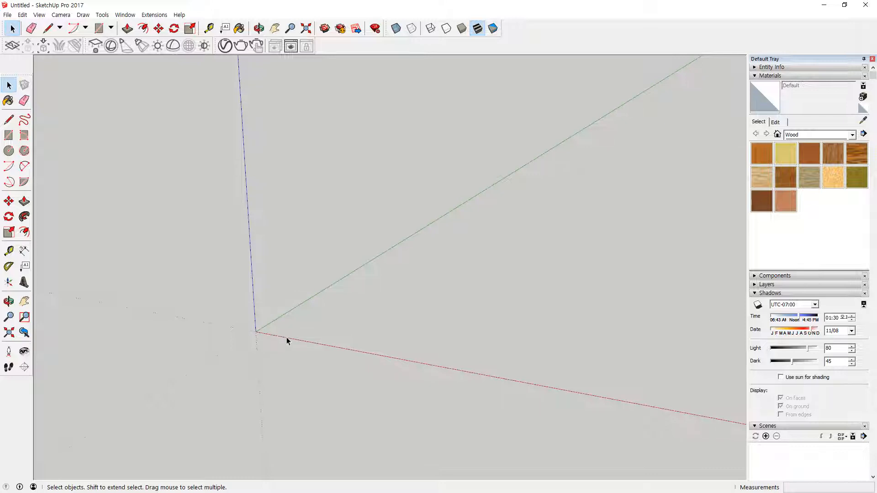
mouse_move(269, 335)
middle_mouse_down()
mouse_move(293, 349)
mouse_move(514, 380)
middle_mouse_up()
key("ctrl+alt+d")
mouse_move(440, 293)
left_mouse_down()
mouse_move(447, 166)
mouse_move(480, 143)
mouse_move(516, 135)
mouse_move(506, 277)
mouse_move(446, 300)
left_mouse_up()
mouse_move(534, 369)
left_mouse_down()
mouse_move(548, 199)
mouse_move(620, 169)
mouse_move(613, 337)
mouse_move(544, 362)
left_mouse_up()
key("Escape")
scroll(549, 376, "up", 1)
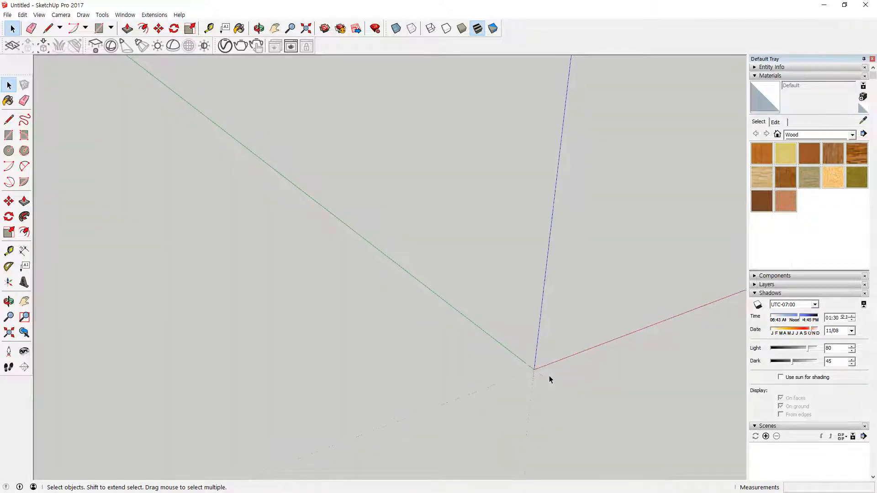
scroll(549, 376, "up", 1)
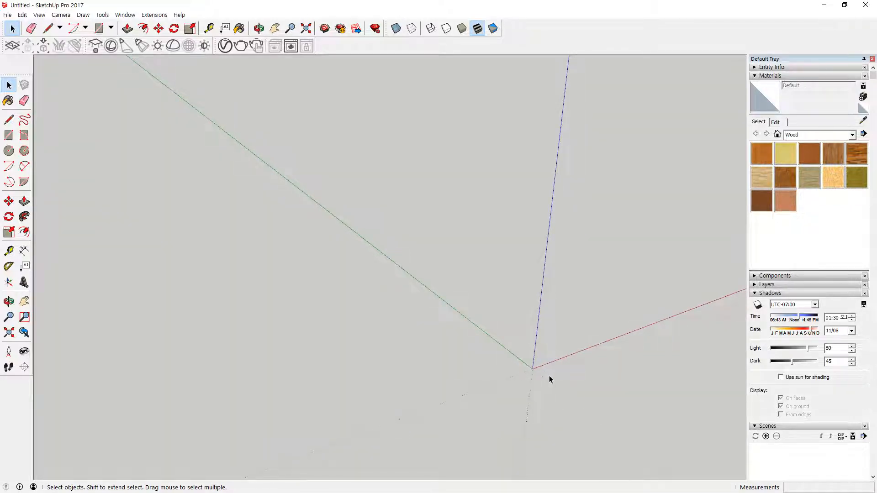
Draw a 300 × 690 mm upright rectangle from the origin along the red and blue axes
key("r")
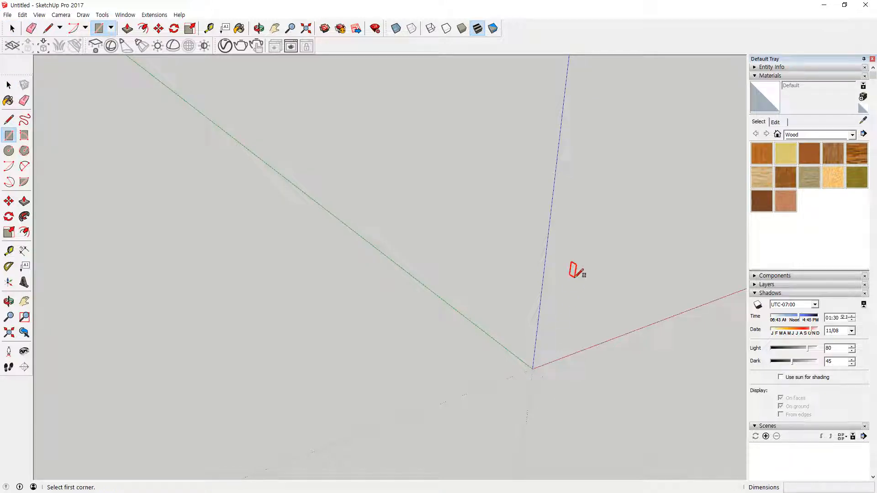
scroll(564, 289, "up", 3)
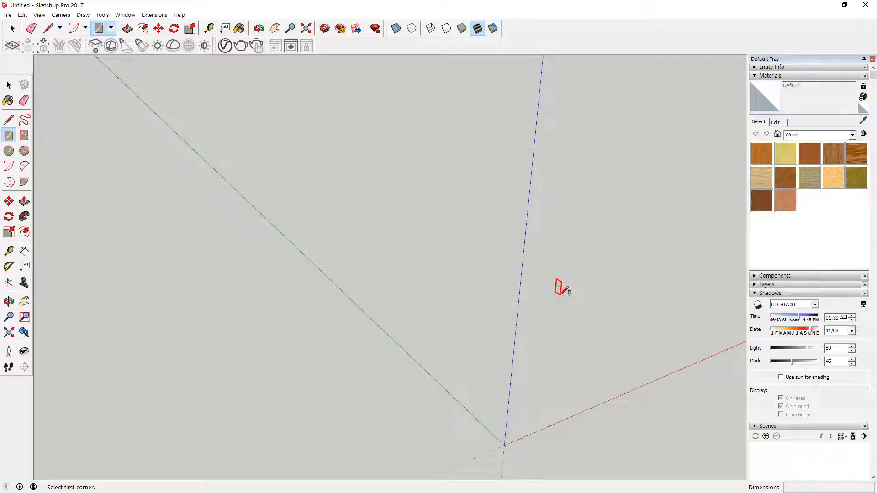
left_click(504, 445)
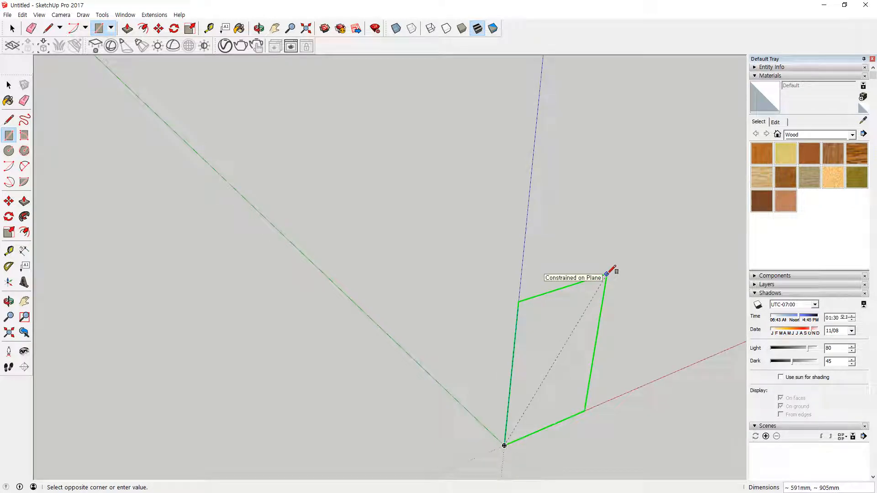
type("300,690")
key("Return")
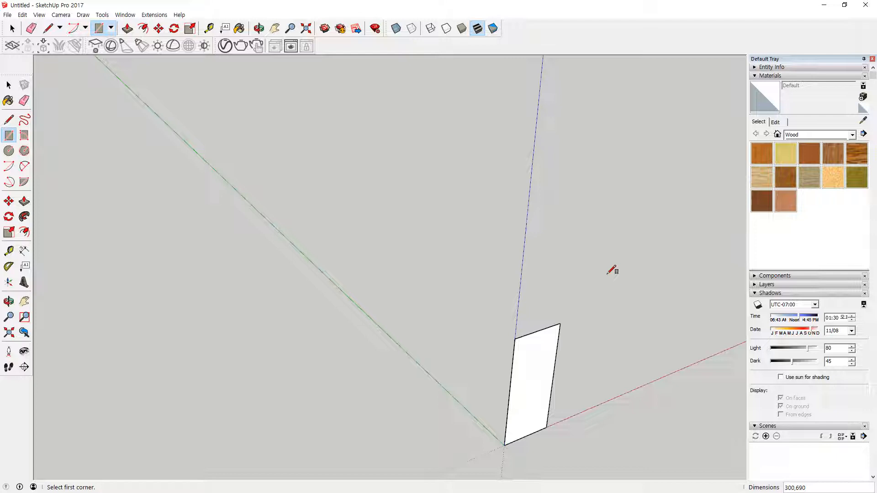
Try extruding the upright rectangle 30 mm with Push/Pull, and undo both the extrusion and the rectangle
key("p")
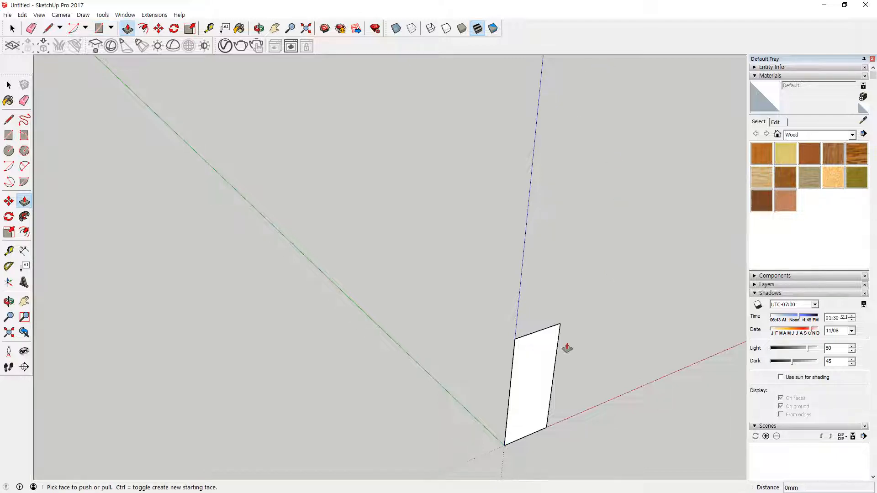
left_click(537, 360)
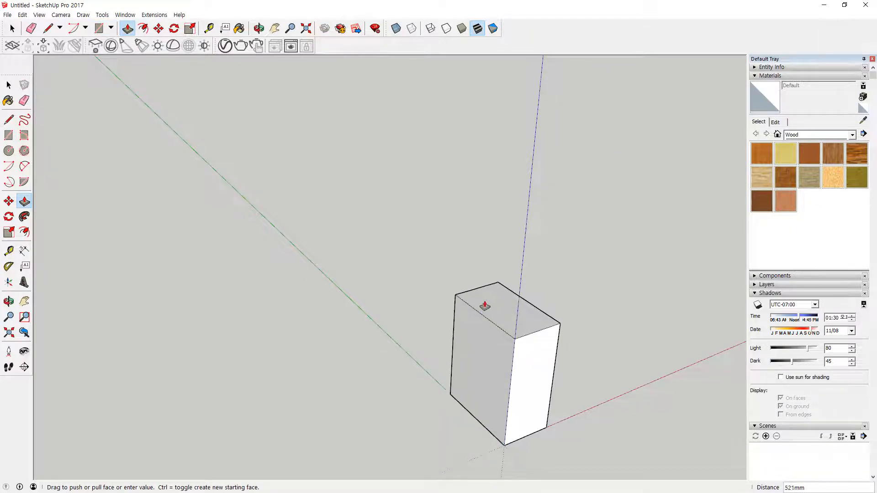
type("30")
key("Return")
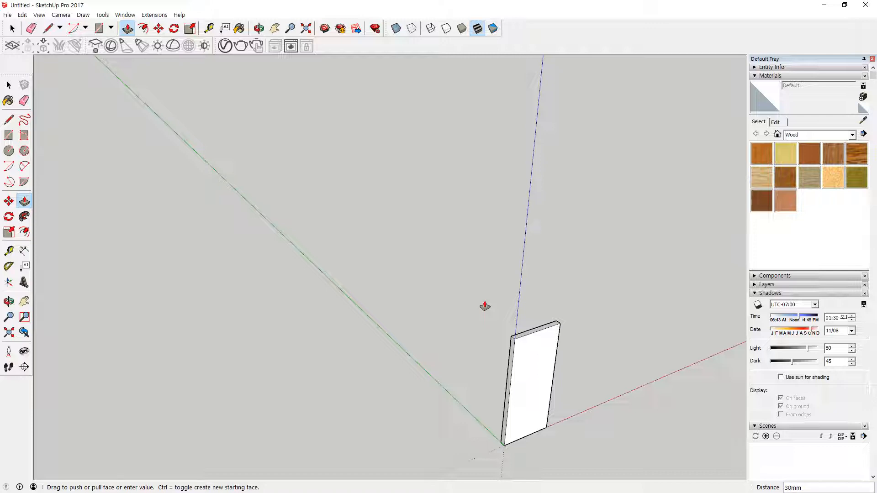
key("ctrl+z")
key("ctrl+z")
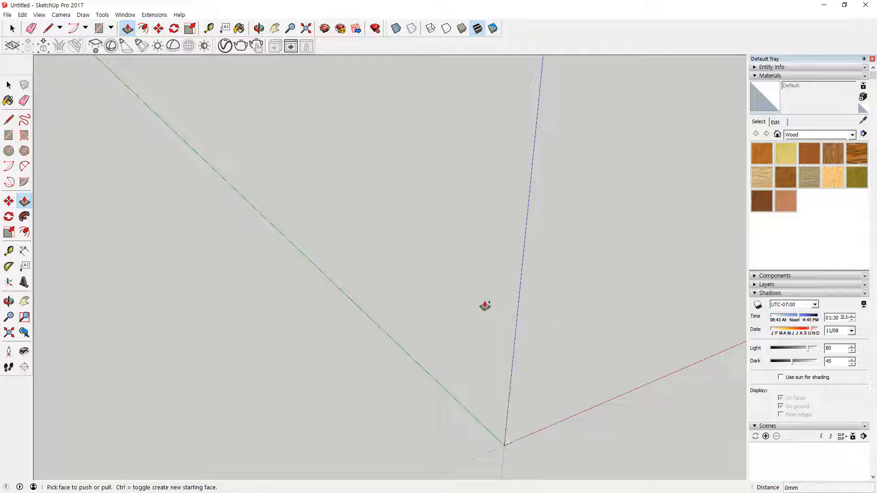
Draw a 300 × 30 mm rectangle flat on the ground from the origin, with the long side along the red axis
key("r")
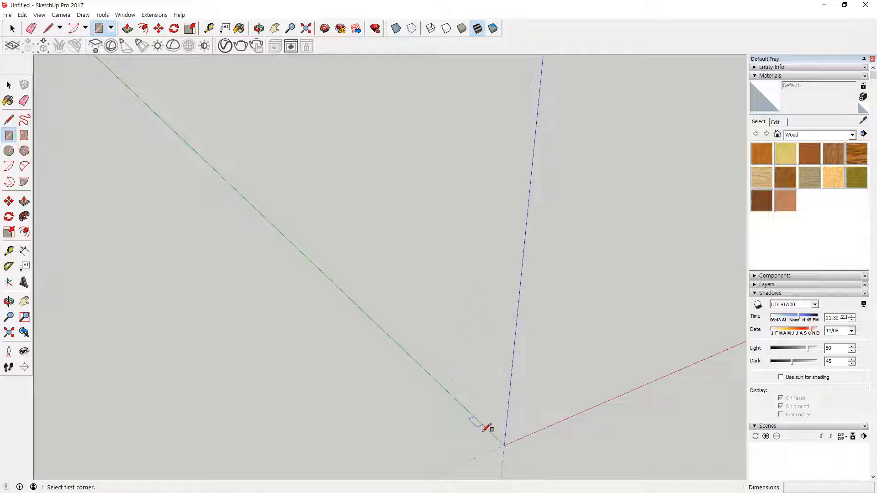
left_click(505, 445)
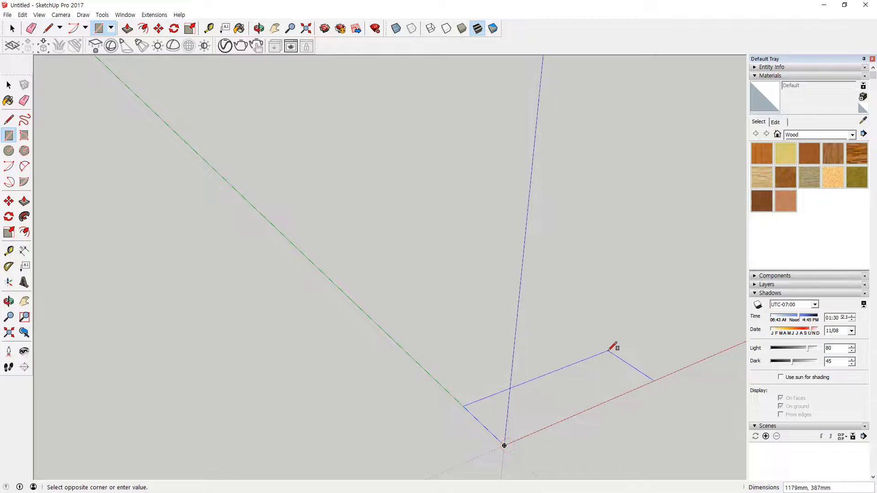
type("400")
key("BackSpace")
key("BackSpace")
key("BackSpace")
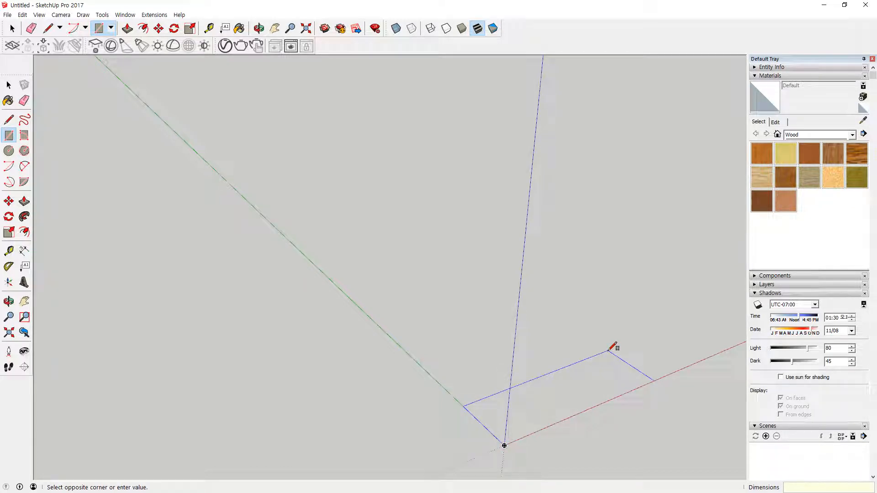
type("300,30")
key("Return")
Extrude the 300 × 30 mm rectangle 690 mm upward with Push/Pull to form an upright board
scroll(613, 347, "up", 1)
key("p")
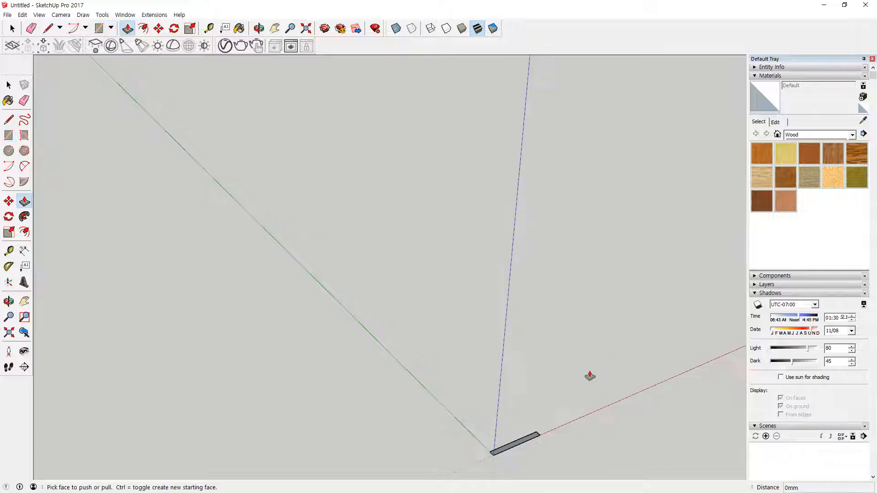
left_click(532, 436)
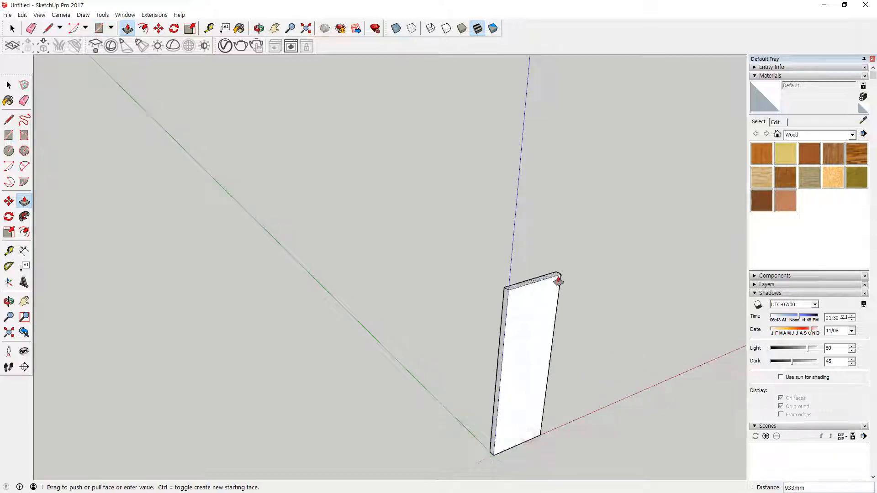
type("690")
key("Return")
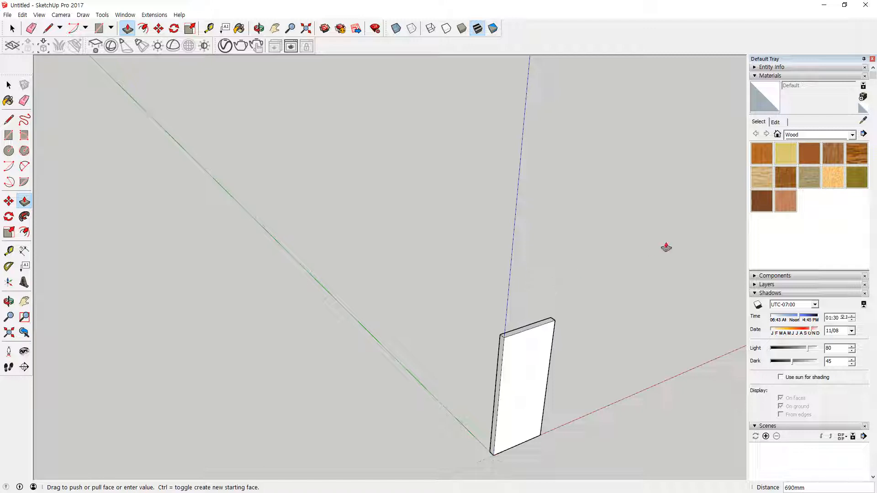
Draw two adjoining freehand rectangles on the ground away from the board, the first about 493 × 547 mm and the second larger
left_click(8, 134)
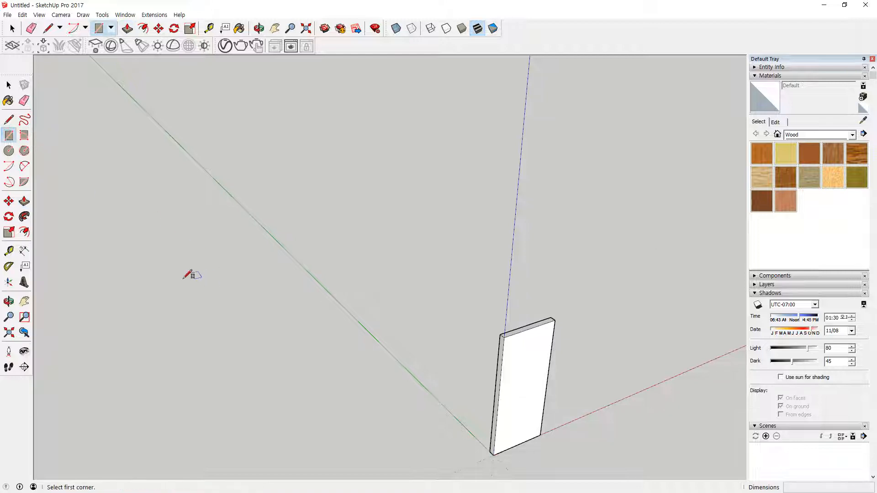
scroll(183, 283, "up", 2)
left_click(131, 303)
left_click(189, 254)
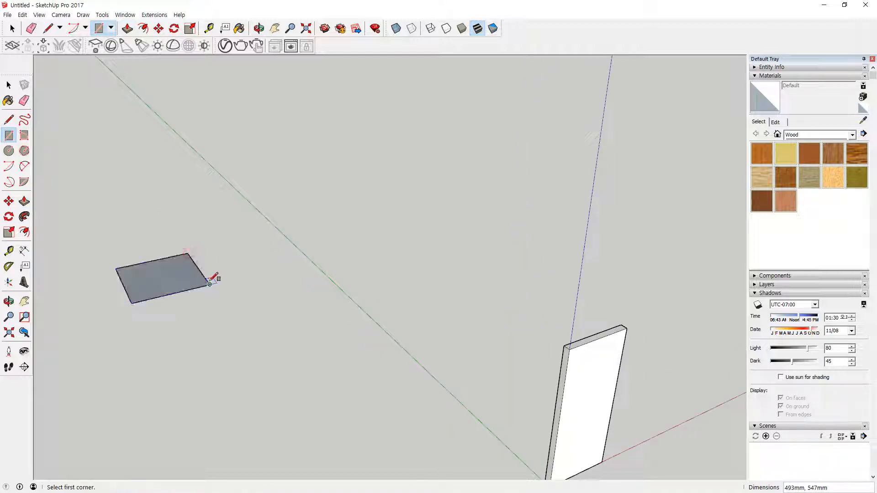
left_click(209, 286)
left_click(242, 201)
middle_click_drag(203, 289, 127, 336)
middle_click_drag(260, 283, 421, 297)
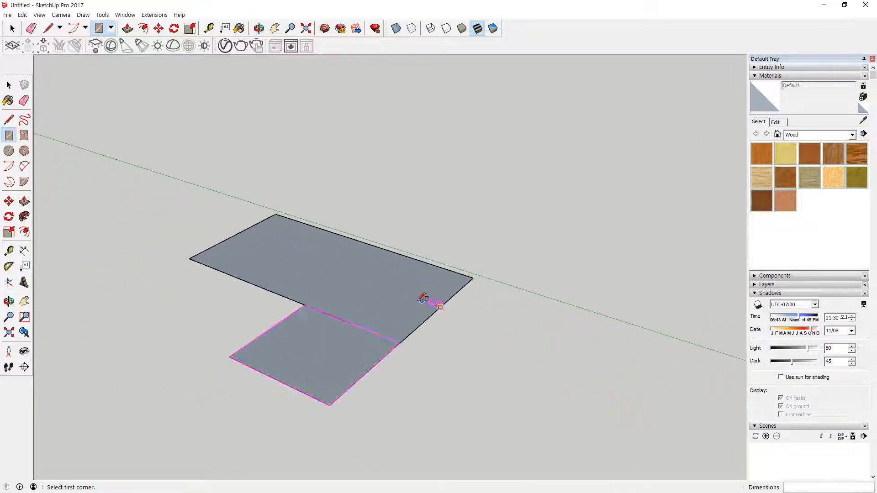
Extrude the larger ground rectangle upward about 718 mm and erase the vertical dividing edge on the side facing the smaller rectangle
key("p")
left_click_drag(388, 297, 395, 162)
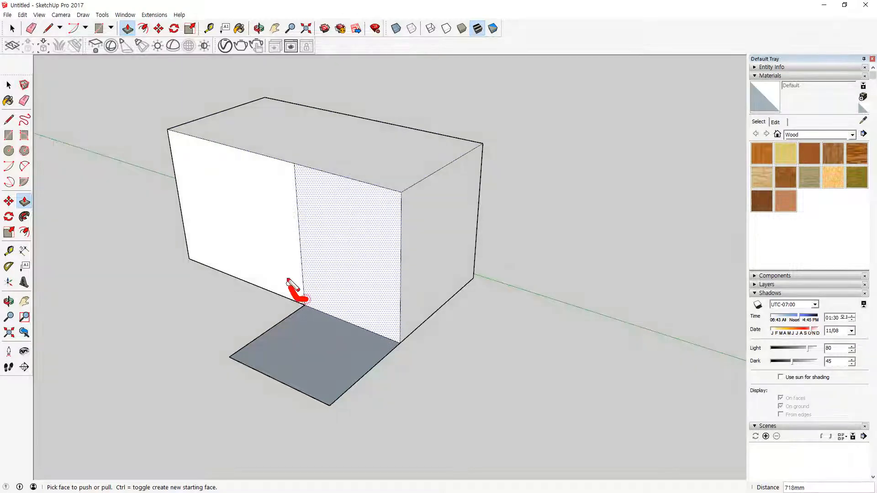
mouse_move(303, 299)
left_mouse_down()
mouse_move(303, 190)
mouse_move(297, 280)
mouse_move(311, 306)
mouse_move(309, 297)
mouse_move(323, 304)
left_mouse_up()
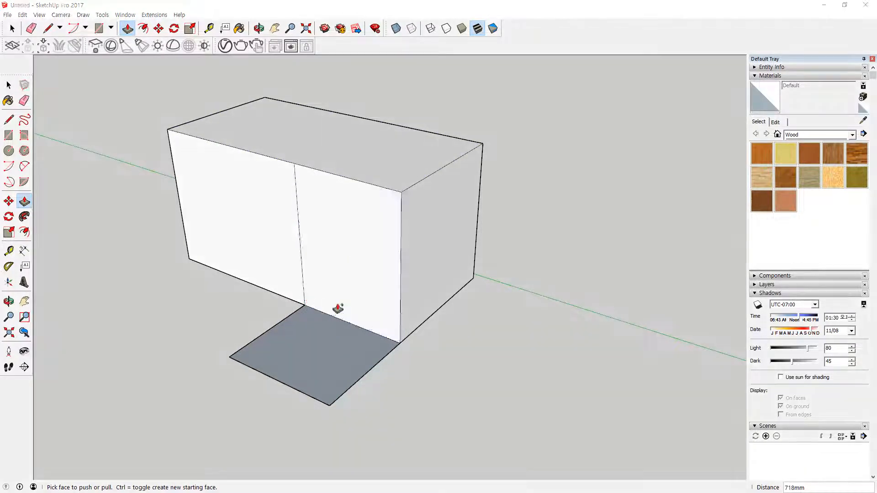
key("e")
key("p")
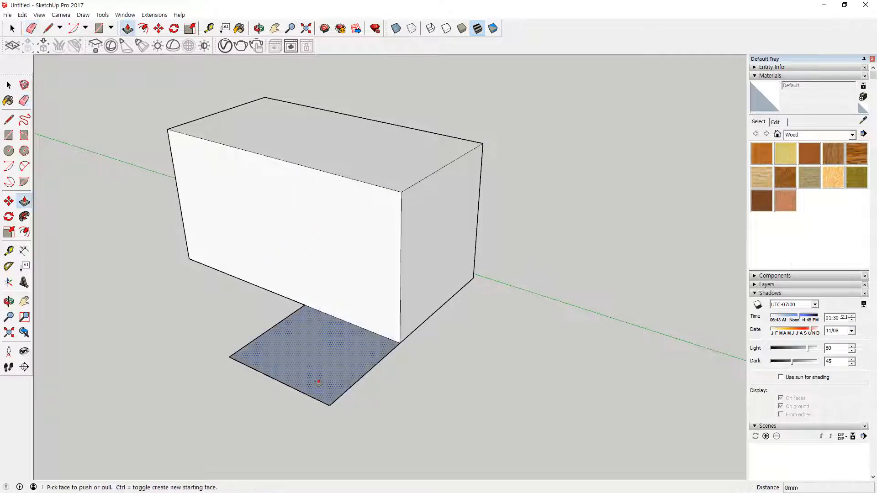
Try extruding the smaller rectangle upward against the block, and undo back to the two flat rectangles
left_click(327, 361)
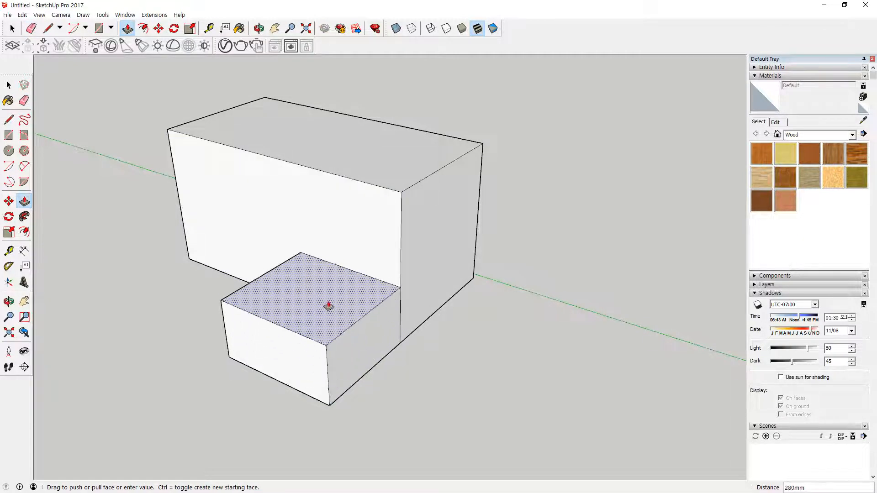
left_click(328, 296)
middle_click_drag(328, 295, 544, 442)
key("ctrl+z")
key("ctrl+z")
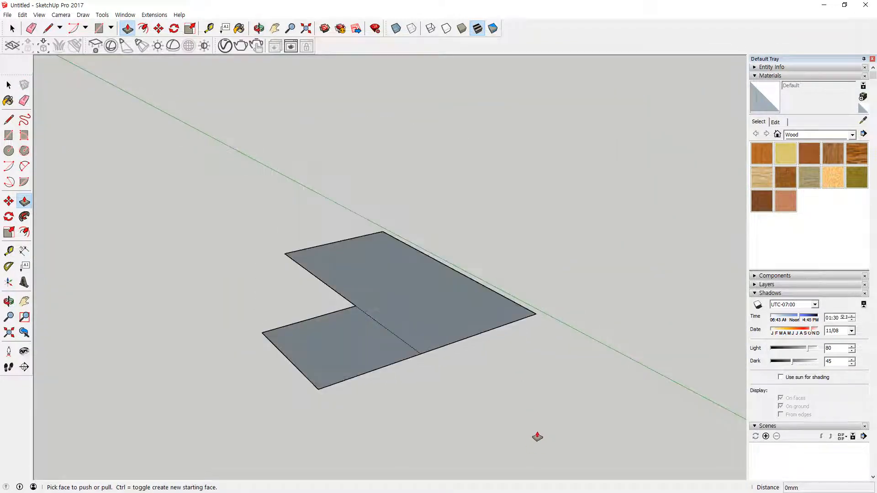
Extrude the larger rectangle about 528 mm upward and the smaller one about 258 mm to form a stepped block
left_click(431, 288)
left_click(437, 209)
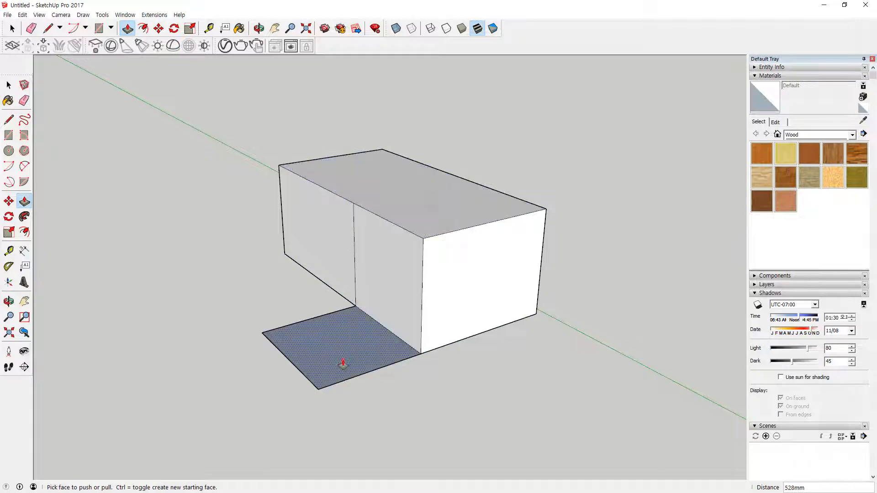
left_click(342, 358)
left_click(355, 307)
middle_click_drag(418, 384, 668, 284)
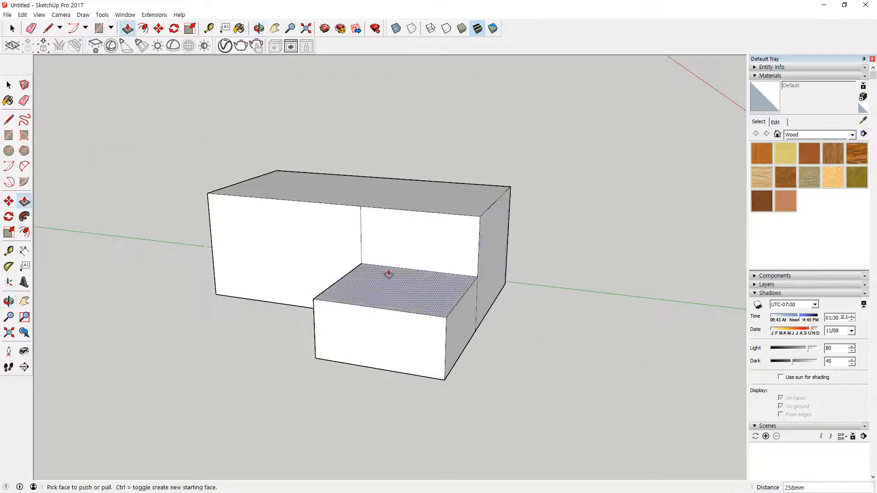
Select all connected geometry of the stepped block and delete it
key("space")
triple_click(447, 246)
middle_click_drag(446, 245, 521, 303)
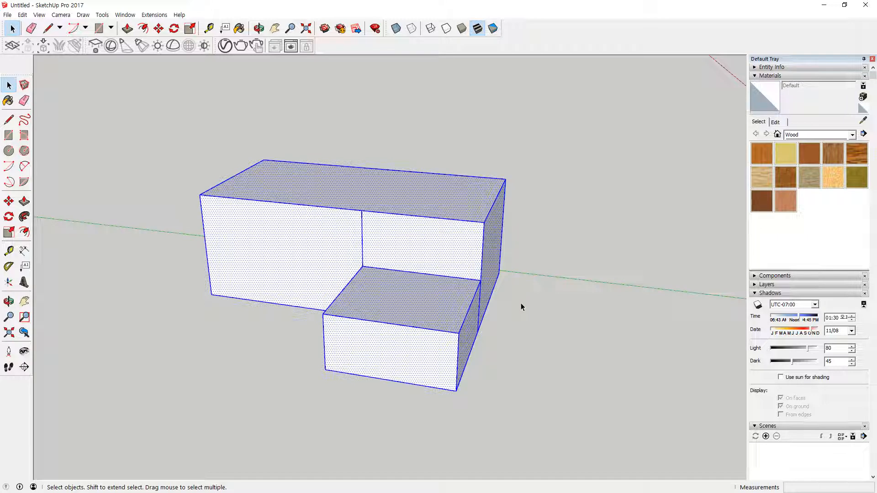
scroll(520, 303, "down", 5)
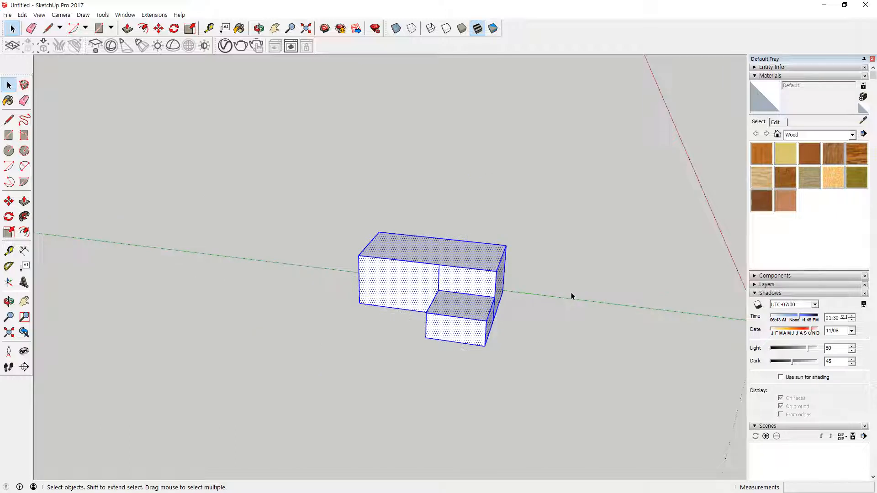
key("Delete")
Select all connected faces and edges of the upright board, and clear the selection
key("shift+z")
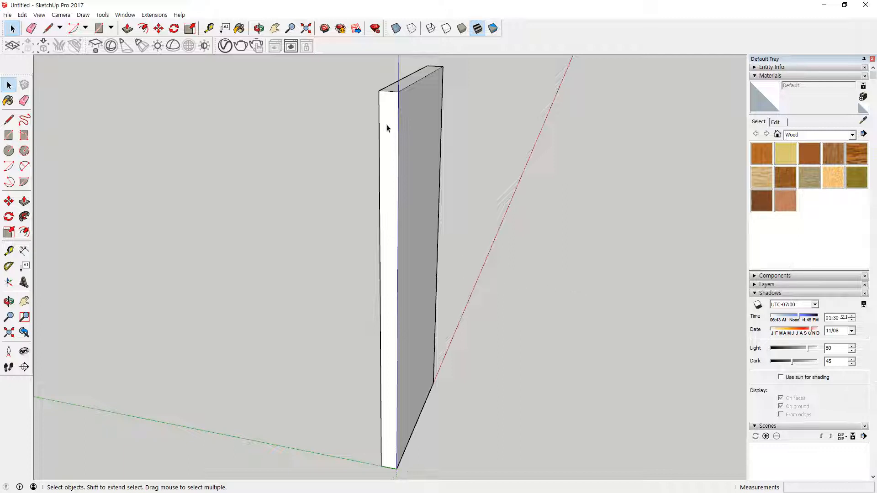
triple_click(403, 120)
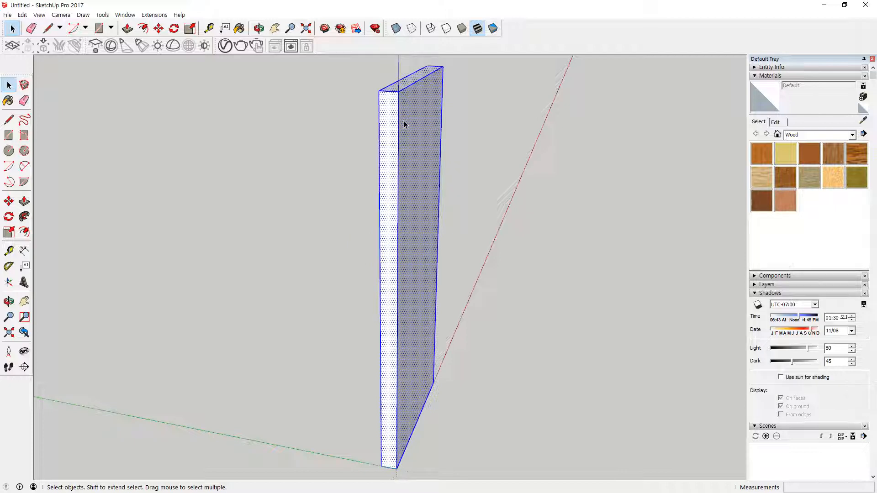
left_click(465, 131)
middle_click_drag(466, 131, 421, 194)
Select the board's wide face alone, extend the selection to its bounding edges, and extend it to the whole board
left_click(415, 181)
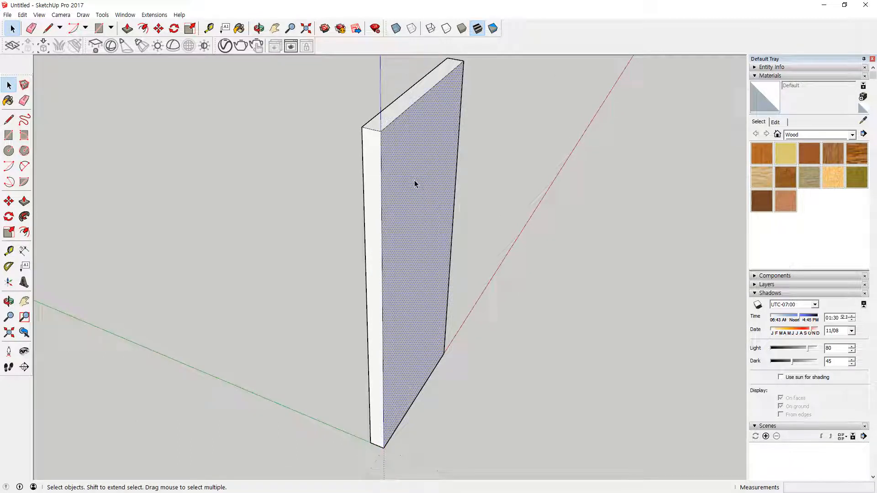
double_click(413, 181)
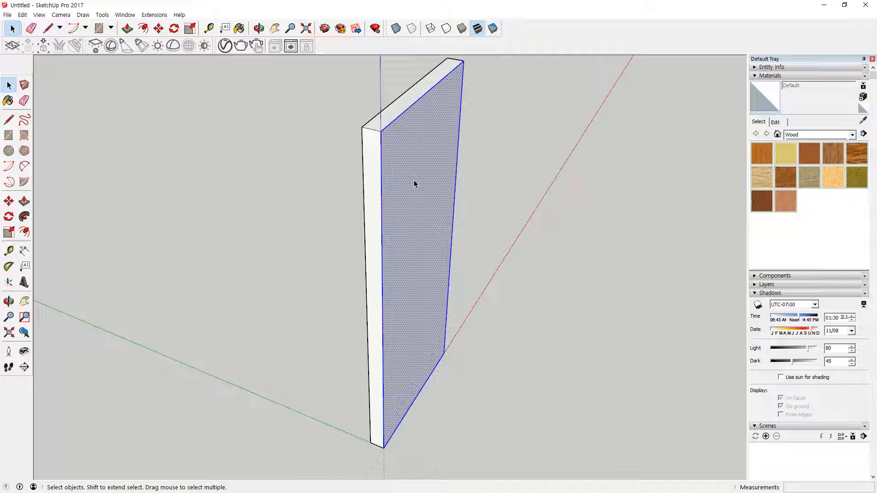
triple_click(432, 146)
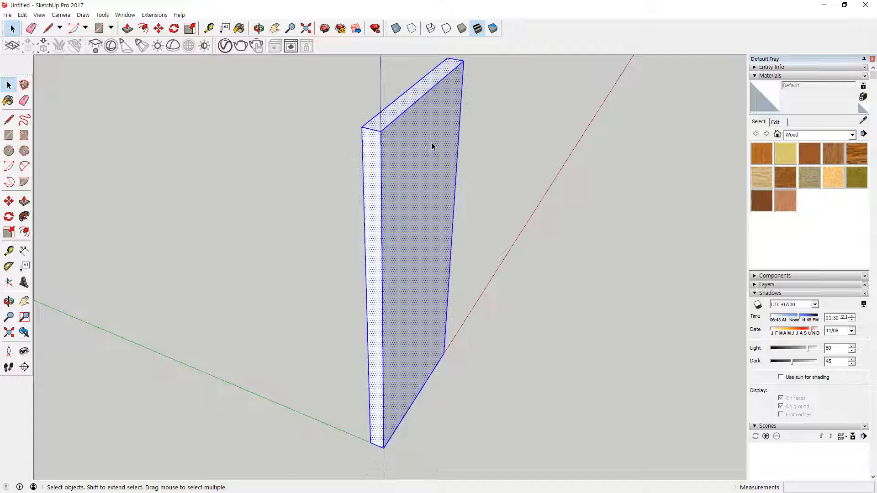
Clear the selection, select the board's narrow side face, and select only the vertical edge it shares with the wide face
left_click(560, 188)
left_click(366, 149)
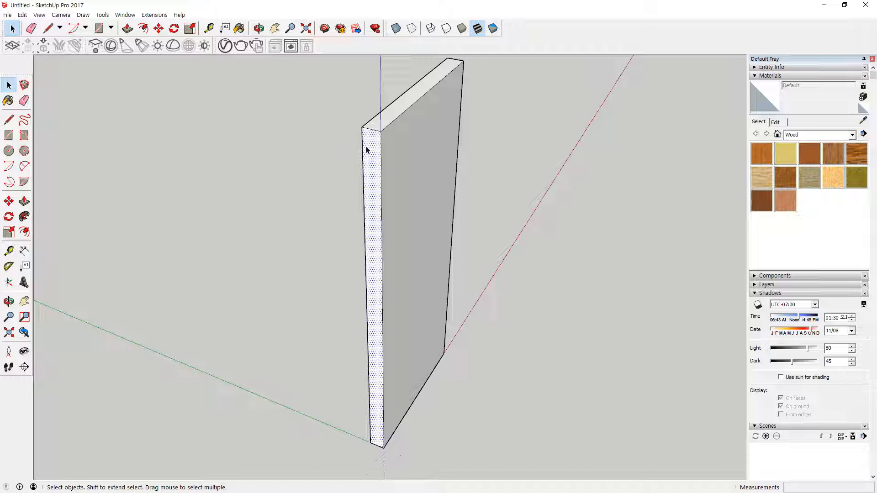
left_click(382, 180)
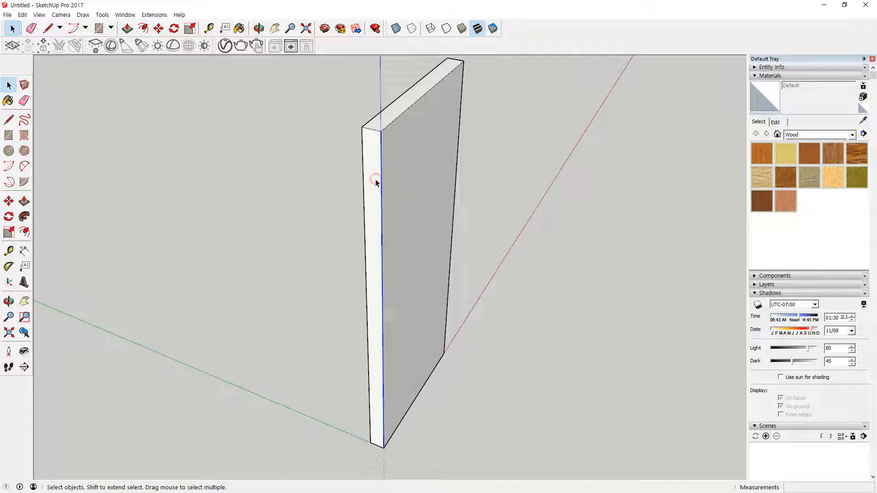
Select the board's narrow side face together with its bounding edges
left_click(374, 181)
double_click(373, 181)
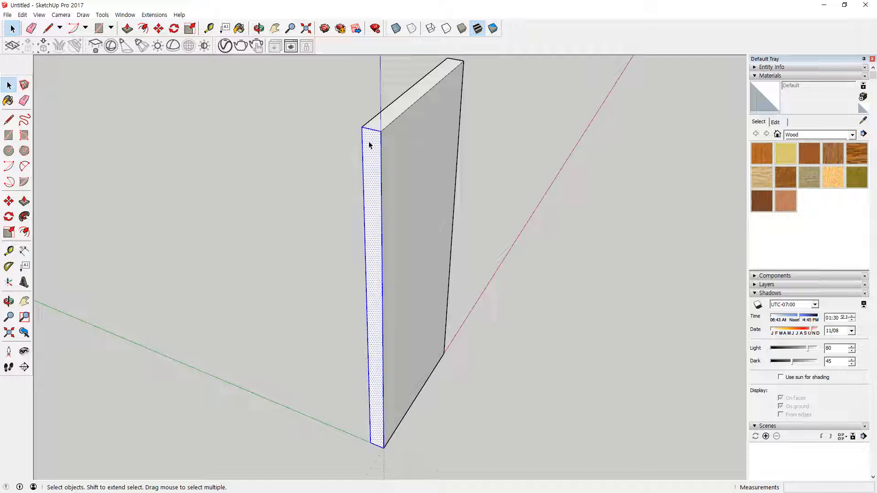
left_click_drag(361, 192, 370, 226)
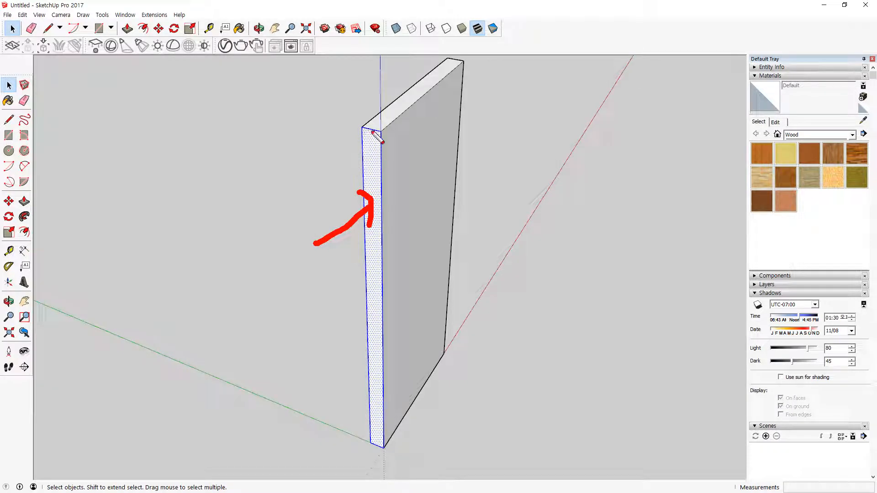
key("Escape")
Select the vertical edge shared by the narrow and wide faces together with both adjoining faces, and clear the selection
left_click(383, 197)
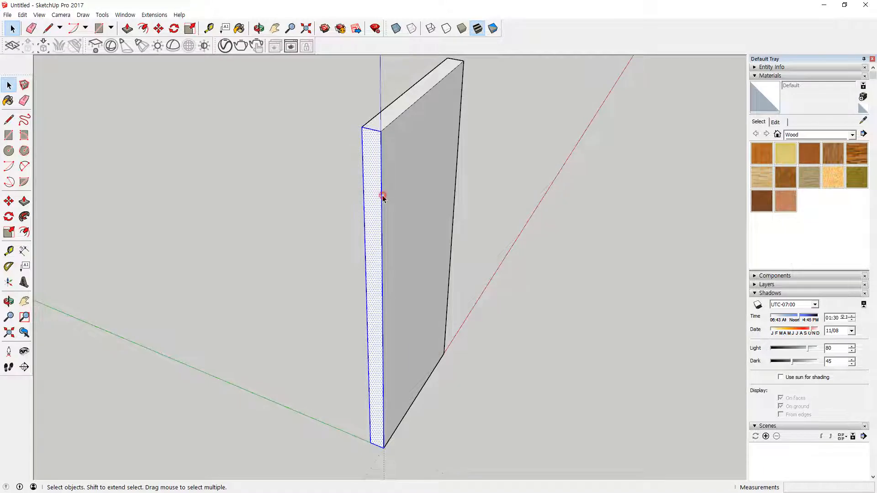
left_click(381, 197)
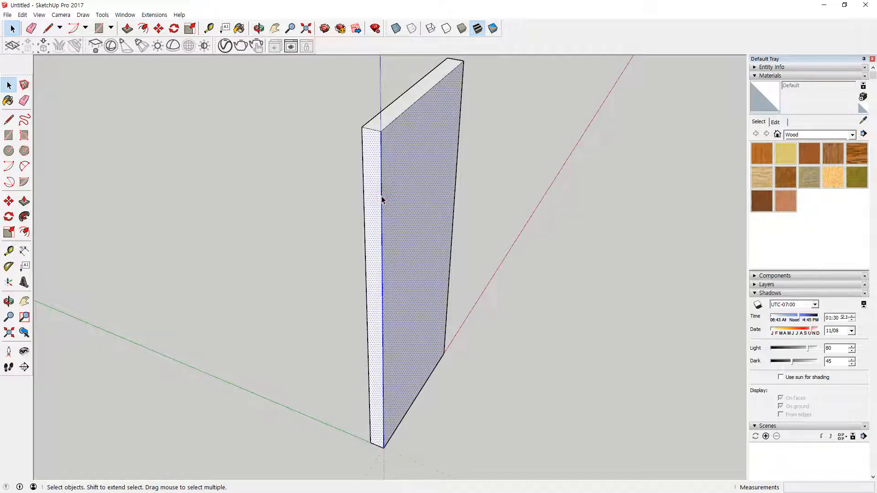
key("ctrl+2")
mouse_move(383, 208)
left_mouse_down()
mouse_move(408, 193)
mouse_move(382, 211)
mouse_move(368, 191)
mouse_move(375, 188)
left_mouse_up()
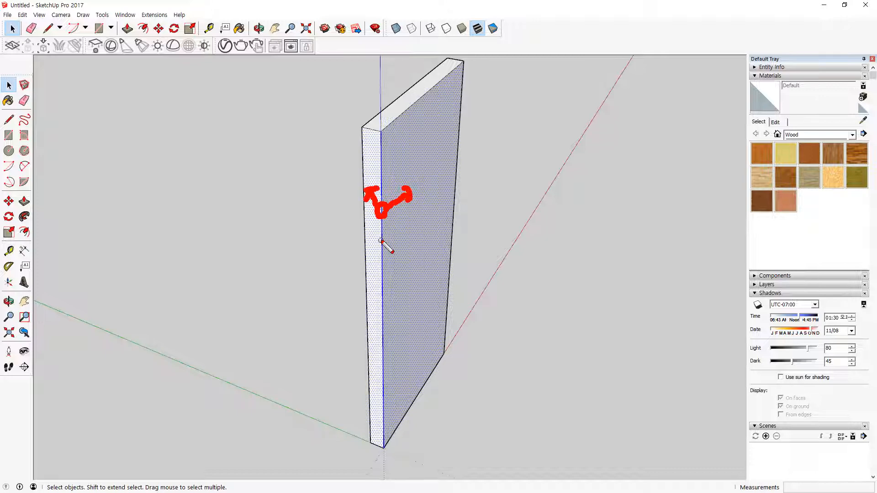
key("Escape")
left_click(515, 191)
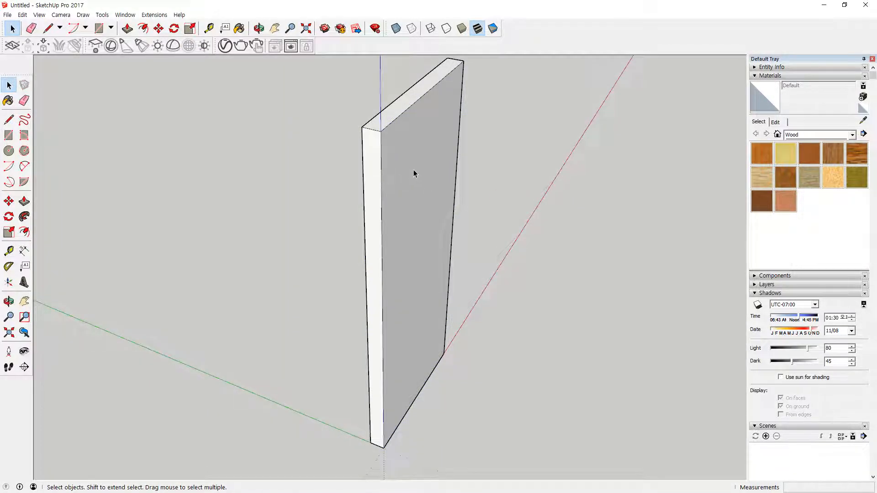
Select all connected faces and edges of the upright board and make them a group
double_click(413, 173)
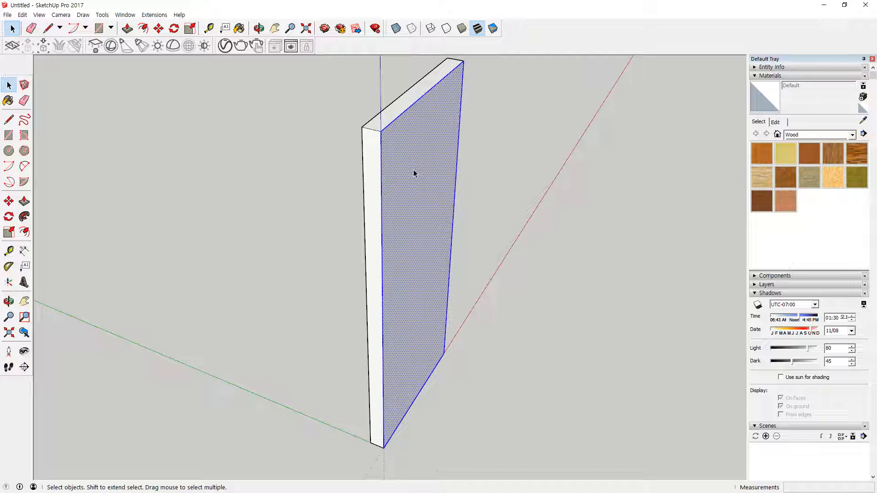
triple_click(413, 171)
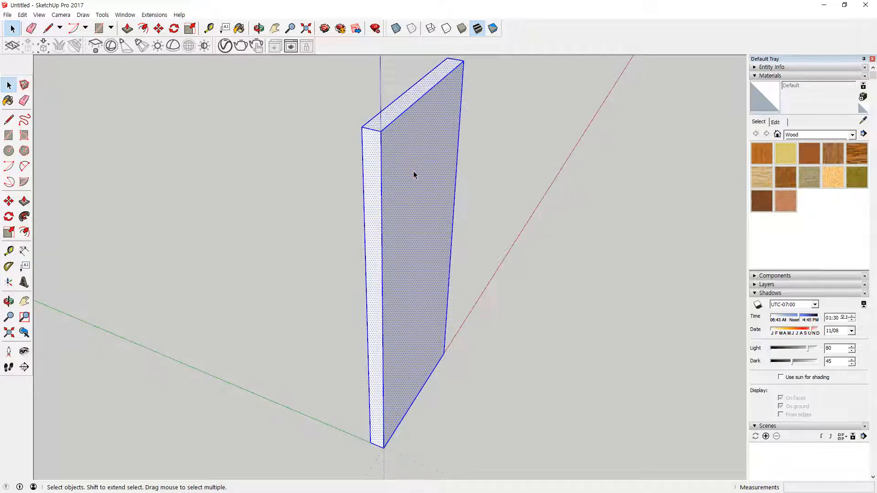
middle_click_drag(413, 171, 9, 192)
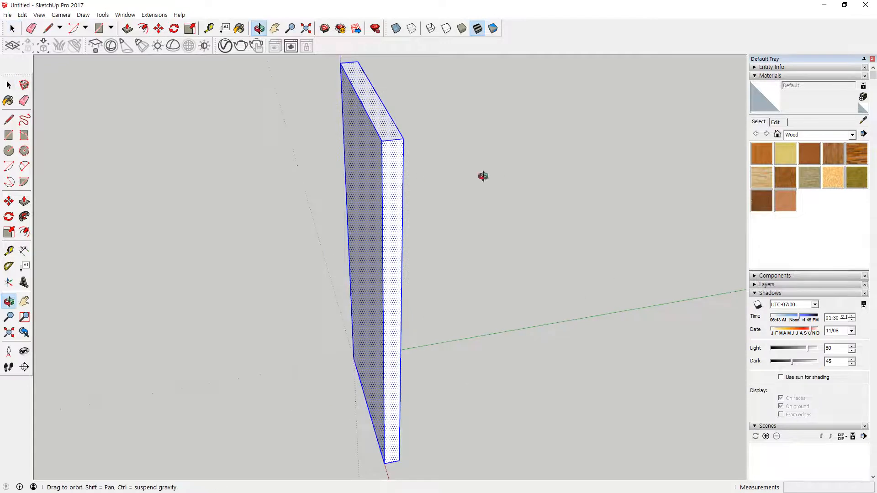
middle_click_drag(484, 176, 695, 163)
middle_click_drag(144, 201, 678, 202)
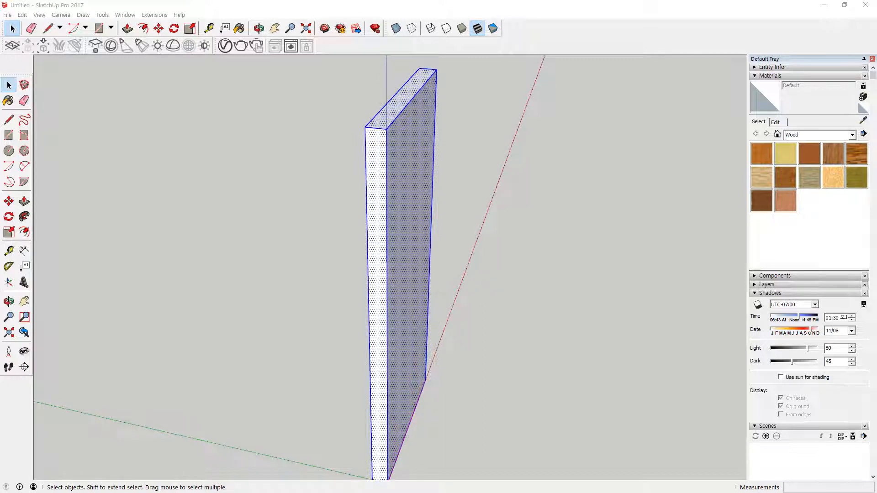
right_click(412, 130)
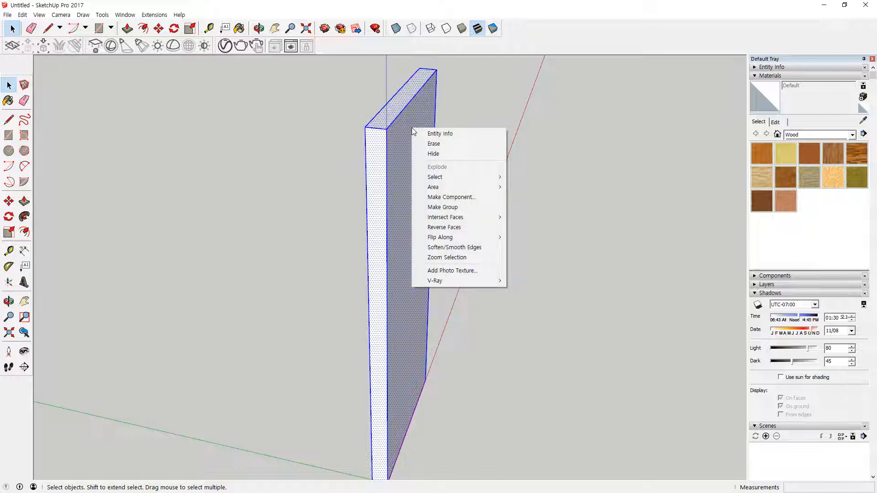
key("super+plus")
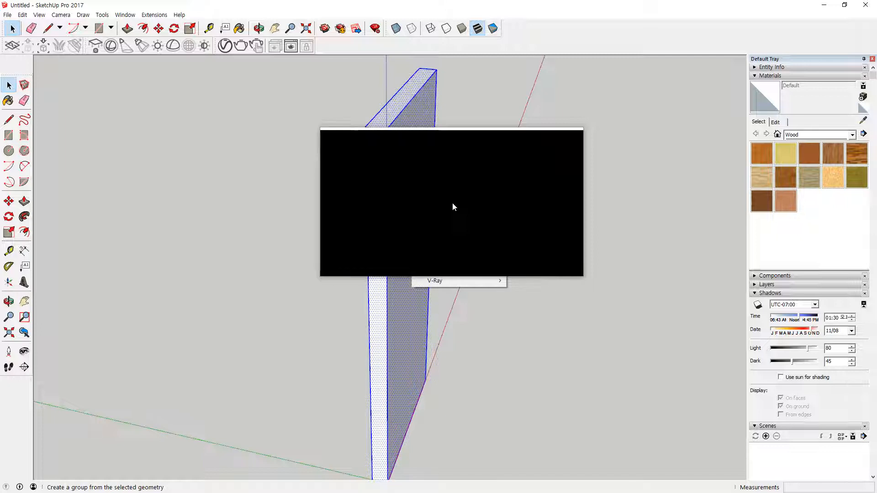
left_click(449, 207)
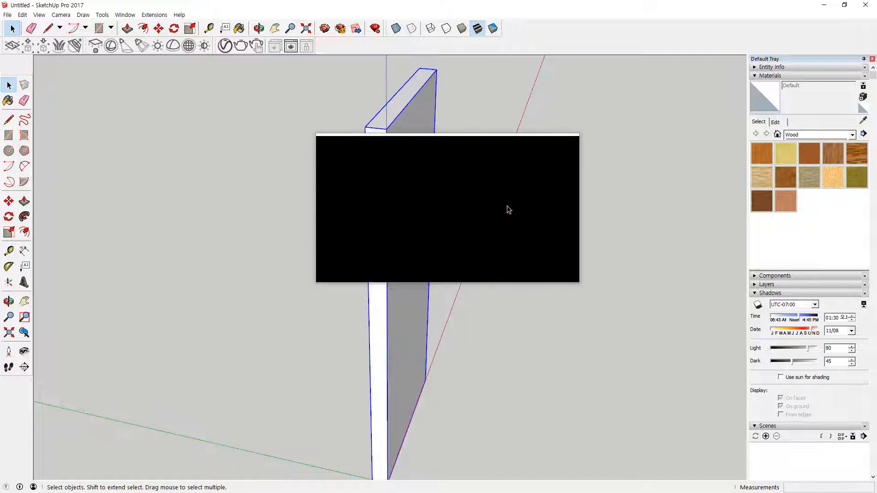
Check how the board group selects by repeatedly selecting it from its wide and narrow faces and clearing the selection
left_click(537, 248)
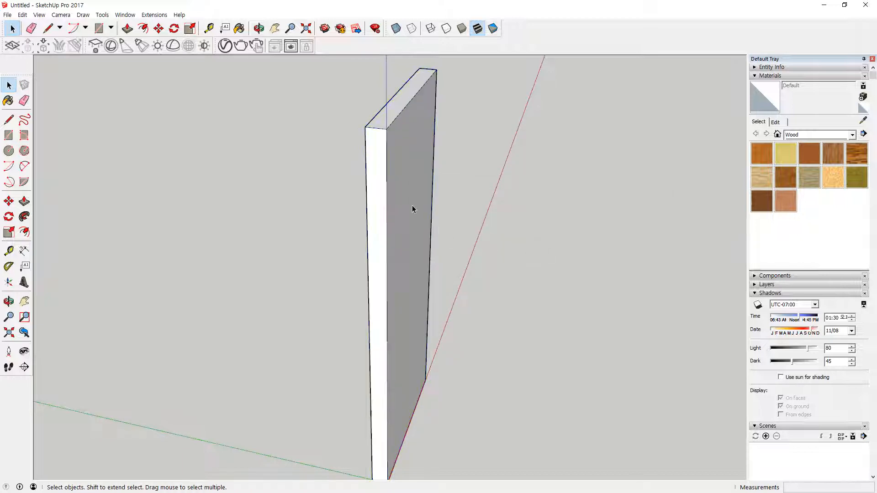
left_click(411, 210)
left_click(503, 245)
left_click(419, 230)
left_click(538, 245)
left_click(379, 206)
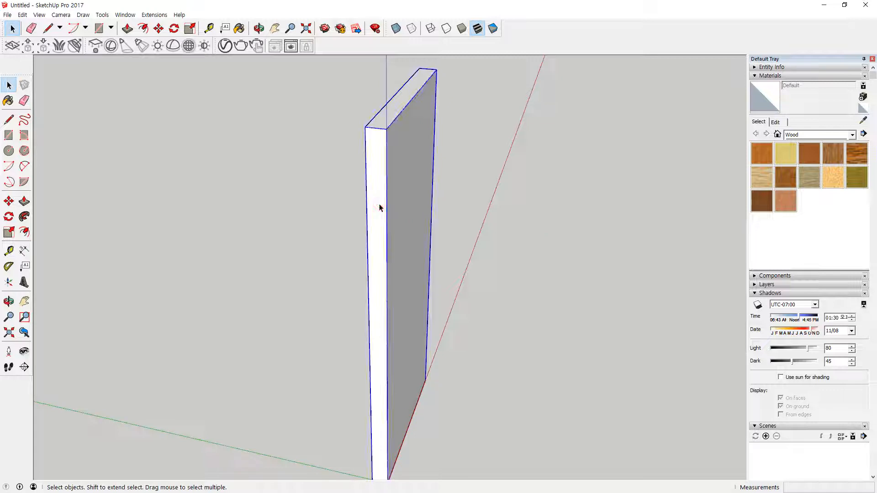
left_click(456, 258)
middle_click_drag(495, 254, 494, 311)
left_click(444, 332)
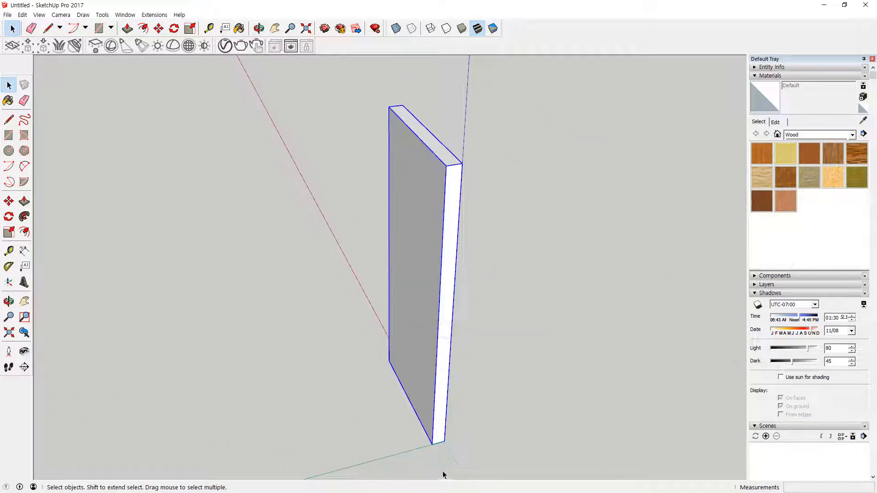
Draw a rectangle on the ground from the board's lower front corner against its wide face and pull it up about 100 mm
middle_click_drag(410, 327, 469, 319)
key("r")
left_click(466, 349)
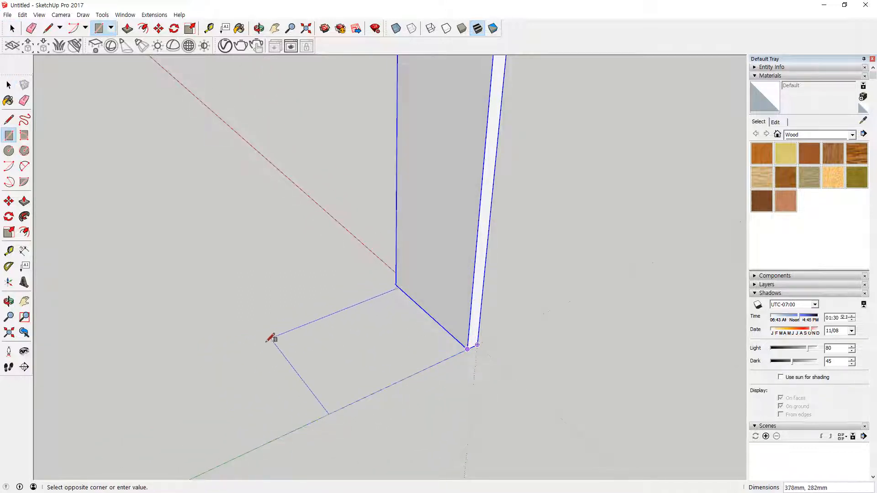
left_click(256, 349)
key("p")
left_click(378, 347)
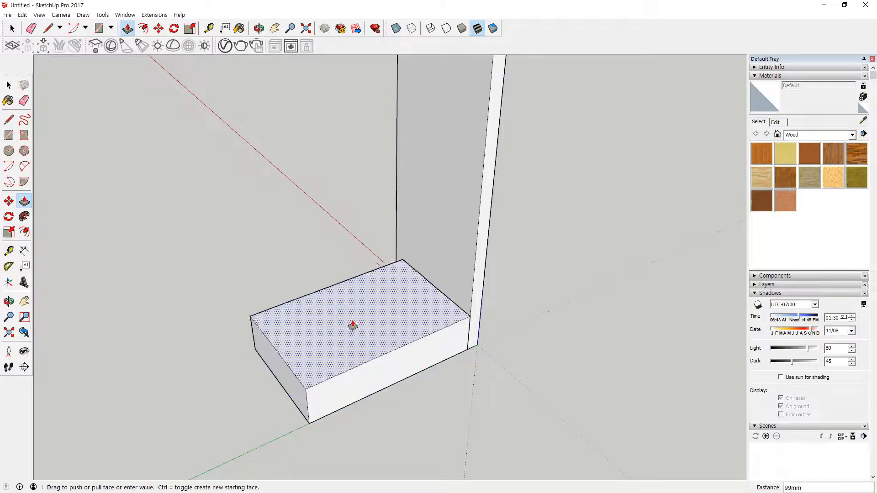
left_click(355, 324)
Move the whole low block about 556 mm away from the grouped board, and delete the block
key("space")
triple_click(390, 288)
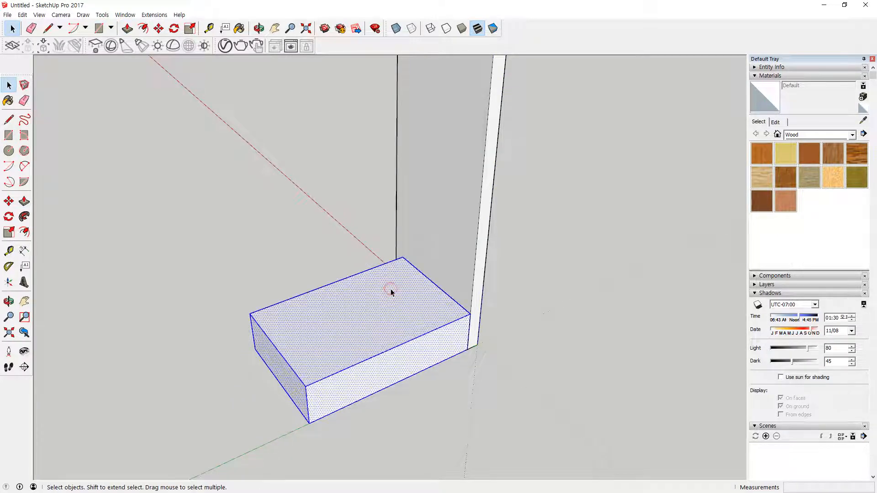
key("m")
left_click(467, 313)
left_click(224, 311)
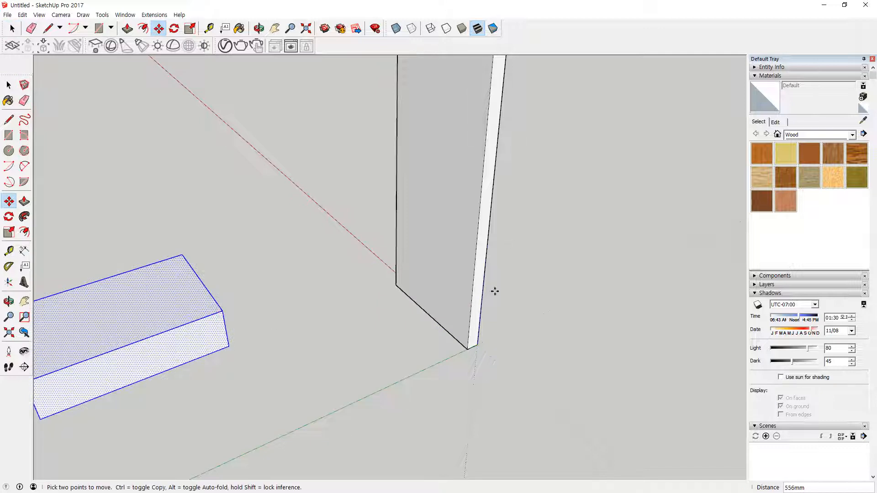
key("space")
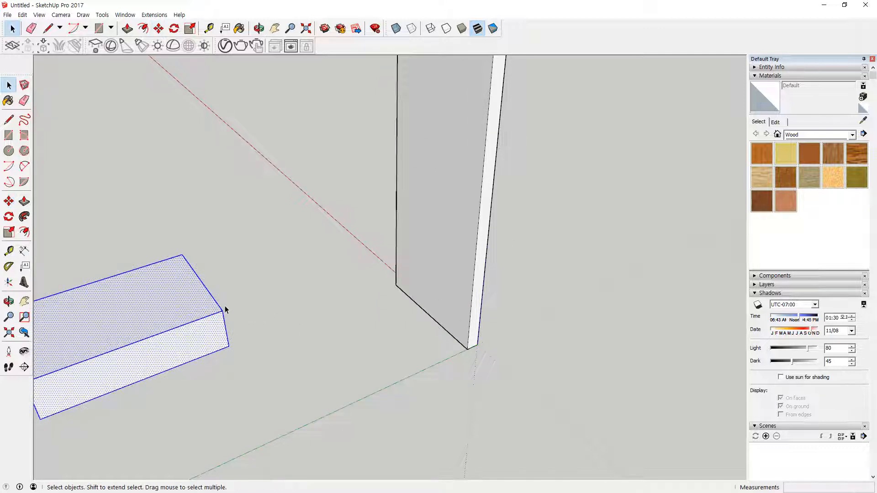
key("Delete")
Copy the board group 570 mm along the green axis, using its lower front corner as the base point
left_click(460, 312)
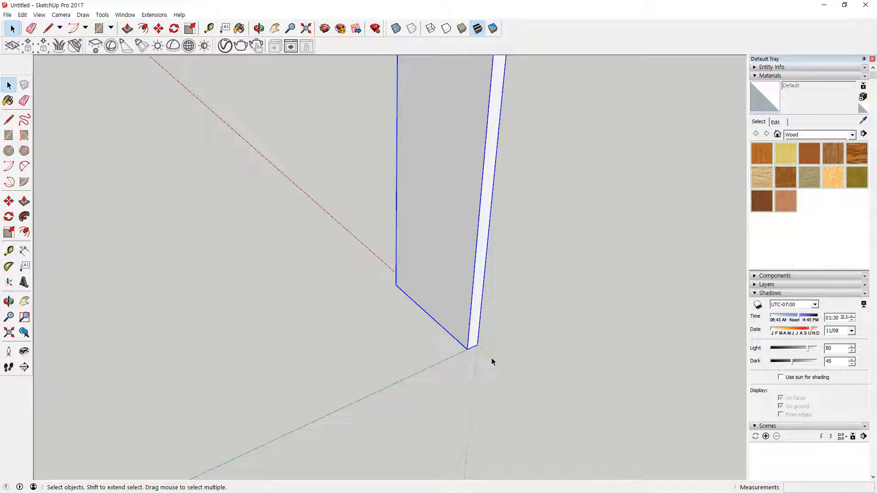
key("m")
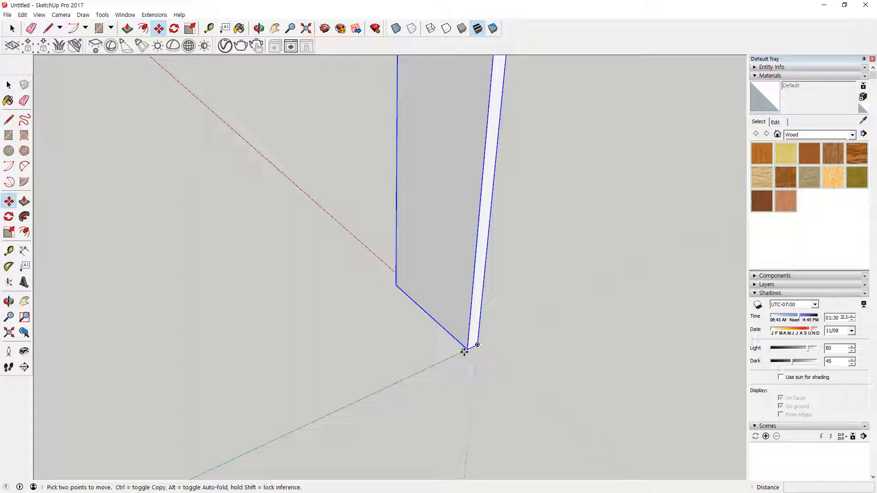
left_click(467, 350)
key("ctrl")
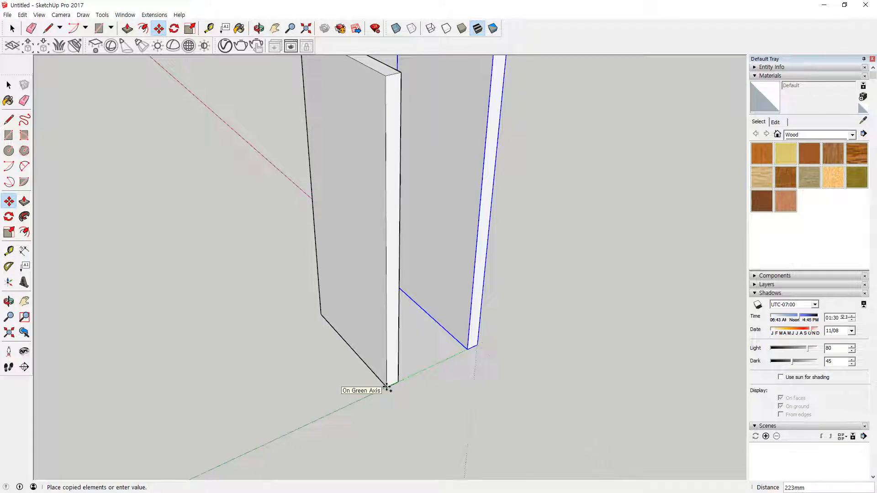
type("570")
key("Return")
Dimension the overall width between the outer bottom corners of the two boards, placing the dimension in front of them
mouse_move(352, 366)
middle_mouse_down()
mouse_move(399, 376)
mouse_move(361, 366)
mouse_move(265, 383)
middle_mouse_up()
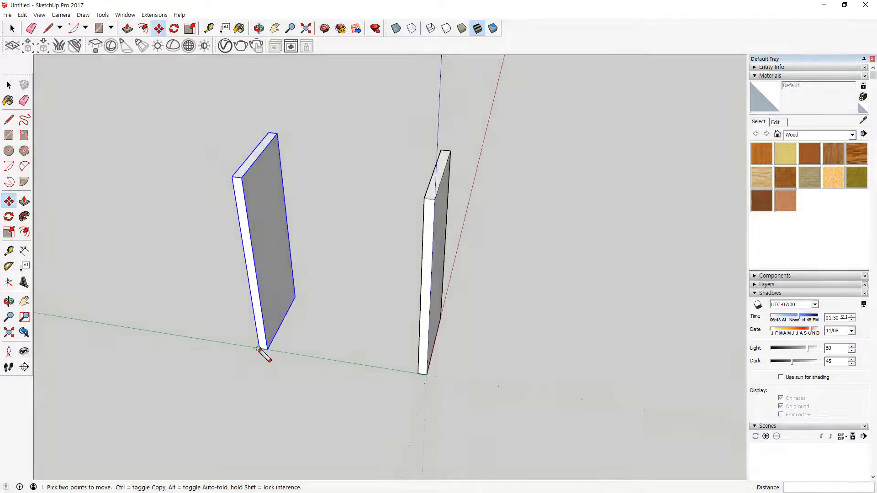
left_click_drag(428, 376, 403, 426)
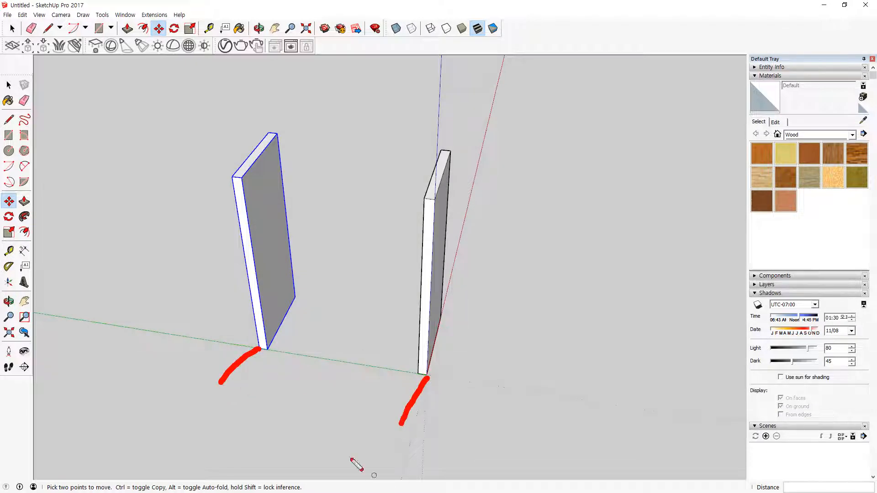
left_click(24, 250)
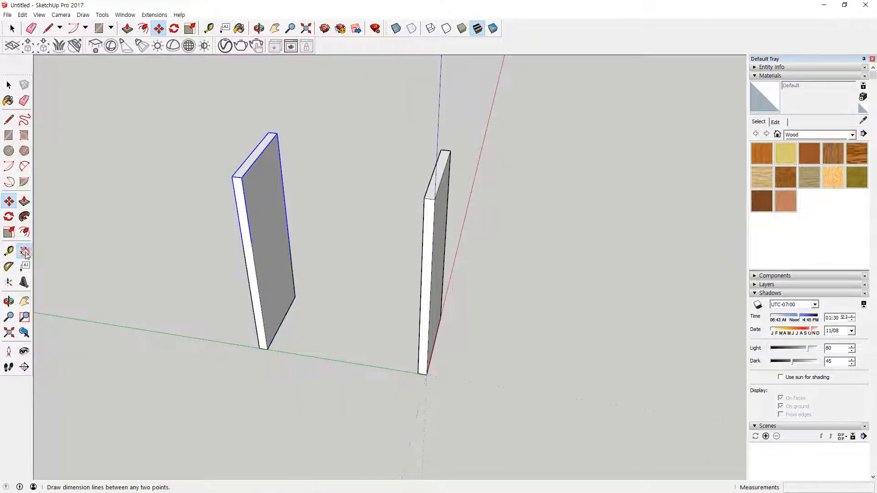
left_click(260, 349)
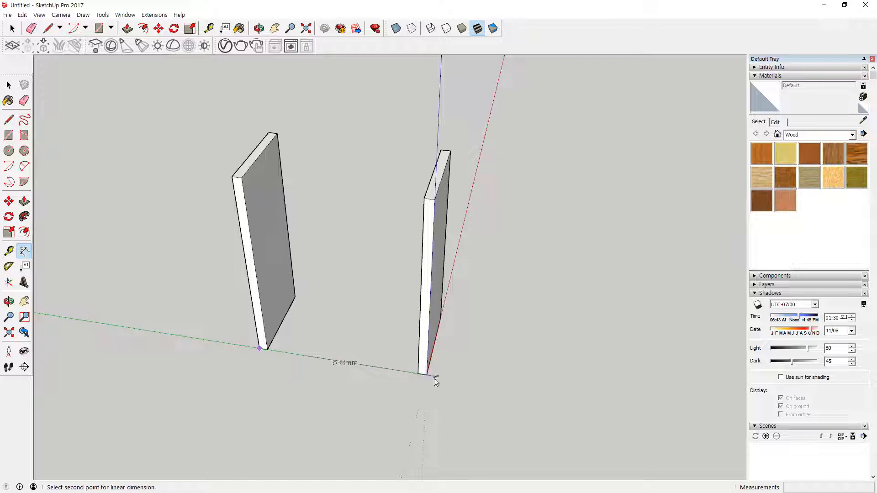
left_click(424, 374)
left_click(377, 392)
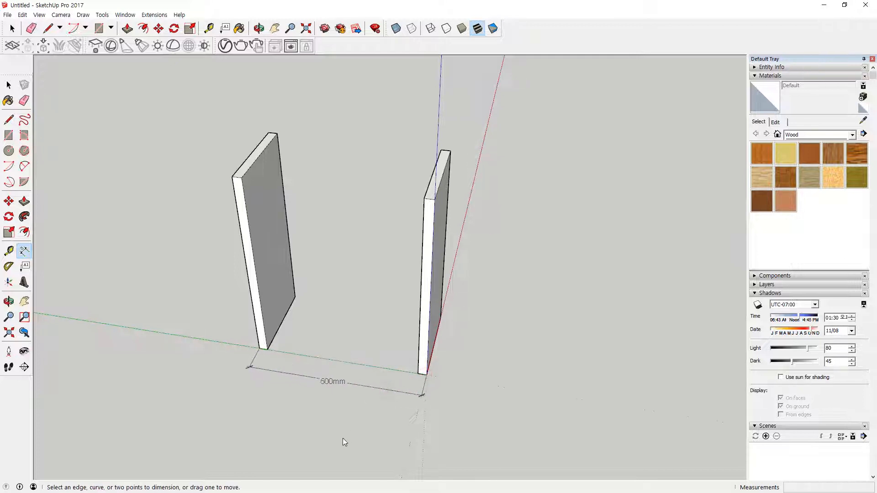
Move the overall width dimension farther out from the boards, and delete it
key("super+plus")
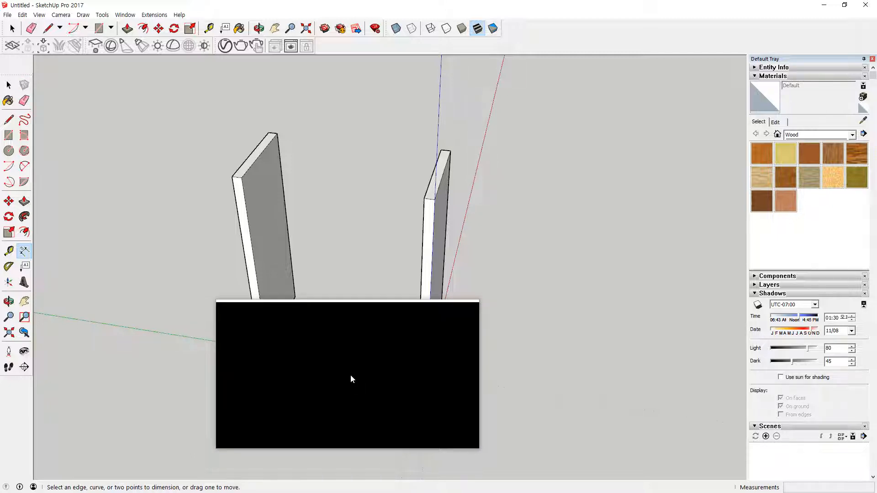
key("super+Escape")
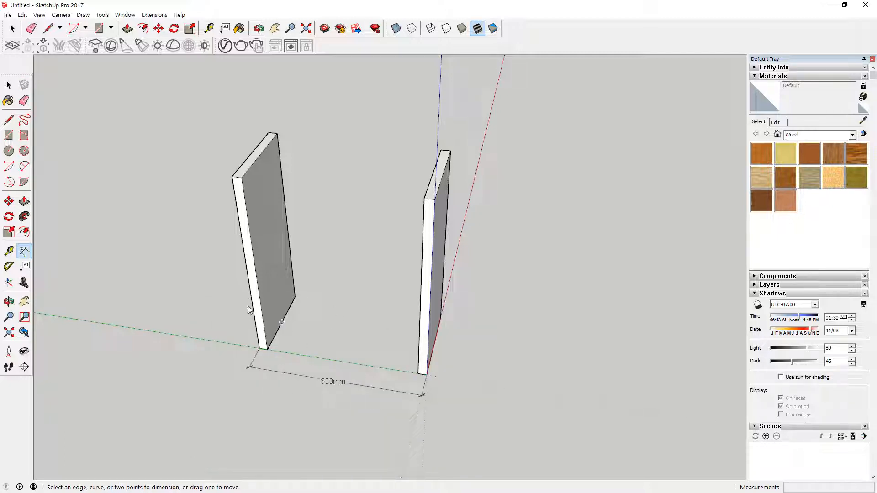
left_click(343, 377)
left_click_drag(340, 382, 338, 412)
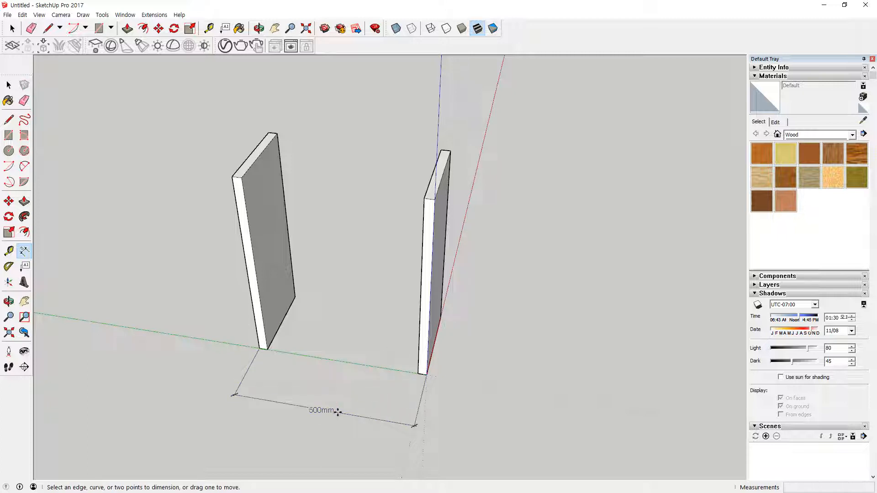
key("space")
left_click(325, 411)
key("Delete")
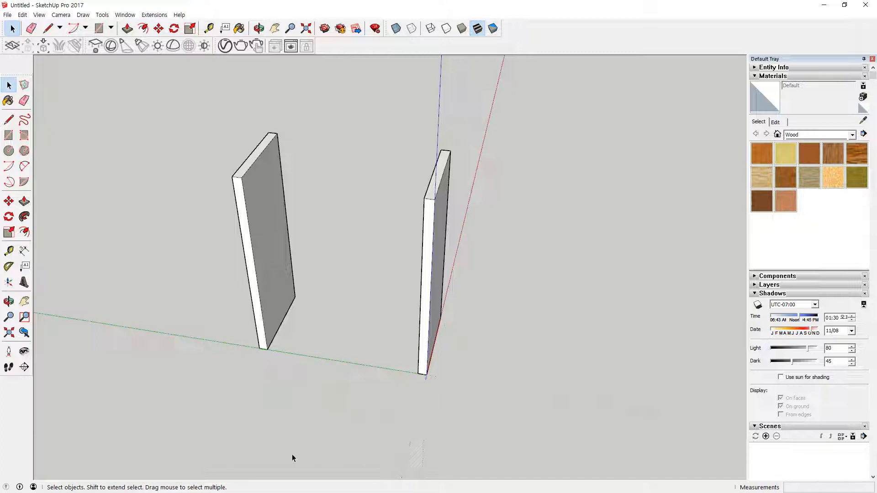
middle_click_drag(393, 198, 371, 253)
key("ctrl+2")
left_click_drag(435, 135, 433, 178)
left_click_drag(184, 82, 180, 117)
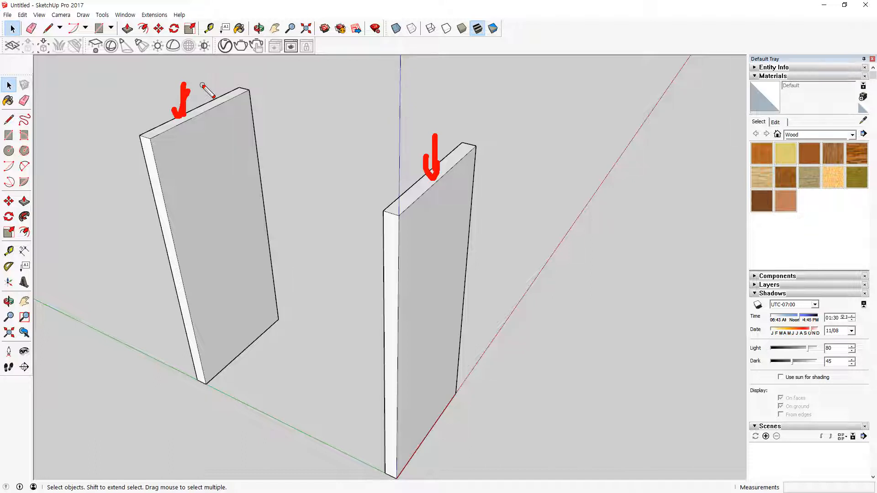
key("Escape")
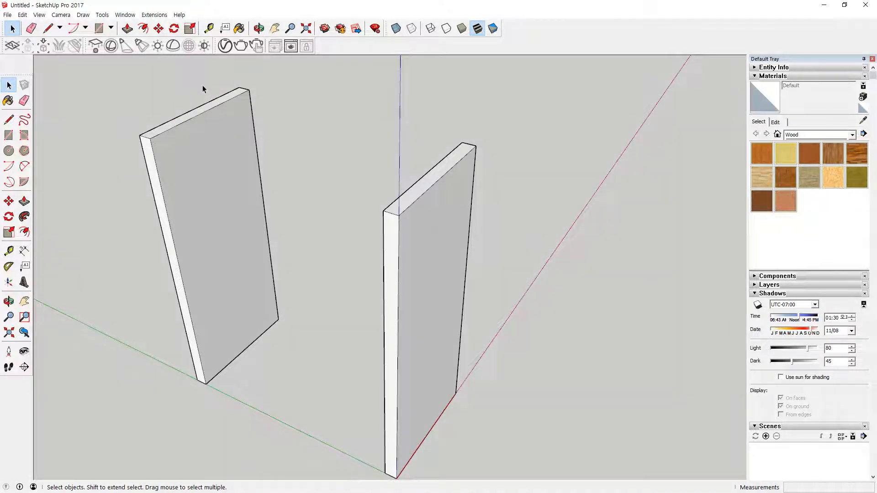
Open the board group at the origin for editing and raise its top face 100 mm with Push/Pull
left_click(434, 182)
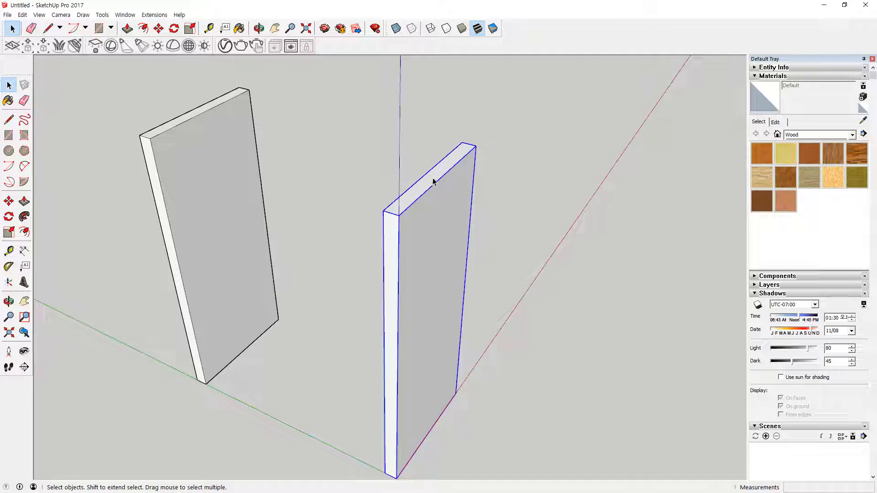
right_click(434, 181)
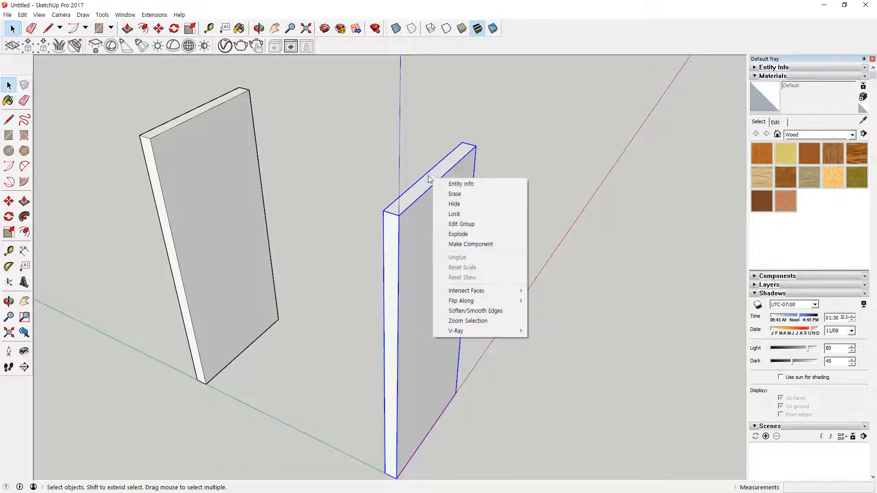
left_click(494, 224)
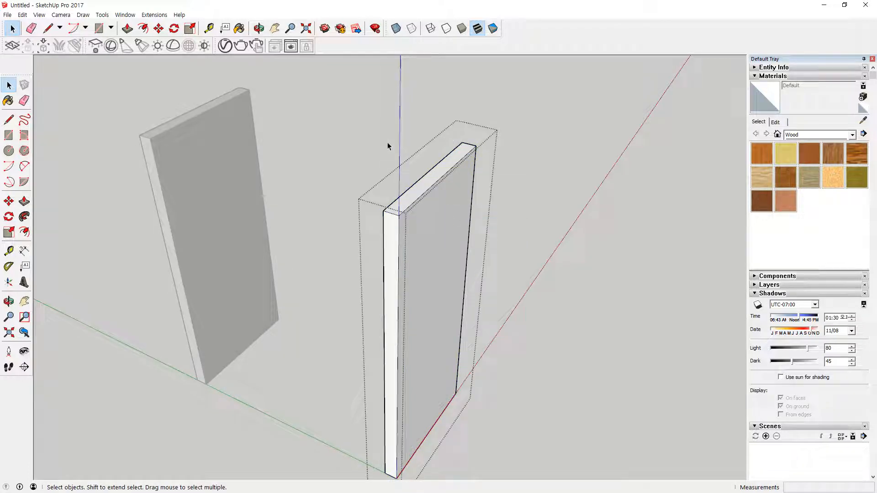
key("super+plus")
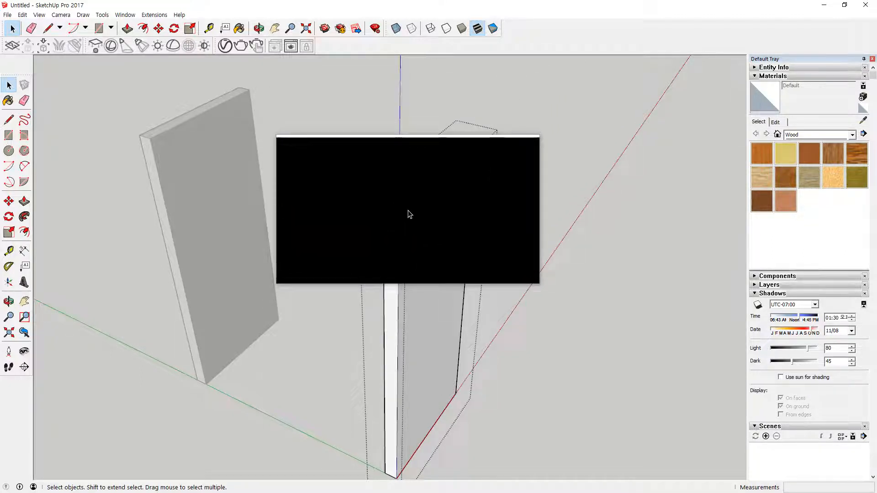
key("p")
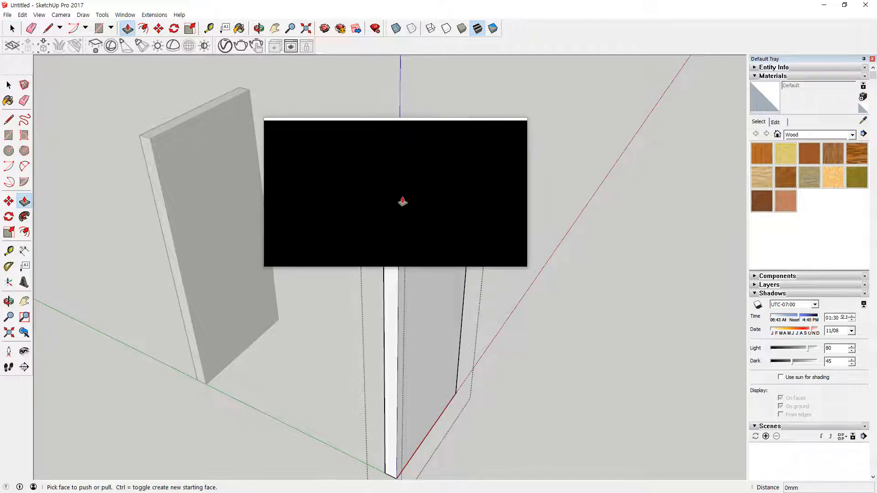
left_click(405, 205)
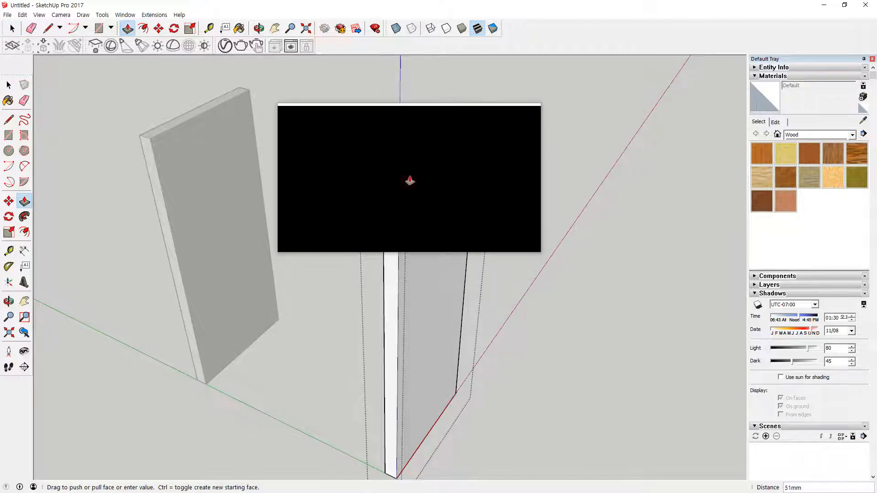
type("100")
key("Return")
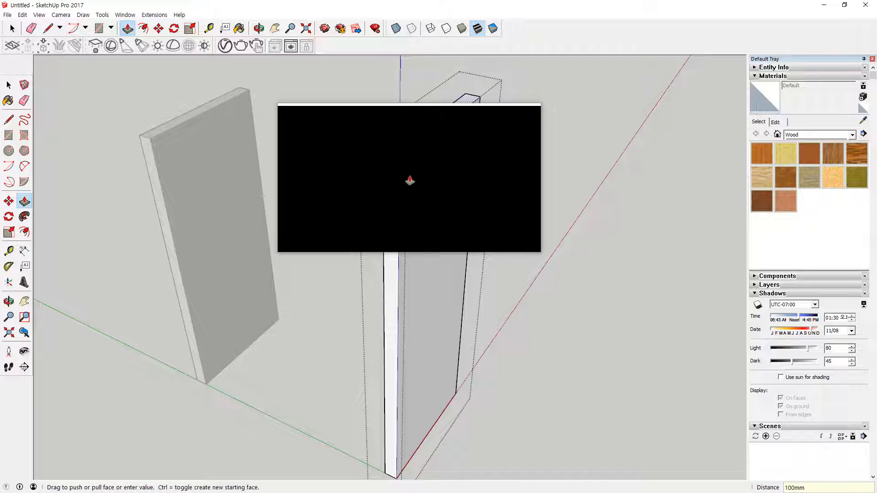
mouse_move(435, 185)
left_mouse_down()
mouse_move(450, 161)
mouse_move(454, 196)
left_mouse_up()
mouse_move(154, 169)
left_mouse_down()
mouse_move(175, 172)
mouse_move(163, 179)
left_mouse_up()
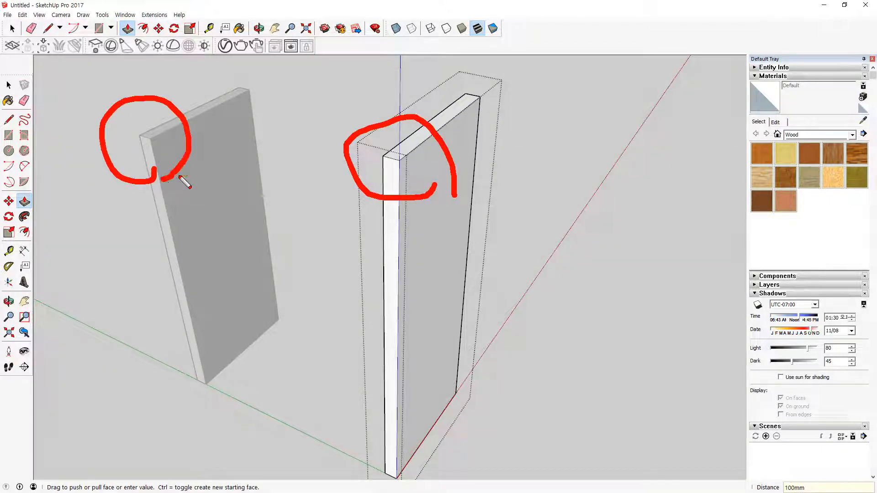
Push the same board's top face down 100 mm, and close the group
left_click_drag(422, 136, 422, 150)
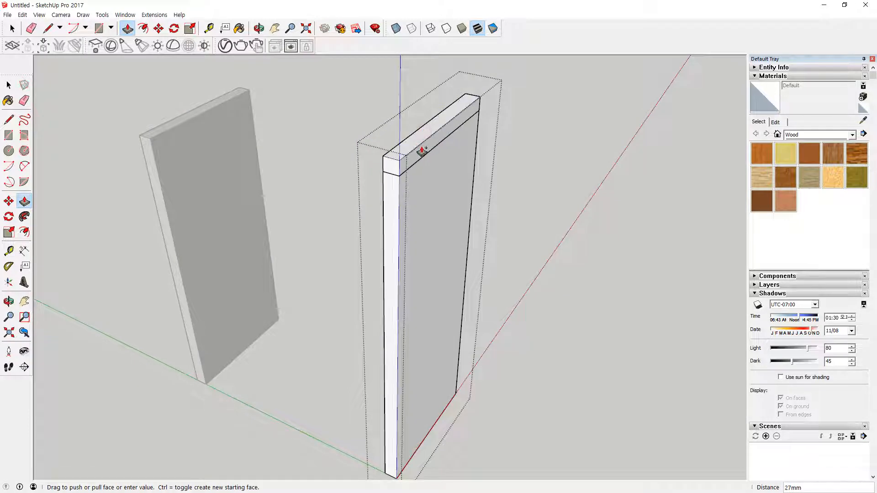
key("ctrl")
type("100")
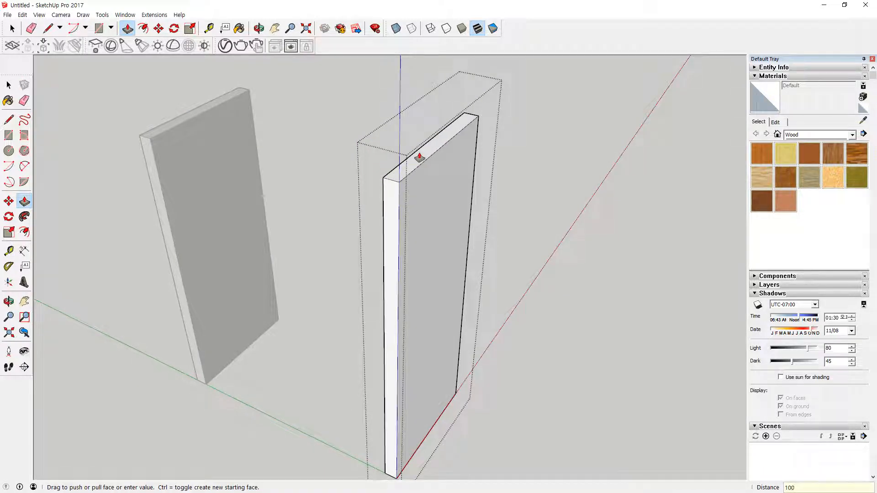
key("Return")
mouse_move(264, 164)
left_mouse_down()
mouse_move(237, 170)
mouse_move(307, 196)
mouse_move(343, 194)
mouse_move(330, 218)
left_mouse_up()
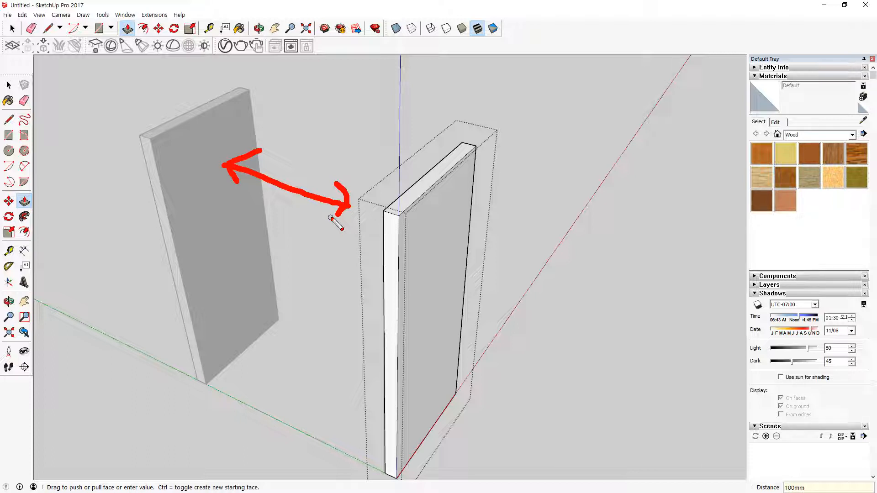
key("Escape")
key("space")
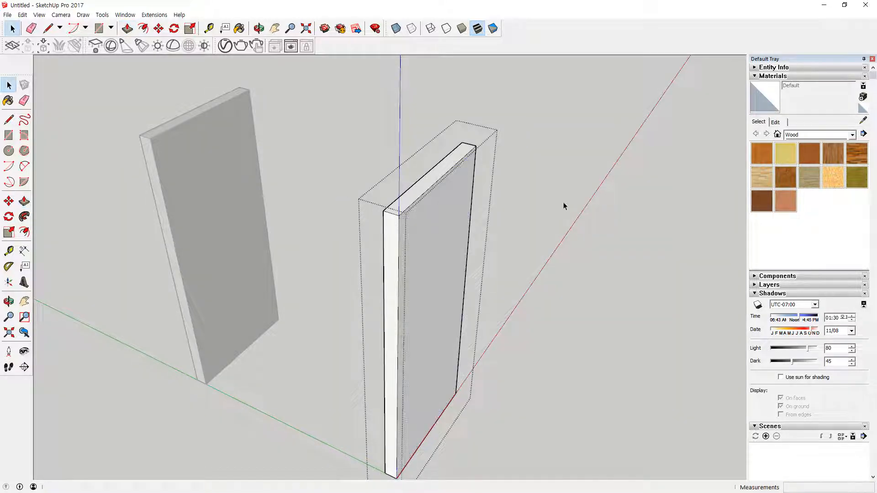
left_click(563, 202)
Explode the board group at the origin into loose geometry, and delete the copied board group
left_click(445, 198)
right_click(447, 198)
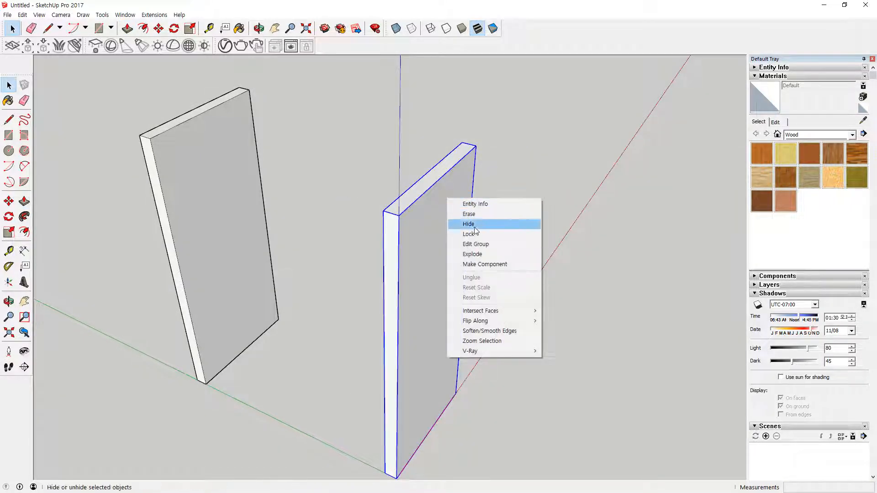
left_click(492, 251)
left_click(527, 262)
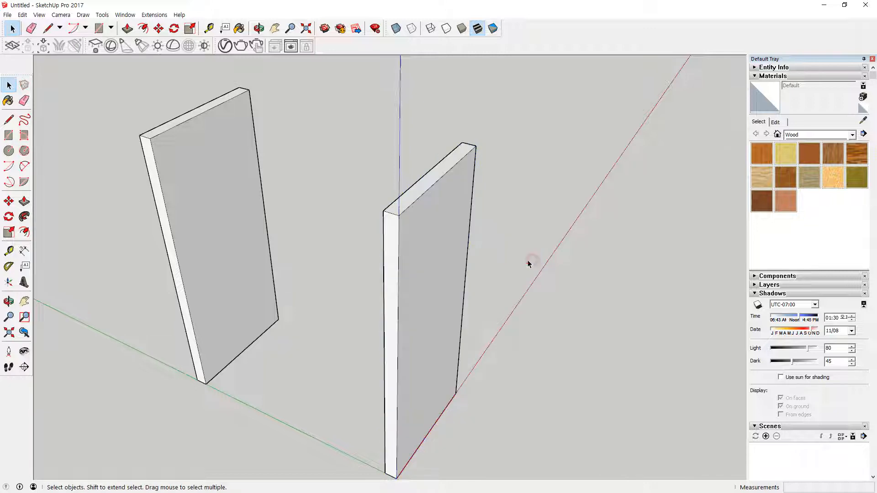
left_click(206, 179)
key("Delete")
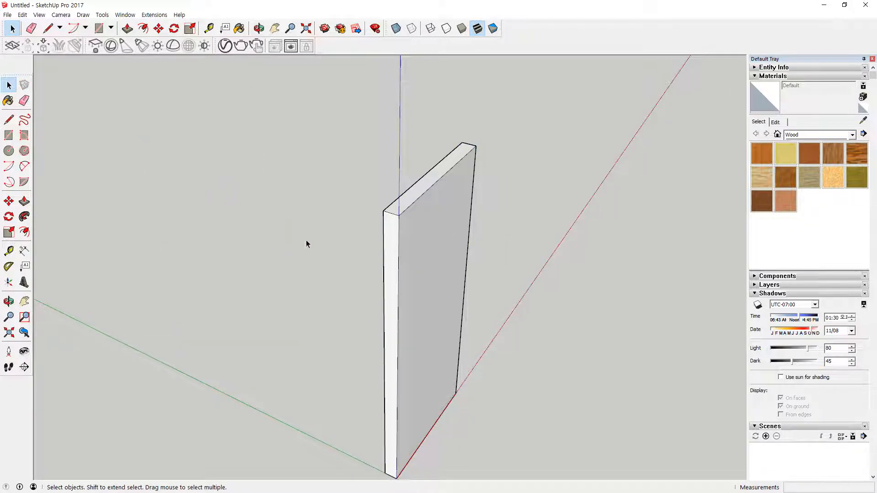
Select all faces and edges of the exploded board and make it a component, keeping the default definition name and replacing the selection
left_click(446, 242)
left_click(434, 177)
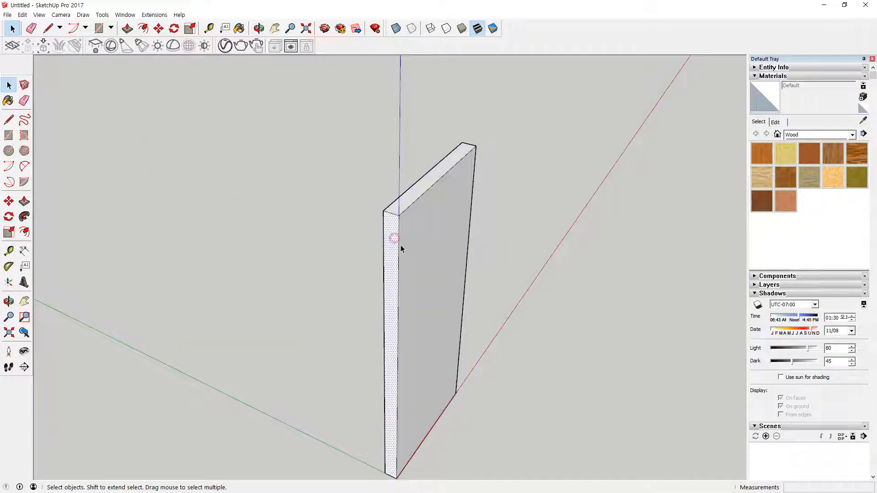
middle_click_drag(396, 243, 658, 255)
triple_click(446, 198)
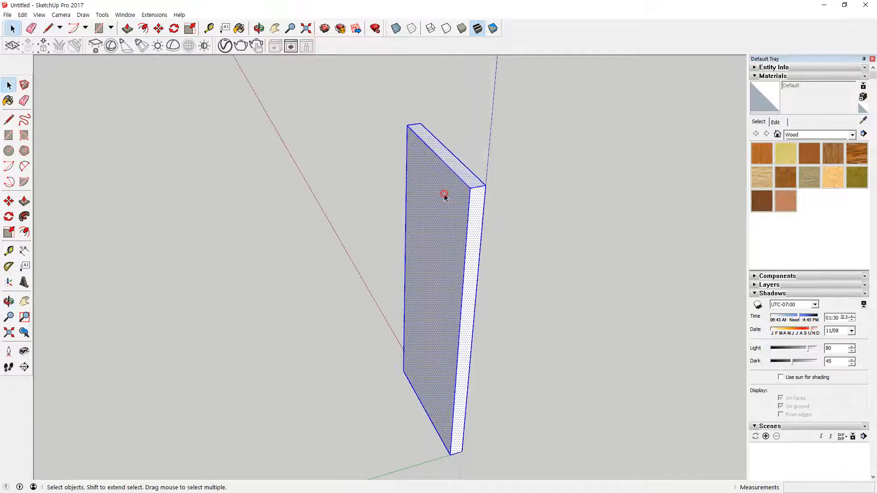
right_click(445, 198)
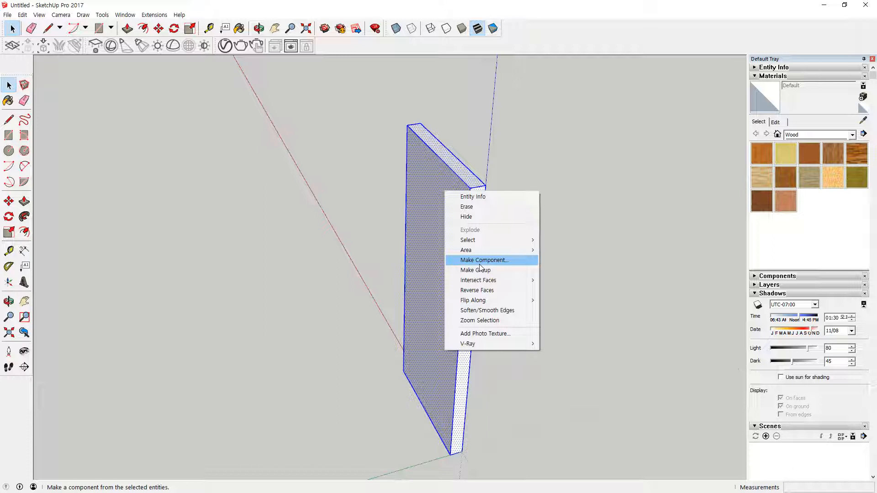
left_click(480, 264)
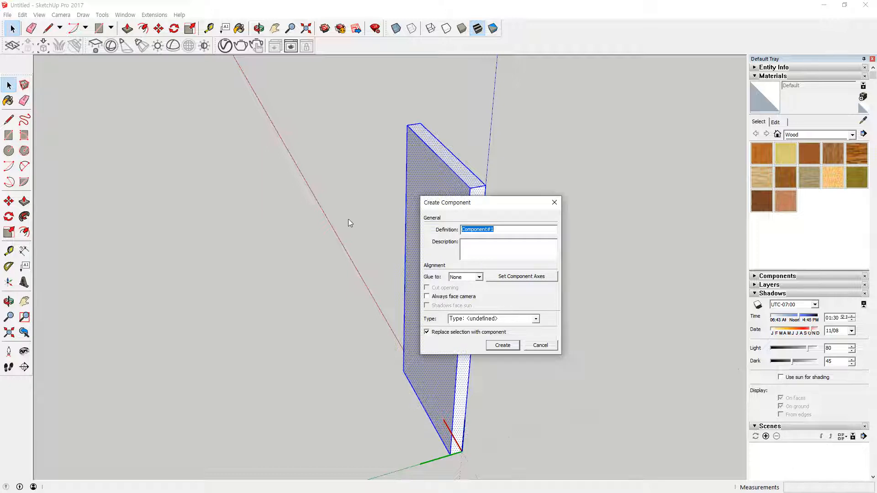
left_click_drag(498, 230, 444, 236)
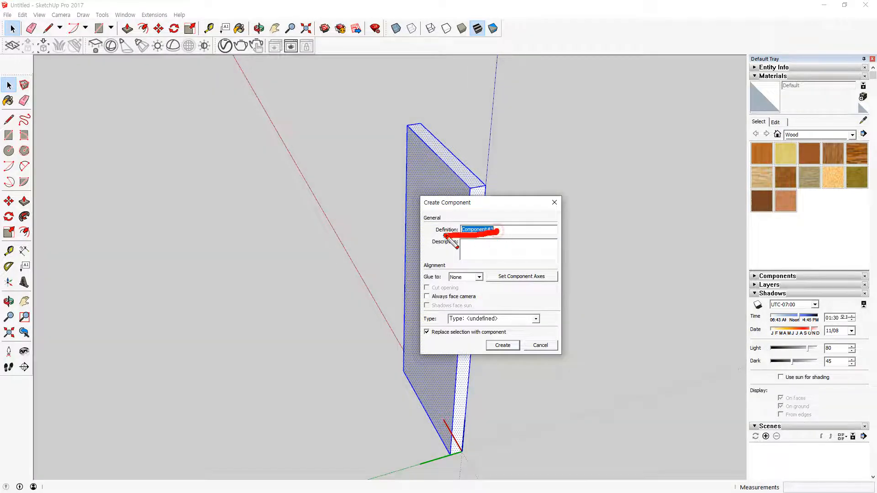
left_click_drag(504, 256, 458, 256)
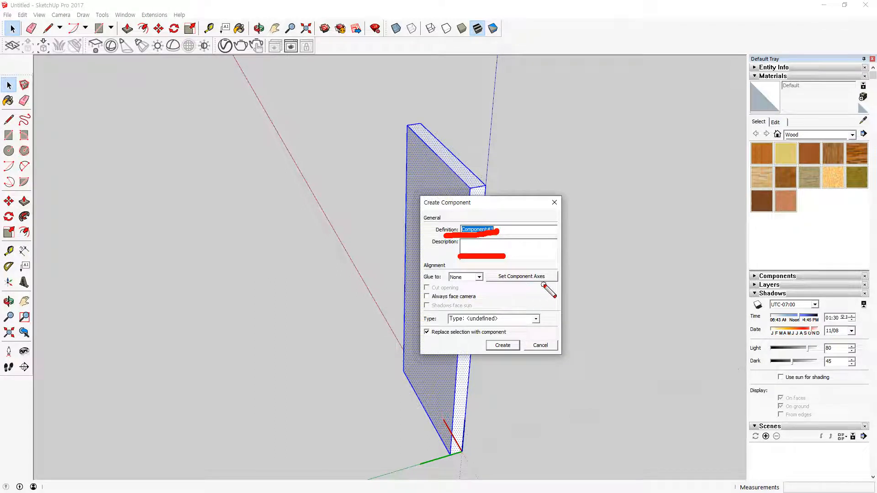
mouse_move(546, 286)
left_mouse_down()
mouse_move(507, 293)
mouse_move(532, 262)
mouse_move(531, 284)
left_mouse_up()
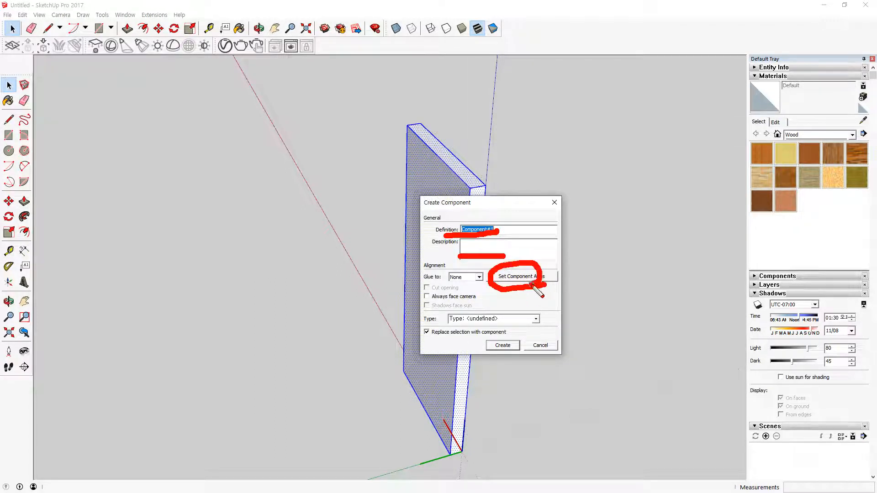
key("Escape")
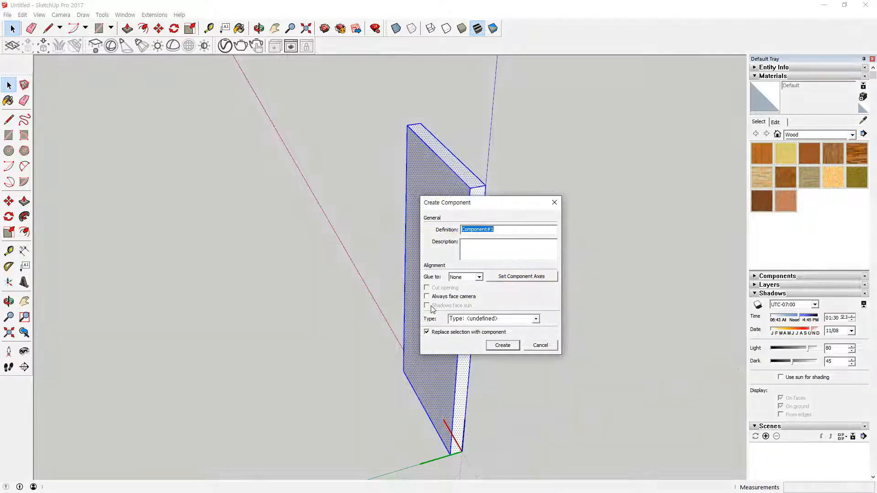
key("super+plus")
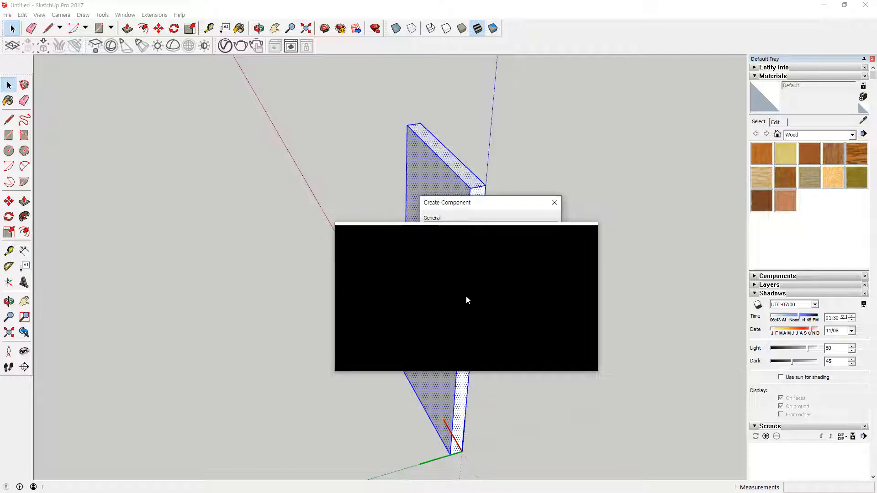
left_click(500, 349)
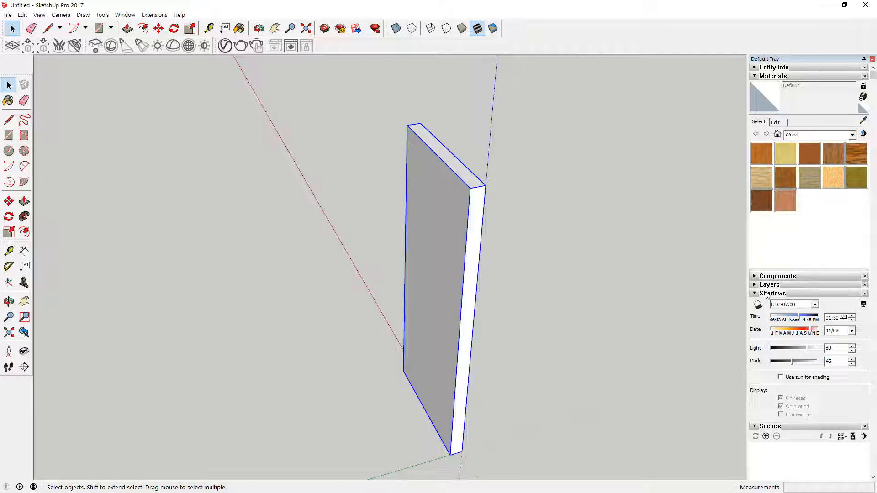
Show the in-model components and place two instances of the board component along the green-axis side of the original board
left_click(764, 276)
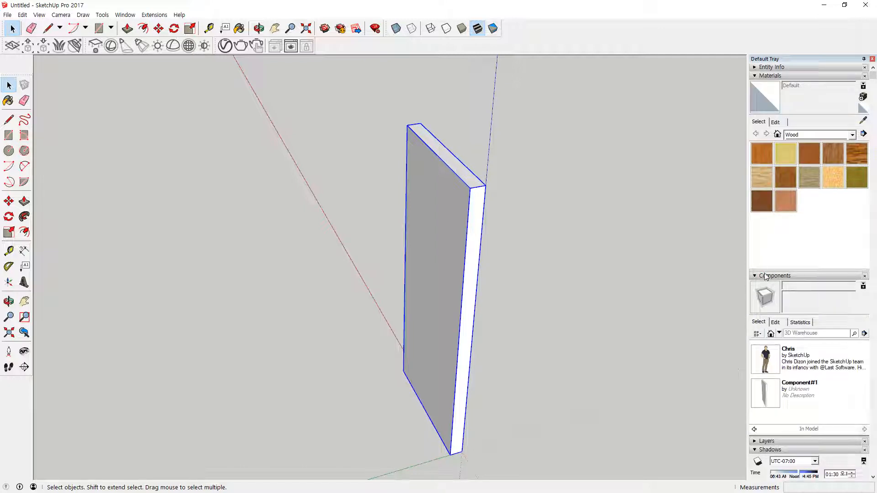
key("super+plus")
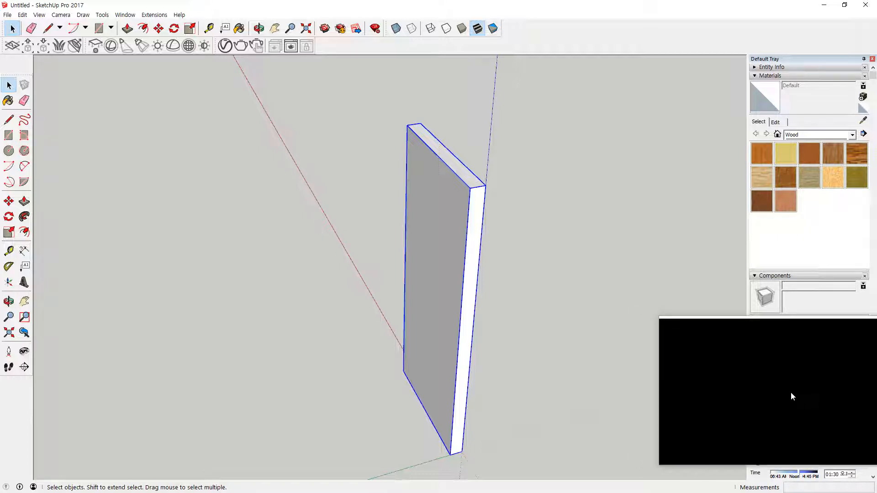
key("m")
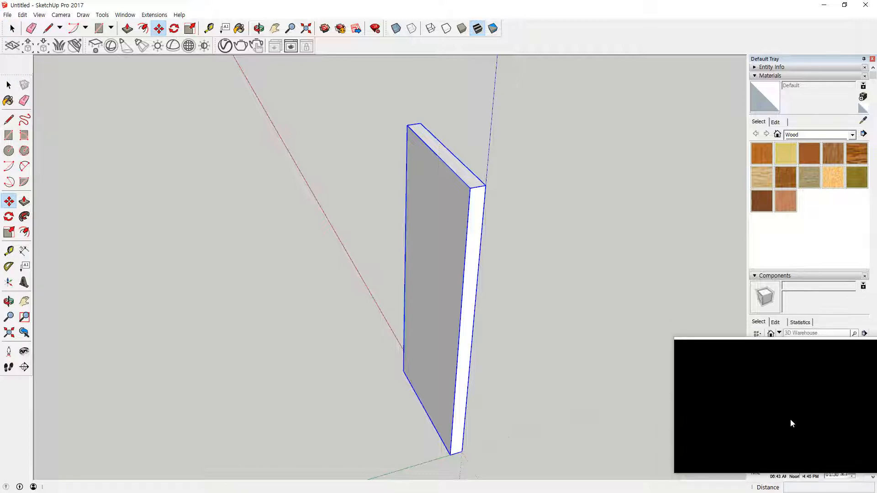
left_click(770, 393)
left_click(187, 412)
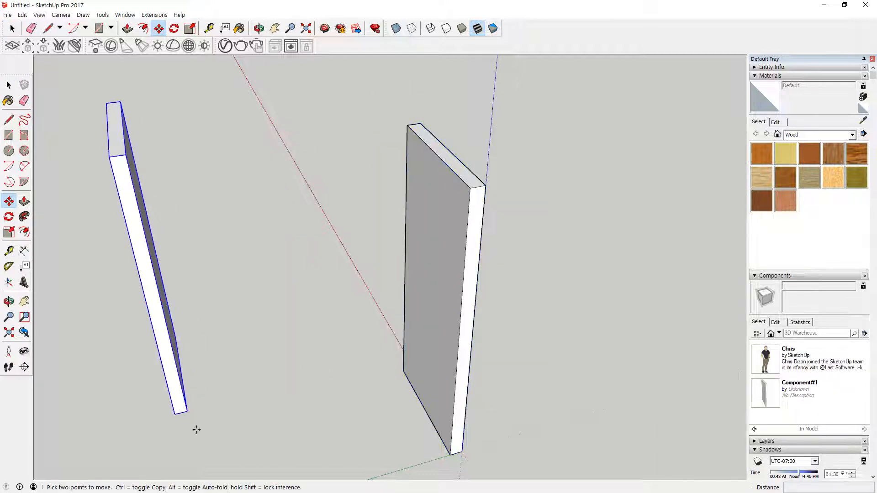
scroll(348, 348, "down", 3)
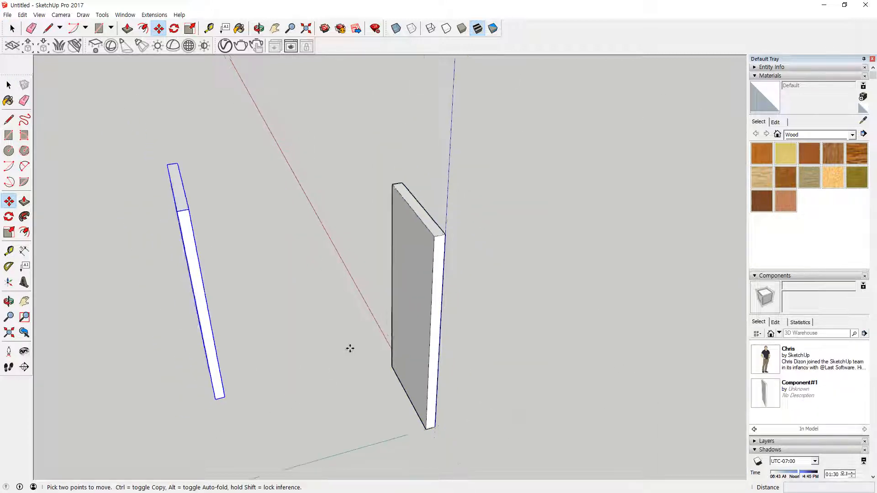
left_click(765, 393)
left_click(141, 471)
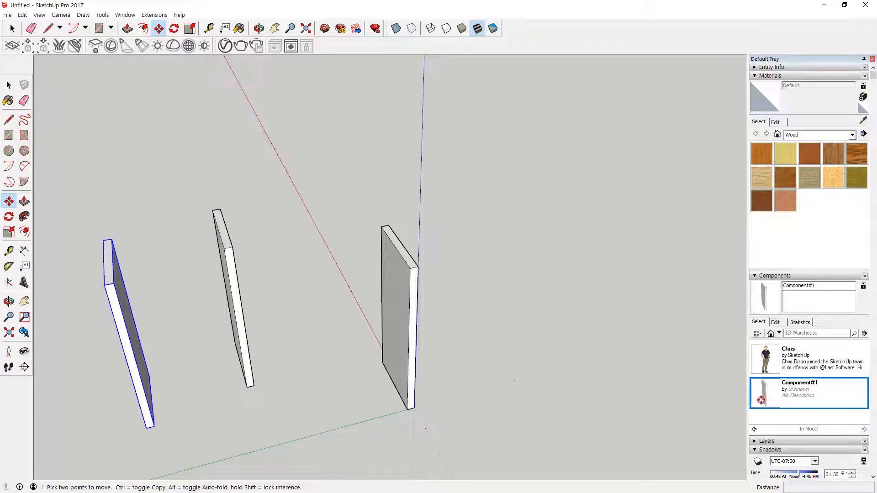
Place three more instances of the board component, one on the opposite side of the original and two behind it
left_click(761, 390)
left_click(610, 350)
left_click(765, 384)
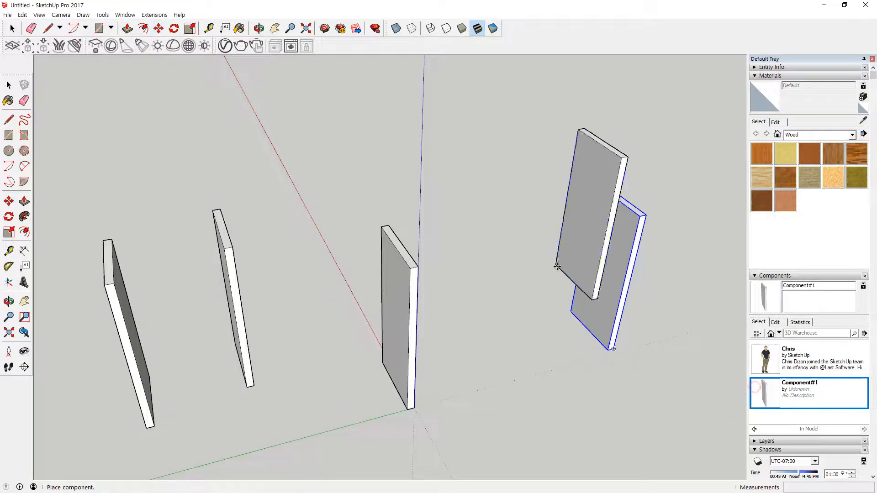
left_click(469, 243)
left_click(765, 393)
left_click(298, 245)
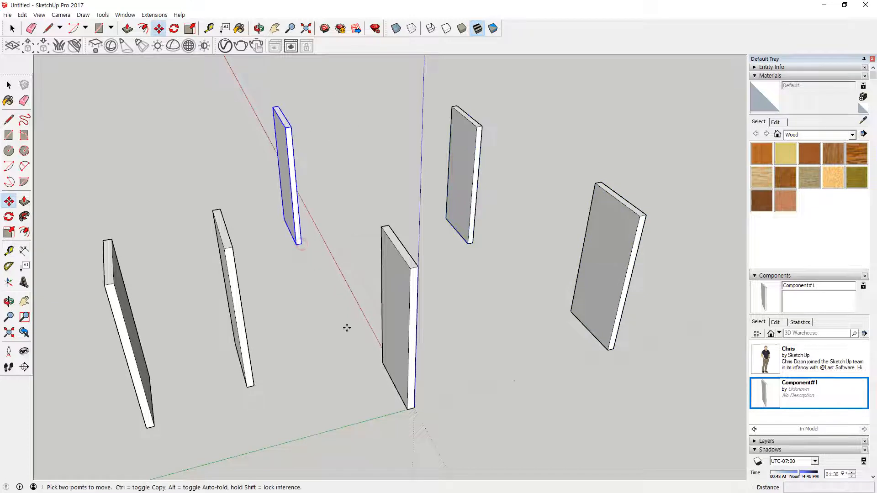
Copy the last placed board component a short distance beside itself with Move, and select the original board at the origin
key("ctrl")
left_click(401, 360)
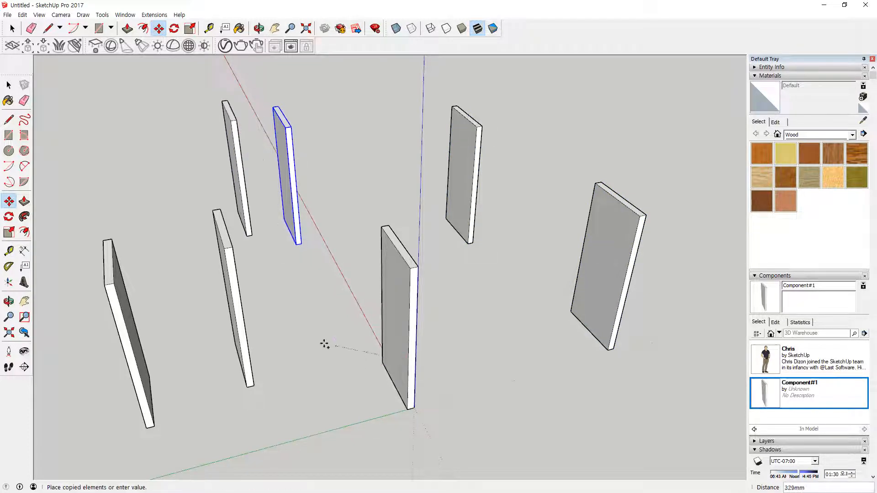
left_click(304, 327)
key("space")
left_click(402, 362)
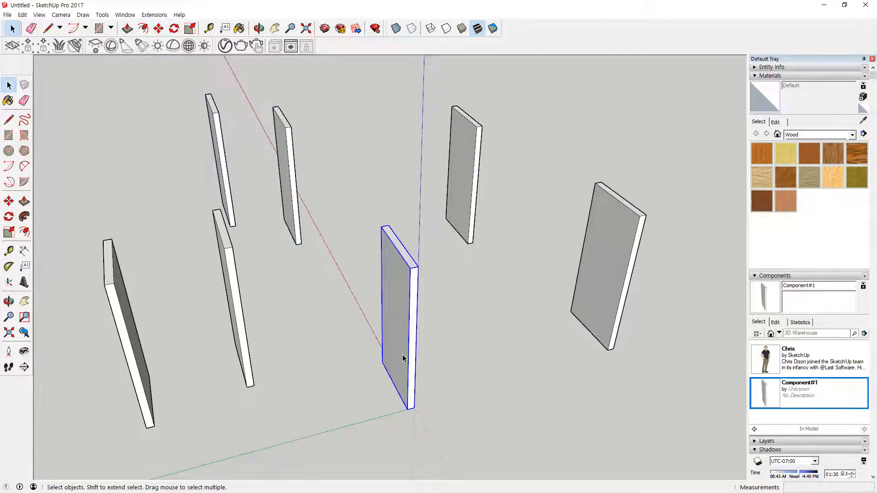
Copy the original board component to its open side, away from the green-axis instances
key("m")
key("ctrl")
left_click(402, 351)
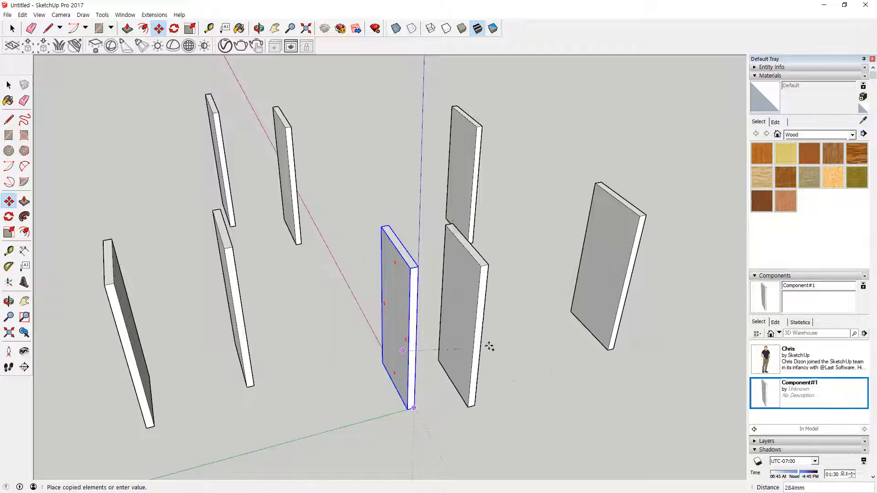
left_click(511, 343)
Open the original board component for editing and try to pull its top face up about 296 mm
middle_click_drag(452, 396, 266, 393)
key("space")
left_click(331, 280)
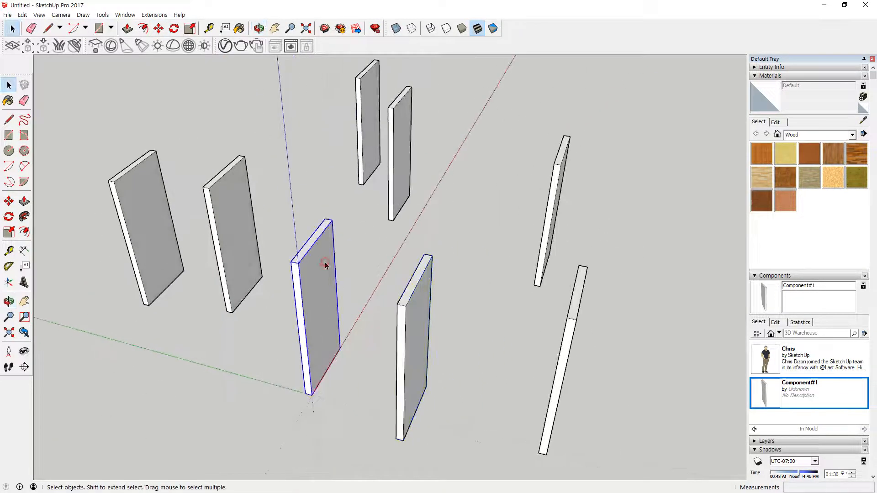
right_click(316, 259)
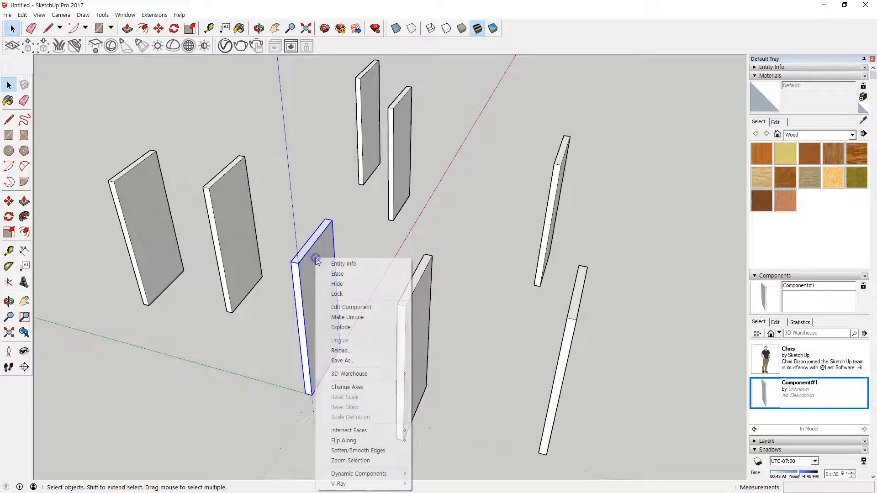
left_click(353, 307)
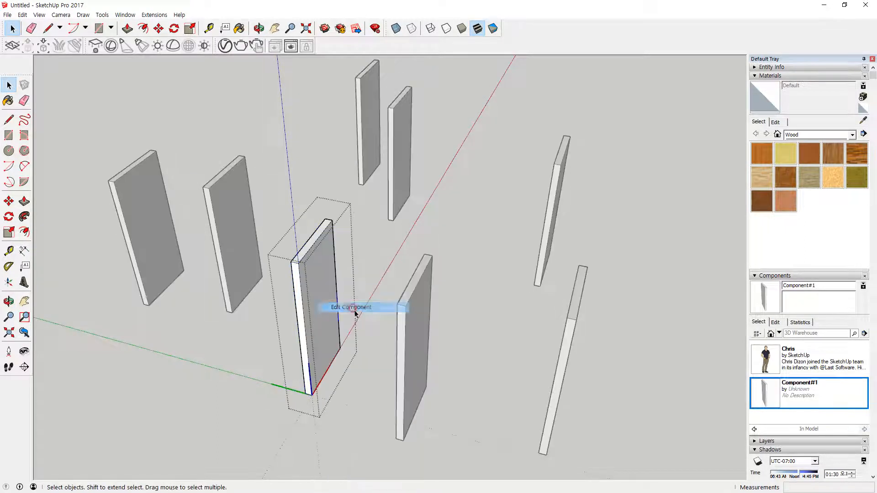
left_click(400, 259)
double_click(323, 314)
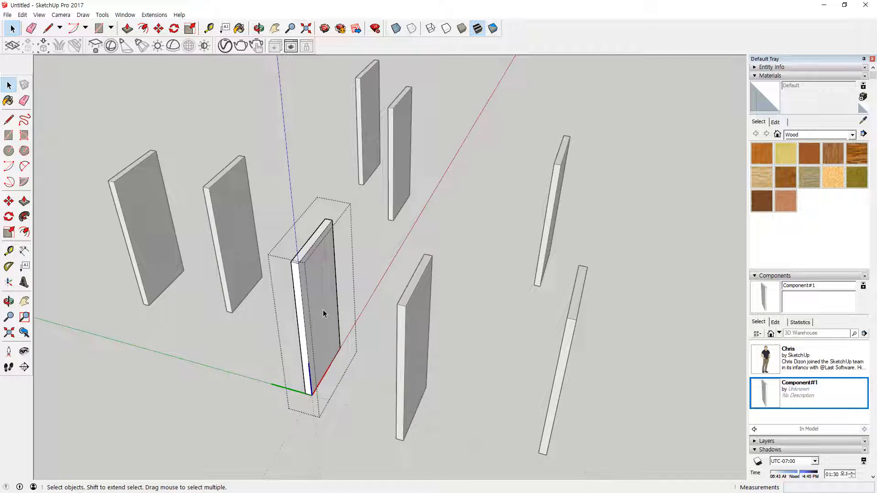
key("p")
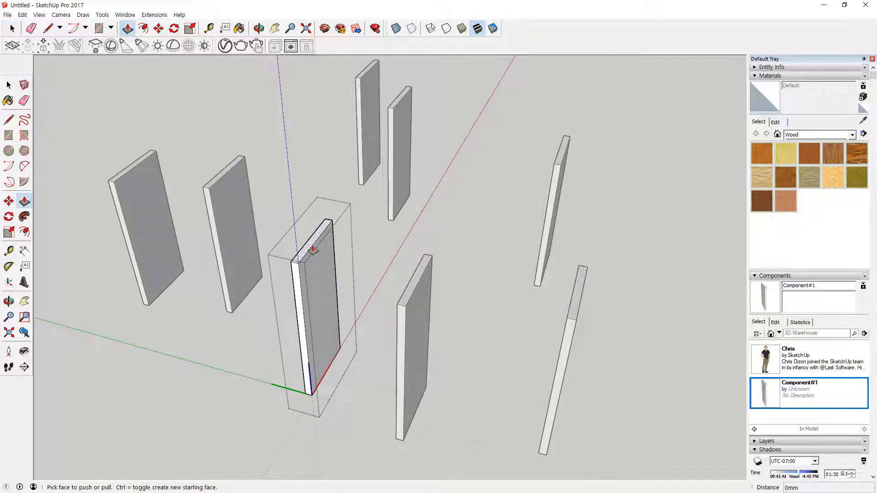
left_click_drag(312, 250, 318, 178)
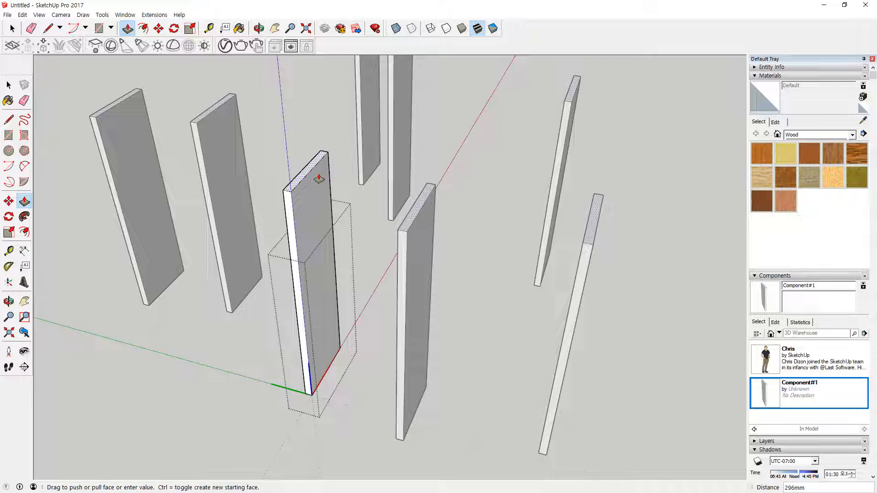
key("Escape")
key("space")
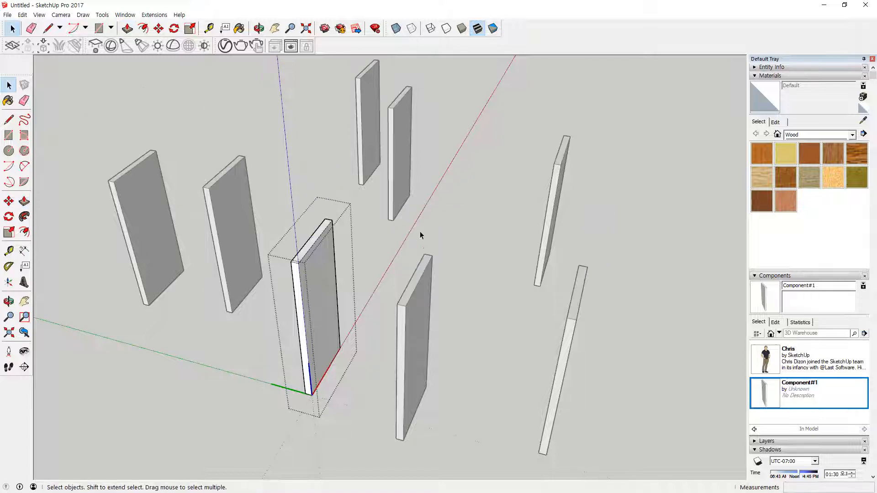
Close the component editing and delete every board instance except the original at the origin
left_click(543, 407)
left_click_drag(592, 396, 264, 102)
key("Delete")
key("Delete")
left_click_drag(249, 151, 215, 206)
key("Delete")
left_click_drag(170, 201, 128, 265)
key("Delete")
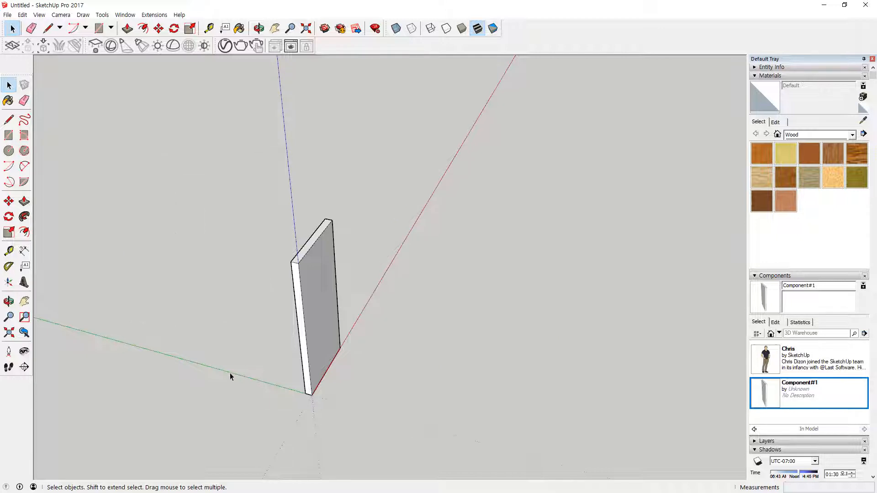
Draw a 540 × 300 mm rectangle on the ground from the board's inner bottom corner, along the green axis
middle_click_drag(229, 373, 240, 369)
scroll(283, 403, "up", 1)
middle_click_drag(284, 404, 419, 399)
key("r")
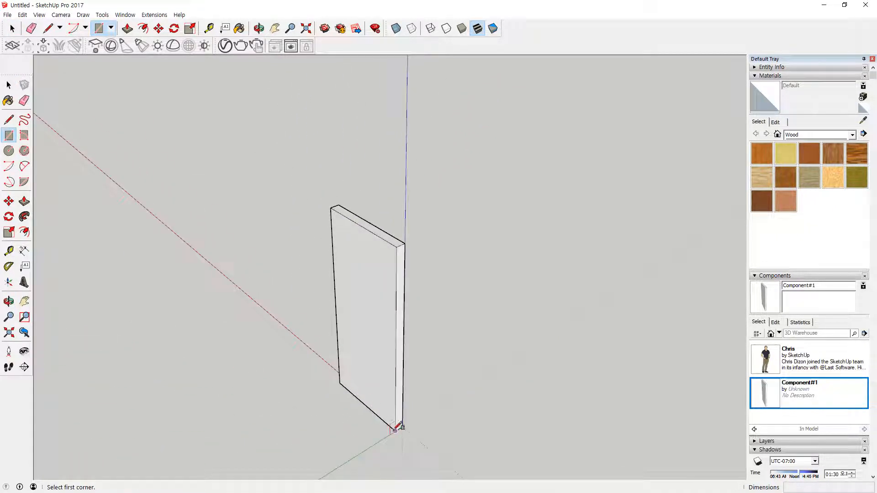
left_click(395, 430)
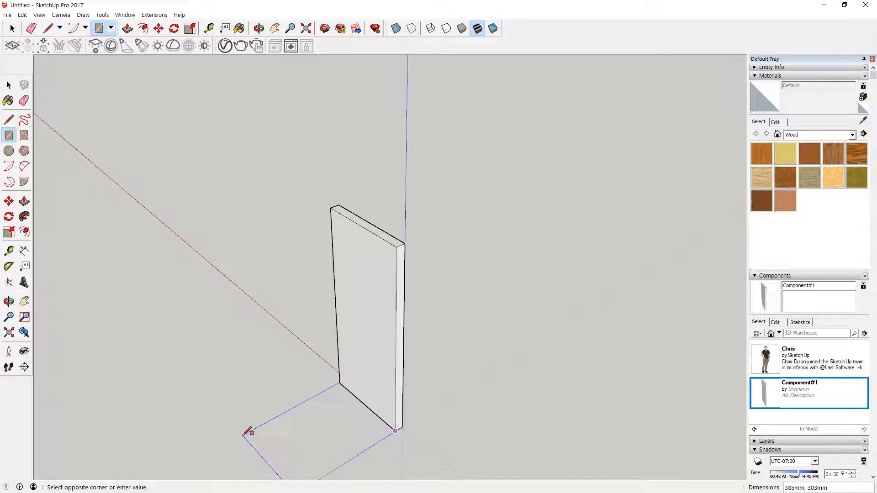
type("540,300")
key("Return")
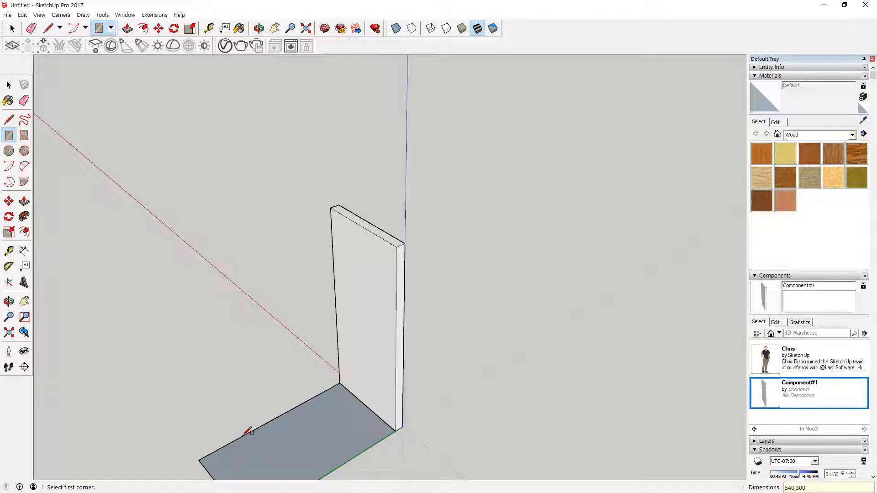
Pull the ground rectangle up with Push/Pull into a thin bottom board
scroll(235, 430, "down", 2)
scroll(240, 339, "up", 3)
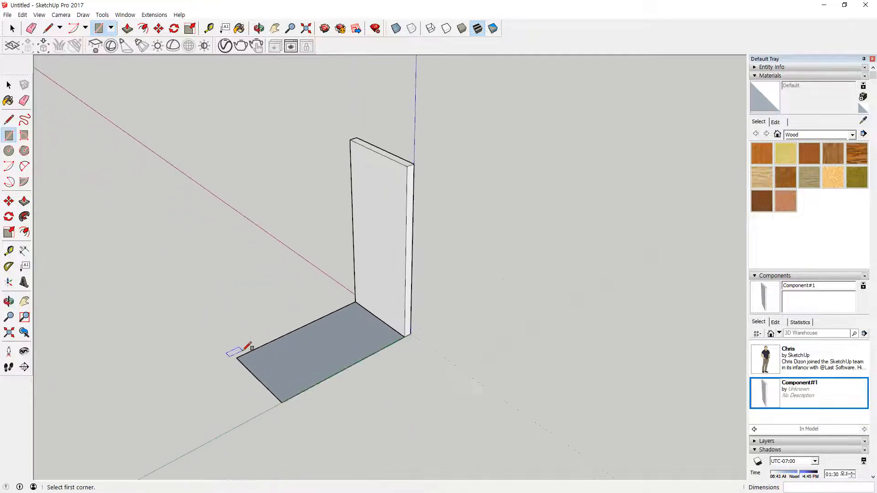
key("p")
left_click(281, 384)
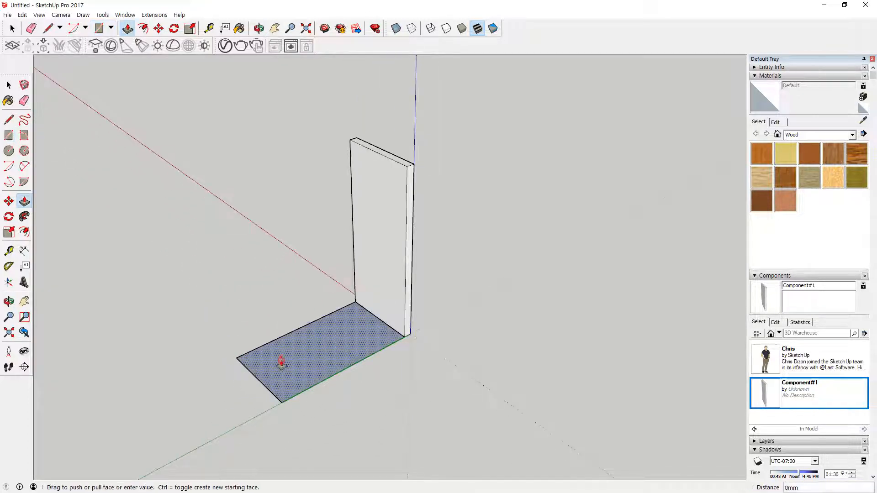
left_click(284, 338)
Select all faces and edges of the bottom board and make it a component with the default definition settings
key("space")
triple_click(309, 355)
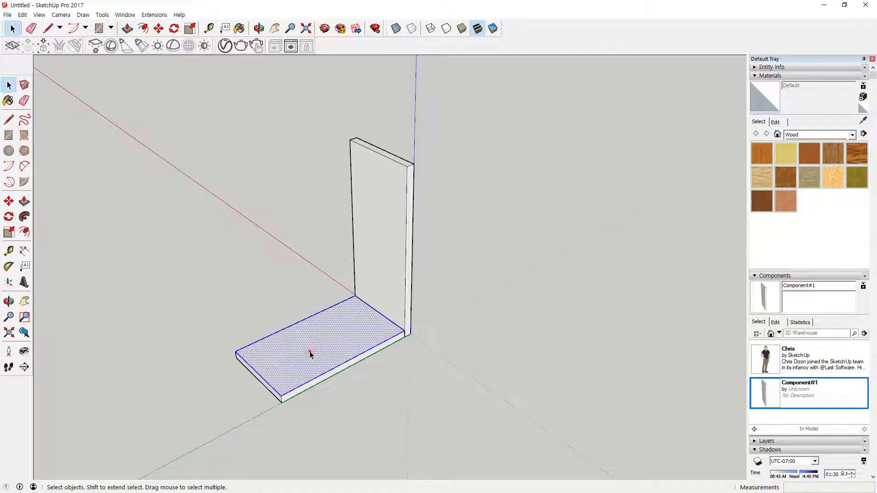
right_click(311, 347)
left_click(363, 257)
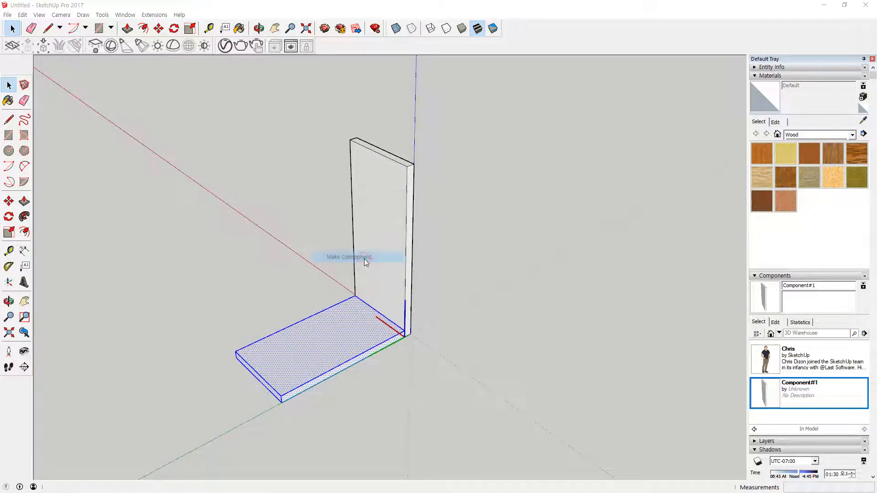
key("Return")
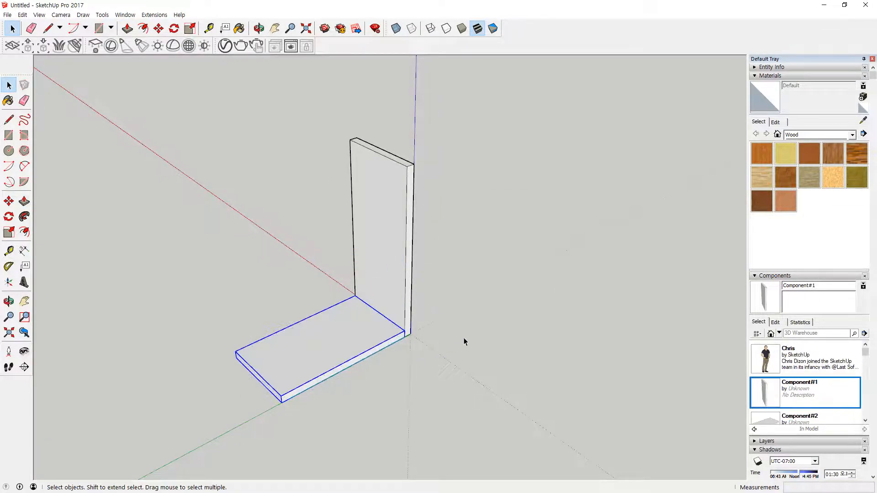
Copy the side board component 570 mm along the green axis to the other end of the bottom board
middle_click_drag(464, 338, 424, 318)
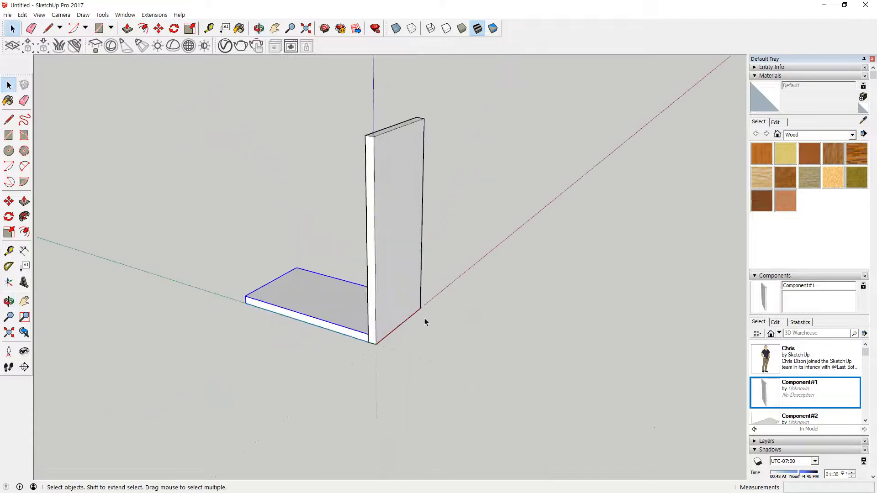
key("m")
key("ctrl")
left_click(370, 347)
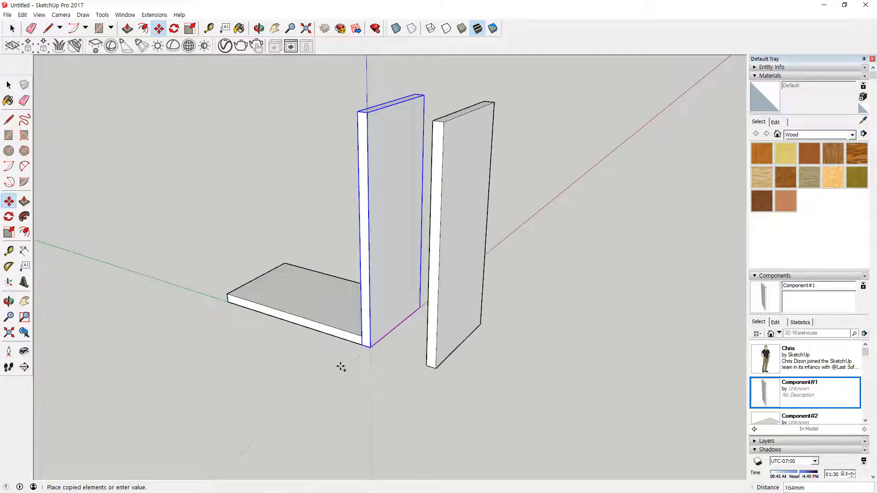
left_click(229, 303)
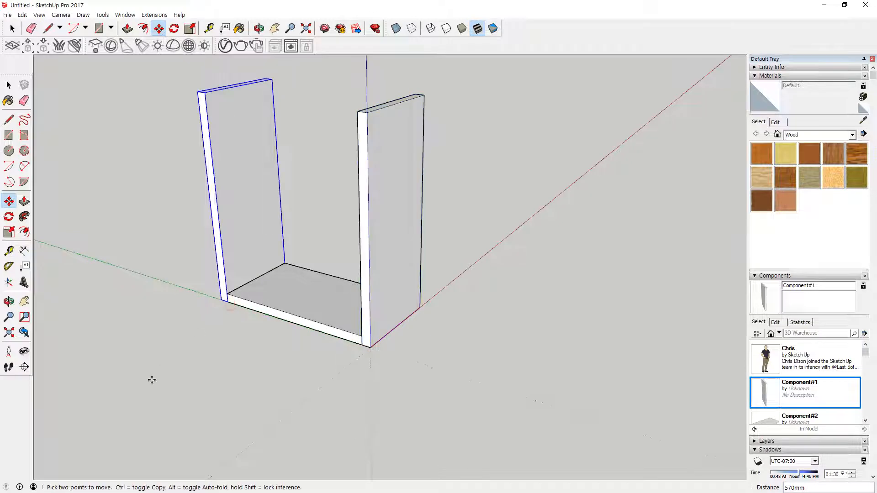
middle_click_drag(314, 379, 315, 372)
middle_click_drag(305, 208, 276, 290)
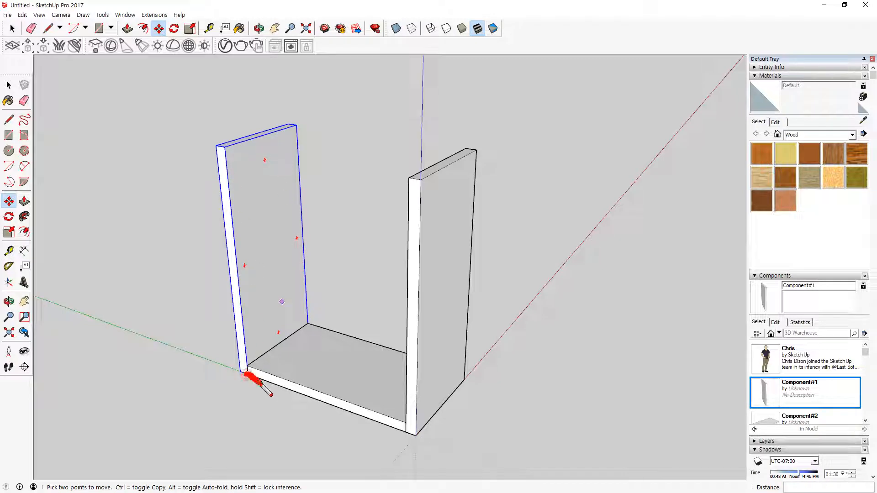
left_click(237, 265)
key("Escape")
Select the bottom board component and copy it 330 mm straight up between the side boards as a shelf
scroll(251, 372, "up", 4)
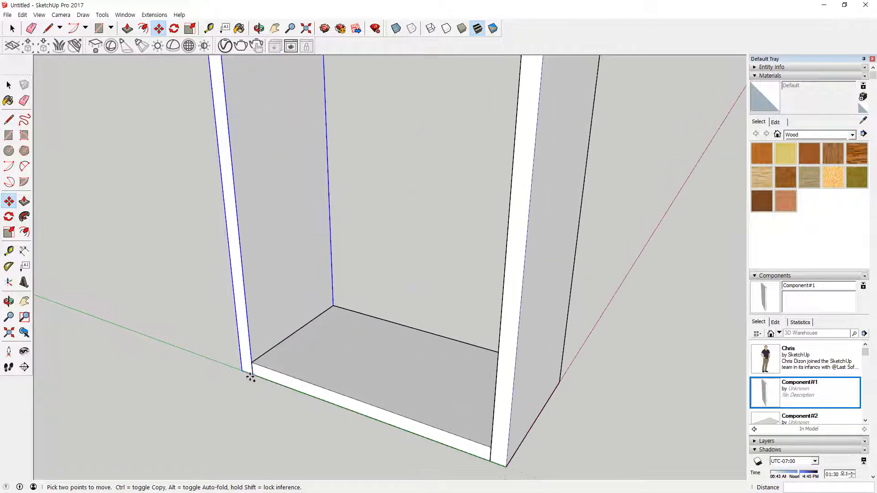
key("space")
left_click(307, 362)
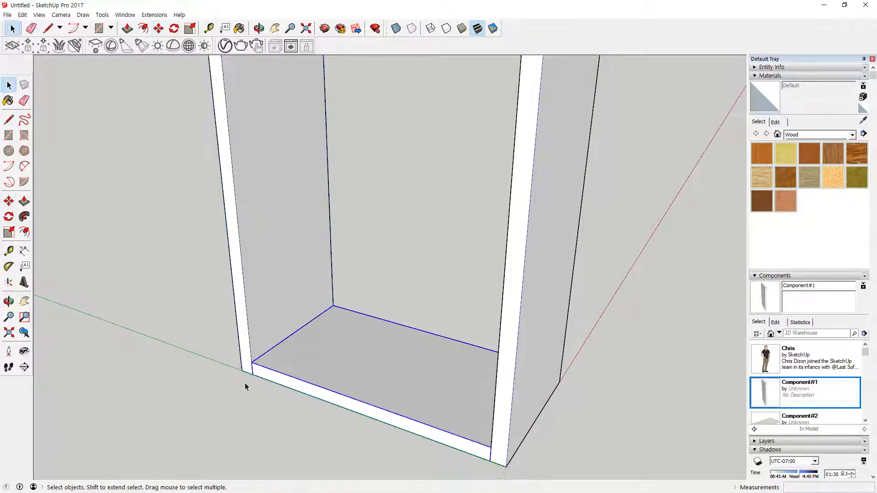
key("m")
scroll(252, 367, "up", 3)
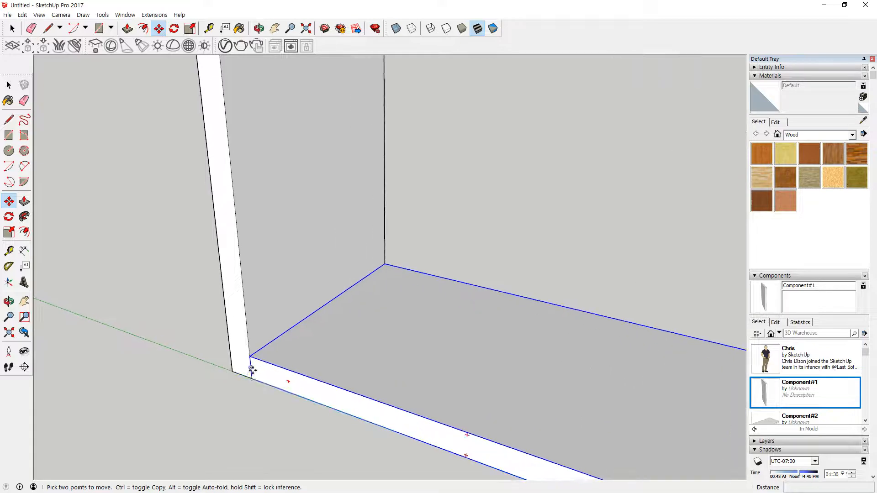
scroll(252, 368, "up", 1)
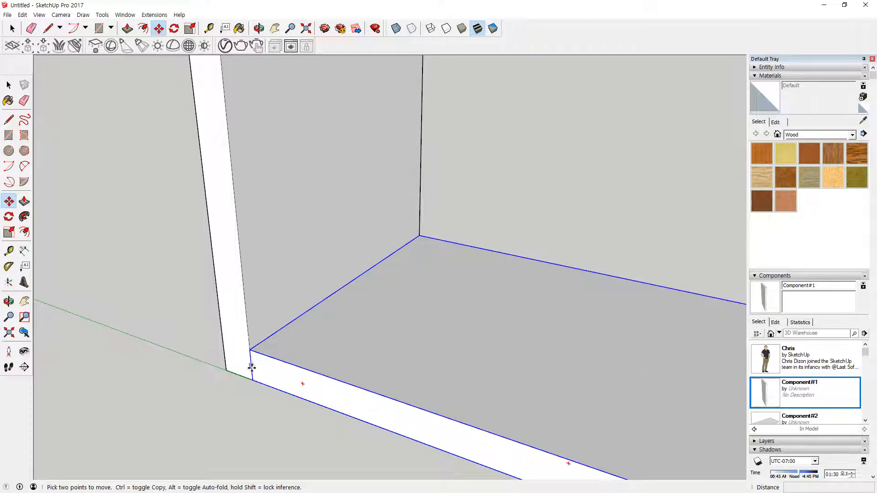
scroll(252, 368, "down", 3)
left_click(251, 290)
key("ctrl")
scroll(245, 245, "down", 3)
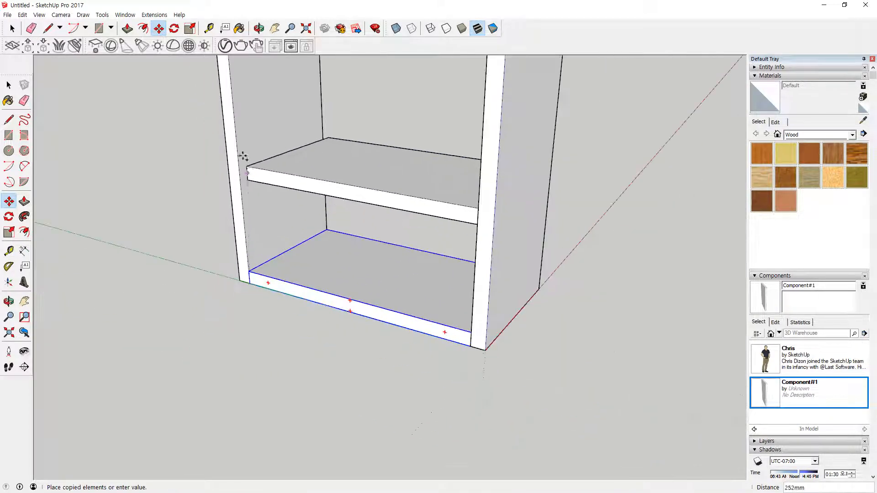
scroll(256, 221, "down", 5)
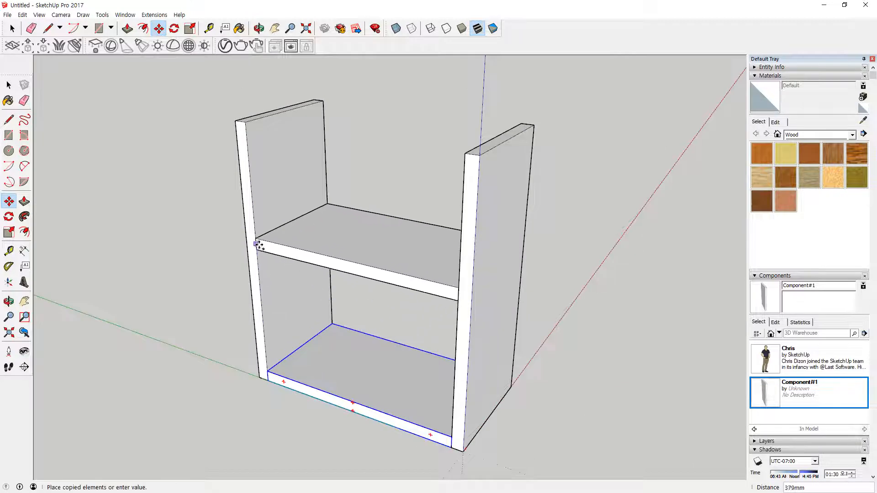
left_click(258, 259)
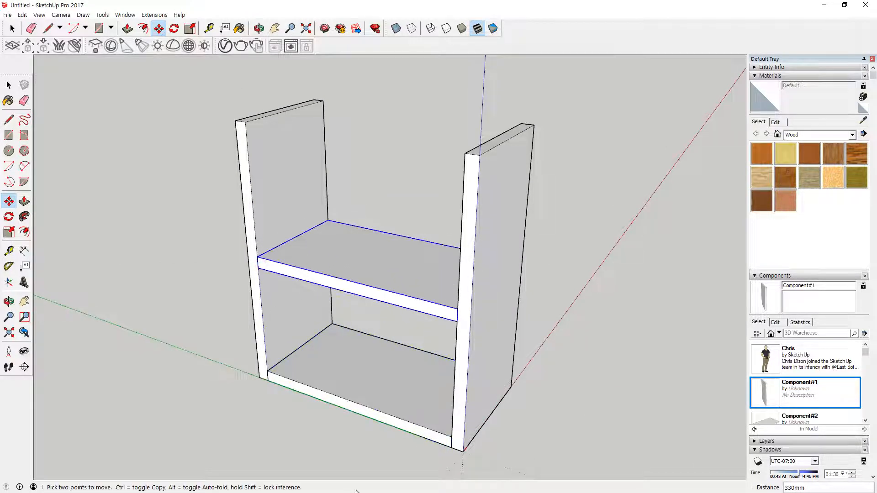
Draw a 1500 × 600 mm tabletop rectangle across both side boards, starting at the original board's outer top corner
scroll(483, 434, "down", 2)
middle_click_drag(501, 413, 383, 375)
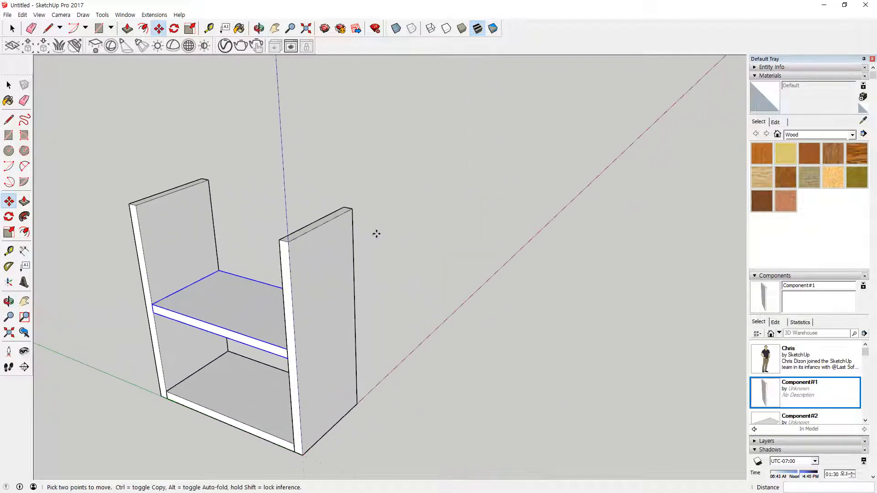
middle_click_drag(376, 234, 403, 296)
key("space")
key("r")
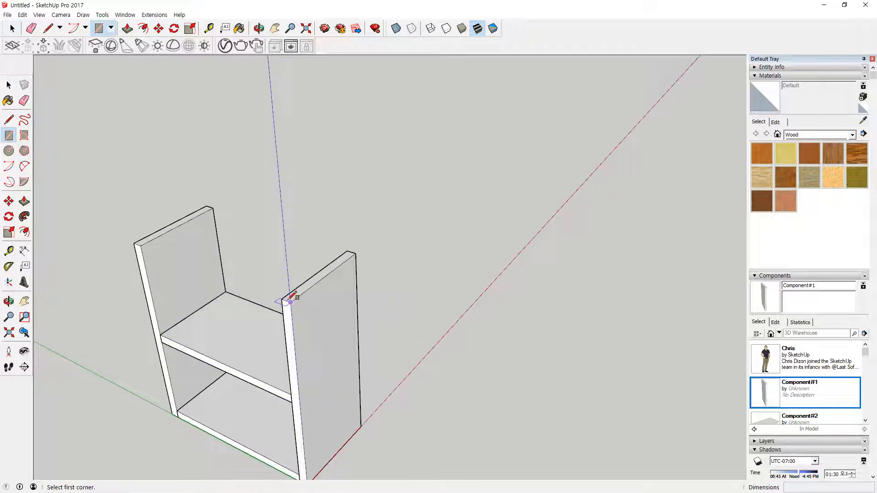
left_click(291, 302)
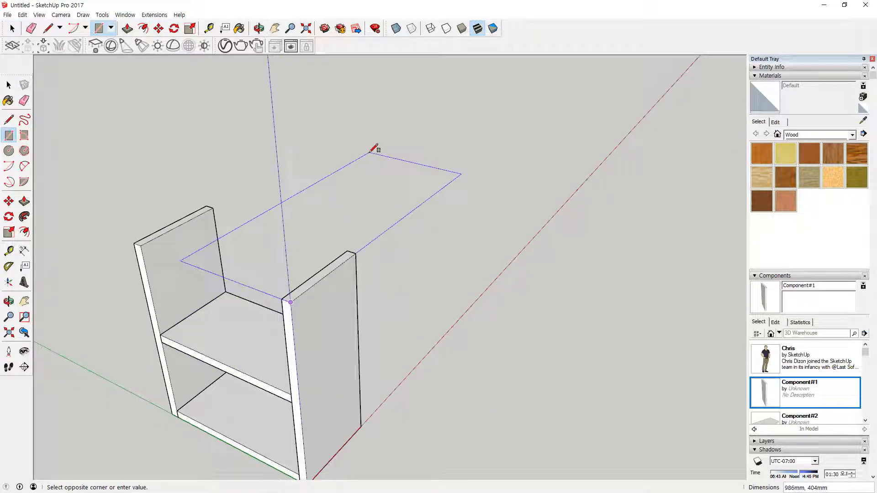
type("1500,600")
key("Return")
Pull the tabletop rectangle up 30 mm with Push/Pull
key("p")
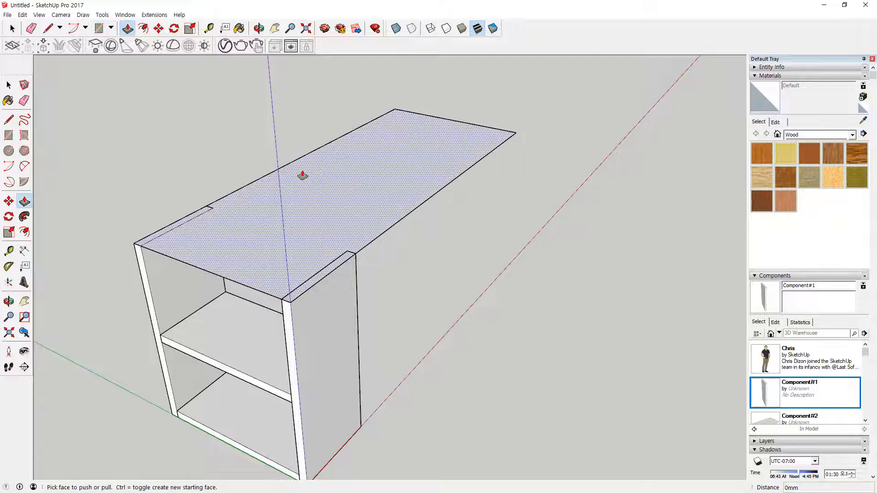
left_click_drag(323, 190, 322, 181)
type("5")
key("Return")
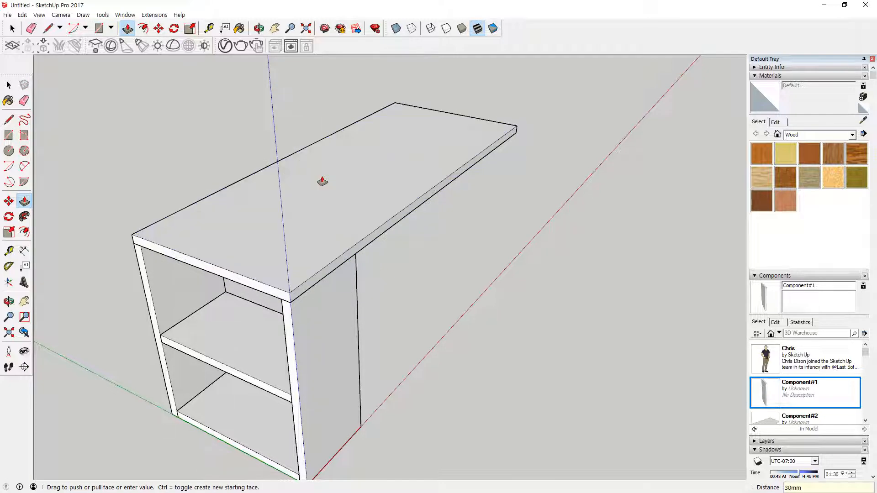
key("space")
triple_click(318, 180)
right_click(320, 180)
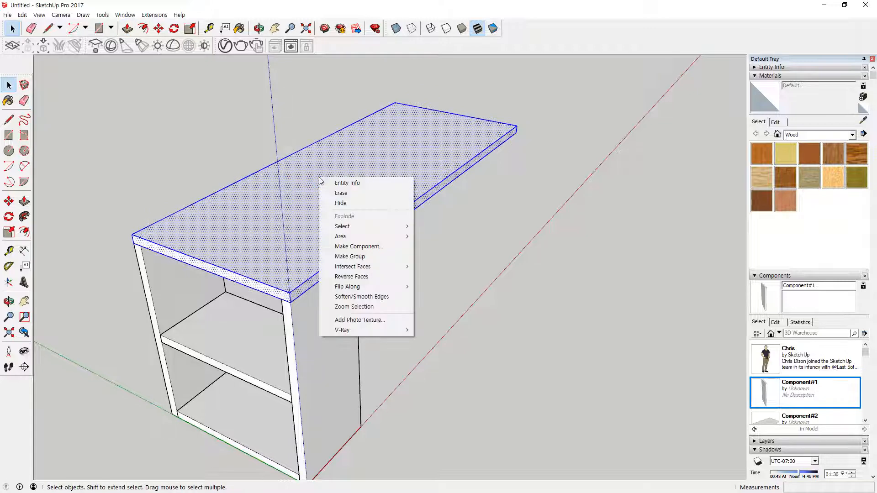
key("Escape")
left_click(581, 258)
middle_click_drag(613, 251, 207, 207)
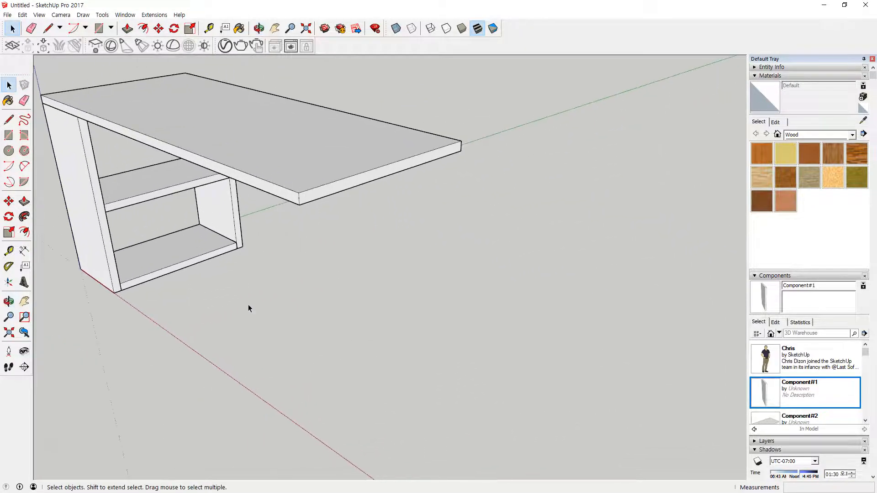
Draw a vertical line from the lower corner of the tabletop's unsupported end down to the red axis
key("l")
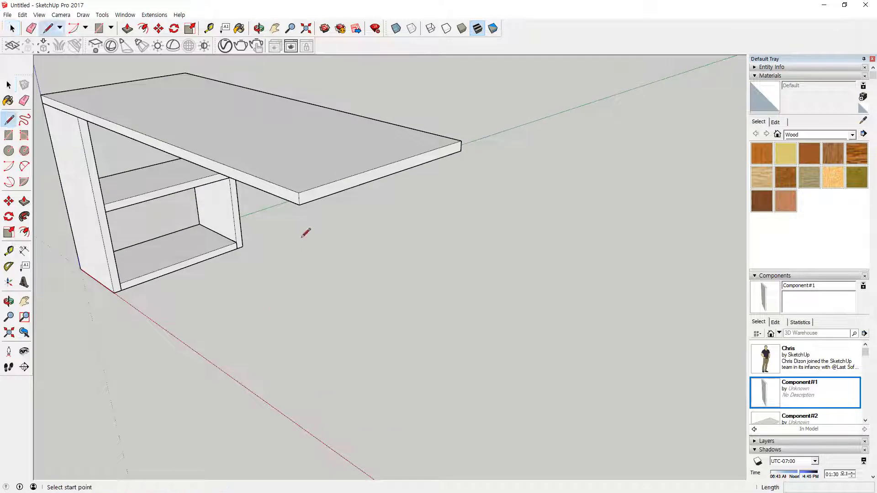
left_click(299, 205)
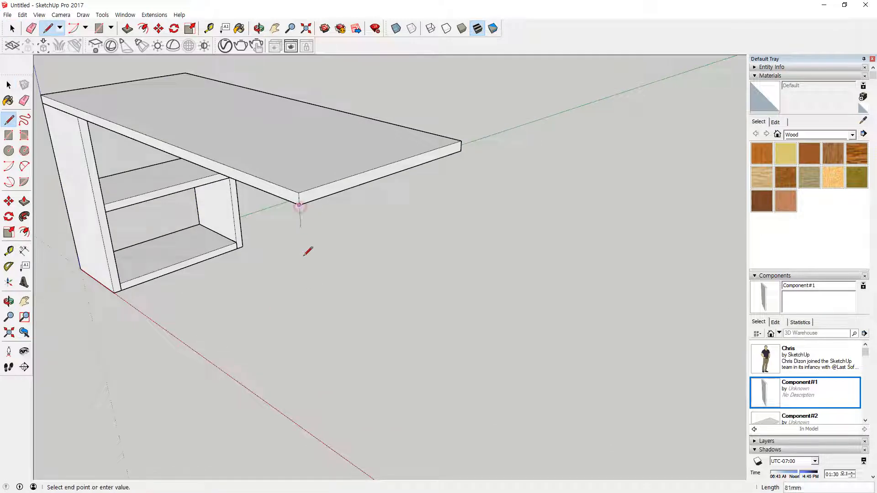
left_click(121, 286)
key("Escape")
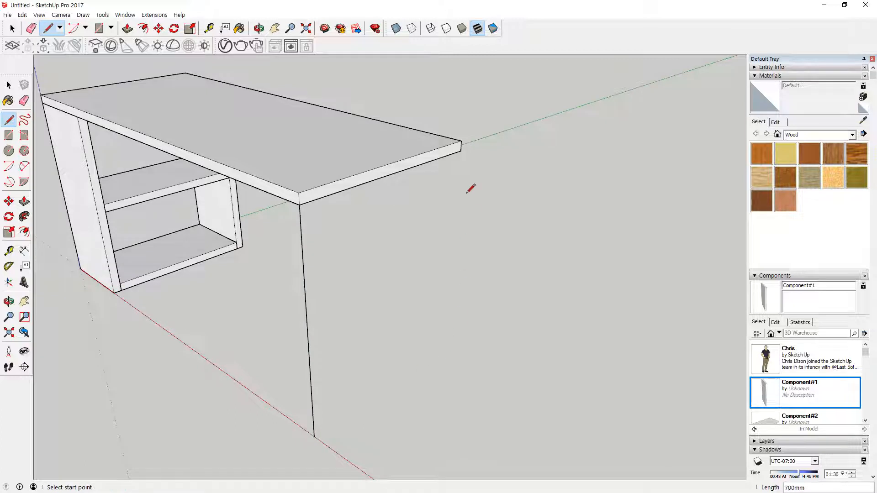
Draw a 690 × 600 mm vertical rectangle from the tabletop end's other lower corner to the foot of the vertical line
key("r")
left_click(460, 151)
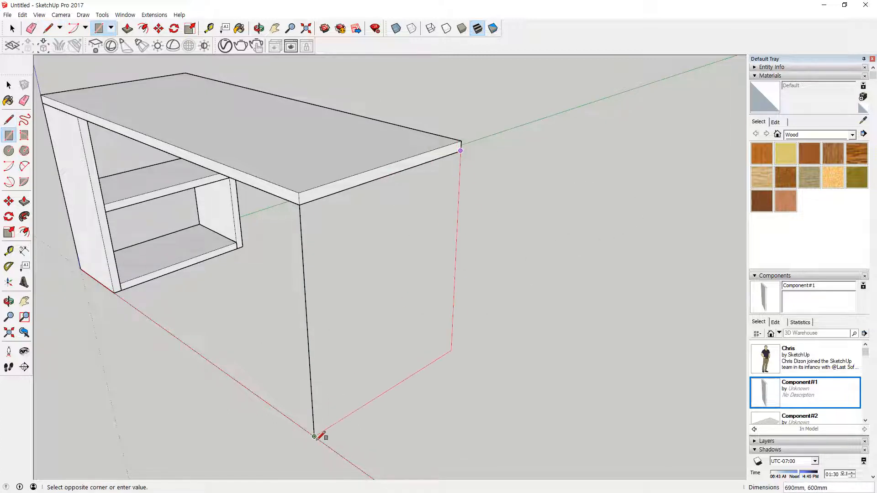
left_click(314, 436)
middle_click_drag(294, 405, 319, 248)
Offset the outline of the vertical rectangle under the tabletop end 30 mm inward
key("space")
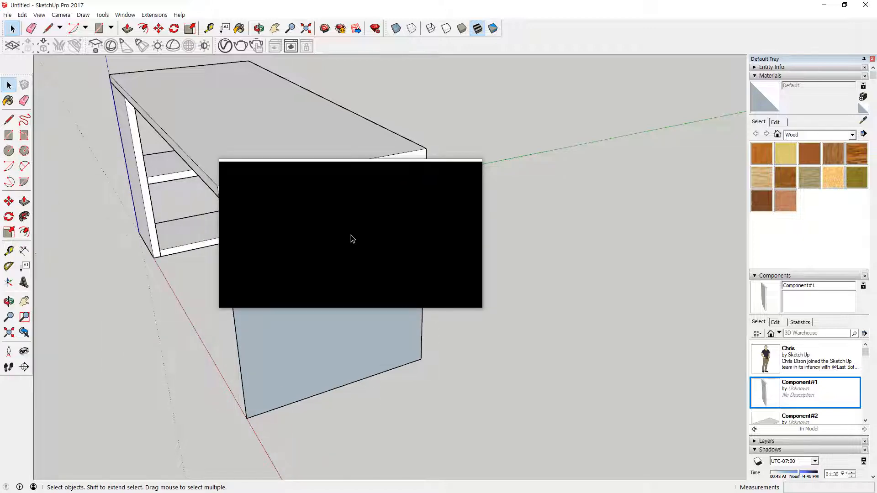
left_click(372, 224)
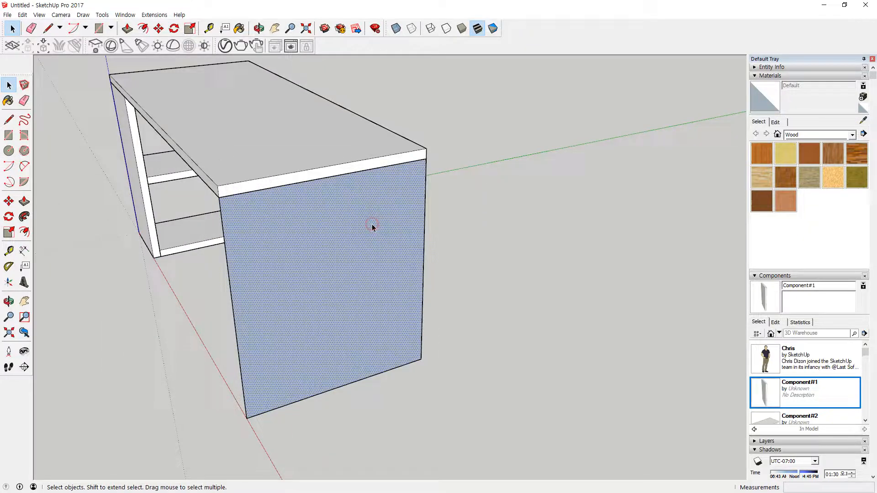
left_click(24, 232)
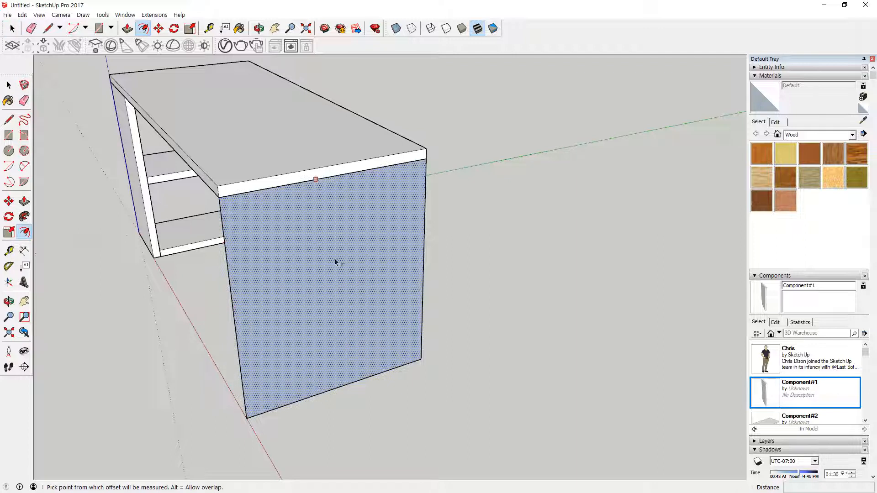
left_click(359, 223)
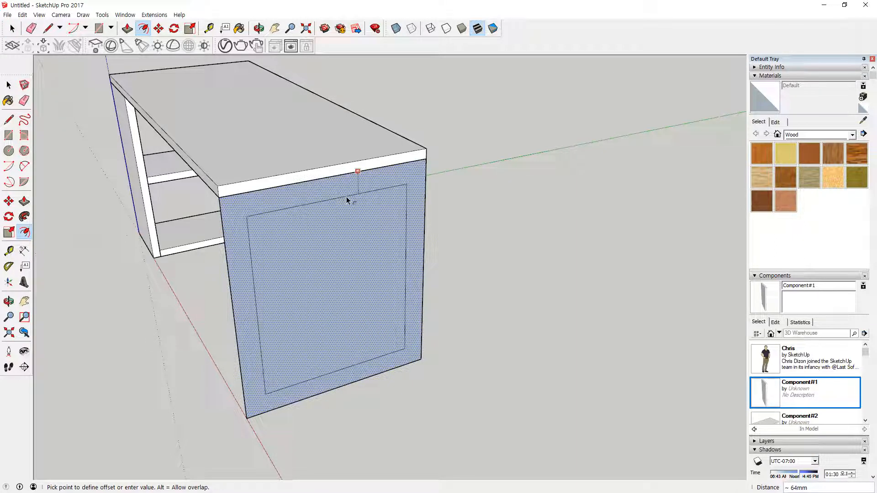
type("30")
key("Return")
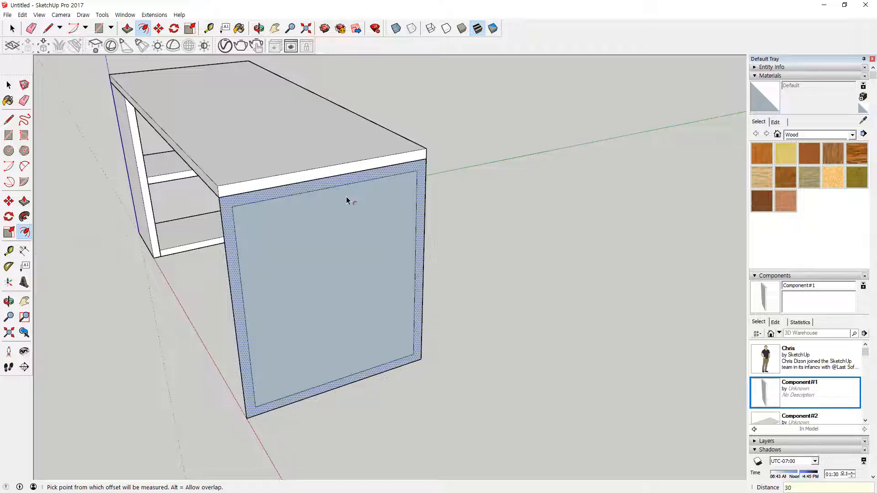
Delete the inner face of the offset rectangle, leaving an open leg frame
key("space")
left_click(343, 217)
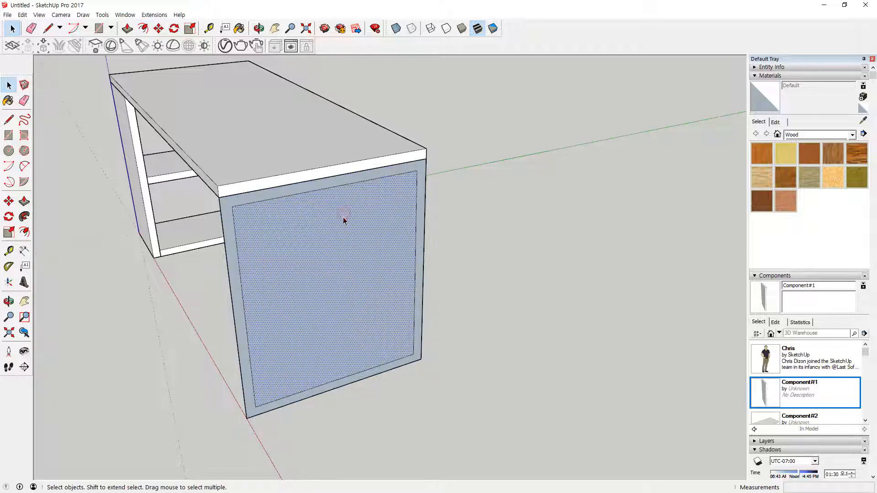
key("Delete")
Extrude the leg frame face 30 mm inward beneath the tabletop with Push/Pull
key("p")
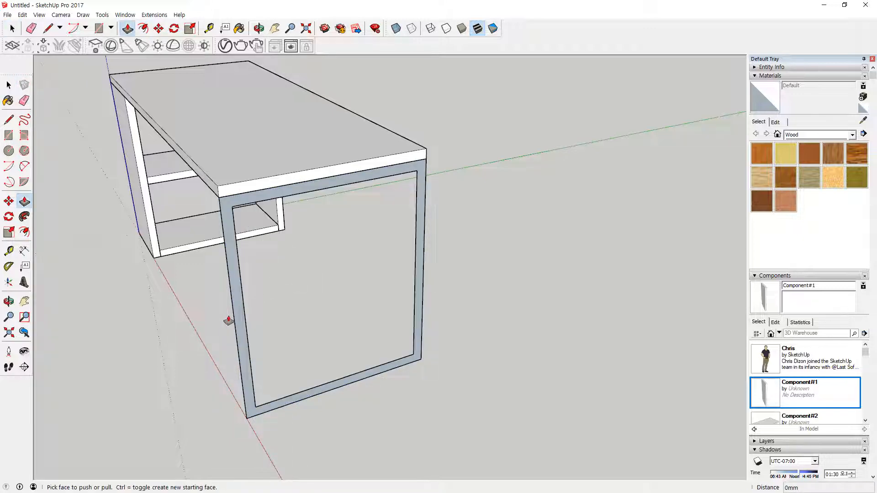
left_click(237, 327)
type("3")
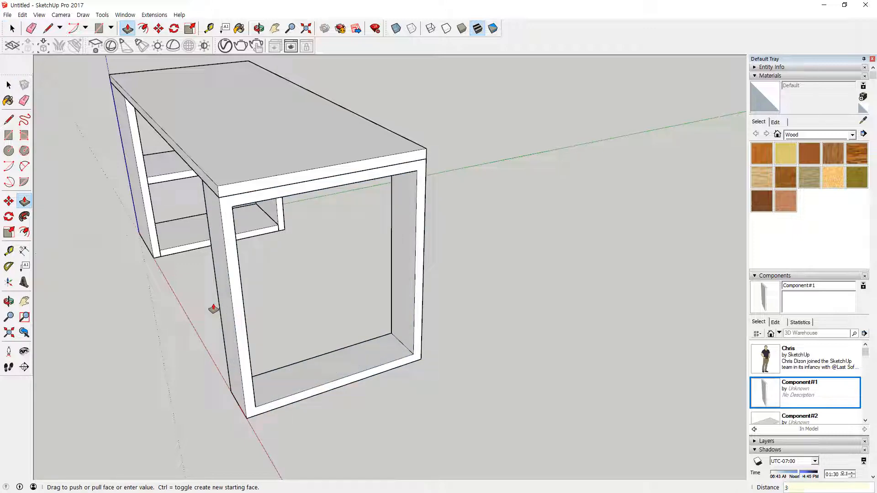
type("0")
key("Return")
Select all of the leg frame's connected geometry and combine it into a single object
key("space")
middle_click_drag(226, 340, 317, 418)
triple_click(316, 415)
right_click(314, 414)
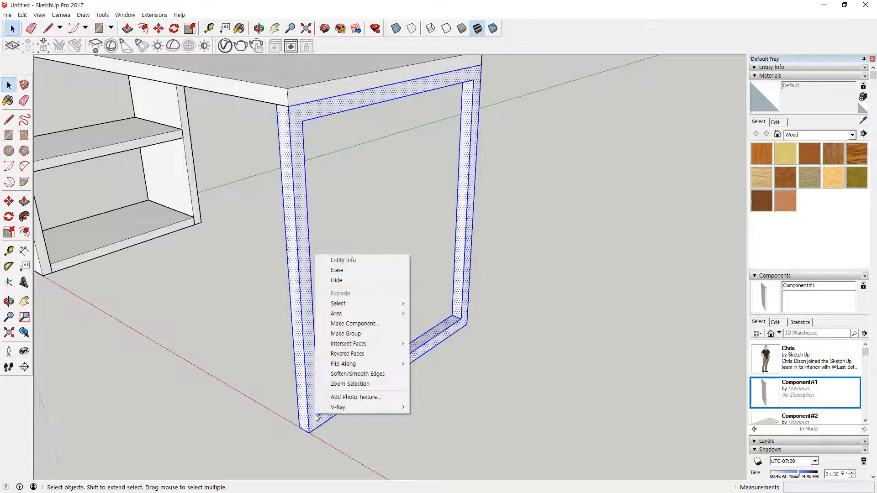
Examine the assembled desk from the shelf side and from above, and clear the selection
scroll(133, 398, "down", 4)
middle_click_drag(135, 384, 530, 376)
scroll(514, 373, "up", 4)
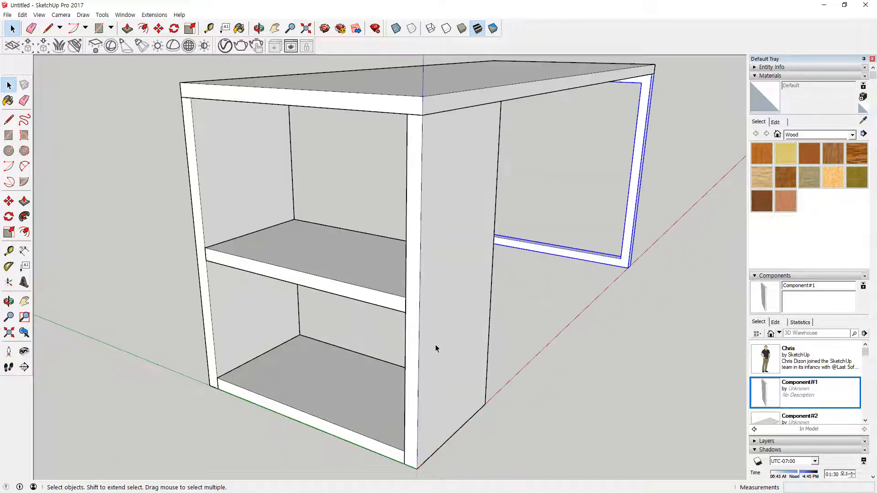
middle_click_drag(503, 293, 452, 324)
scroll(468, 303, "down", 3)
middle_click_drag(528, 235, 417, 286)
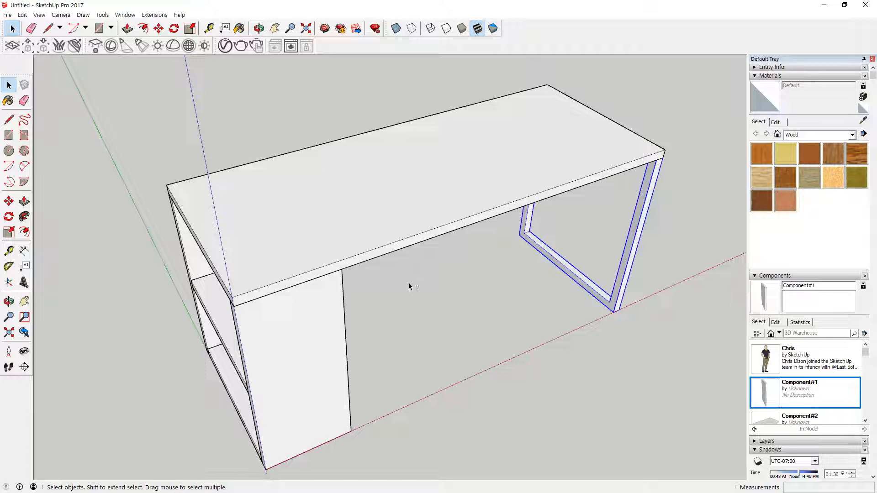
scroll(228, 338, "down", 4)
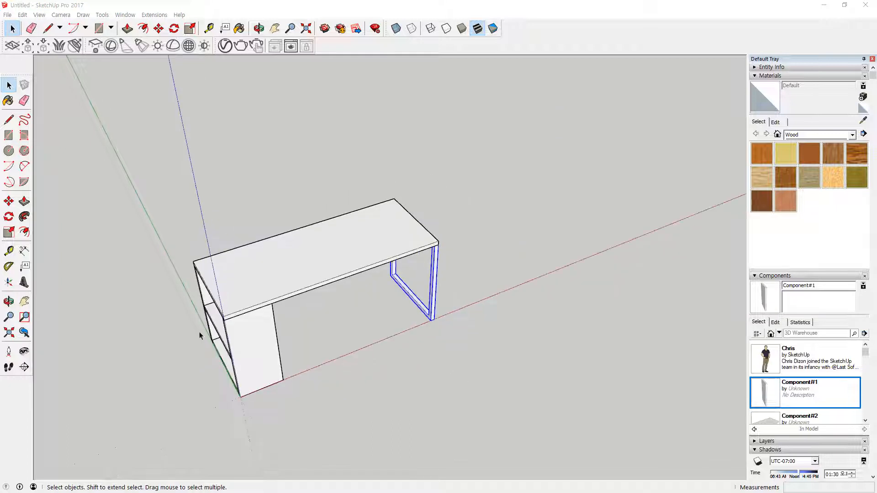
left_click(256, 350)
Draw a freehand rectangle on the ground plane in the empty space beside the desk's shelf end
middle_click_drag(199, 356, 401, 344)
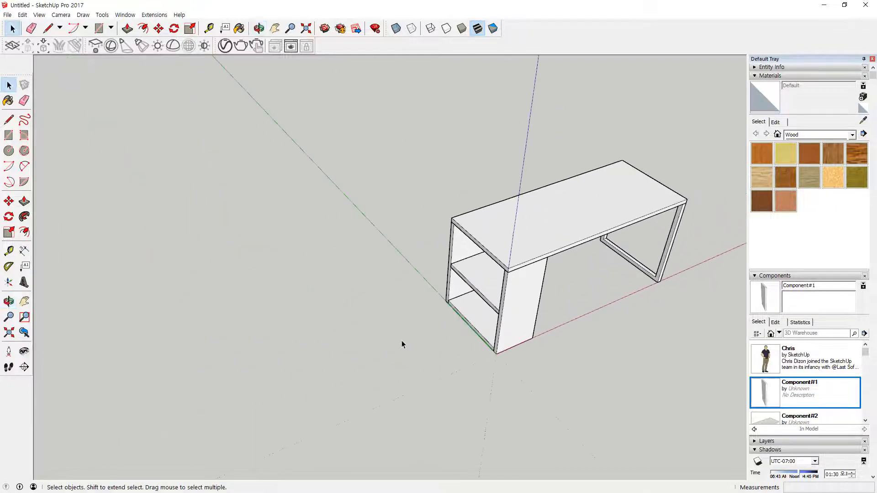
scroll(385, 355, "up", 3)
left_click(8, 135)
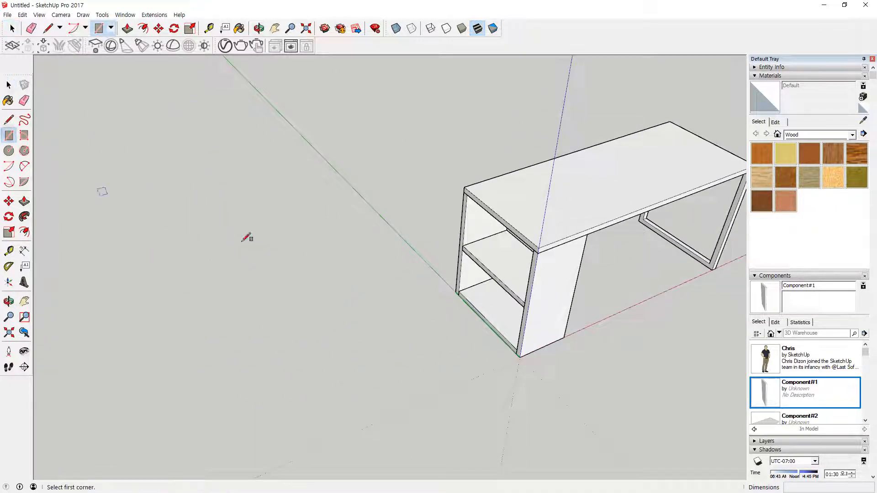
left_click(184, 231)
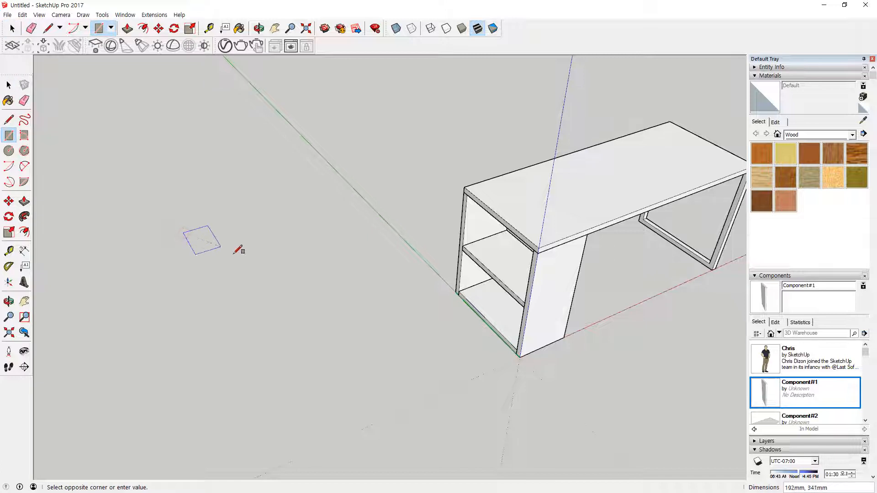
left_click(294, 262)
Try a freehand inward offset of the ground rectangle's outline and undo it
scroll(235, 255, "up", 6)
scroll(238, 267, "up", 2)
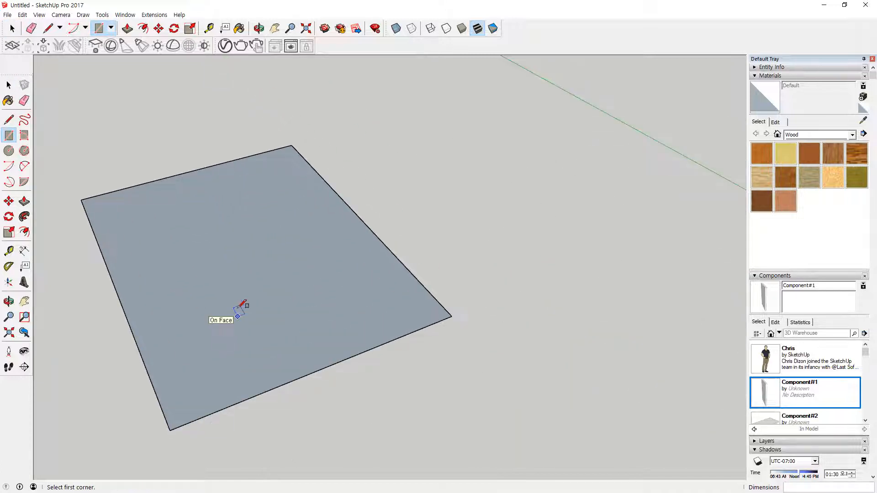
middle_click_drag(241, 308, 245, 364)
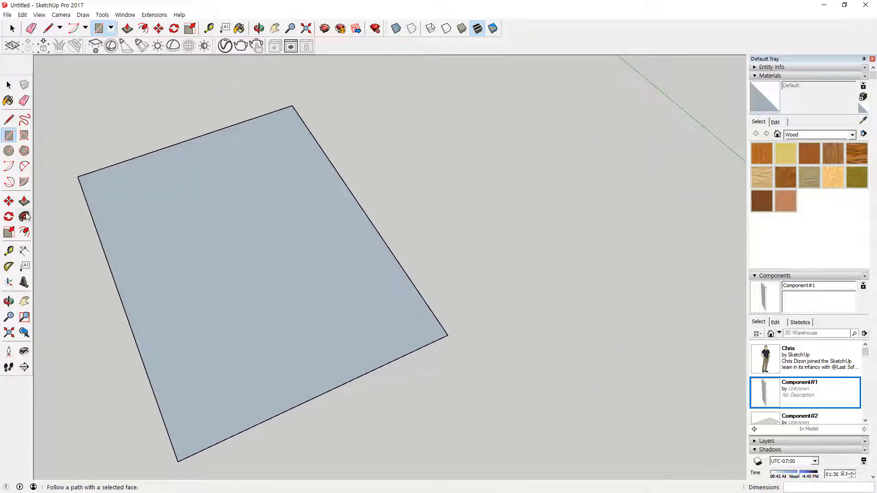
left_click(24, 232)
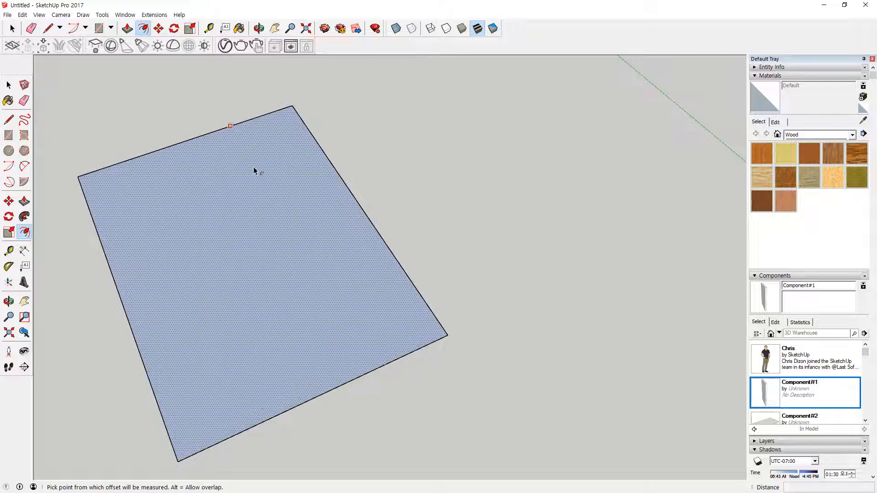
left_click(254, 169)
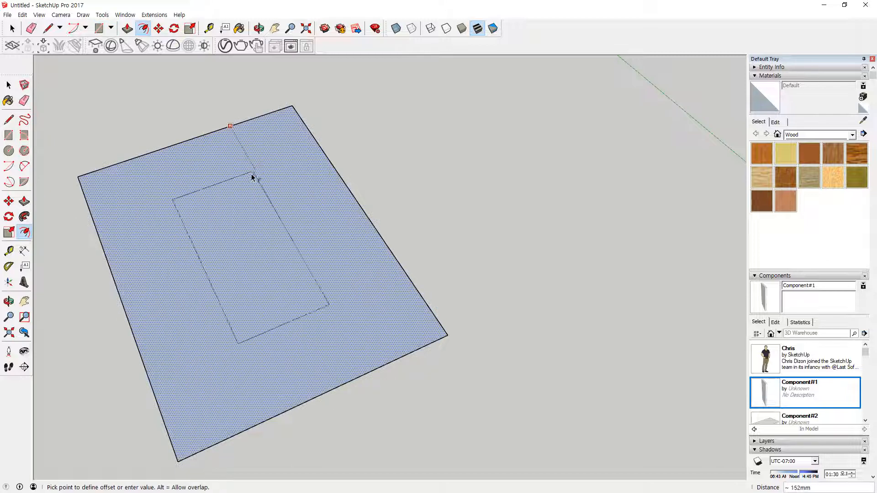
left_click(289, 137)
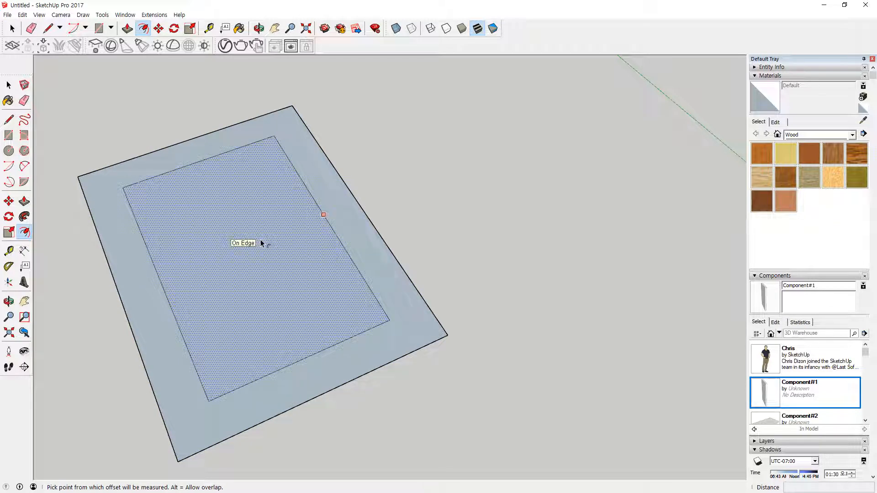
key("ctrl+z")
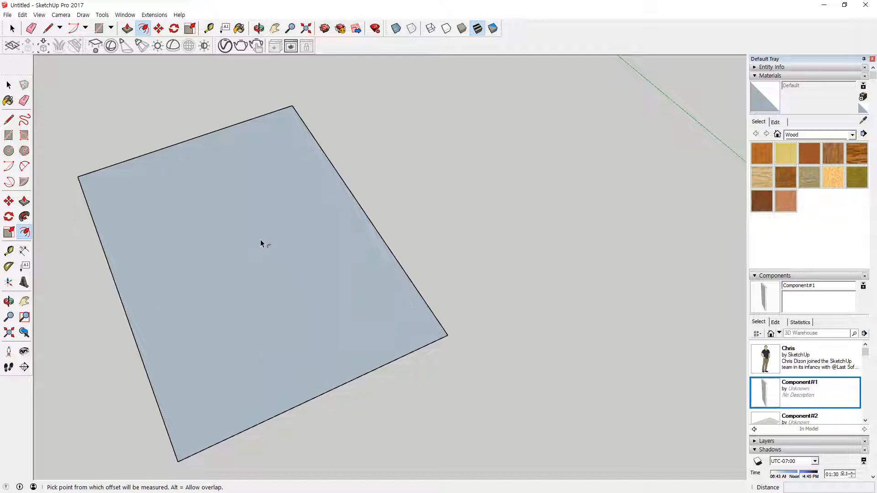
Offset the ground rectangle's outline outward by about 101 mm
left_click(271, 174)
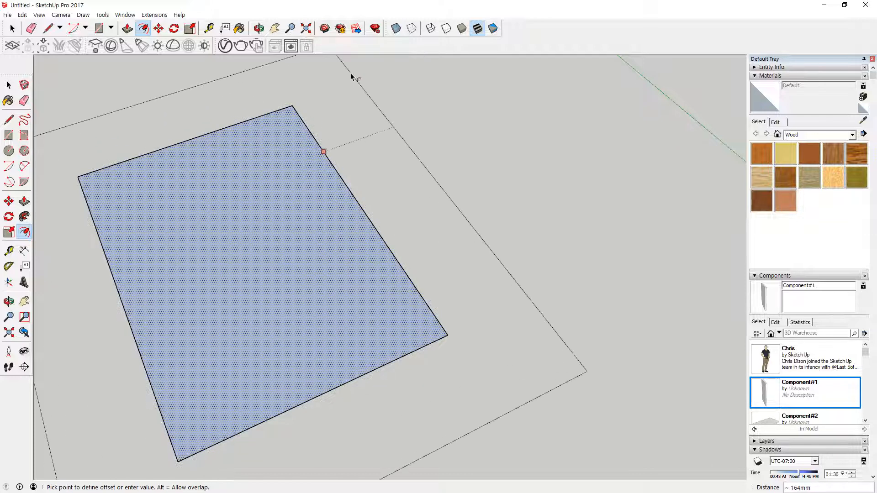
left_click(330, 91)
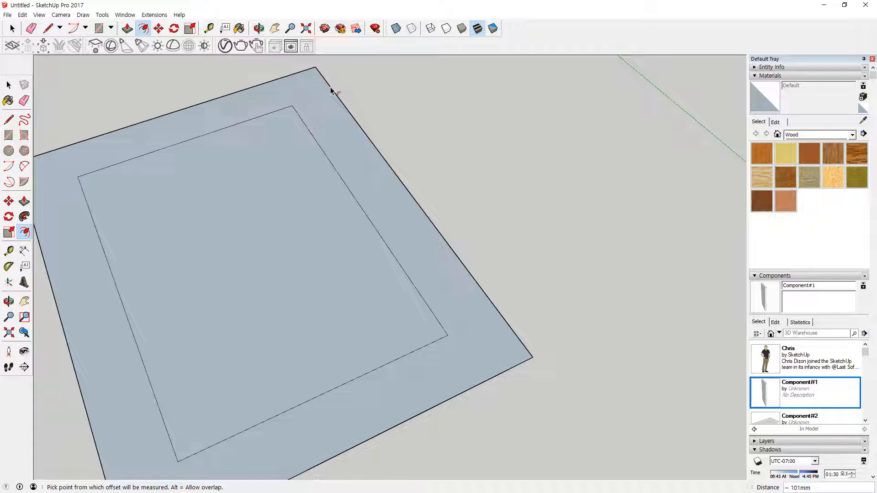
scroll(338, 93, "down", 3)
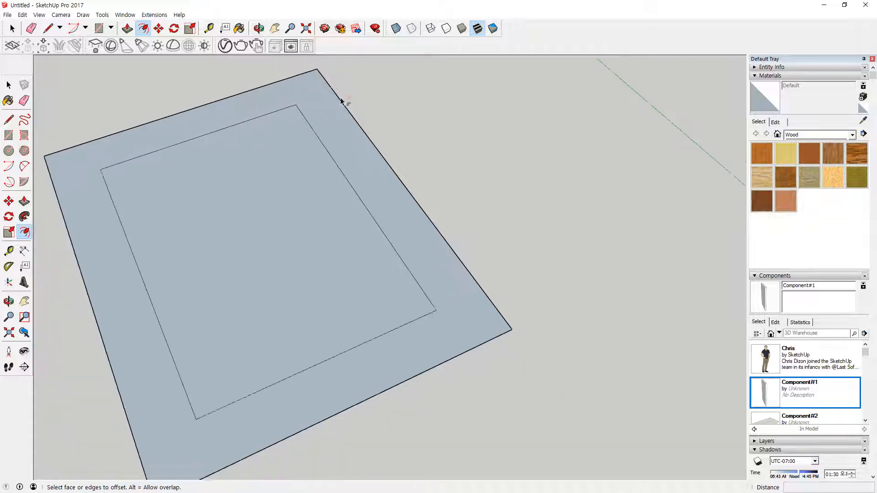
Select three connected edges of the original ground rectangle, leaving out the far short edge, and offset only those edges inward
key("space")
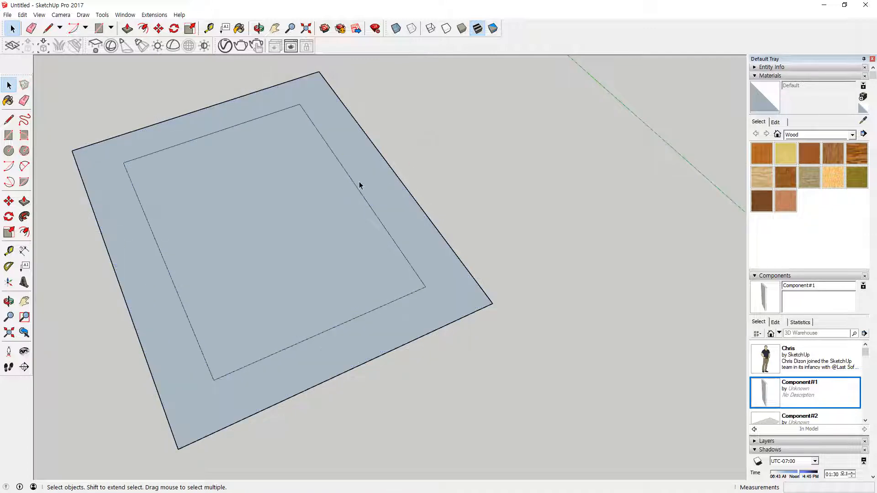
left_click(355, 186)
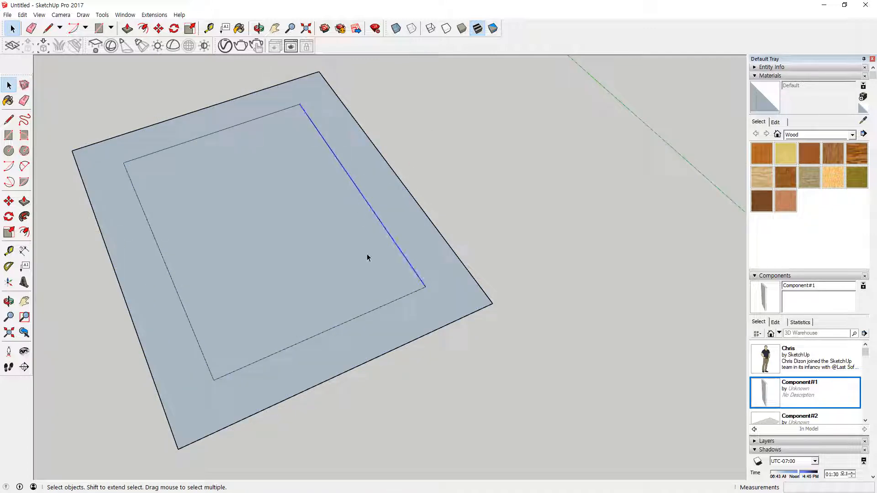
left_click(364, 315, "shift")
left_click(182, 303, "shift")
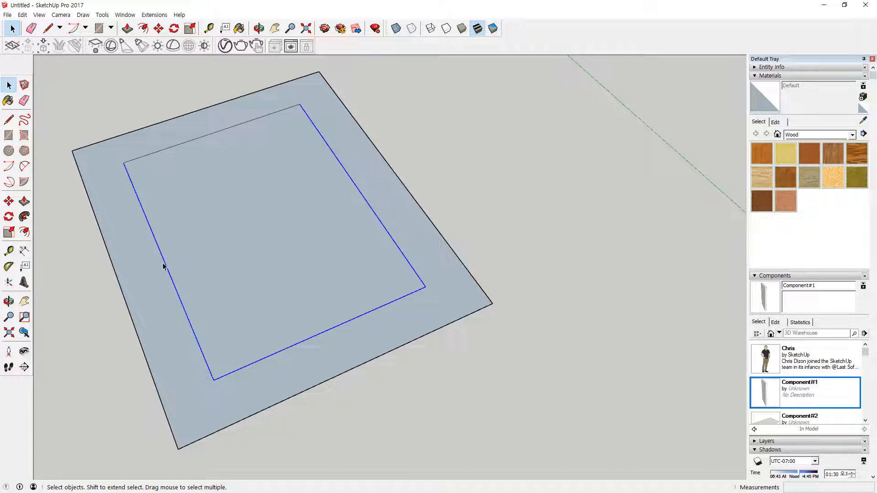
key("f")
left_click(330, 209)
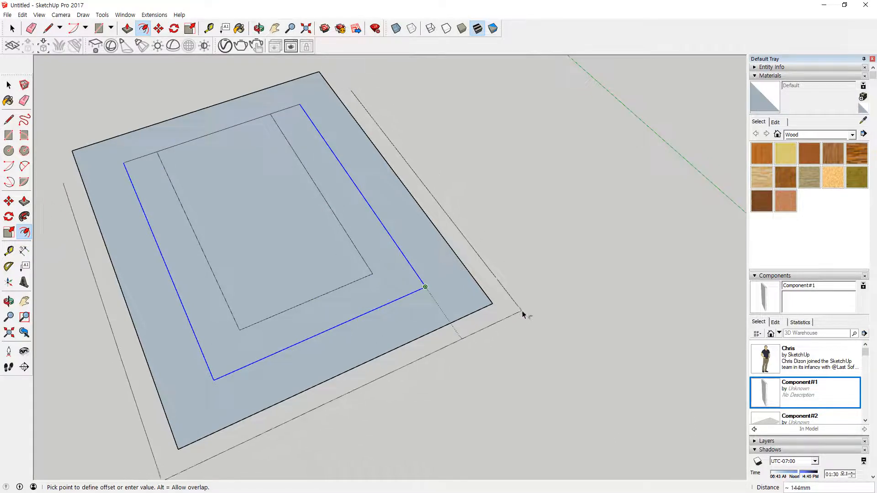
key("Escape")
key("space")
left_click(511, 246)
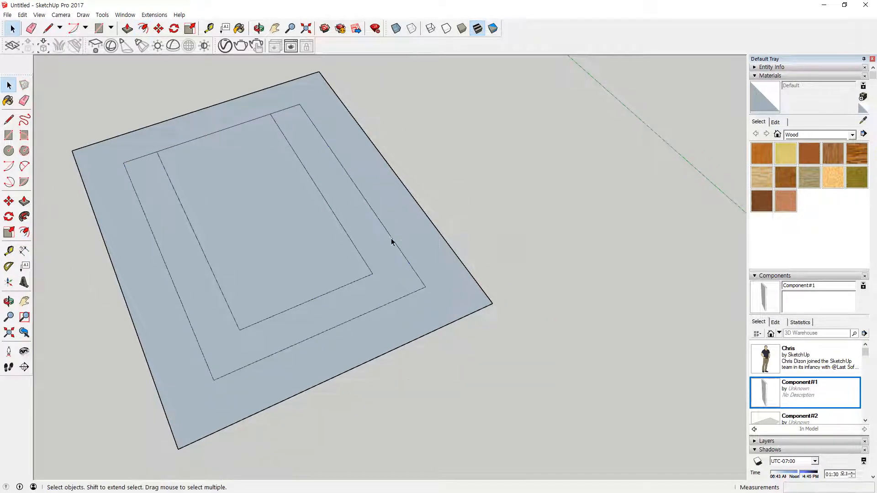
Select two connected edges of the innermost offset outline, one long and the near short one, and offset them inward by about 117 mm
left_click(346, 237)
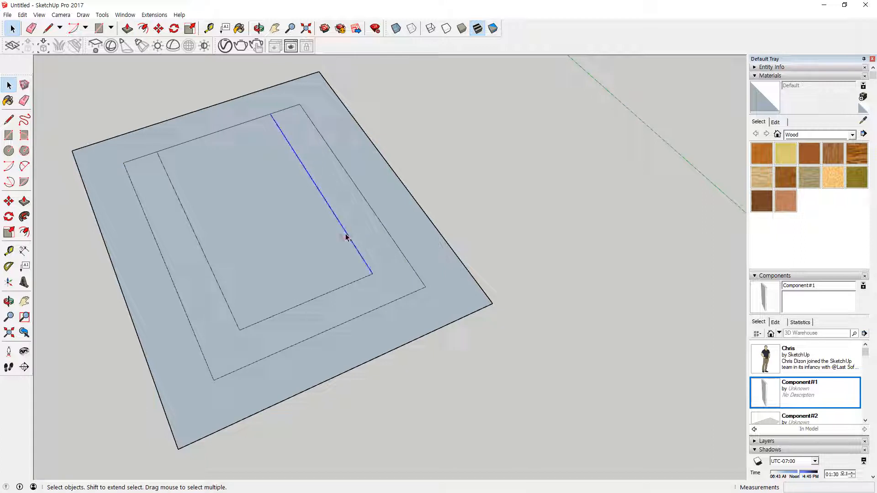
left_click(327, 292, "shift")
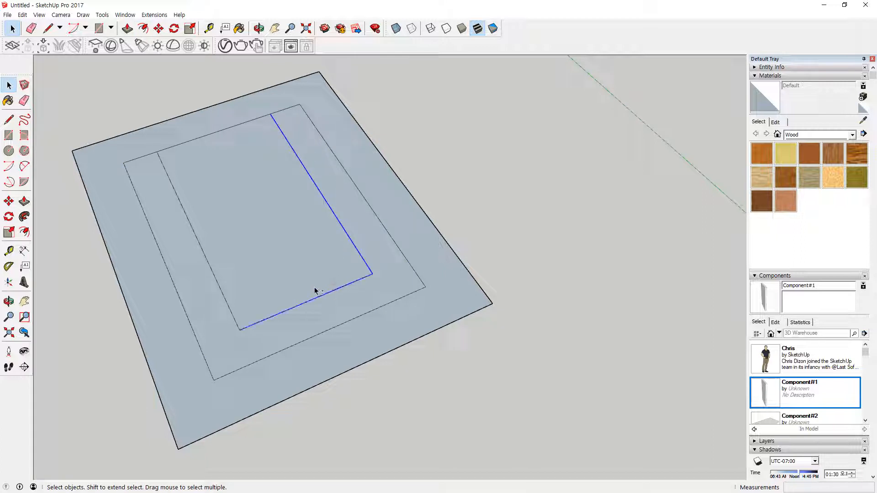
left_click(25, 232)
left_click(300, 200)
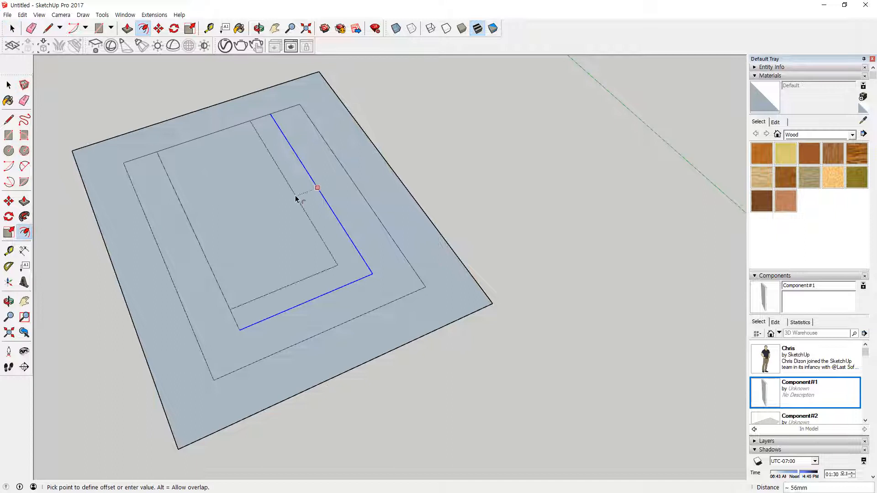
left_click(265, 197)
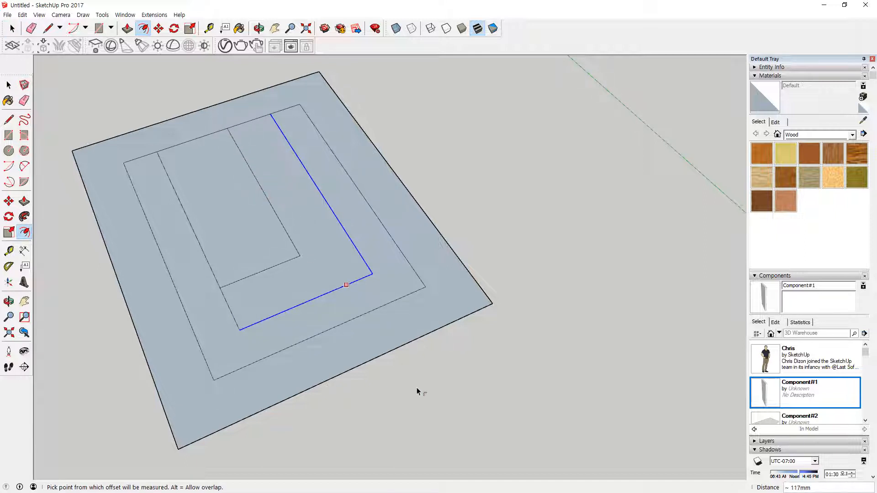
key("space")
left_click(424, 392)
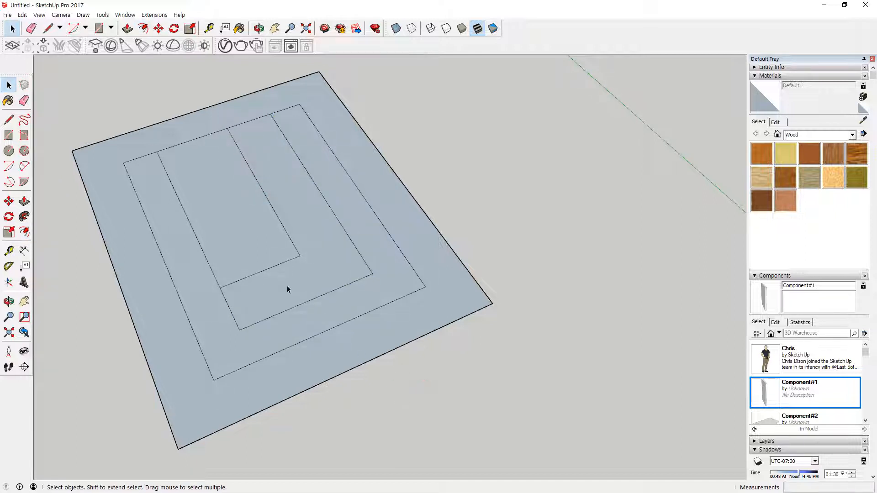
left_click(260, 274)
left_click(24, 232)
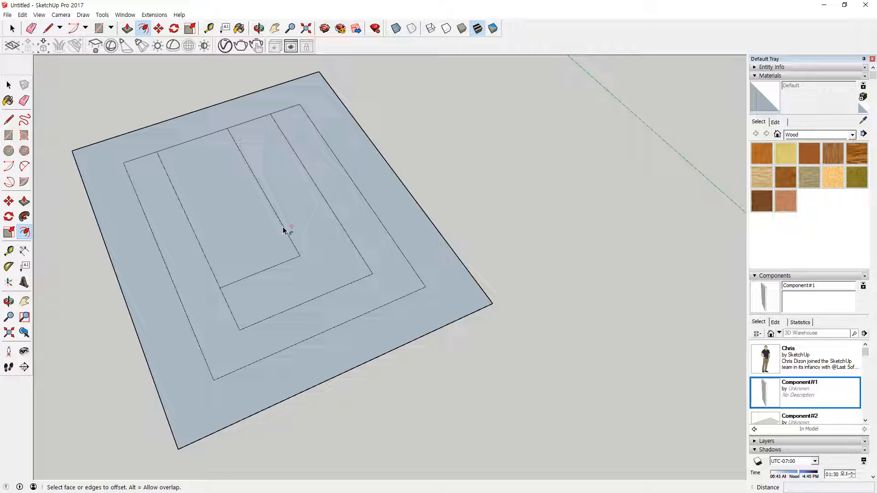
key("space")
Delete the whole practice rectangle on the ground together with all its offset outlines
scroll(303, 379, "down", 3)
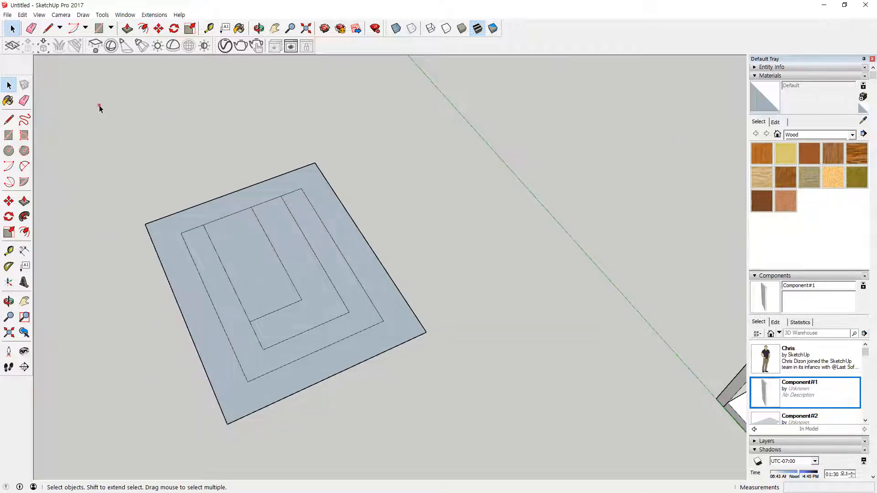
left_click_drag(100, 108, 511, 466)
key("Delete")
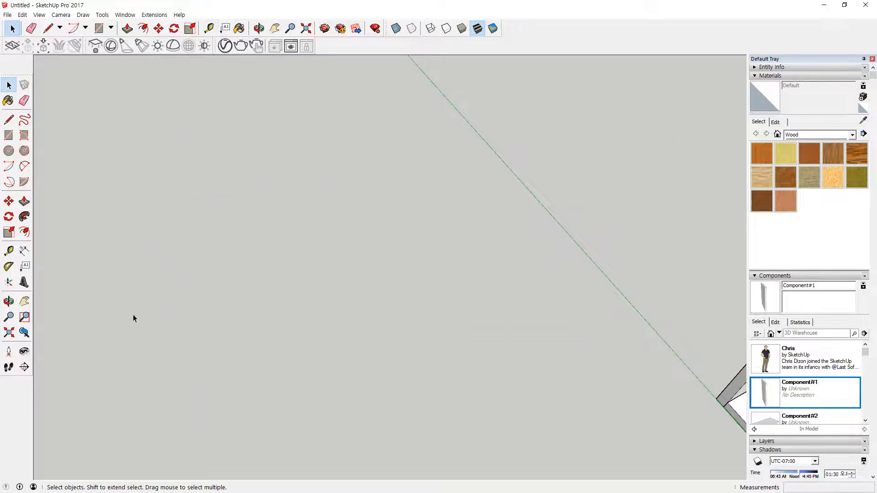
Draw a 600 × 600 mm square on the ground plane in the empty space beside the desk
middle_click_drag(133, 318, 177, 319)
key("r")
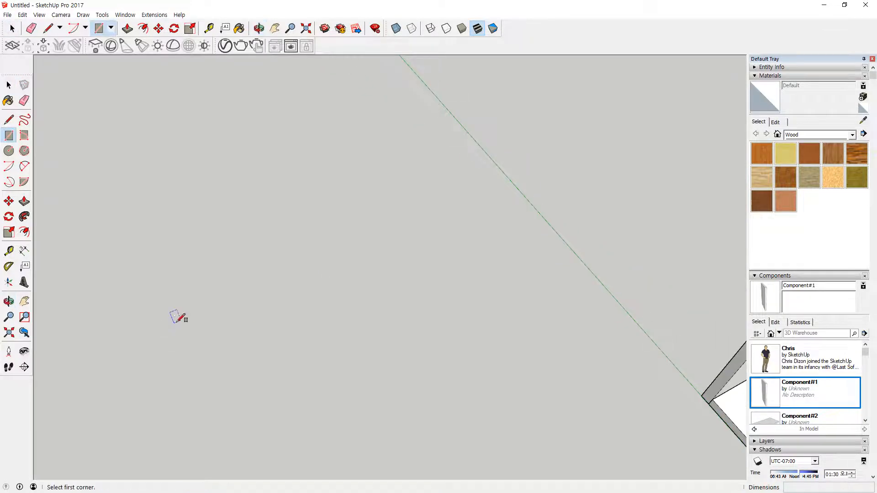
left_click(175, 311)
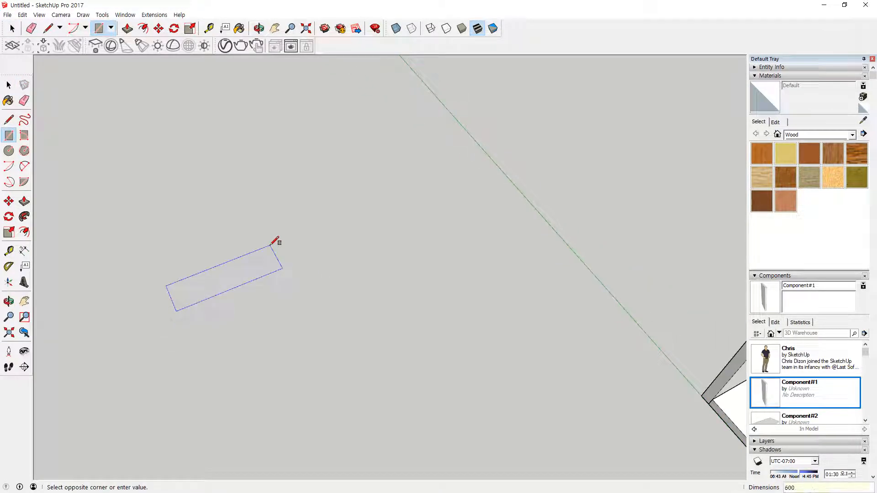
type("600,600")
key("Return")
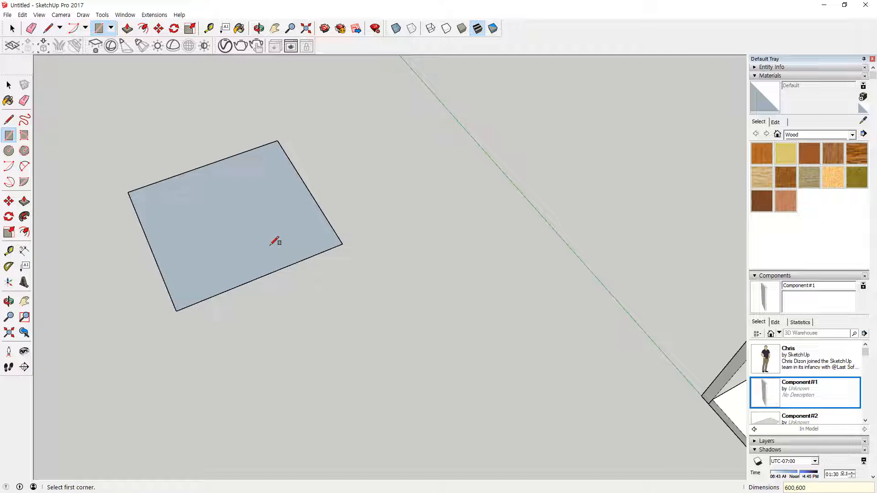
Push/Pull the ground square upward by 600 mm to form a cube
key("p")
left_click(255, 239)
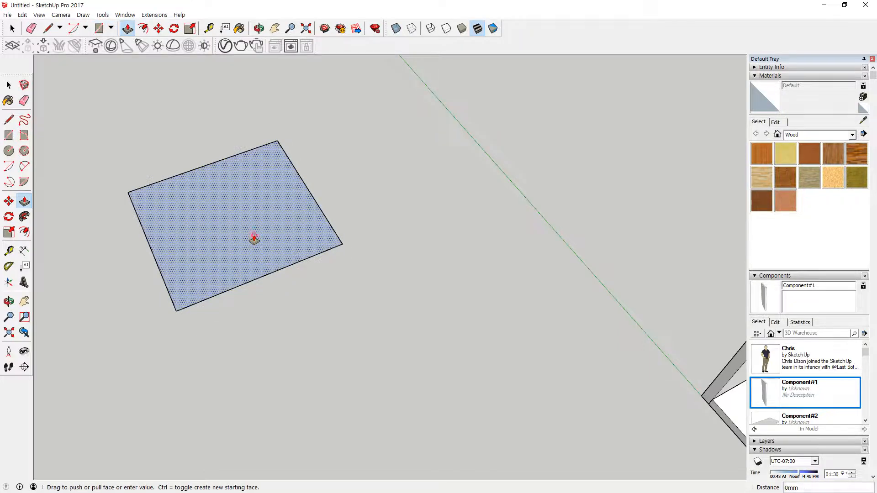
left_click(247, 199)
middle_click_drag(248, 199, 357, 243)
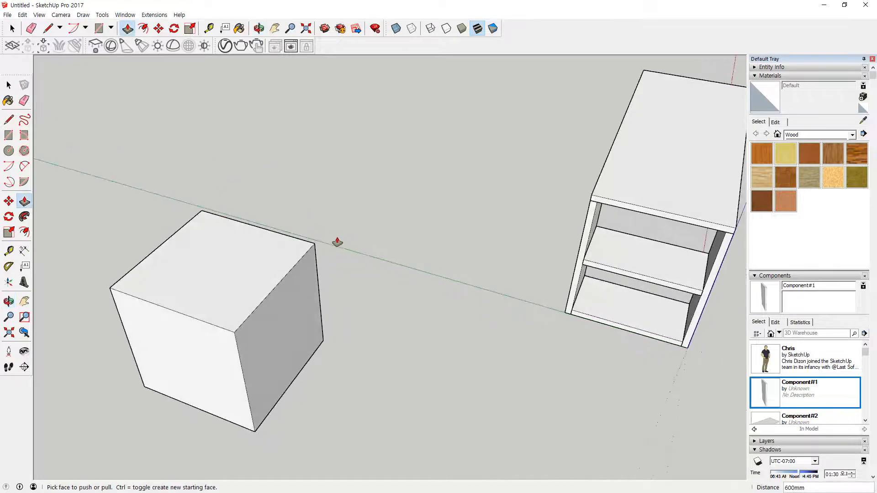
middle_click_drag(225, 272, 208, 276)
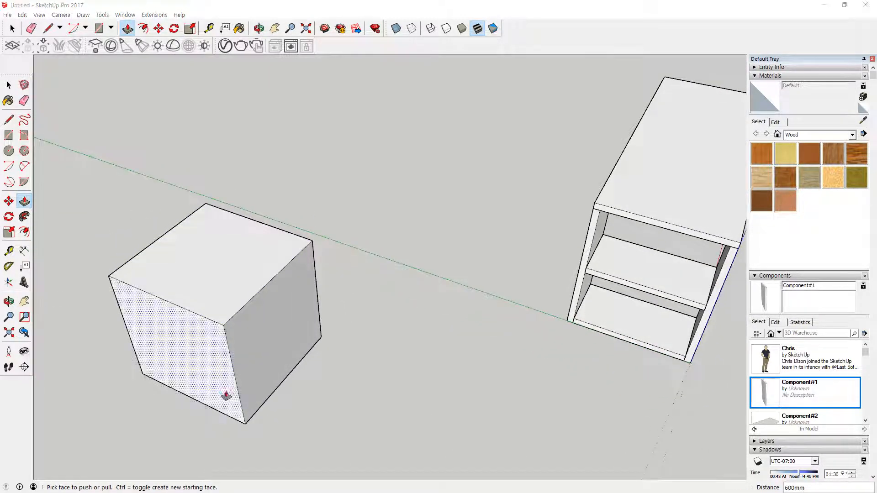
middle_click_drag(221, 381, 149, 402)
scroll(149, 211, "up", 4)
scroll(202, 251, "down", 3)
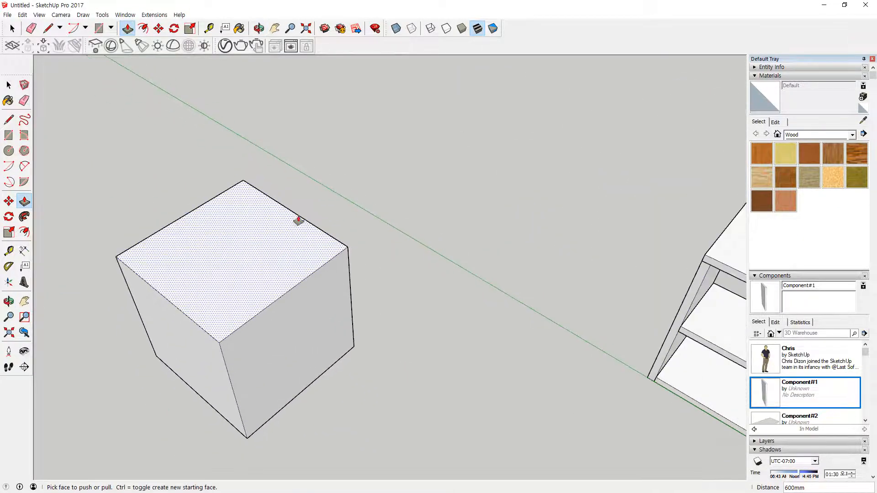
Select the two adjoining far edges of the cube's top face and offset them inward by about a third of the cube's width
middle_click_drag(298, 219, 96, 164)
key("space")
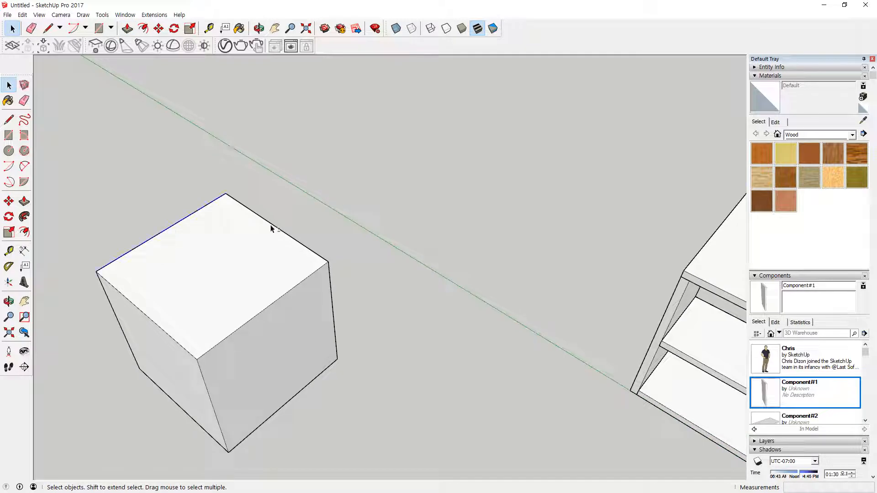
left_click_drag(273, 229, 276, 238)
left_click_drag(174, 226, 149, 240)
key("Escape")
key("f")
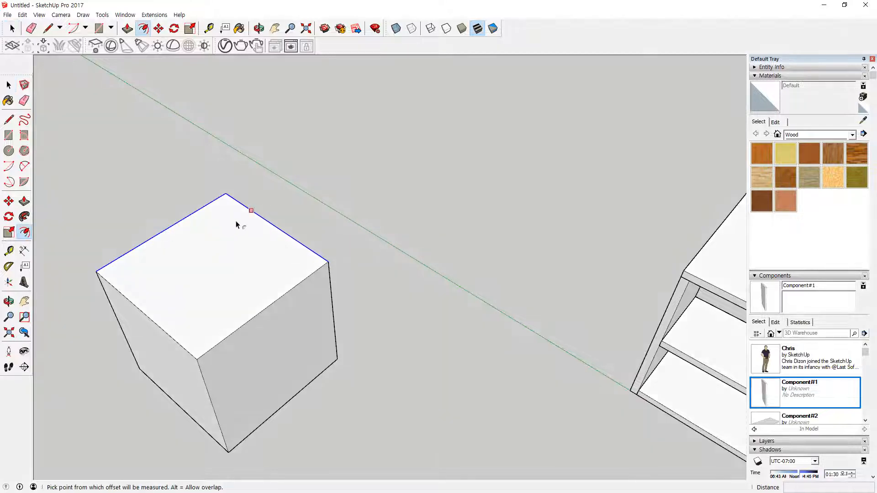
left_click(251, 210)
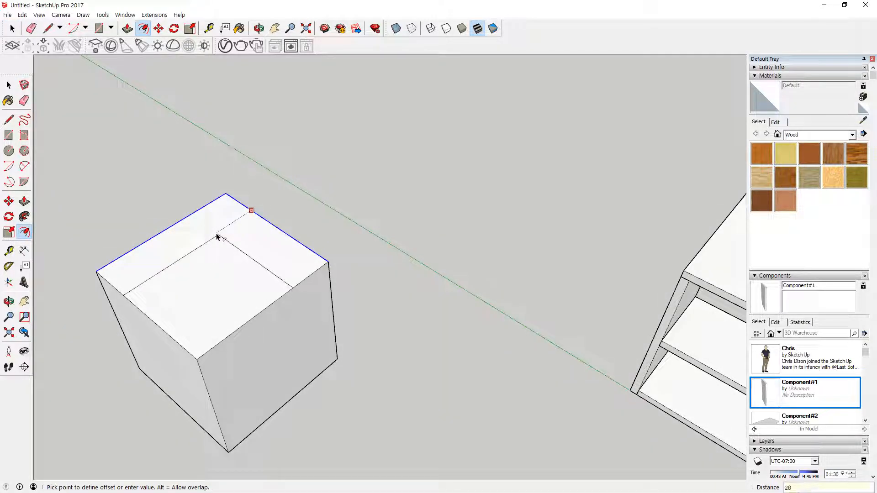
left_click(216, 236)
key("space")
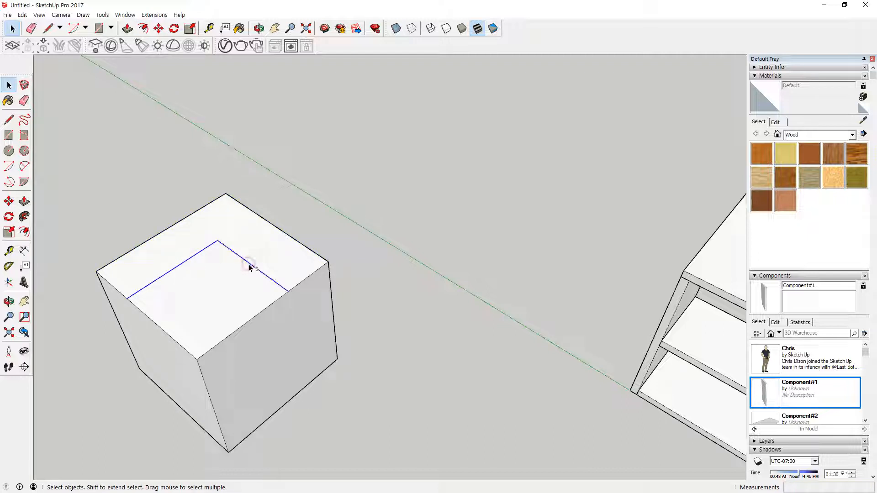
Offset the new L-shaped line on the cube's top inward again, outlining a small square at the near corner
key("f")
left_click(236, 254)
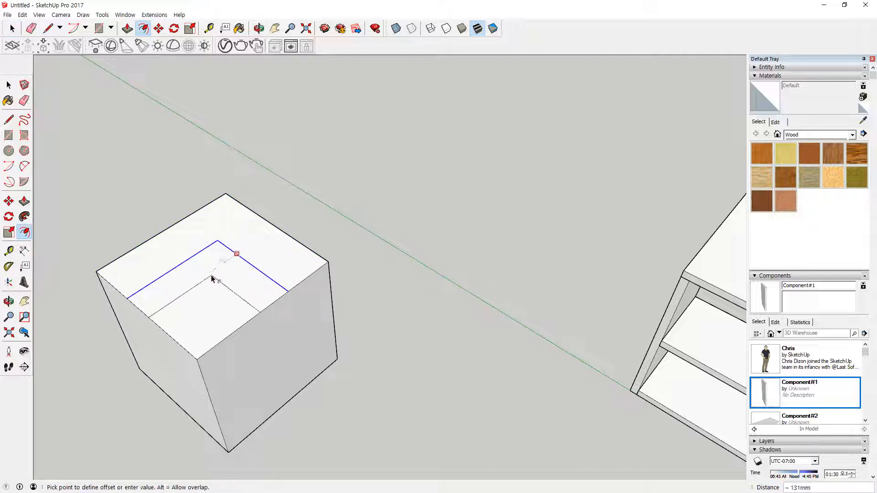
left_click(212, 279)
key("space")
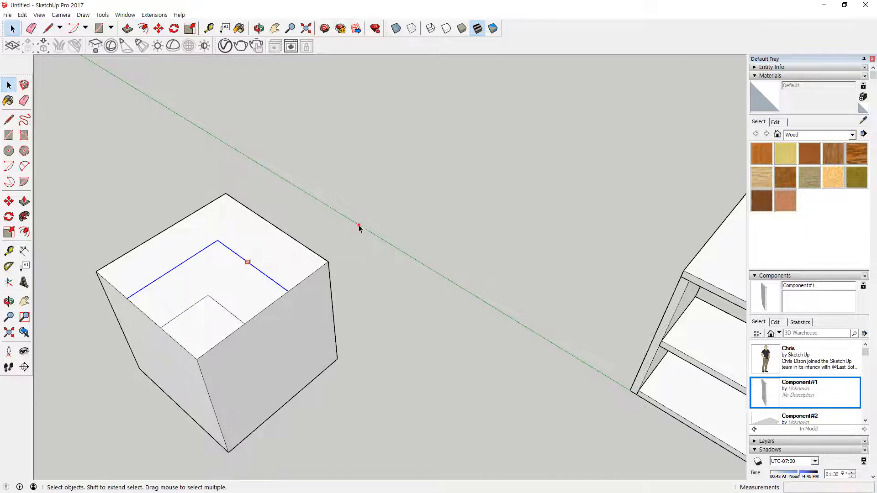
left_click(358, 226)
middle_click_drag(358, 227, 385, 212)
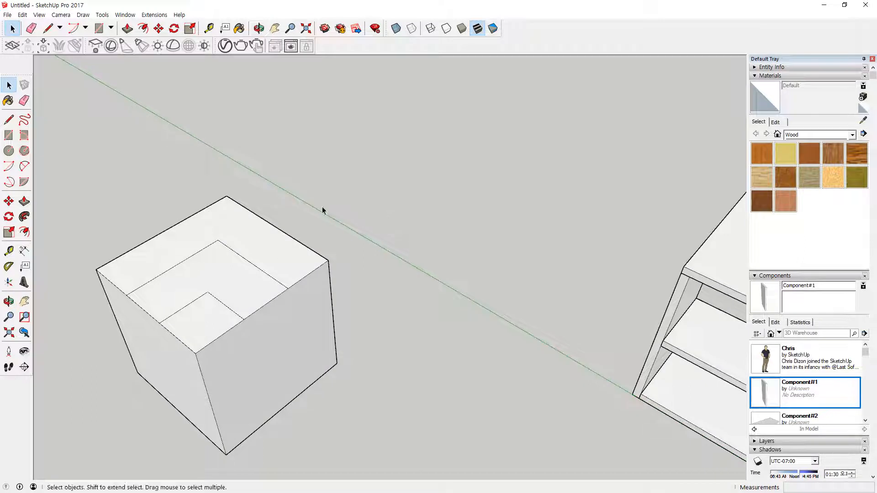
left_click(414, 202)
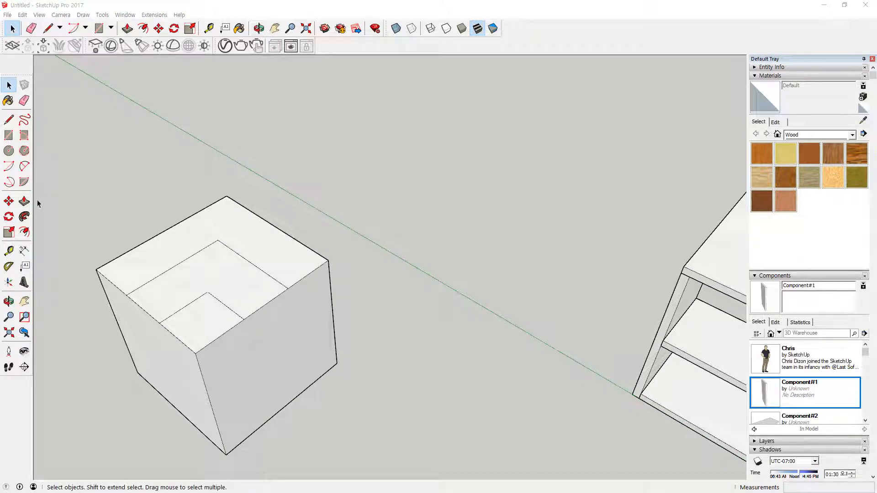
Push the near corner square of the cube's top down 400 mm and the middle L-shaped face down 200 mm to form steps
left_click(23, 201)
left_click(217, 326)
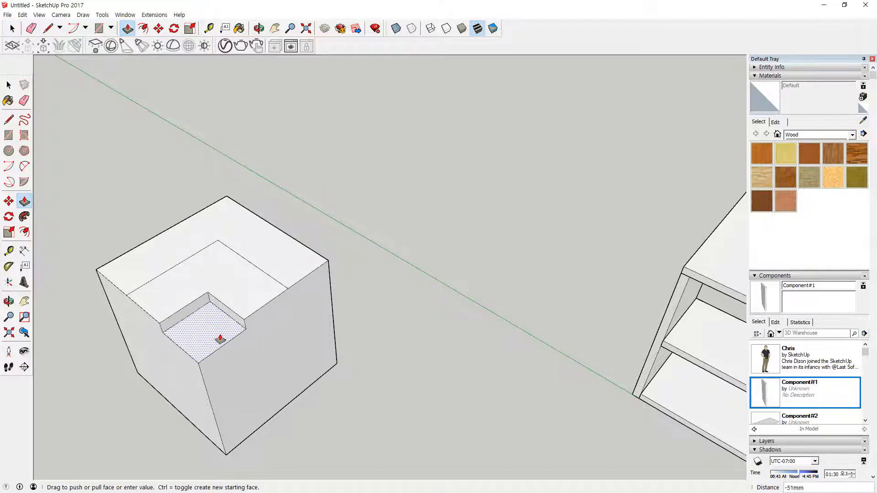
key("Return")
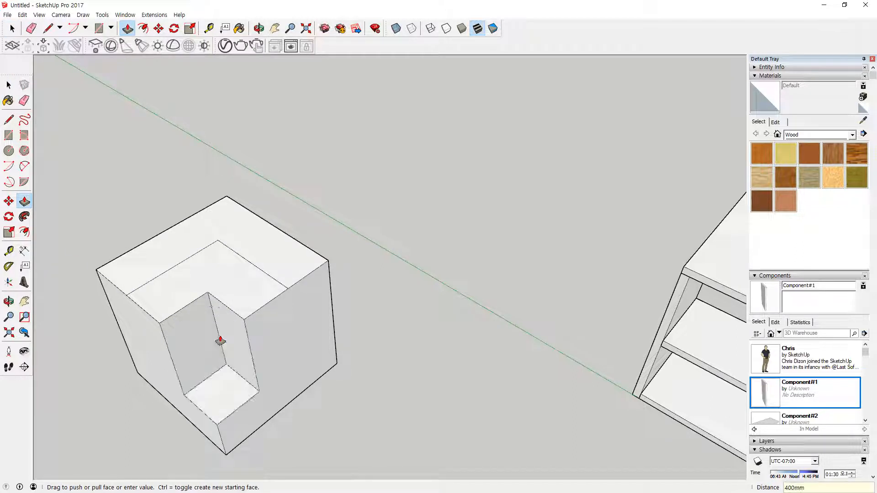
left_click(245, 303)
key("Return")
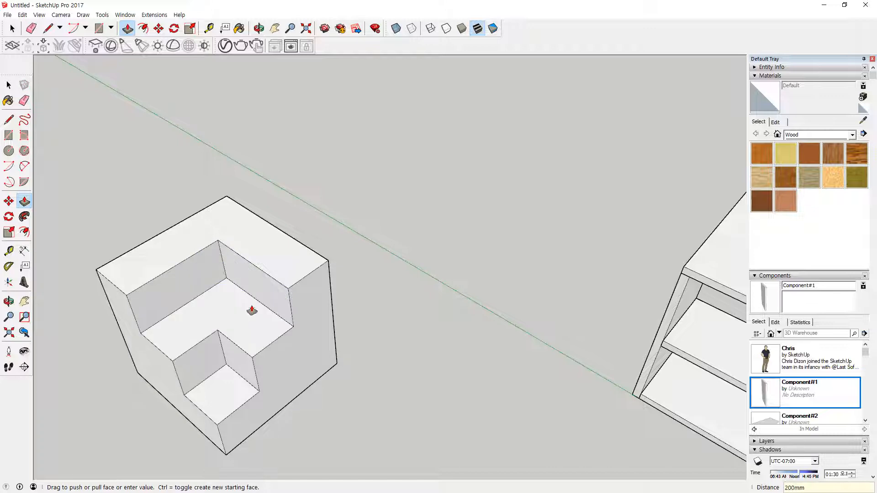
Offset the outline of the highest L-shaped face of the stepped cube inward by 20 mm
middle_click_drag(358, 314, 354, 288)
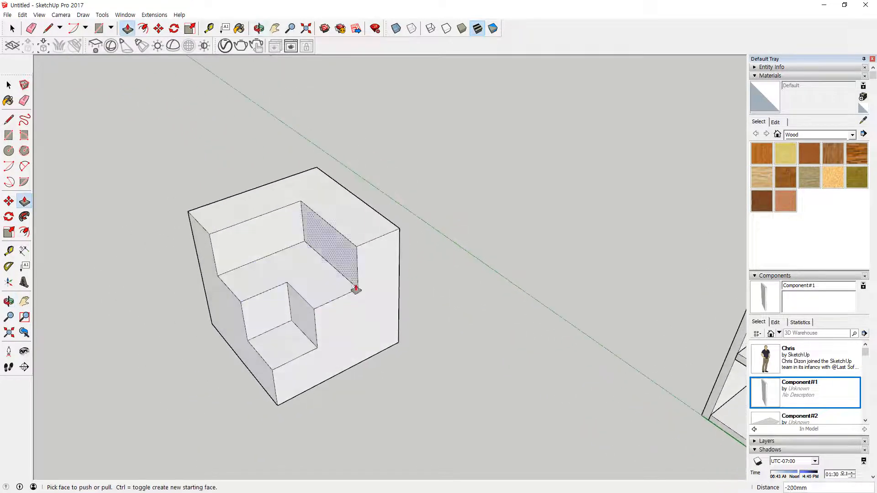
middle_click_drag(453, 361, 327, 402)
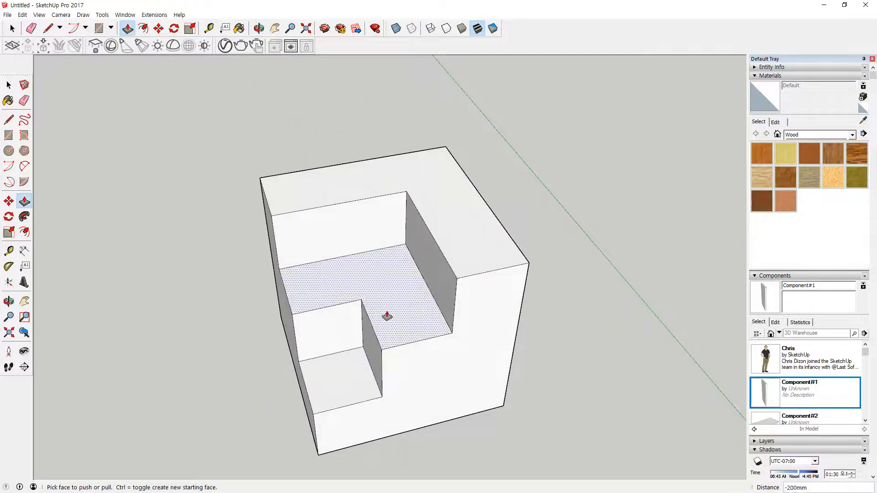
middle_click_drag(385, 317, 422, 328)
key("space")
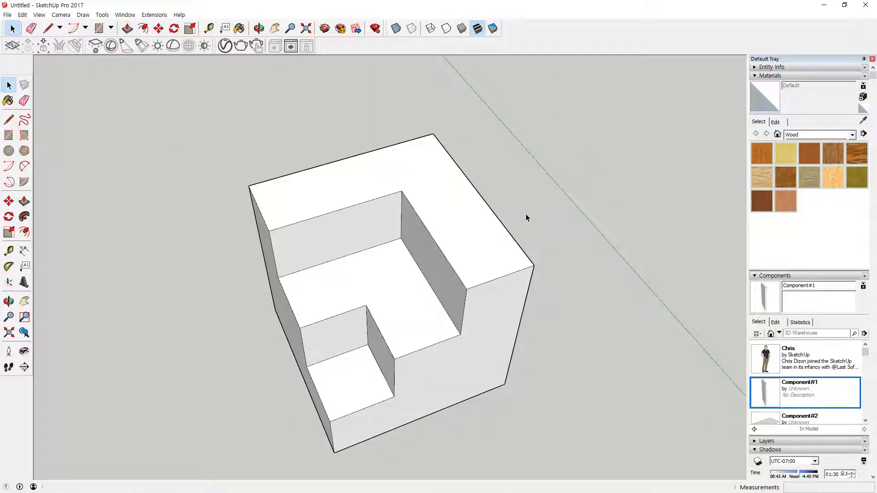
key("f")
scroll(437, 157, "up", 3)
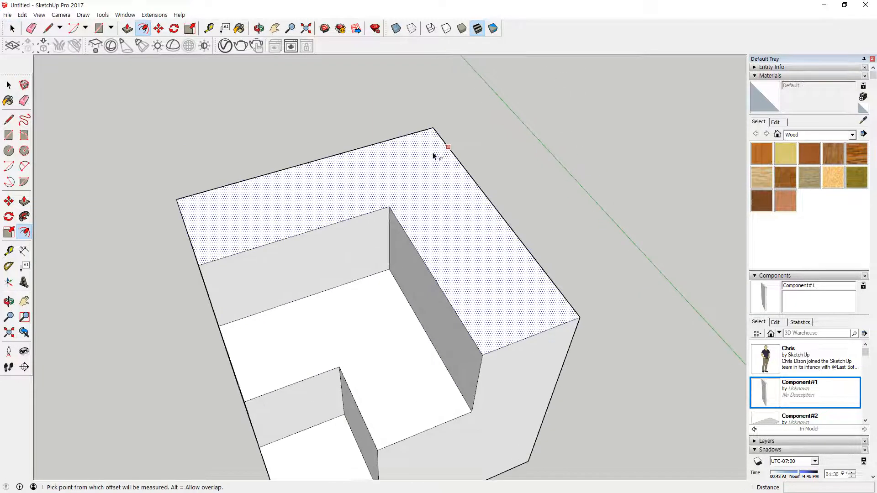
left_click(432, 158)
type("20")
key("Return")
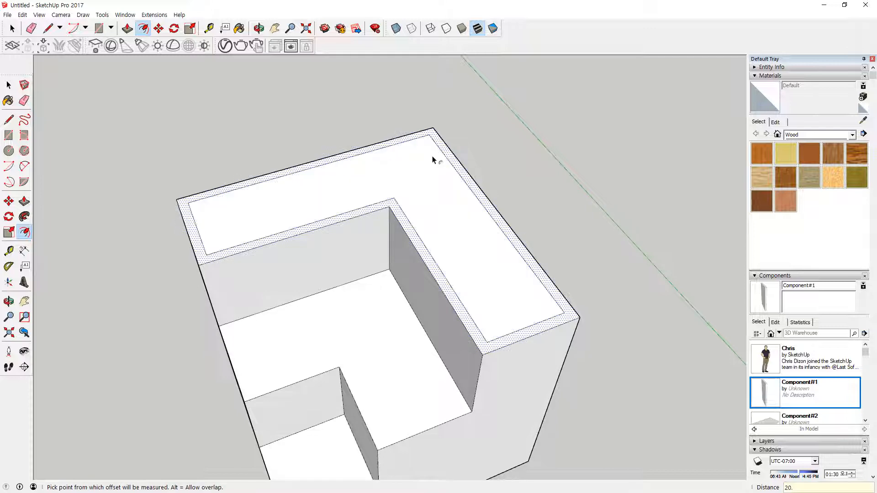
left_click(345, 303)
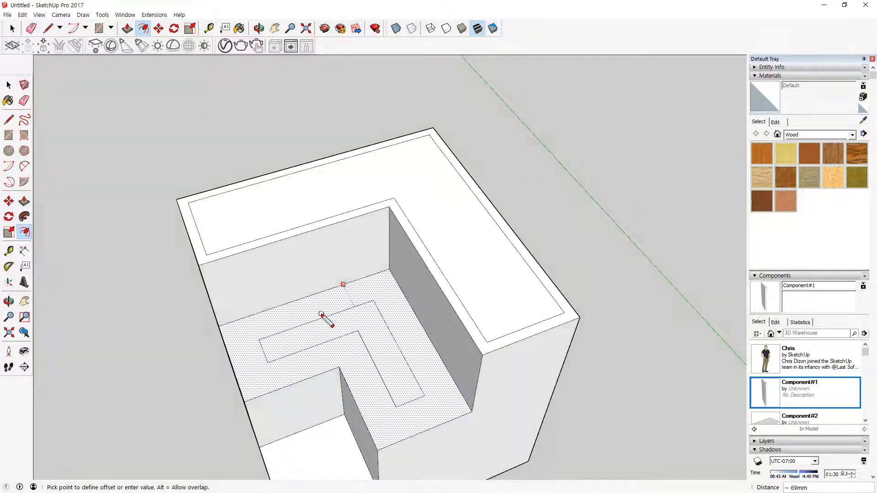
mouse_move(325, 320)
left_mouse_down()
mouse_move(303, 309)
mouse_move(343, 288)
mouse_move(337, 327)
left_mouse_up()
mouse_move(424, 355)
left_mouse_down()
mouse_move(381, 327)
mouse_move(428, 348)
left_mouse_up()
key("Escape")
Offset only the outer edges of the middle L-shaped step face inward by 20 mm, leaving out the edges against the higher walls
key("space")
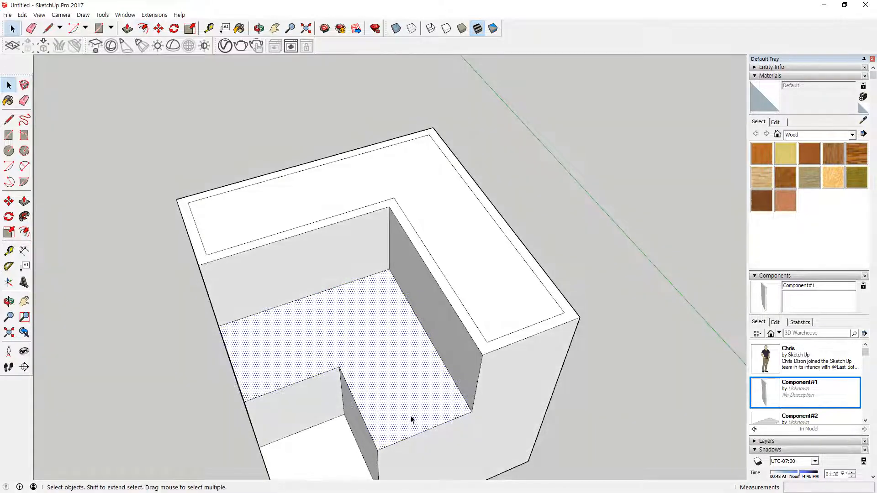
double_click(399, 363)
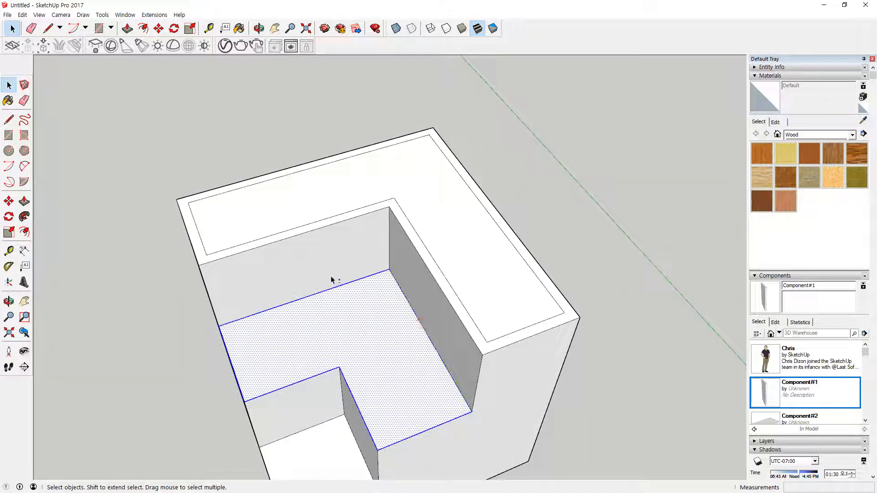
left_click(356, 329, "shift")
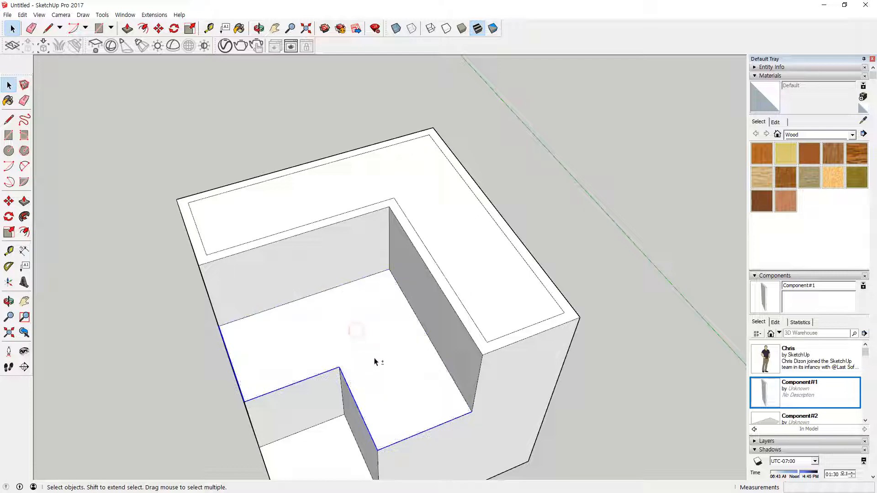
key("f")
left_click(410, 403)
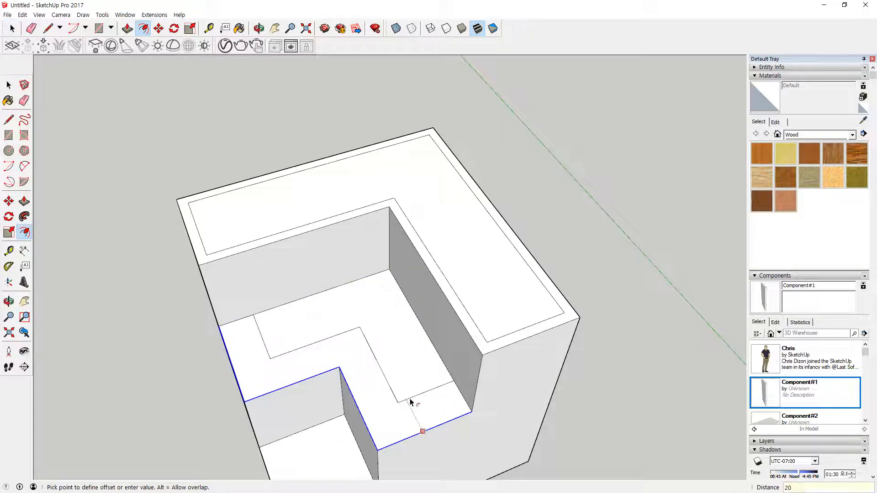
key("Return")
Offset the two outer edges of the lowest square step face inward by 20 mm
middle_click_drag(315, 399, 319, 313)
key("space")
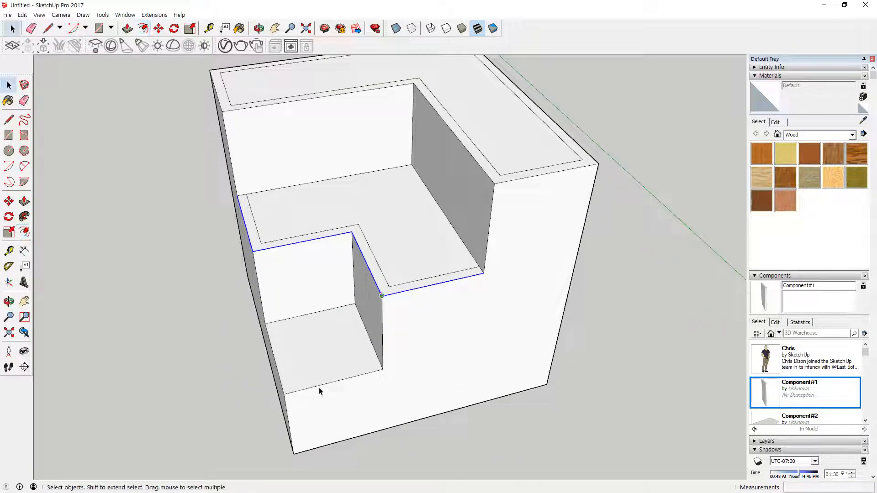
left_click(315, 387)
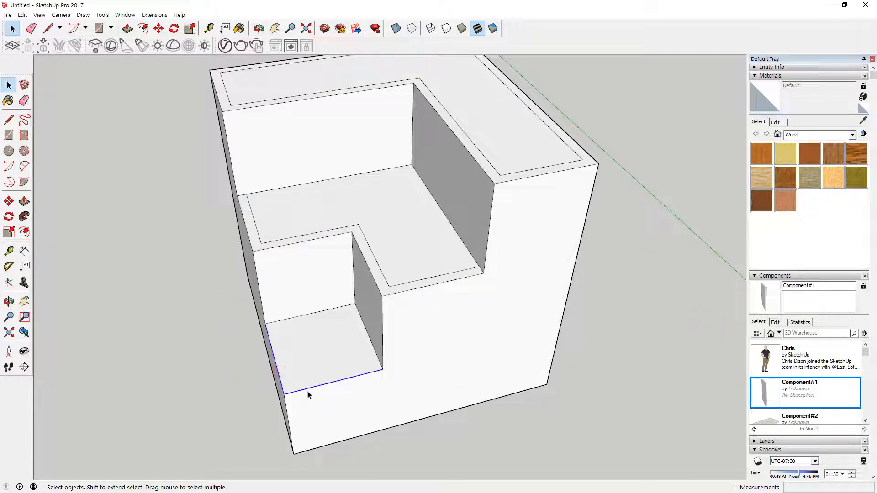
key("f")
left_click(319, 385)
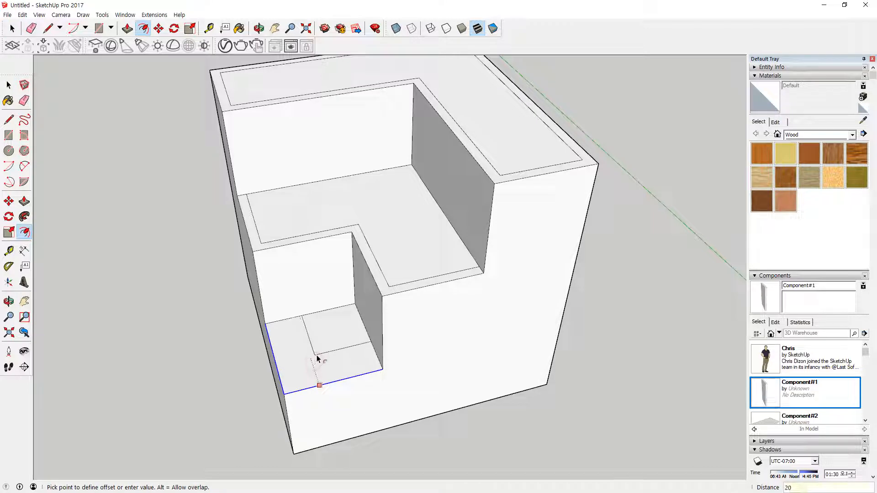
Push the inner faces of all three steps down 20 mm, leaving raised rims along the offset edges
middle_click_drag(317, 358, 393, 290)
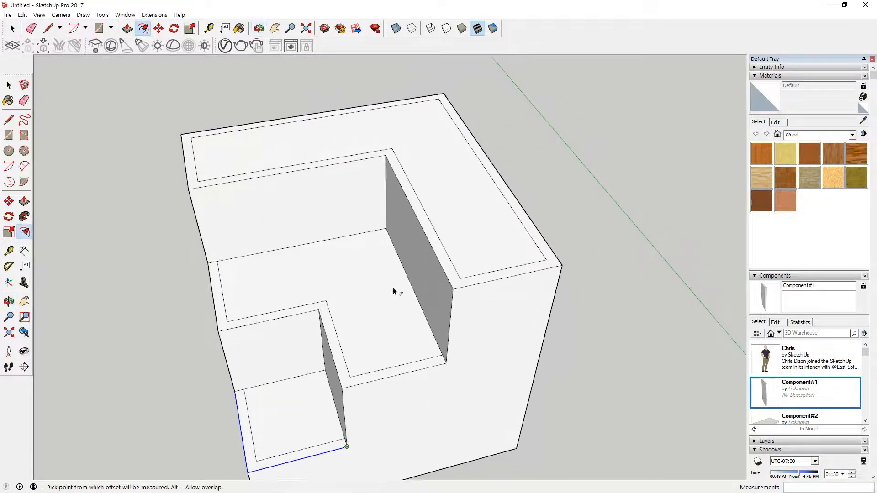
key("p")
left_click(451, 192)
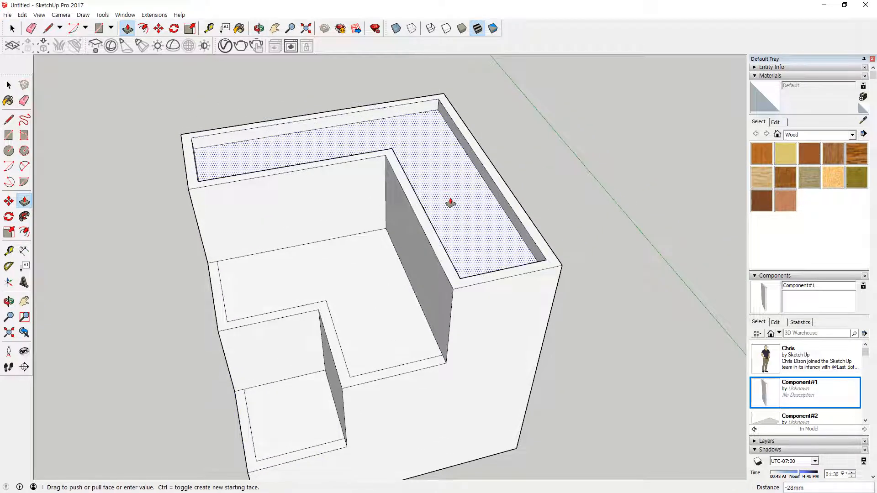
key("Return")
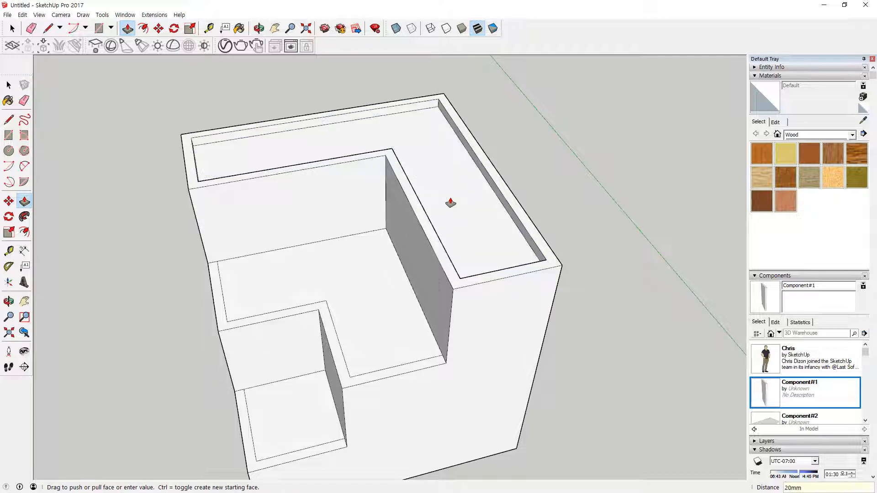
left_click(373, 278)
type("20")
key("Return")
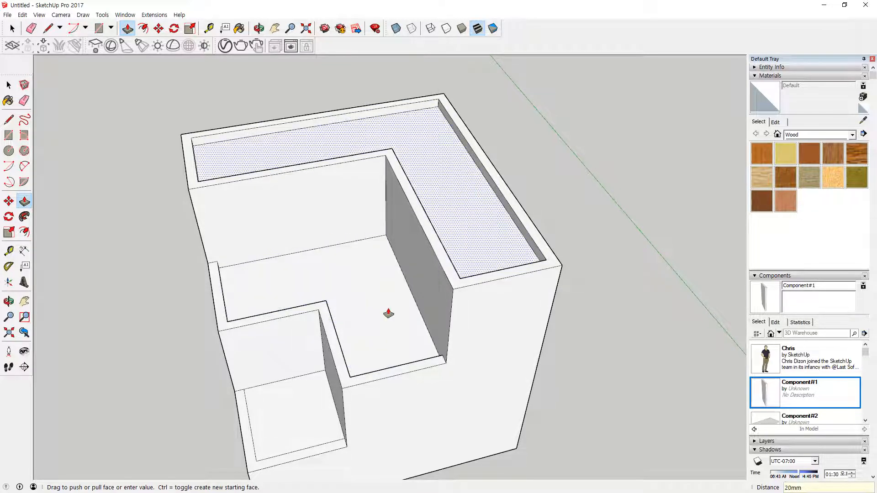
left_click(307, 397)
type("20")
key("Return")
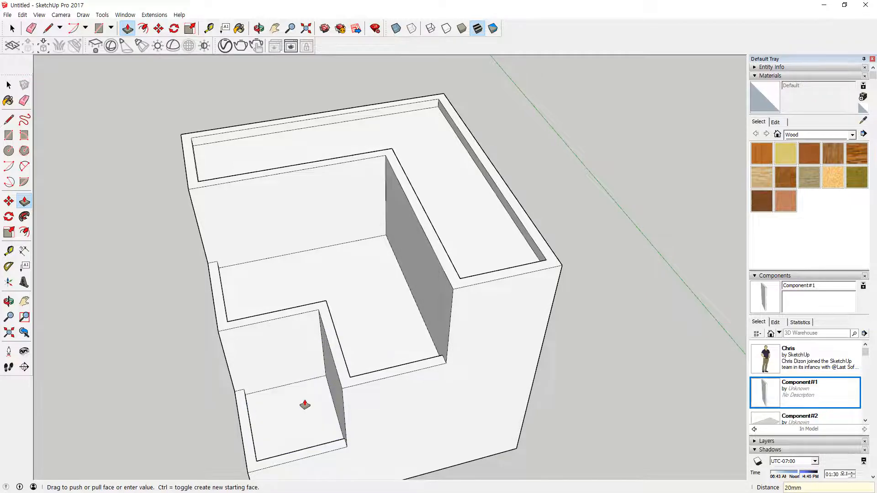
middle_click_drag(508, 331, 293, 280)
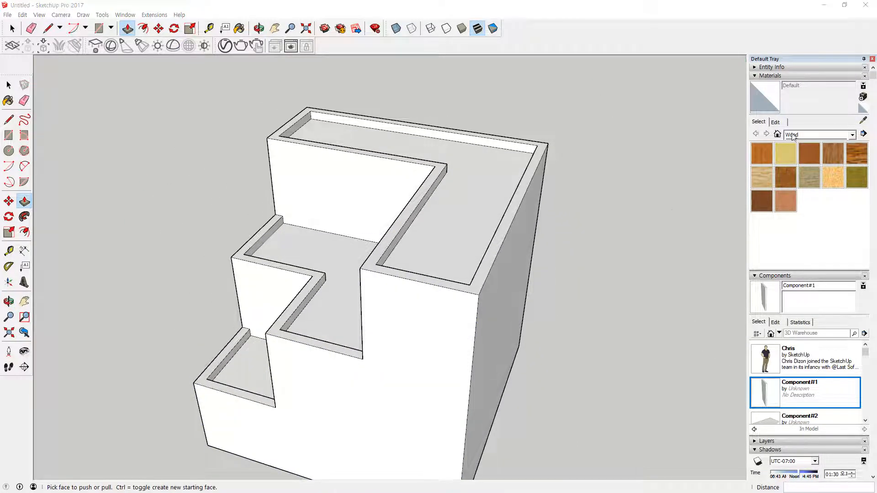
left_click(759, 78)
left_click(759, 77)
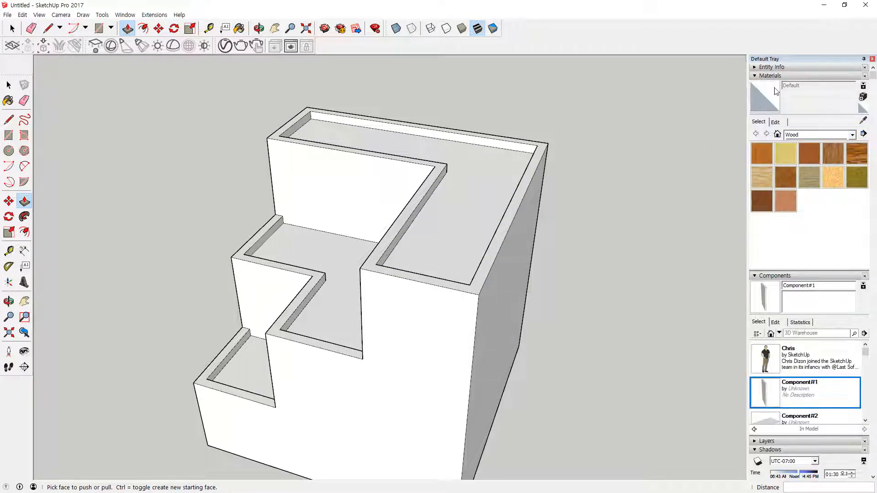
mouse_move(787, 65)
left_mouse_down()
mouse_move(753, 81)
mouse_move(755, 228)
mouse_move(869, 199)
mouse_move(843, 99)
mouse_move(772, 69)
left_mouse_up()
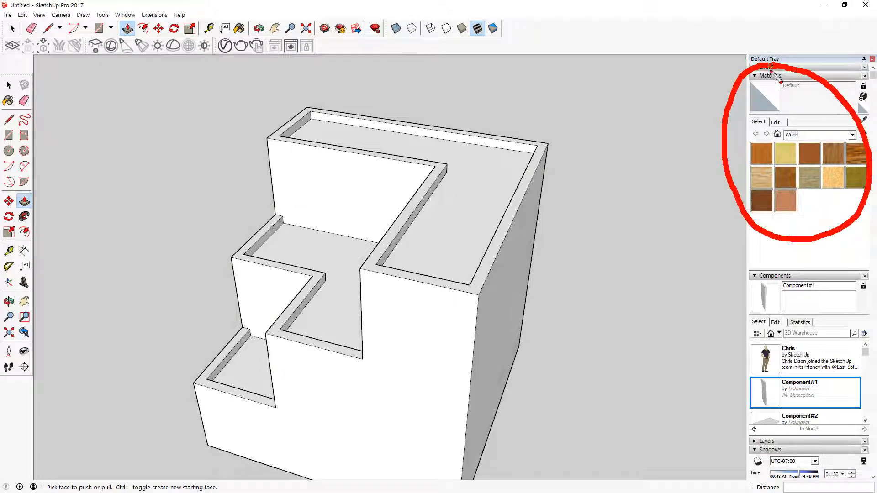
key("Escape")
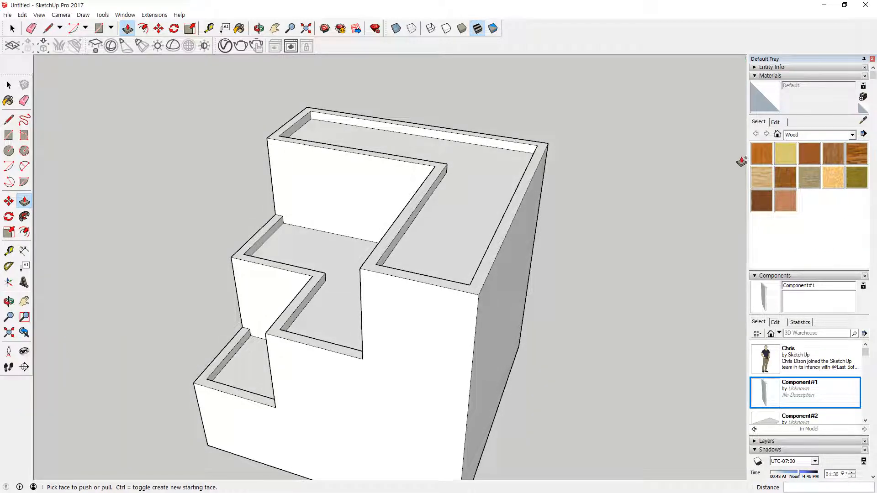
Browse the In Model, Materials and 3d Printing material collections
left_click(776, 135)
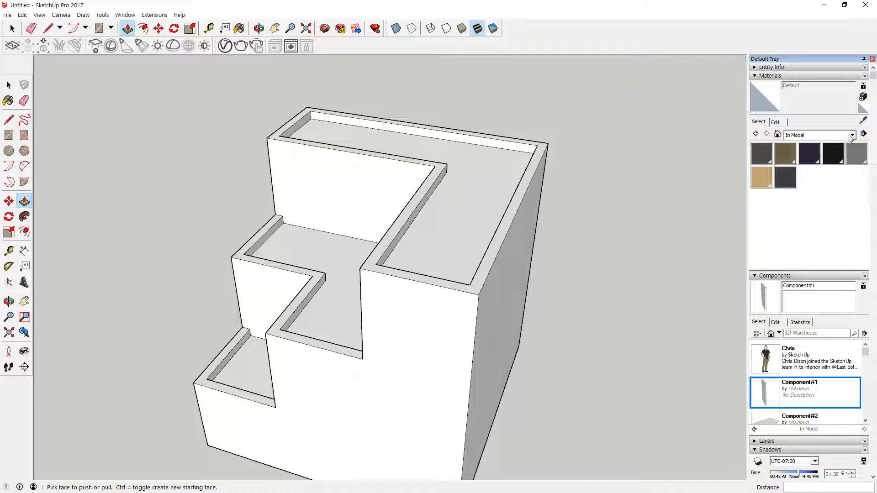
left_click(851, 135)
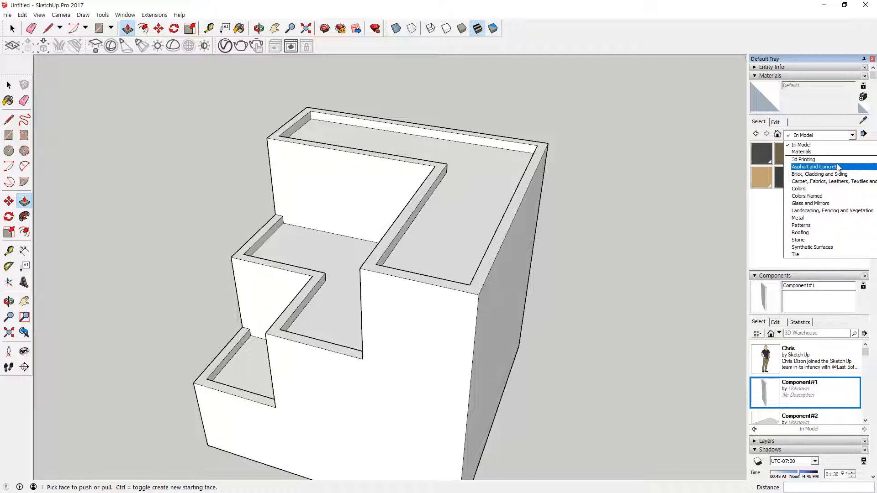
left_click(836, 152)
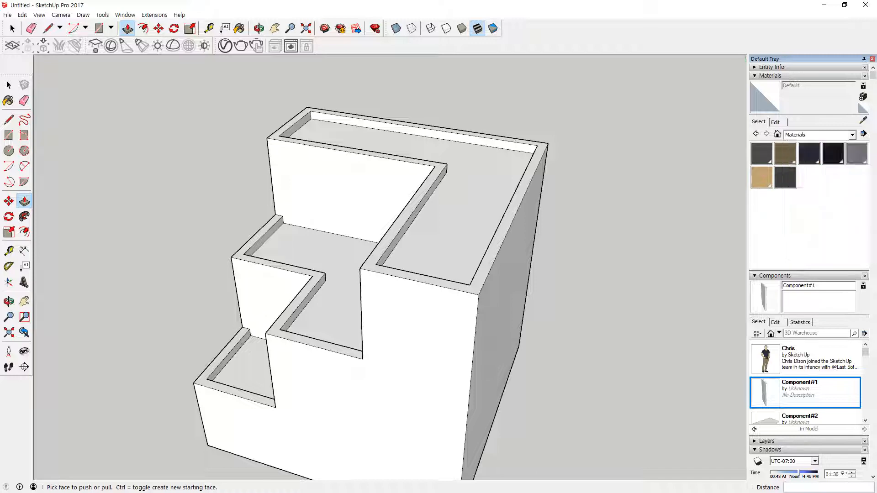
left_click(820, 135)
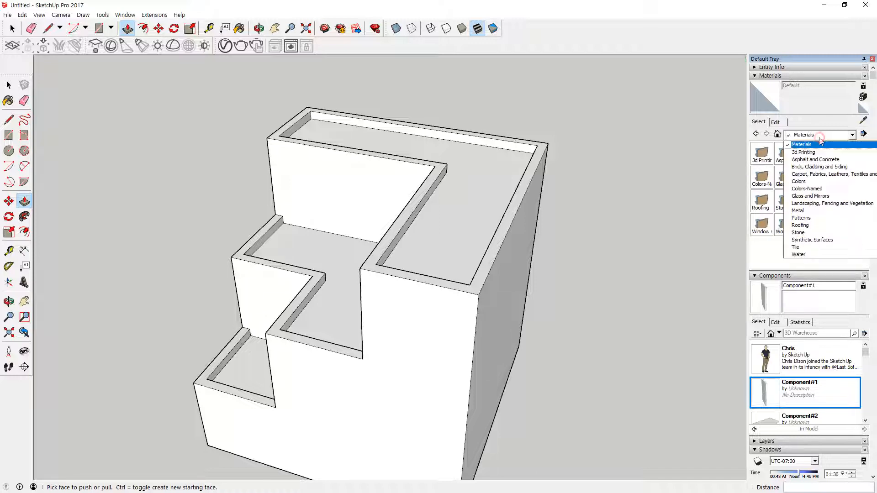
left_click(818, 155)
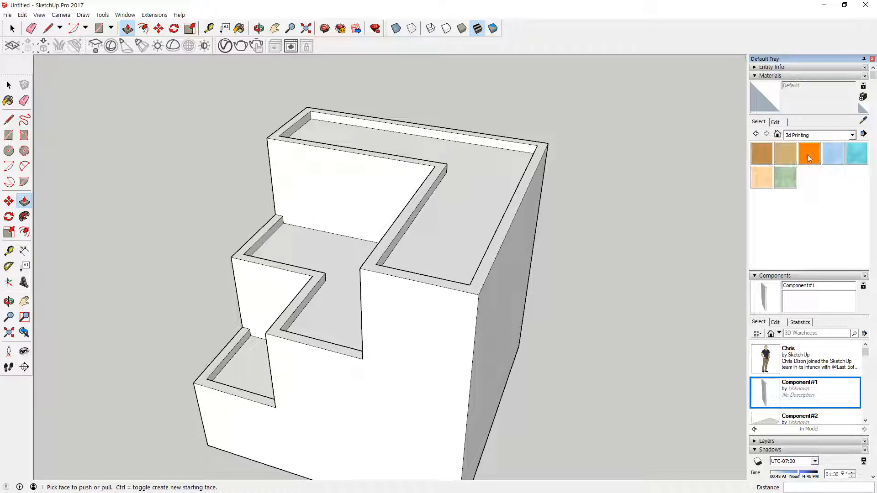
Try Concrete Scored Jointless from the Asphalt and Concrete collection on the cube's large stepped side face and undo the paint
left_click(810, 136)
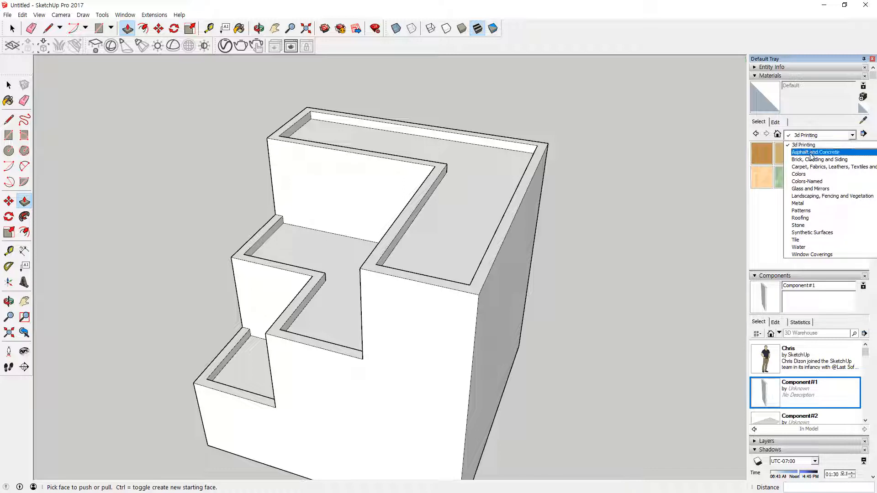
left_click(810, 153)
left_click(785, 176)
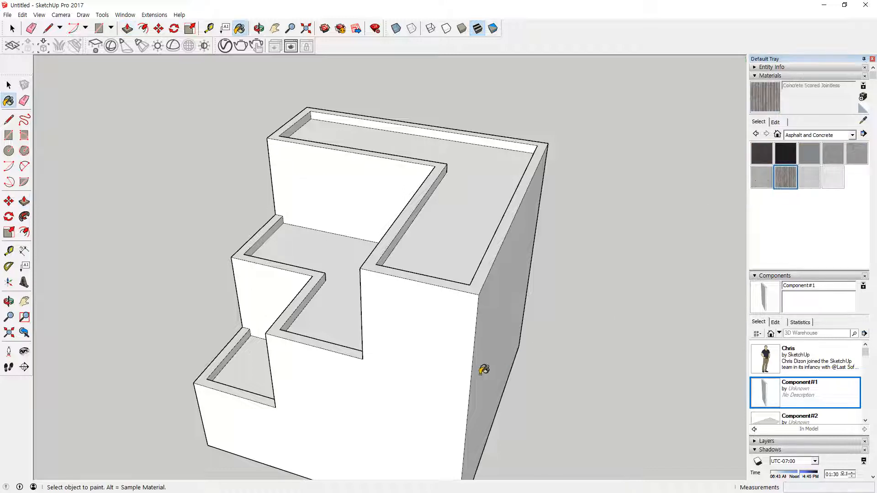
left_click(410, 330)
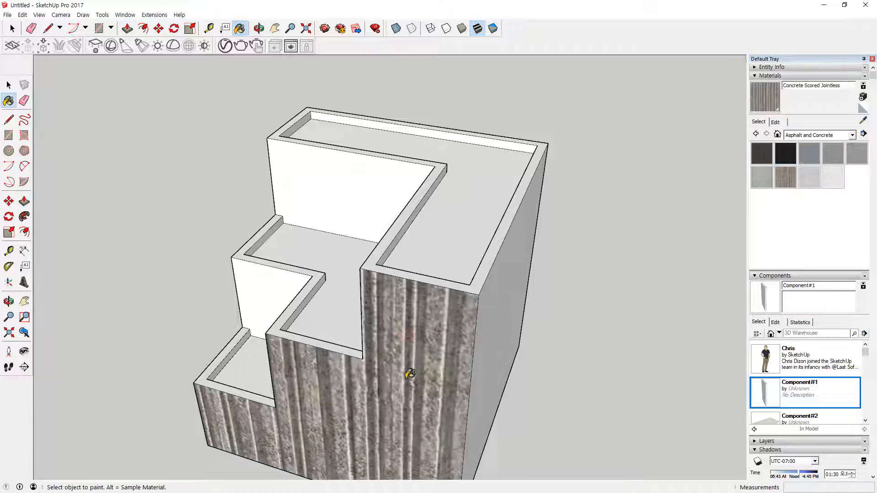
scroll(413, 356, "down", 5)
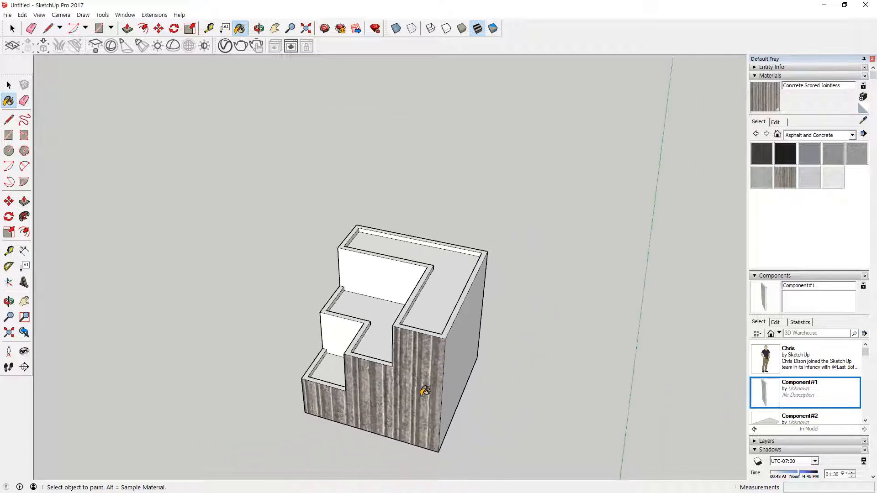
mouse_move(424, 391)
middle_mouse_down()
mouse_move(358, 260)
mouse_move(411, 288)
mouse_move(479, 286)
middle_mouse_up()
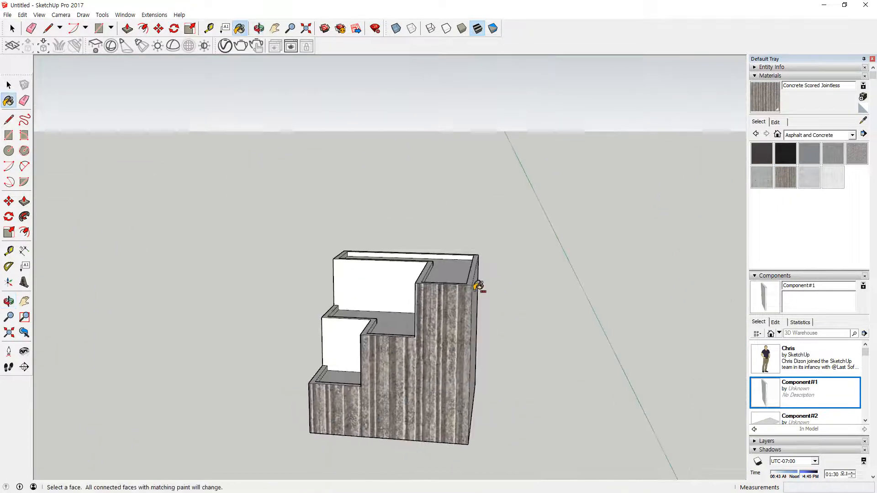
key("ctrl+z")
Paint the outer side faces of the stepped cube with Brick Antique 01 from the Brick, Cladding and Siding collection
left_click(833, 135)
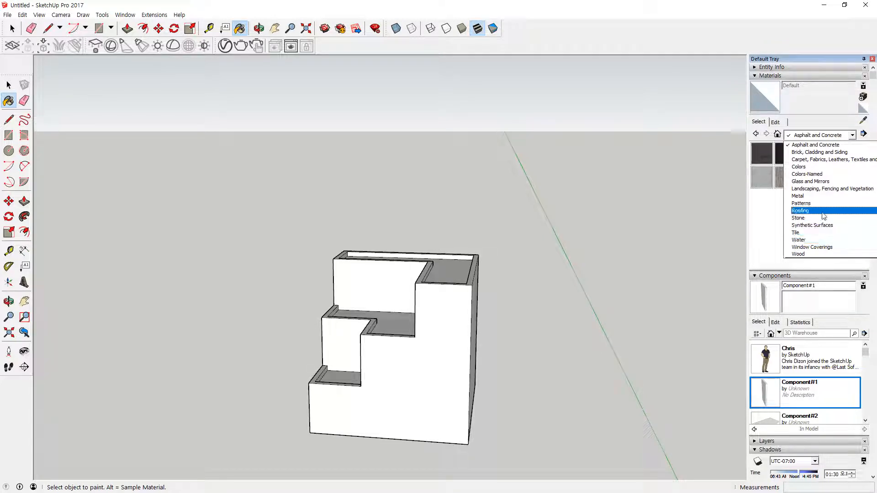
left_click(817, 152)
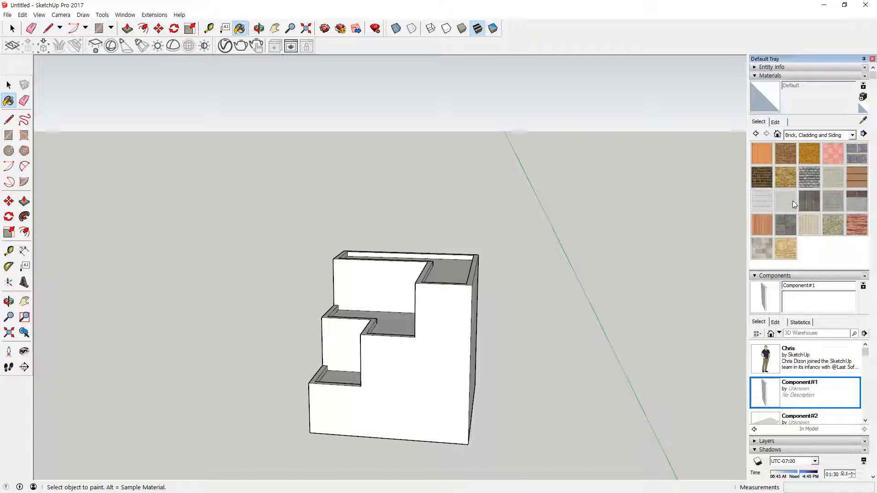
left_click(785, 156)
left_click(424, 369)
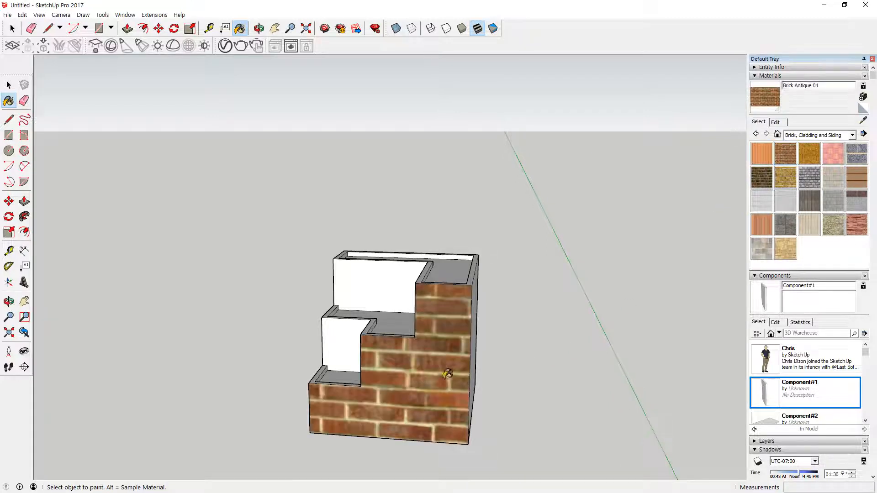
mouse_move(447, 372)
middle_mouse_down()
mouse_move(452, 343)
mouse_move(502, 329)
mouse_move(229, 354)
middle_mouse_up()
left_click(476, 338)
left_click(462, 347)
mouse_move(610, 332)
middle_mouse_down()
mouse_move(121, 366)
mouse_move(394, 380)
middle_mouse_up()
left_click(395, 380)
Paint the four vertical faces between the cube's steps with Brick Antique 01
middle_click_drag(589, 326, 187, 368)
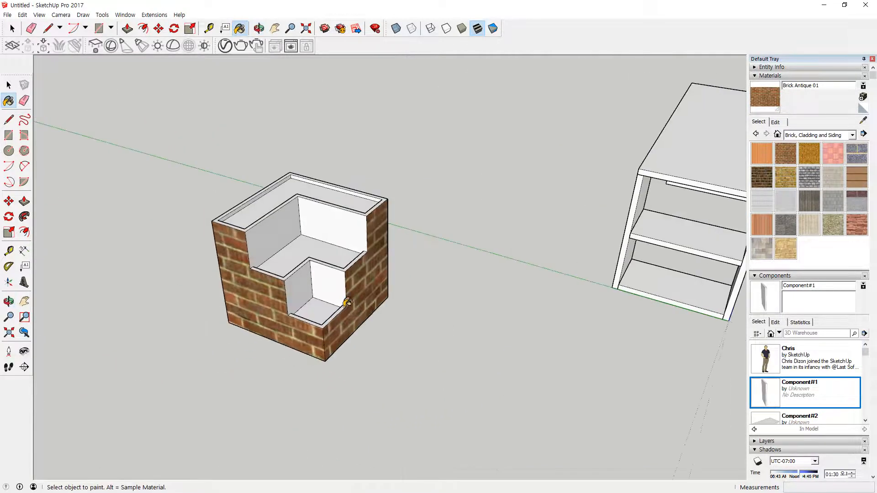
left_click(308, 286)
left_click(329, 280)
left_click(314, 224)
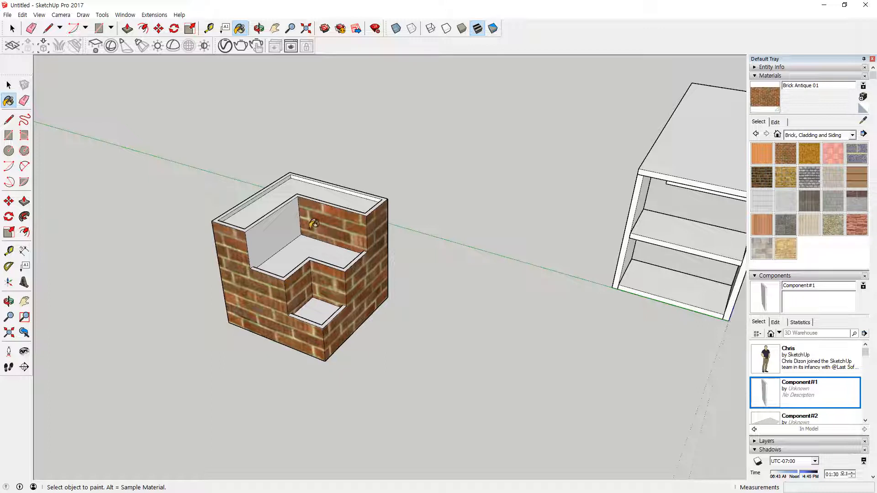
left_click(276, 235)
Paint the narrow top faces of the rims on all three steps with Brick Antique 01
scroll(235, 227, "up", 3)
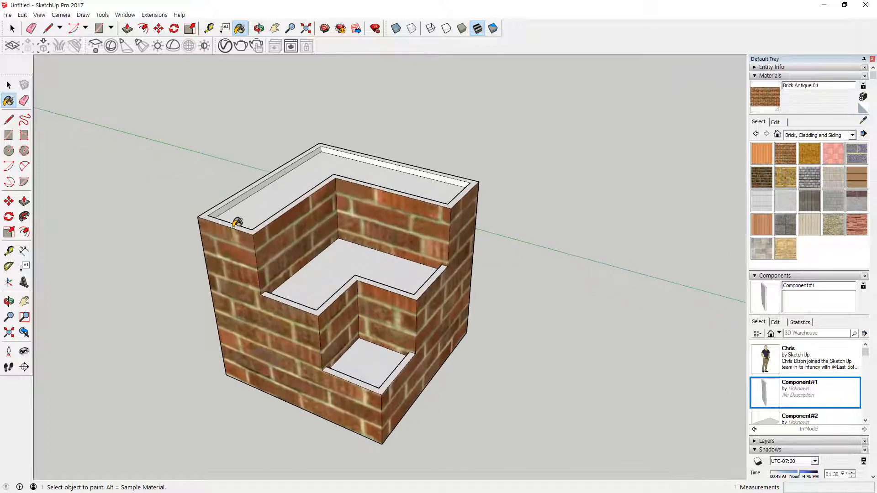
left_click(237, 222)
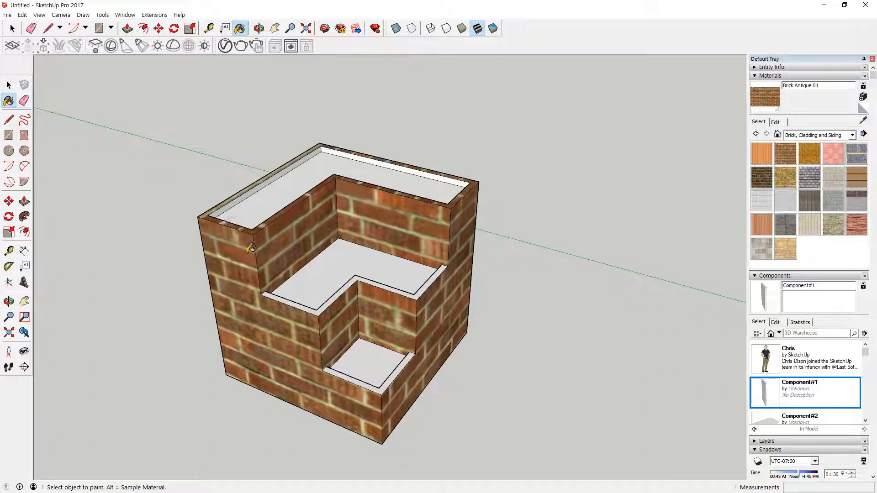
left_click(320, 308)
left_click(383, 385)
Paint the inner rim faces along the top step's outer walls and its inner corner with Brick Antique 01, plus the adjoining middle-step rim face
mouse_move(446, 374)
middle_mouse_down()
mouse_move(505, 347)
mouse_move(750, 319)
mouse_move(721, 305)
middle_mouse_up()
scroll(123, 184, "up", 5)
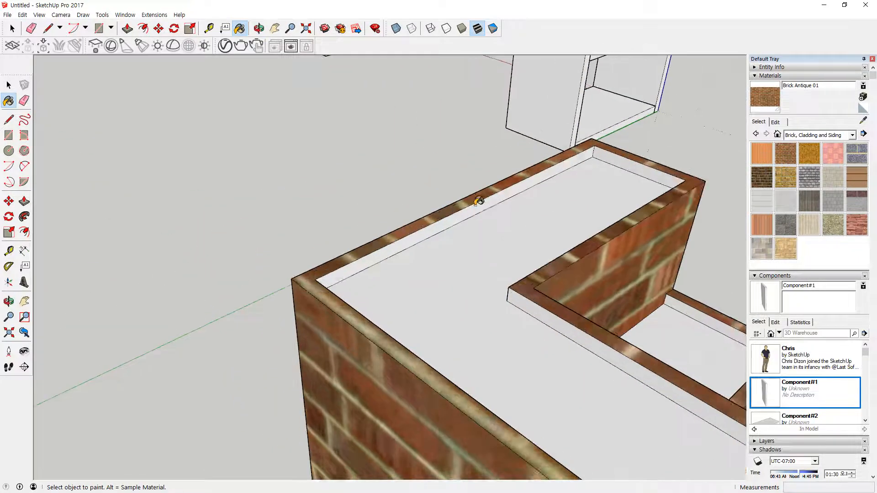
left_click(480, 202)
left_click(633, 160)
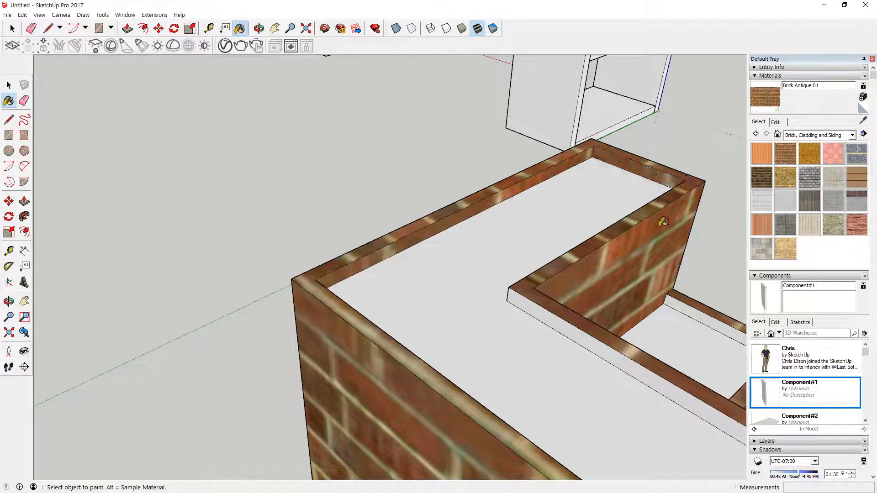
left_click(706, 321)
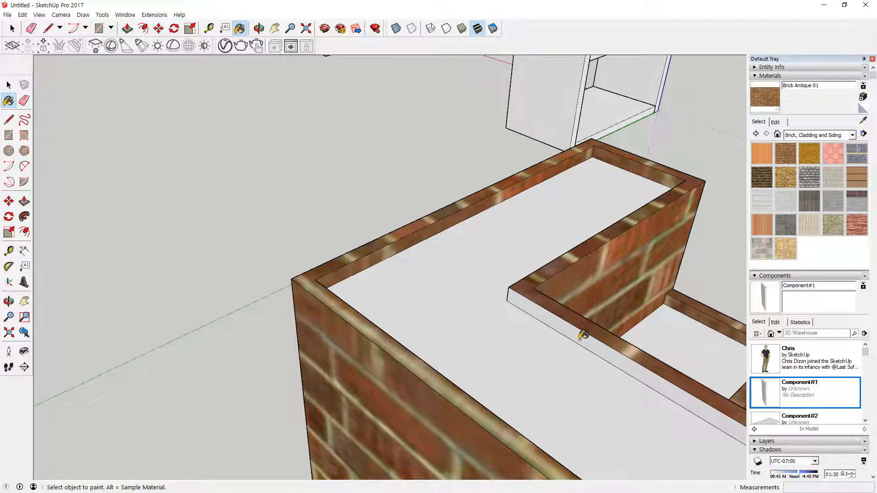
left_click(584, 335)
scroll(583, 336, "down", 3)
Paint the inner rim faces of the lowest step and the inner corner faces of the middle step with Brick Antique 01
middle_click_drag(698, 365, 469, 307)
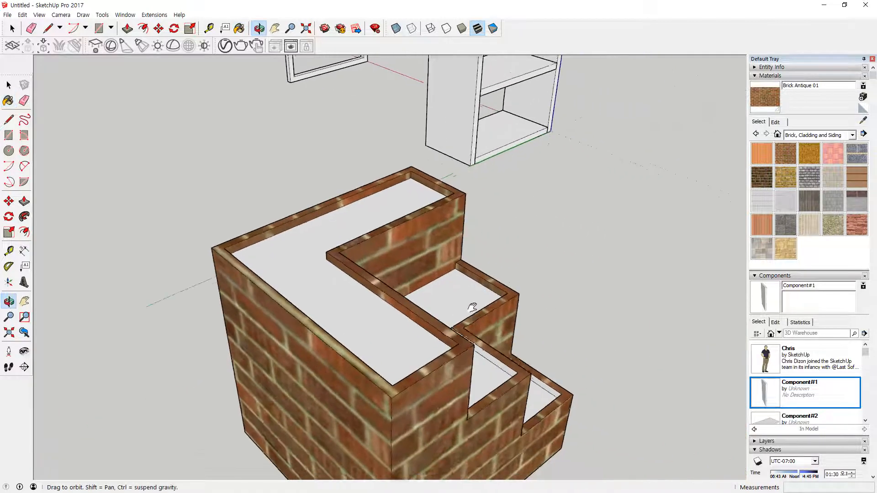
scroll(521, 374, "up", 4)
left_click(516, 370)
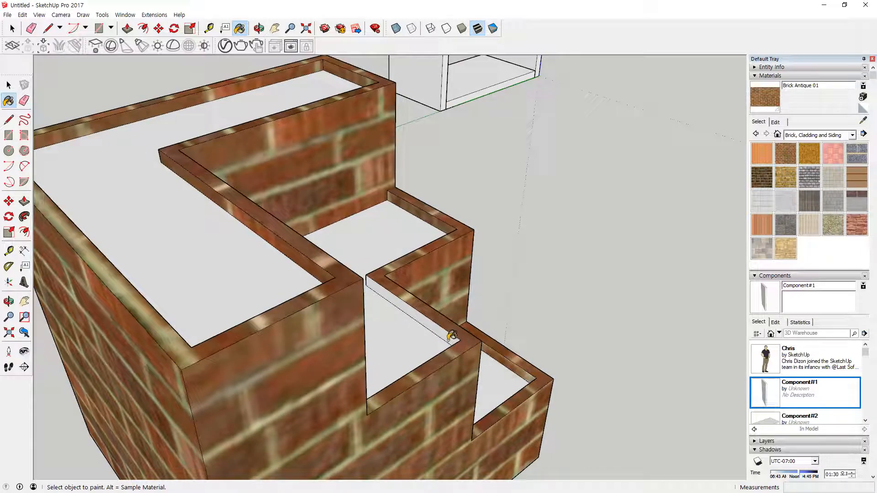
left_click(439, 329)
mouse_move(440, 328)
middle_mouse_down()
mouse_move(609, 317)
mouse_move(524, 219)
mouse_move(438, 249)
middle_mouse_up()
scroll(241, 375, "up", 3)
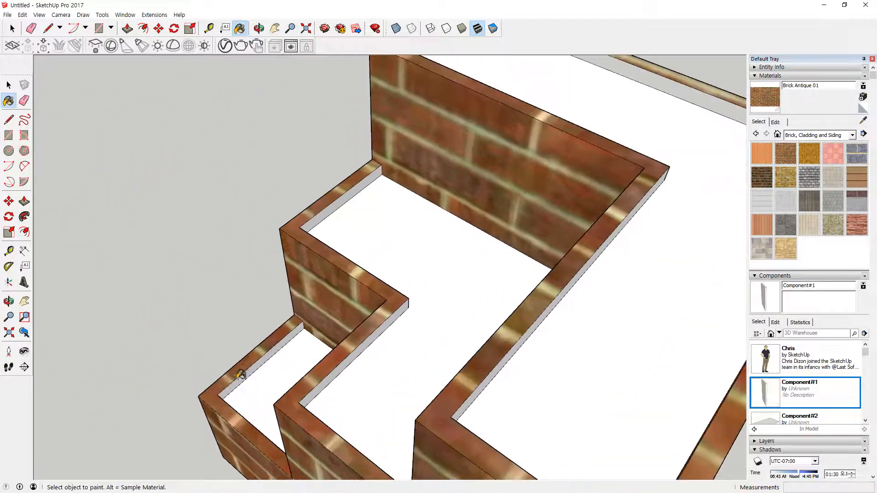
left_click(261, 366)
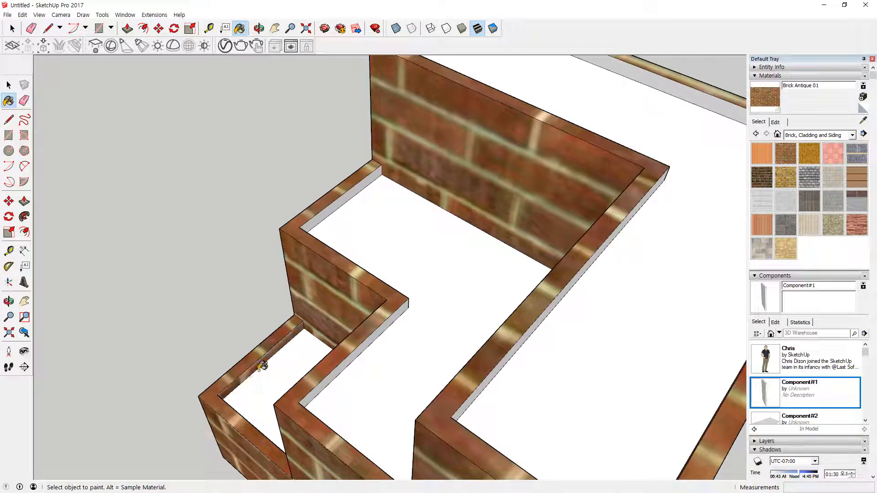
left_click(342, 363)
Paint the remaining inner rim faces on the top and middle steps with Brick Antique 01
middle_click_drag(550, 302, 403, 462)
middle_click_drag(473, 122, 577, 129)
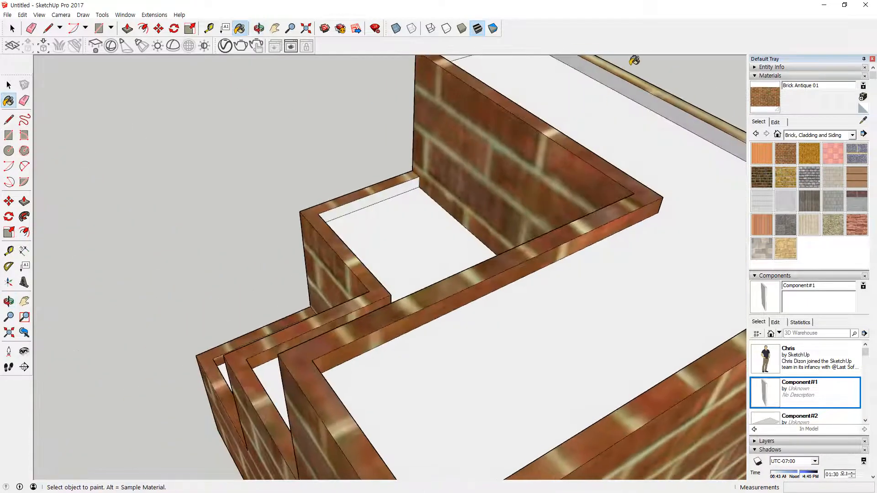
left_click(623, 81)
middle_click_drag(567, 91, 484, 201, "shift")
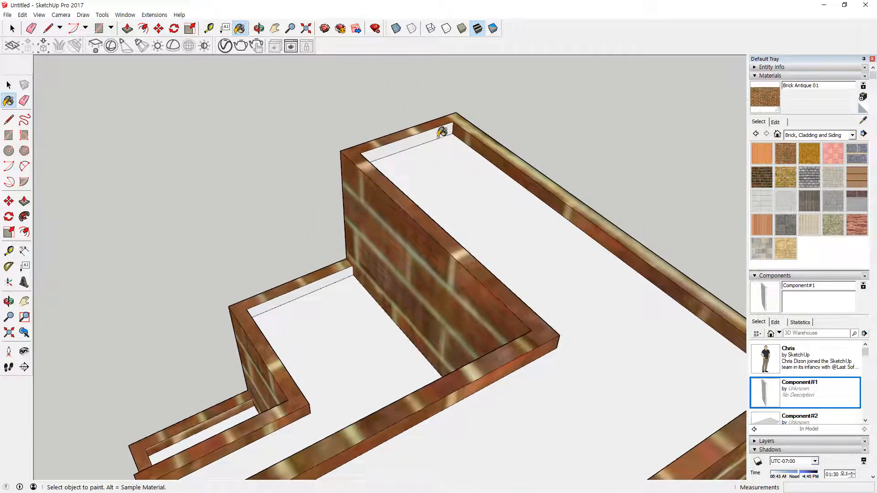
left_click(439, 131)
key("space")
middle_click_drag(305, 278, 589, 259)
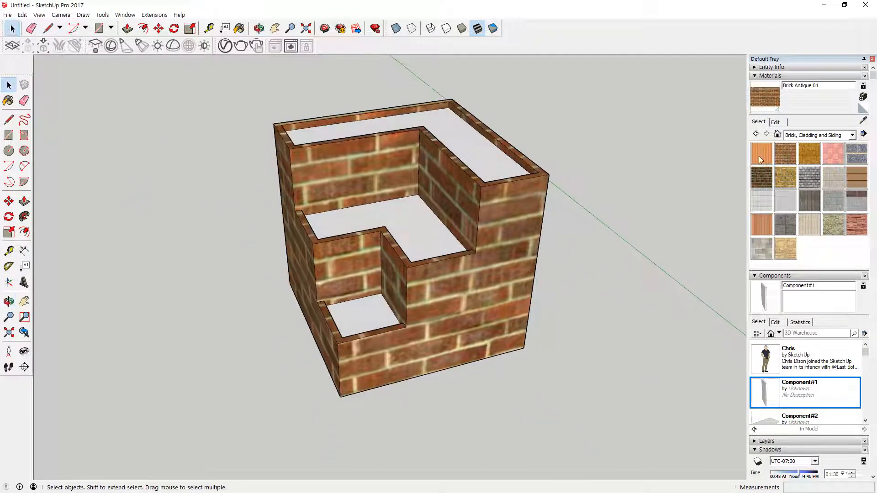
Paint the recessed floor faces of all three steps with Grass Dark Green from the Landscaping, Fencing and Vegetation collection
left_click(776, 123)
left_click(758, 122)
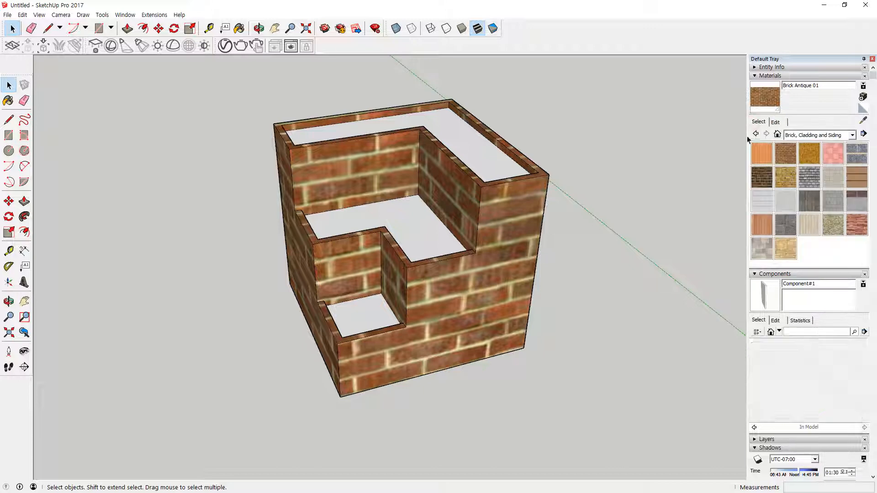
left_click(803, 136)
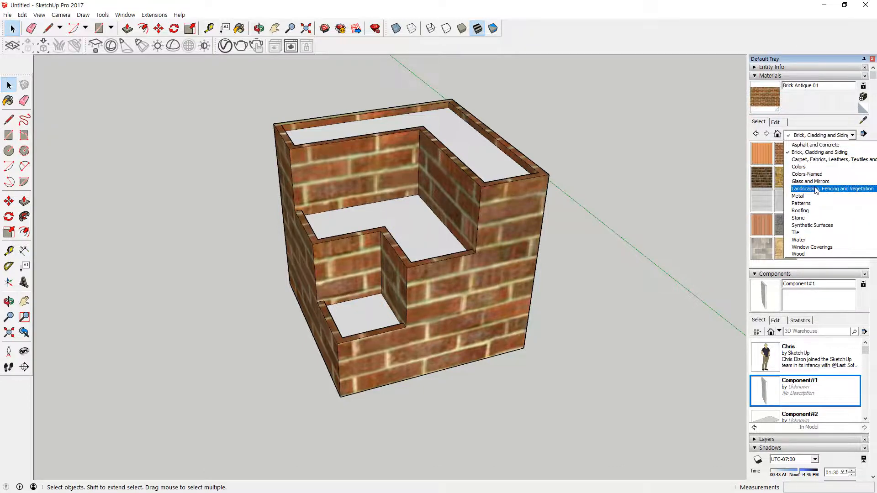
left_click(817, 189)
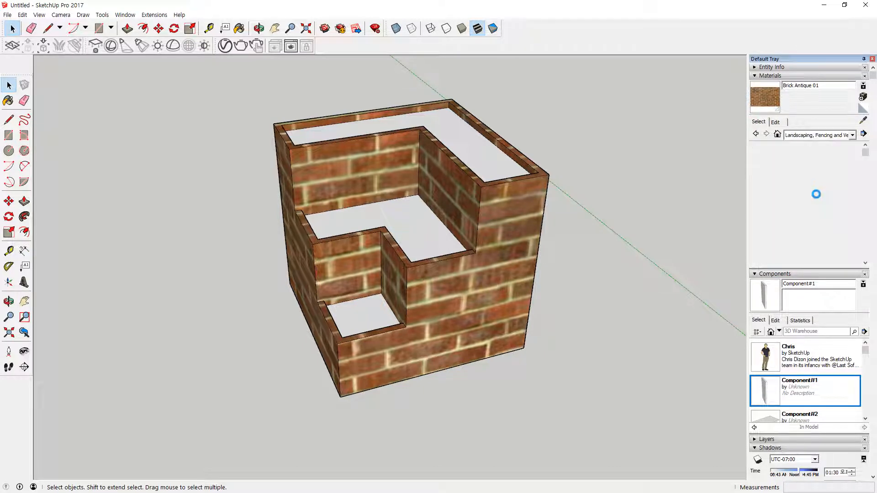
left_click(832, 200)
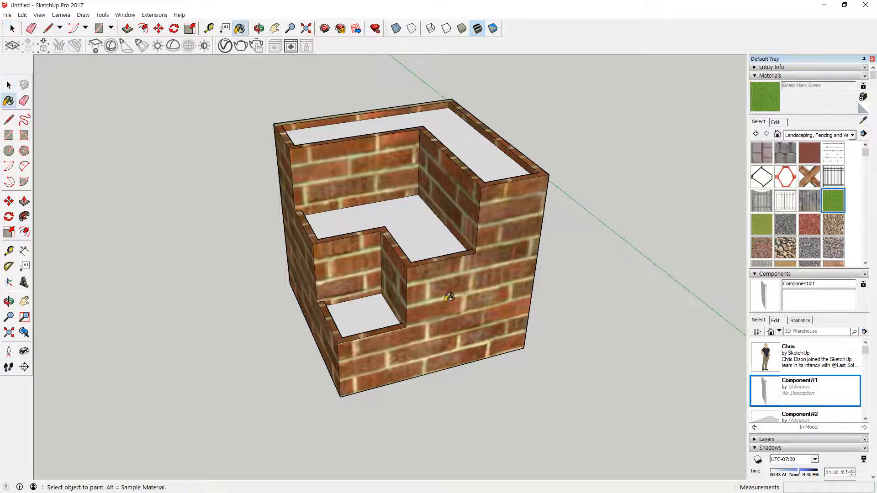
left_click(359, 305)
left_click(443, 203)
left_click(482, 155)
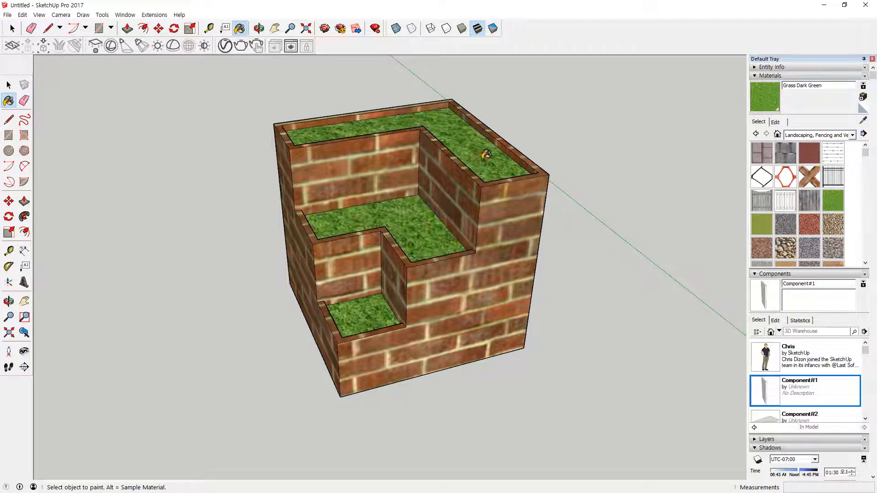
scroll(493, 153, "up", 4)
scroll(502, 187, "down", 1)
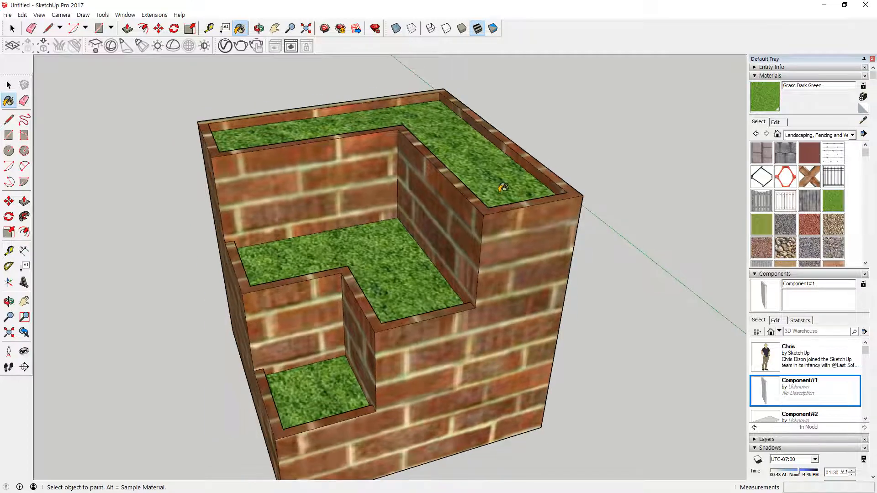
mouse_move(507, 226)
middle_mouse_down()
mouse_move(484, 194)
mouse_move(508, 190)
middle_mouse_up()
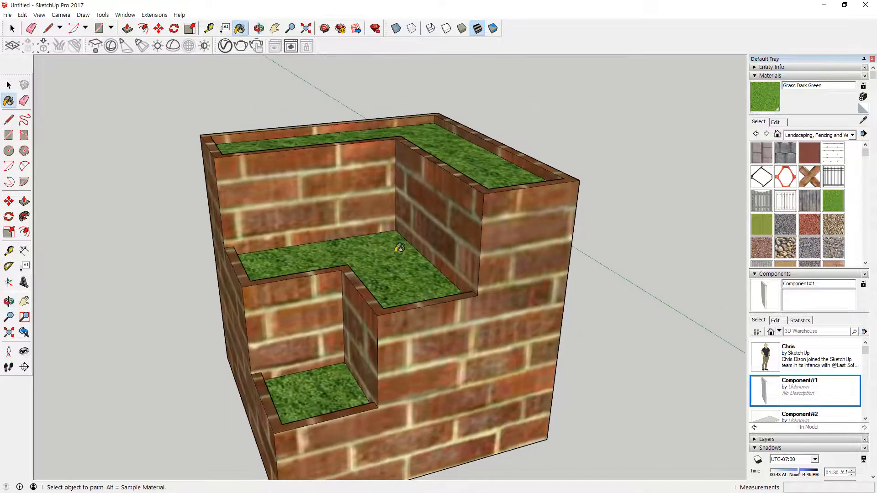
mouse_move(399, 248)
middle_mouse_down()
mouse_move(329, 272)
mouse_move(468, 277)
mouse_move(473, 299)
middle_mouse_up()
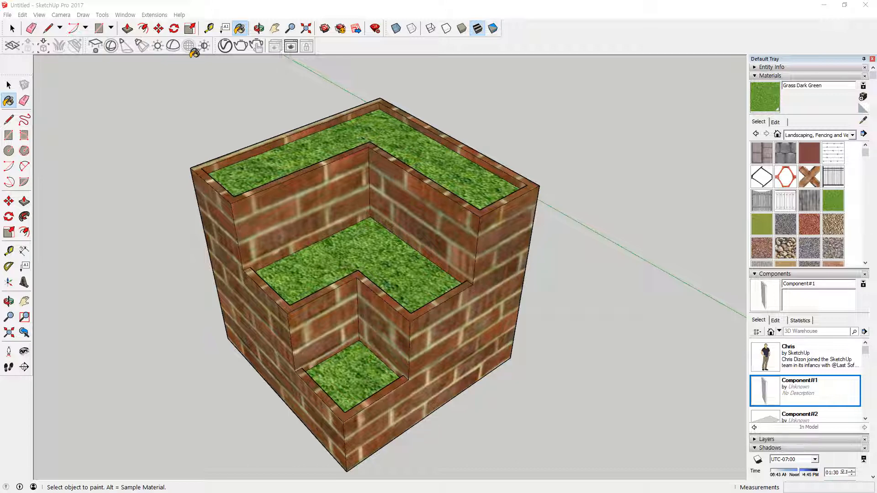
Sample the brick material from the cube's side face and set its texture width to 800 mm
left_click_drag(756, 126, 619, 204)
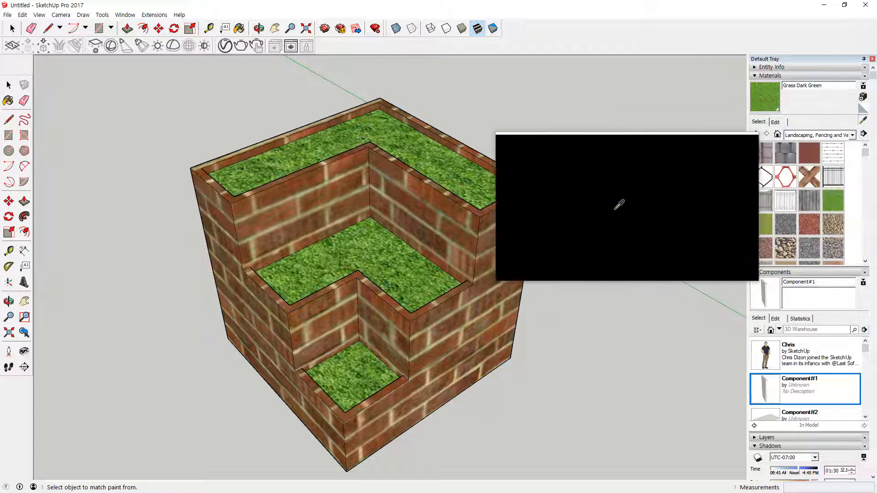
left_click(506, 214)
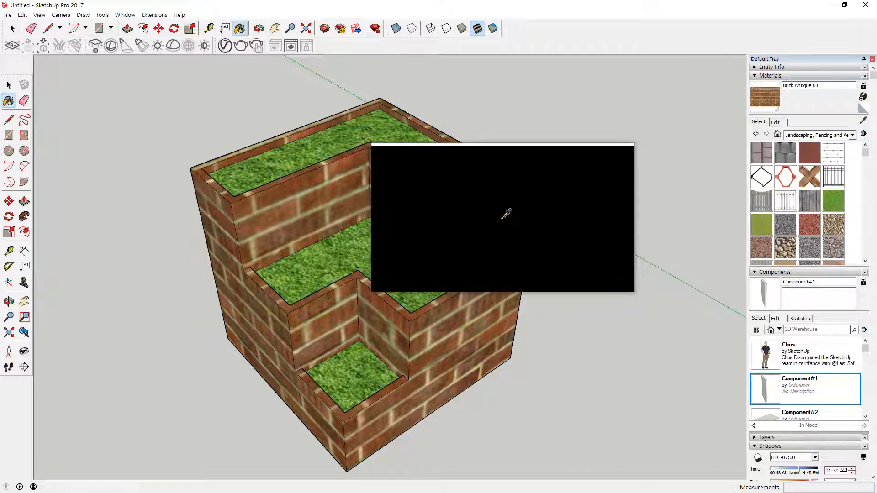
key("ctrl+alt+d")
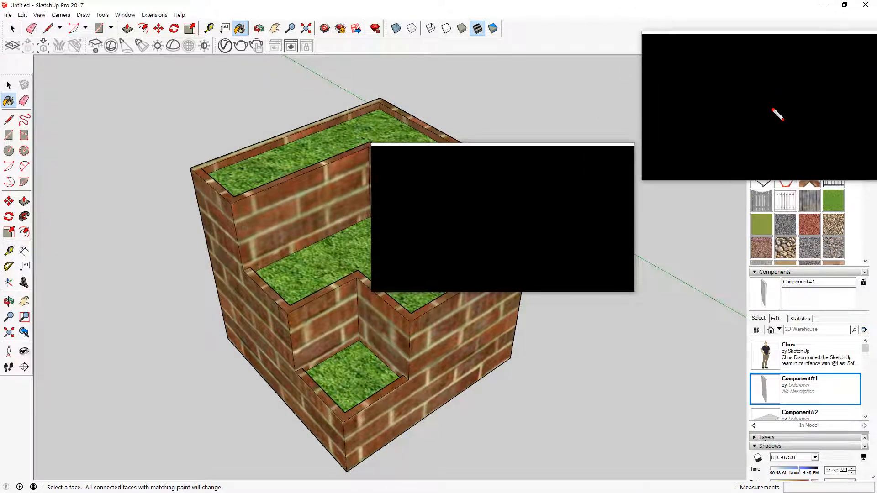
key("Escape")
left_click(778, 124)
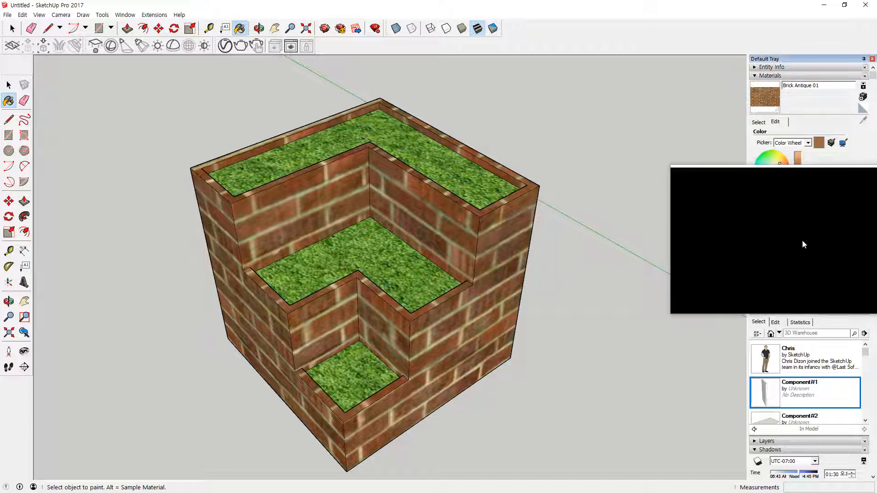
left_click_drag(802, 241, 787, 234)
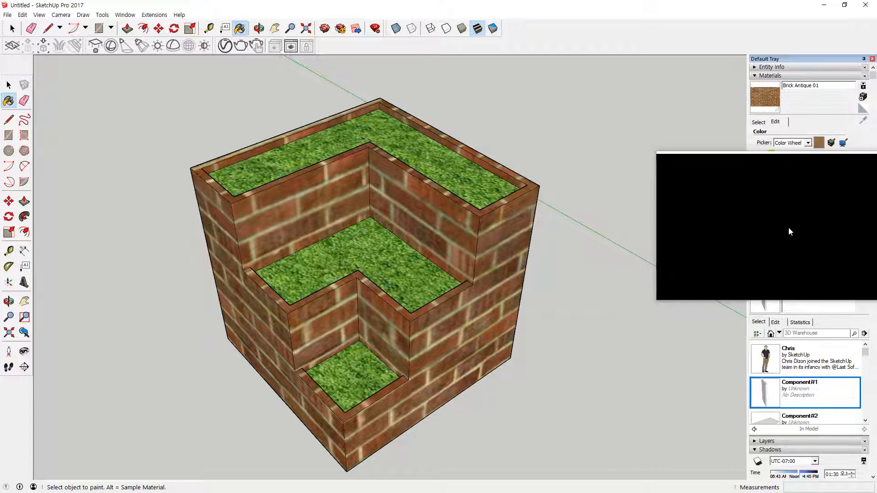
type("500")
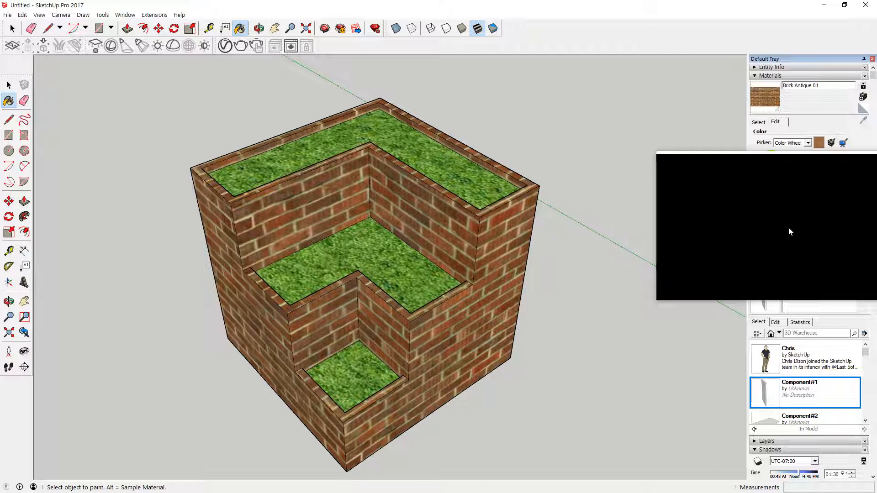
left_click_drag(788, 228, 764, 258)
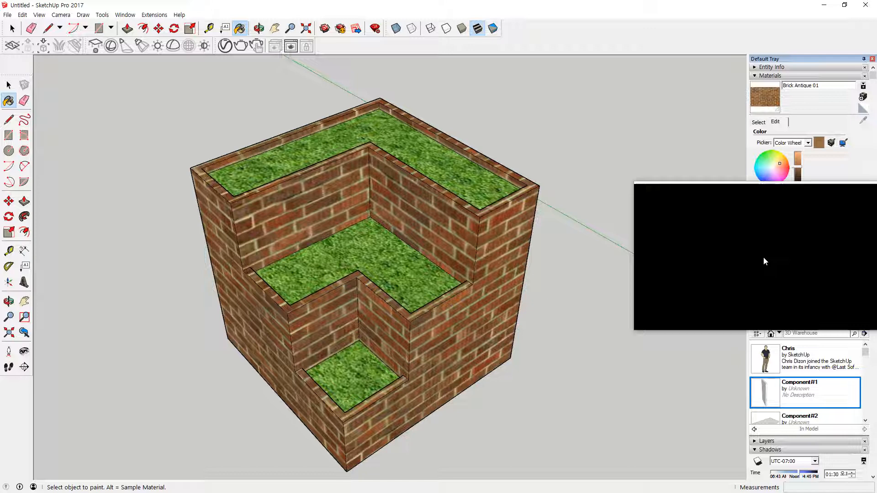
left_click_drag(763, 258, 822, 268)
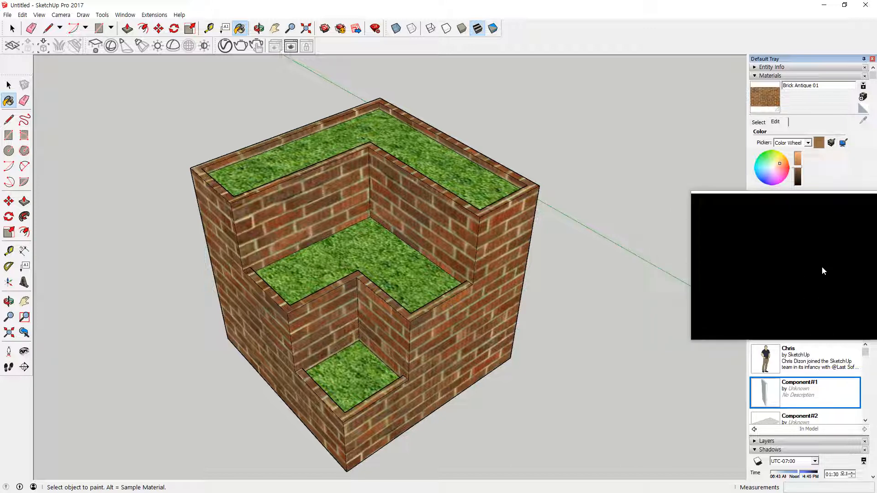
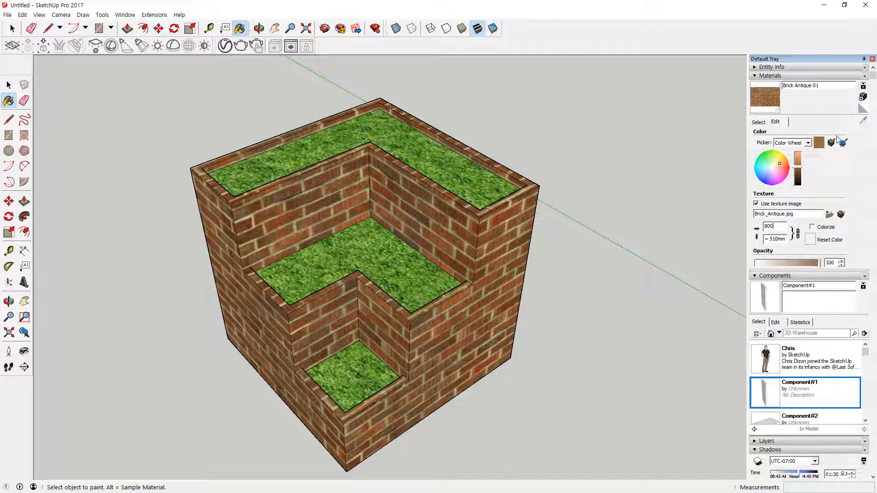
Sample the grass material from the middle step and set its texture height to 500 mm
left_click(759, 122)
left_click(863, 120)
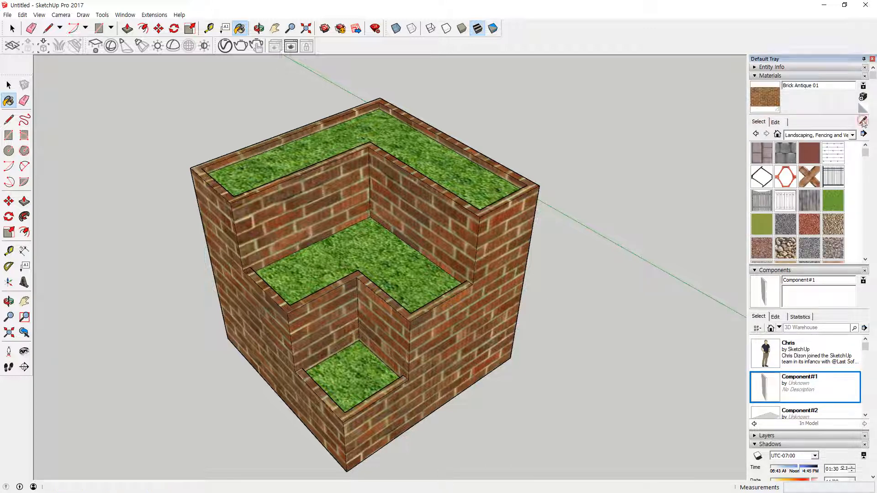
left_click(402, 270)
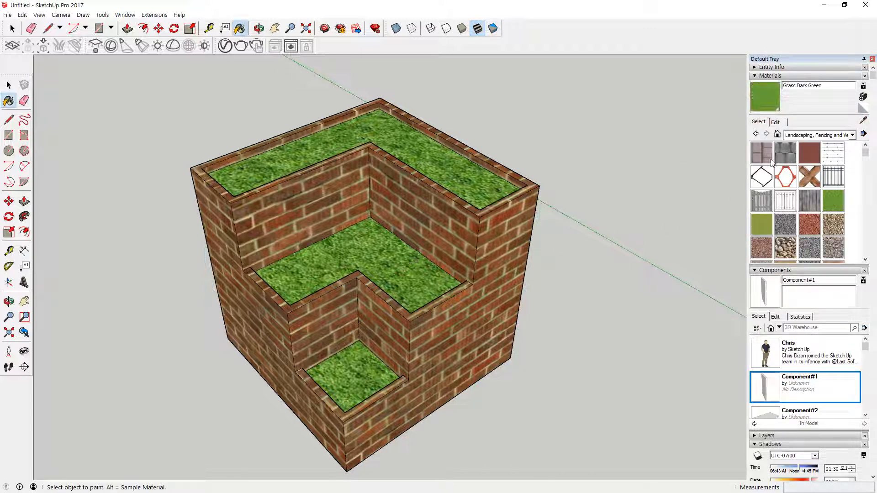
left_click(778, 122)
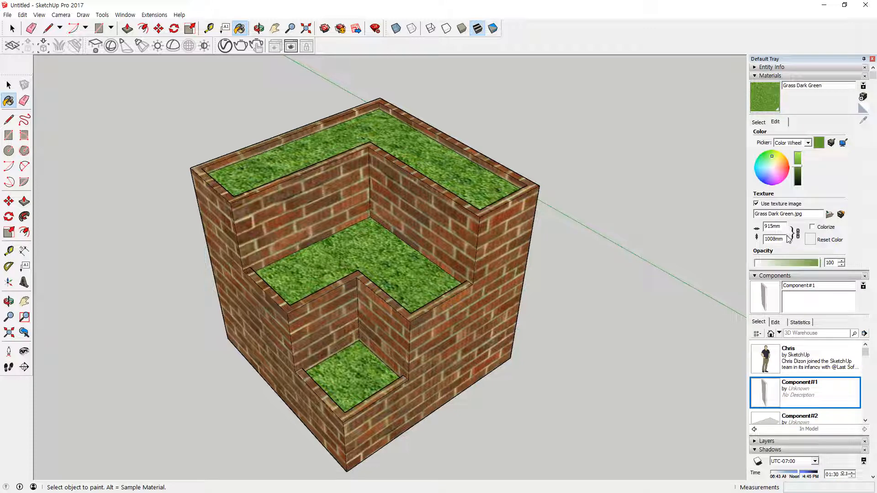
double_click(787, 239)
type("500")
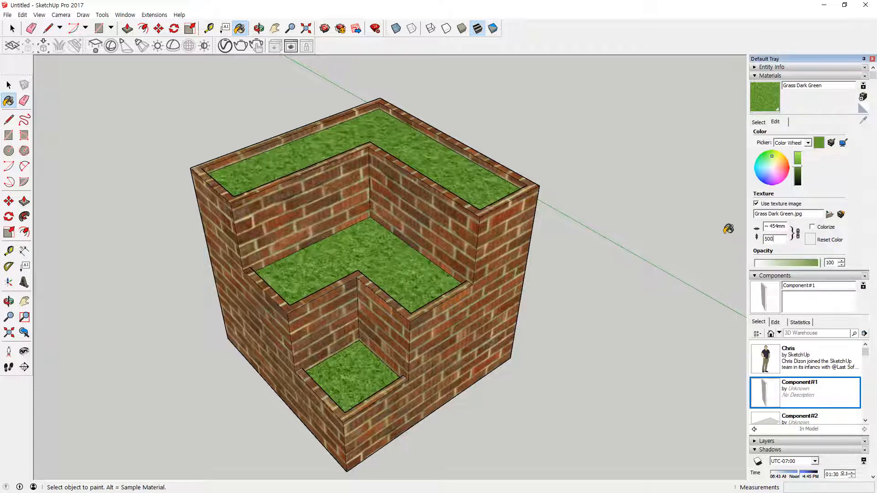
scroll(430, 259, "up", 1)
scroll(431, 259, "up", 2)
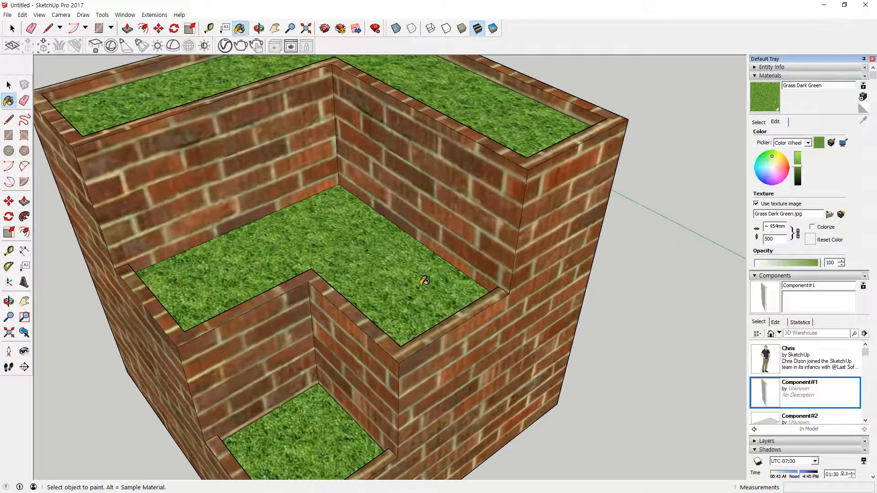
scroll(427, 281, "down", 3)
mouse_move(427, 283)
middle_mouse_down()
mouse_move(402, 294)
mouse_move(554, 256)
mouse_move(404, 256)
mouse_move(525, 248)
middle_mouse_up()
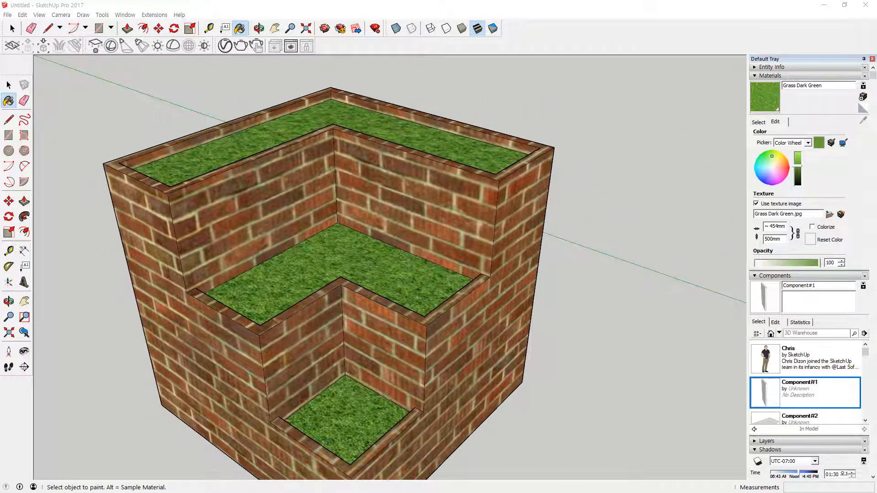
Collapse the Materials and Components sections of the tray
left_click(755, 75)
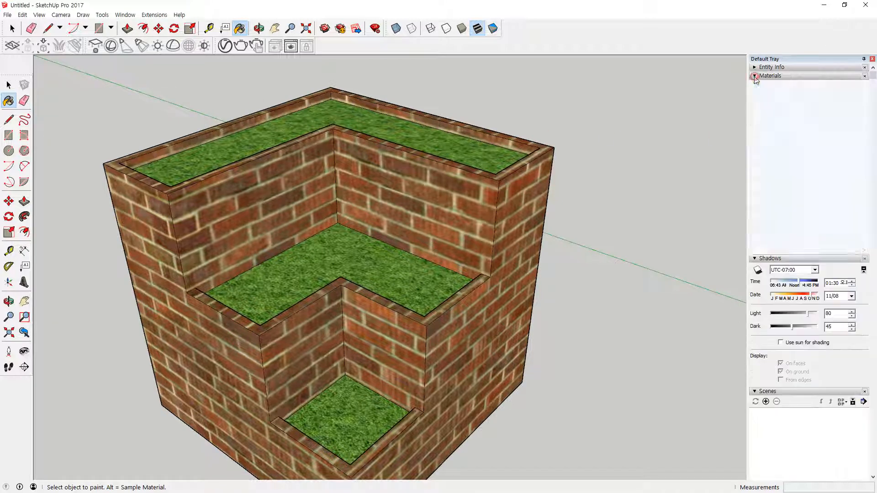
left_click(755, 85)
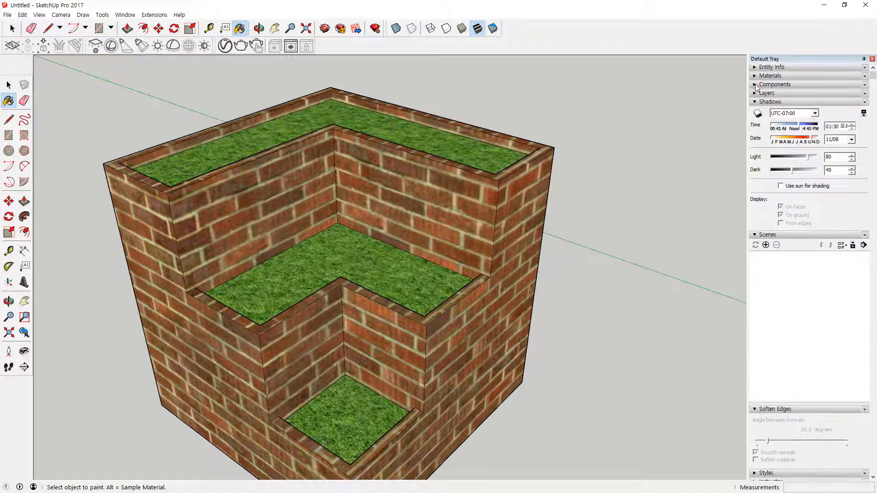
Switch on the shadow settings and set the shadow date to 08/20
left_click(757, 113)
left_click_drag(757, 110, 441, 104)
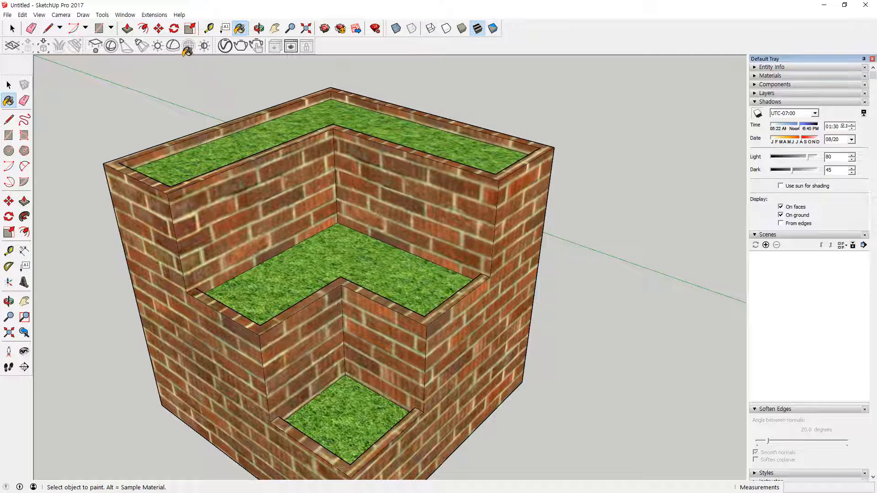
Set the model's manual geo-location to latitude 37 and longitude 132
left_click(130, 16)
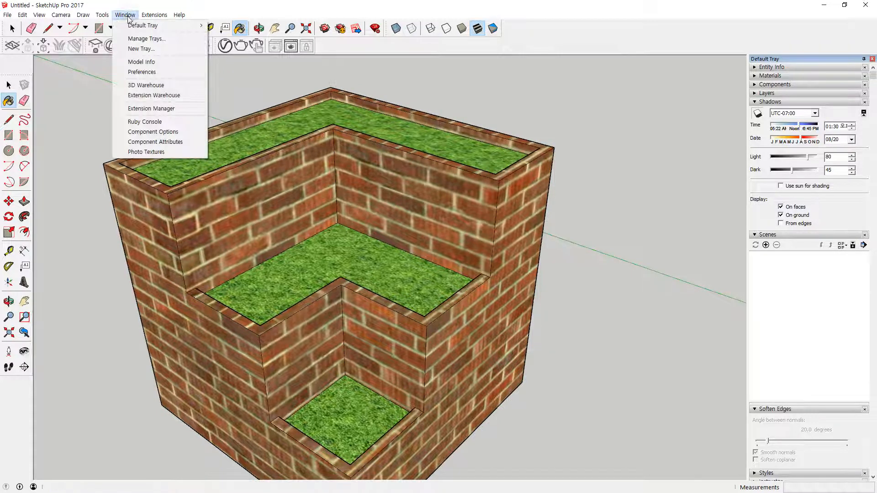
left_click(141, 61)
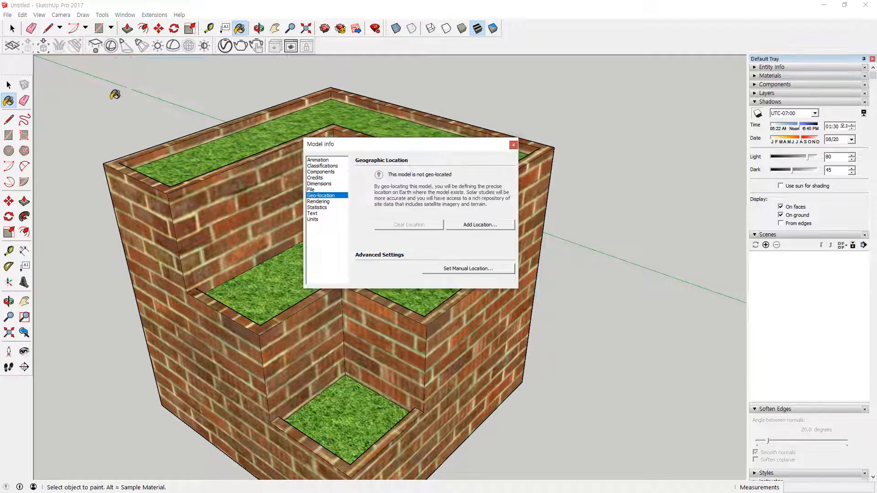
left_click(456, 273)
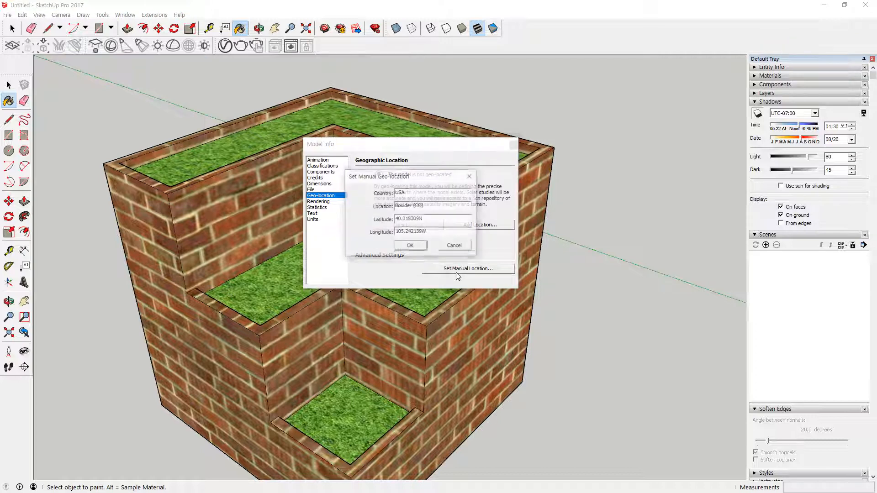
left_click_drag(427, 233, 385, 234)
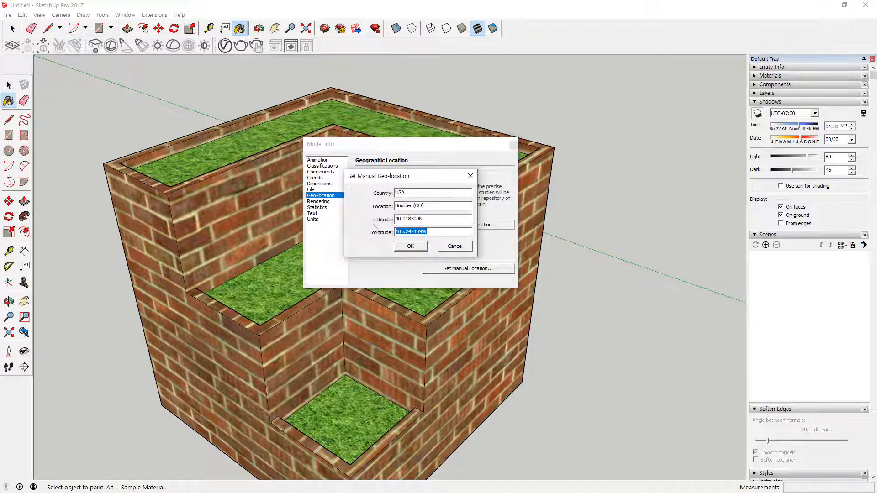
type("132")
key("shift+Tab")
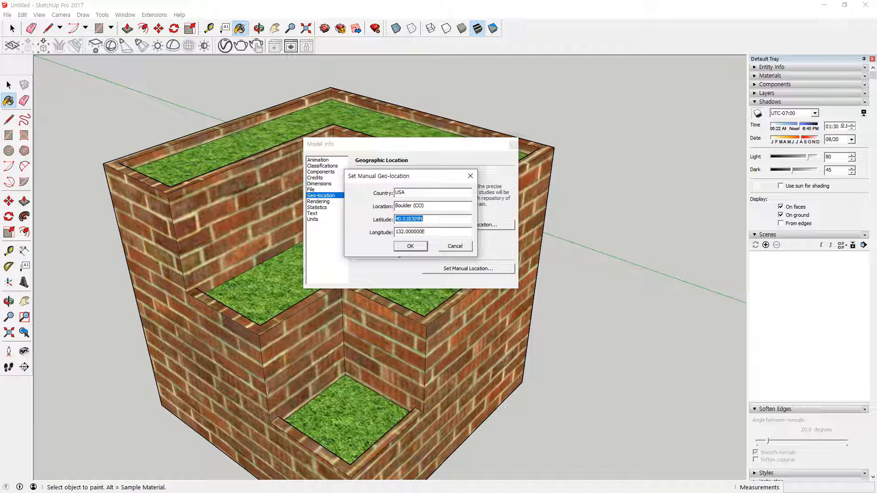
type("37")
key("Tab")
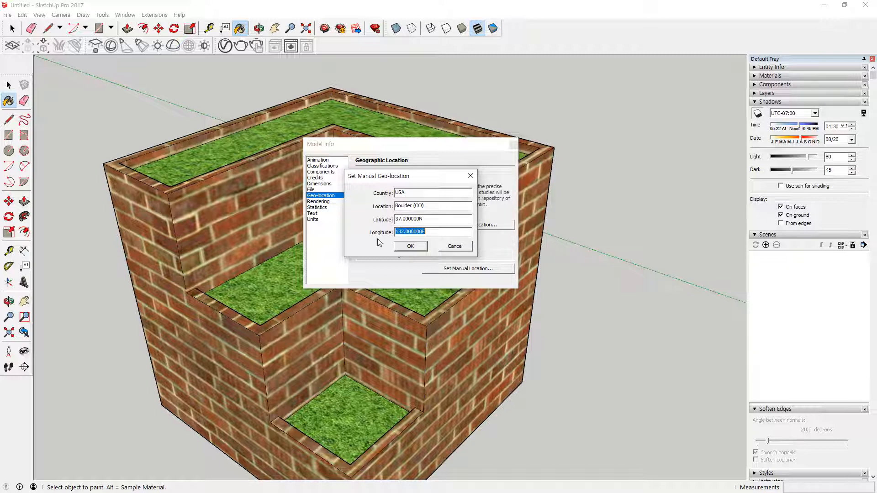
left_click(410, 246)
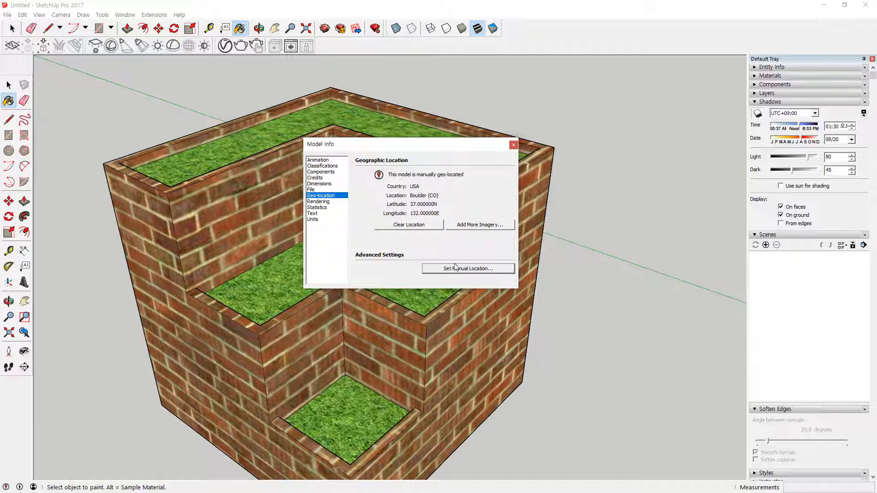
left_click(514, 144)
Display the sun shadows on the model, including the desk
mouse_move(529, 266)
middle_mouse_down()
mouse_move(561, 279)
mouse_move(343, 238)
mouse_move(304, 257)
mouse_move(255, 242)
mouse_move(524, 273)
middle_mouse_up()
left_click(758, 114)
mouse_move(406, 315)
middle_mouse_down()
mouse_move(581, 246)
mouse_move(133, 239)
mouse_move(461, 254)
middle_mouse_up()
scroll(515, 284, "down", 3)
mouse_move(514, 283)
middle_mouse_down()
mouse_move(522, 297)
mouse_move(210, 277)
mouse_move(318, 348)
middle_mouse_up()
scroll(419, 367, "up", 1)
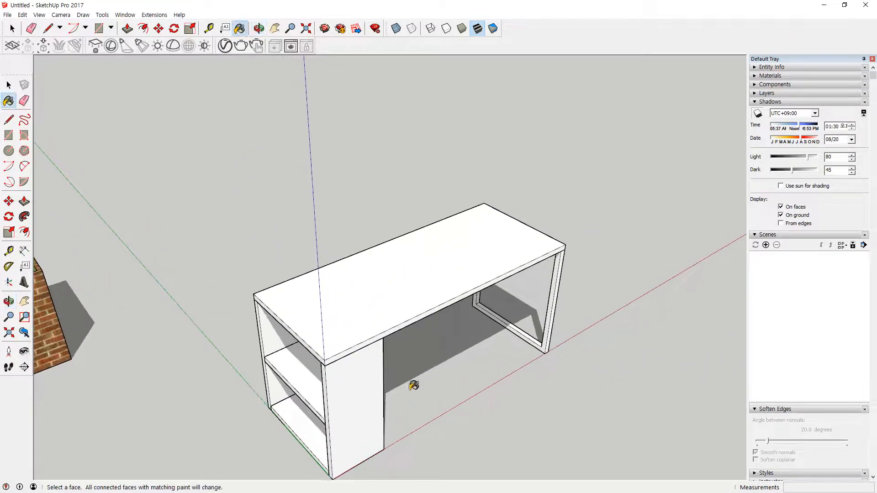
key("ctrl+2")
mouse_move(405, 456)
left_mouse_down()
mouse_move(210, 426)
mouse_move(444, 174)
mouse_move(572, 372)
mouse_move(362, 464)
mouse_move(351, 456)
left_mouse_up()
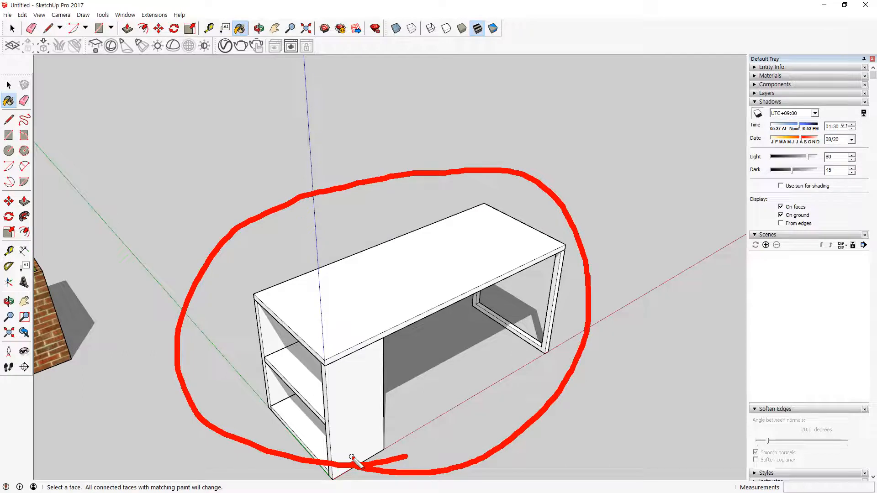
key("Escape")
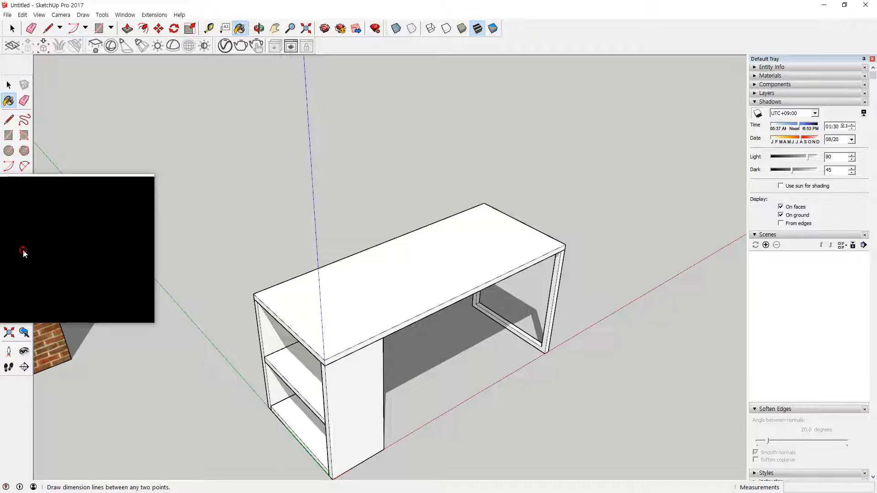
Dimension the desktop's depth along its short edge above the shelf unit, with the dimension line offset outward
left_click(23, 250)
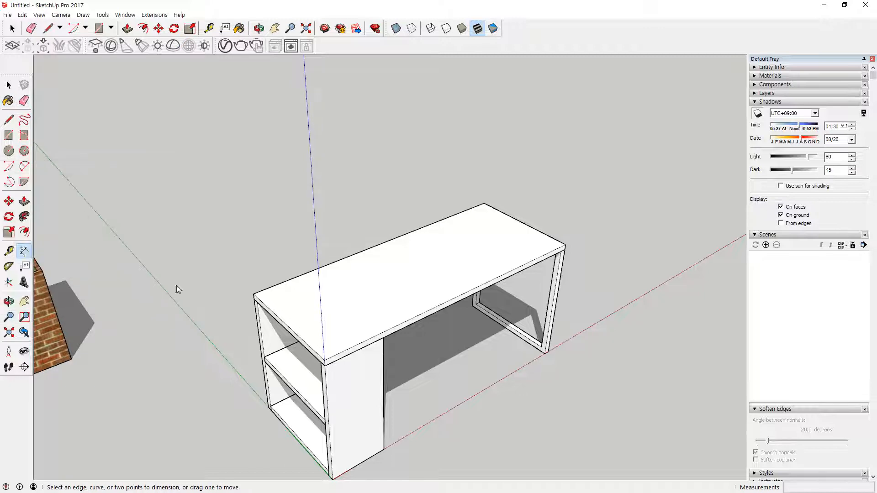
left_click(324, 360)
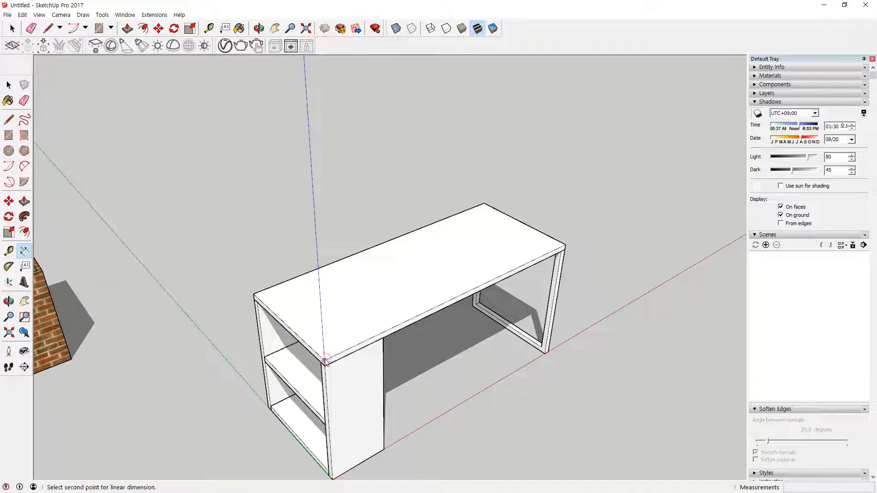
left_click(253, 293)
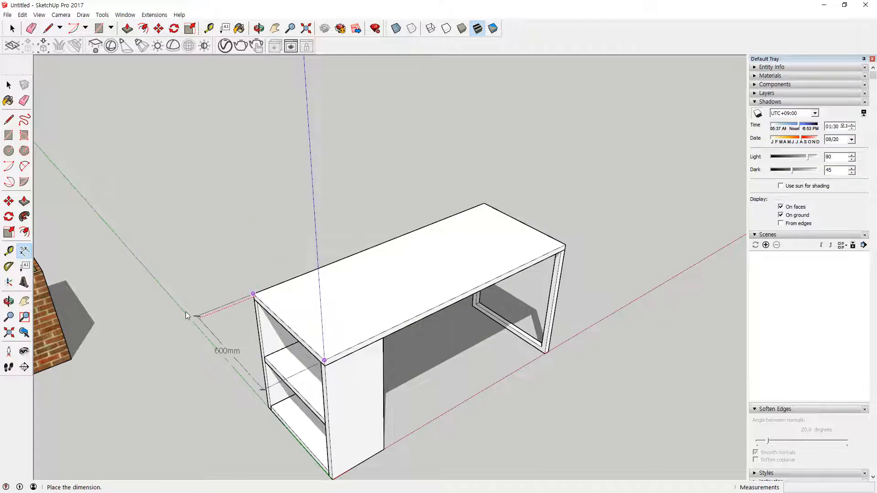
left_click(216, 303)
Dimension the height of the shelf unit's front side panel and the desktop's thickness above it, on one aligned dimension line
scroll(277, 409, "up", 3)
middle_click_drag(323, 428, 386, 454)
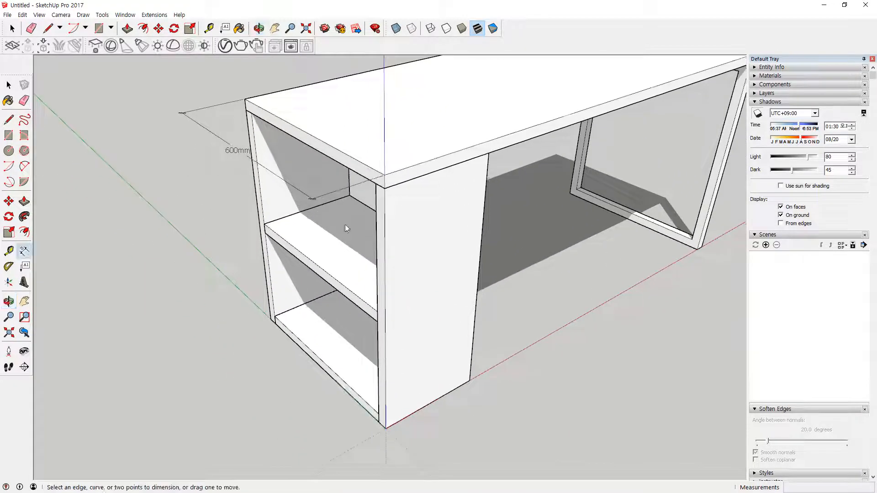
left_click(385, 428)
left_click(384, 187)
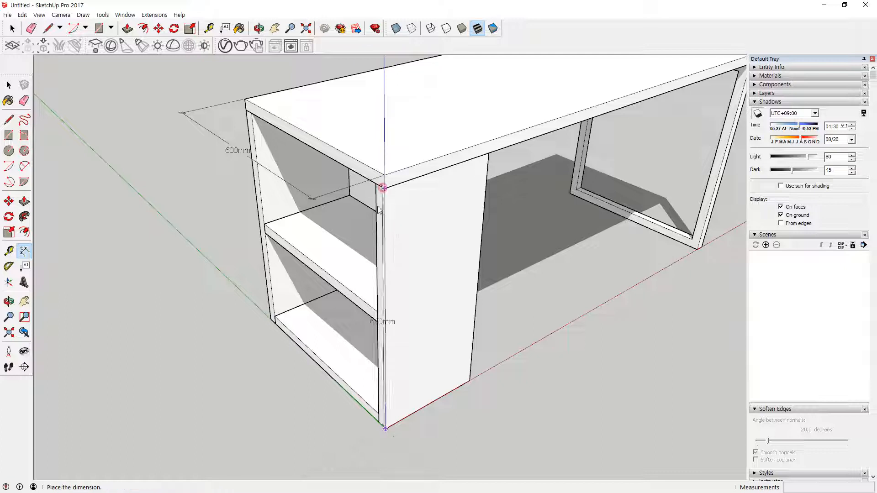
left_click(318, 223)
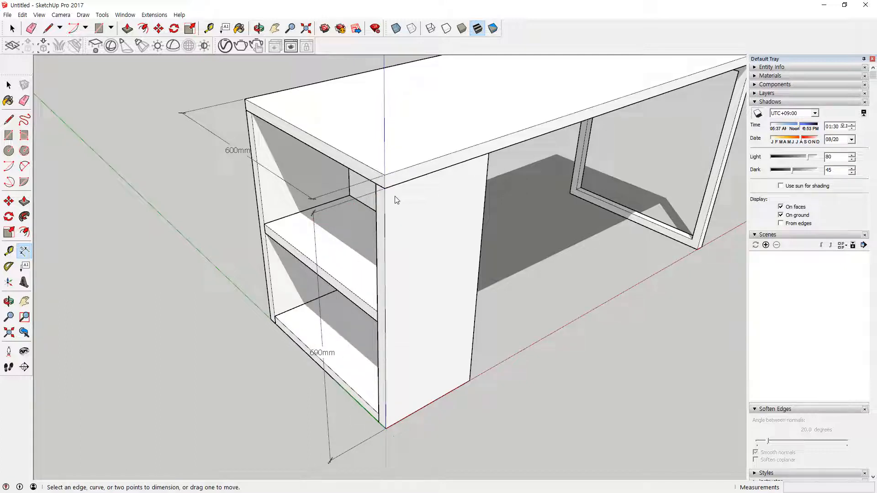
left_click(384, 175)
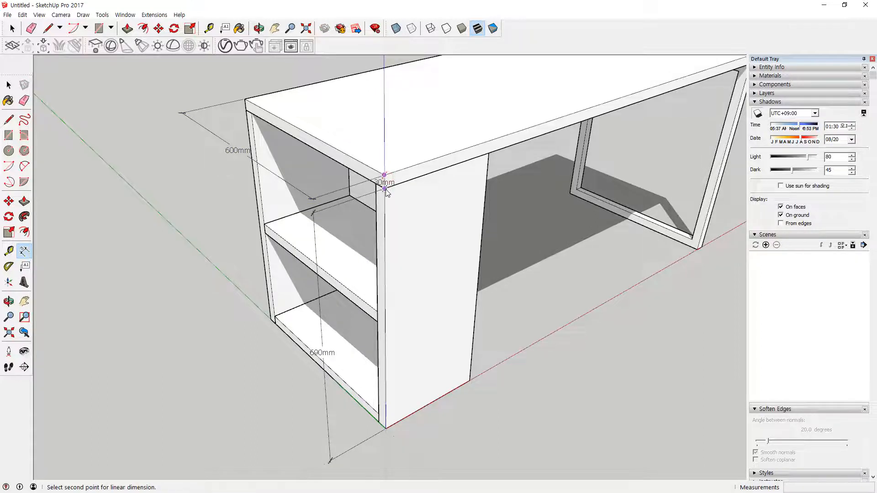
left_click(384, 188)
left_click(315, 232)
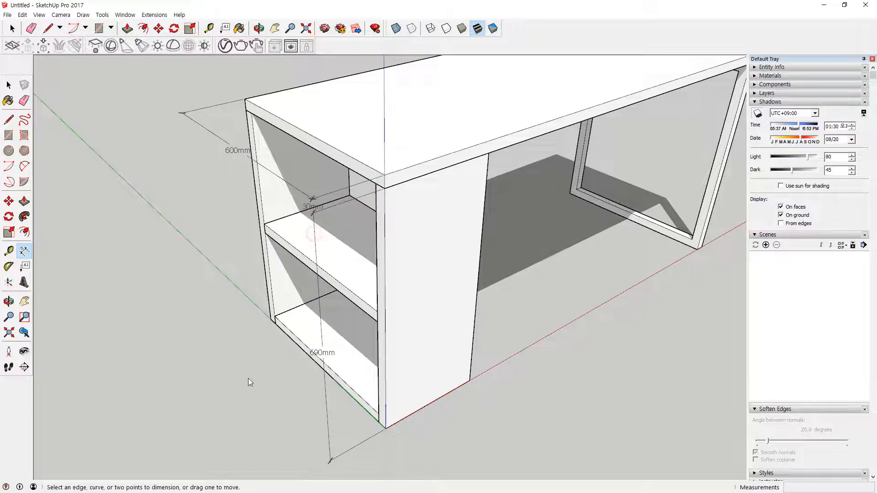
Dimension both side panel thicknesses and the bottom board's length between them along the base of the shelf unit
left_click(386, 428)
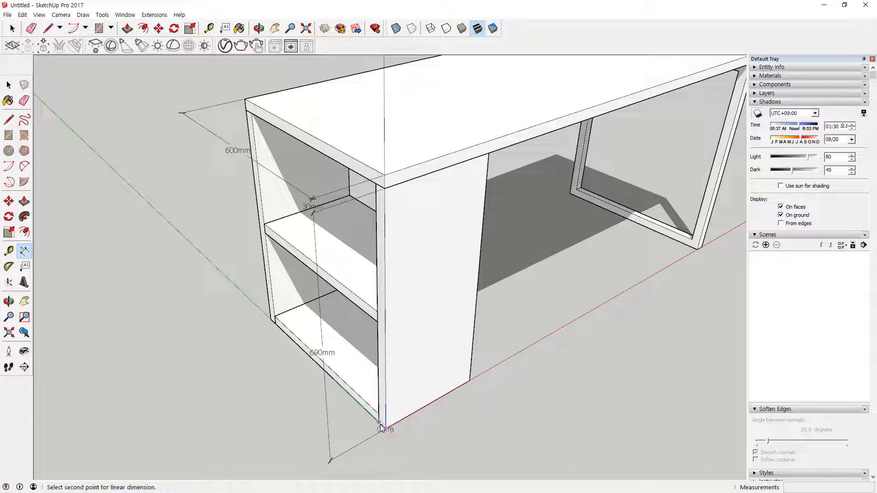
left_click(379, 422)
left_click(336, 462)
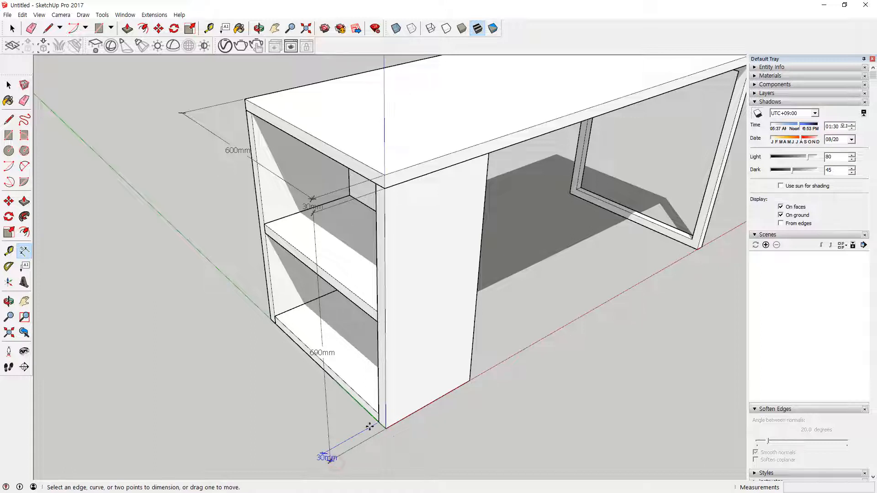
left_click(378, 422)
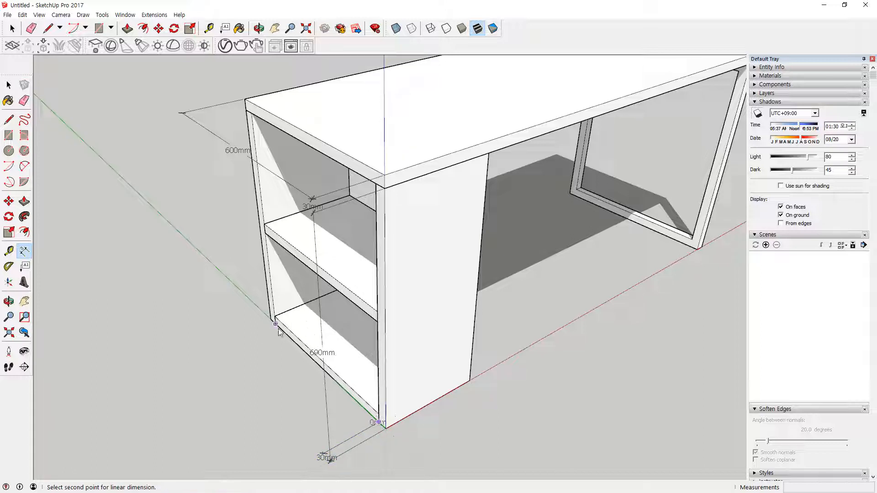
left_click(275, 323)
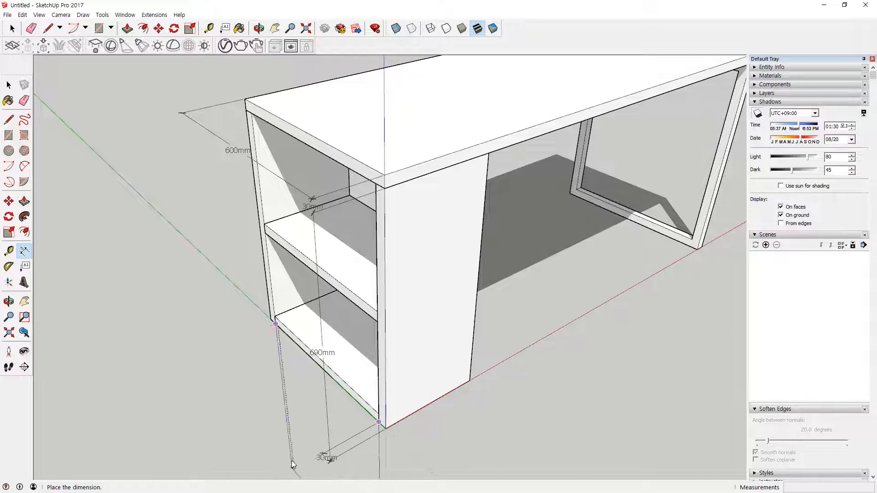
left_click(242, 360)
left_click(275, 323)
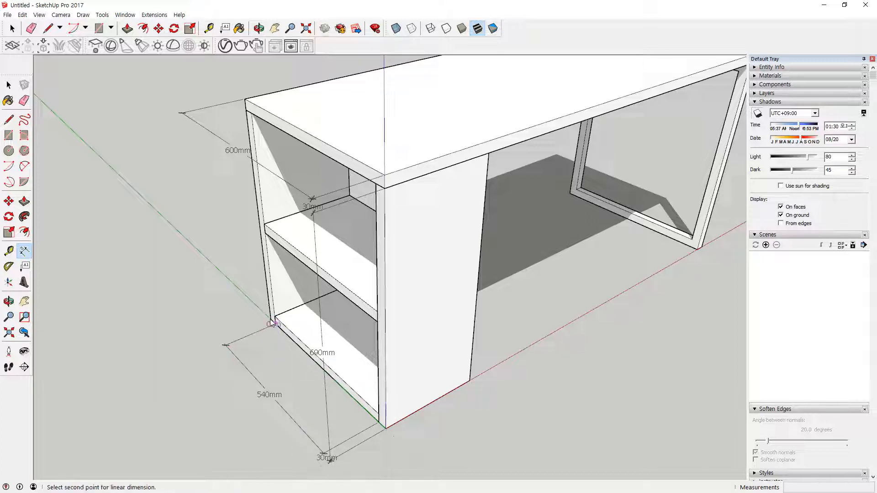
left_click(271, 319)
left_click(232, 356)
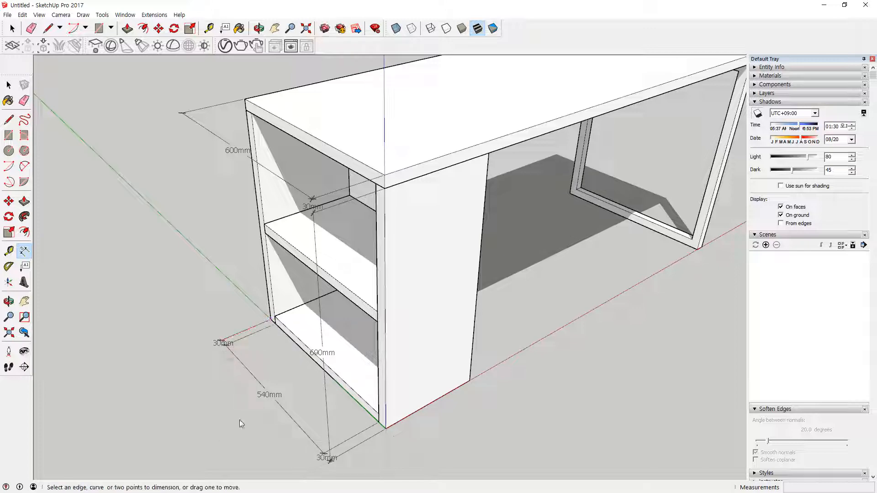
Dimension the height of the open leg frame at the desk's far end, from the floor to the desktop's underside
middle_click_drag(270, 357, 476, 231)
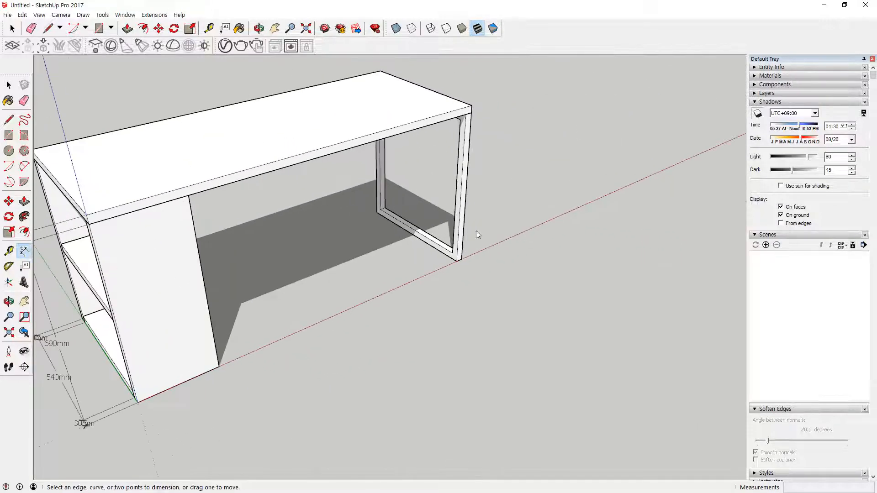
scroll(475, 232, "up", 3)
middle_click_drag(463, 153, 448, 196, "shift")
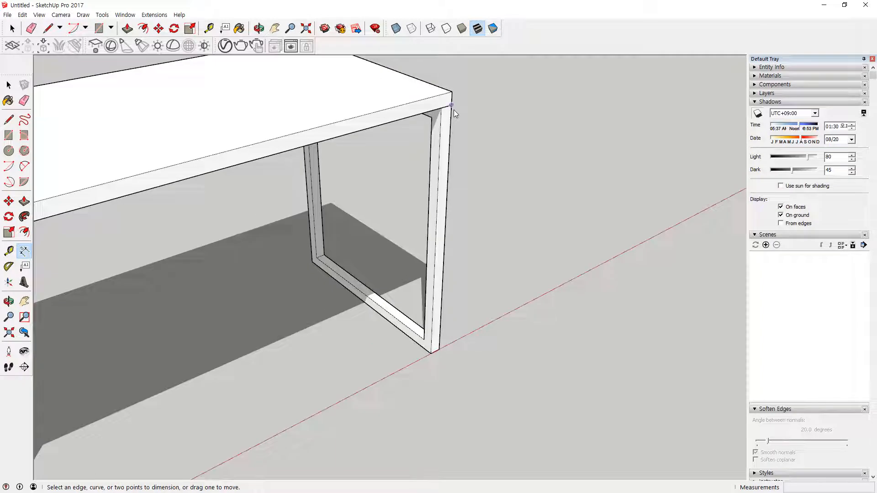
left_click(452, 107)
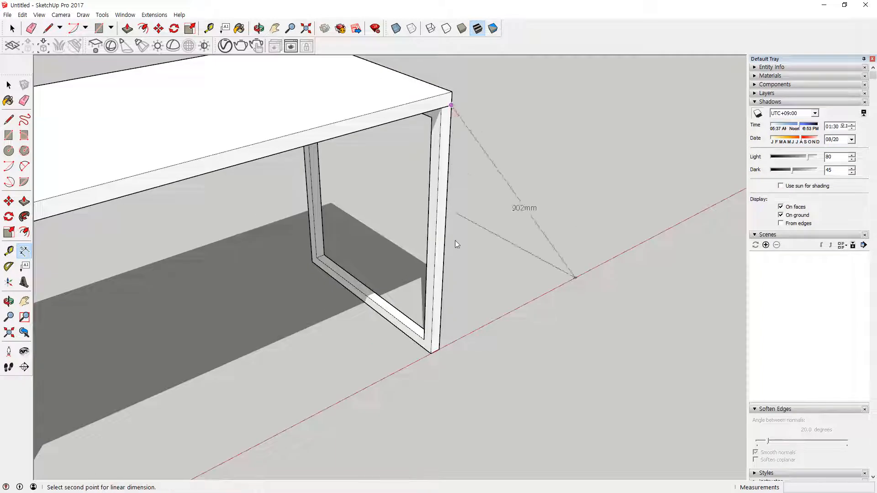
left_click(439, 350)
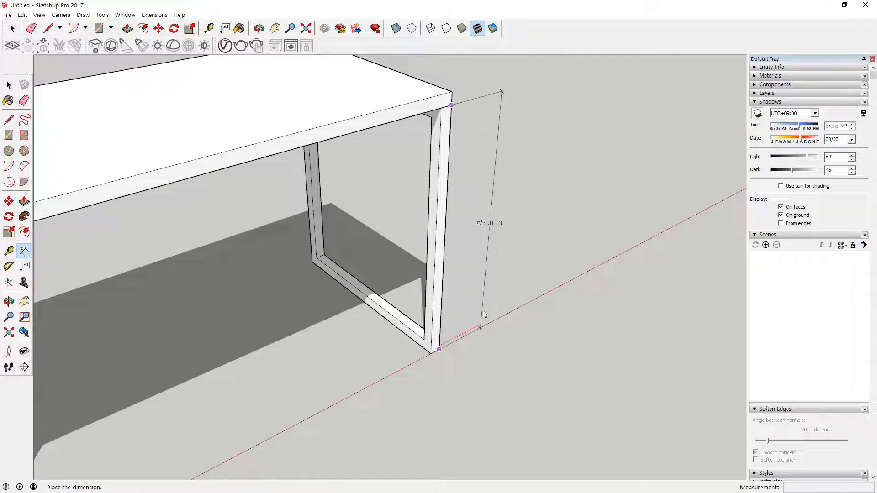
left_click(482, 310)
Dimension the desktop's thickness at the leg-frame corner, aligned with the frame's height dimension
scroll(409, 284, "down", 3)
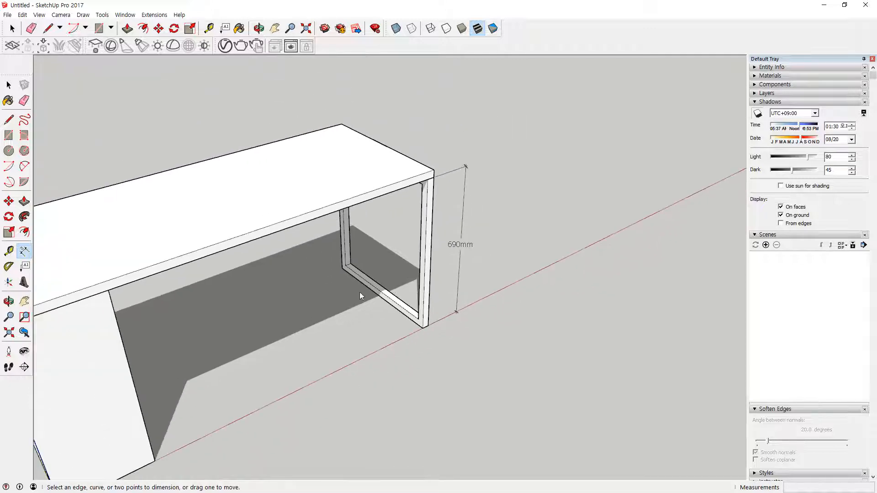
middle_click_drag(360, 292, 425, 261, "shift")
scroll(524, 121, "up", 2)
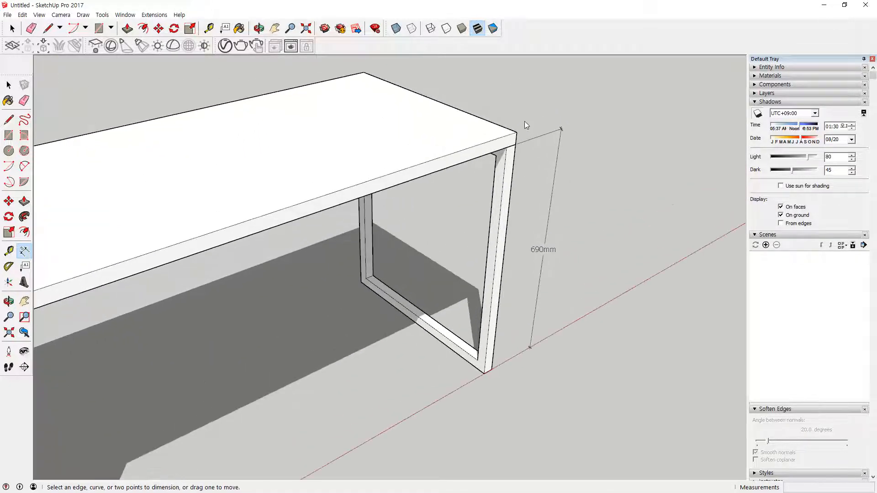
scroll(523, 128, "up", 3)
left_click(504, 172)
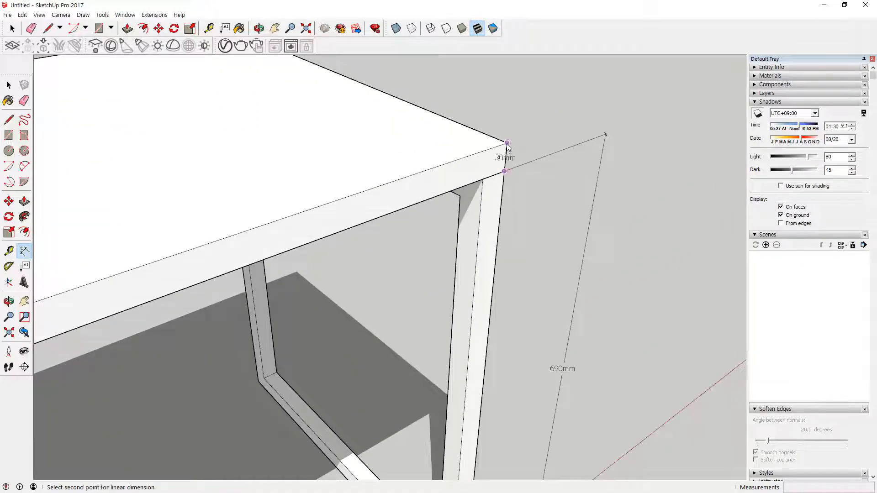
left_click(506, 143)
left_click(603, 142)
Dimension the shelf unit's width along the red axis at floor level
scroll(561, 190, "down", 6)
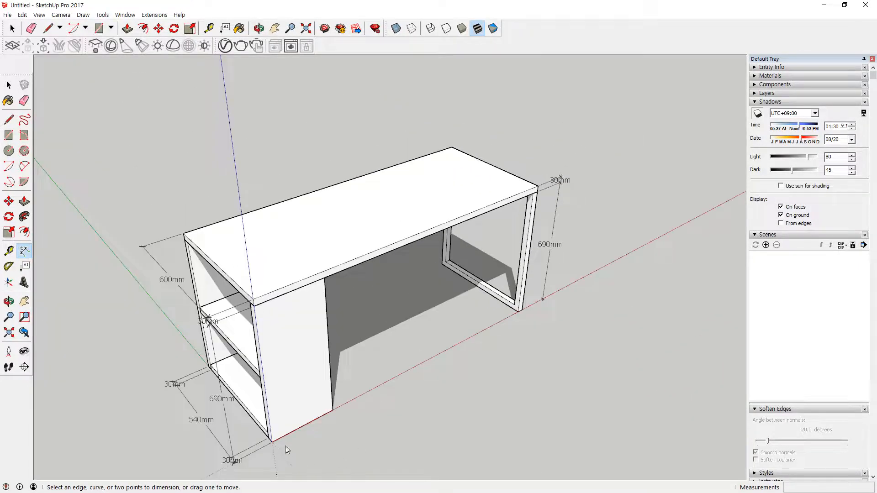
left_click(273, 442)
left_click(332, 410)
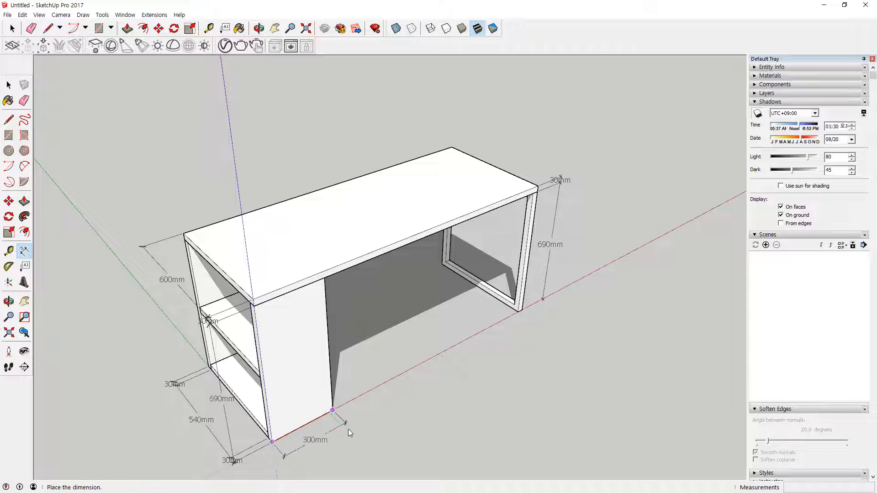
left_click(360, 432)
scroll(525, 307, "up", 5)
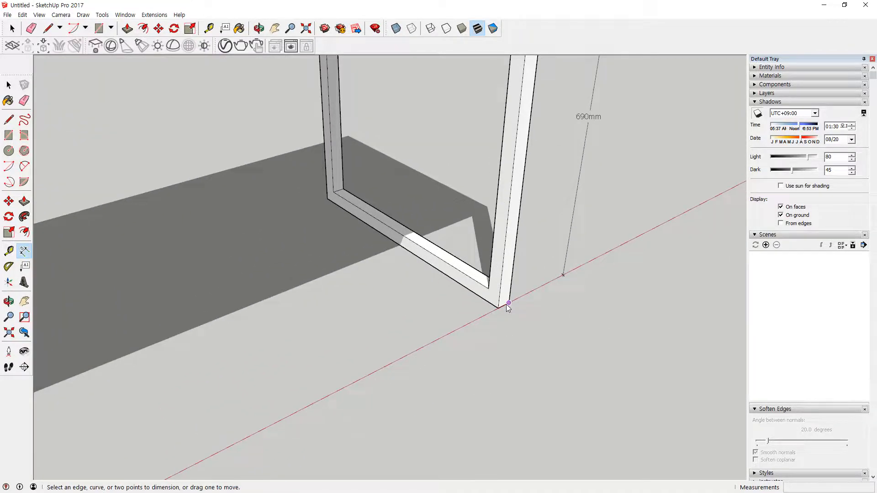
Dimension the leg frame's thickness at its floor corner on the red axis, placing the dimension outward from the desk
left_click(508, 304)
left_click(498, 308)
scroll(561, 348, "down", 8)
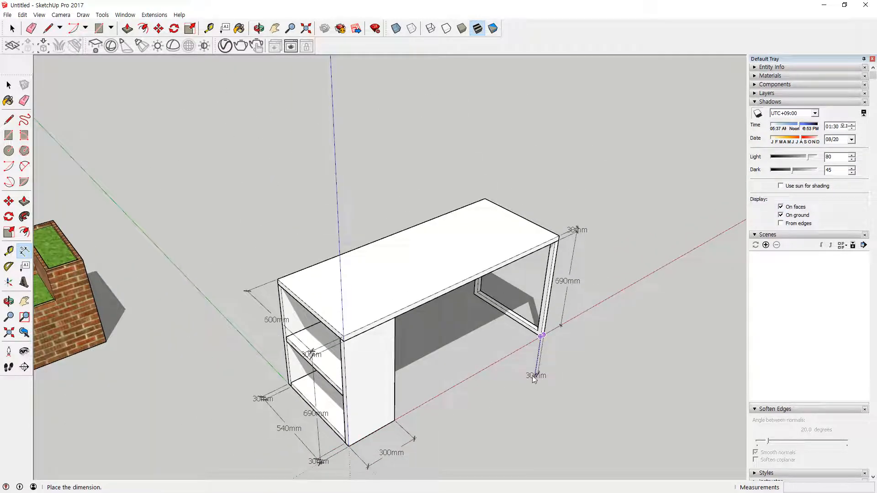
left_click(563, 350)
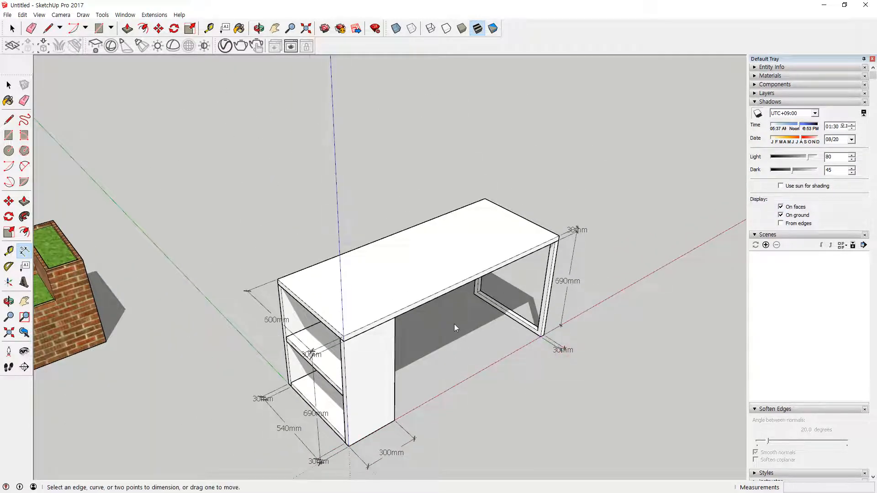
Attach a leader text label to the desktop's top face, keeping its default area text
mouse_move(453, 324)
middle_mouse_down()
mouse_move(452, 347)
mouse_move(433, 327)
mouse_move(452, 354)
mouse_move(454, 388)
mouse_move(454, 238)
middle_mouse_up()
left_click_drag(446, 213, 457, 225, "shift")
middle_click_drag(457, 225, 463, 232, "shift")
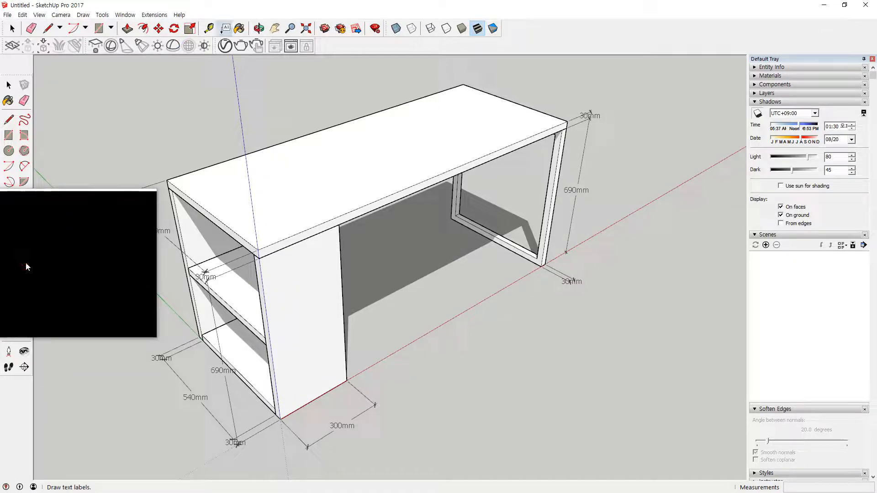
left_click(26, 266)
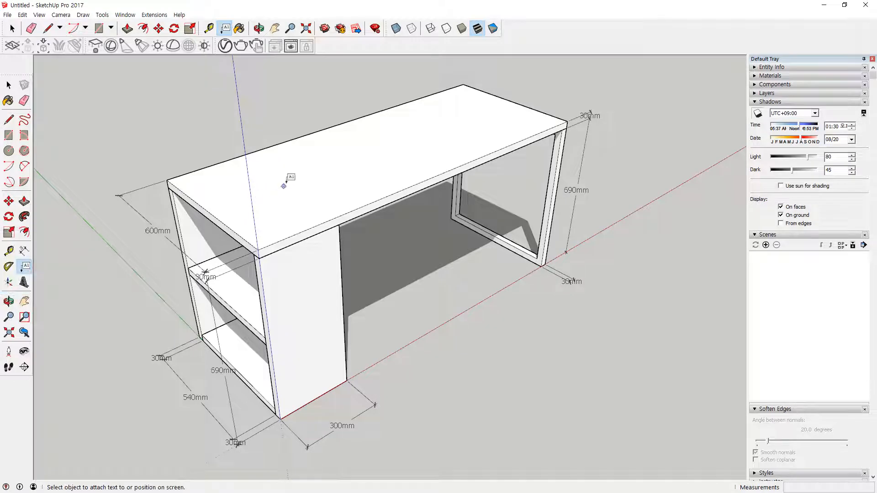
left_click(307, 174)
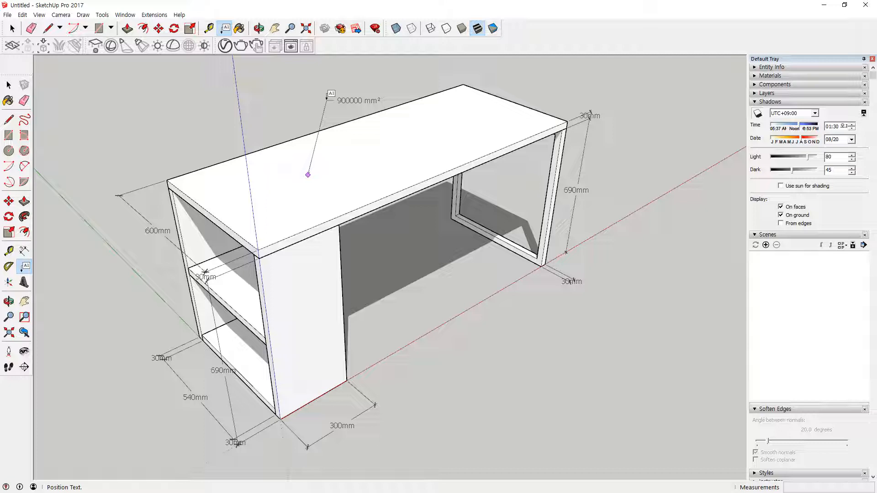
left_click(327, 99)
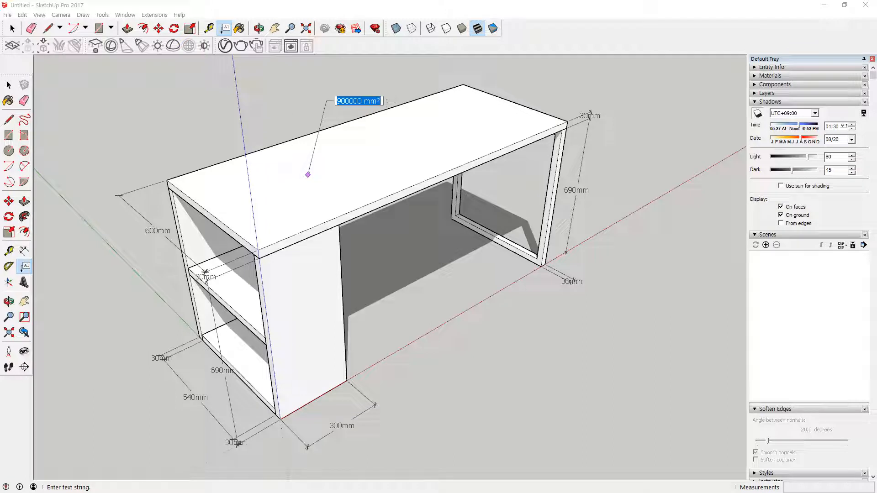
left_click(445, 4)
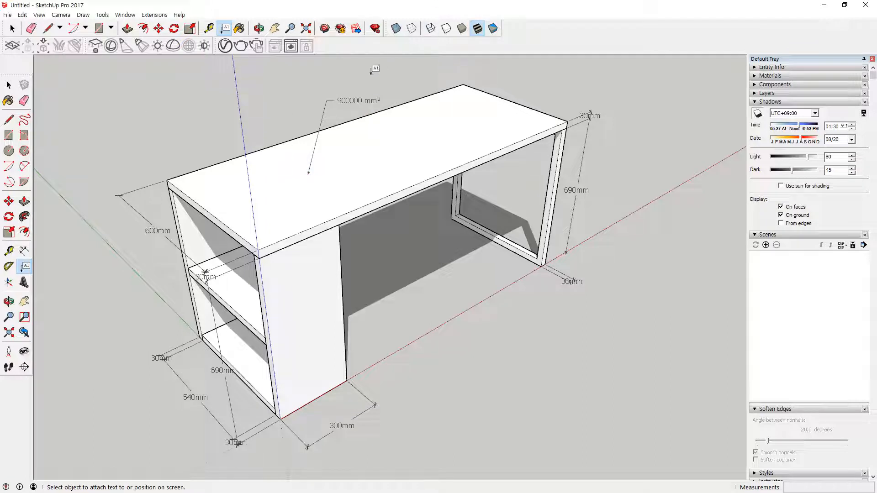
key("space")
double_click(352, 103)
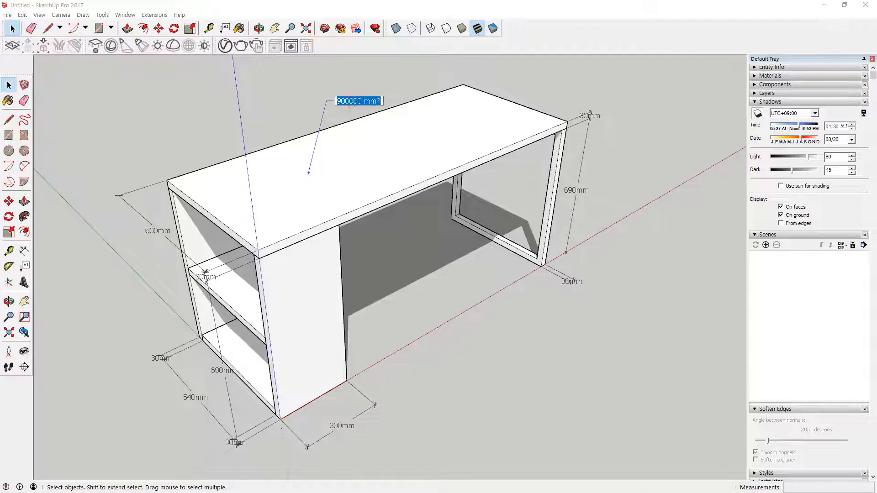
type("MDF")
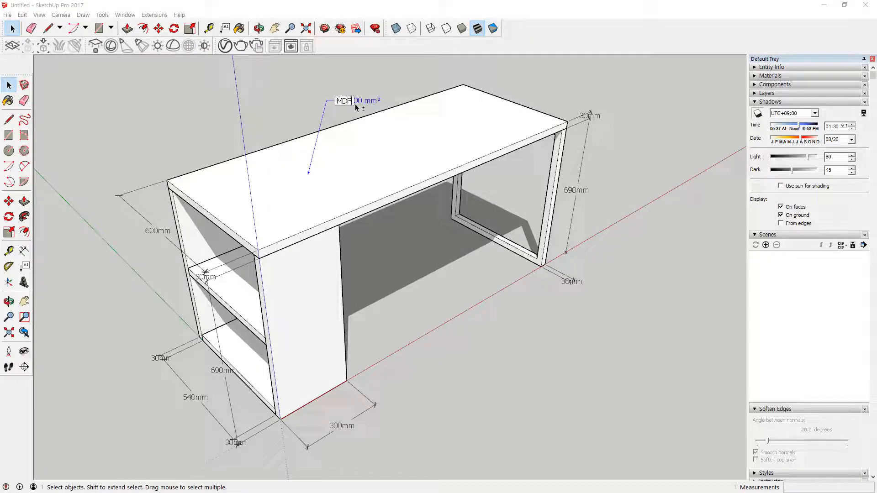
type(" 1")
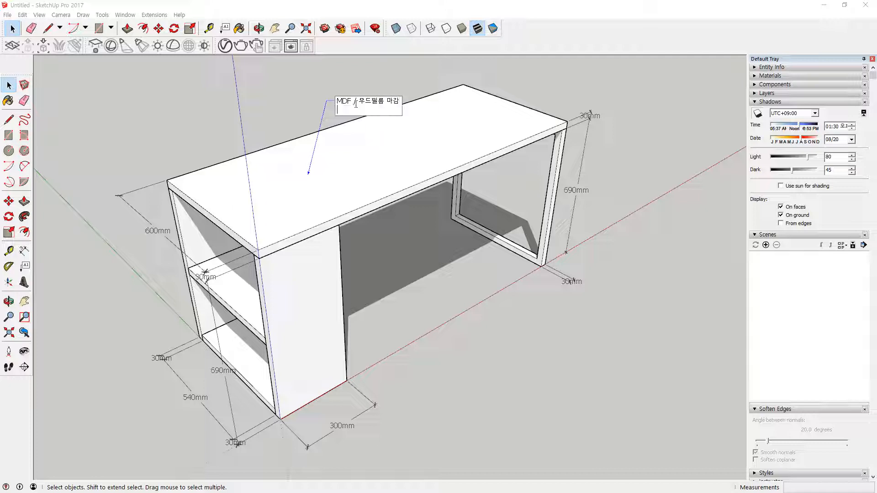
key("Escape")
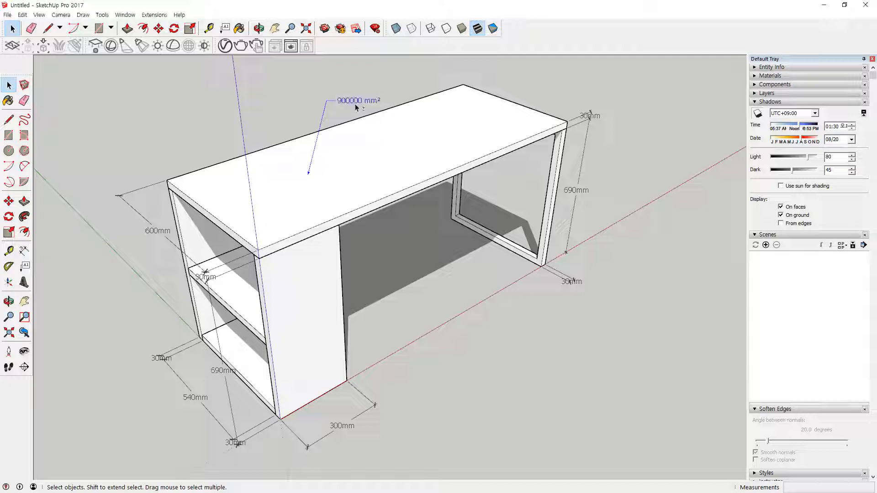
Change the desktop label's text to "MDF / 우드필름 마감"
double_click(355, 101)
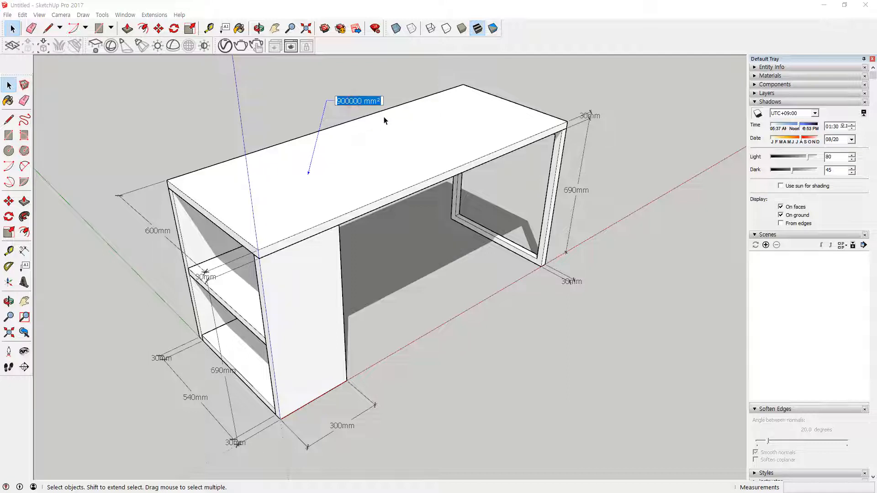
type("MDF / ")
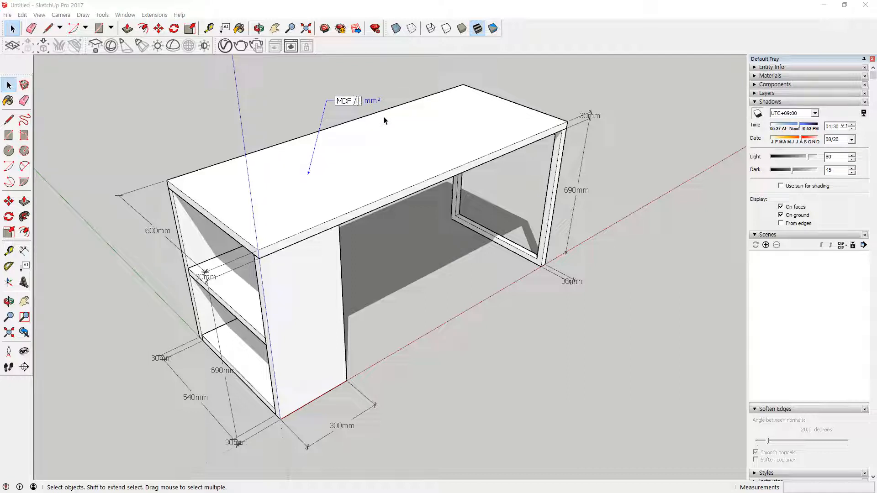
type("ㅇ")
left_click(415, 87)
Place filled, extruded 3D text "MDF", 254 mm high and 25 mm deep, on the shelf unit's outer side panel below the desktop
scroll(369, 112, "up", 1)
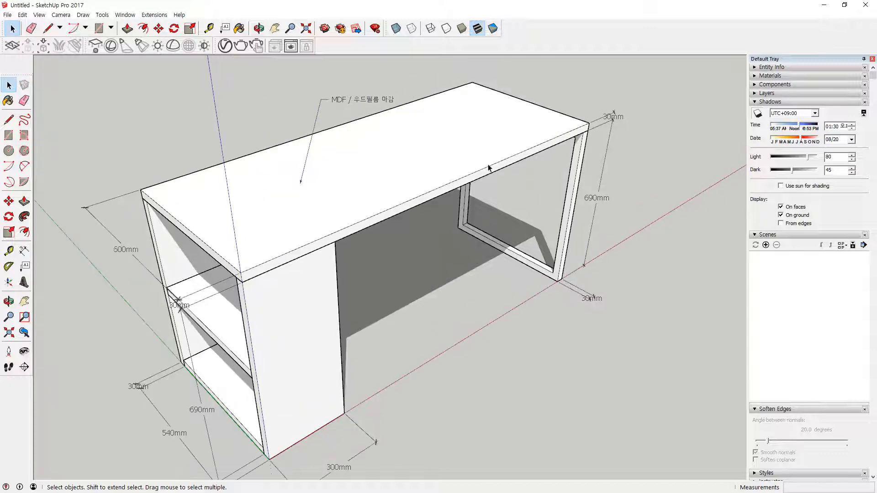
middle_click_drag(488, 168, 454, 165)
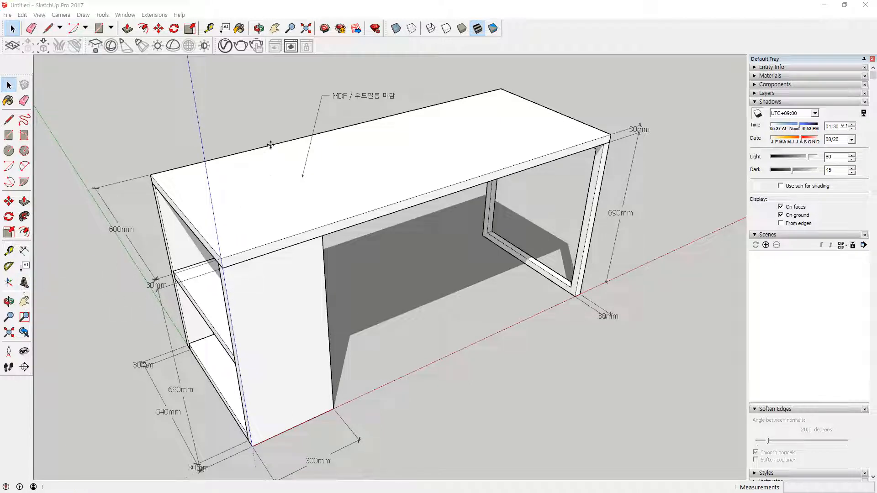
key("shift+t")
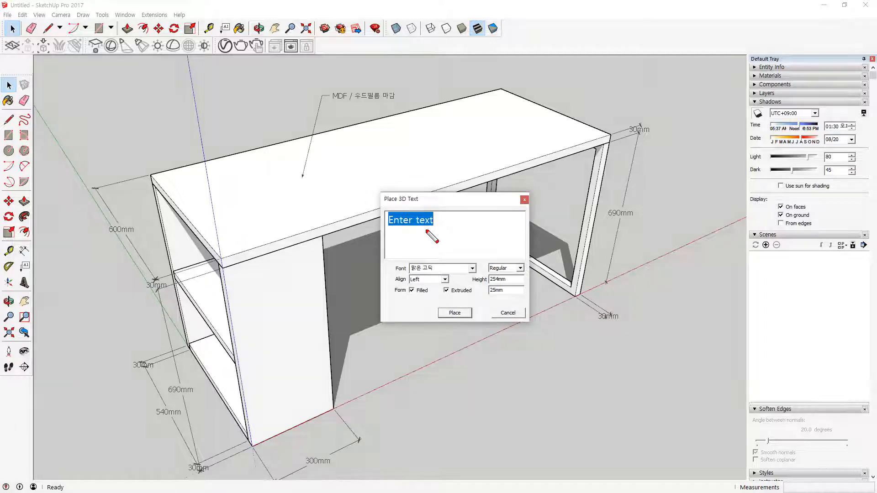
mouse_move(427, 243)
left_mouse_down()
mouse_move(402, 195)
mouse_move(438, 256)
mouse_move(430, 271)
left_mouse_up()
mouse_move(502, 291)
left_mouse_down()
mouse_move(490, 287)
mouse_move(502, 301)
left_mouse_up()
key("Delete")
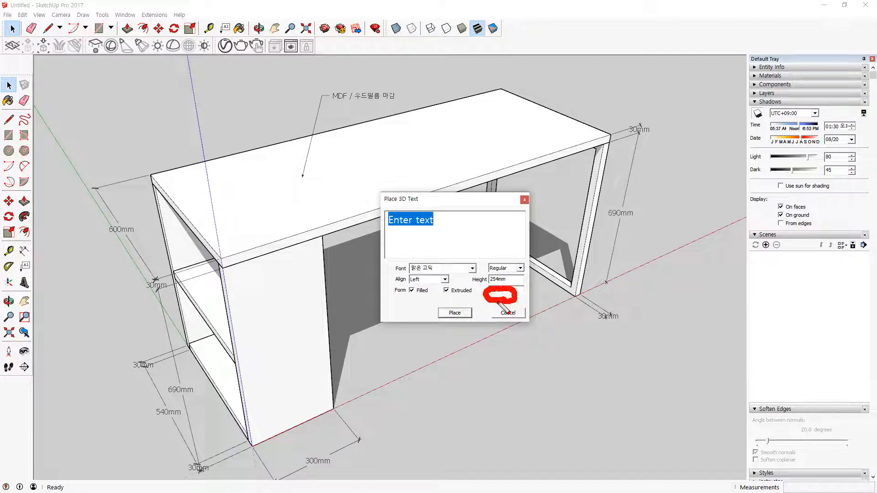
mouse_move(413, 280)
left_mouse_down()
mouse_move(411, 289)
mouse_move(425, 286)
left_mouse_up()
key("Escape")
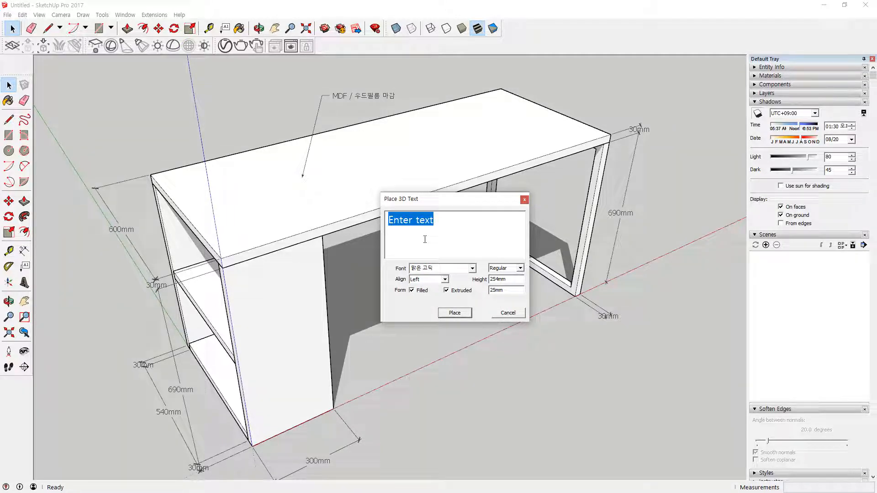
type("MDF")
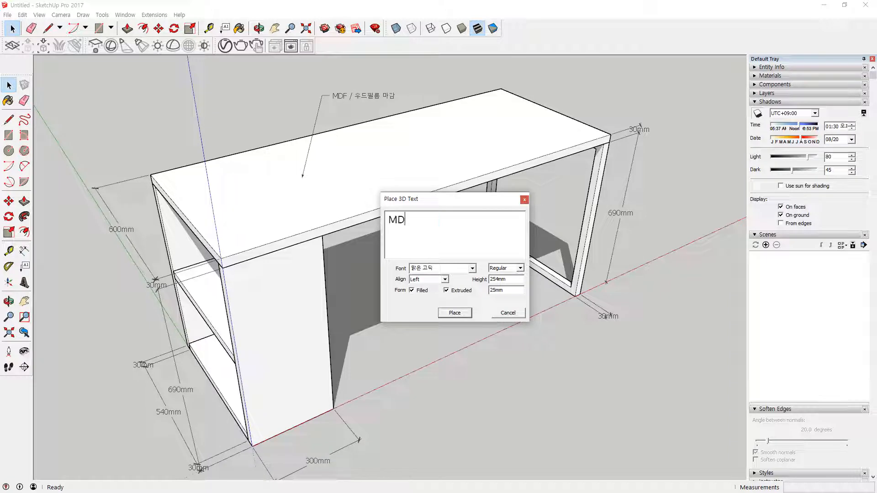
left_click(458, 313)
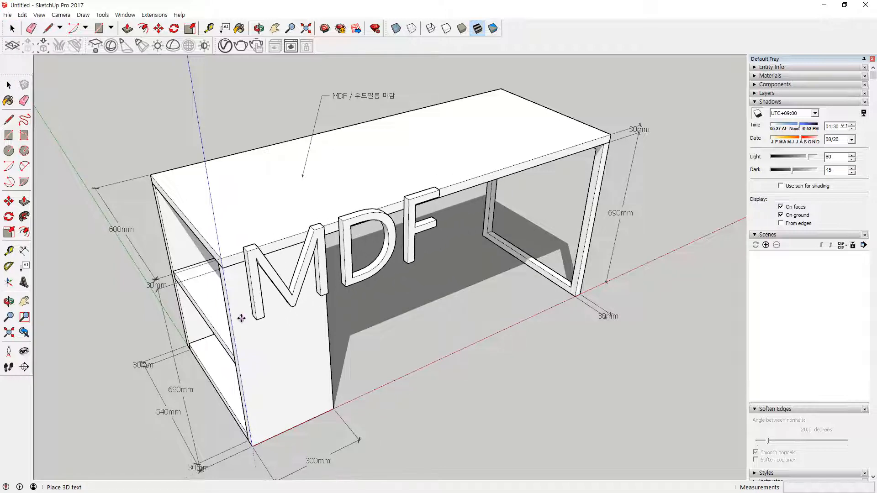
middle_click_drag(241, 309, 239, 290)
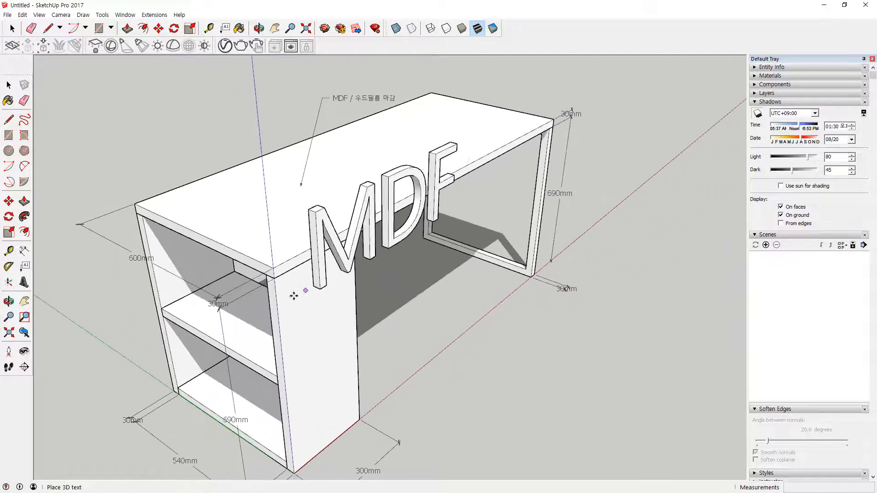
left_click(290, 328)
Stretch the "MDF" 3D text's depth outward from the side panel with the Scale tool
middle_click_drag(290, 328, 316, 344)
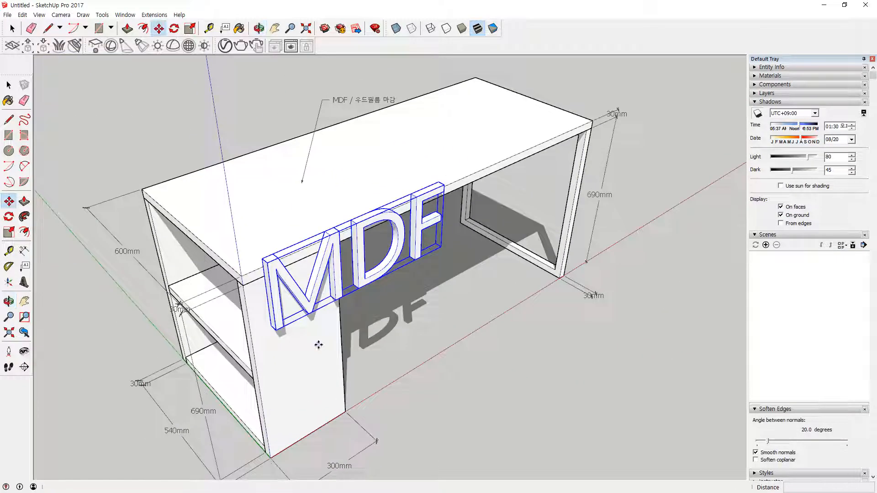
left_click(10, 233)
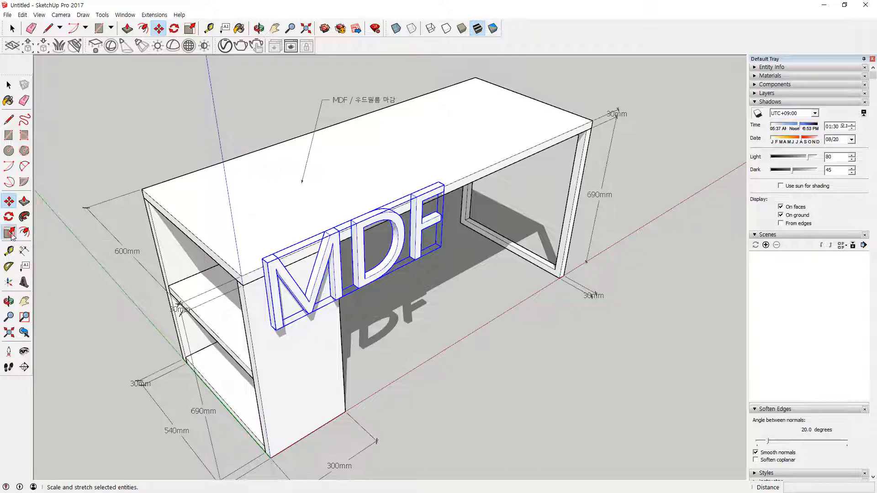
scroll(363, 257, "up", 4)
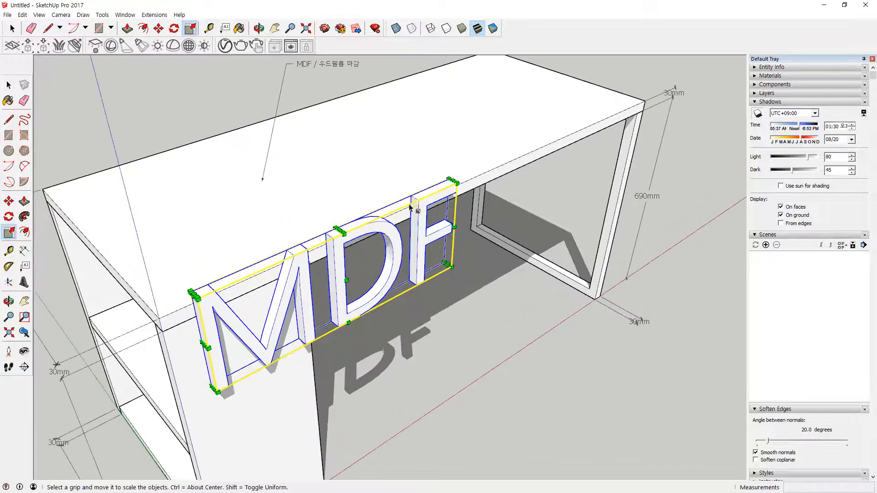
middle_click_drag(329, 300, 65, 292)
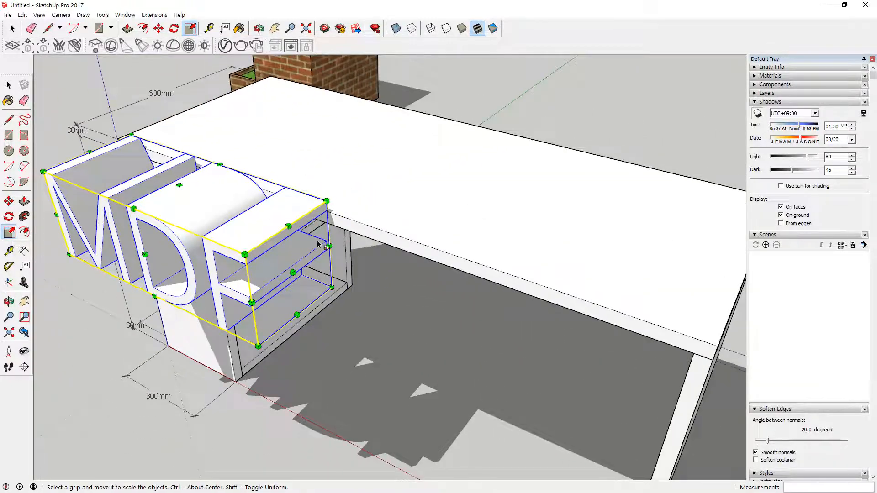
Scale the "MDF" 3D text down uniformly from a front corner, to a factor of about 0.72
mouse_move(259, 355)
left_mouse_down()
mouse_move(231, 256)
mouse_move(368, 242)
mouse_move(286, 343)
left_mouse_up()
key("Escape")
mouse_move(283, 354)
middle_mouse_down()
mouse_move(225, 274)
mouse_move(232, 286)
mouse_move(530, 251)
middle_mouse_up()
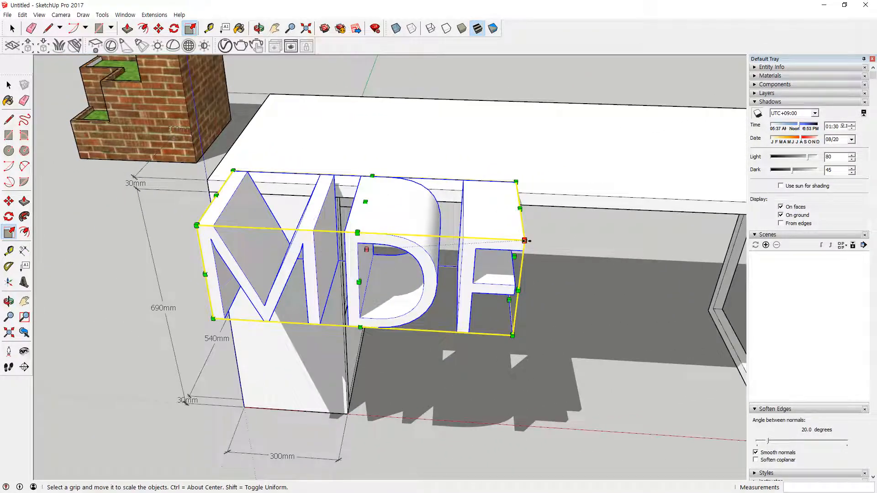
mouse_move(536, 261)
left_mouse_down()
mouse_move(541, 243)
mouse_move(526, 238)
left_mouse_up()
key("Escape")
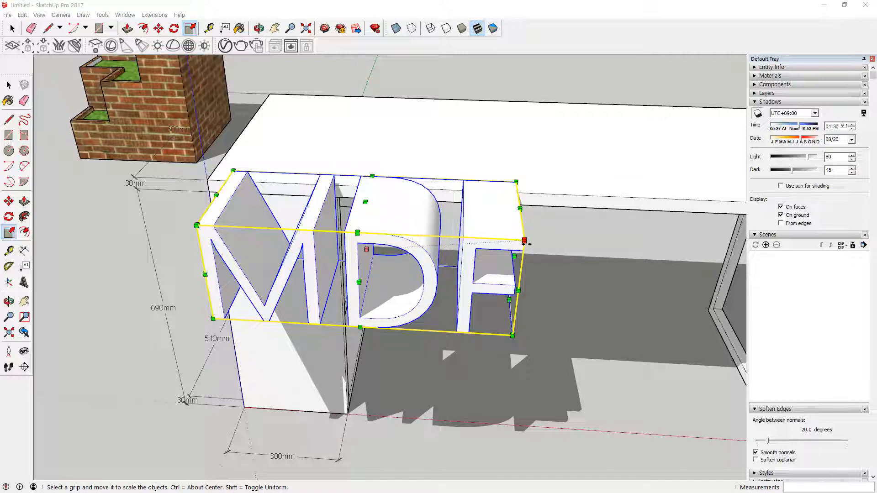
left_click_drag(524, 240, 464, 244)
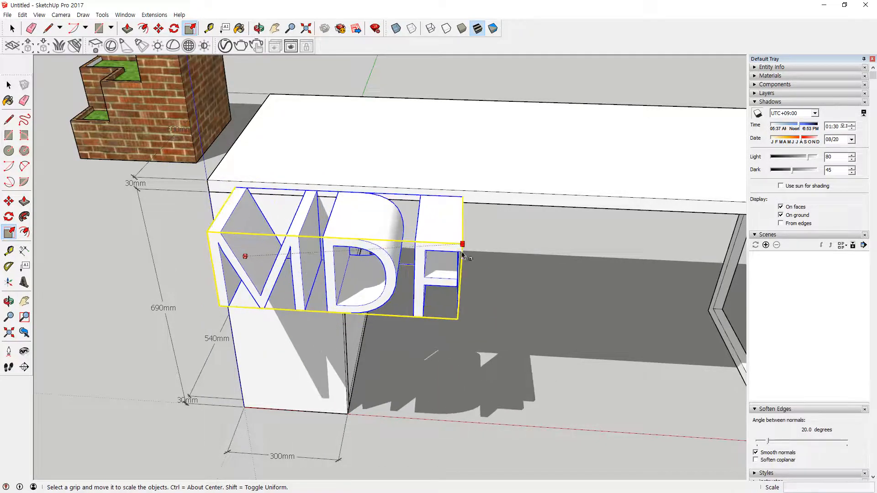
key("Escape")
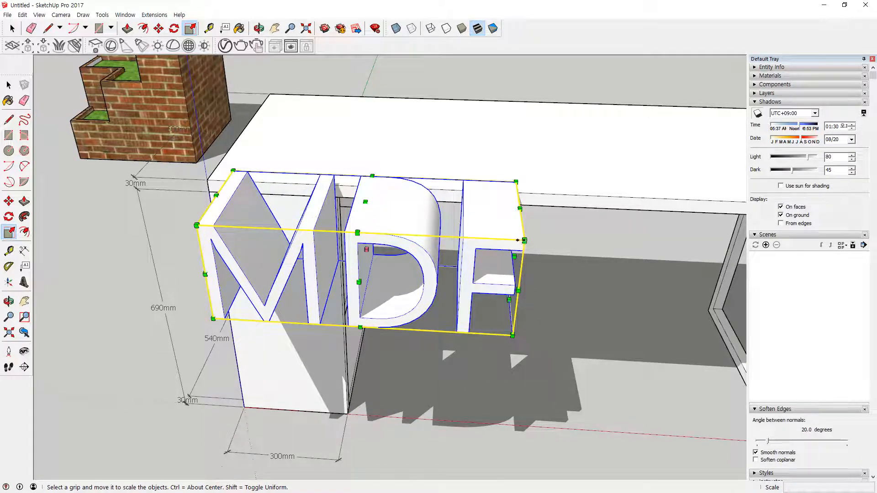
left_click_drag(521, 241, 428, 261)
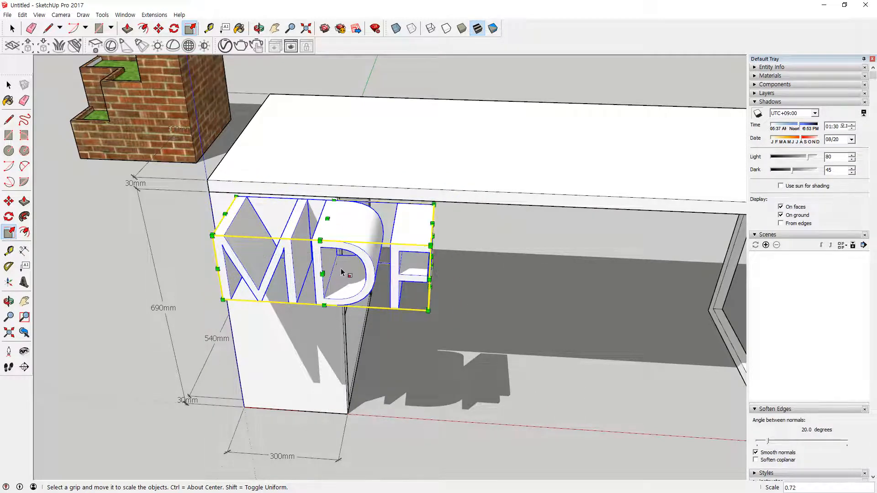
scroll(350, 238, "up", 2)
middle_click_drag(451, 223, 376, 249)
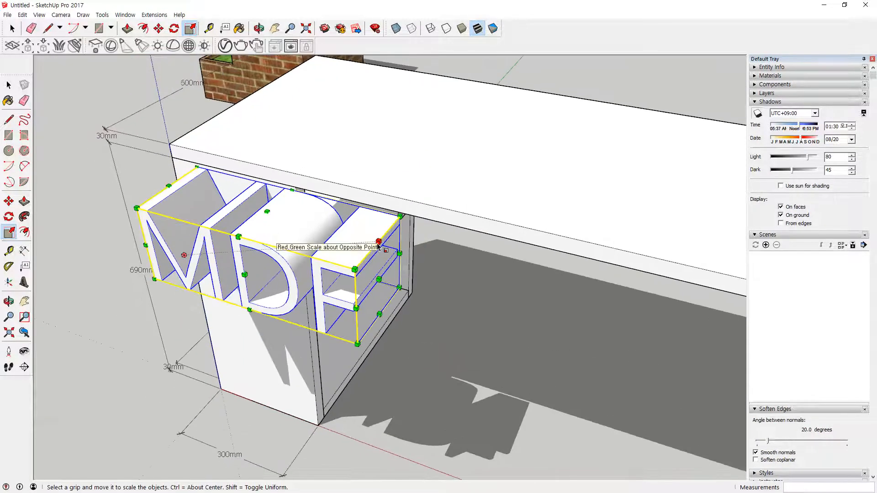
left_click_drag(379, 244, 278, 232)
key("Escape")
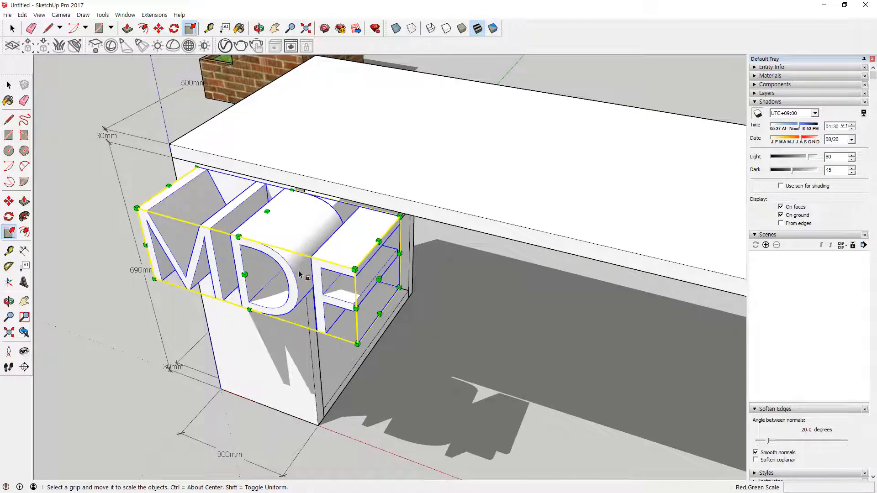
left_click_drag(380, 280, 419, 289)
key("Escape")
Flatten the "MDF" 3D text by scaling only its depth toward the side panel, to a factor of about 0.16
left_click_drag(244, 275, 286, 279)
scroll(285, 280, "up", 3)
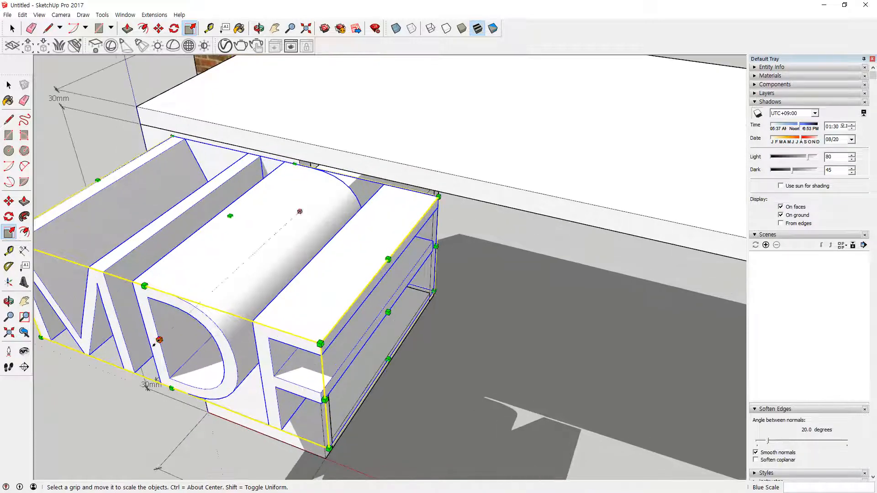
middle_click_drag(298, 211, 473, 326)
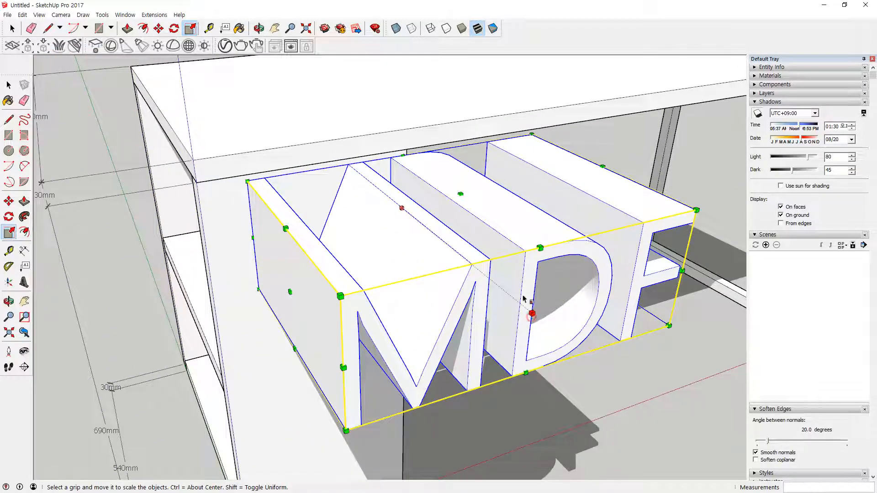
left_click_drag(532, 314, 427, 211)
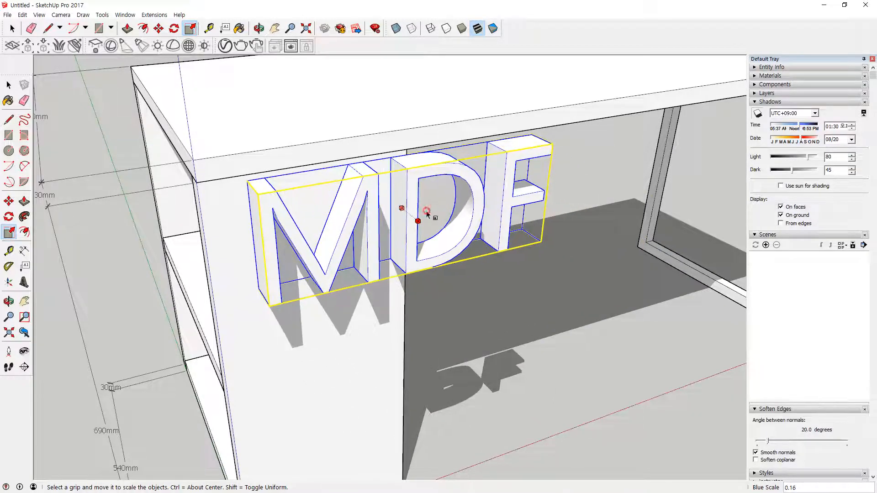
Flatten the "MDF" 3D text further by scaling only its depth toward the side panel, to a factor of 0.50
left_click_drag(554, 146, 380, 204)
scroll(332, 272, "up", 2)
scroll(314, 236, "up", 2)
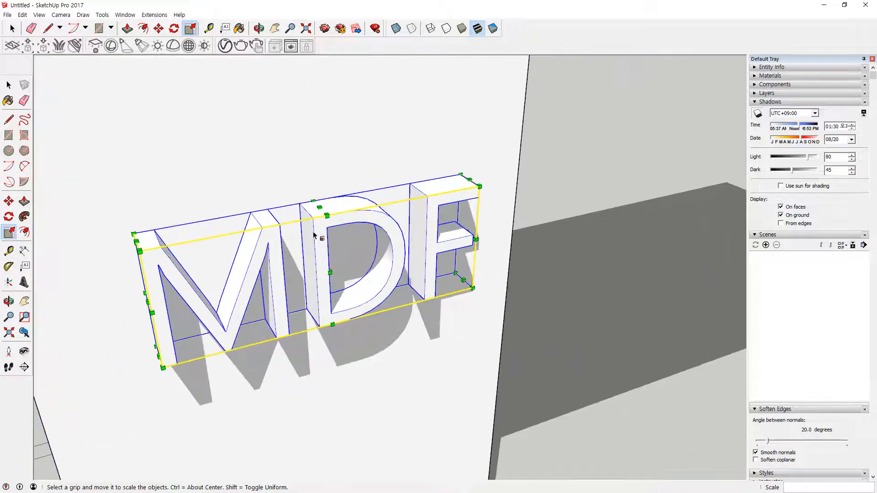
scroll(329, 273, "up", 3)
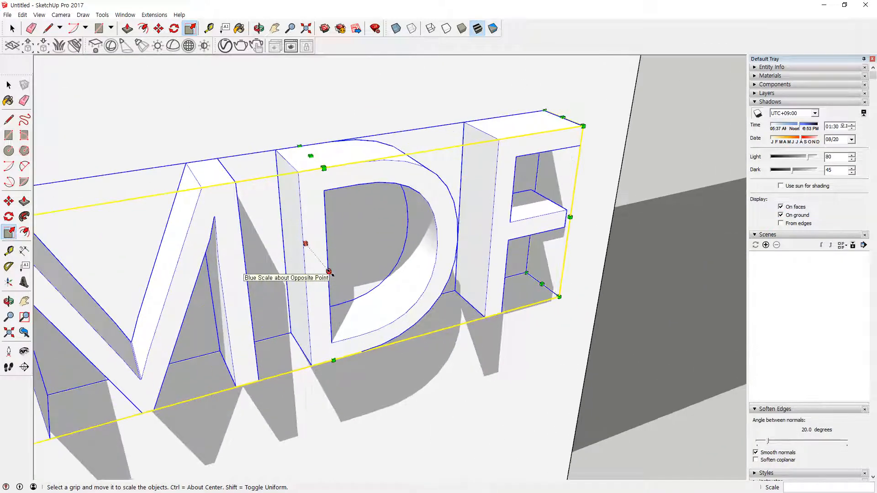
left_click_drag(330, 272, 316, 256)
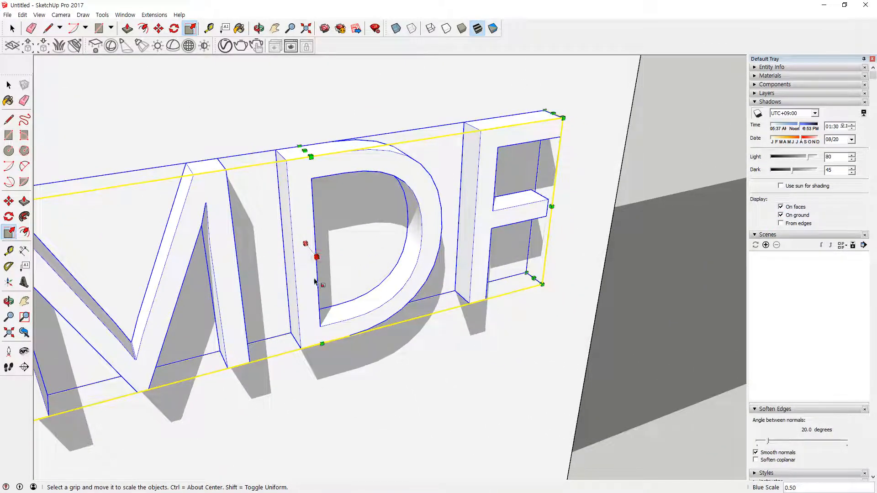
Move the "MDF" 3D text about 79 mm up the side panel, closer to the desktop's underside, and deselect it
scroll(307, 289, "down", 3)
scroll(319, 288, "down", 2)
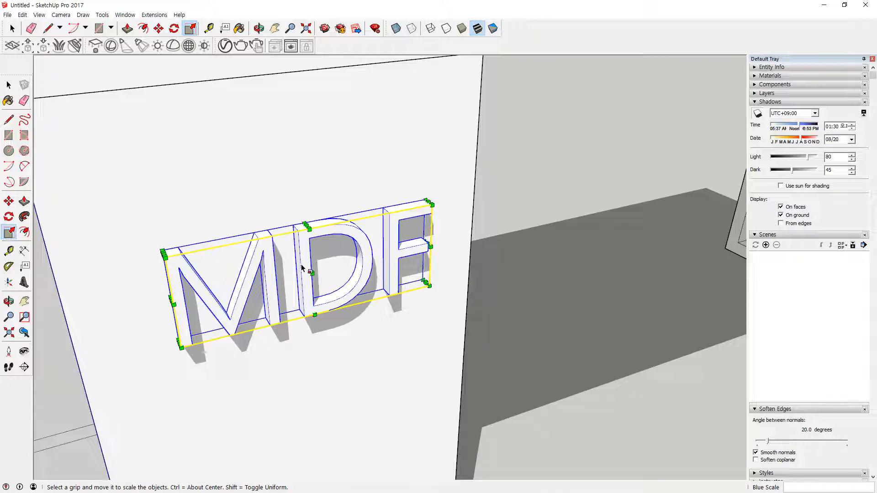
key("m")
left_click(309, 249)
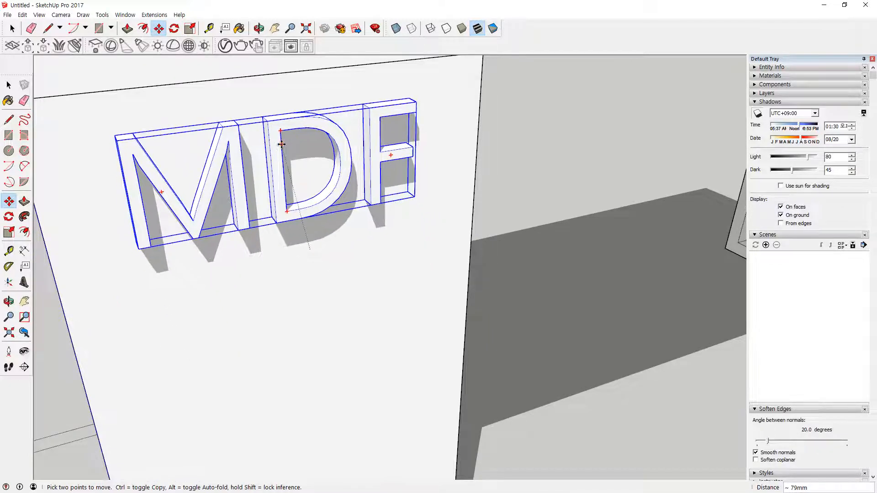
middle_click_drag(281, 144, 427, 268)
key("space")
left_click(652, 365)
Delete the entire desk model with its dimensions and labels to empty the workspace
scroll(595, 318, "down", 4)
scroll(595, 317, "down", 3)
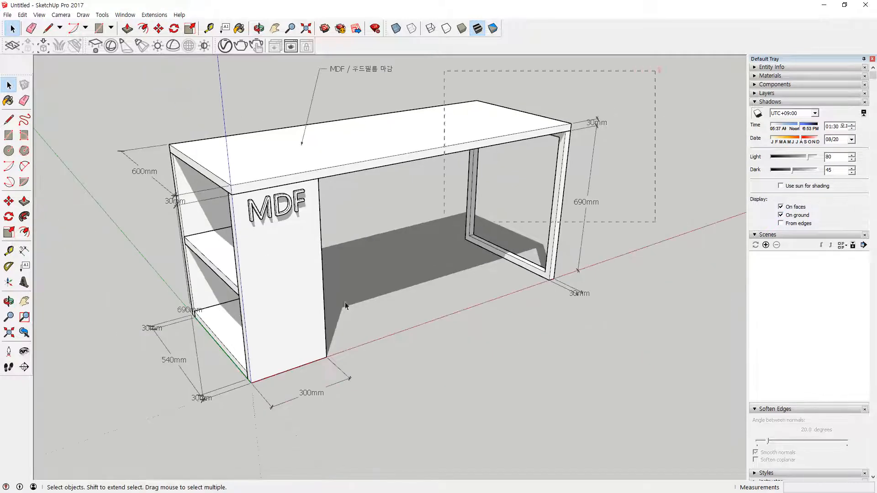
key("ctrl+a")
key("Delete")
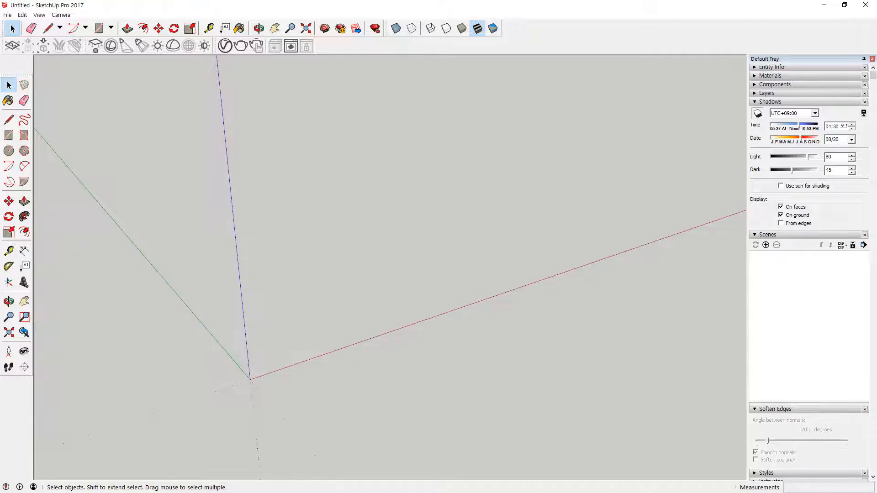
Switch to the browser page 창문그리기, examine the dimensioned window drawings, and return to the empty SketchUp model
key("alt+Tab")
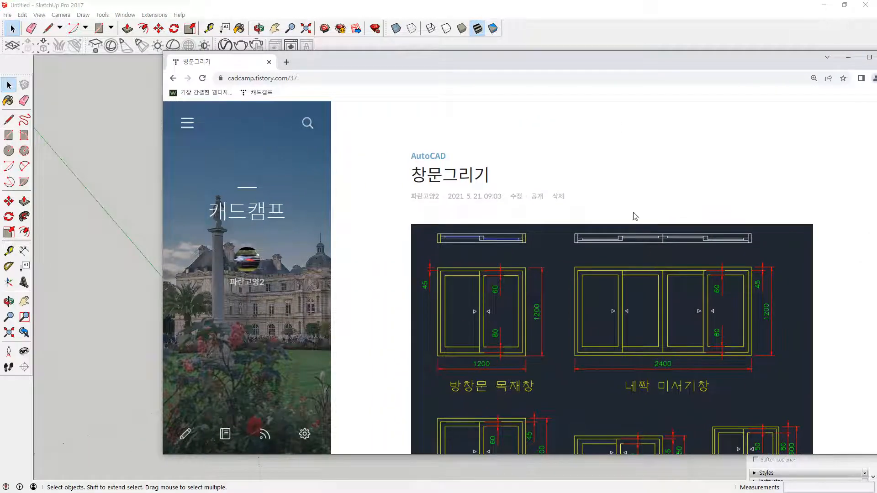
mouse_move(631, 171)
left_mouse_down()
mouse_move(627, 218)
mouse_move(617, 222)
mouse_move(648, 213)
left_mouse_up()
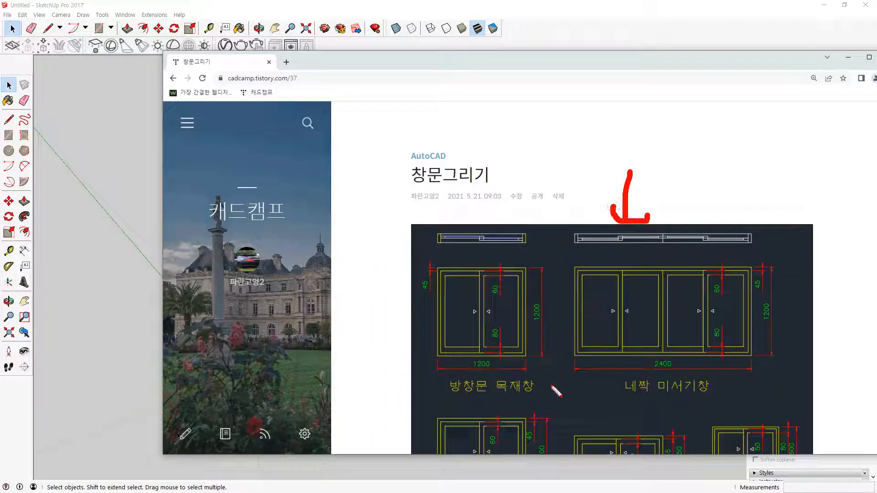
mouse_move(502, 407)
left_mouse_down()
mouse_move(417, 354)
mouse_move(568, 372)
mouse_move(538, 390)
left_mouse_up()
mouse_move(751, 363)
left_mouse_down()
mouse_move(700, 366)
mouse_move(751, 310)
mouse_move(699, 368)
left_mouse_up()
key("Escape")
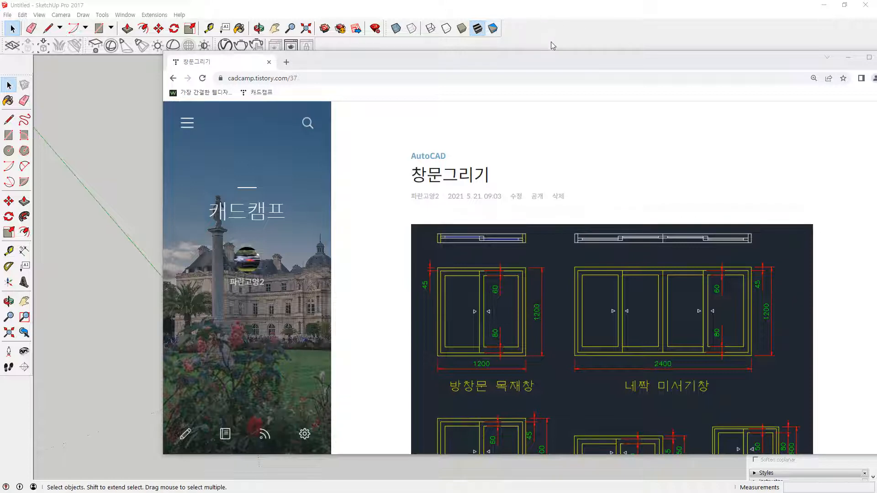
left_click_drag(540, 62, 0, 62)
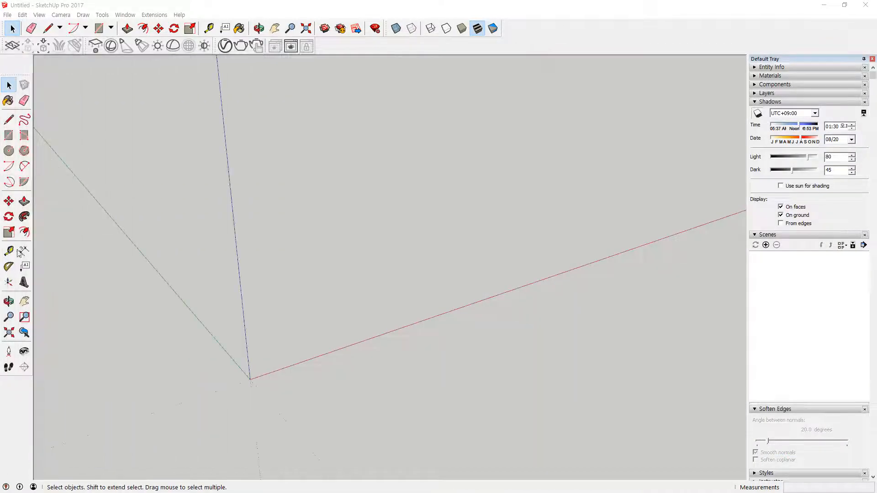
left_click(478, 368)
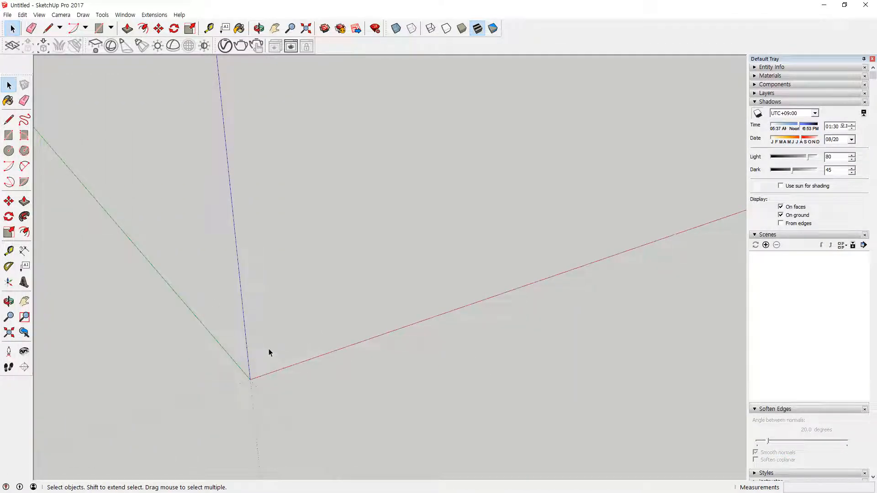
Draw an upright 1200 × 1200 mm rectangle from the origin along the red and blue axes
key("r")
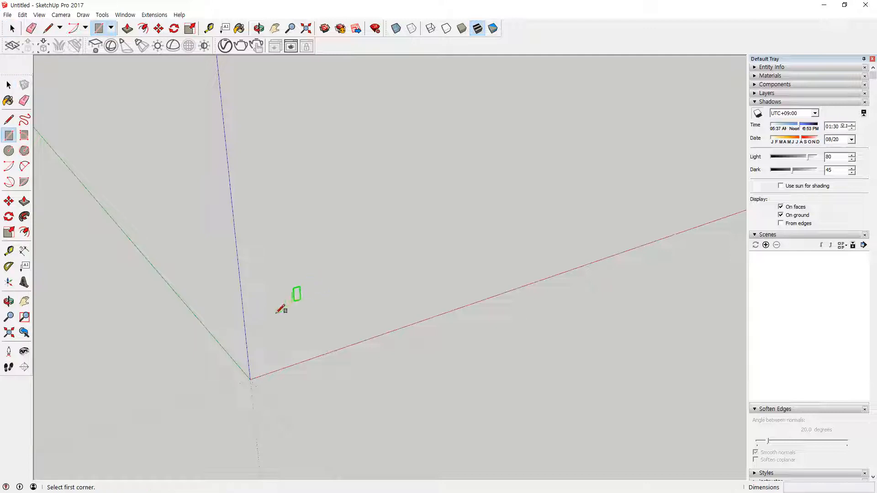
left_click(250, 379)
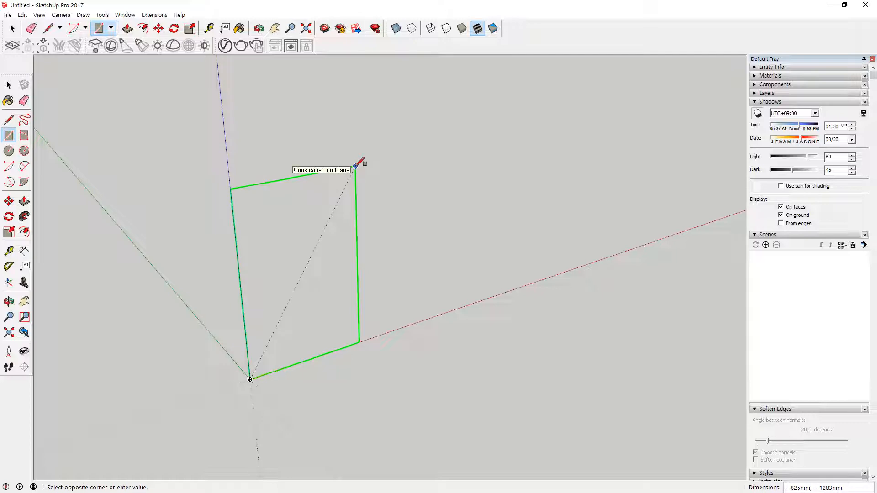
type("1200,1200")
key("Return")
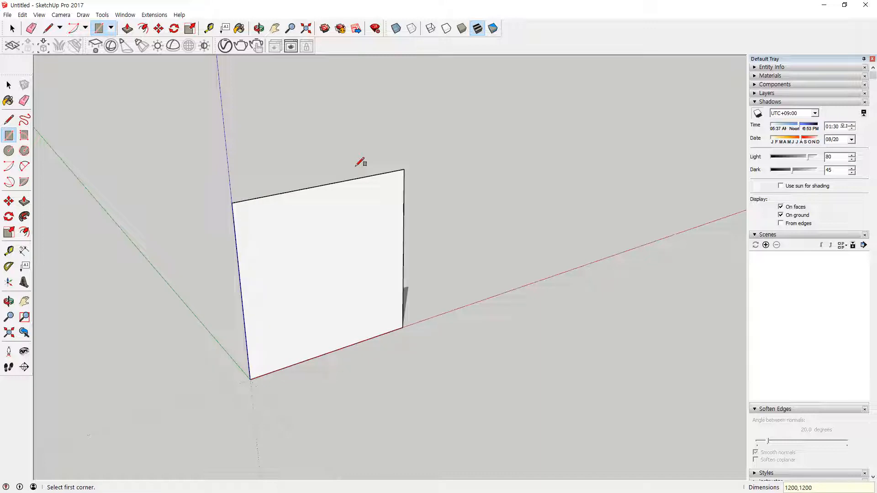
key("o")
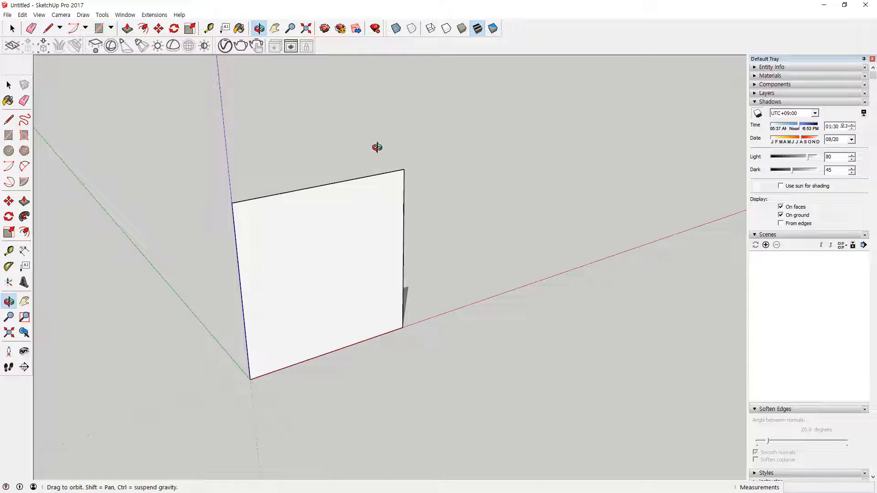
key("space")
Offset the square's outline 45 mm inward and delete the inner face to leave an open window frame
key("f")
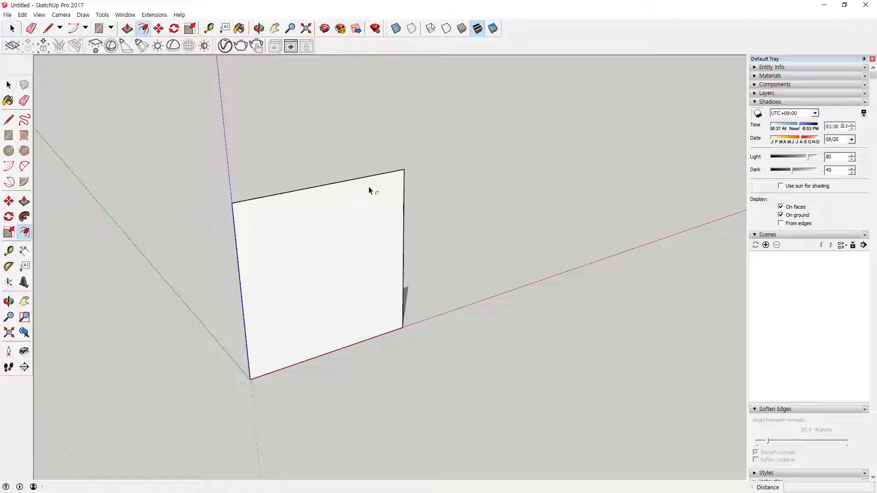
left_click(369, 190)
key("Return")
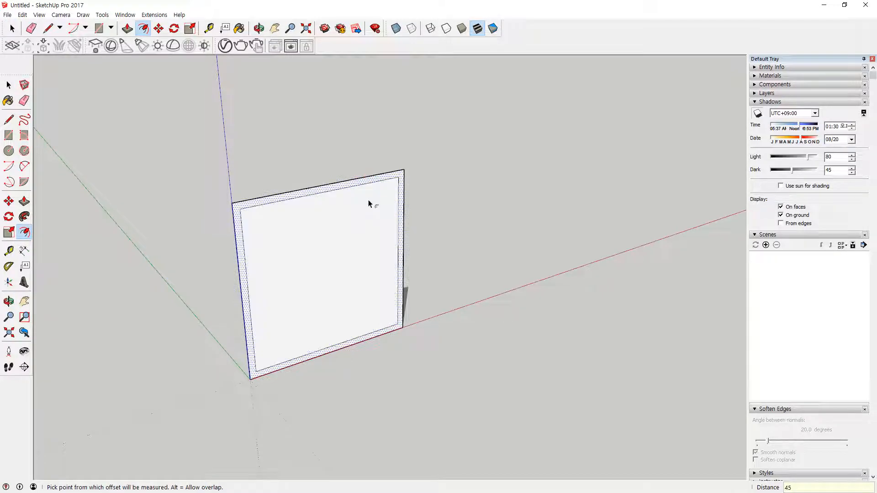
key("space")
left_click(357, 240)
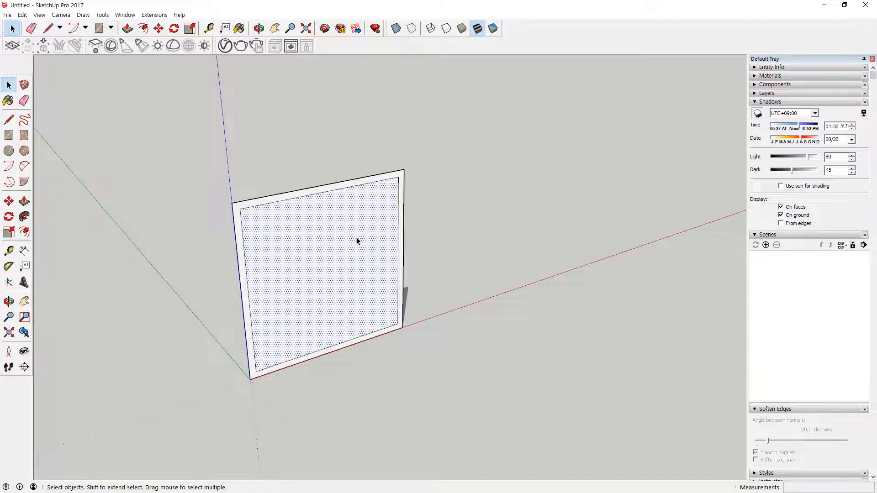
key("Delete")
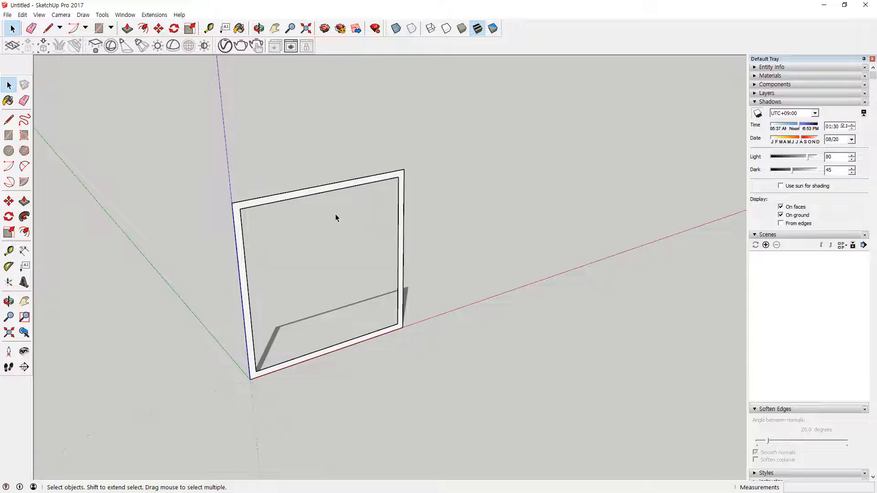
Push/Pull the window frame's face to a depth of 150 mm along the green axis
middle_click_drag(337, 217, 305, 287)
key("p")
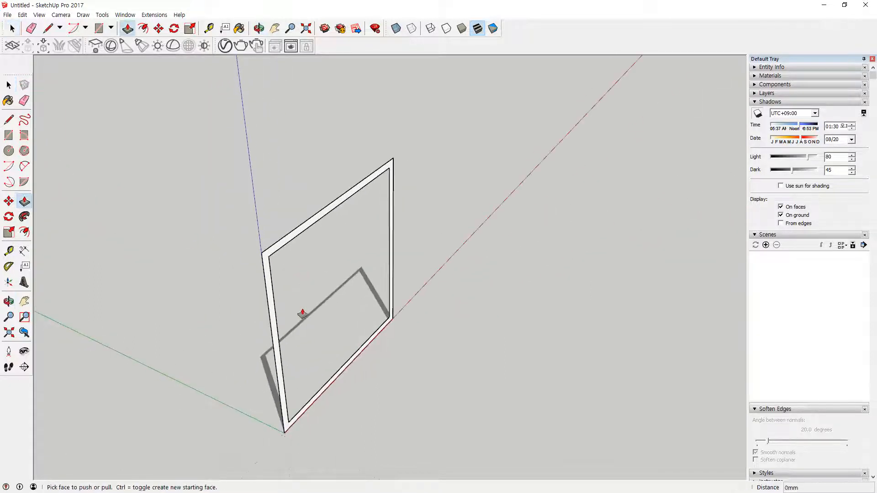
left_click(272, 314)
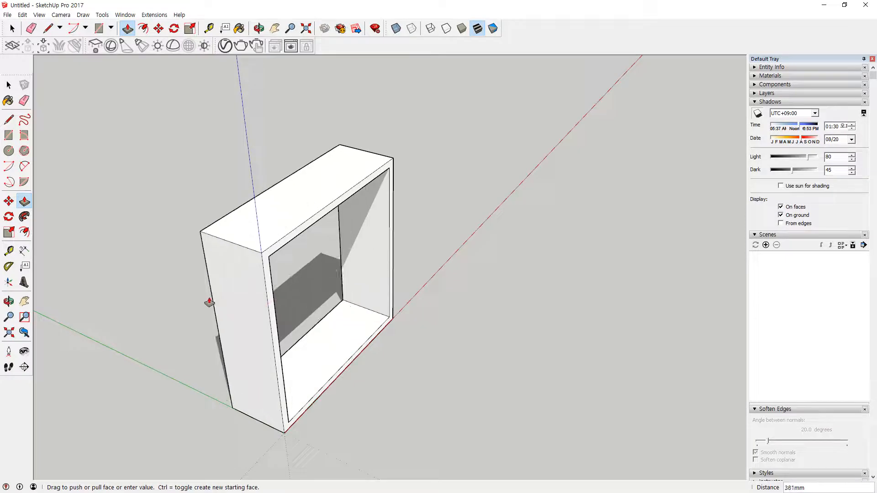
type("150")
key("Return")
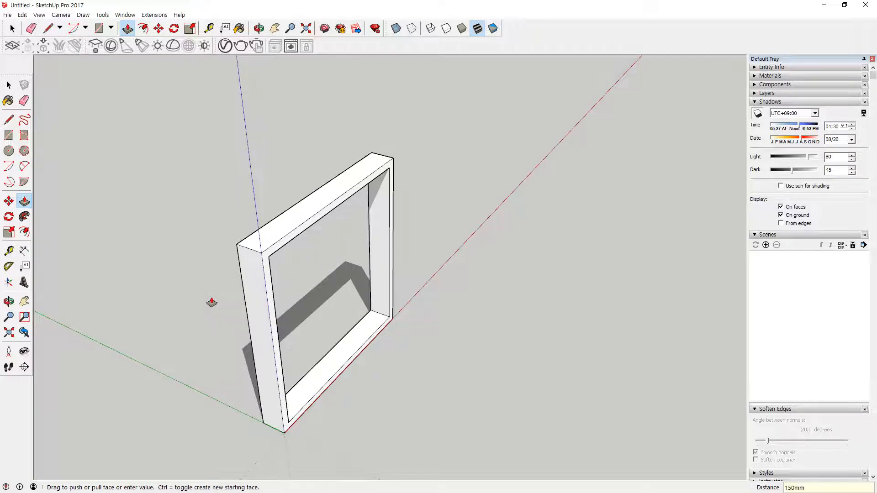
Select all connected geometry of the extruded window frame and make it a group
scroll(246, 292, "up", 3)
middle_click_drag(401, 274, 300, 288)
key("space")
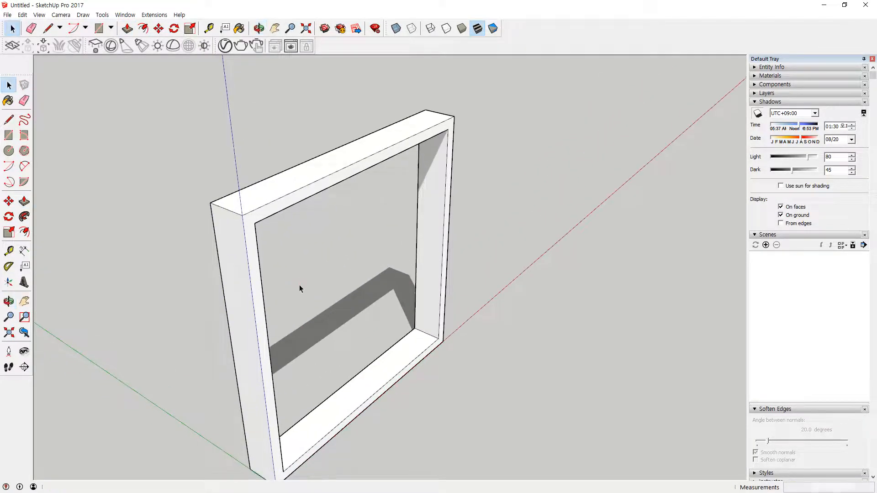
triple_click(274, 195)
right_click(275, 195)
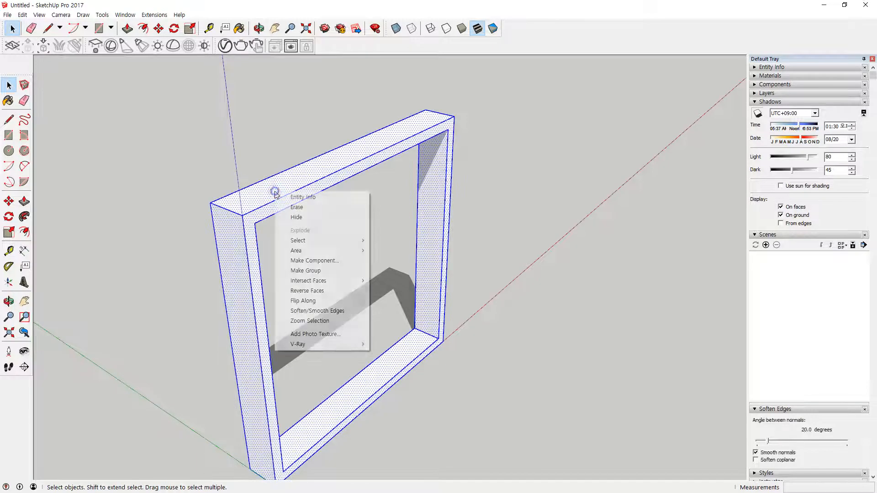
key("Escape")
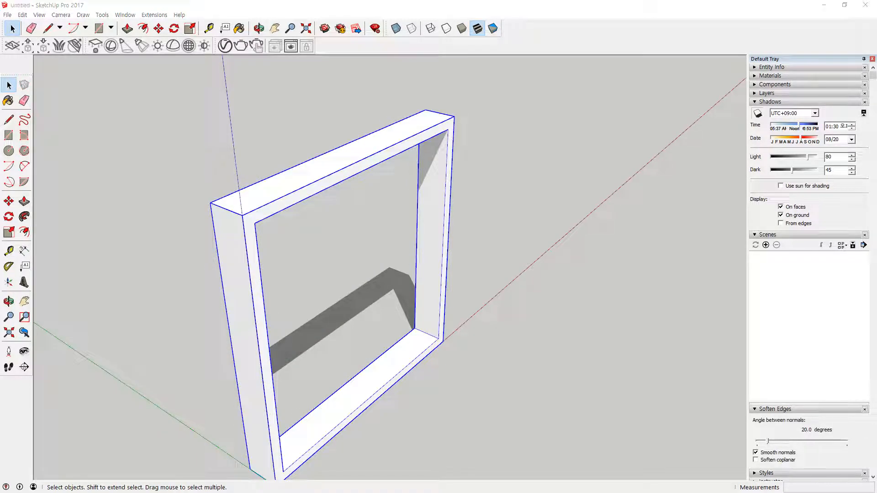
Draw a 1110 × 555 mm sash rectangle from the opening's upper right inner corner to the midpoint of its lower edge
middle_click_drag(416, 266, 112, 261)
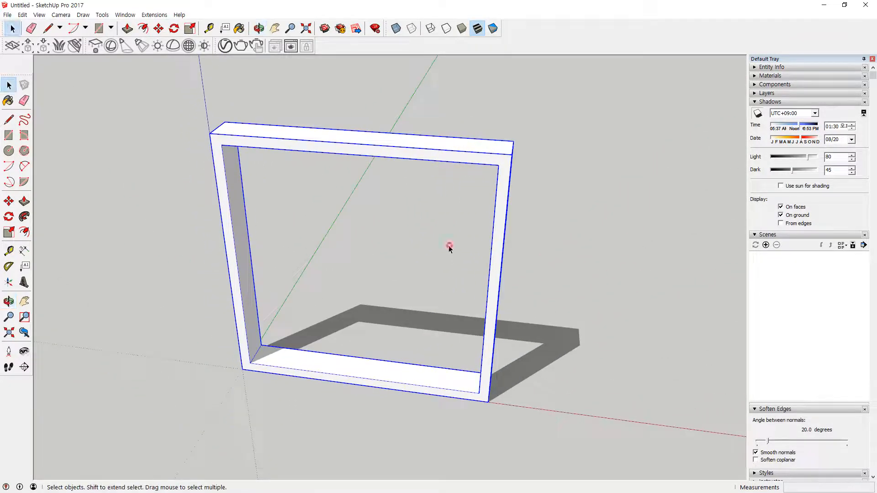
left_click(448, 247)
key("r")
left_click(498, 164)
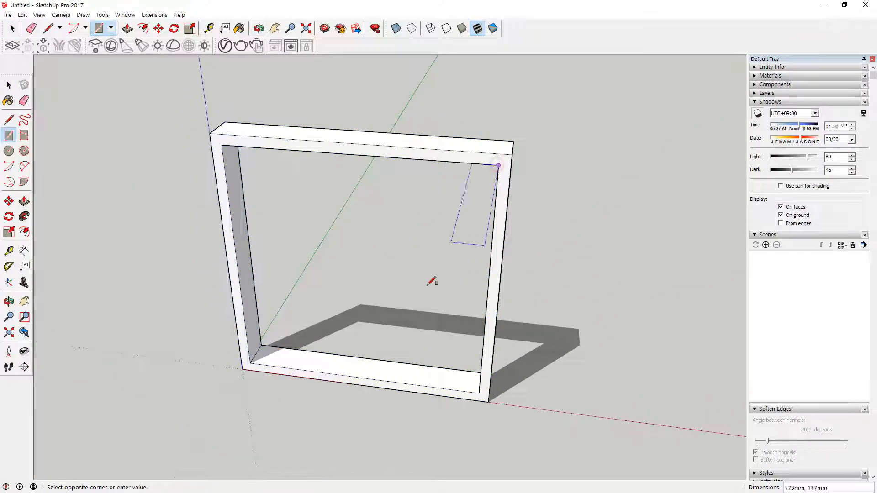
left_click(360, 377)
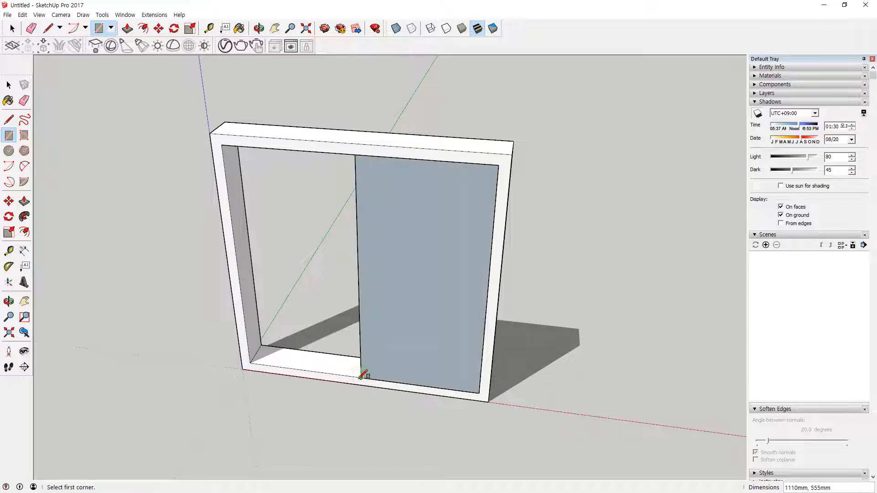
Move the sash rectangle's free vertical edge 30 mm past the middle of the opening to widen the sash
key("space")
left_click(358, 287)
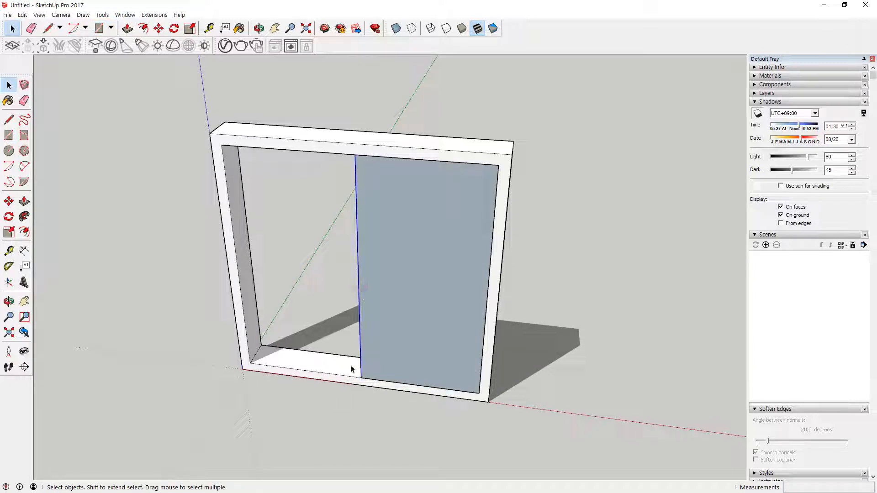
key("m")
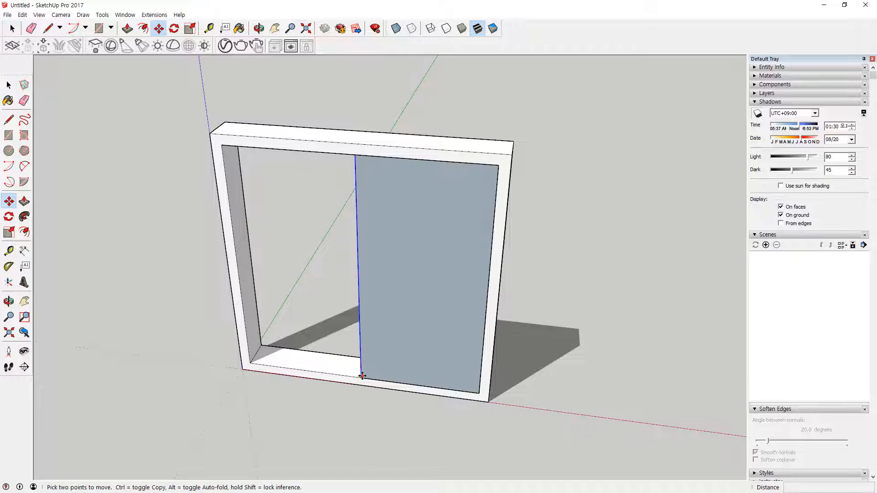
left_click(362, 375)
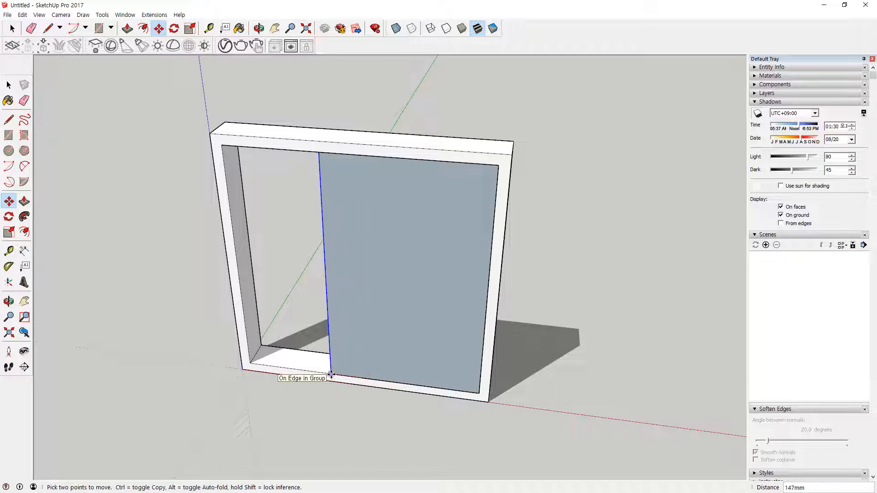
key("Return")
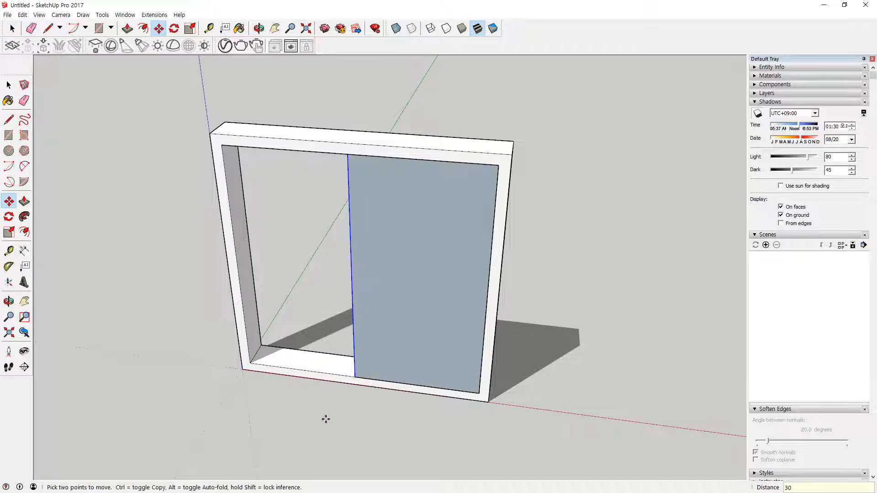
key("space")
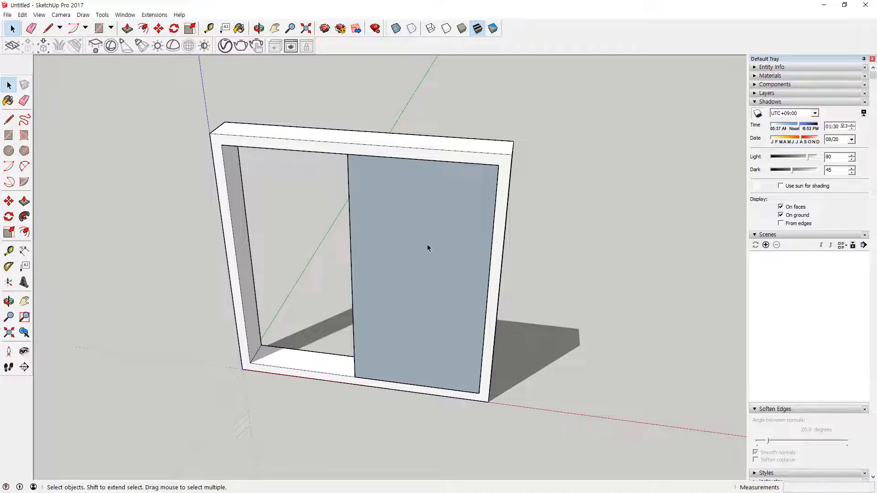
mouse_move(342, 191)
left_mouse_down()
mouse_move(372, 195)
mouse_move(364, 243)
mouse_move(350, 238)
left_mouse_up()
mouse_move(371, 233)
left_mouse_down()
mouse_move(374, 241)
mouse_move(373, 234)
left_mouse_up()
key("e")
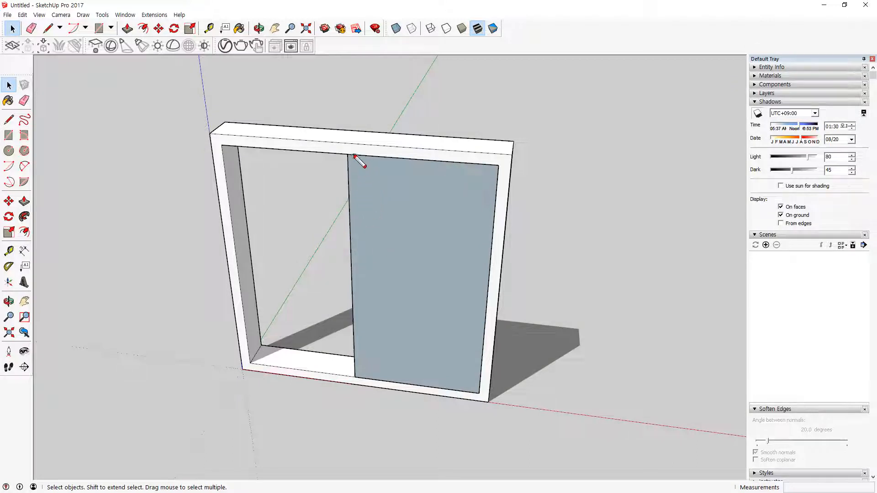
left_click_drag(353, 154, 343, 393)
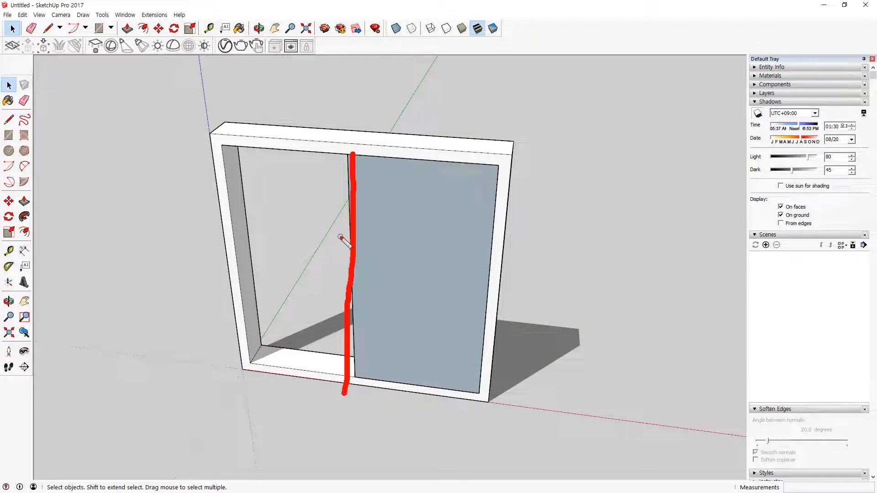
mouse_move(361, 254)
left_mouse_down()
mouse_move(343, 260)
mouse_move(378, 255)
left_mouse_up()
key("Escape")
Offset the sash rectangle's outline 60 mm inward and delete the inner face to leave an open sash frame
key("f")
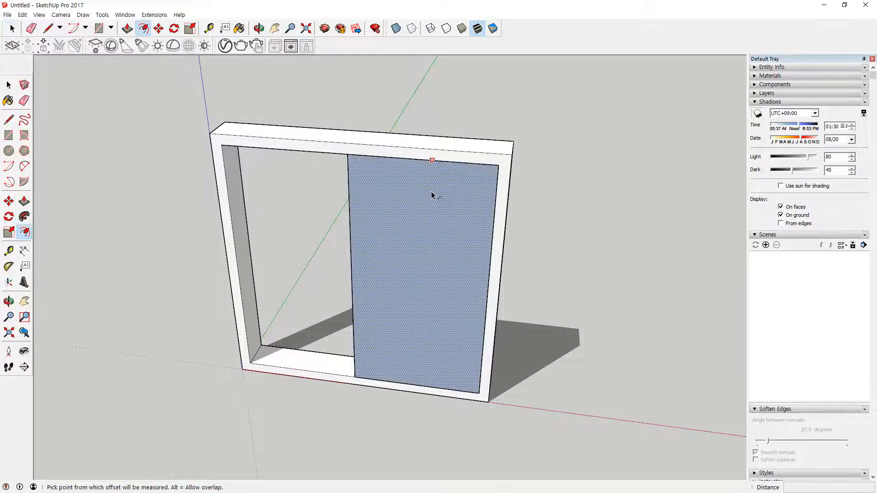
left_click(434, 160)
type("60")
key("Return")
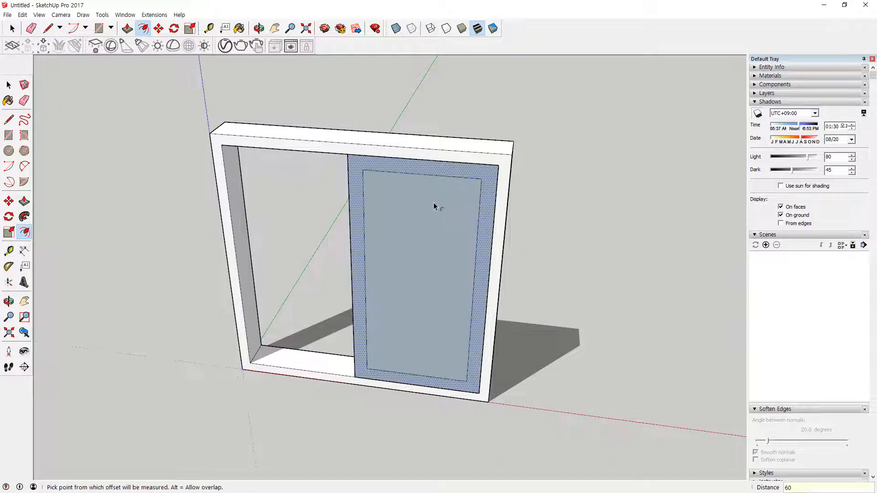
key("space")
left_click(422, 228)
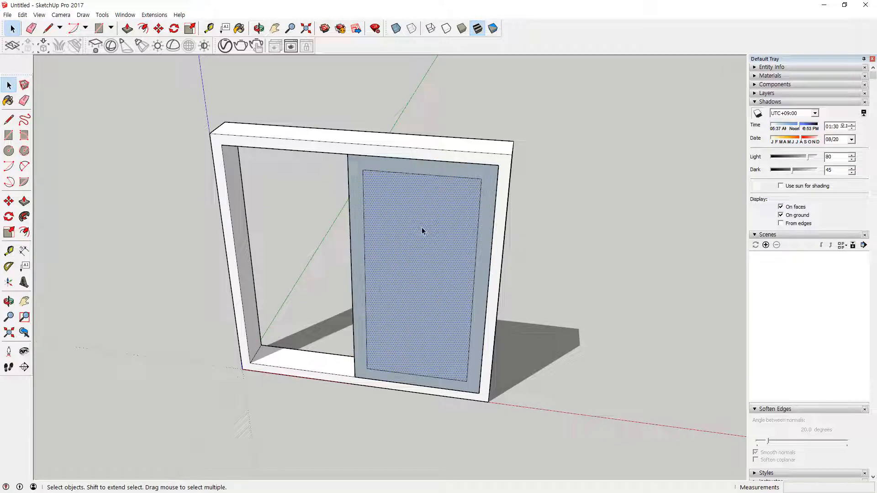
key("Delete")
Move the inner bottom edge of the sash frame 40 mm up along the blue axis to thicken the bottom rail
scroll(409, 392, "up", 2)
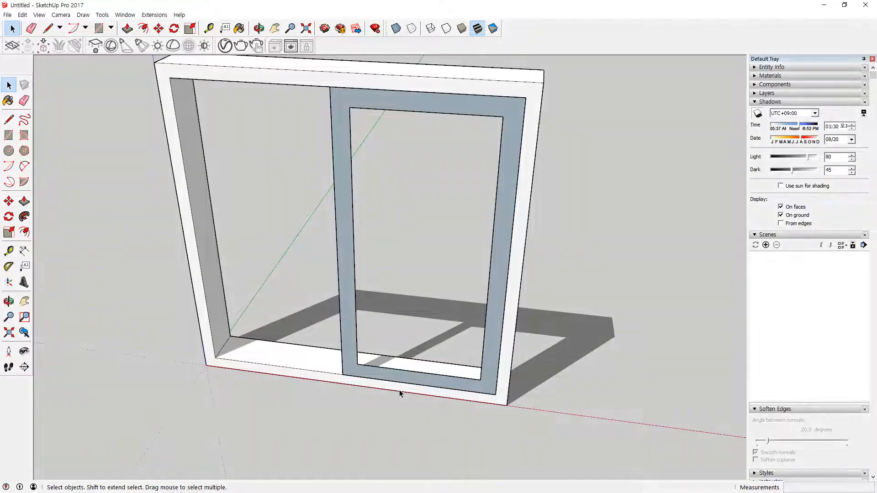
scroll(401, 389, "up", 2)
key("m")
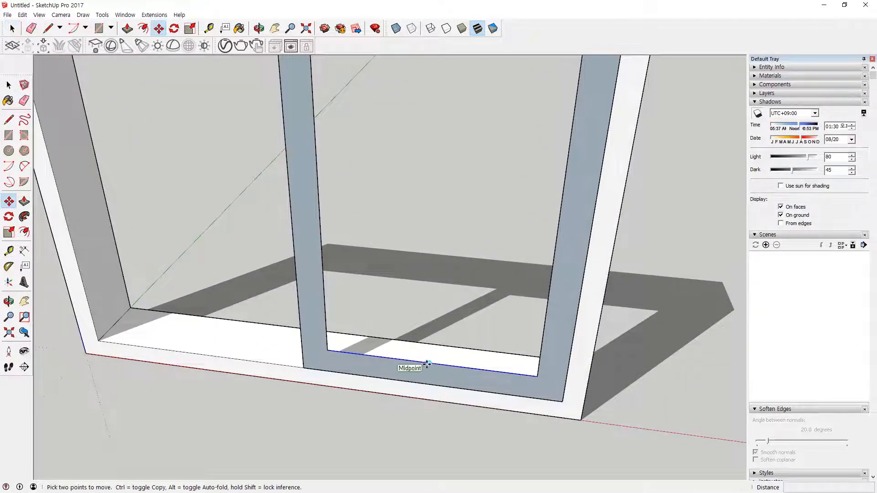
left_click(413, 362)
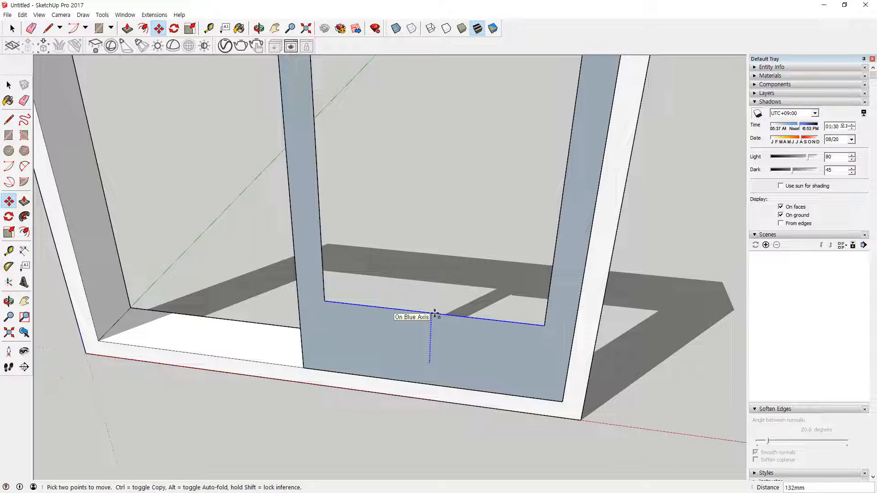
type("40")
key("Return")
Push/Pull the sash frame's face along the green axis to give the sash its thickness within the window frame
scroll(483, 313, "down", 2)
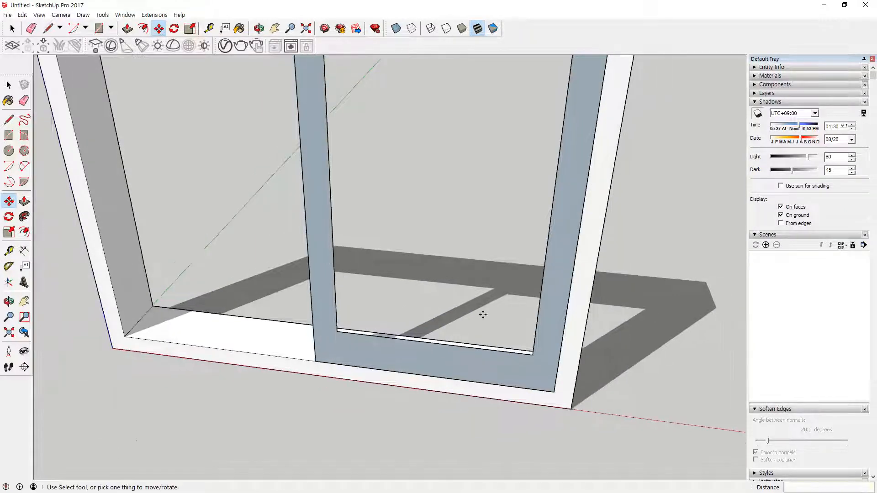
middle_click_drag(477, 308, 381, 173)
middle_click_drag(446, 230, 439, 281)
key("p")
left_click(418, 319)
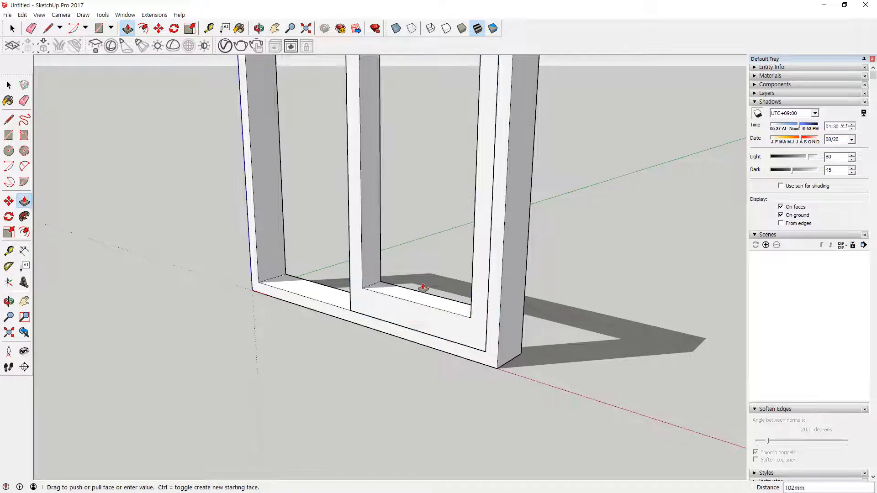
left_click(423, 288)
Select all connected geometry of the extruded sash, make it a group and clear the selection
key("space")
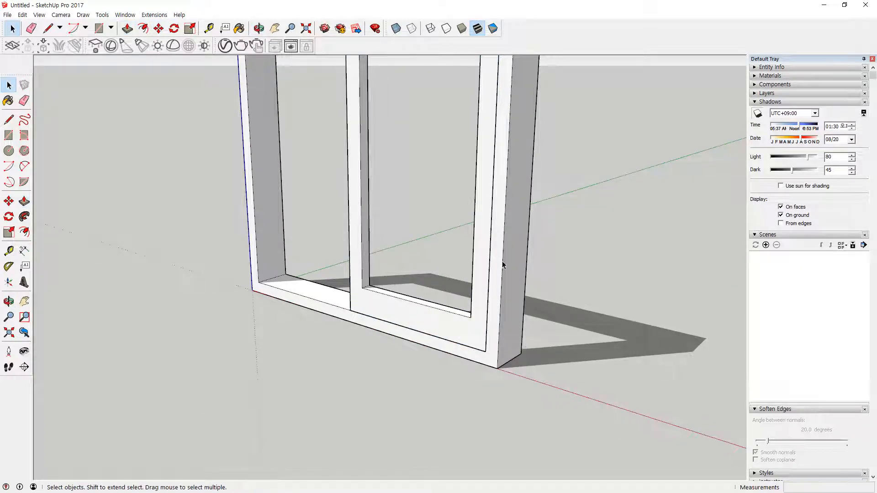
double_click(431, 322)
right_click(431, 314)
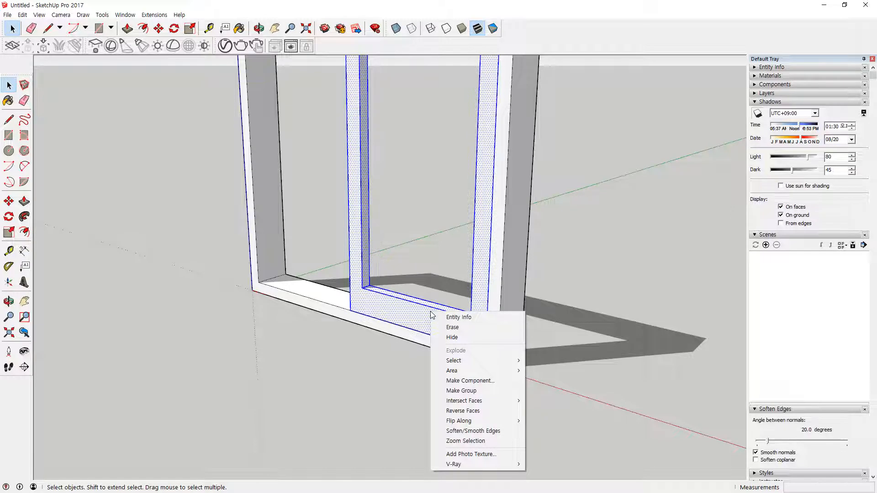
key("g")
left_click(573, 311)
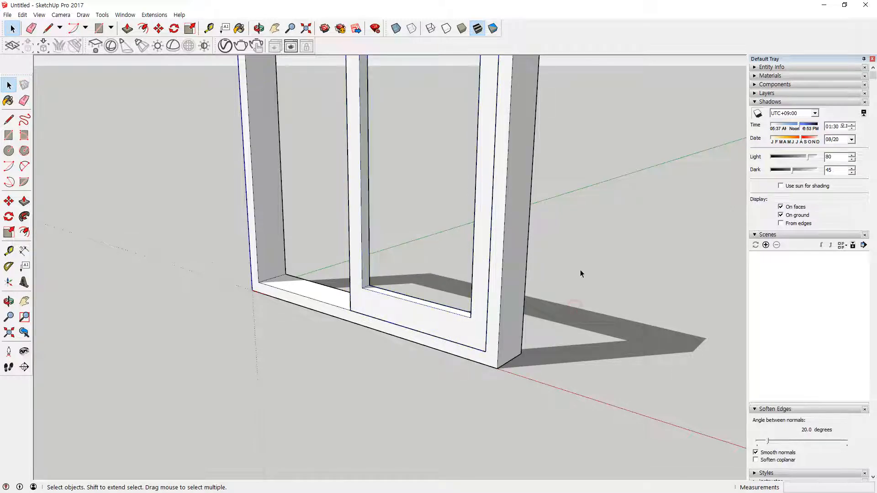
Draw a rectangle between opposite inner corners of the sash's opening to close it with a pane face
middle_click_drag(580, 270, 468, 370)
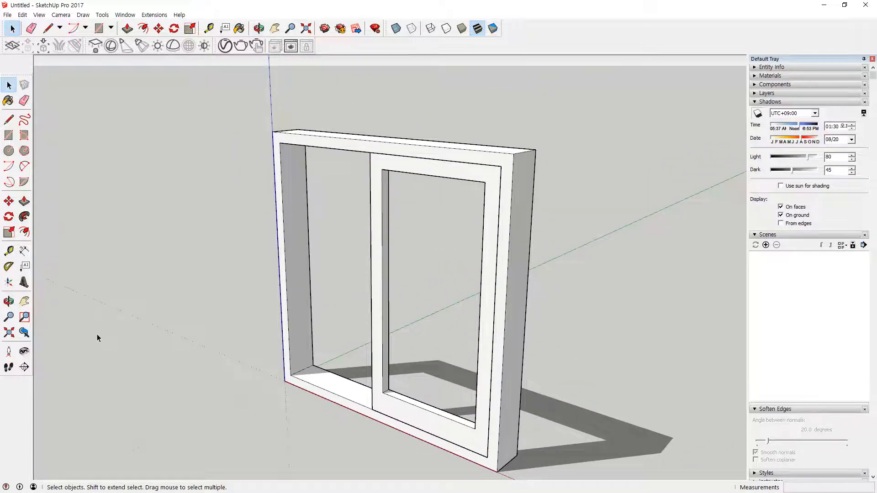
scroll(439, 230, "up", 4)
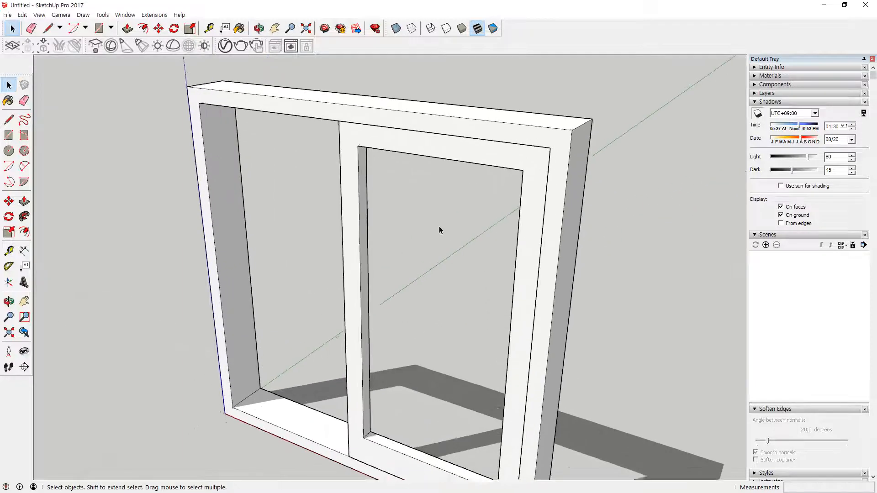
scroll(440, 227, "up", 1)
scroll(449, 199, "down", 1)
key("r")
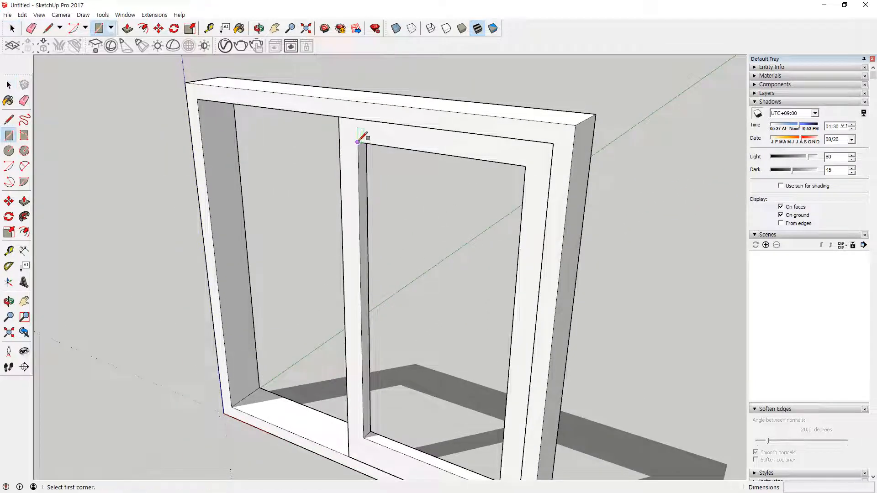
left_click(358, 142)
scroll(456, 338, "down", 1)
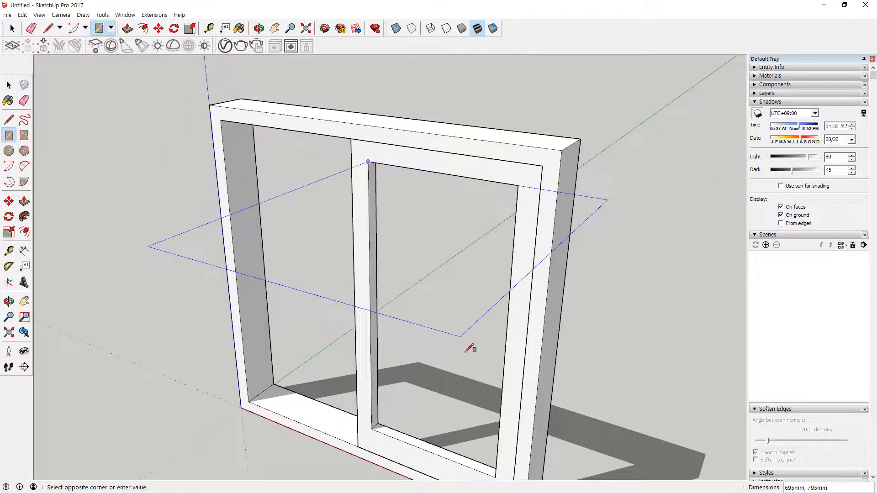
left_click(496, 466)
key("space")
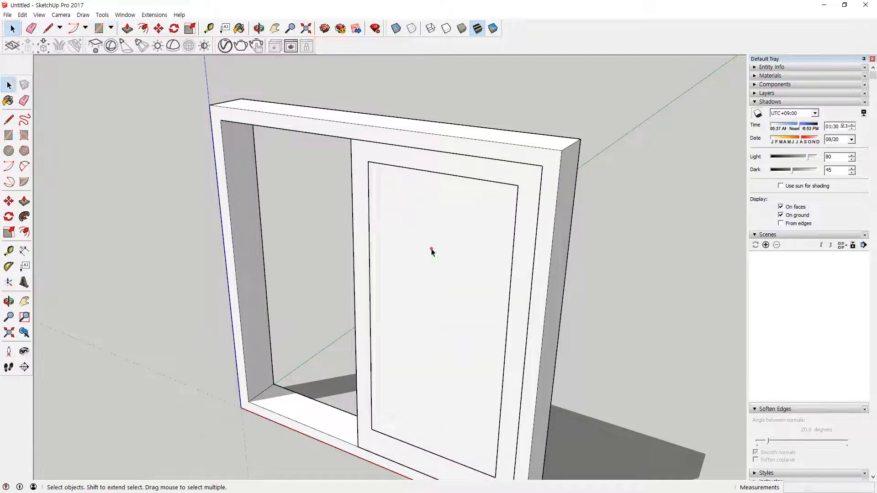
Reverse the new pane face inside the sash opening
left_click(412, 267)
right_click(421, 232)
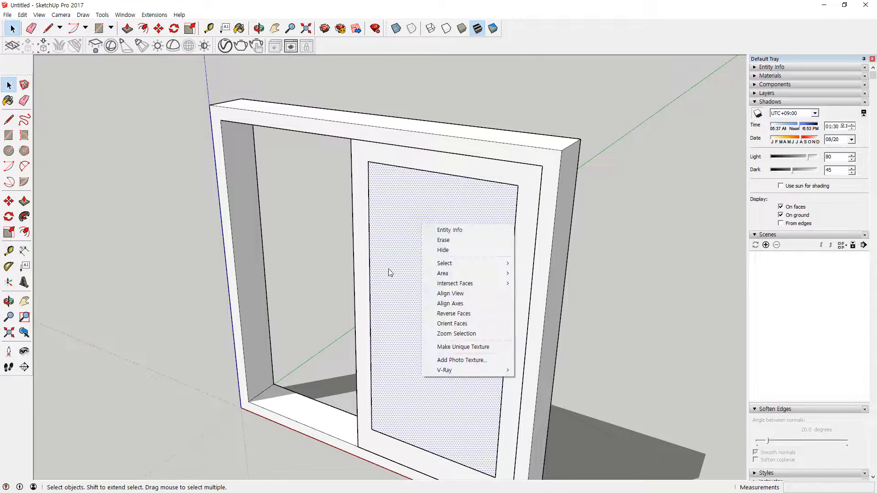
key("r")
left_click(626, 316)
Move the pane face with its edges about 20 mm into the sash, to the midpoint of the sash's thickness
middle_click_drag(489, 299, 440, 387)
scroll(364, 376, "up", 3)
left_click(364, 371)
scroll(386, 430, "up", 3)
scroll(384, 424, "up", 2)
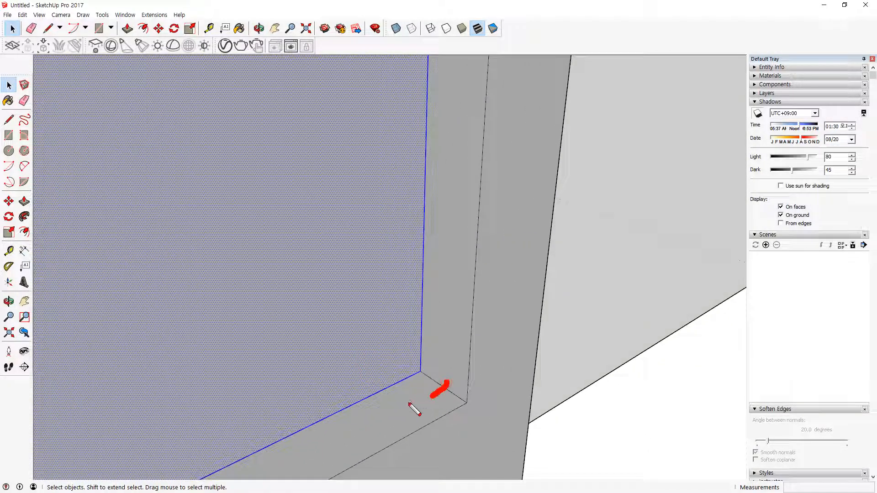
key("m")
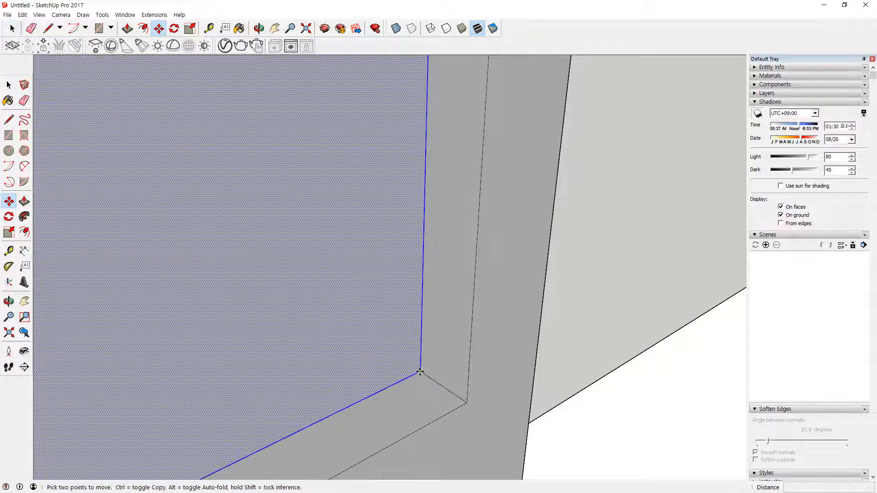
left_click(420, 371)
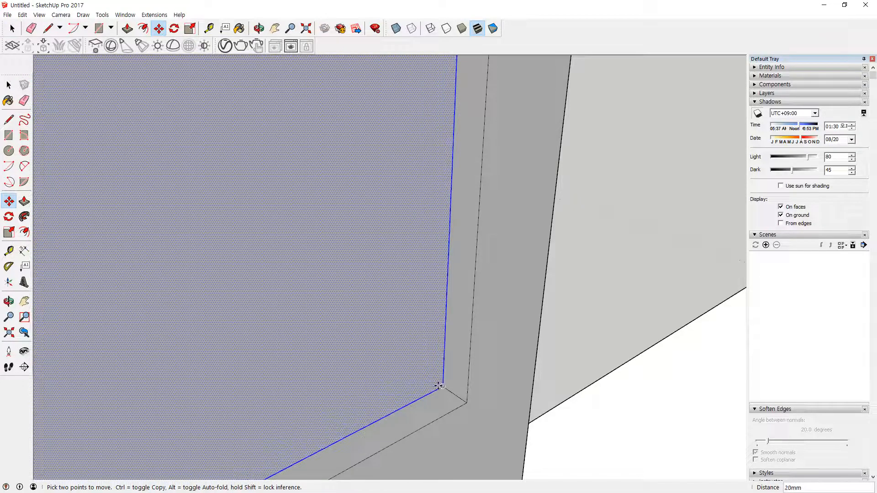
left_click(452, 388)
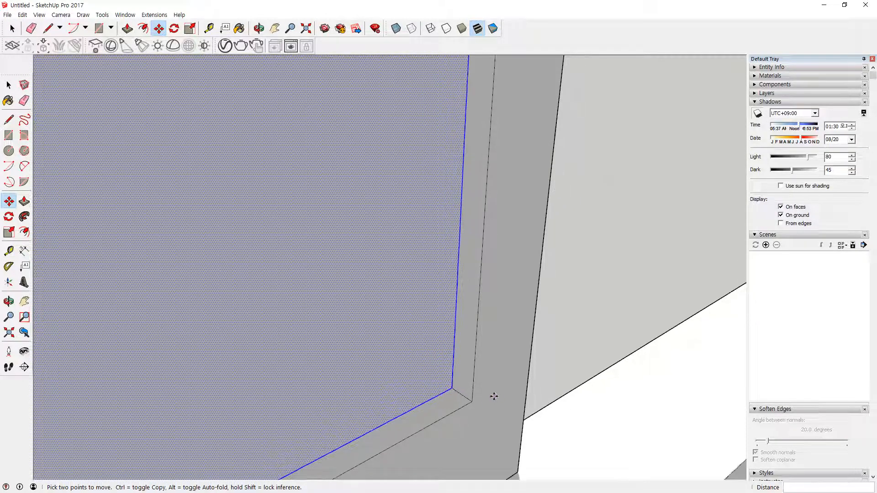
Add the sash to the pane selection and move both about 35 mm along the depth of the window frame
middle_click_drag(494, 396, 264, 404)
key("space")
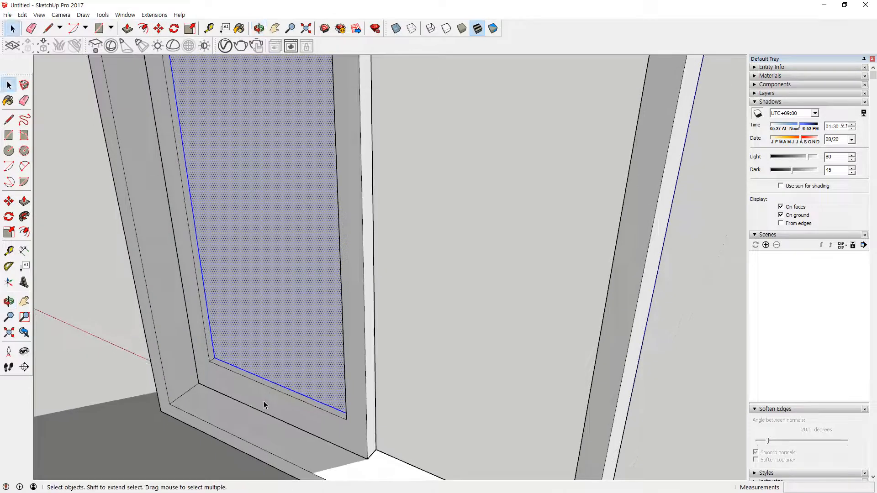
left_click(264, 405, "ctrl")
scroll(188, 405, "up", 4)
key("m")
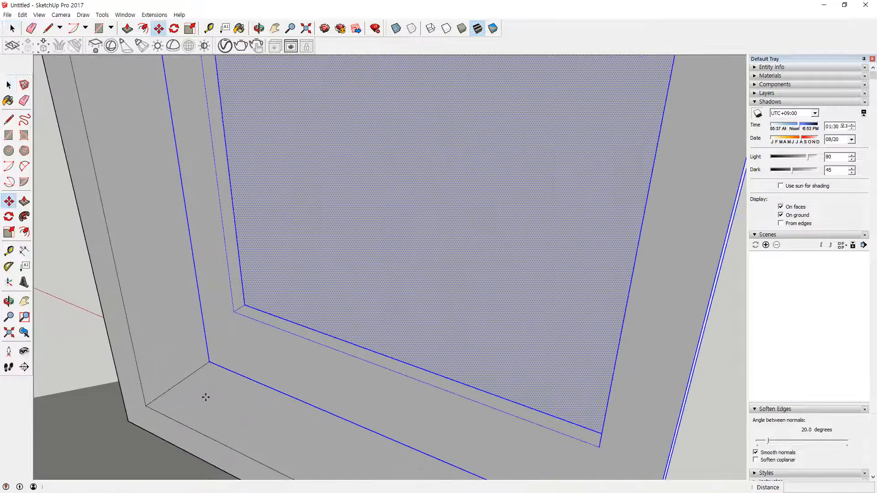
left_click(211, 361)
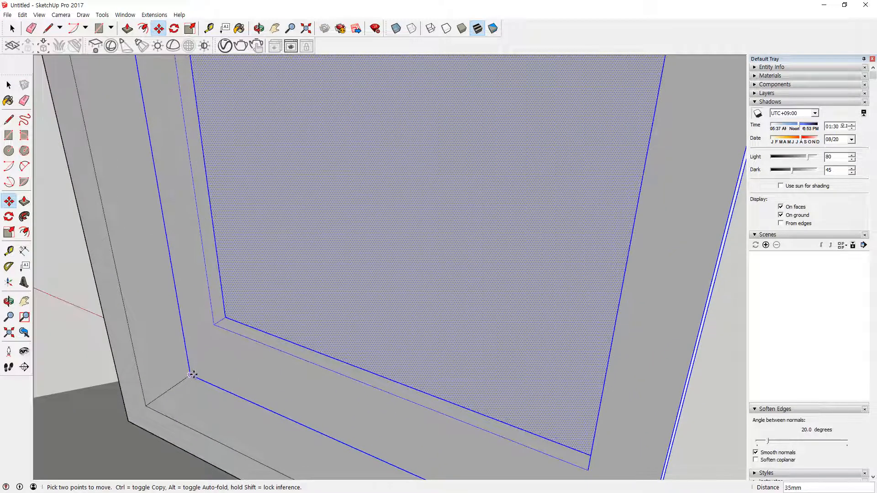
left_click(189, 376)
scroll(468, 399, "down", 5)
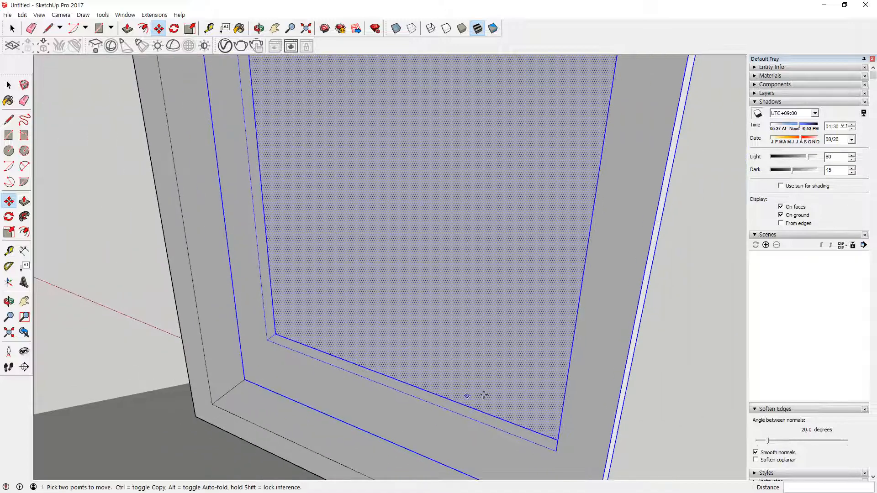
Copy the sash with its pane about 527 mm to the empty half of the frame, directly behind the first sash
middle_click_drag(573, 384, 798, 373)
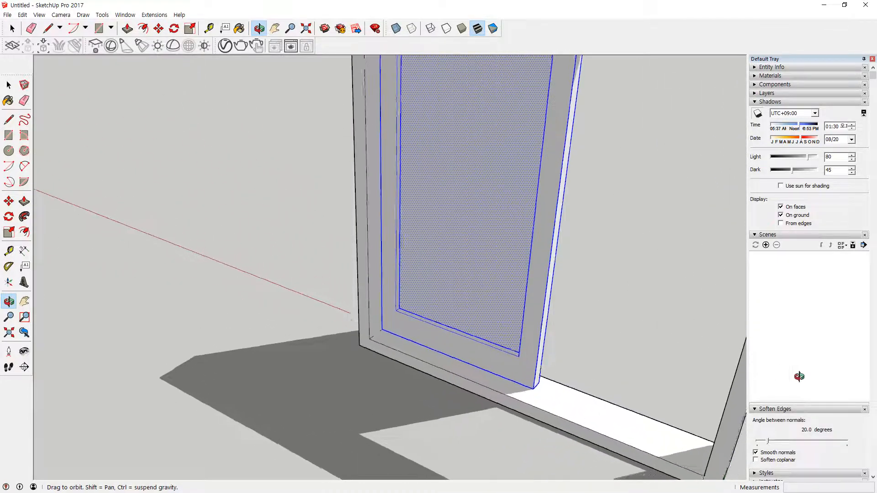
key("m")
middle_click_drag(558, 356, 405, 294)
scroll(454, 354, "up", 5)
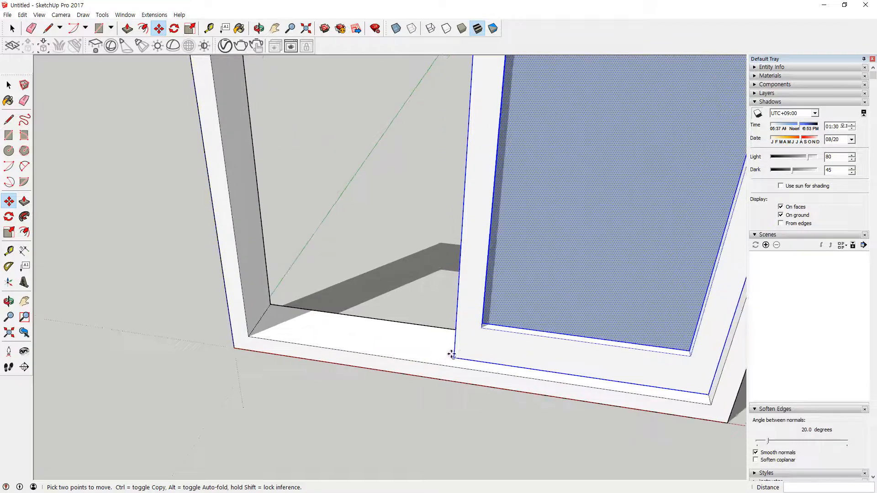
left_click(454, 357)
key("ctrl")
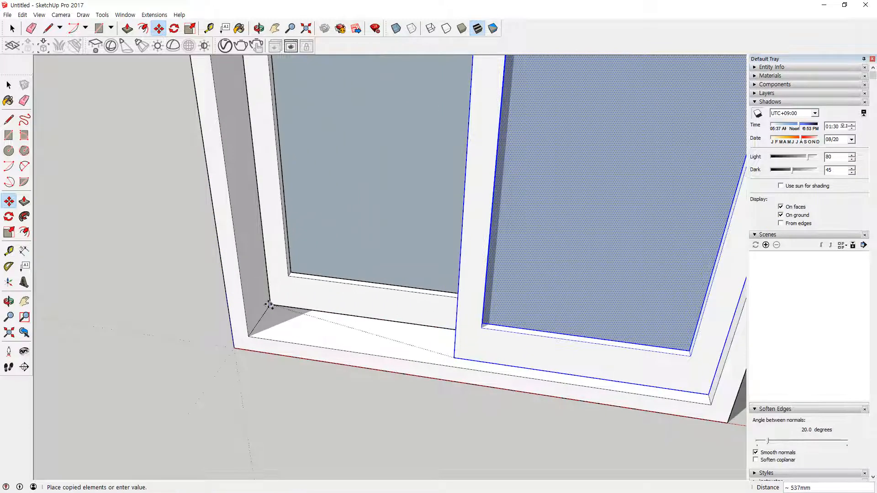
left_click(225, 323)
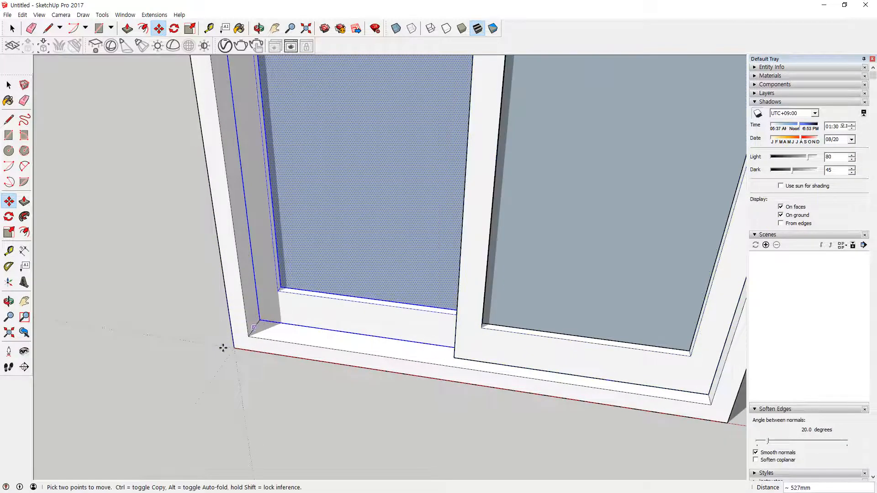
Examine how both sashes sit within the window frame, looking from the front and from behind
middle_click_drag(221, 348, 51, 341)
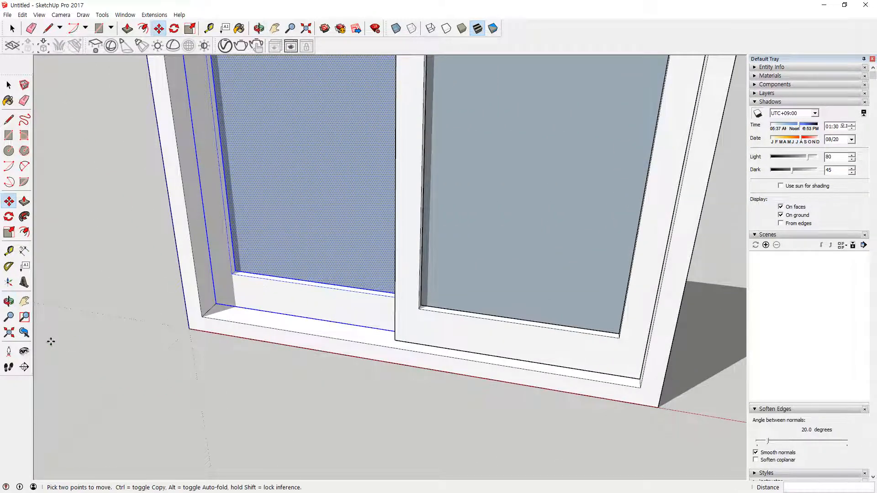
scroll(204, 310, "down", 3)
middle_click_drag(290, 294, 445, 197)
middle_click_drag(420, 255, 201, 254)
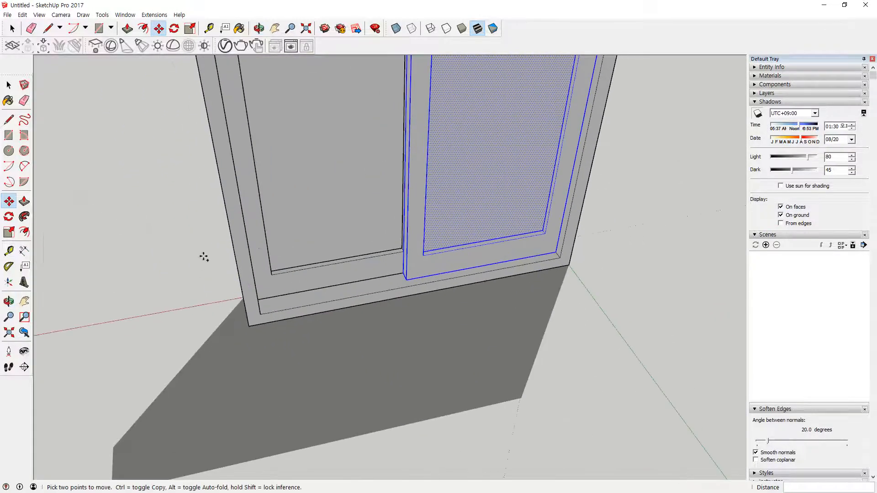
middle_click_drag(352, 221, 351, 192)
left_click_drag(326, 178, 356, 185)
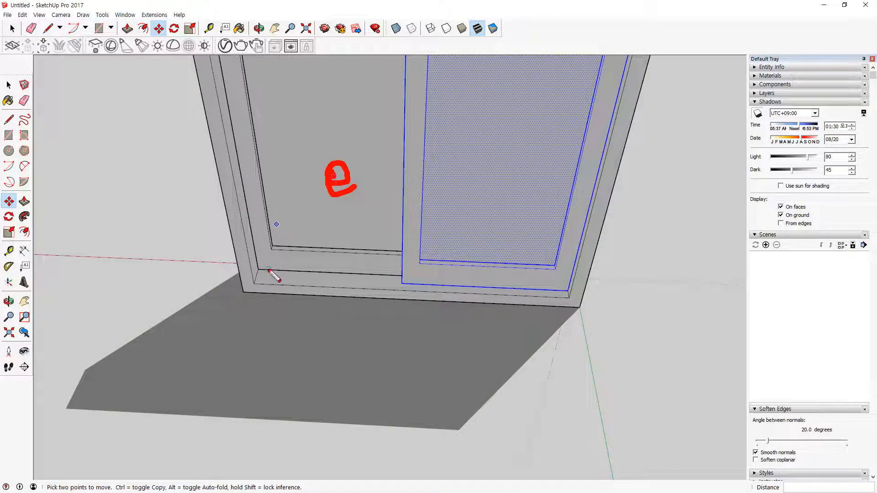
key("e")
left_click_drag(260, 265, 265, 270)
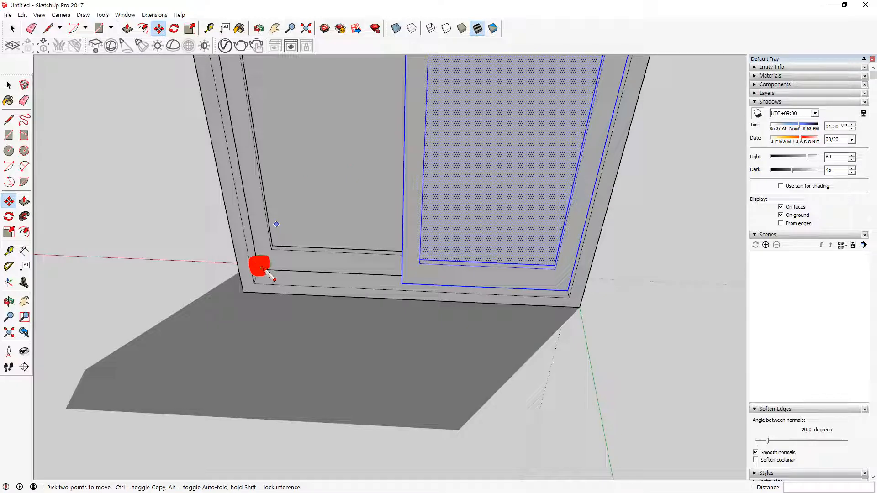
key("Escape")
mouse_move(113, 256)
middle_mouse_down()
mouse_move(487, 257)
mouse_move(297, 245)
mouse_move(389, 225)
middle_mouse_up()
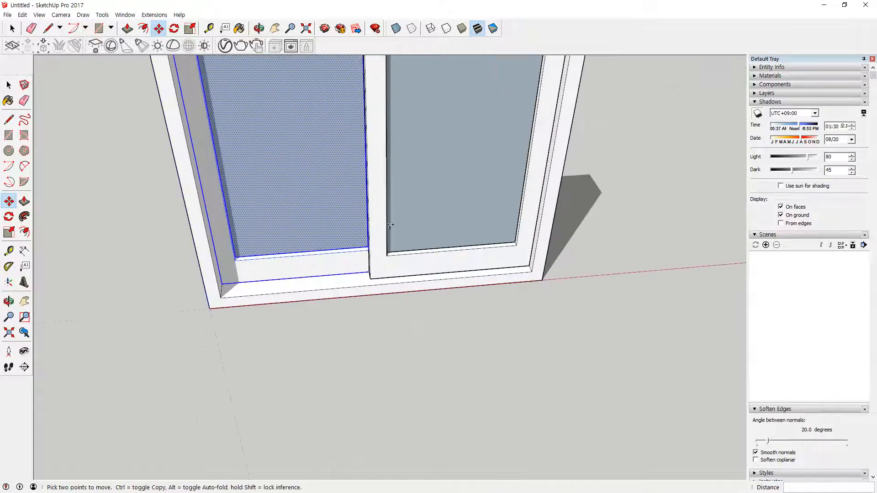
middle_click_drag(338, 249, 215, 231)
key("ctrl+2")
left_click_drag(248, 232, 243, 239)
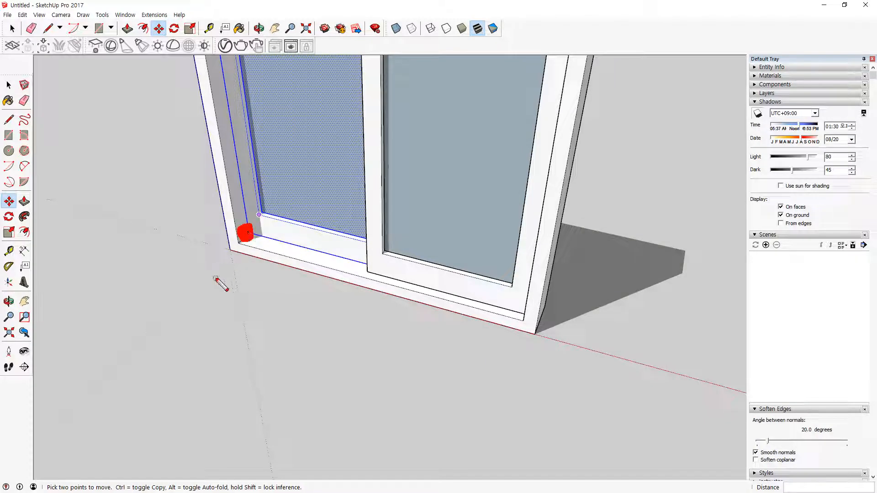
key("Escape")
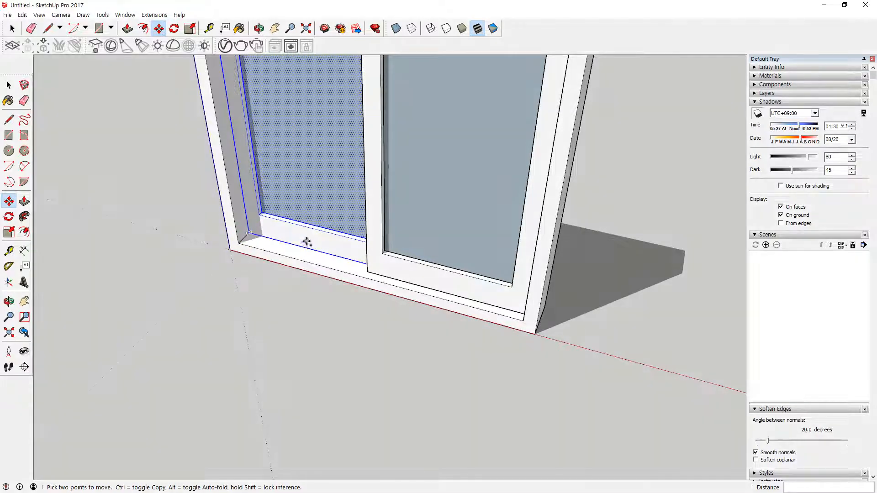
scroll(305, 242, "down", 3)
mouse_move(325, 197)
middle_mouse_down()
mouse_move(440, 204)
mouse_move(328, 309)
mouse_move(550, 217)
mouse_move(355, 289)
mouse_move(460, 157)
mouse_move(482, 197)
mouse_move(47, 280)
mouse_move(423, 307)
mouse_move(565, 304)
middle_mouse_up()
left_click(564, 302)
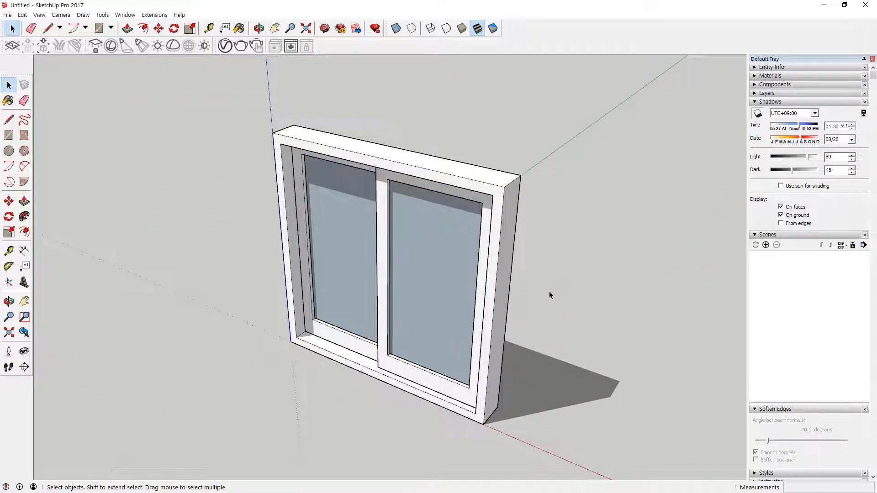
Paint both window panes with Translucent Glass Tinted from the Glass and Mirrors materials
left_click(754, 76)
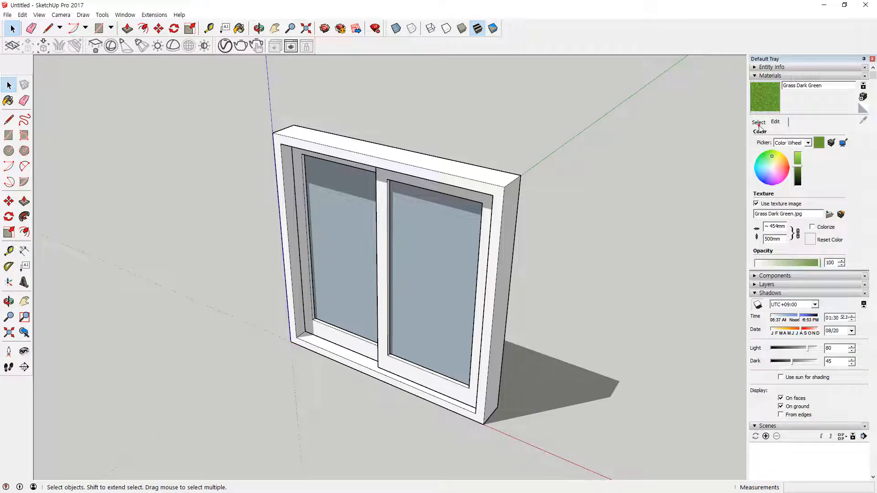
left_click(758, 122)
left_click(801, 135)
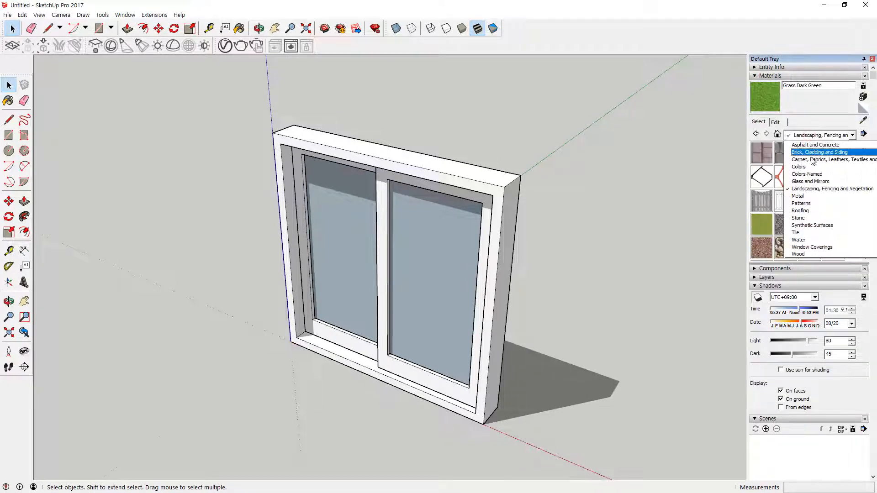
left_click(824, 182)
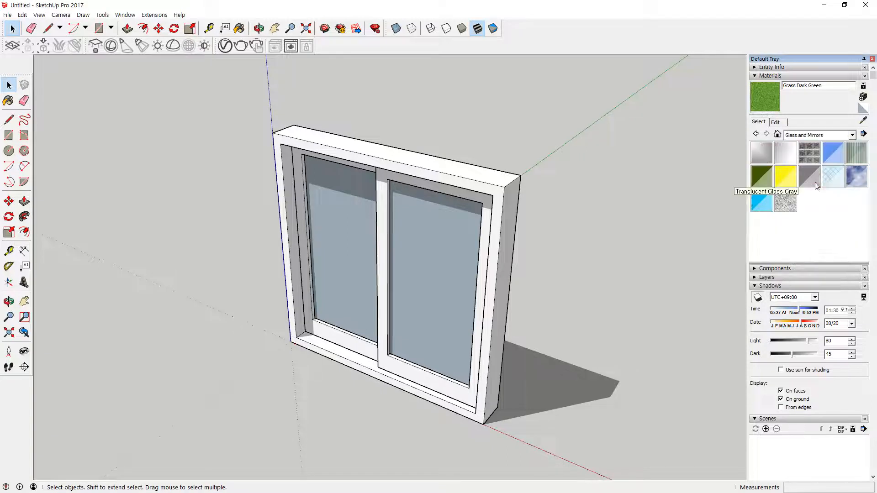
left_click(761, 200)
left_click(397, 263)
left_click(348, 254)
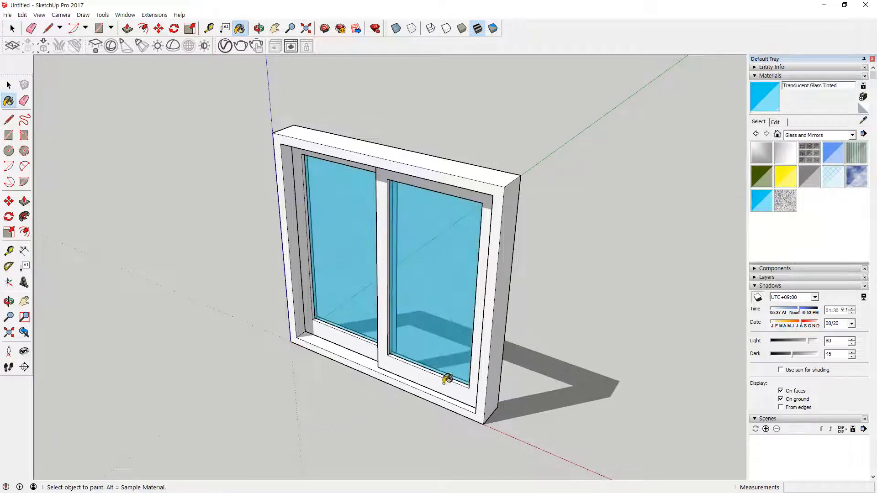
key("space")
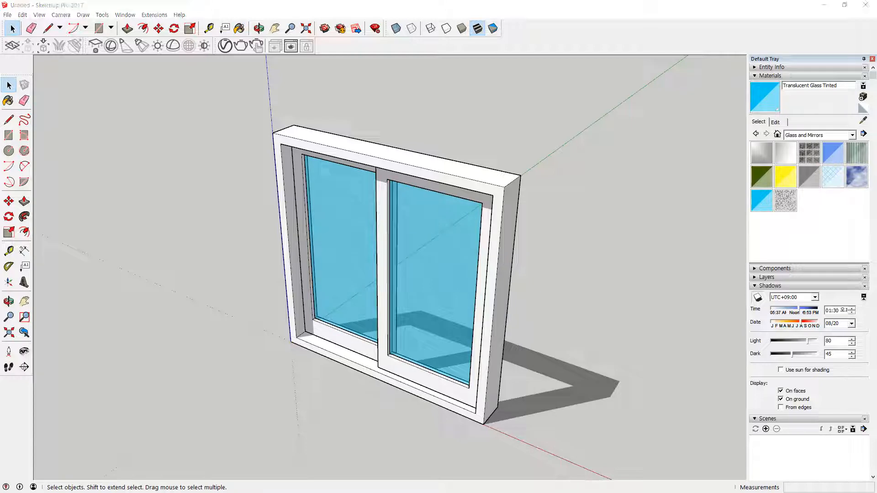
Draw an upright 2400 x 1200 mm rectangle on the red axis beside the finished window
scroll(653, 319, "down", 2)
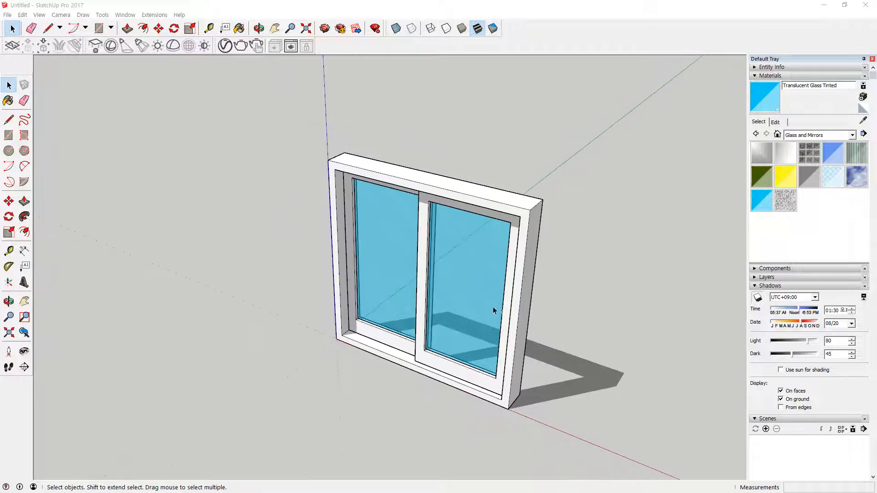
middle_click_drag(423, 278, 160, 223, "shift")
middle_click_drag(375, 337, 631, 296)
key("r")
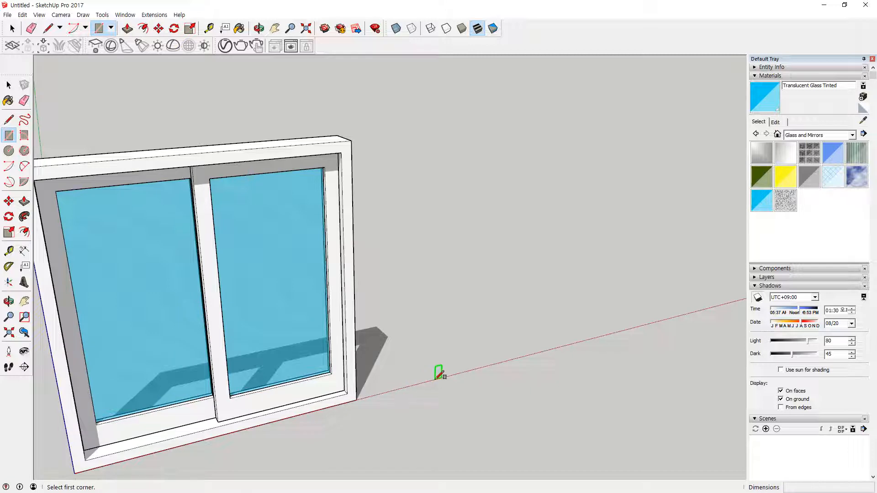
left_click(450, 374)
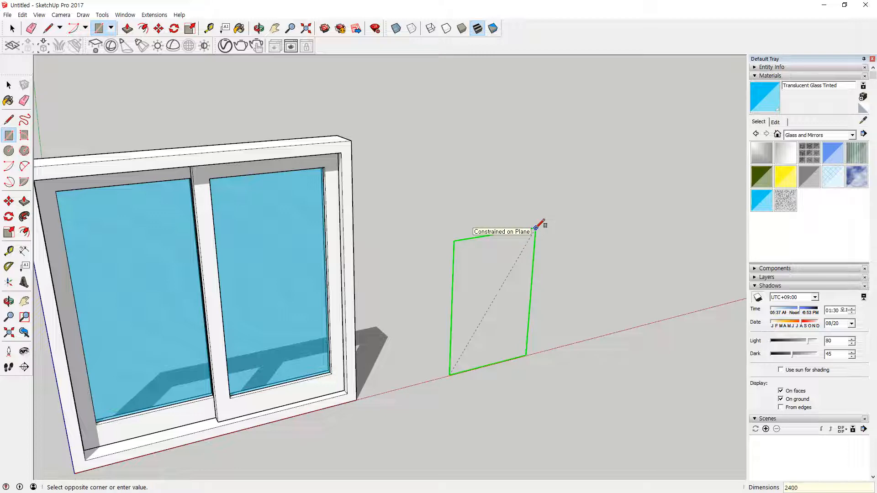
key("Return")
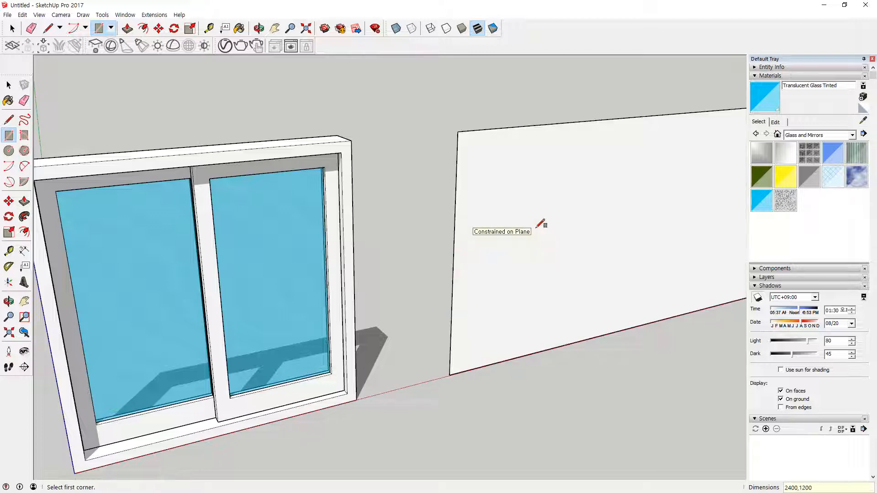
Offset the new rectangle's outline 45 mm inward and delete the inner face to leave a frame
scroll(523, 221, "down", 3)
middle_click_drag(470, 172, 415, 163)
scroll(708, 185, "up", 1)
key("f")
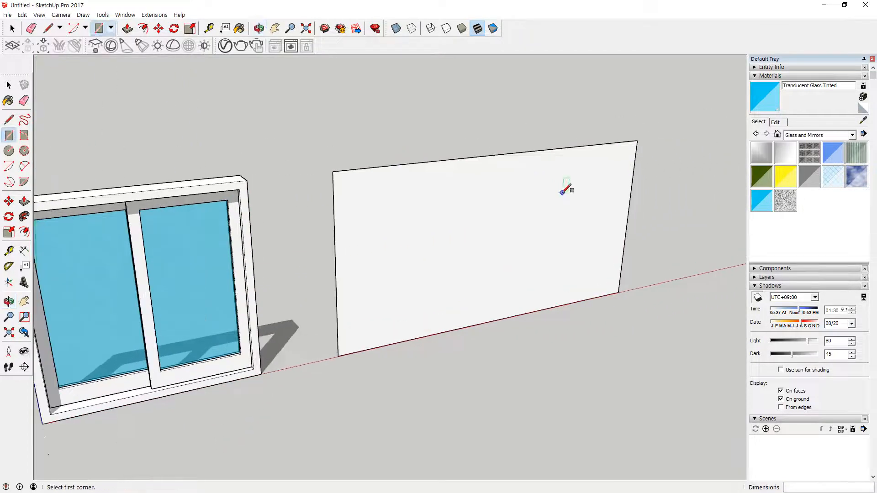
left_click(575, 147)
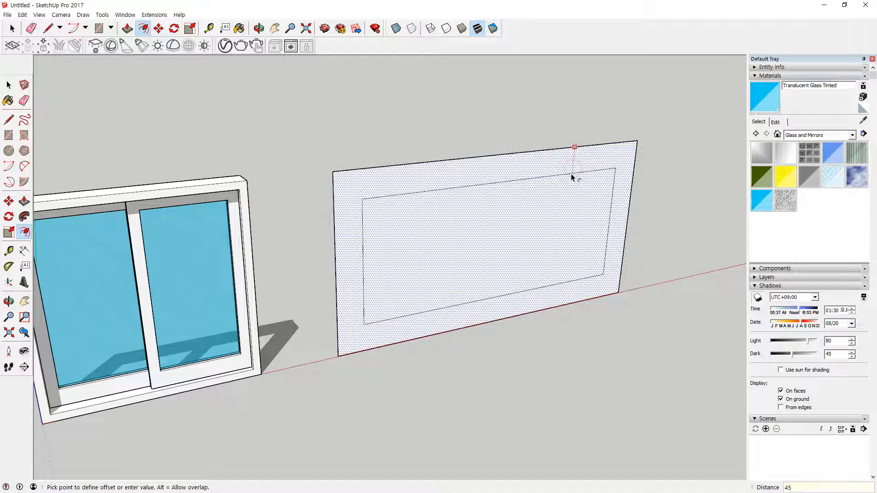
key("Return")
key("space")
left_click(553, 207)
key("Delete")
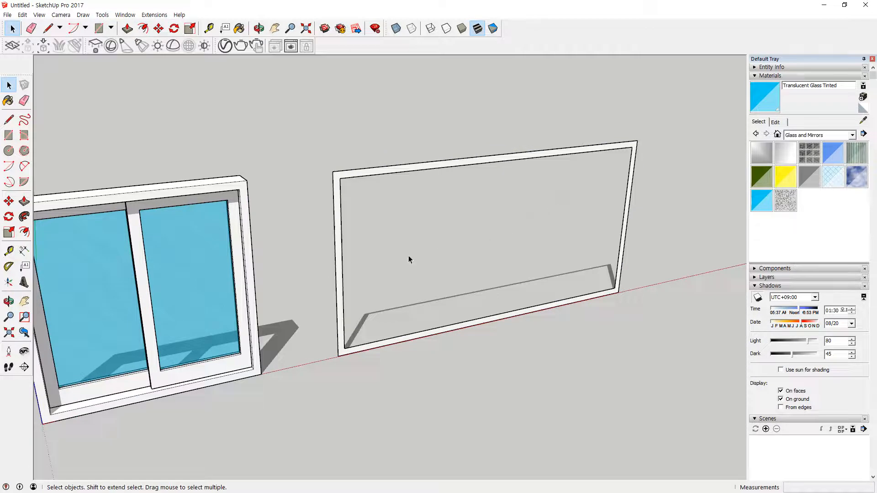
Push/Pull the new frame's face to a depth of 150 mm
key("p")
left_click(339, 278)
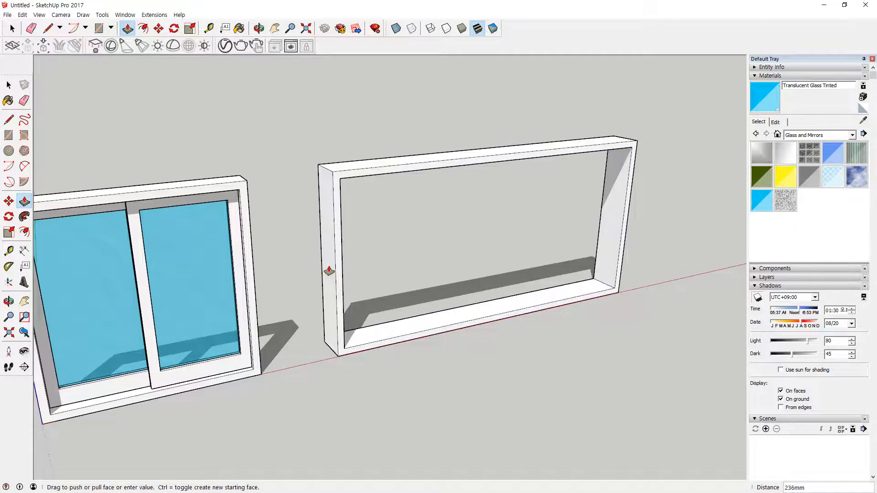
type("150")
key("Return")
key("space")
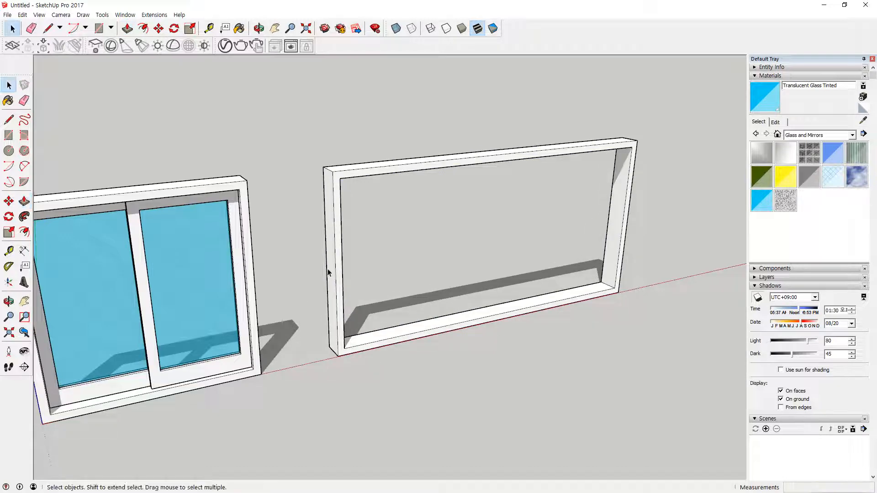
Select the whole extruded frame and make it a group
triple_click(329, 271)
right_click(329, 272)
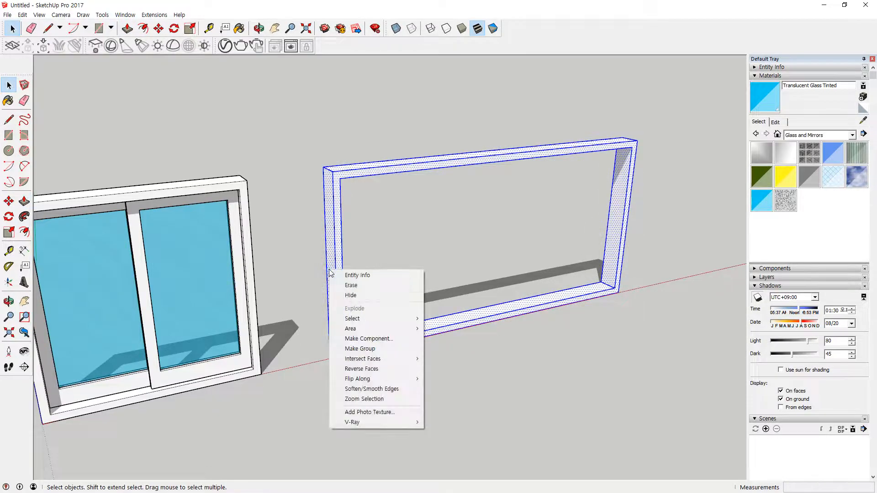
left_click(329, 272)
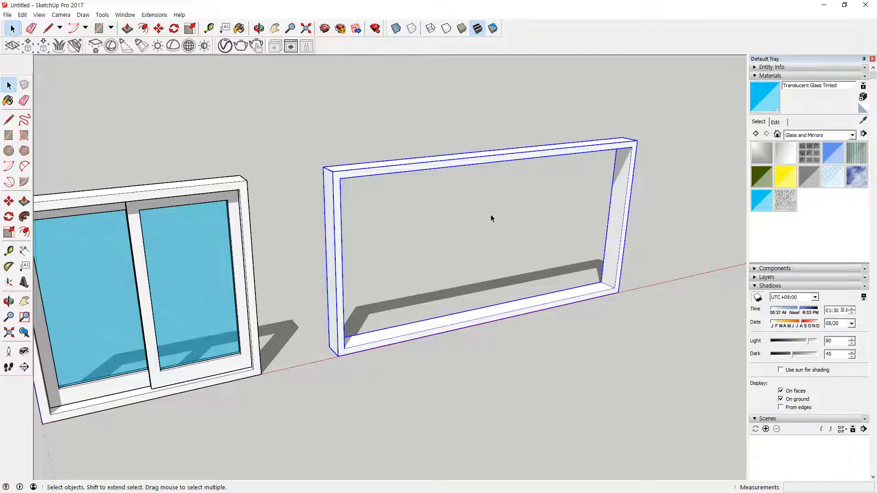
left_click(458, 225)
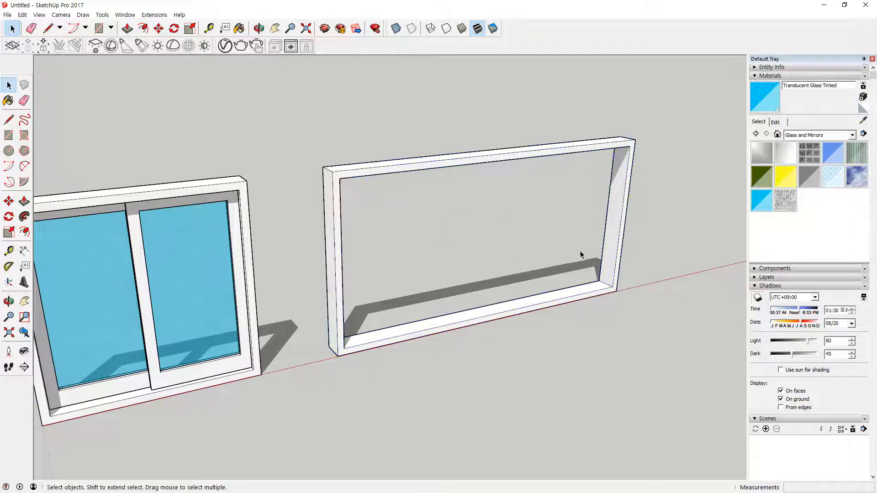
middle_click_drag(581, 255, 502, 269)
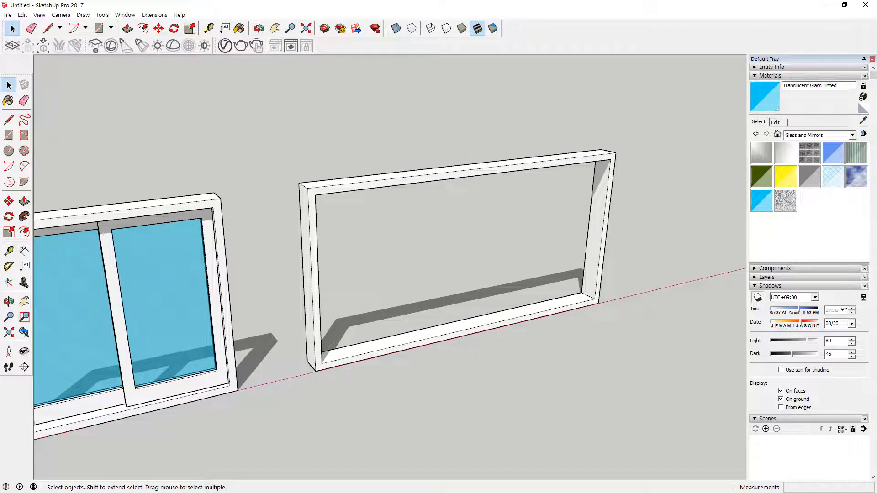
left_click(544, 238)
left_click_drag(471, 177, 465, 327)
mouse_move(149, 310)
left_mouse_down()
mouse_move(152, 274)
mouse_move(187, 312)
mouse_move(536, 252)
mouse_move(531, 246)
mouse_move(546, 272)
left_mouse_up()
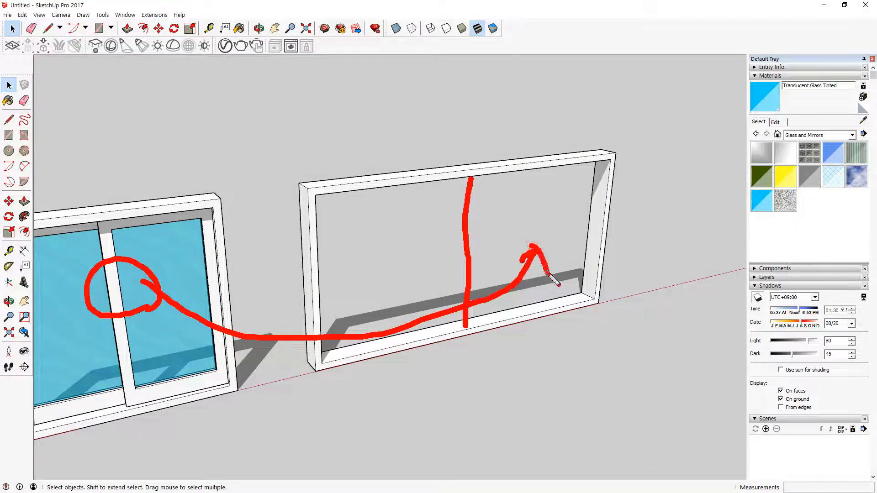
key("Escape")
middle_click_drag(570, 192, 589, 200)
scroll(587, 181, "up", 4)
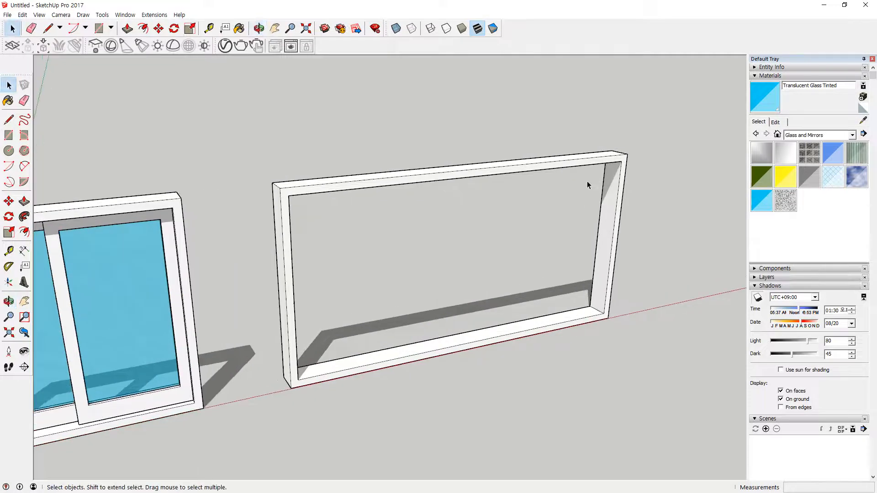
key("l")
left_click(624, 160)
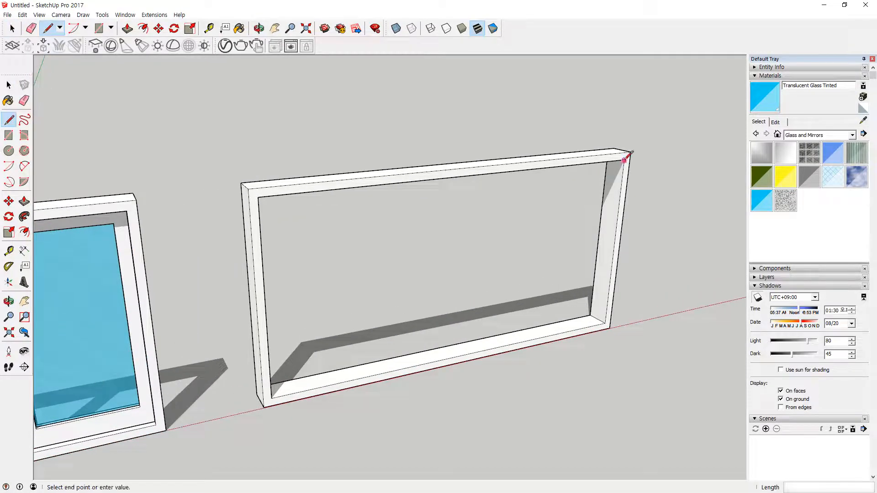
key("Escape")
Draw a 1155 x 1110 mm rectangle from the frame's upper inner corner to the midpoint of its lower edge, filling half the opening
key("r")
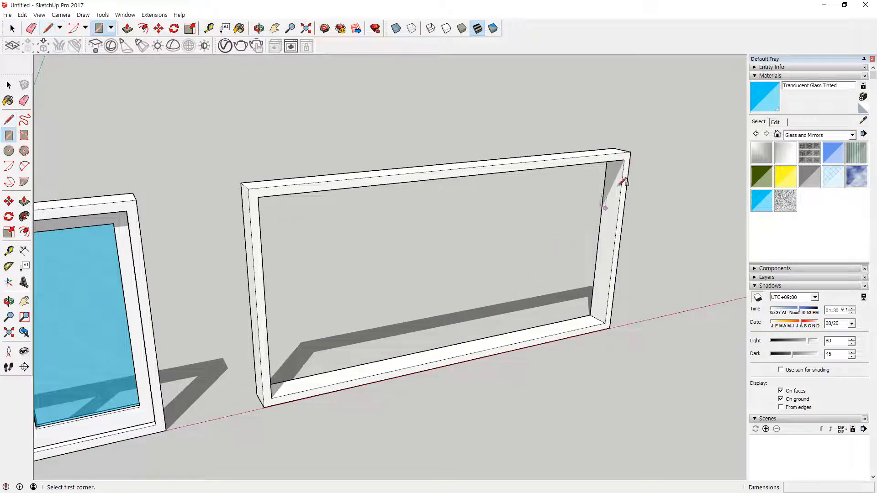
left_click(624, 159)
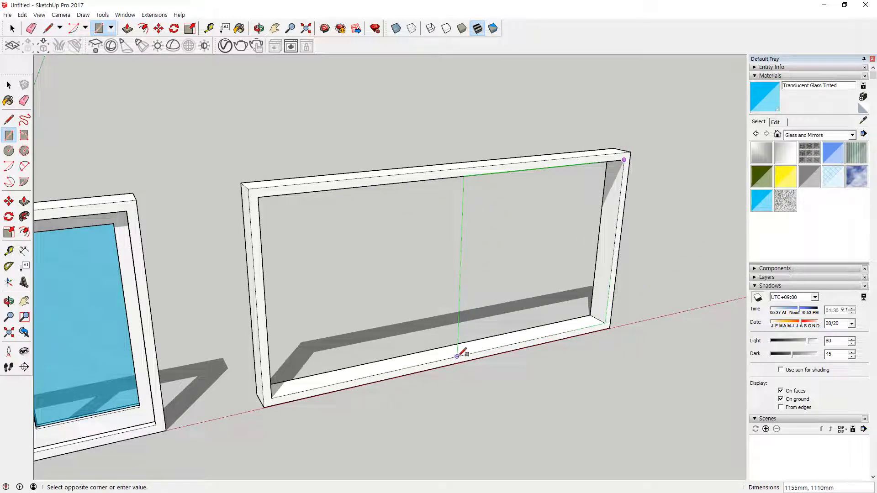
left_click(457, 356)
Draw a vertical 1110 mm line from the midpoint of the panel face's upper edge to its lower edge
middle_click_drag(519, 415, 434, 411)
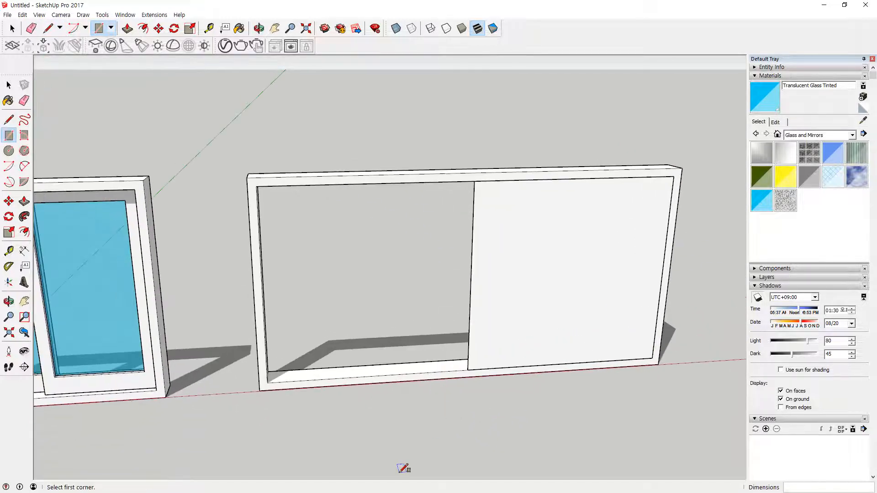
scroll(634, 259, "up", 8)
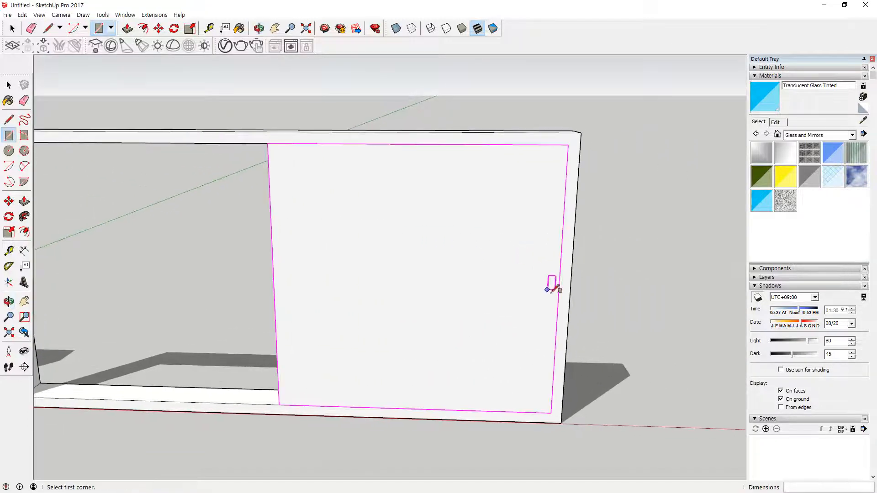
middle_click_drag(551, 286, 583, 286)
key("l")
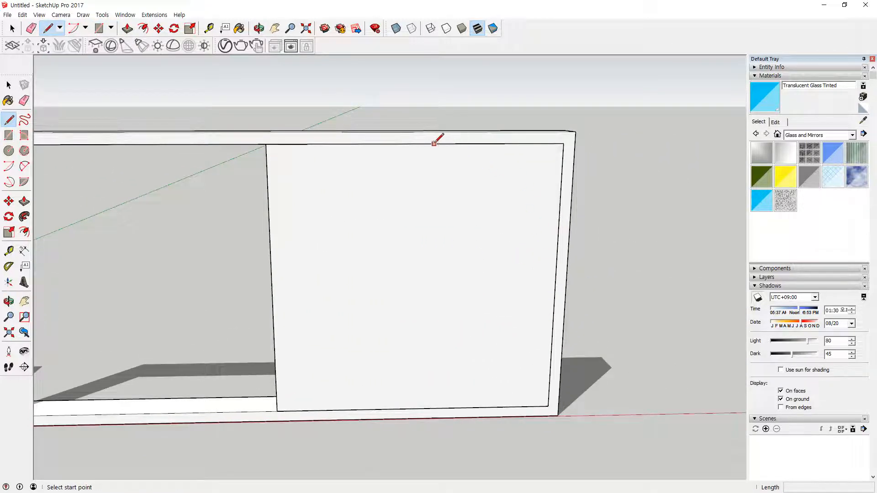
left_click(415, 143)
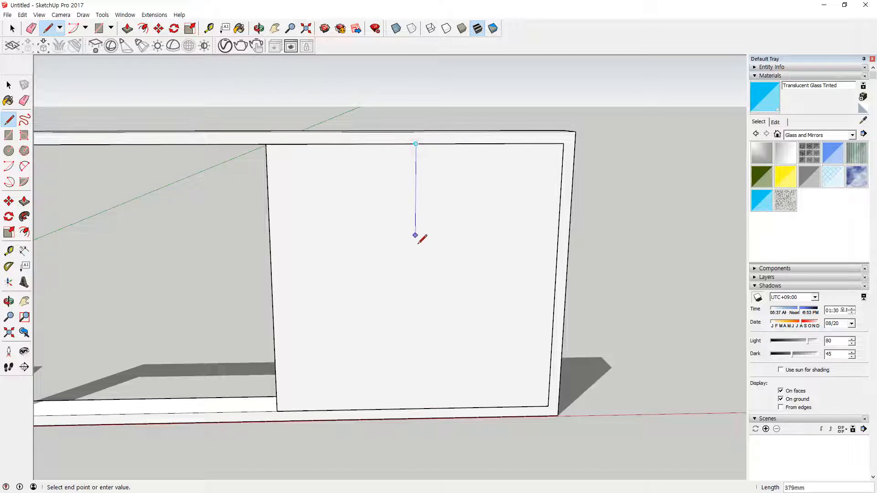
left_click(413, 408)
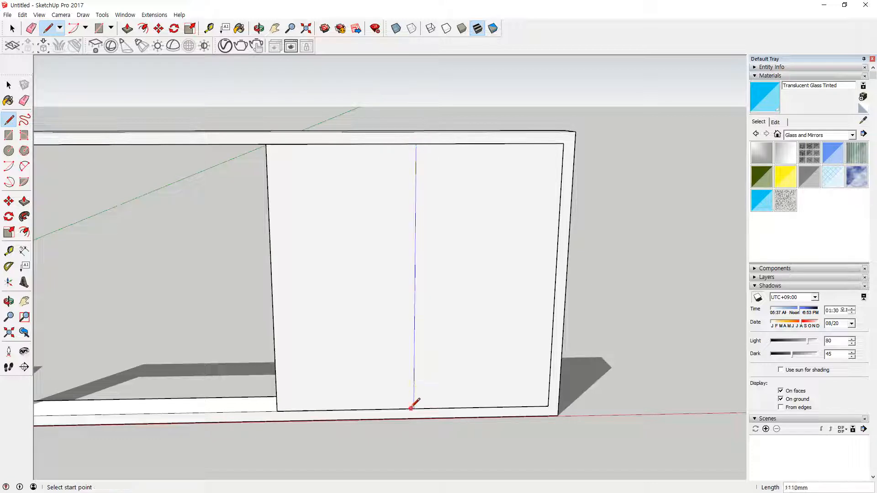
key("space")
key("ctrl+2")
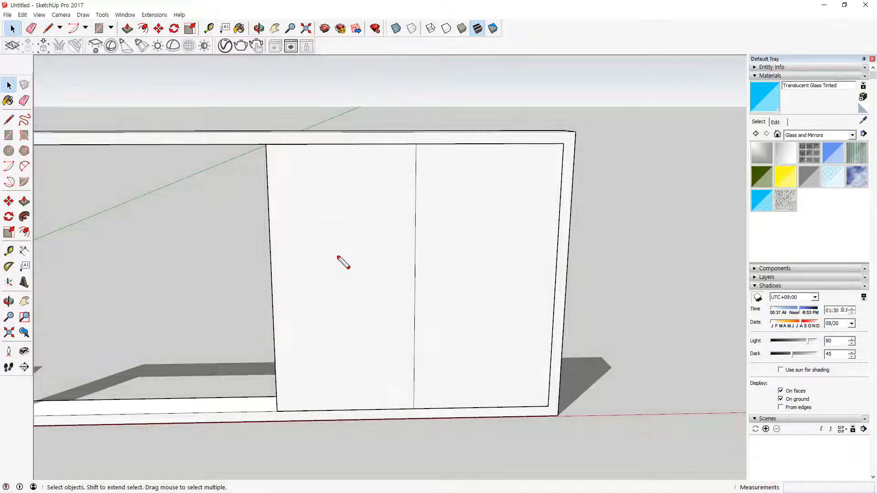
mouse_move(354, 272)
left_mouse_down()
mouse_move(366, 244)
mouse_move(362, 262)
left_mouse_up()
left_click_drag(517, 258, 512, 254)
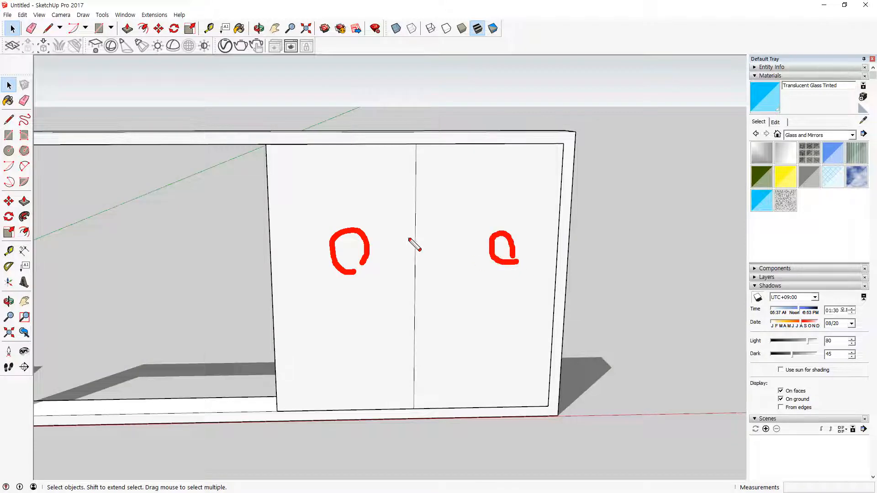
left_click_drag(415, 192, 414, 264)
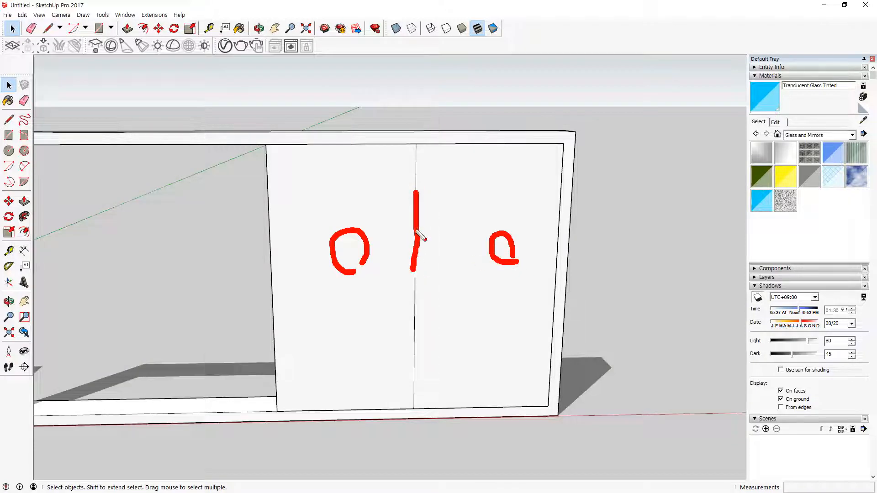
left_click_drag(417, 220, 392, 227)
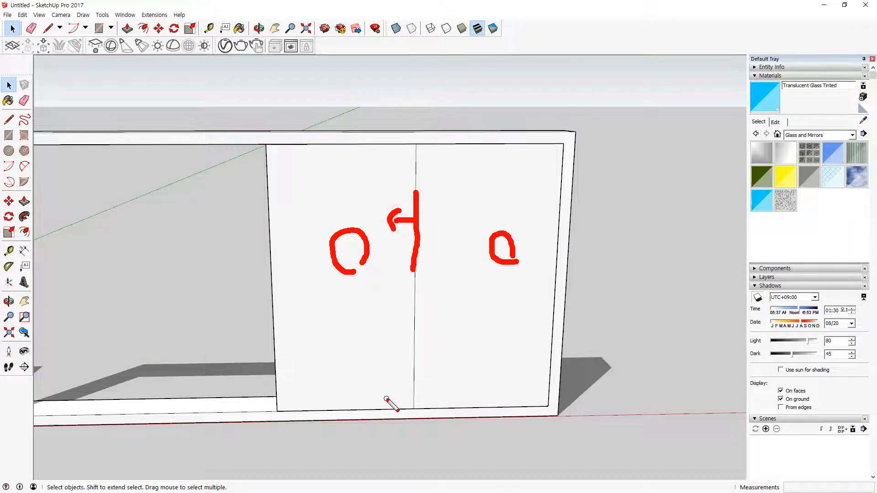
key("Escape")
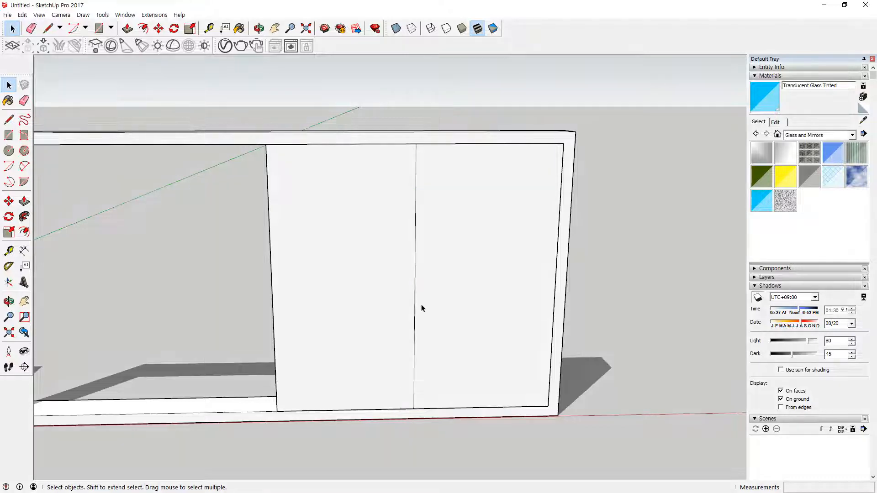
Move the panel's dividing line slightly along the red axis toward the middle of the frame
left_click(414, 305)
key("m")
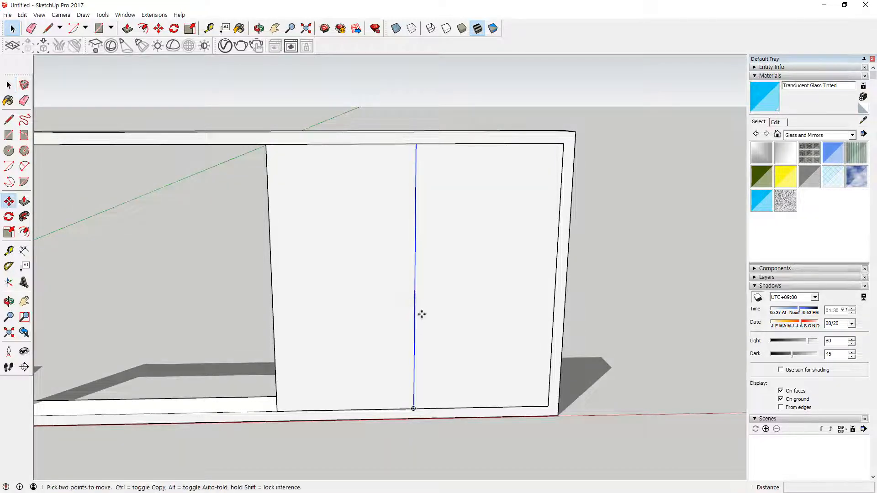
left_click(415, 304)
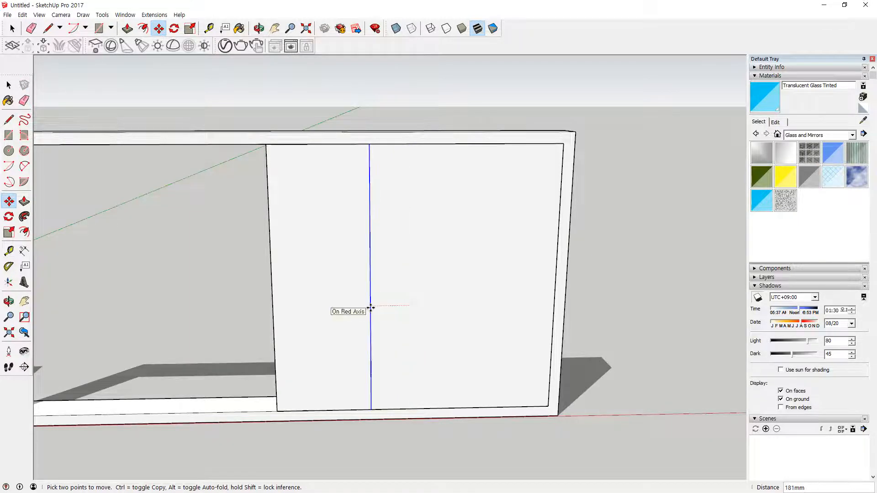
key("Escape")
key("space")
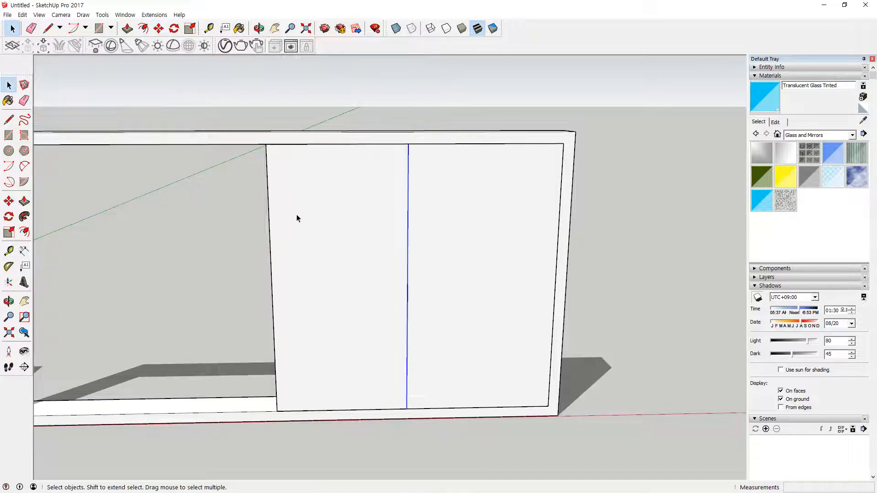
Delete the panel half nearest the frame's middle together with its leftover vertical edge
left_click(323, 241)
key("Delete")
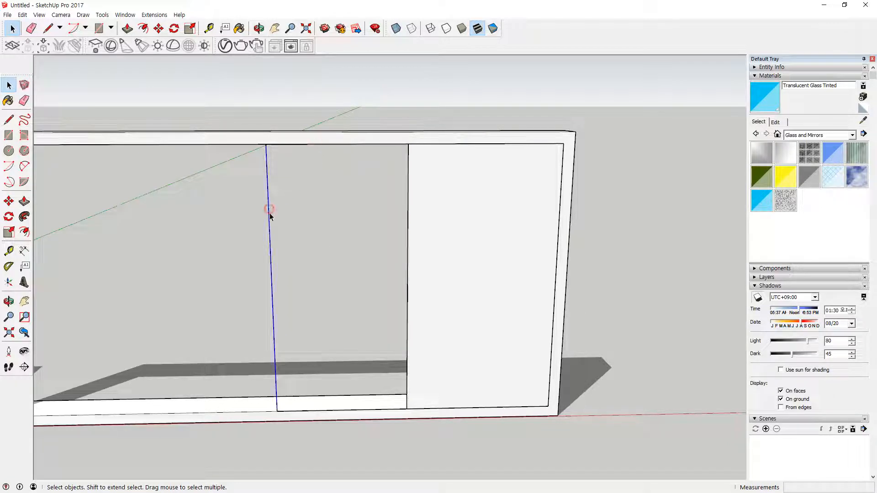
key("Delete")
left_click(364, 434)
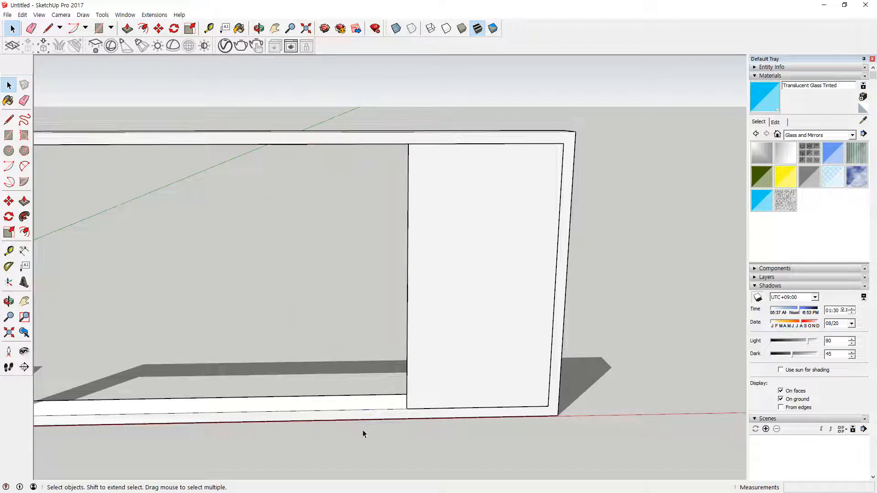
mouse_move(455, 431)
left_mouse_down()
mouse_move(391, 242)
mouse_move(601, 273)
mouse_move(464, 436)
left_mouse_up()
key("Escape")
Offset the remaining panel's outline inward and delete the inner face to form a sash outline
key("f")
left_click(522, 144)
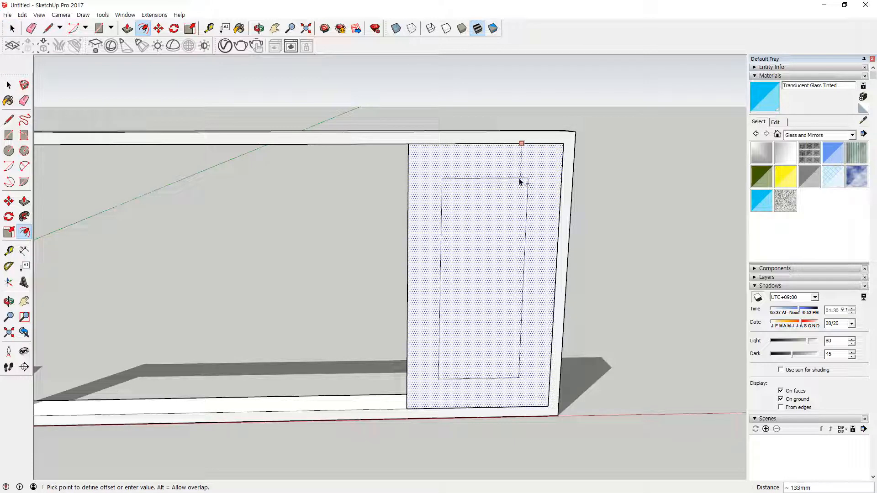
key("Return")
key("space")
left_click(494, 249)
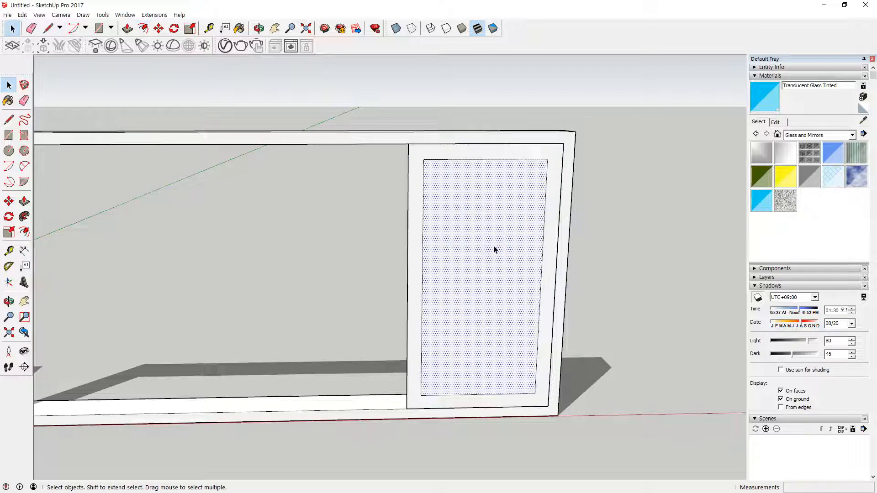
key("Delete")
Move the lower inner edge of the sash up 40 mm along the blue axis
scroll(475, 393, "up", 3)
middle_click_drag(489, 402, 521, 371)
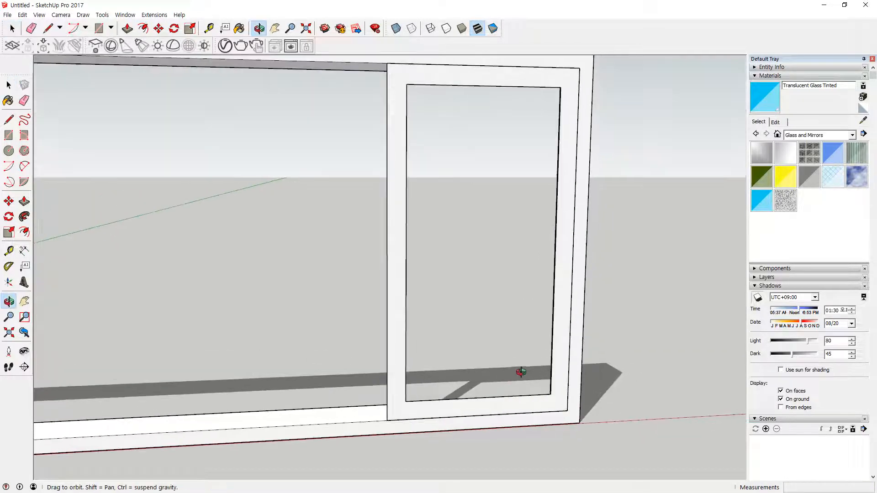
key("m")
left_click(456, 398)
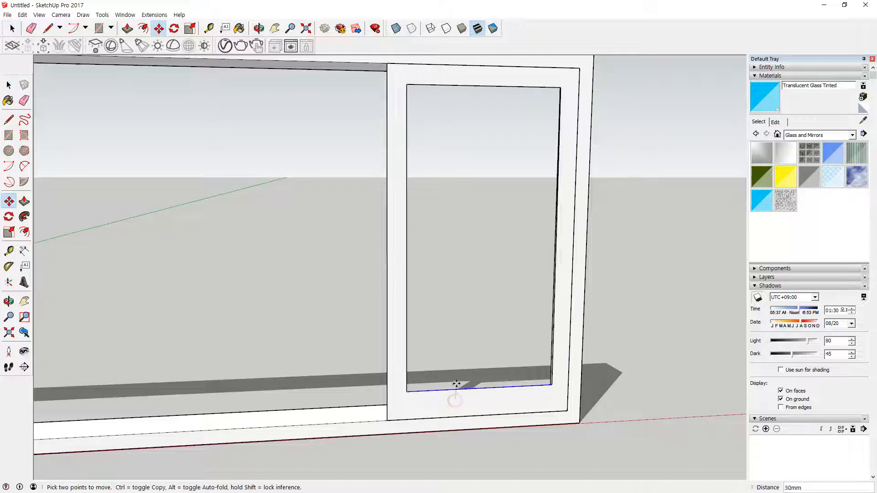
left_click(455, 366)
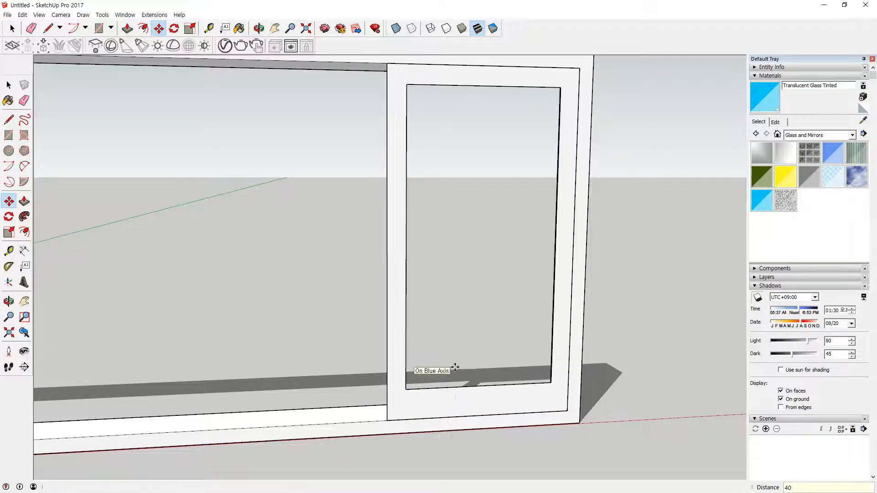
middle_click_drag(526, 328, 421, 422)
key("space")
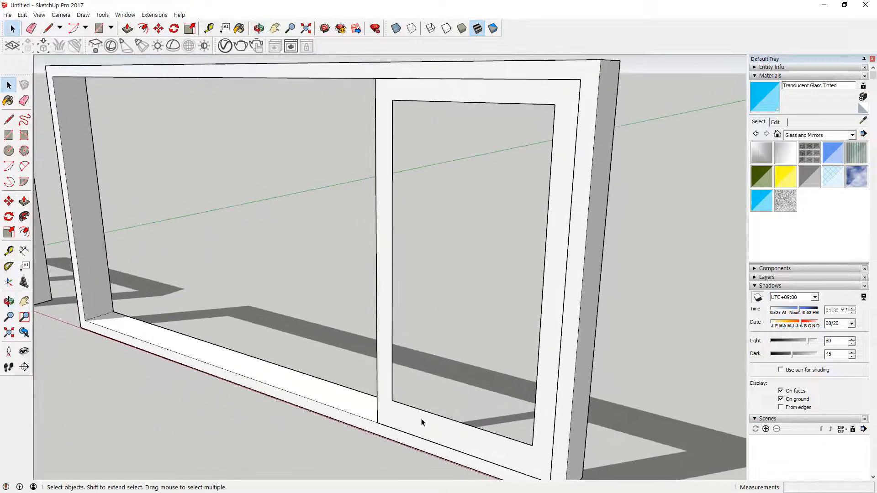
Push/Pull the sash outline back into a thin solid and make it a group
key("p")
left_click(407, 414)
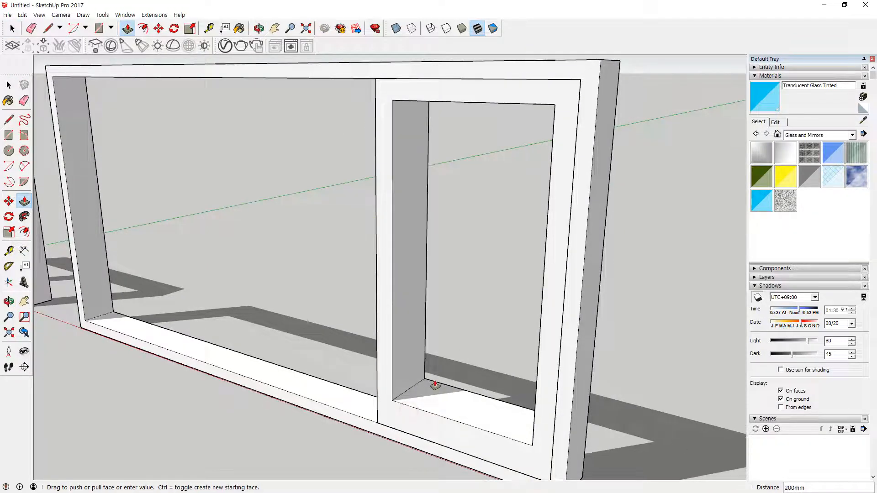
left_click(435, 385)
key("space")
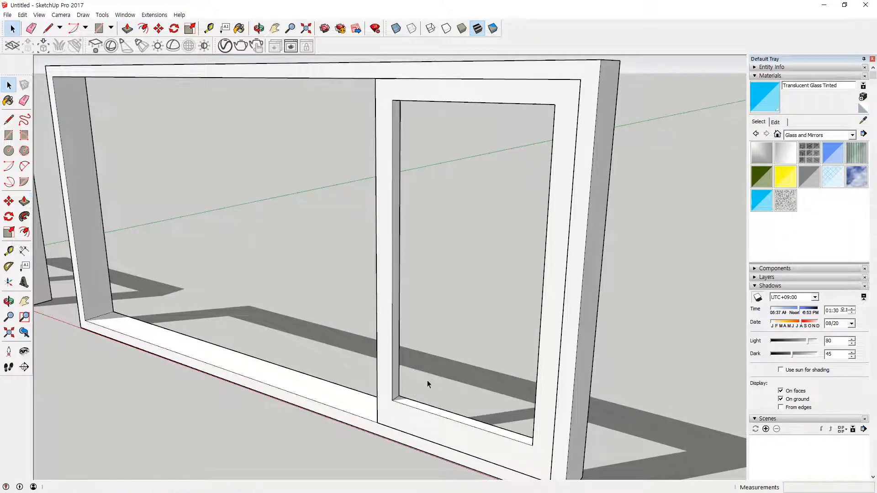
double_click(401, 411)
right_click(401, 411)
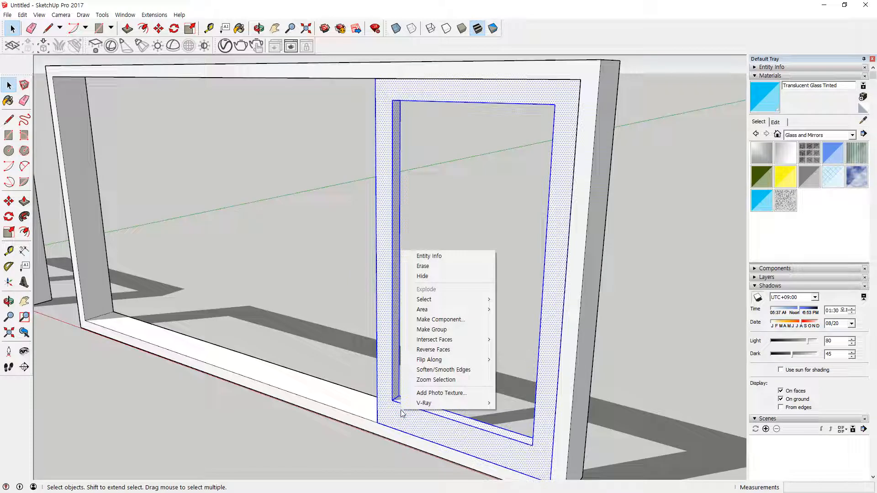
key("g")
Draw a rectangle across the full sash opening as the glass pane
middle_click_drag(549, 391, 593, 385)
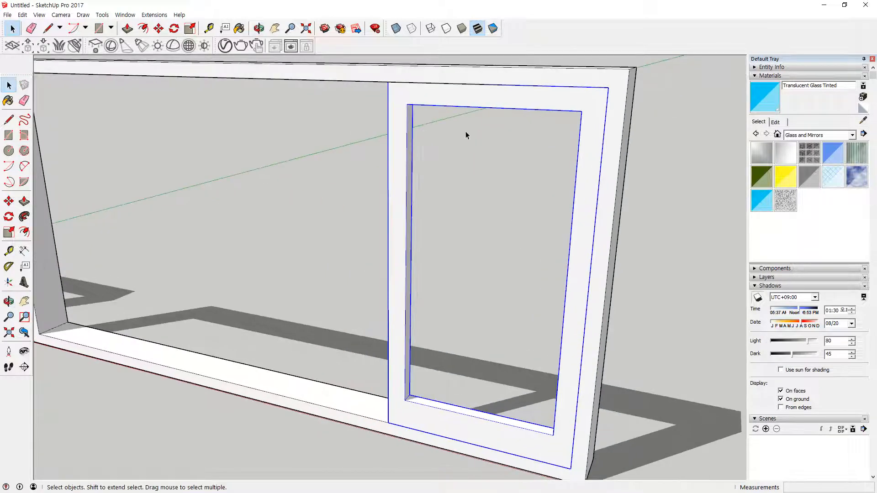
key("r")
left_click(407, 104)
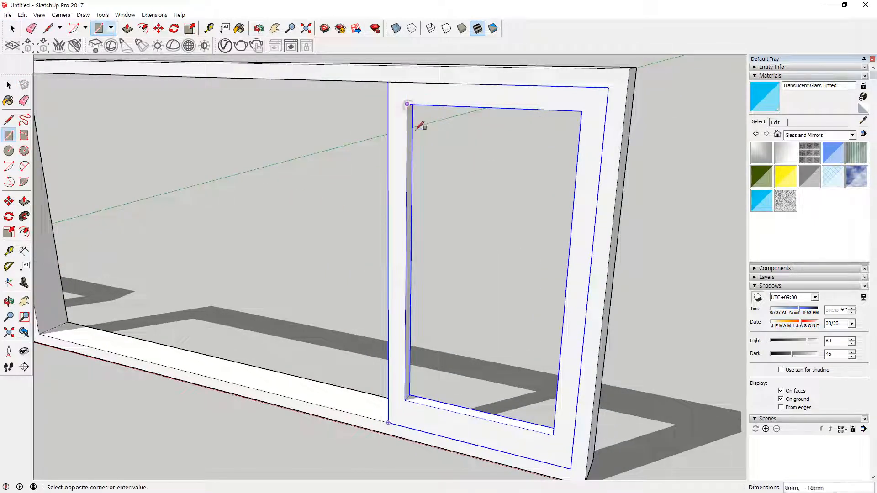
left_click(554, 434)
Move the glass face back along the green axis into the thickness of the sash
middle_click_drag(636, 252, 320, 328)
scroll(331, 395, "up", 5)
middle_click_drag(331, 395, 260, 327)
key("space")
left_click(261, 302)
scroll(215, 342, "up", 3)
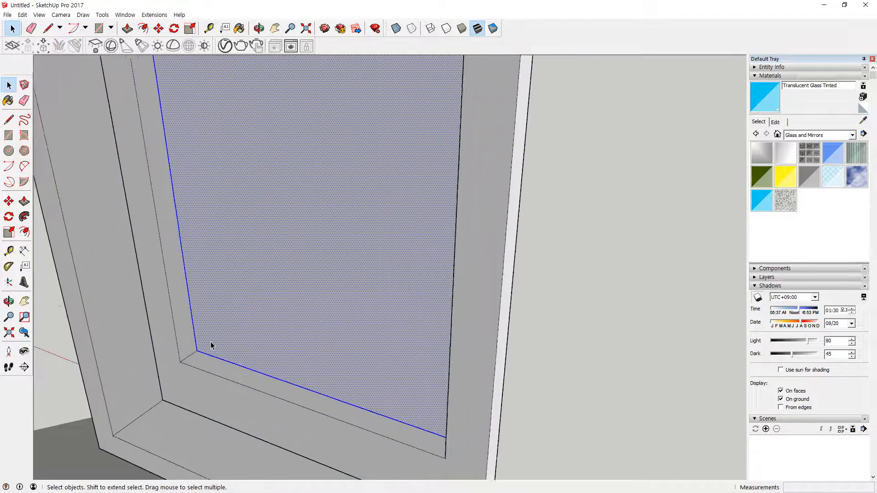
key("m")
left_click(196, 353)
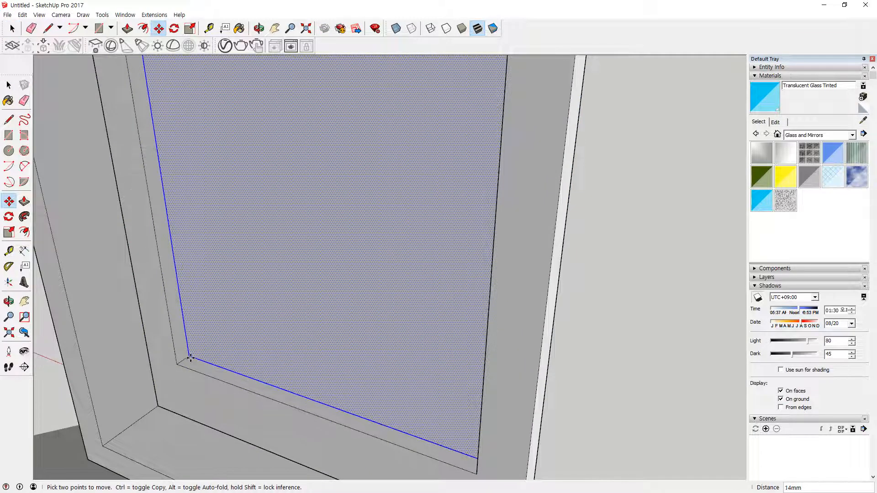
left_click(189, 361)
key("space")
Move the sash and its glass pane together a short distance back into the frame's depth
double_click(149, 438)
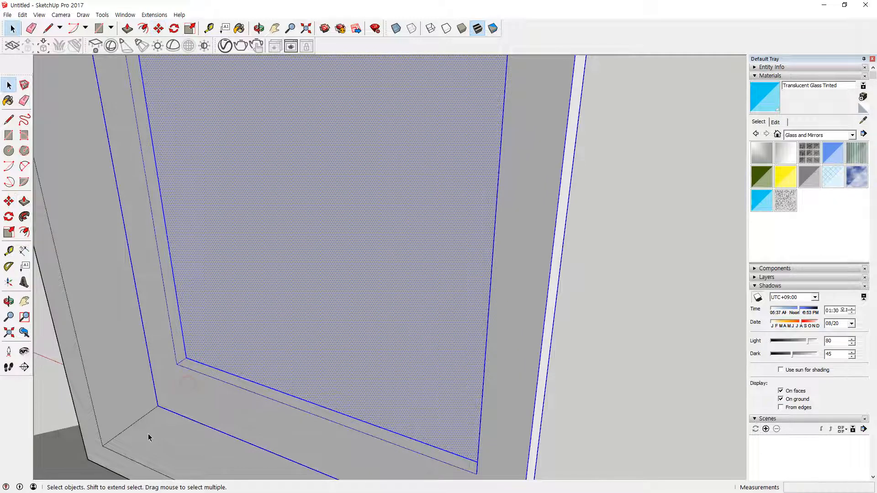
key("m")
left_click(158, 406)
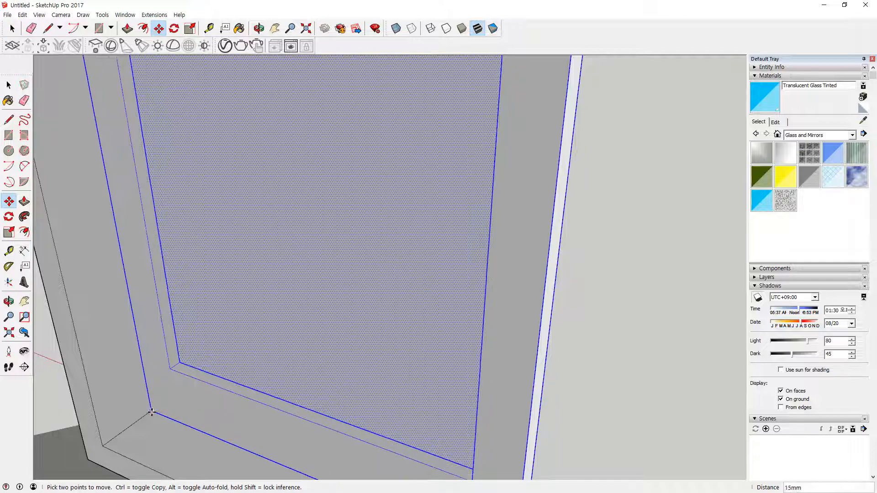
middle_click_drag(136, 421, 873, 427)
scroll(527, 297, "down", 5)
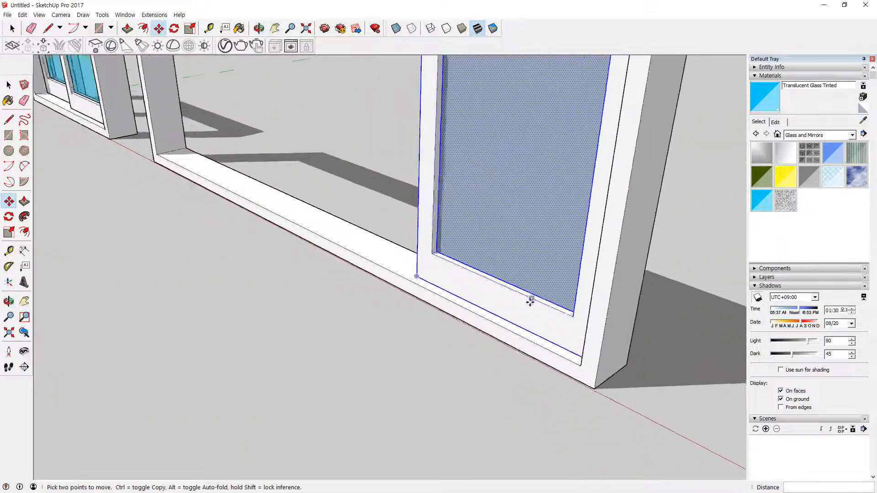
key("space")
left_click(383, 328)
Paint the sash's glass pane with Translucent Glass Tinted
mouse_move(467, 217)
middle_mouse_down("shift")
mouse_move(415, 346)
mouse_move(530, 343)
middle_mouse_up("shift")
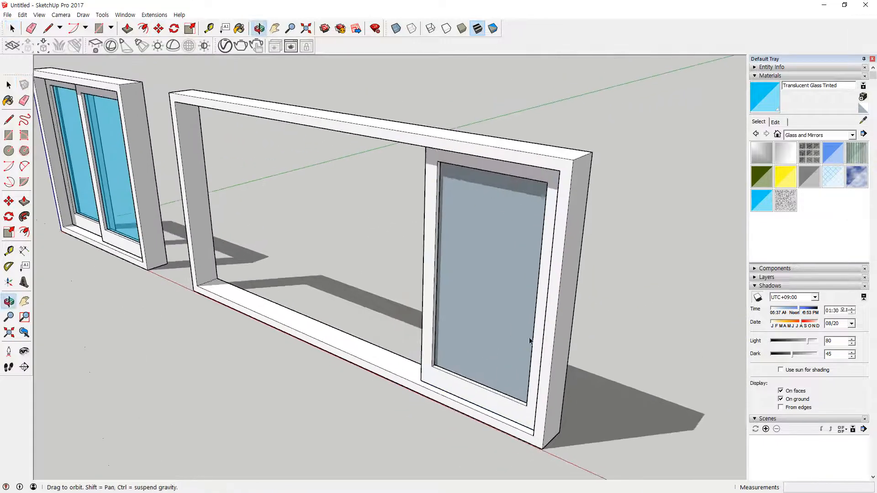
left_click(771, 200)
left_click(492, 241)
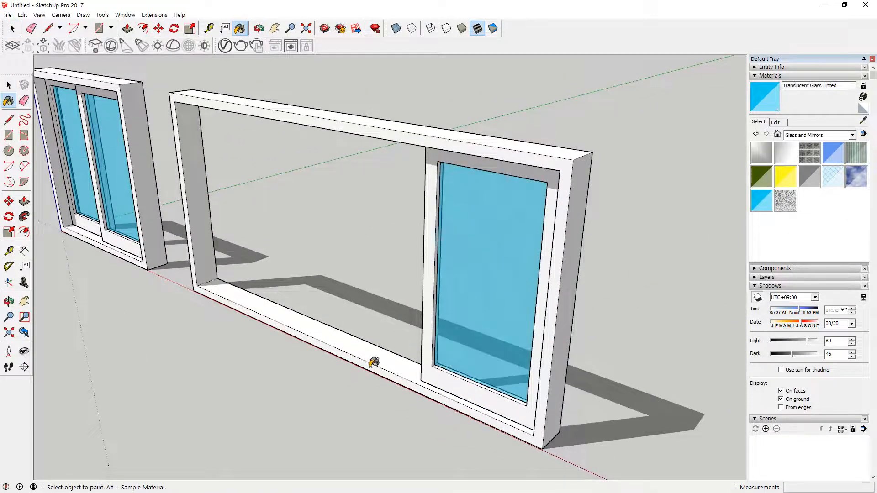
mouse_move(440, 392)
middle_mouse_down()
mouse_move(464, 309)
mouse_move(511, 406)
middle_mouse_up()
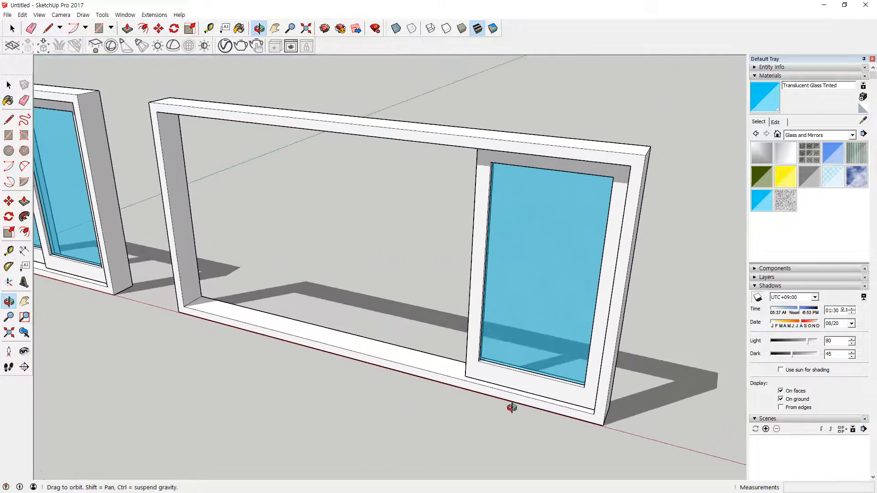
Copy the sash with its glass from its lower outer corner to behind the first sash, toward the frame's middle
key("space")
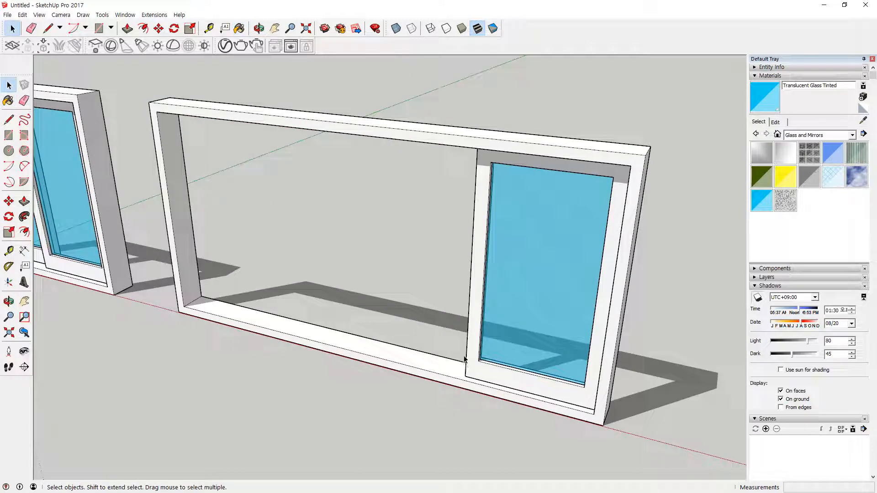
left_click_drag(435, 223, 503, 284)
left_click(520, 242)
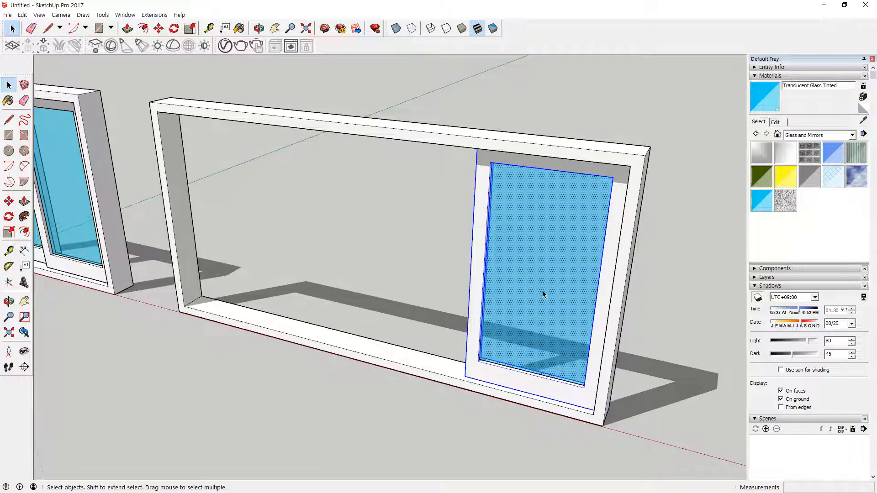
middle_click_drag(550, 250, 513, 354)
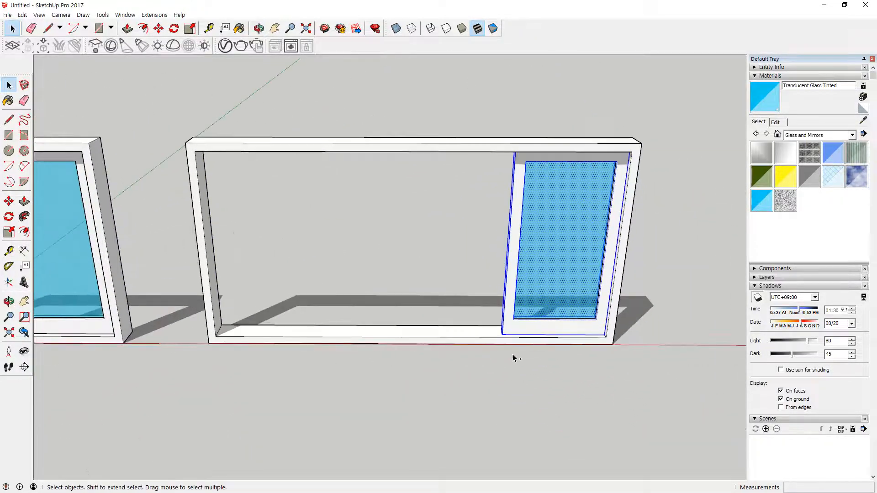
mouse_move(506, 338)
left_mouse_down()
mouse_move(450, 322)
mouse_move(445, 308)
mouse_move(433, 332)
left_mouse_up()
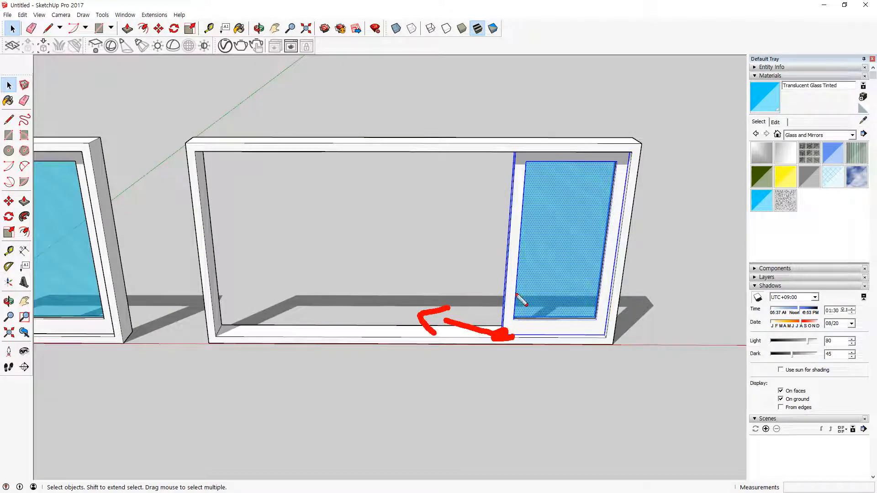
key("Escape")
middle_click_drag(549, 263, 0, 280)
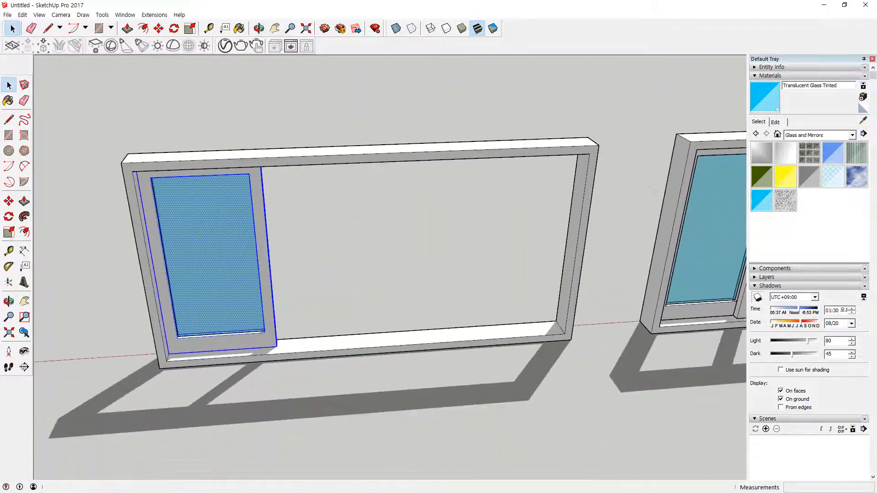
middle_click_drag(395, 311, 626, 308)
scroll(630, 320, "up", 6)
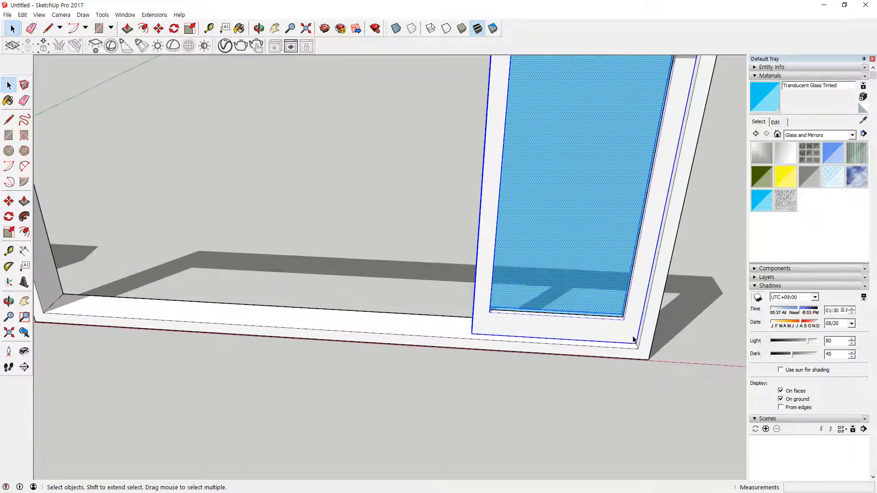
scroll(633, 339, "up", 2)
key("m")
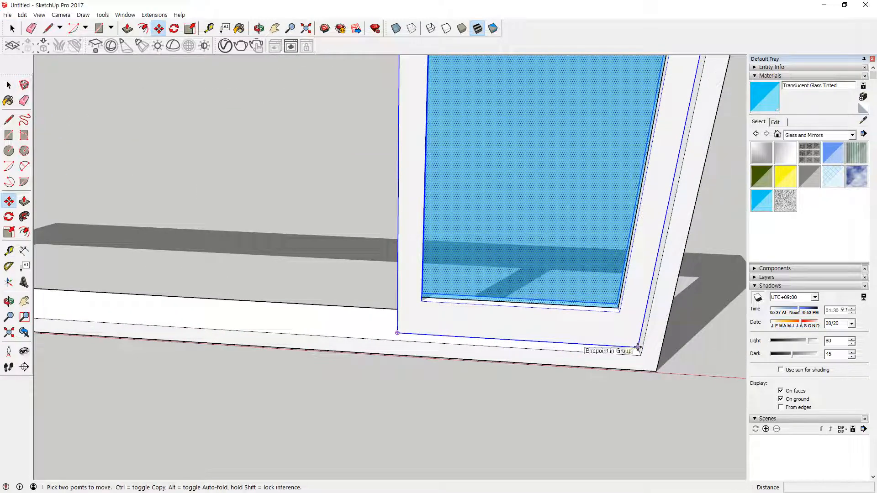
left_click(634, 343)
key("ctrl")
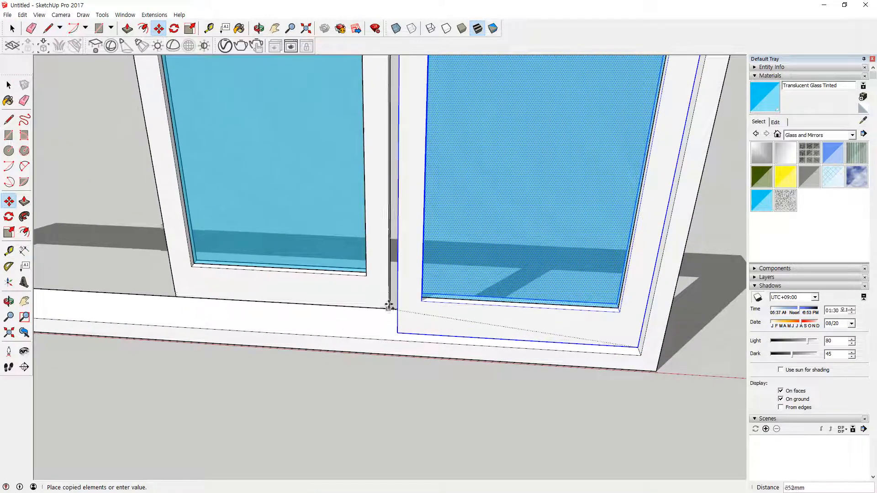
left_click(385, 277)
Snap the copied sash to the first sash's rear lower corner, then slide it about 108 mm so the two sashes overlap
middle_click_drag(589, 281, 41, 299)
scroll(345, 255, "up", 2)
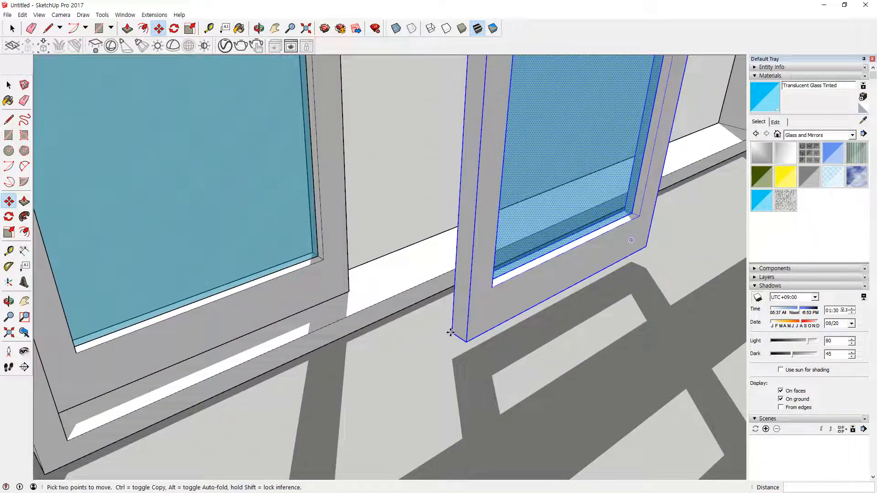
left_click(451, 332)
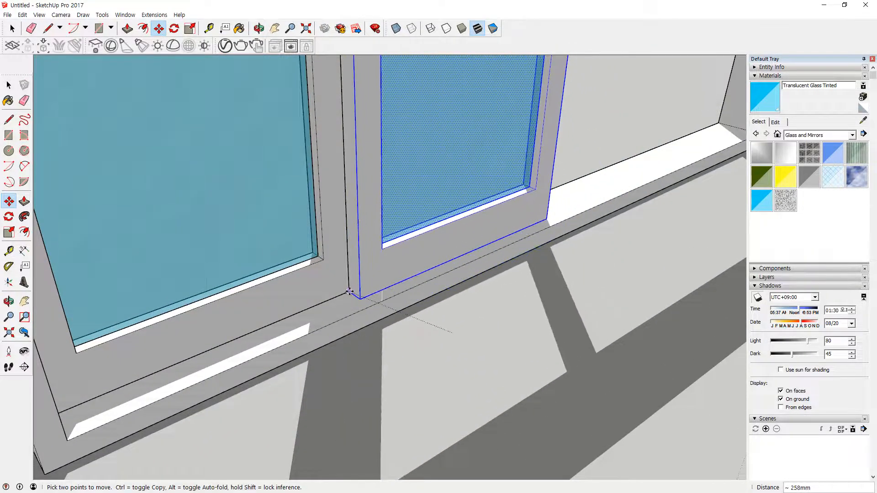
left_click(350, 292)
left_click(349, 291)
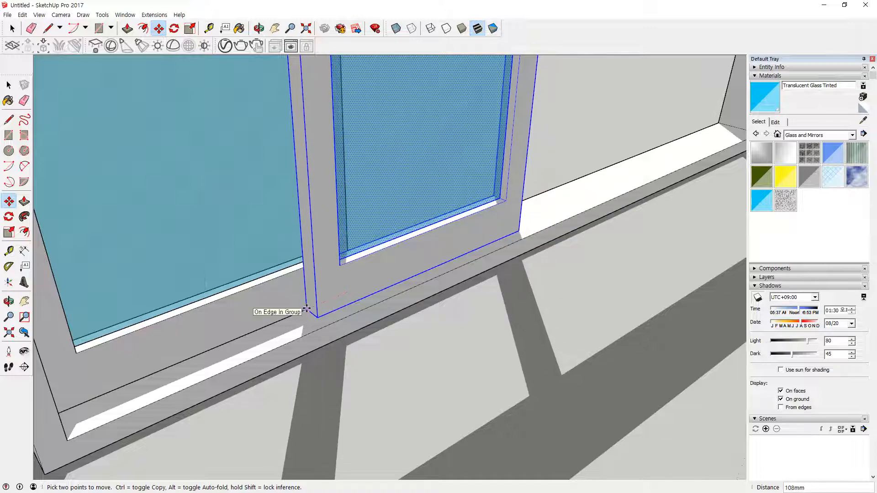
left_click(306, 309)
middle_click_drag(307, 309, 695, 331)
key("m")
key("space")
left_click(469, 287)
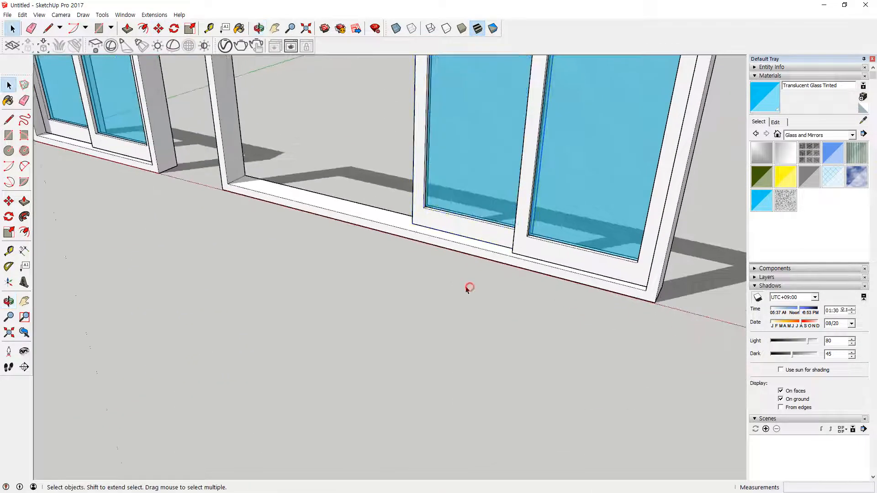
Copy both sashes with their glass to open ground behind the frame, about 2400 mm away
middle_click_drag(469, 288, 394, 383, "shift")
middle_click_drag(583, 293, 656, 274)
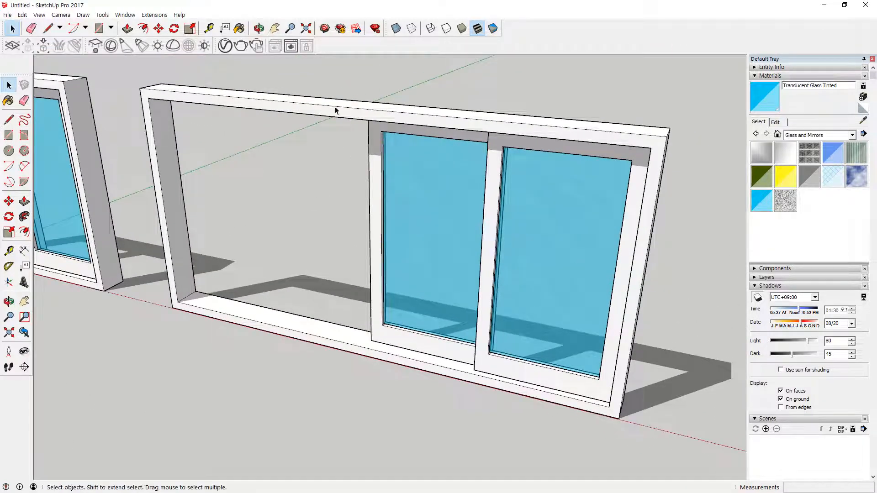
left_click_drag(332, 68, 681, 441)
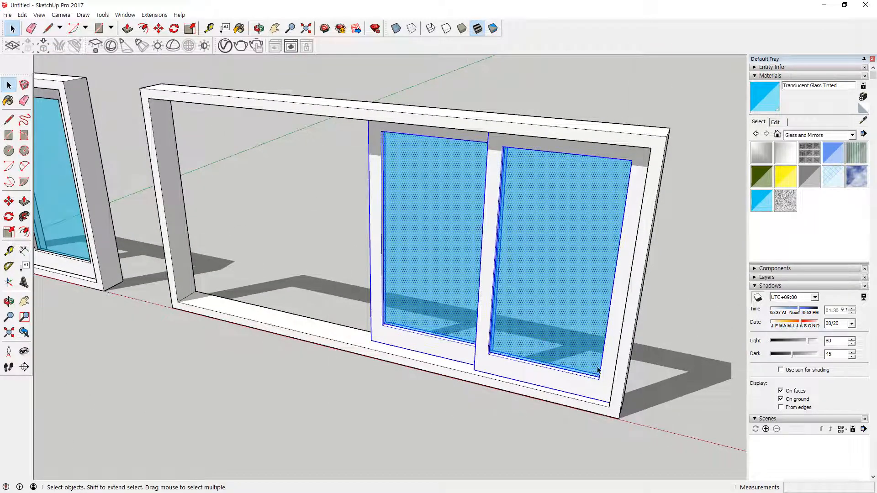
key("m")
key("ctrl")
left_click(583, 375)
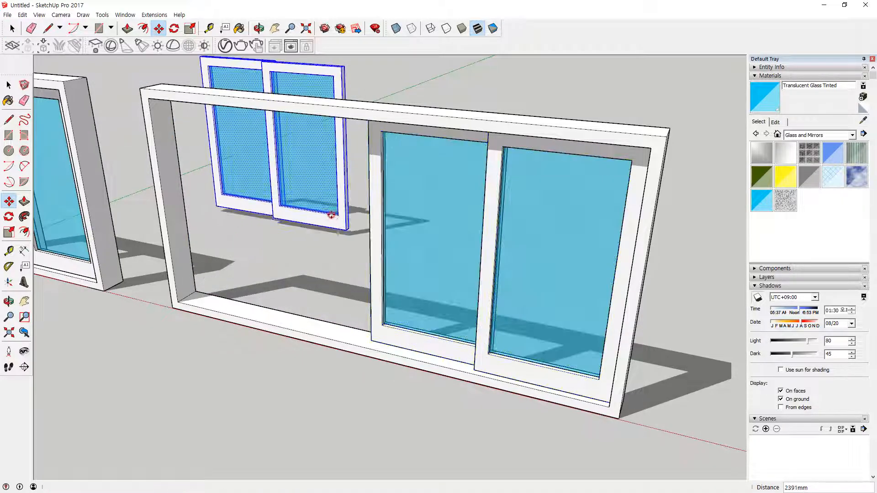
left_click(337, 223)
middle_click_drag(337, 224, 325, 73)
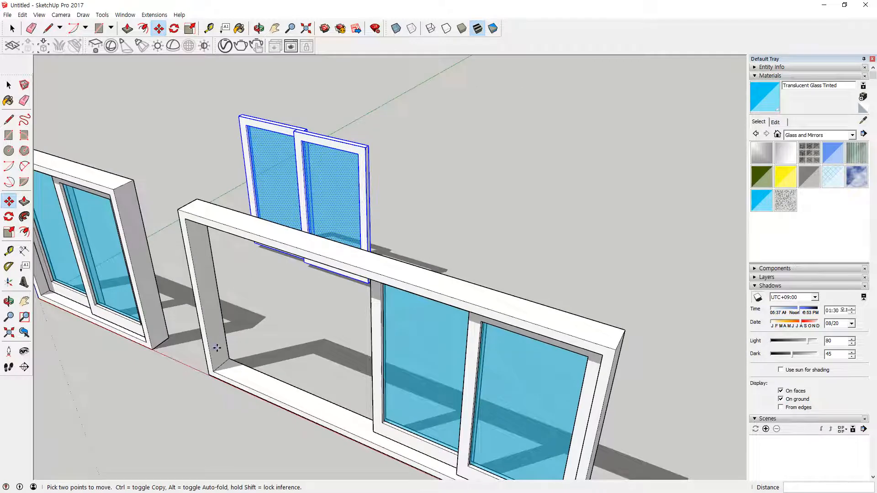
middle_click_drag(250, 140, 300, 157)
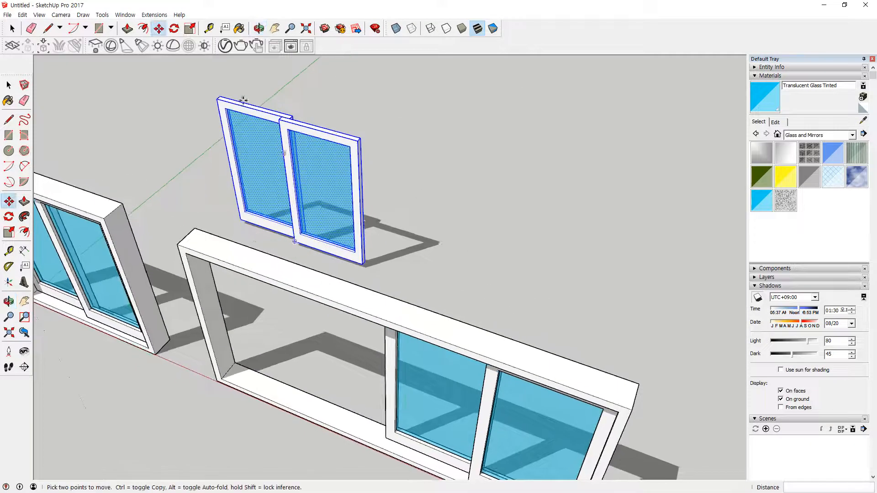
scroll(300, 156, "up", 1)
key("ctrl+2")
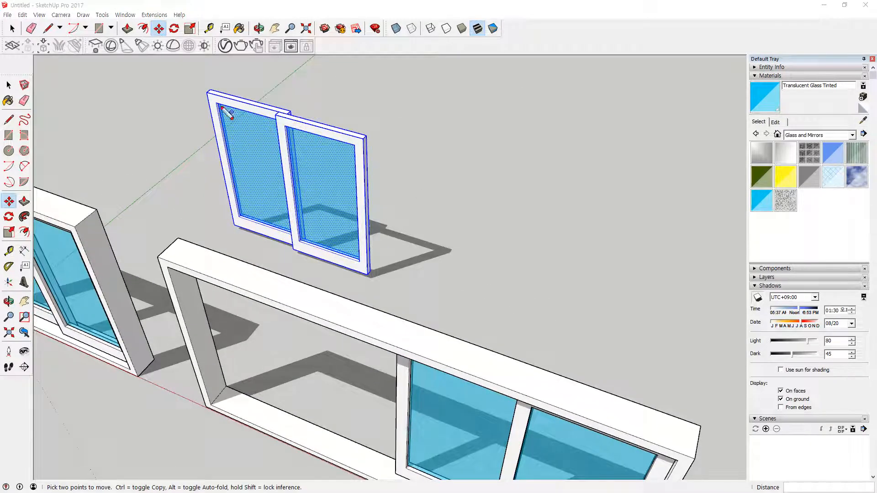
mouse_move(221, 102)
left_mouse_down()
mouse_move(209, 126)
mouse_move(256, 133)
mouse_move(446, 210)
left_mouse_up()
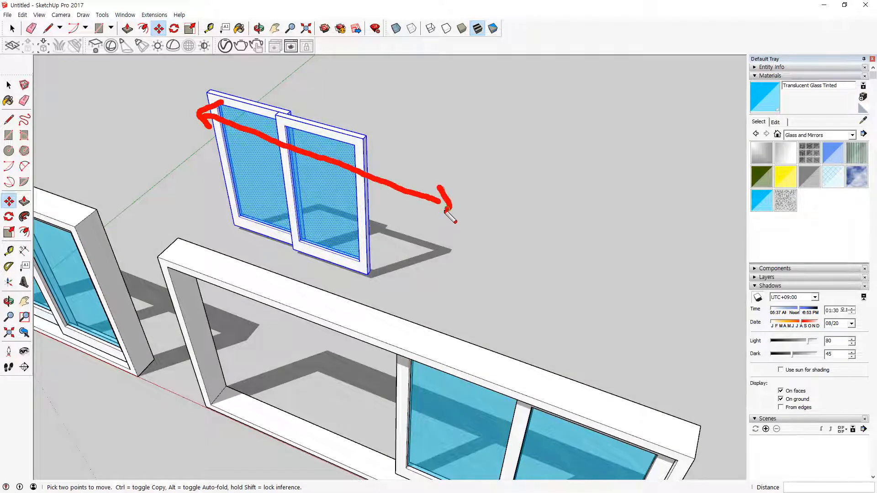
key("Escape")
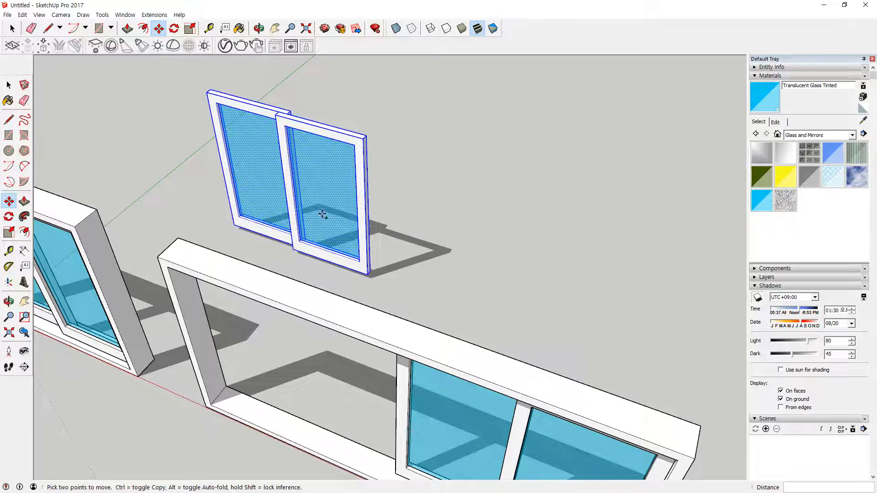
Try to mirror the copied sash pair by scaling it -1 along the red axis, and undo the scaling
left_click(8, 232)
middle_click_drag(167, 219, 381, 395)
scroll(381, 395, "down", 6)
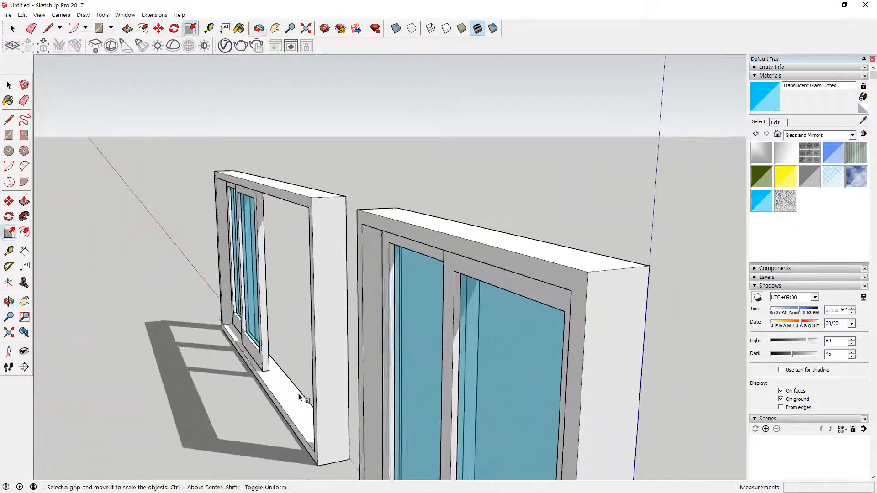
middle_click_drag(320, 365, 352, 391)
scroll(246, 453, "up", 3)
scroll(245, 453, "up", 3)
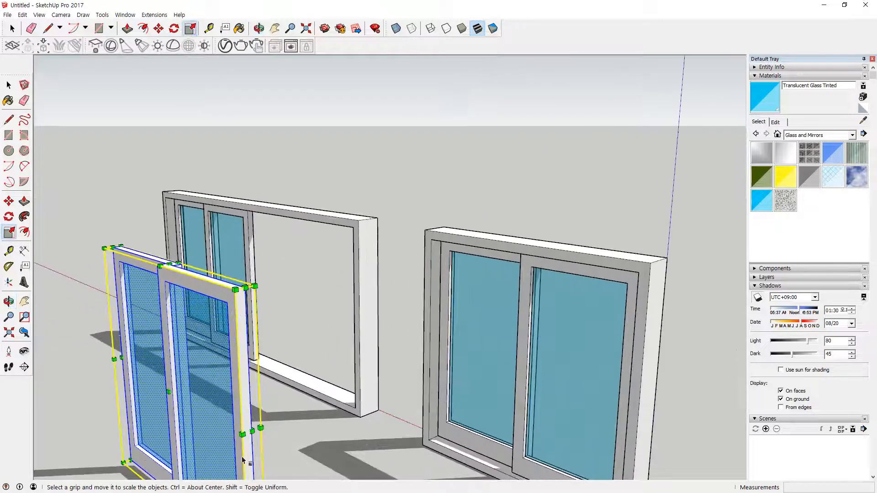
left_click_drag(242, 424, 223, 414)
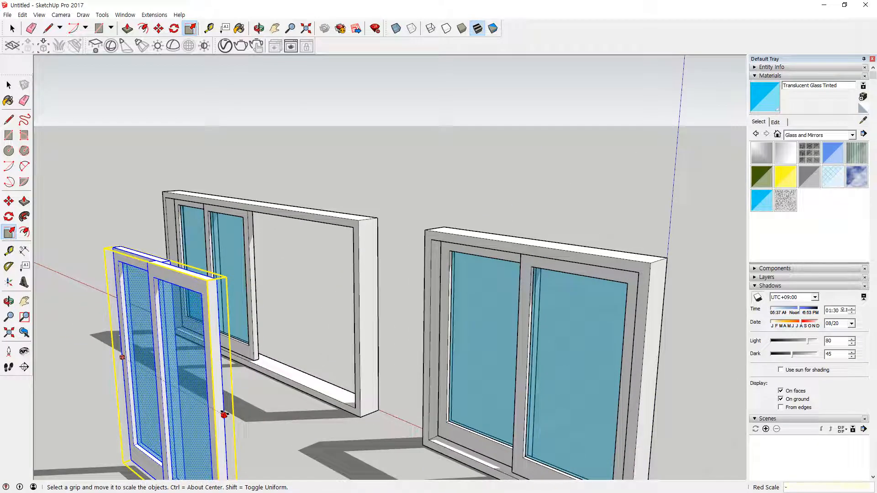
key("Return")
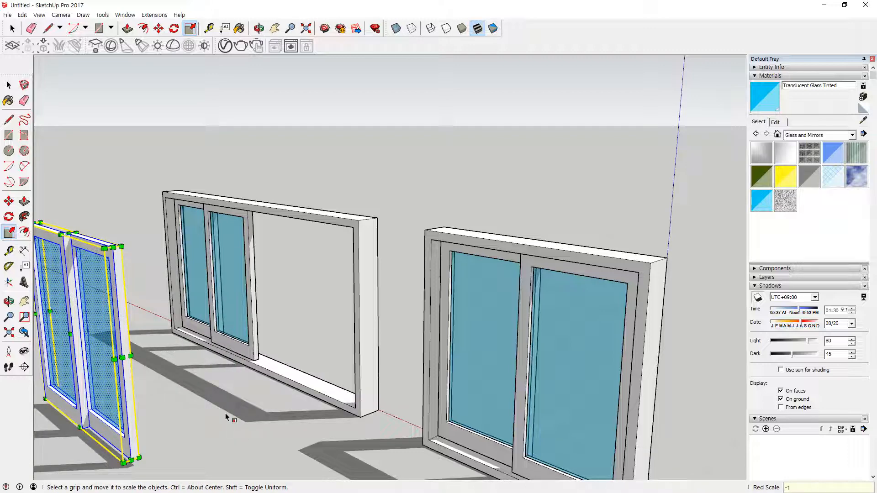
key("ctrl+z")
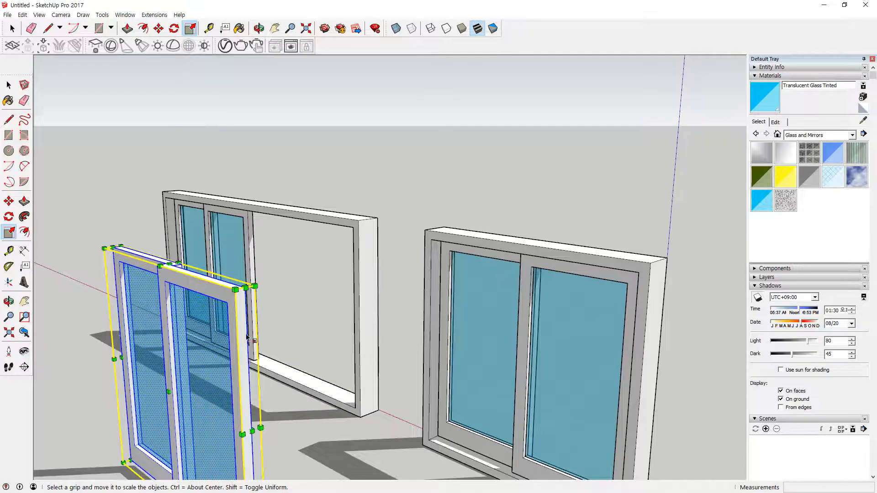
Repeat the -1 red-axis scale from the copied pair's side-middle grip, and undo it again
middle_click_drag(223, 392, 289, 313)
scroll(302, 372, "up", 3)
scroll(300, 372, "up", 3)
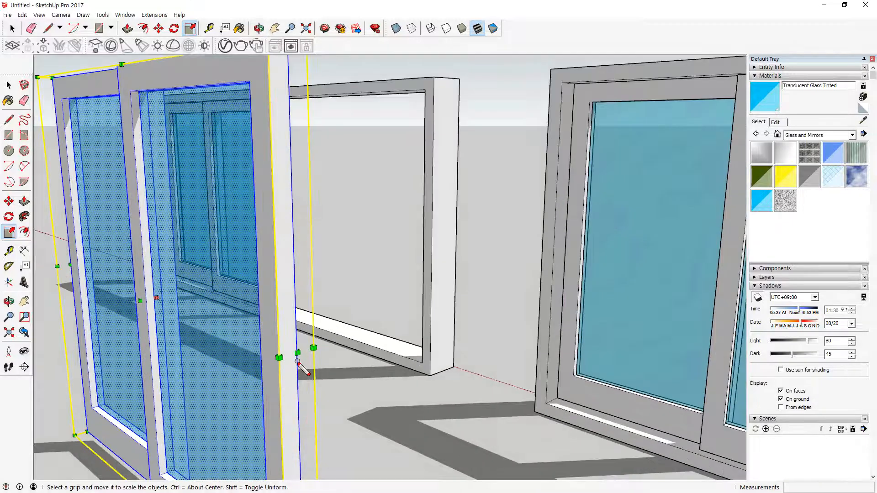
left_click(297, 354)
key("Escape")
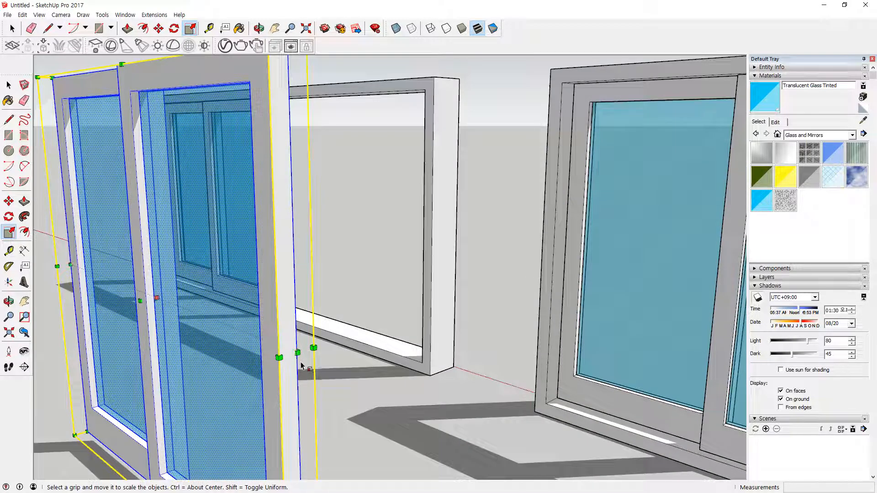
left_click_drag(294, 347, 297, 359)
mouse_move(76, 260)
left_mouse_down()
mouse_move(67, 276)
mouse_move(77, 261)
left_mouse_up()
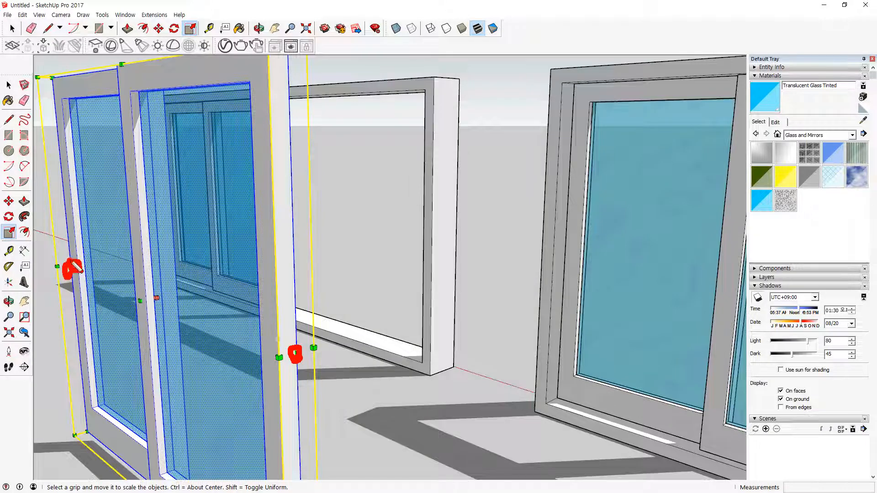
key("Escape")
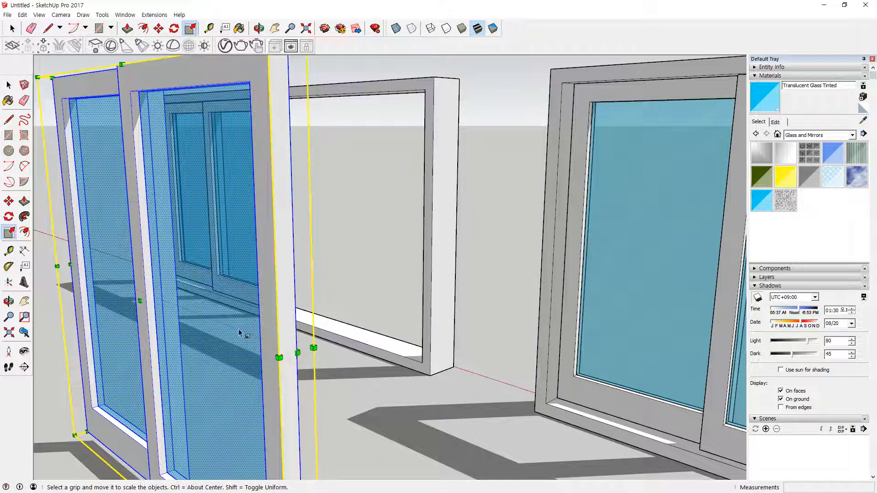
left_click_drag(296, 352, 246, 331)
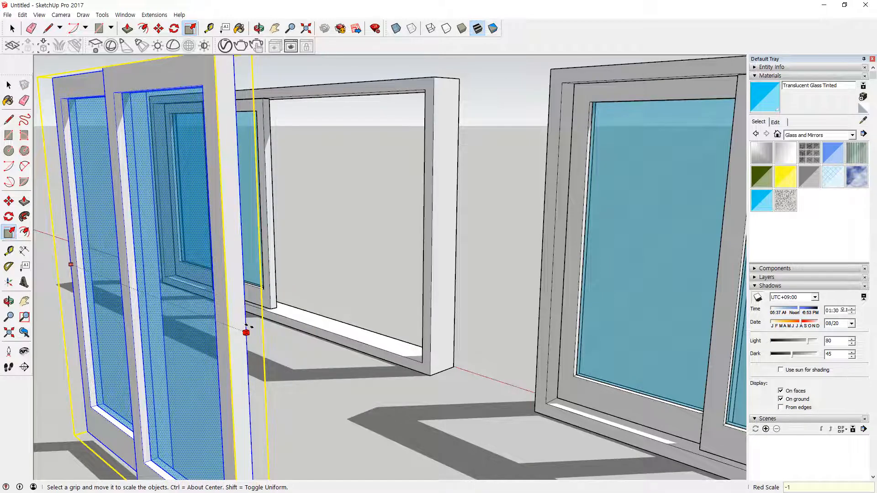
key("Return")
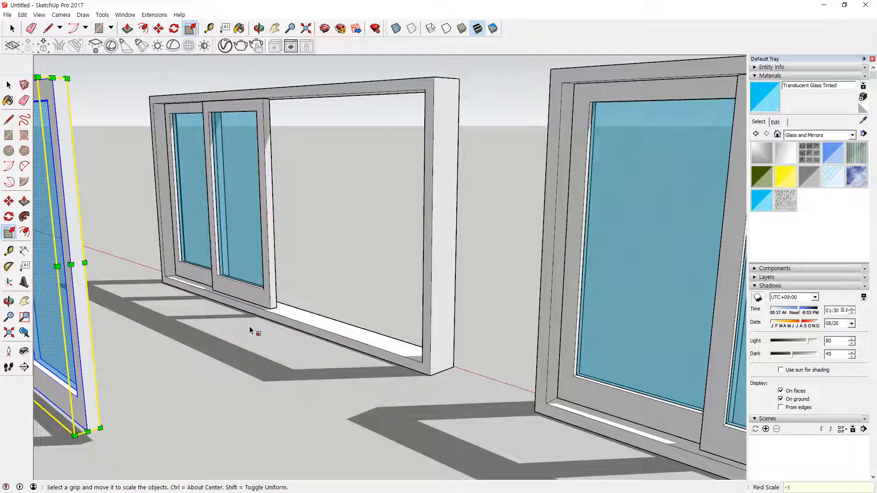
key("ctrl+z")
Flip the copied sash pair with its glass along the red direction
key("space")
scroll(219, 278, "down", 5)
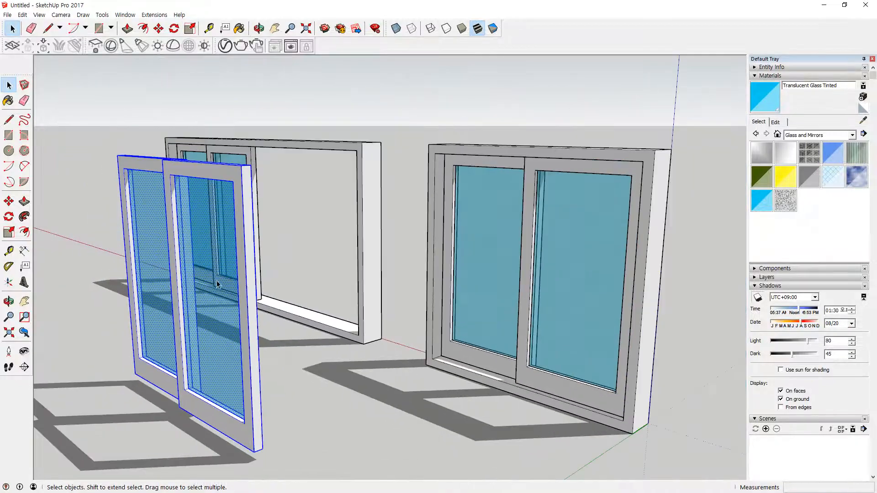
middle_click_drag(272, 259, 4, 351)
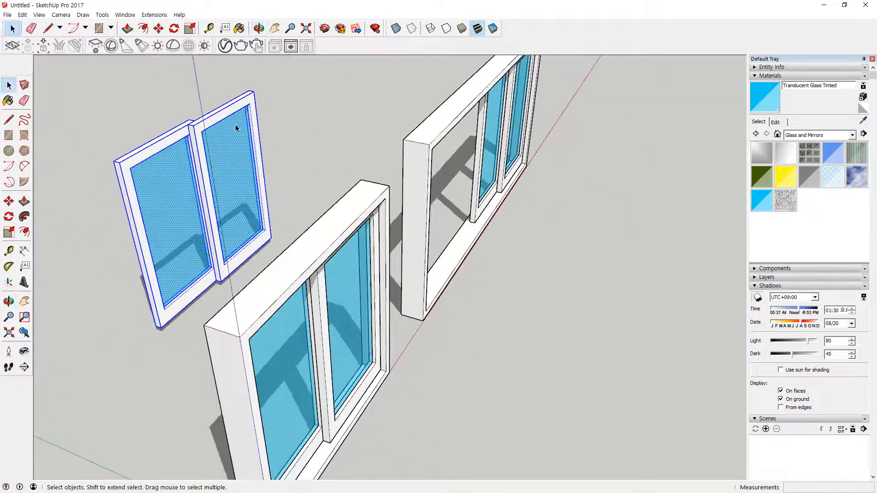
right_click(231, 144)
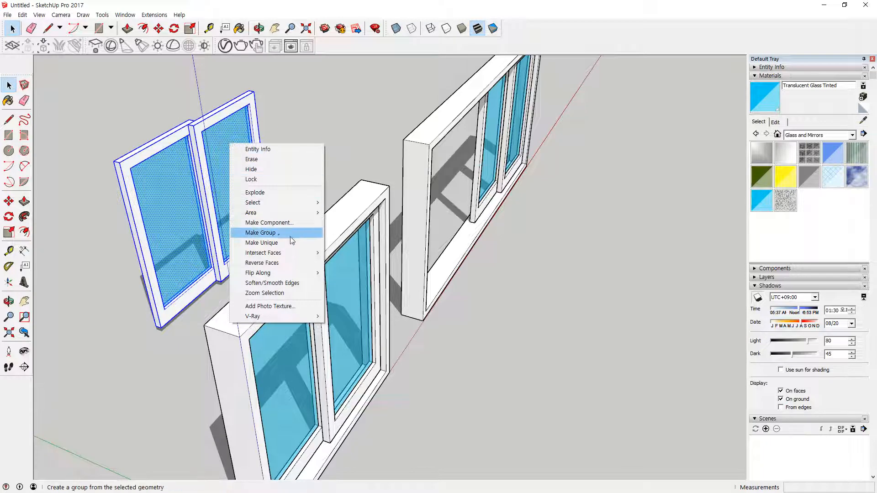
mouse_move(286, 273)
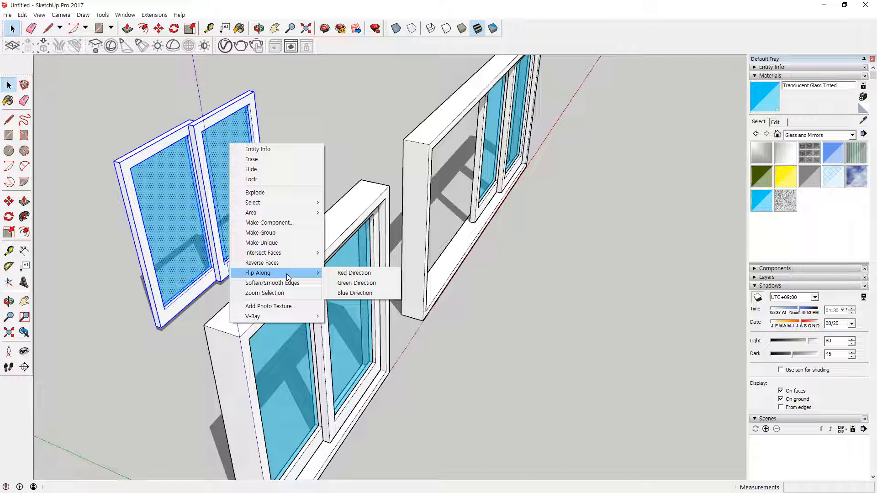
left_click(336, 273)
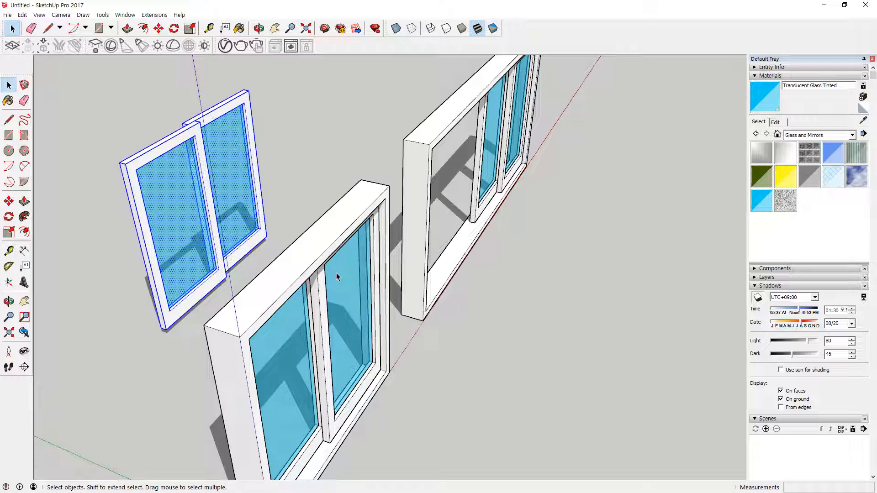
Move the flipped sash pair by its lower rear corner onto the lower corner of the installed sash, filling the frame's empty half
middle_click_drag(386, 236, 448, 276)
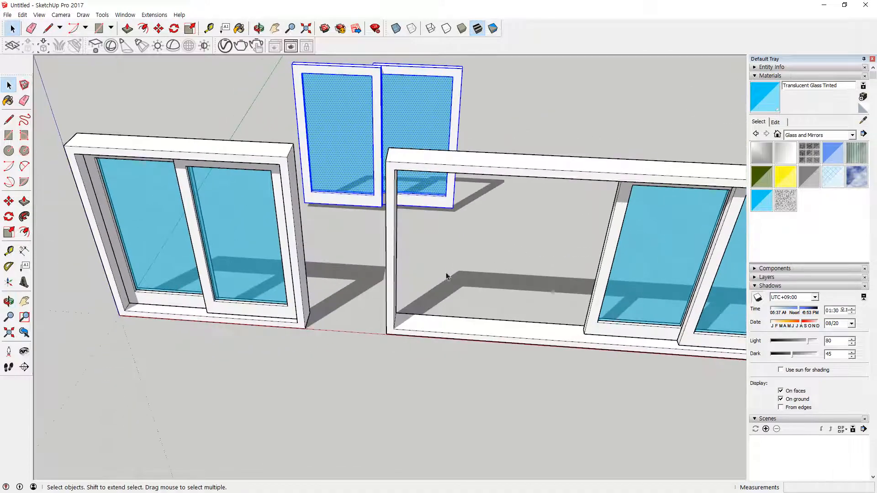
scroll(453, 215, "up", 5)
key("m")
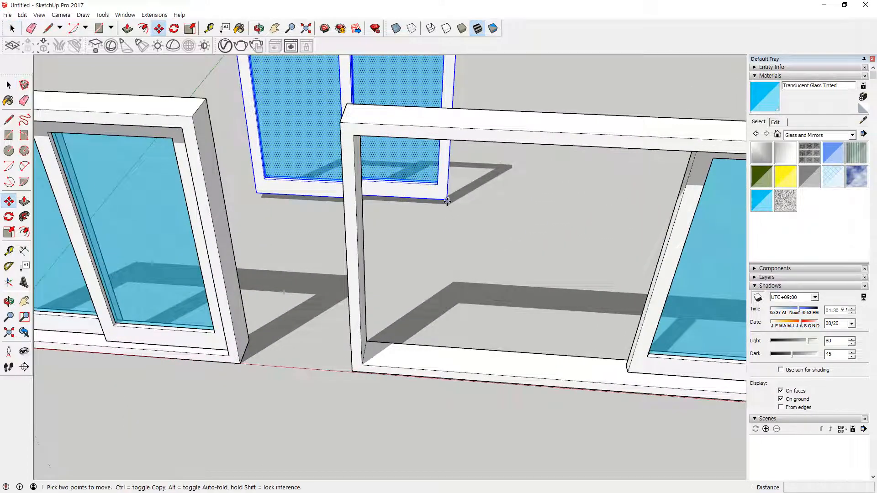
left_click(446, 201)
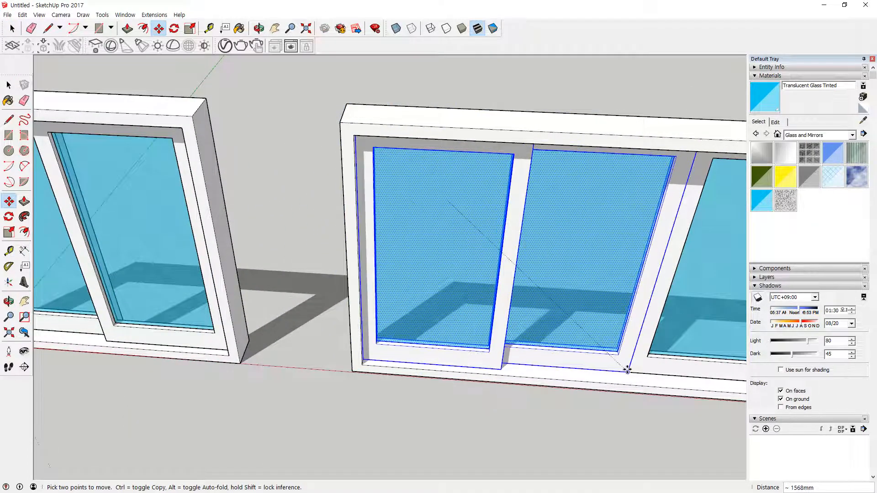
left_click(626, 370)
scroll(648, 377, "up", 3)
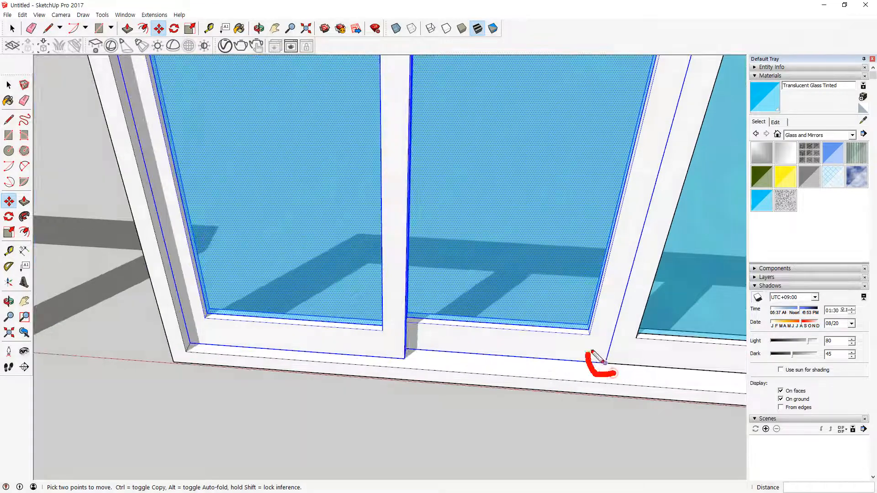
scroll(596, 372, "down", 3)
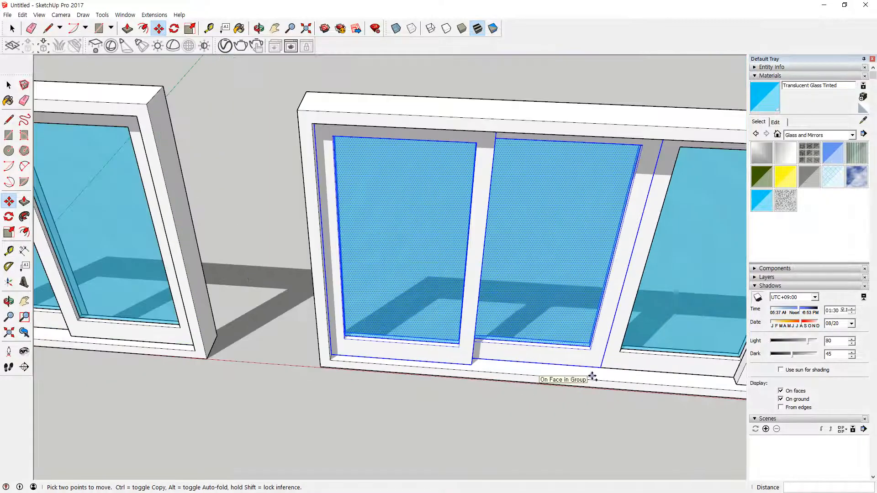
scroll(592, 376, "down", 2)
key("space")
left_click(568, 407)
Draw an upright 2400 mm wide rectangle starting on the red axis, just beyond the four-sash window
middle_click_drag(619, 338, 323, 224, "shift")
middle_click_drag(338, 286, 429, 303)
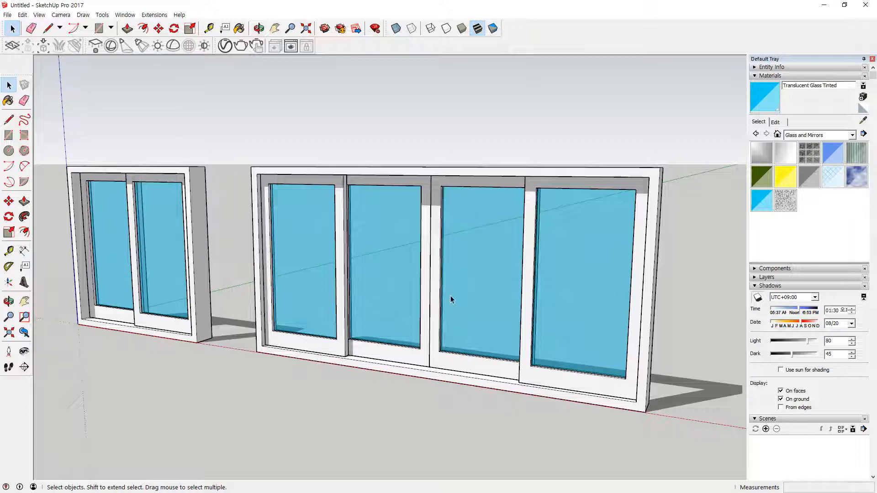
scroll(297, 220, "down", 5)
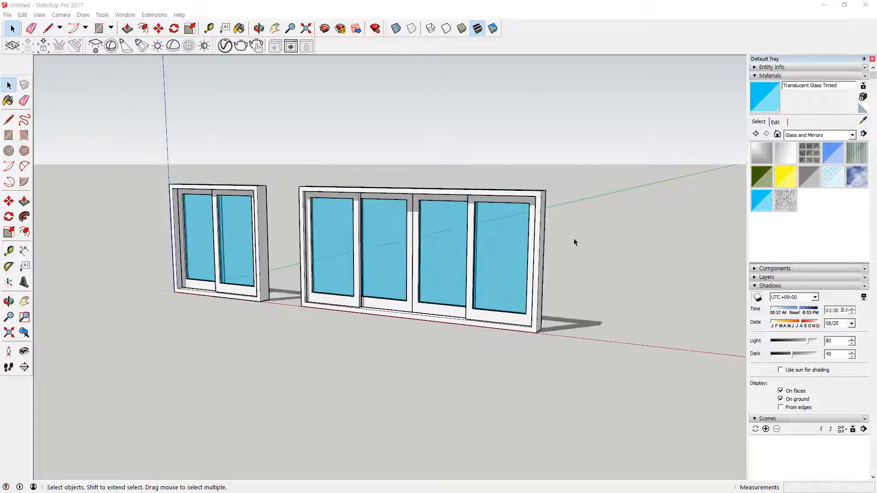
middle_click_drag(575, 242, 373, 274)
middle_click_drag(336, 322, 384, 329)
middle_click_drag(450, 333, 420, 352)
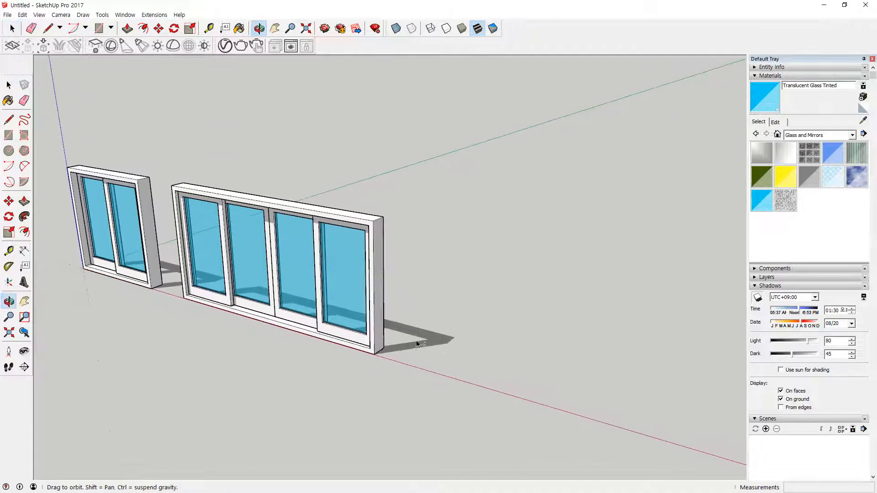
scroll(414, 356, "up", 3)
key("r")
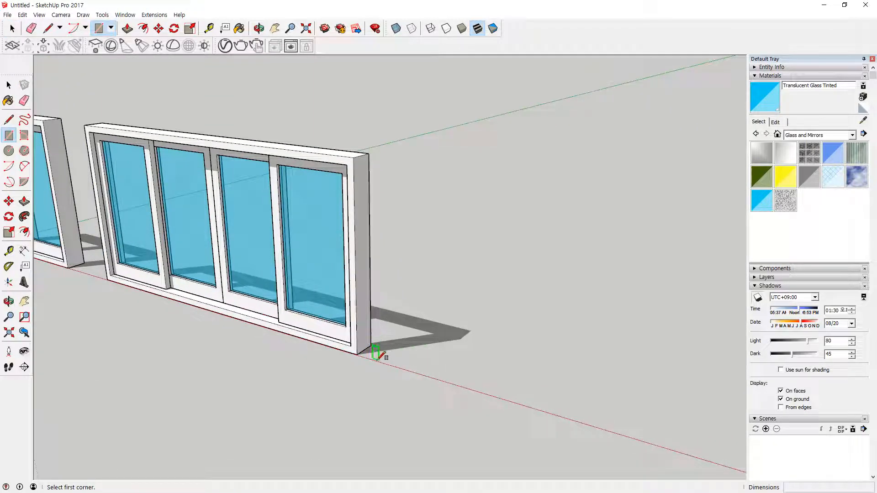
left_click(409, 367)
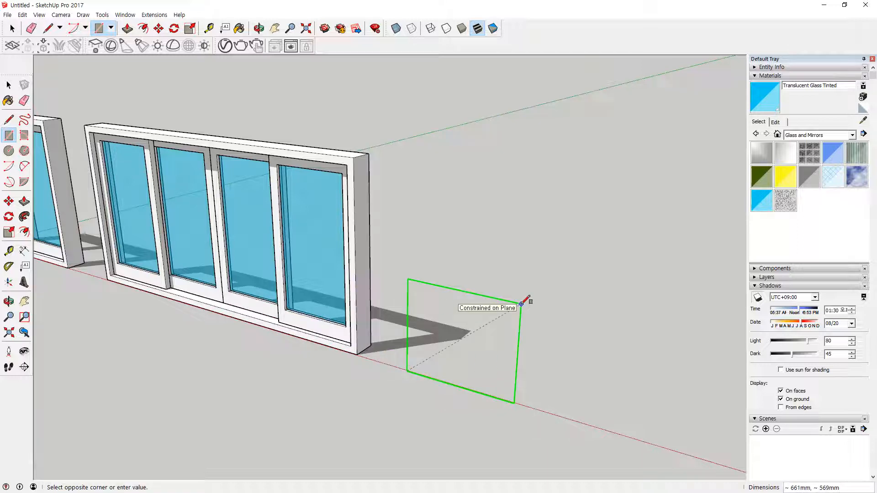
type("2400,2")
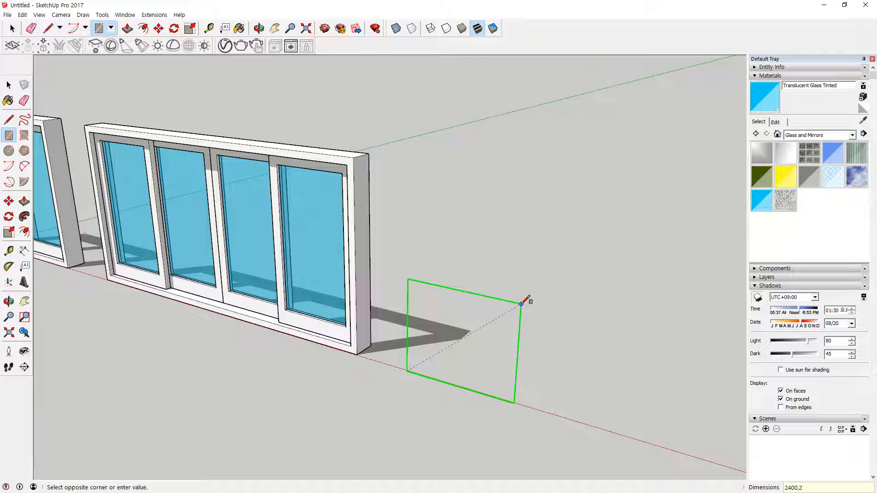
key("Return")
Offset the new rectangle's outline 40 mm inward
middle_click_drag(541, 170, 499, 219)
key("f")
left_click(473, 163)
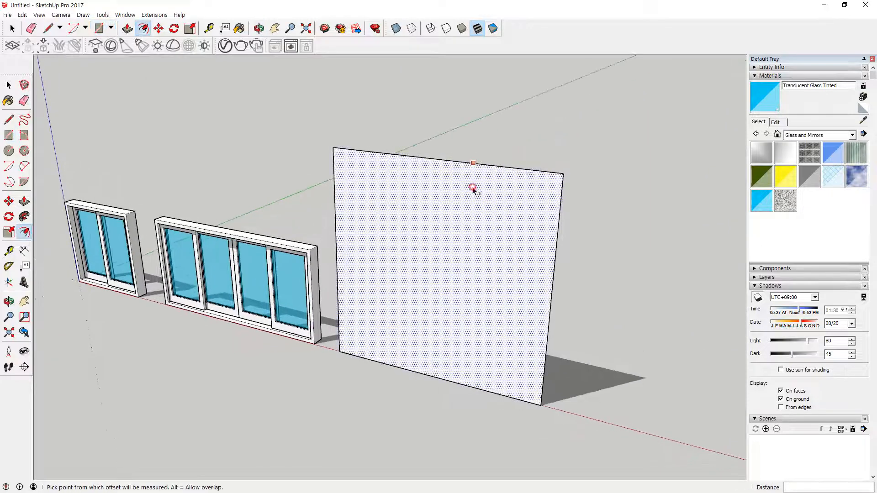
type("40")
key("Return")
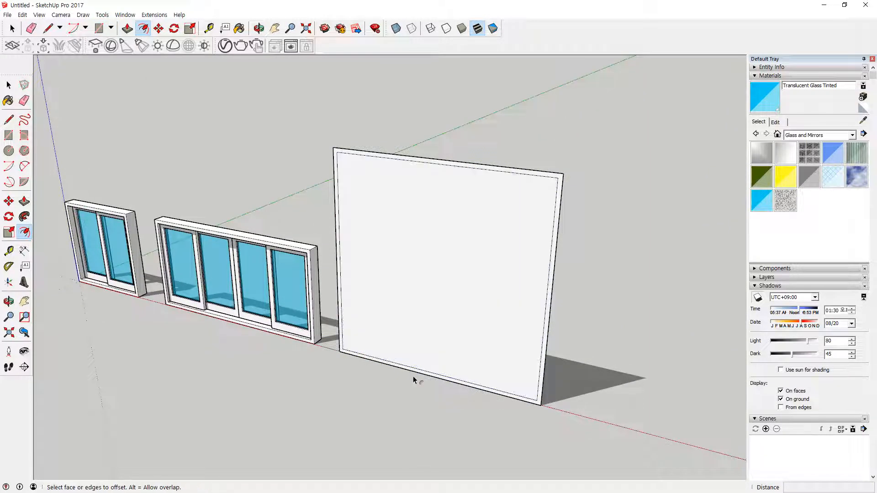
Copy the rectangle's outer bottom edge 2100 mm straight up along its side edge
scroll(548, 408, "up", 3)
key("space")
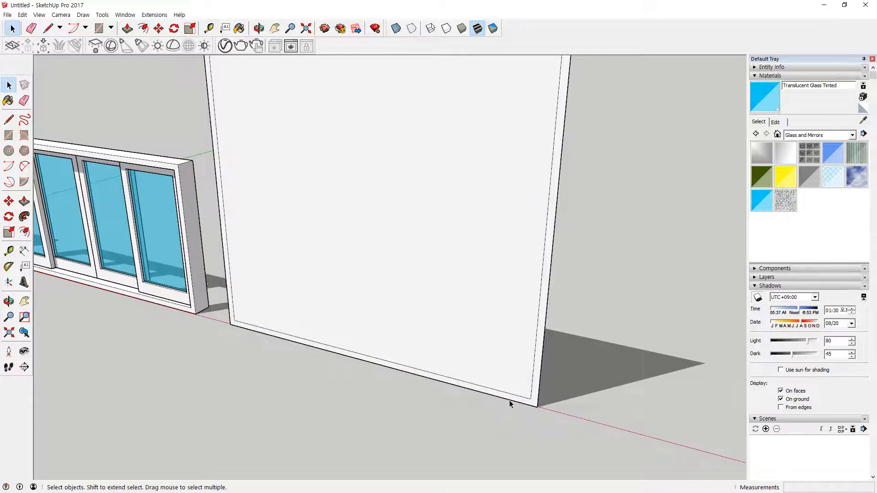
left_click(509, 405)
left_click(512, 401)
key("m")
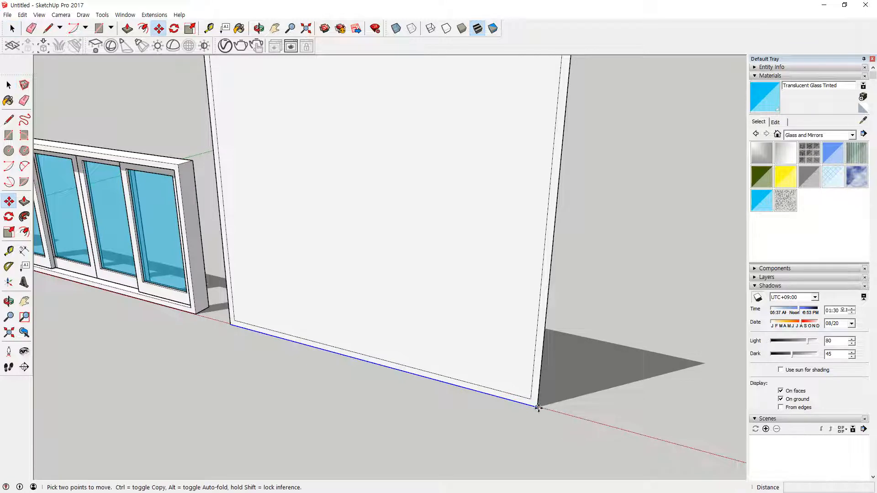
key("ctrl")
left_click(538, 406)
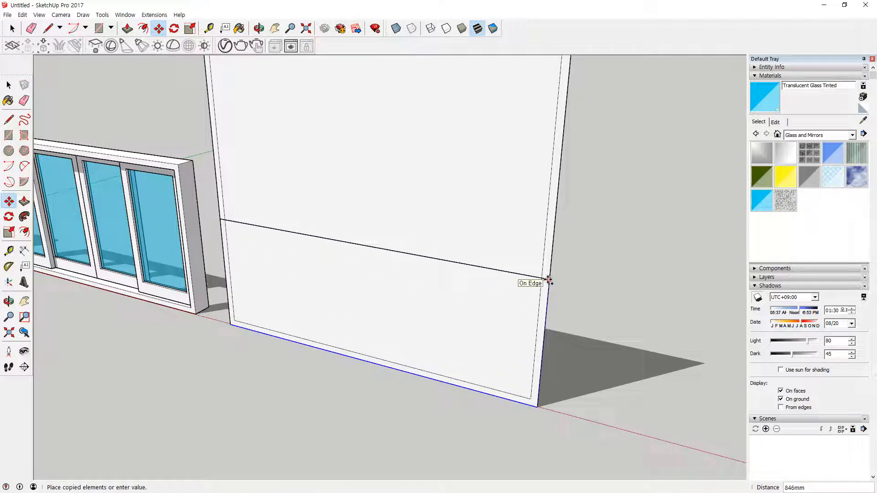
type("2100")
key("Return")
middle_click_drag(546, 280, 482, 98)
scroll(475, 109, "up", 4)
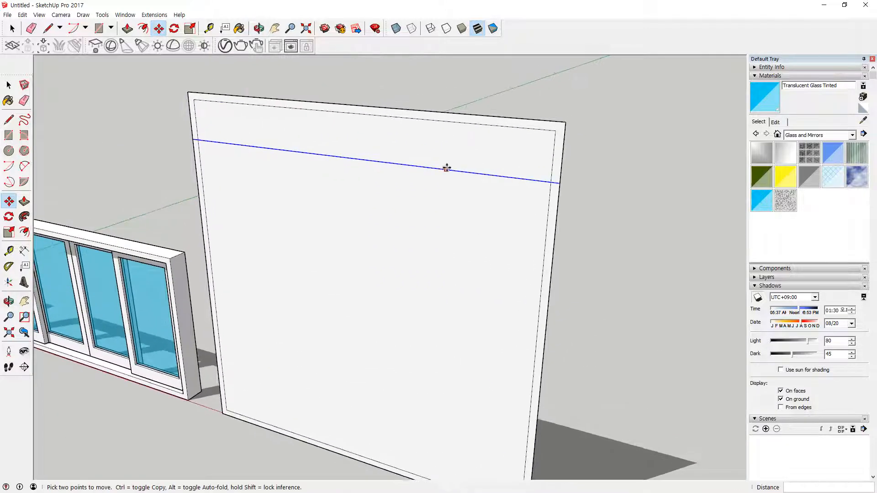
scroll(460, 174, "down", 1)
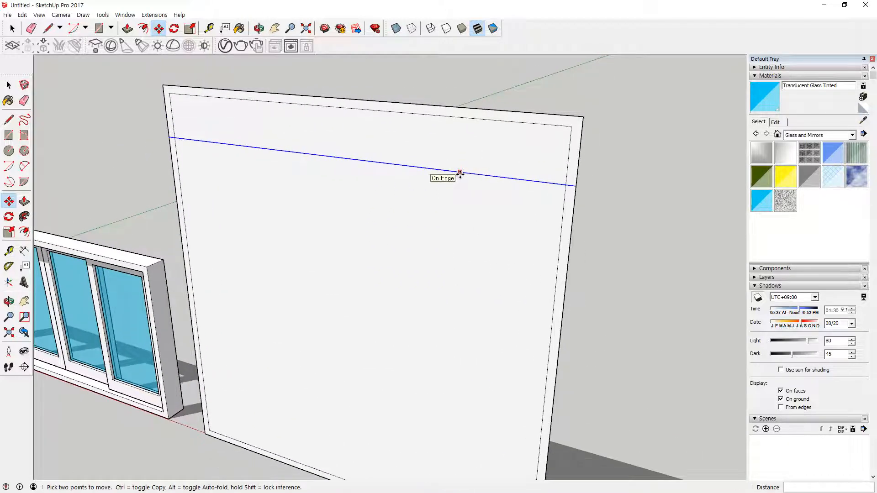
key("ctrl+2")
mouse_move(275, 459)
left_mouse_down()
mouse_move(296, 466)
mouse_move(287, 149)
mouse_move(342, 177)
left_mouse_up()
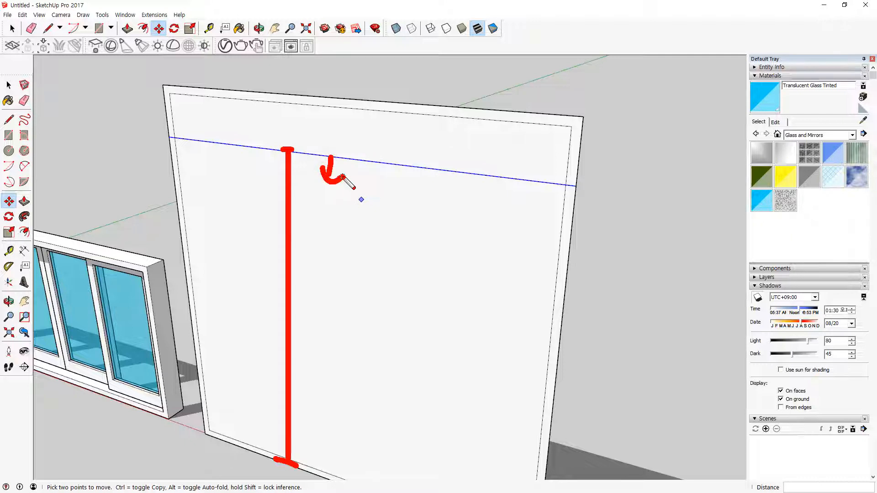
Copy the horizontal dividing line 45 mm straight down along the frame's side edge to form a transom bar
key("Escape")
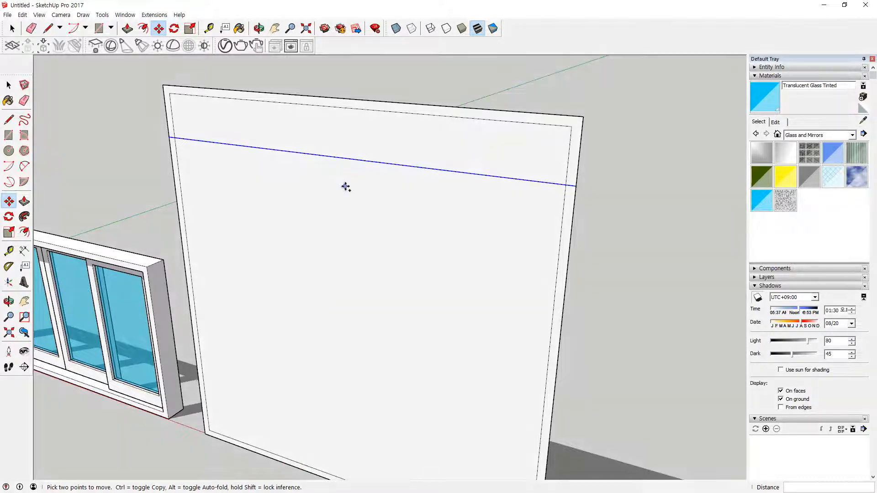
key("space")
key("m")
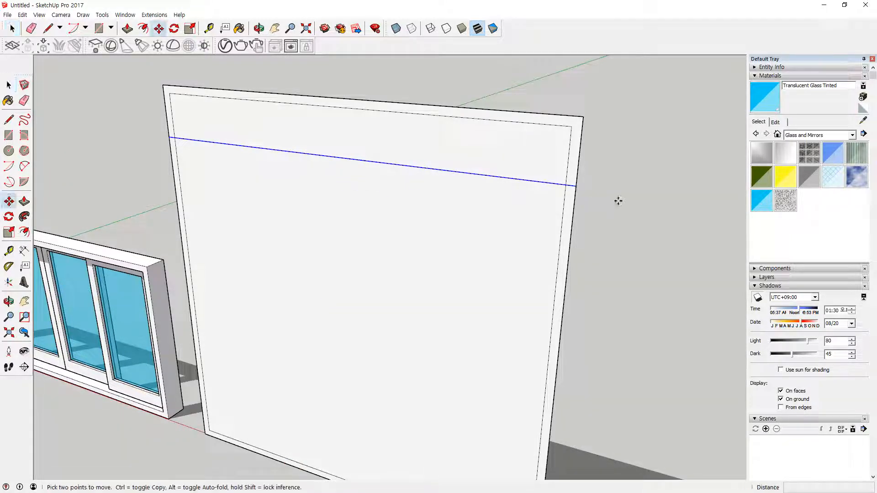
left_click(577, 186)
key("ctrl")
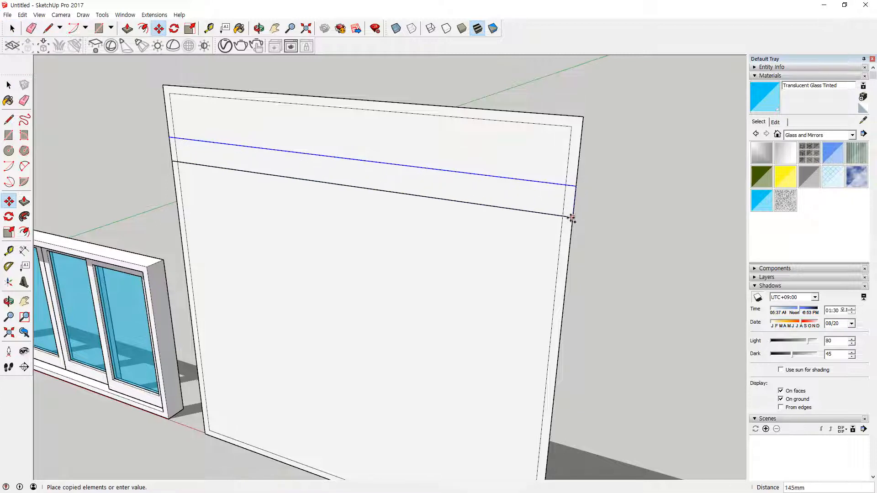
key("Return")
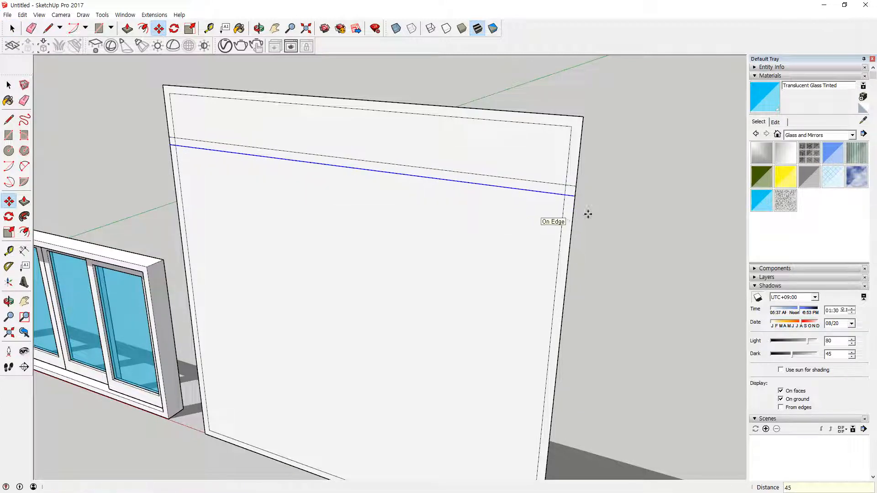
Erase the overlapping line segments where the transom bar meets both side members of the frame outline
scroll(573, 214, "up", 3)
key("space")
key("e")
left_click(575, 194)
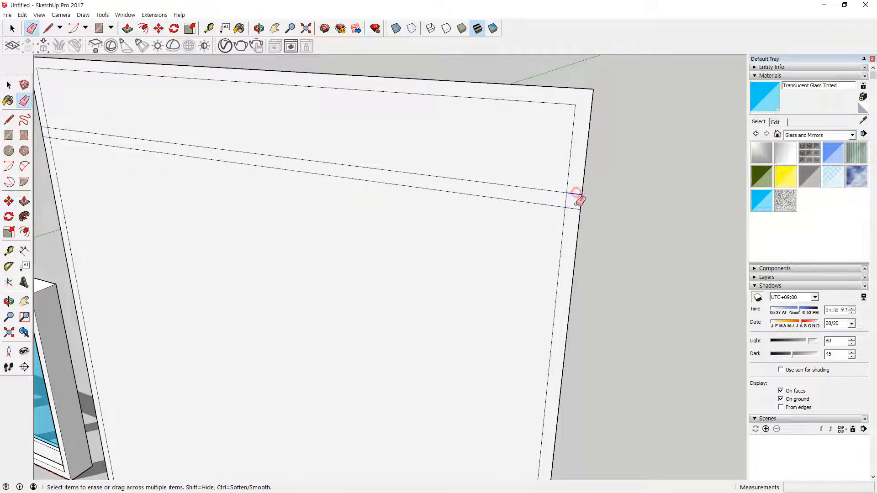
left_click(572, 208)
left_click(566, 201)
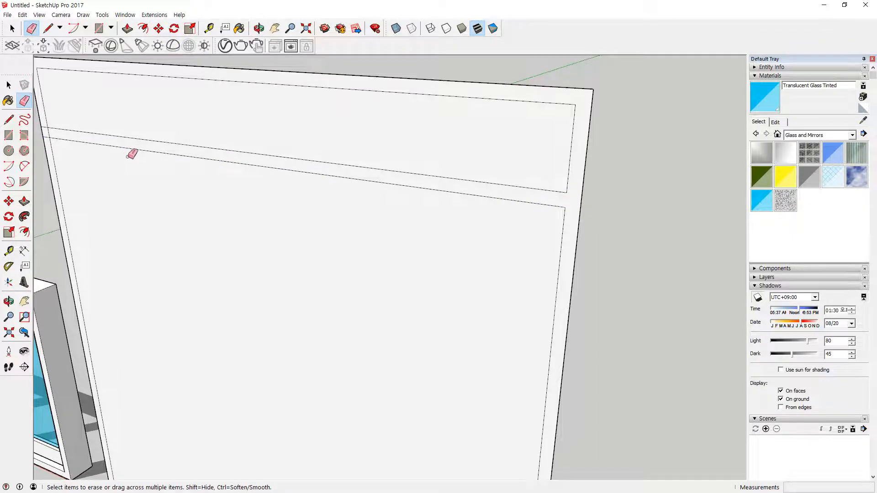
middle_click_drag(56, 136, 270, 179, "shift")
scroll(268, 180, "up", 3)
left_click_drag(246, 162, 245, 183)
left_click(253, 173)
Delete the faces filling the upper and lower openings, leaving only the frame profile
key("space")
scroll(362, 236, "down", 2)
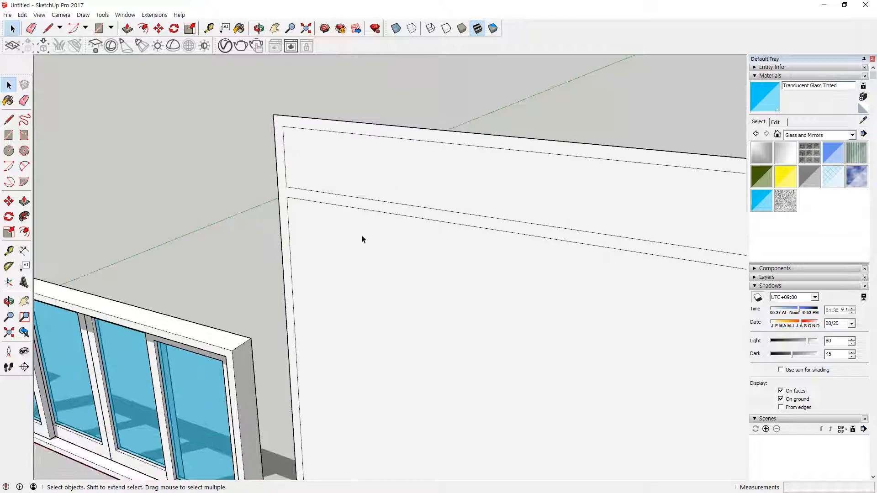
left_click(427, 183)
key("Delete")
left_click(413, 299)
key("Delete")
scroll(408, 295, "down", 3)
scroll(408, 295, "down", 1)
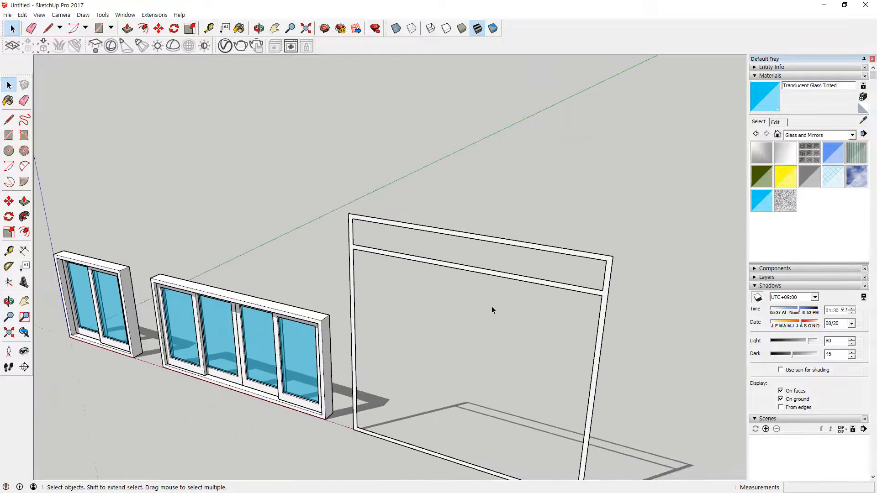
Extrude the frame face with its transom bar 150 mm deep
middle_click_drag(557, 285, 454, 229, "shift")
scroll(455, 228, "up", 3)
key("p")
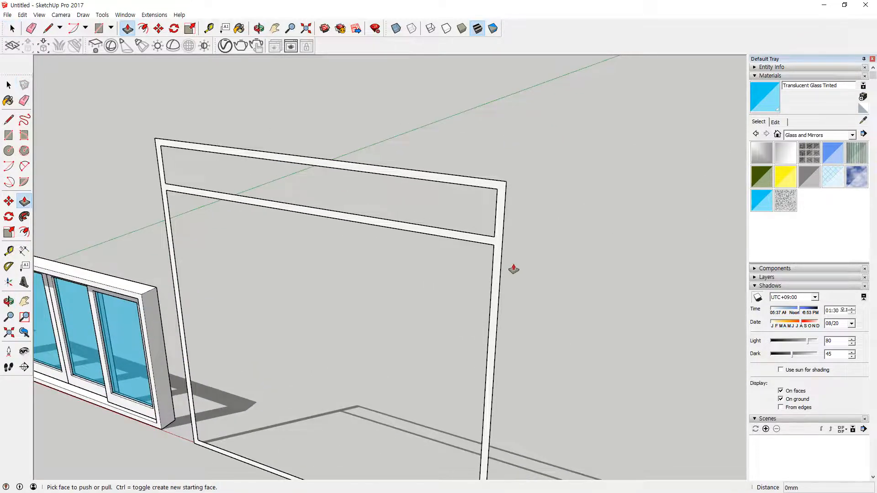
left_click(497, 272)
type("1")
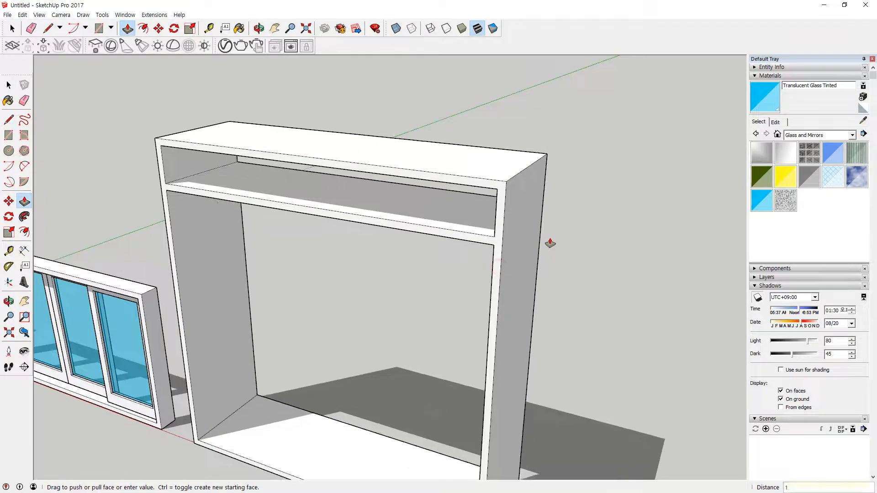
type("50")
key("Return")
key("space")
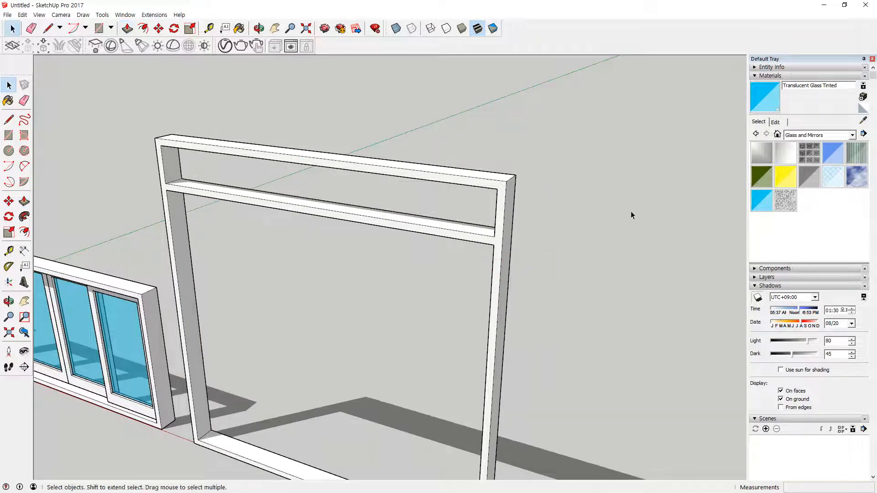
Select the whole extruded frame and make it a group
triple_click(505, 226)
right_click(506, 229)
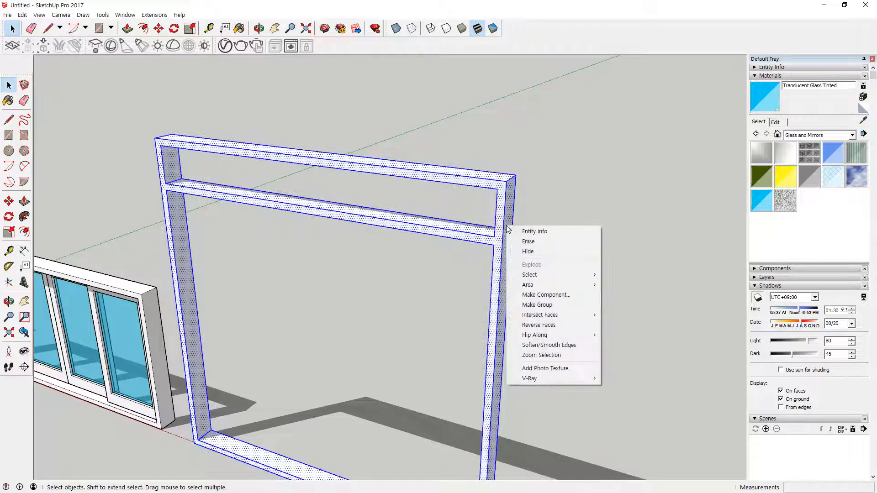
key("Escape")
left_click(576, 290)
middle_click_drag(541, 305, 476, 273)
key("ctrl+alt+d")
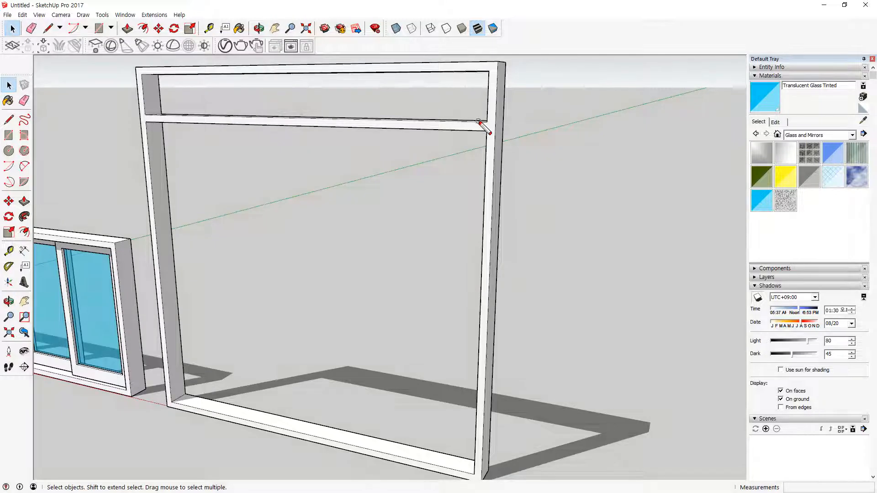
left_click_drag(477, 122, 484, 124)
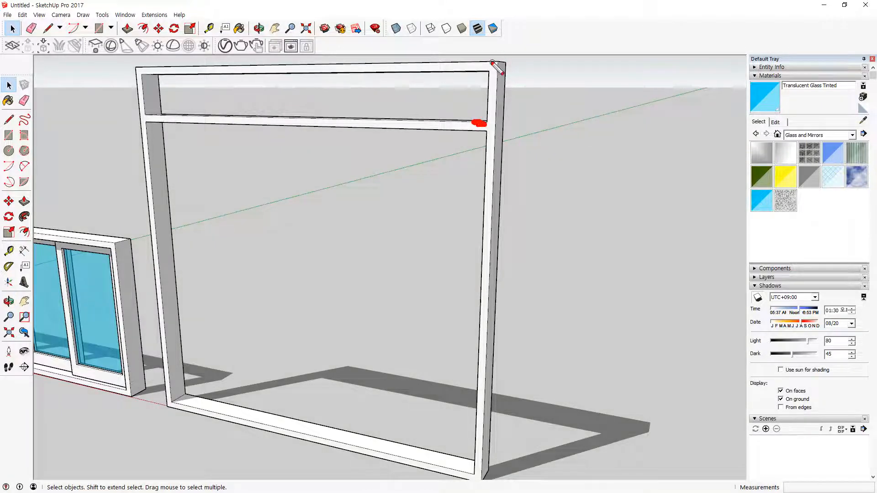
left_click_drag(489, 61, 496, 61)
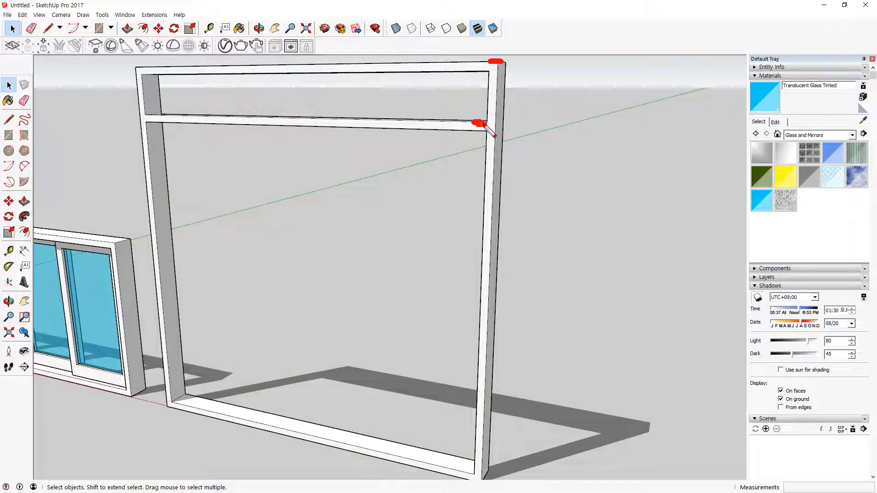
left_click_drag(475, 122, 630, 156)
left_click(648, 143)
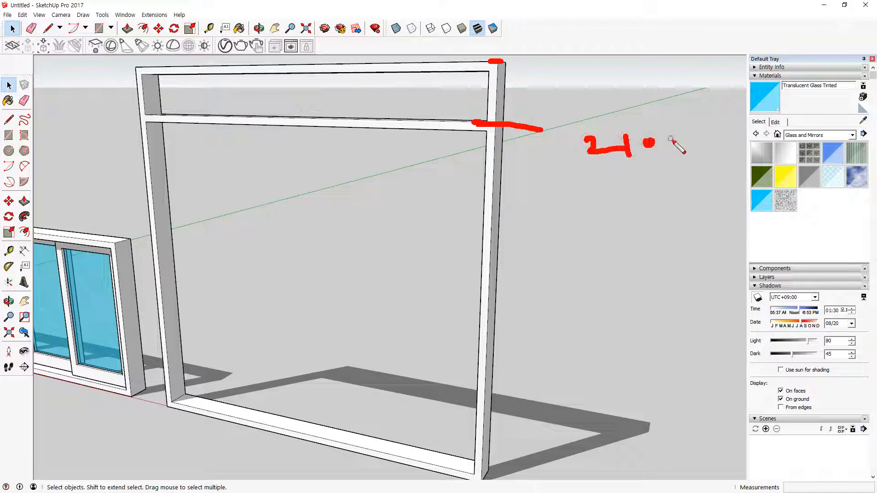
left_click_drag(675, 132, 673, 136)
mouse_move(491, 59)
left_mouse_down()
mouse_move(628, 75)
mouse_move(619, 85)
left_mouse_up()
left_click(644, 73)
left_click_drag(678, 64, 671, 89)
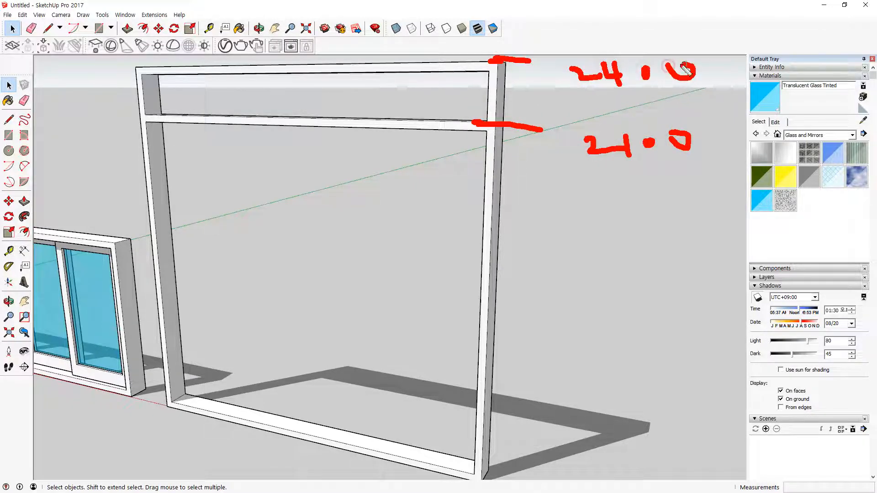
key("Escape")
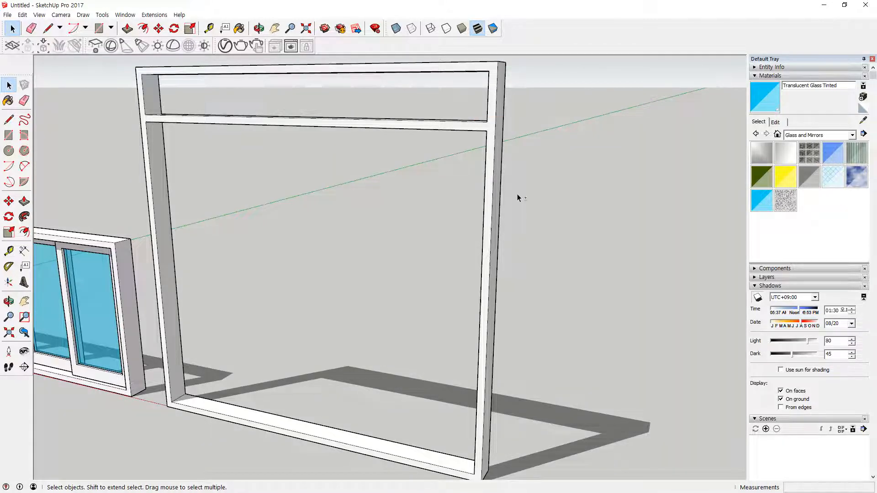
Draw a 1155 by 2010 mm rectangle from the lower opening's upper corner to the middle of its bottom edge
mouse_move(398, 213)
middle_mouse_down()
mouse_move(352, 235)
mouse_move(392, 213)
middle_mouse_up()
key("r")
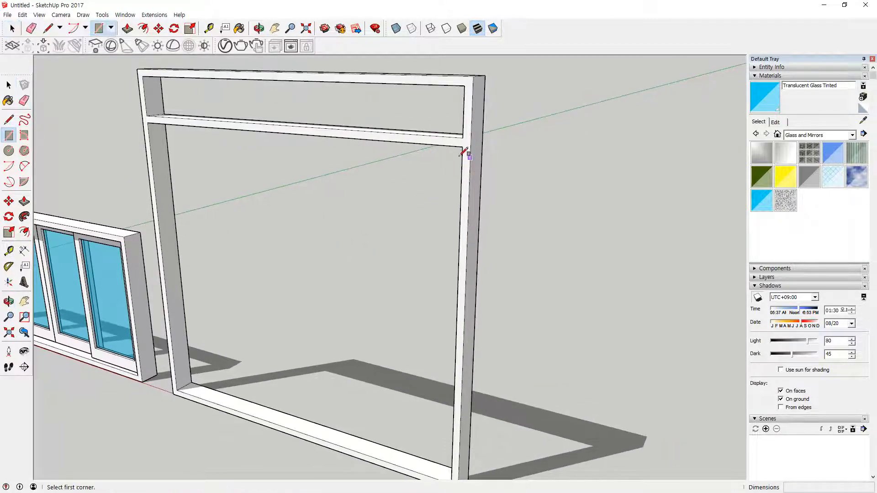
left_click(462, 147)
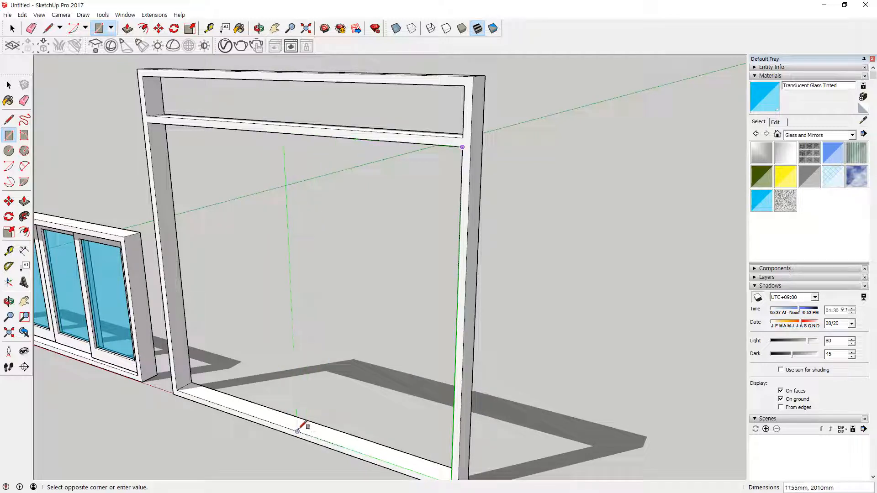
left_click(297, 431)
middle_click_drag(356, 402, 430, 309)
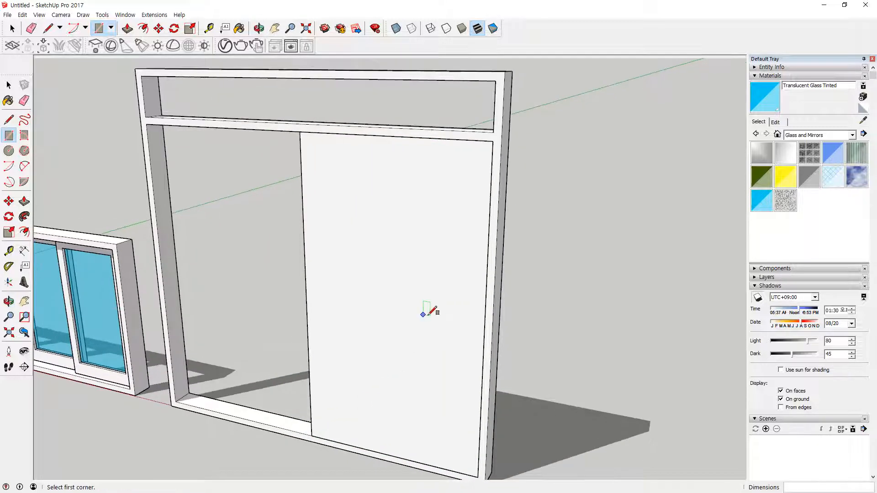
Draw a vertical line down the rectangle from its top edge's midpoint to its bottom edge
key("m")
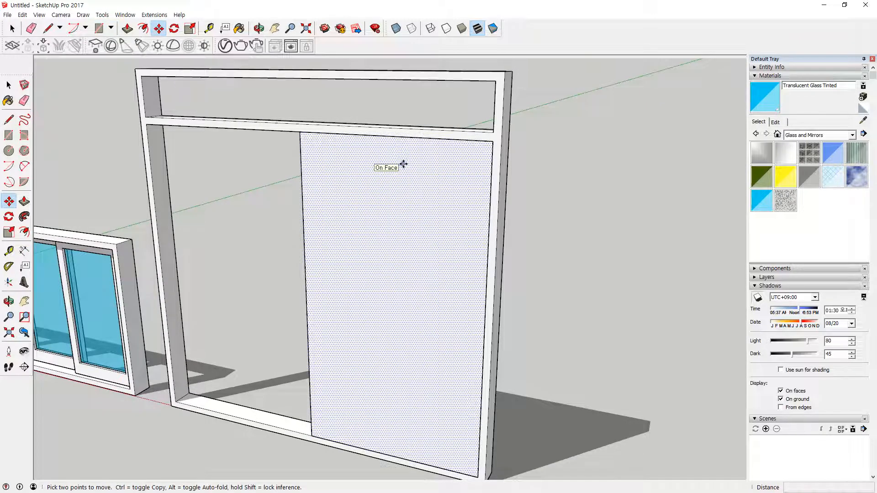
key("l")
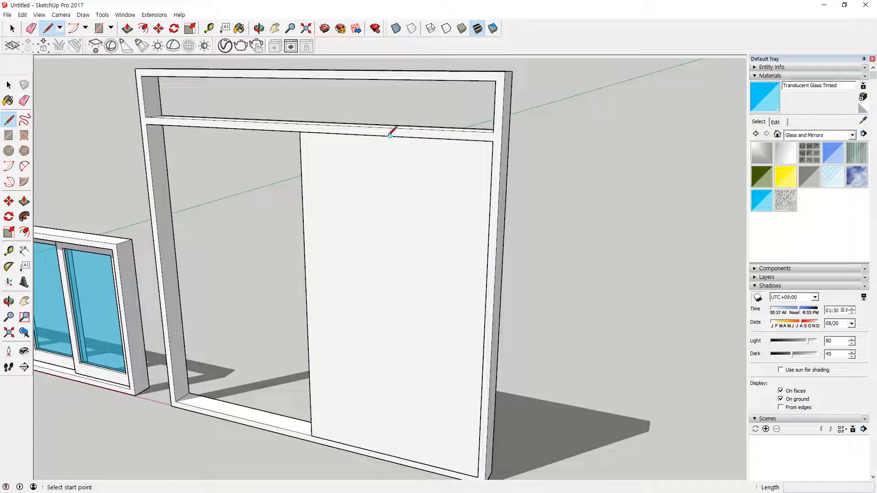
left_click(390, 136)
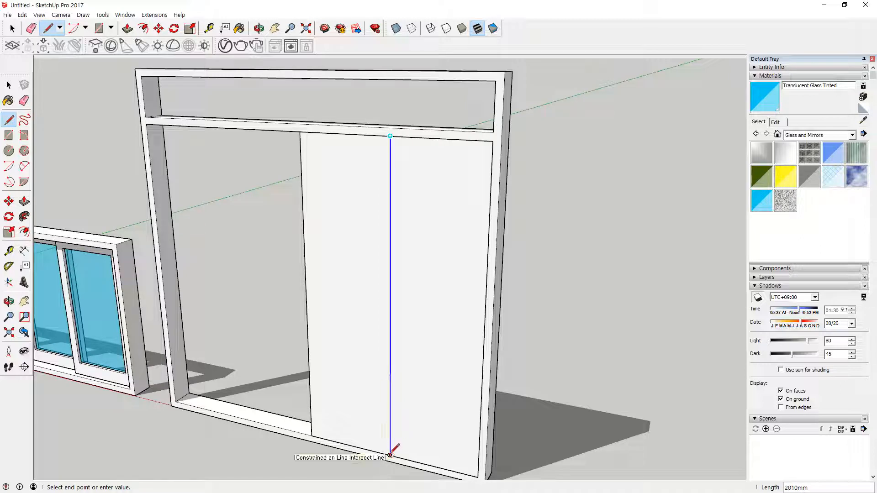
left_click(390, 455)
key("space")
Move the vertical dividing line 30 mm along the red axis toward the frame's open half
left_click(391, 235)
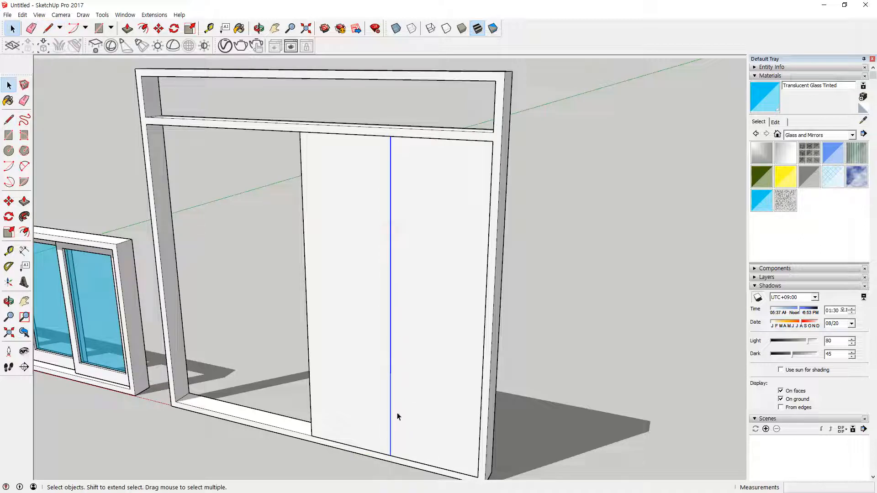
key("m")
key("space")
left_click(417, 424)
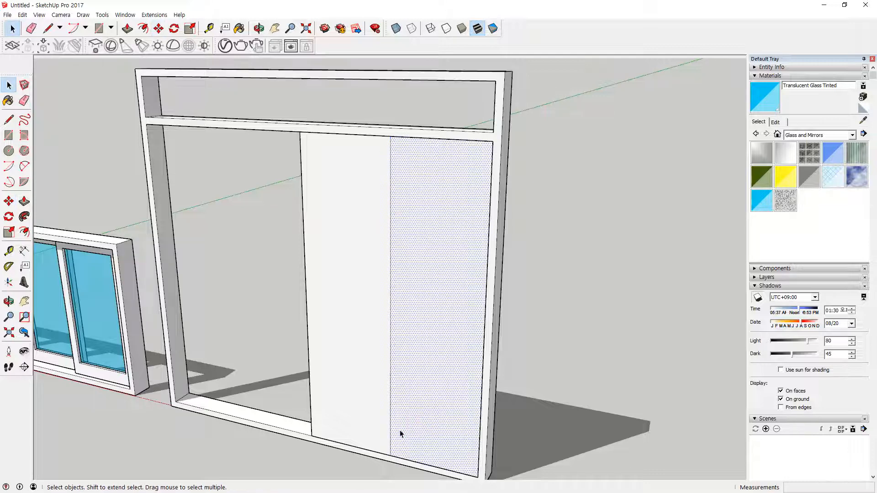
left_click(390, 431)
key("m")
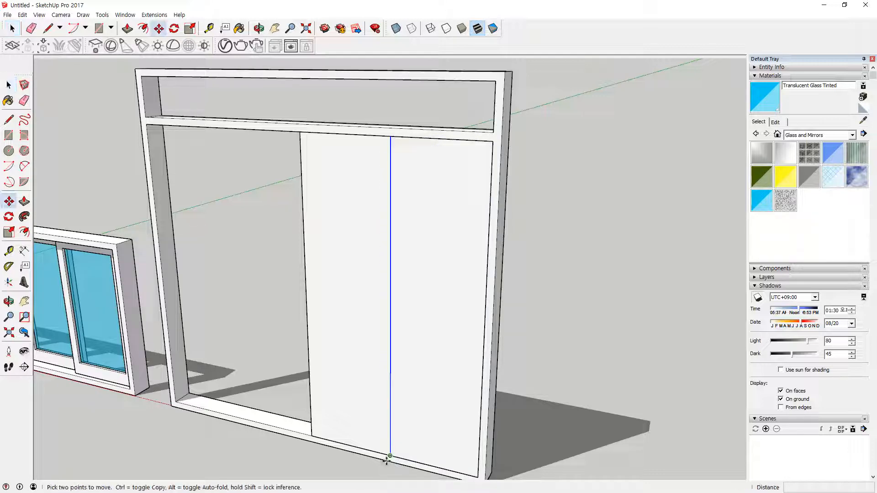
left_click(389, 456)
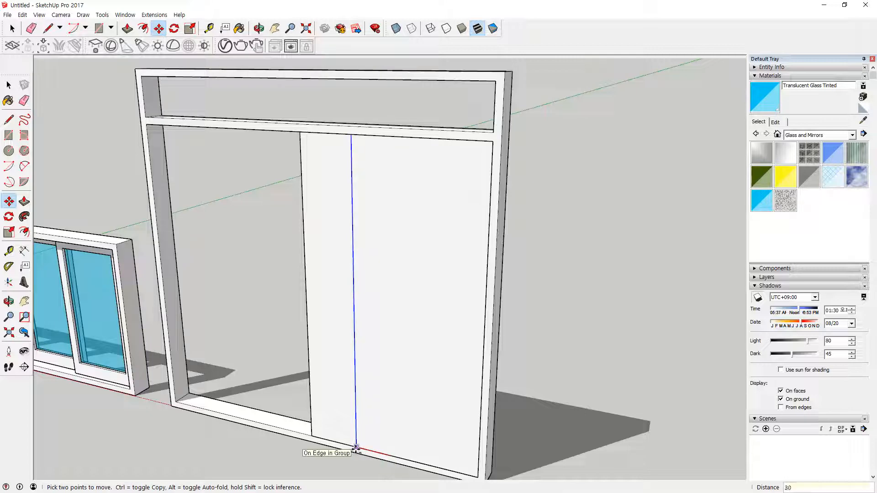
type("30")
key("Return")
Delete the narrower face beside the open half with its outer edges, leaving one sash panel
key("space")
left_click(330, 172)
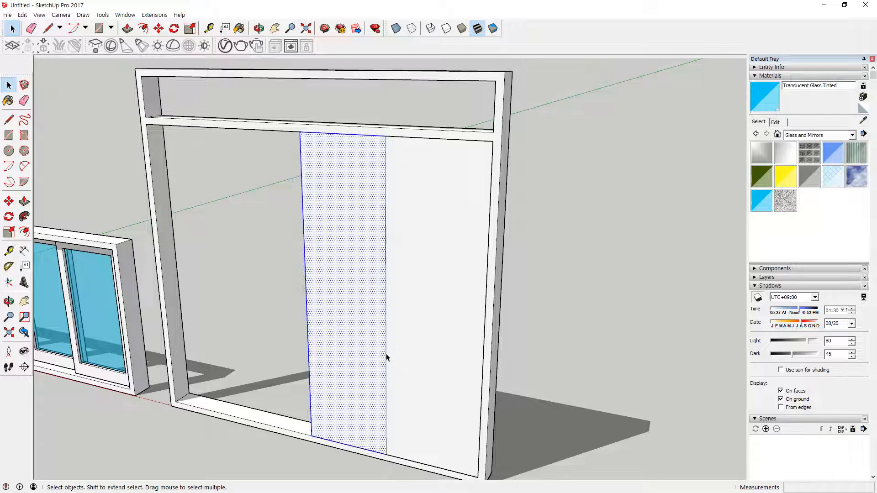
key("Delete")
Offset the sash panel's outline 60 mm inward and delete the inner face
key("f")
left_click(446, 138)
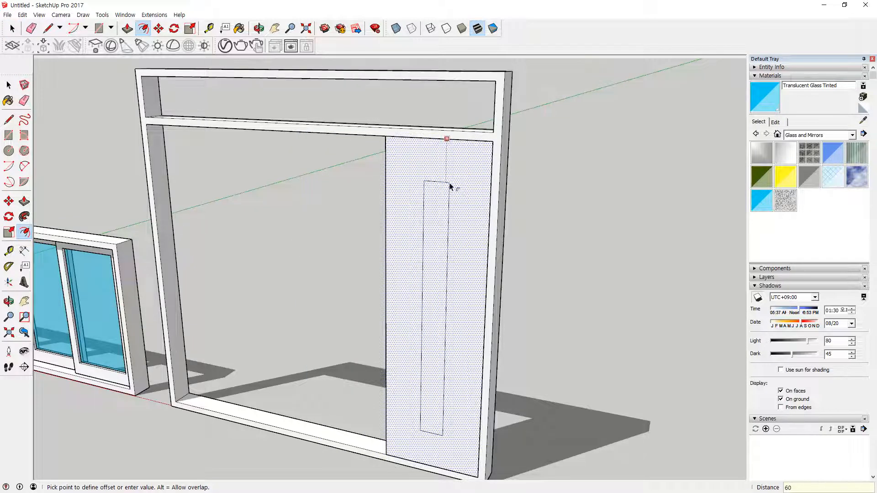
type("20")
key("Return")
key("space")
key("Delete")
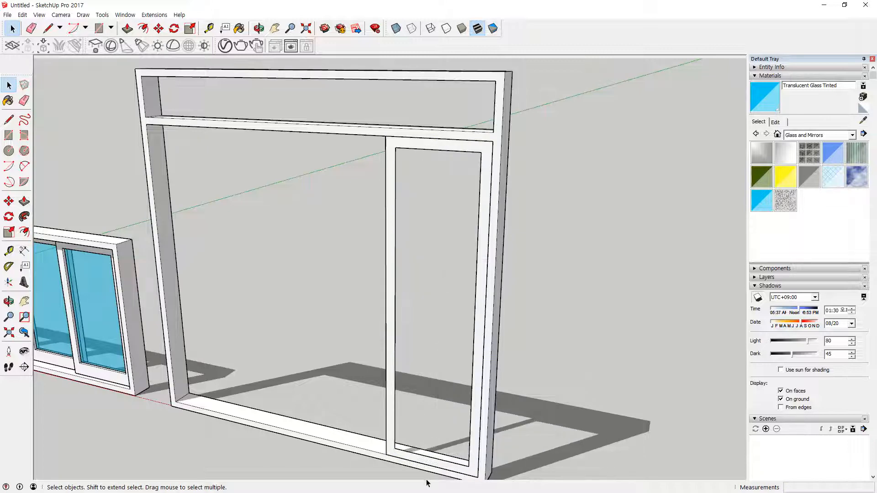
Move the sash's inner bottom edge 40 mm up the blue axis to make a taller bottom rail
scroll(432, 466, "up", 5)
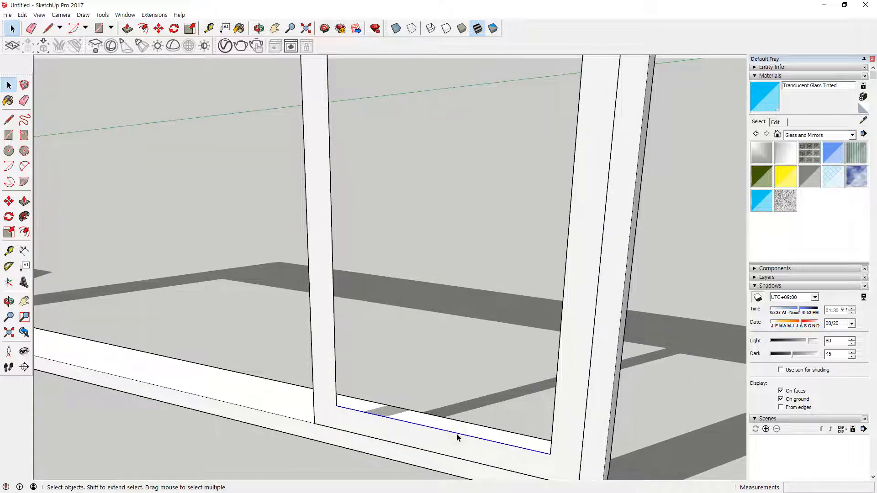
key("m")
left_click(551, 453)
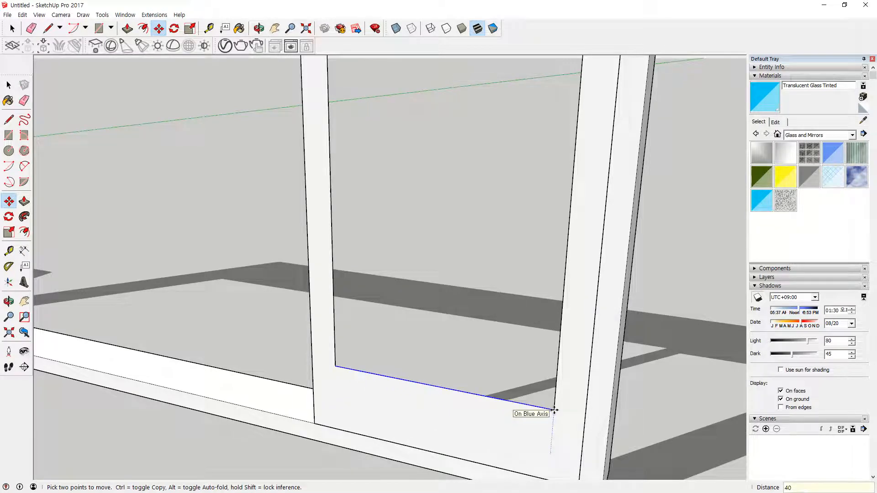
key("Return")
key("space")
Extrude the sash frame face 40 mm deep
key("p")
left_click(442, 438)
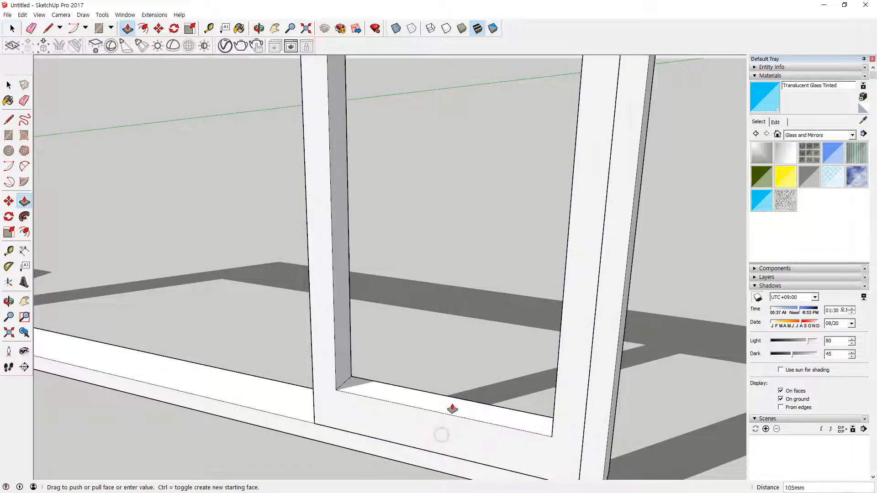
type("40")
key("Return")
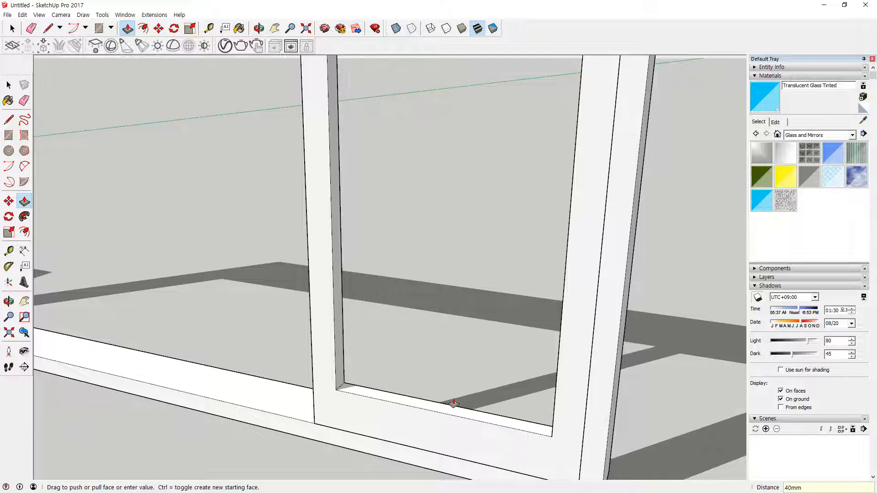
Group all connected geometry of the extruded sash frame
key("space")
triple_click(445, 424)
right_click(444, 423)
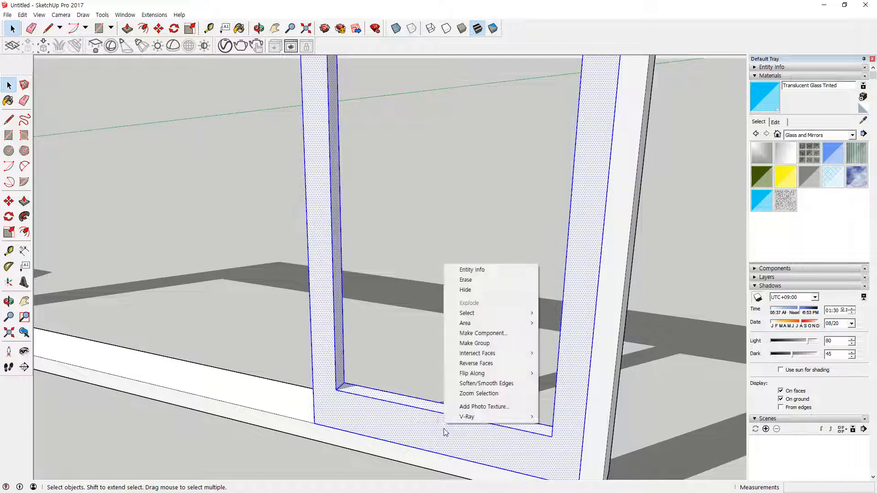
key("Escape")
Draw a rectangle of about 488 by 1850 mm across the sash opening and paint it with Translucent Glass Tinted
key("r")
left_click(337, 387)
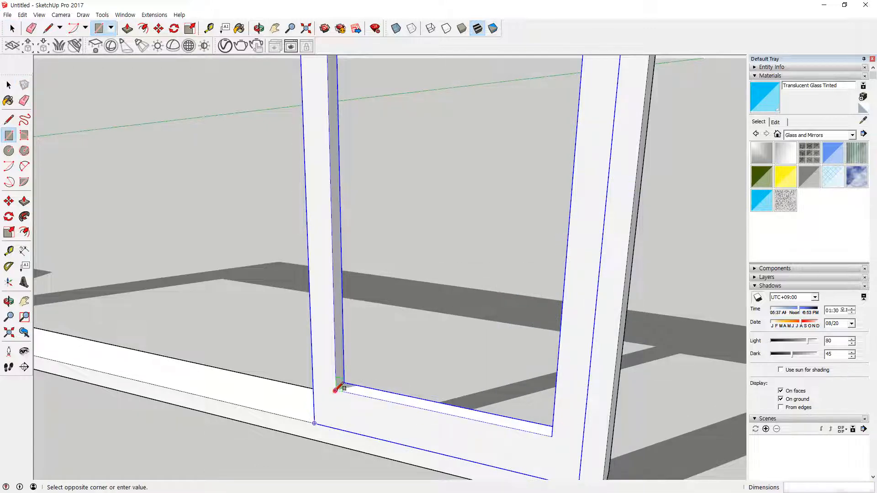
middle_click_drag(337, 386, 440, 137)
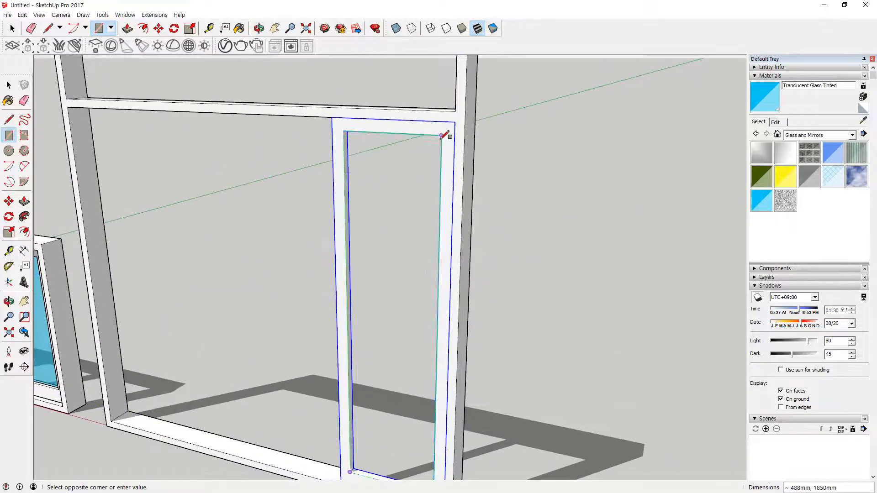
left_click(440, 137)
key("space")
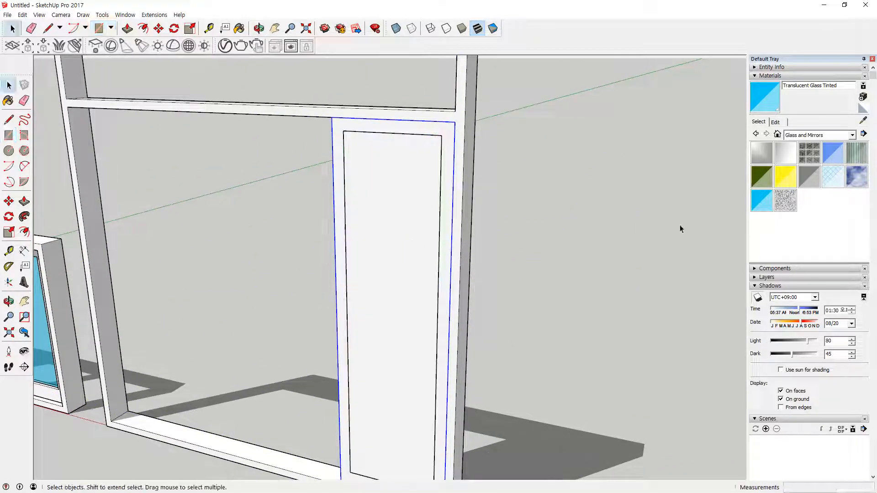
left_click(755, 198)
left_click(386, 218)
Move the glass pane to the middle of the sash frame's thickness
mouse_move(386, 235)
middle_mouse_down()
mouse_move(177, 305)
mouse_move(364, 336)
mouse_move(147, 336)
middle_mouse_up()
key("space")
scroll(132, 311, "up", 6)
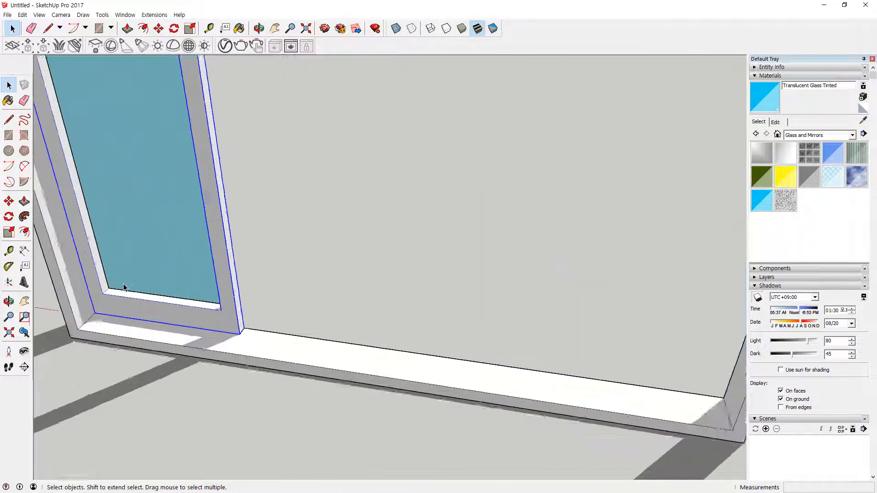
scroll(124, 286, "up", 3)
left_click(122, 273)
key("m")
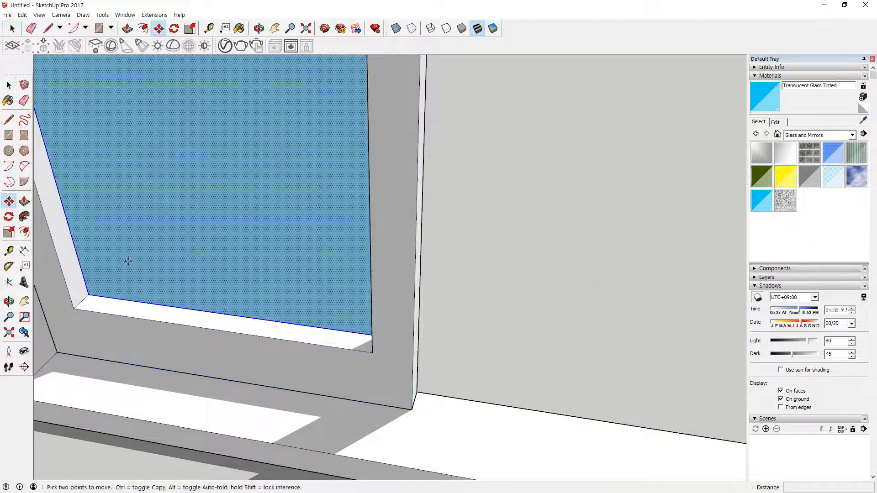
left_click(84, 295)
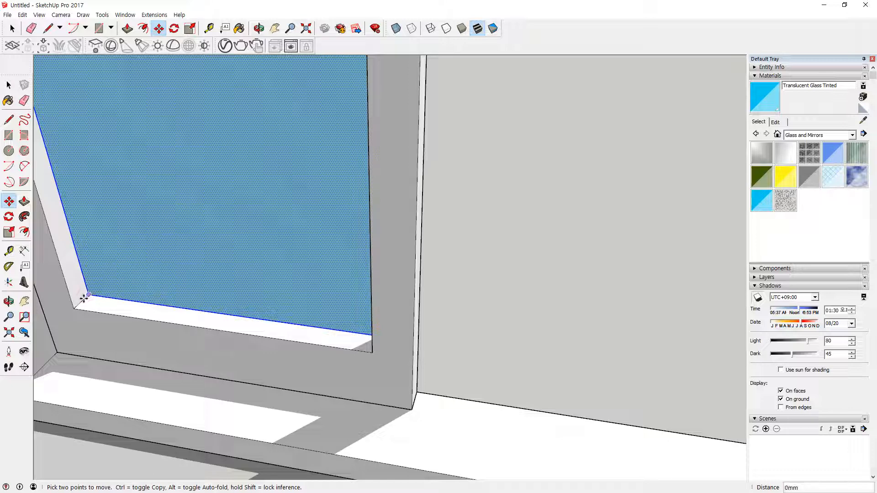
key("space")
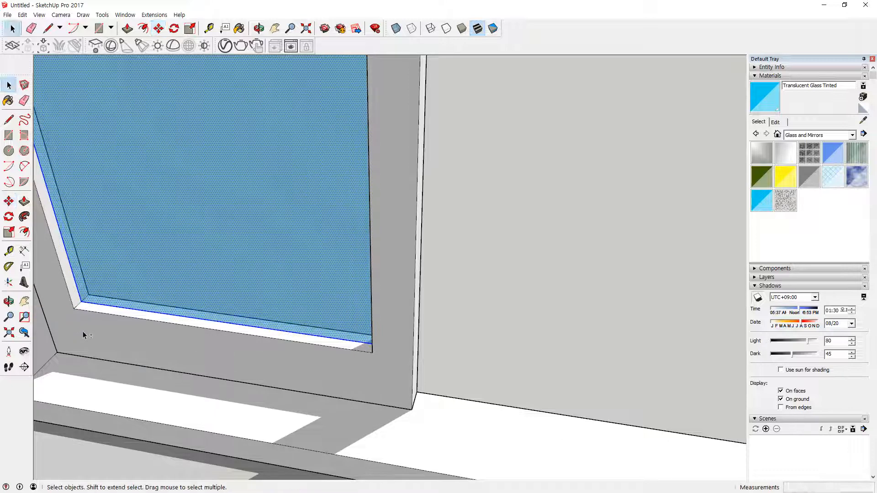
Select the sash frame together with its glass and move both 40 mm along the depth of the window frame
left_click(94, 344)
middle_click_drag(85, 326, 218, 343, "shift")
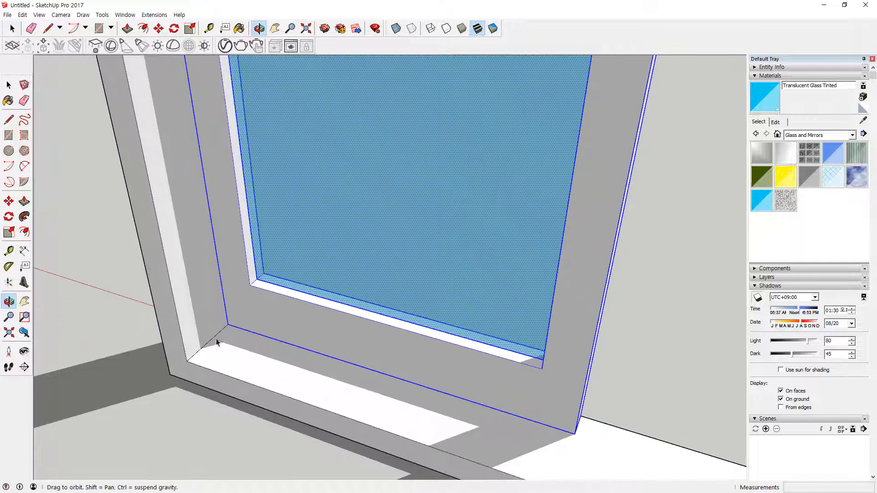
scroll(229, 334, "up", 4)
key("m")
left_click(228, 322)
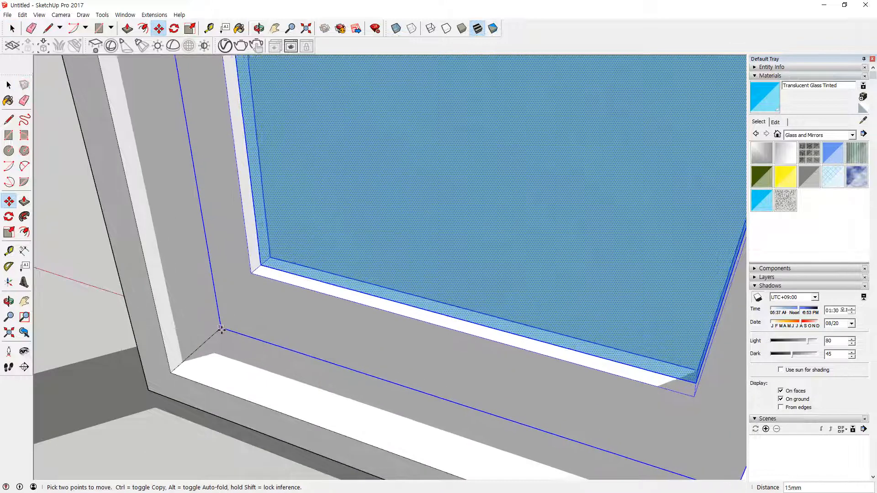
left_click(207, 343)
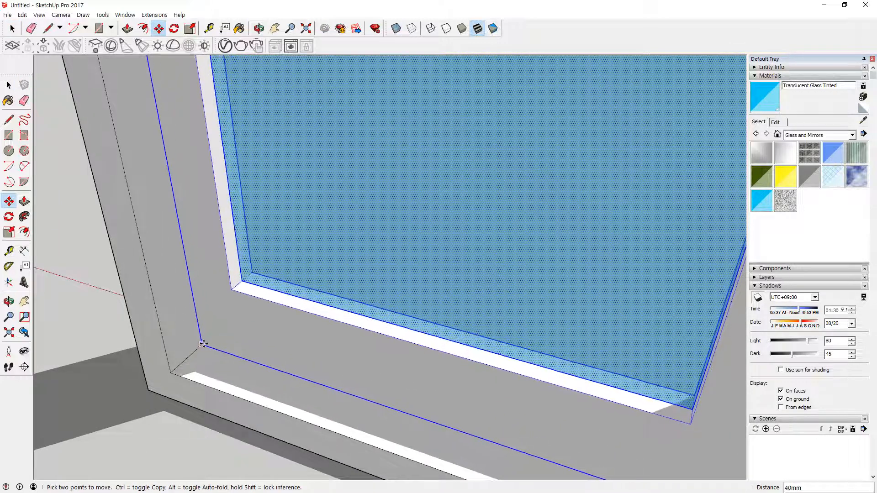
left_click(207, 341)
Copy the glazed sash to a spot clear of the window frame
scroll(272, 331, "down", 7)
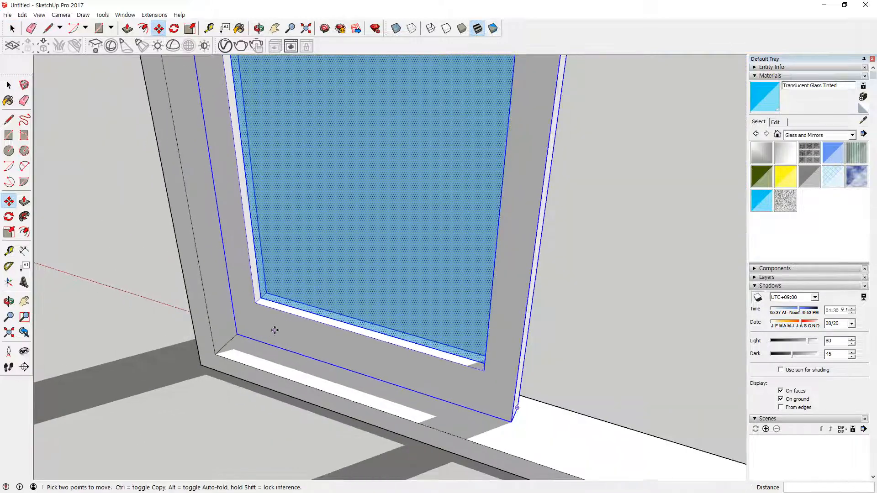
middle_click_drag(458, 332, 379, 242)
scroll(404, 246, "up", 7)
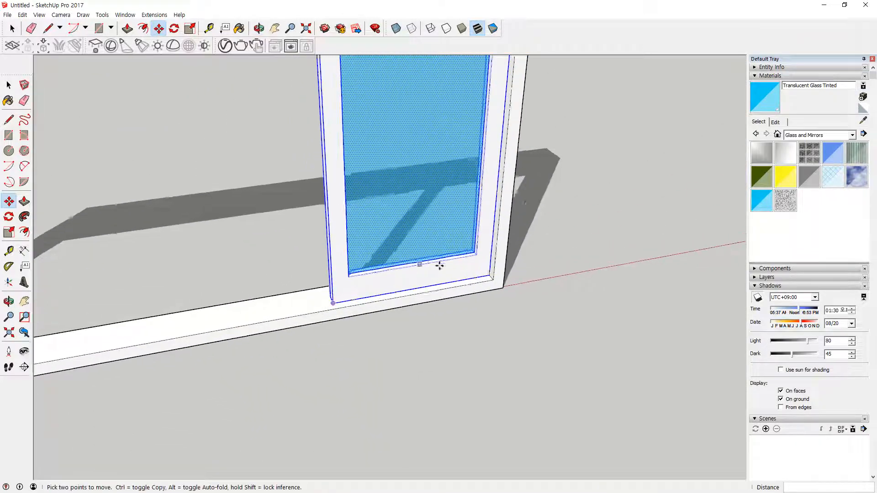
left_click(509, 275)
key("ctrl")
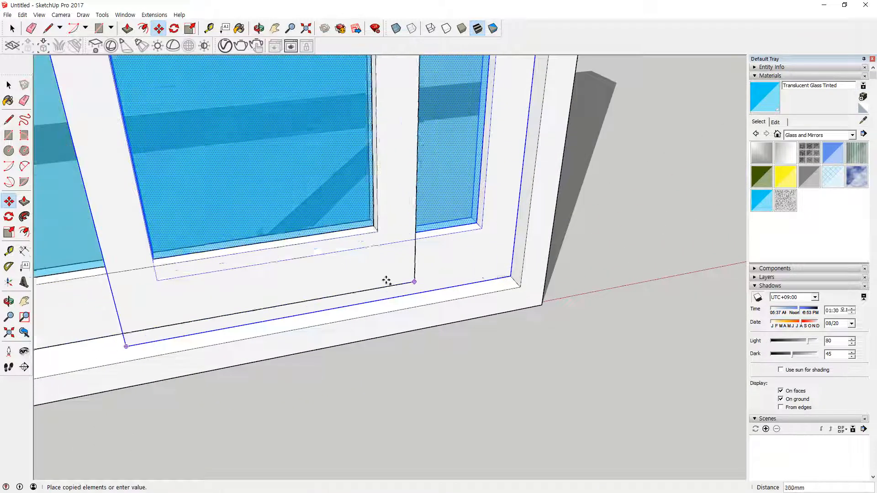
left_click(91, 263)
Move the copied sash by its bottom corner against the first sash's face, then slide it so their stiles overlap
middle_click_drag(569, 261, 479, 253)
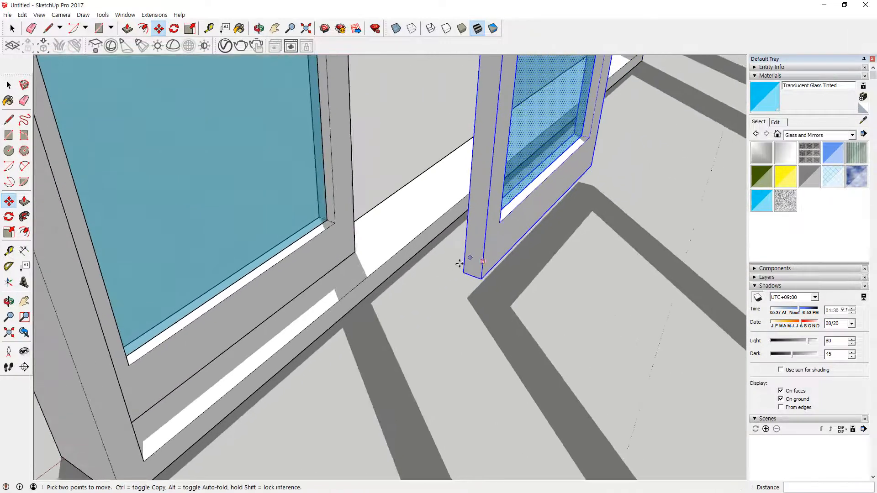
scroll(452, 272, "up", 8)
scroll(455, 273, "down", 4)
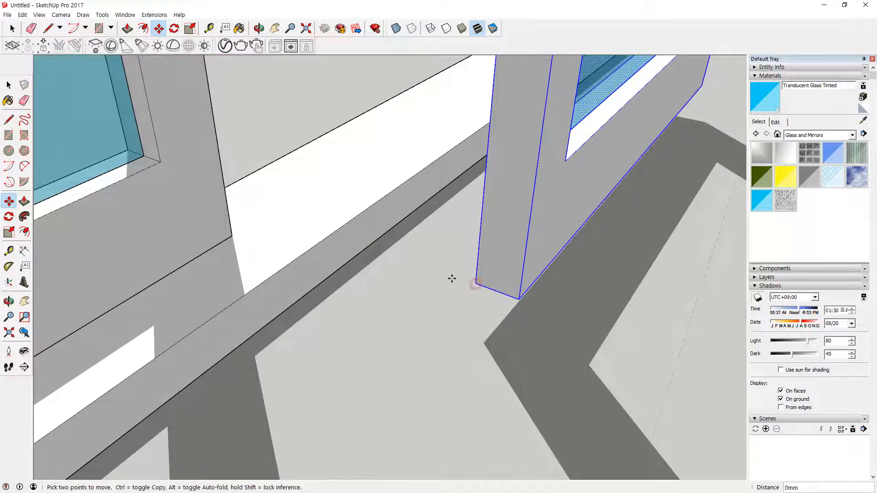
left_click(475, 284)
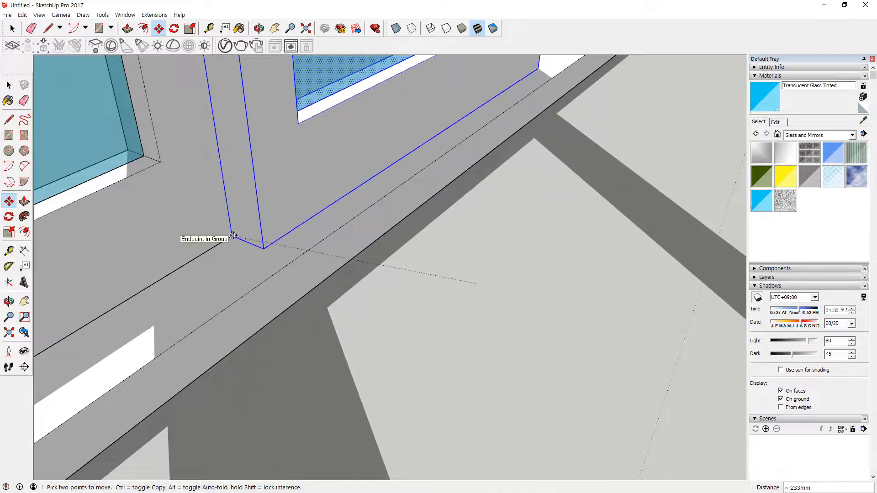
left_click(233, 235)
left_click(232, 236)
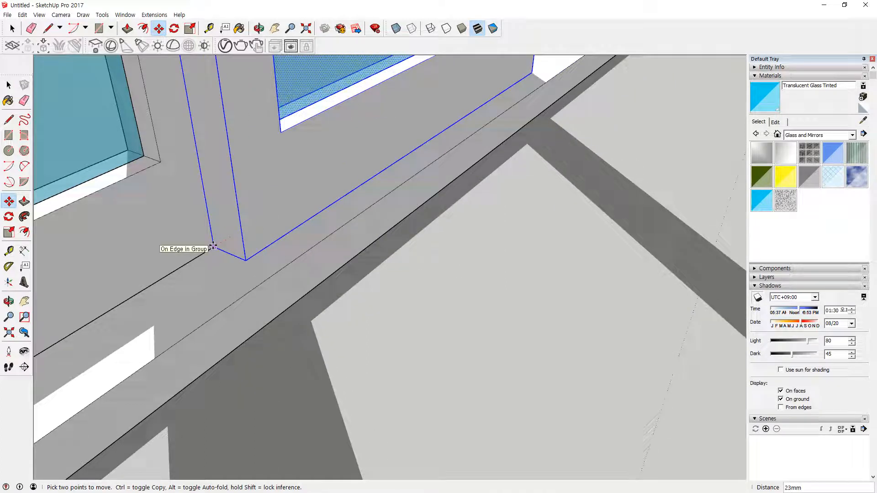
scroll(212, 246, "down", 5)
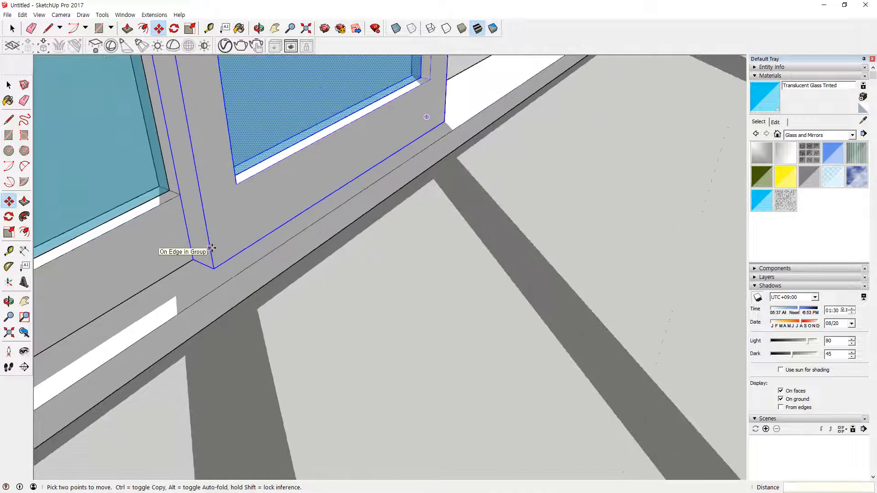
Copy both sash frames with their glass panes into the empty half of the lower opening, meeting the first pair
middle_click_drag(213, 247, 642, 251)
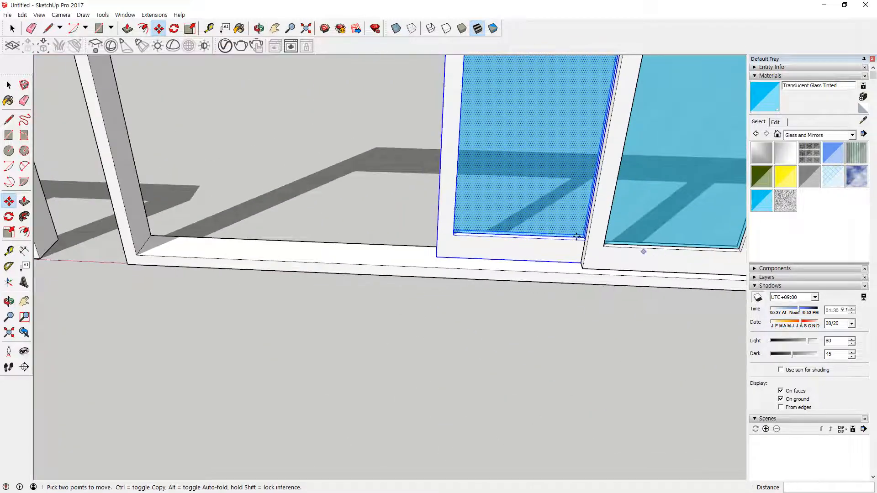
left_click(640, 213, "shift")
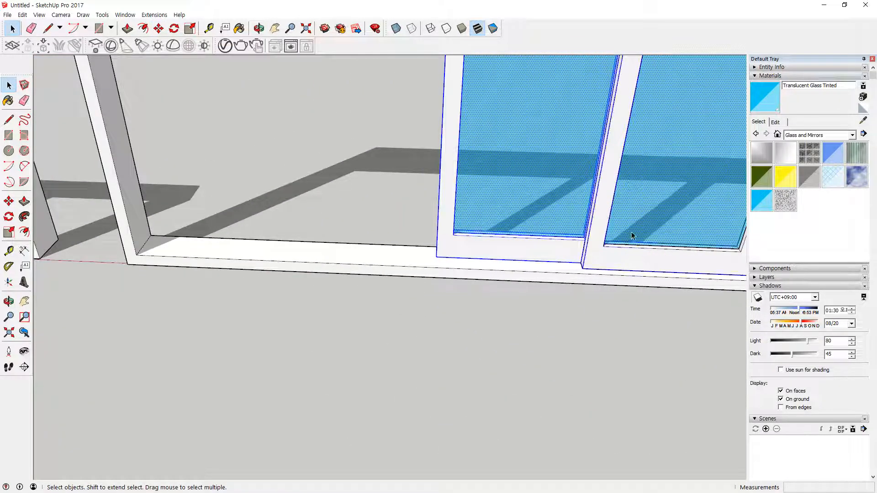
left_click(635, 219)
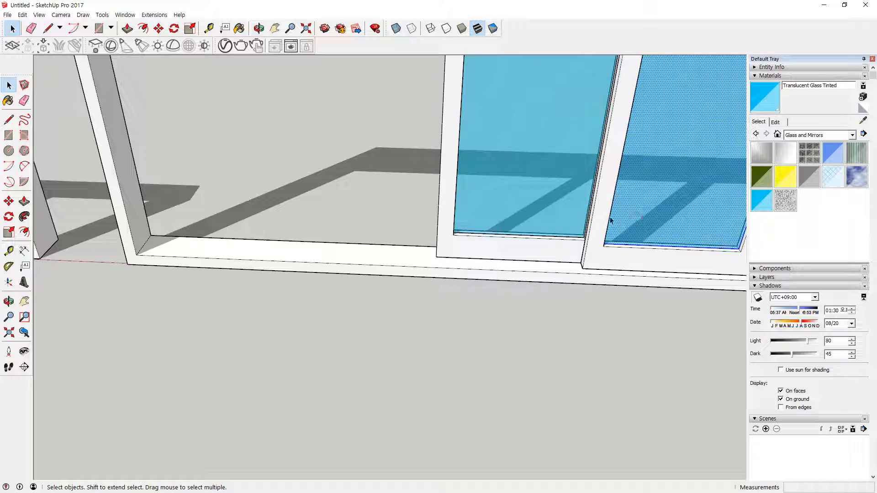
left_click(573, 209, "shift")
left_click(589, 254, "shift")
left_click(554, 252, "shift")
scroll(592, 256, "down", 1)
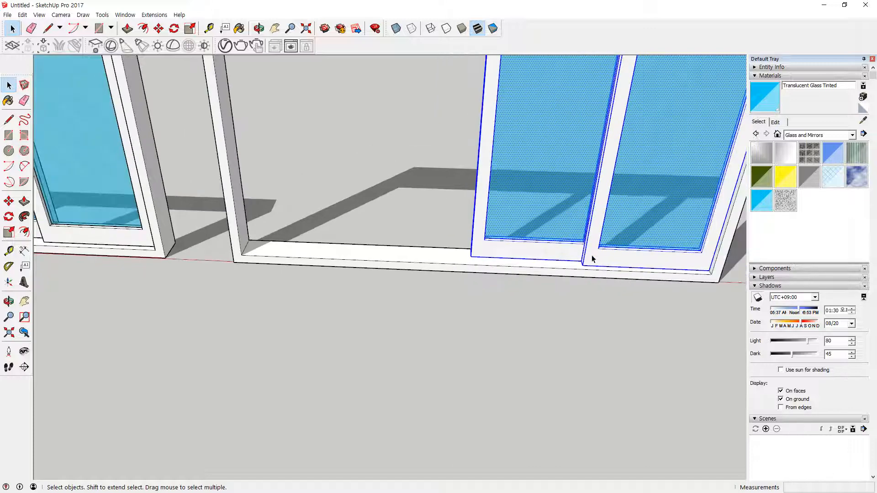
scroll(646, 255, "up", 1)
key("m")
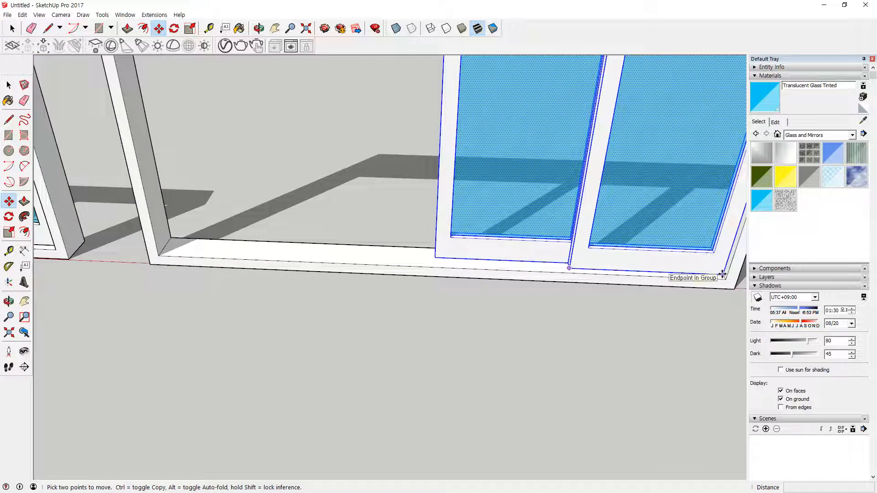
left_click(722, 274)
key("ctrl")
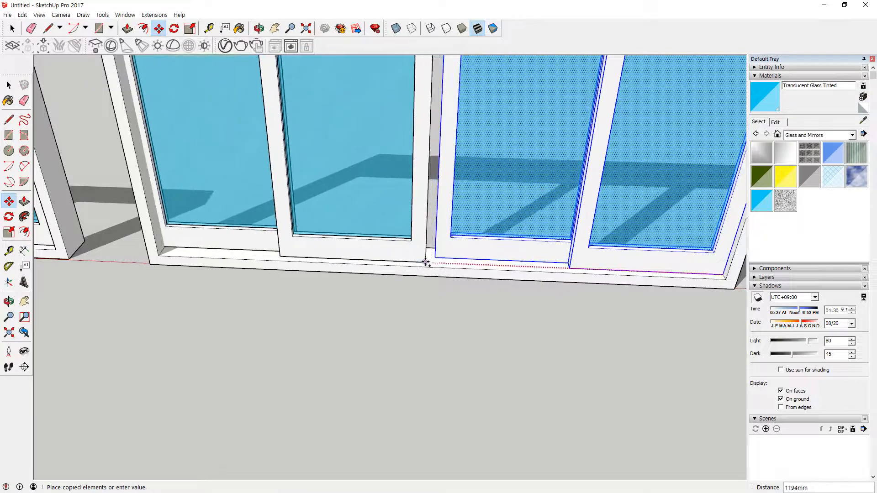
middle_click_drag(431, 254, 360, 249)
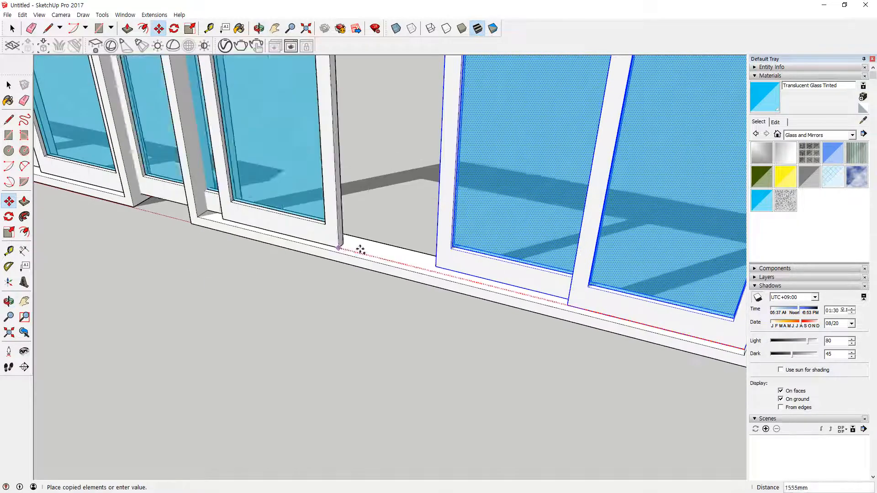
scroll(393, 249, "up", 5)
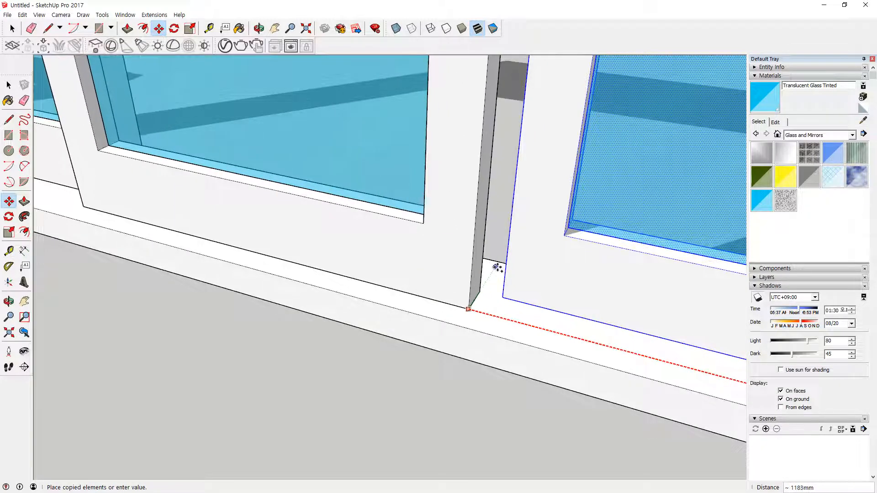
left_click(508, 272)
scroll(524, 297, "down", 5)
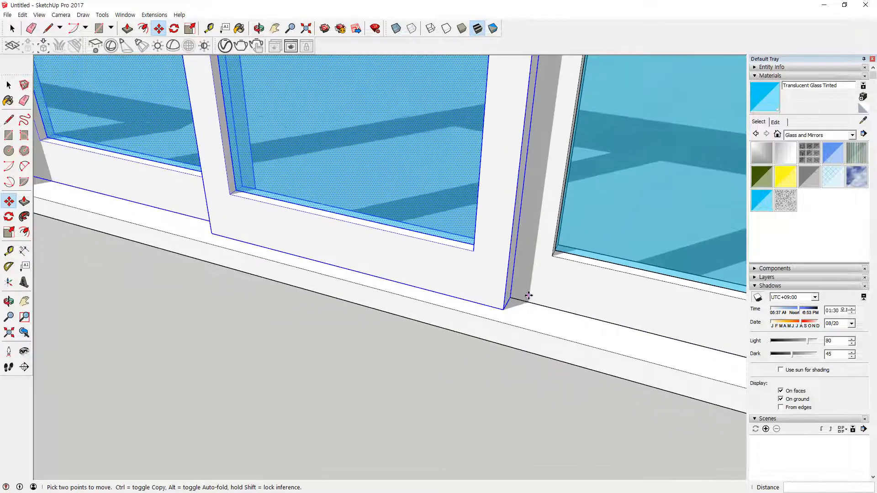
Flip the copied sash pair along the red direction to mirror the first pair
right_click(470, 157)
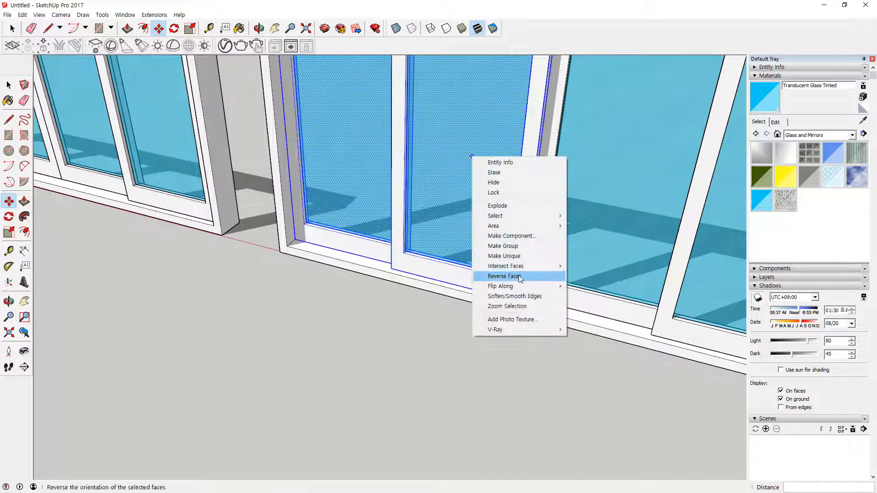
mouse_move(512, 286)
left_click(581, 286)
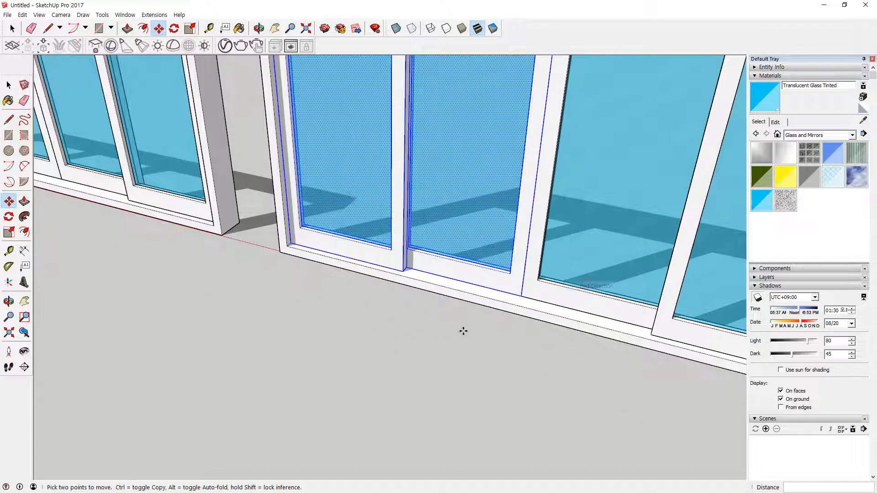
key("space")
left_click(469, 343)
Examine the four-sash window beside the smaller windows and the open transom area above its sashes
scroll(458, 301, "down", 3)
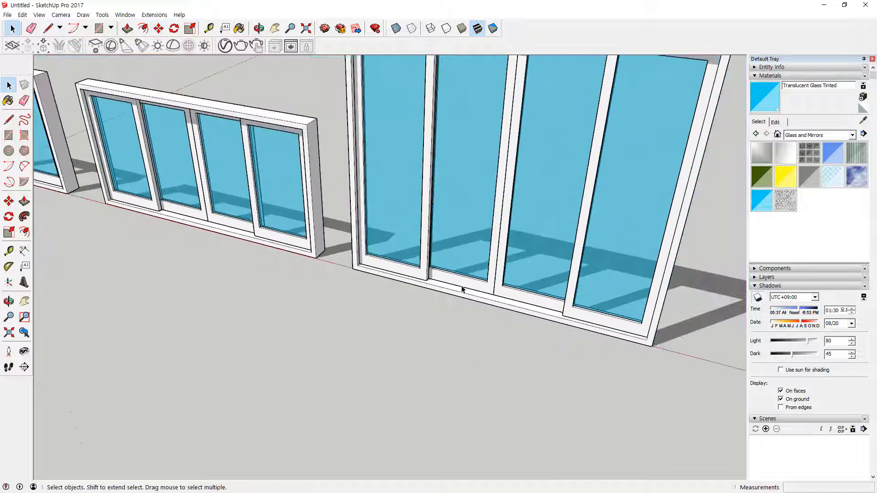
middle_click_drag(526, 226, 500, 325, "shift")
mouse_move(577, 266)
middle_mouse_down()
mouse_move(489, 260)
mouse_move(458, 188)
middle_mouse_up()
mouse_move(235, 261)
left_mouse_down()
mouse_move(185, 249)
mouse_move(214, 251)
mouse_move(361, 193)
left_mouse_up()
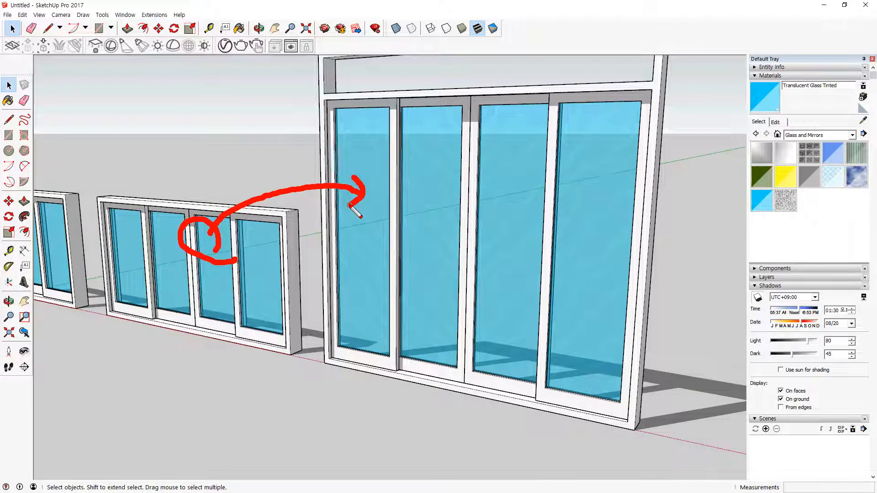
mouse_move(478, 355)
left_mouse_down()
mouse_move(452, 194)
mouse_move(524, 372)
left_mouse_up()
key("Escape")
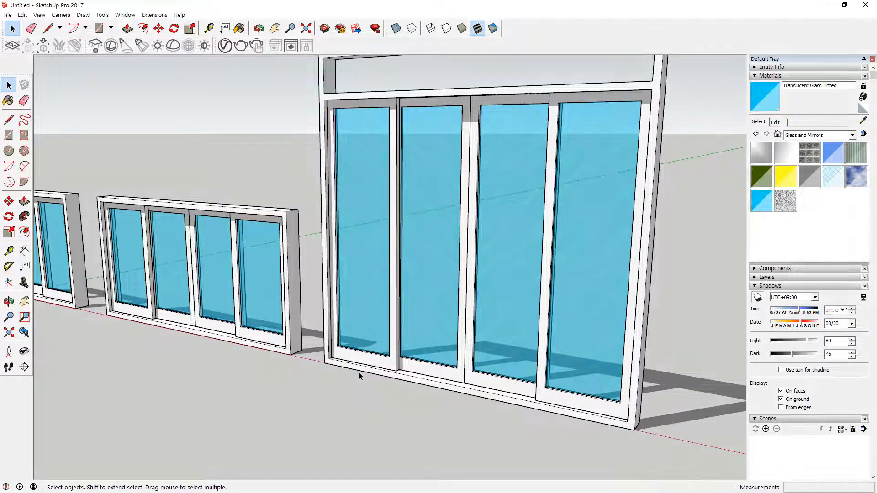
middle_click_drag(231, 380, 401, 160)
scroll(509, 150, "up", 6)
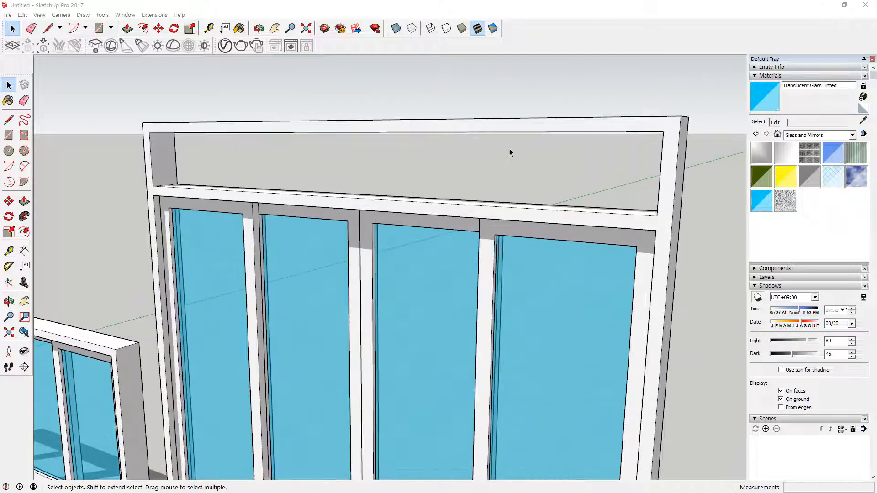
middle_click_drag(562, 175, 581, 208)
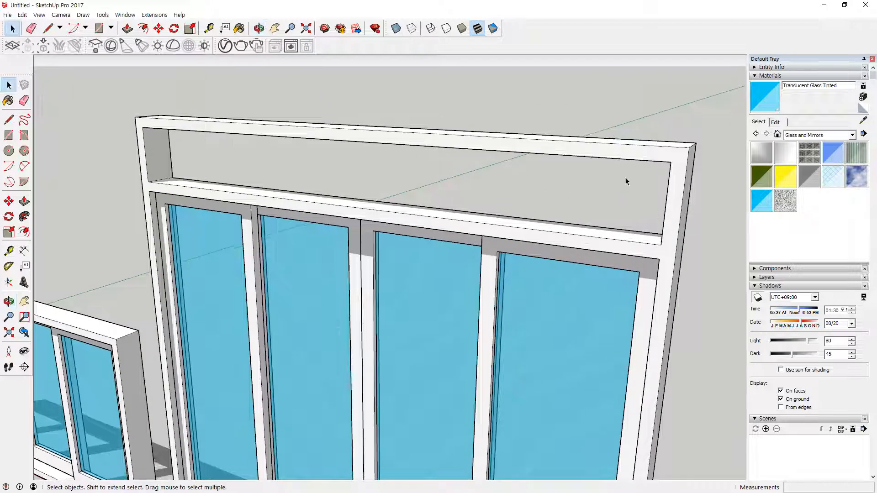
Draw a rectangle over the half of the transom opening above the last two sashes and split it with a vertical line at its midpoint
key("r")
left_click(670, 161)
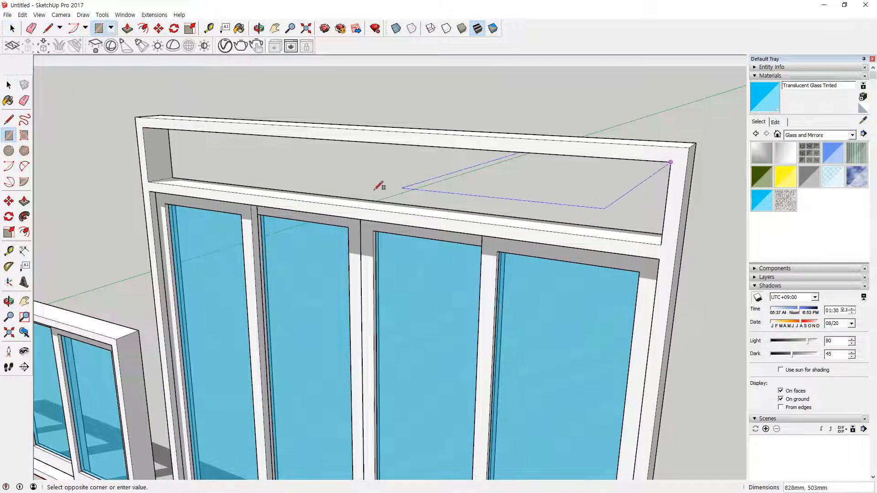
left_click(349, 206)
key("l")
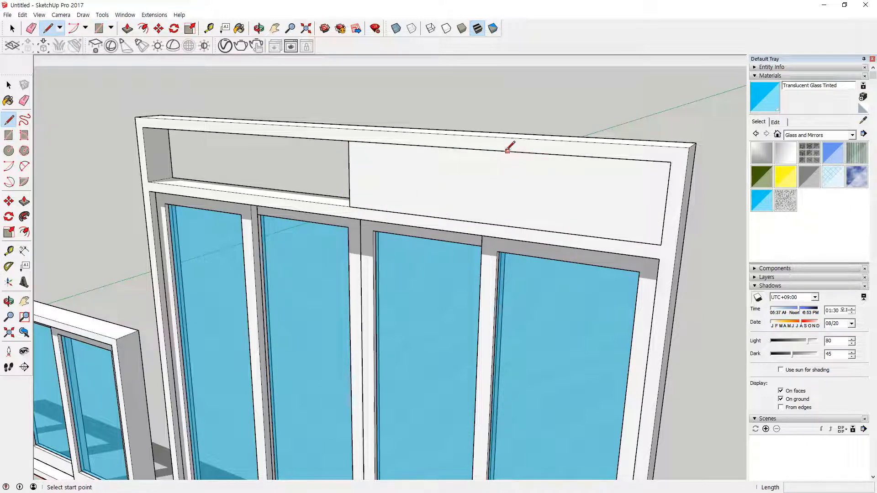
left_click(490, 150)
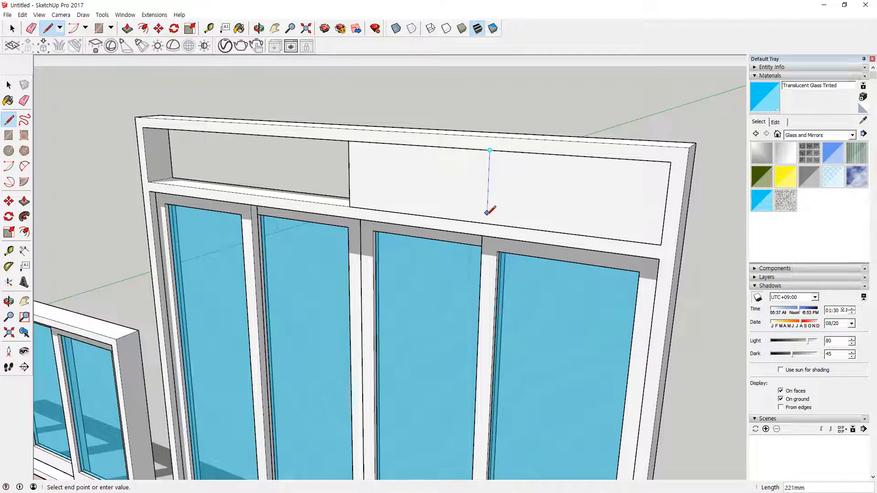
left_click(487, 223)
key("space")
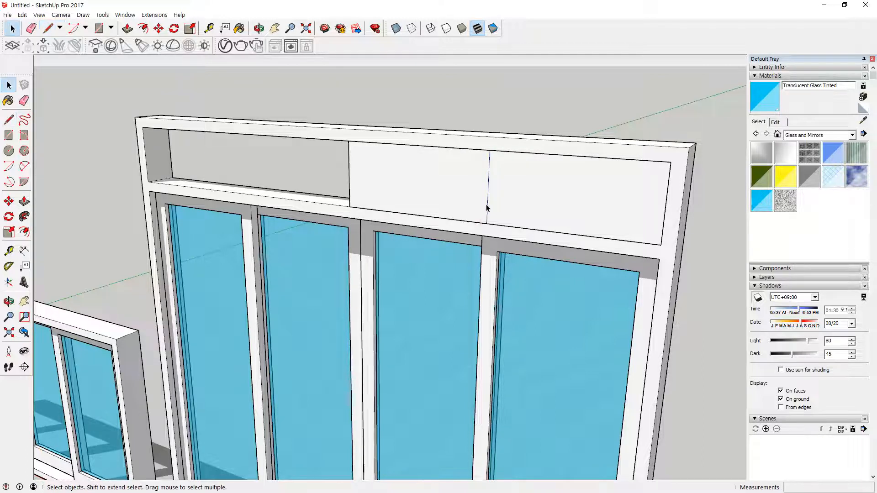
Shift the dividing line slightly toward the middle of the window and delete the leftover inner face
key("m")
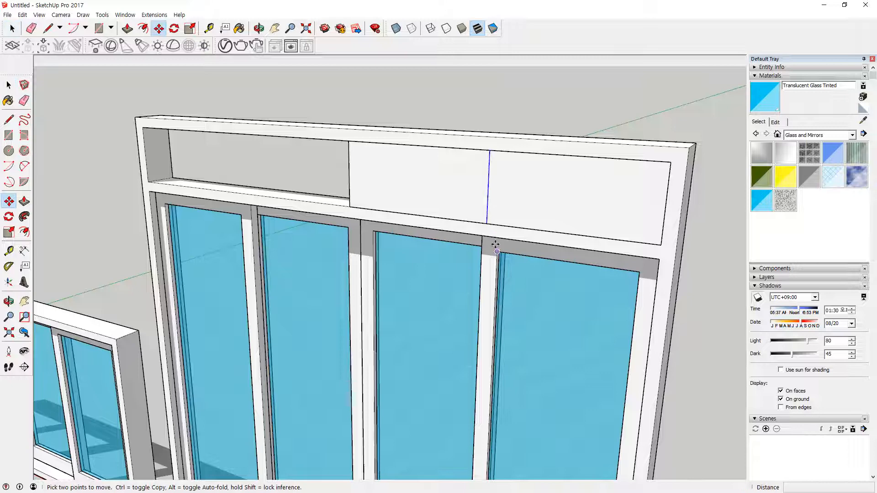
left_click(486, 222)
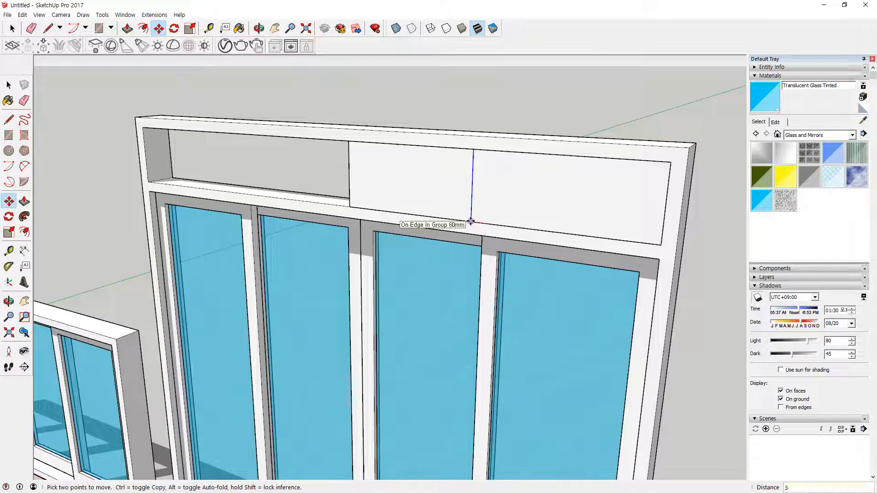
key("Return")
key("space")
left_click(391, 180)
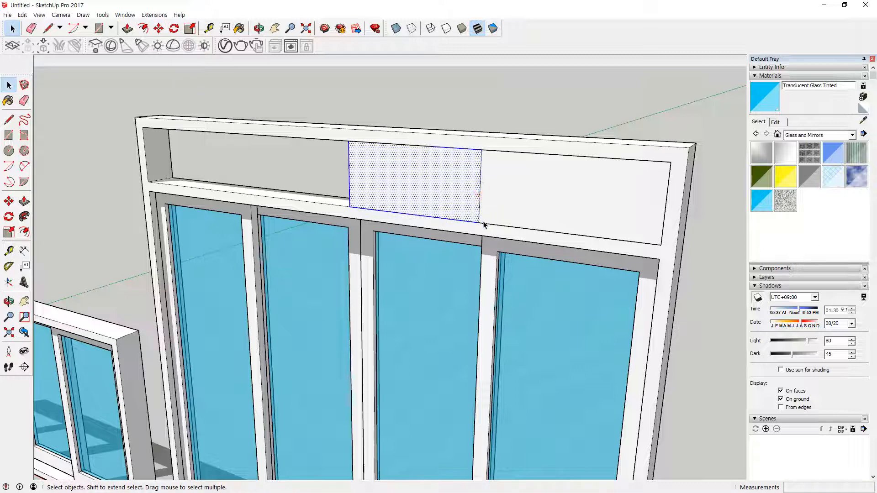
key("Delete")
Offset the transom sash face inward to form its frame border and delete the inner face
key("f")
left_click(590, 165)
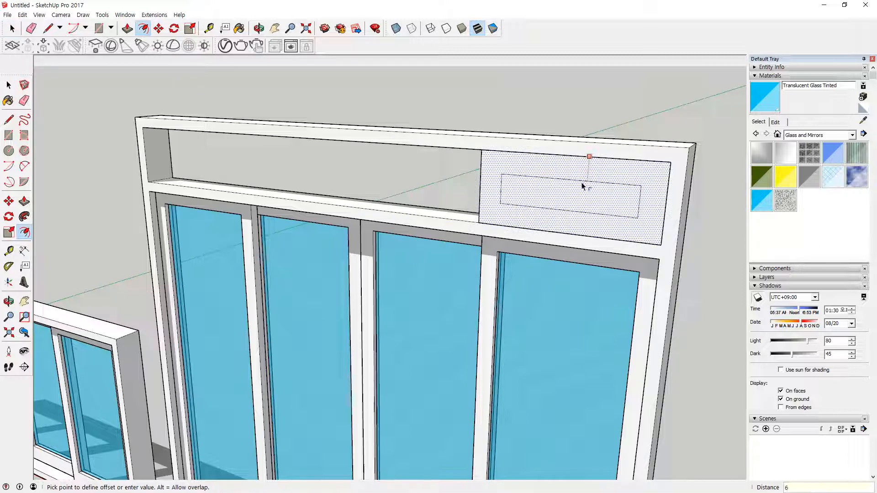
type("6")
key("Return")
key("space")
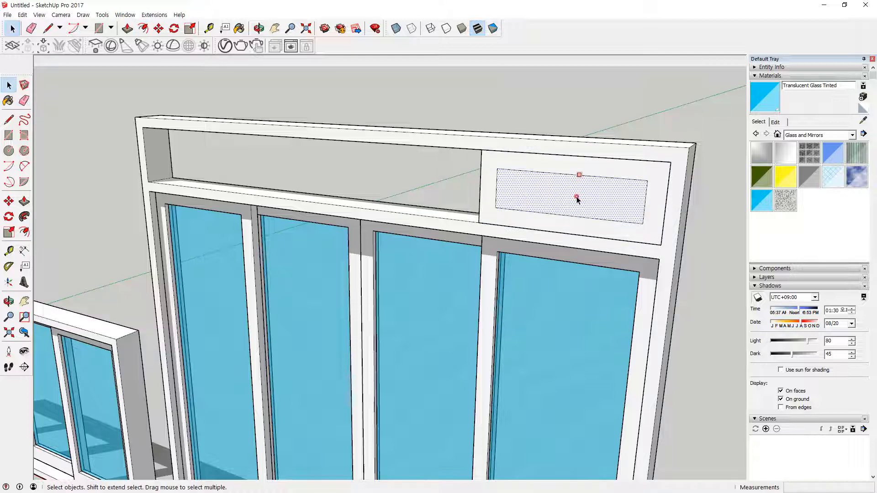
key("Delete")
Push/Pull the transom sash frame 40 mm thick and make it a group
key("p")
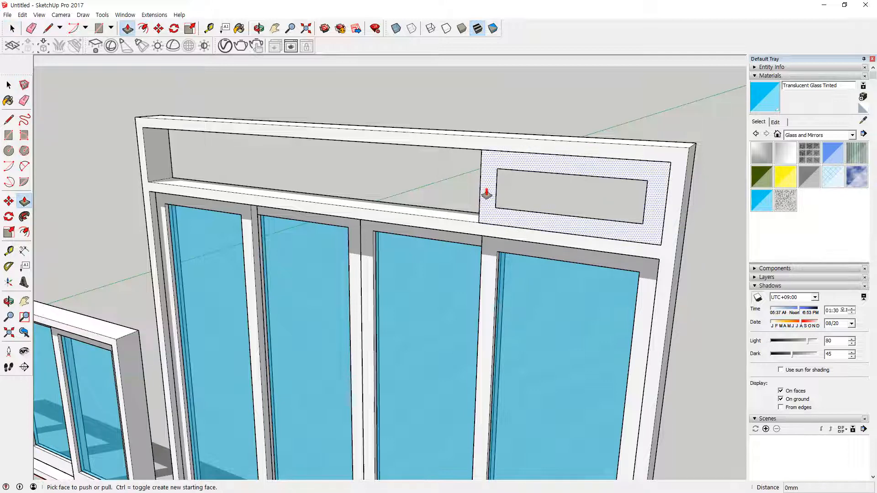
left_click(487, 194)
left_click(496, 187)
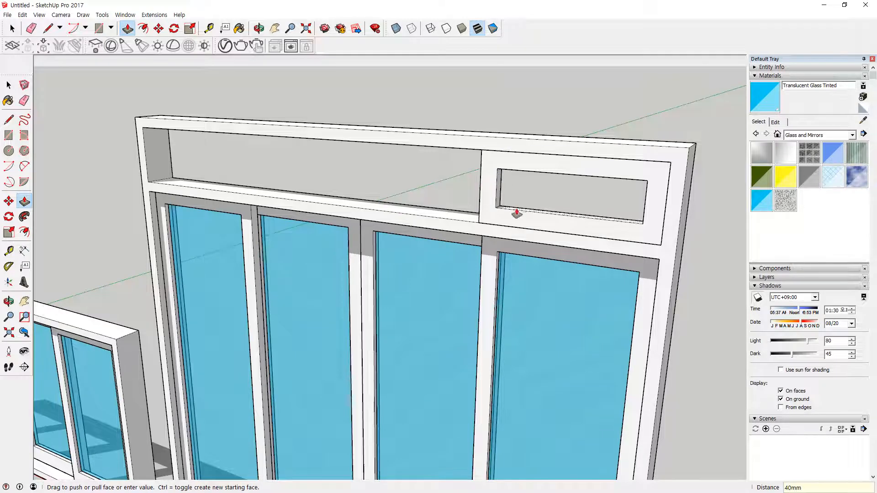
key("space")
left_click(515, 219)
right_click(515, 220)
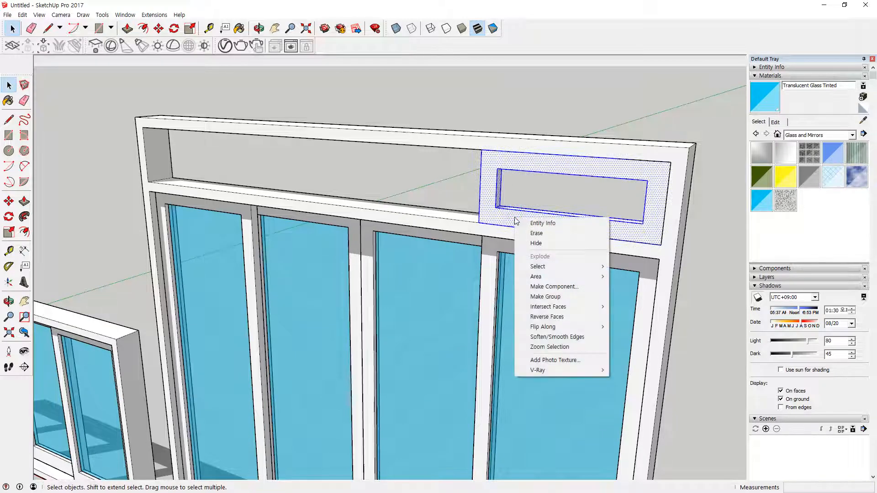
key("Escape")
Draw a rectangle filling the transom sash opening and paint it with Translucent Glass Tinted
key("r")
left_click(495, 208)
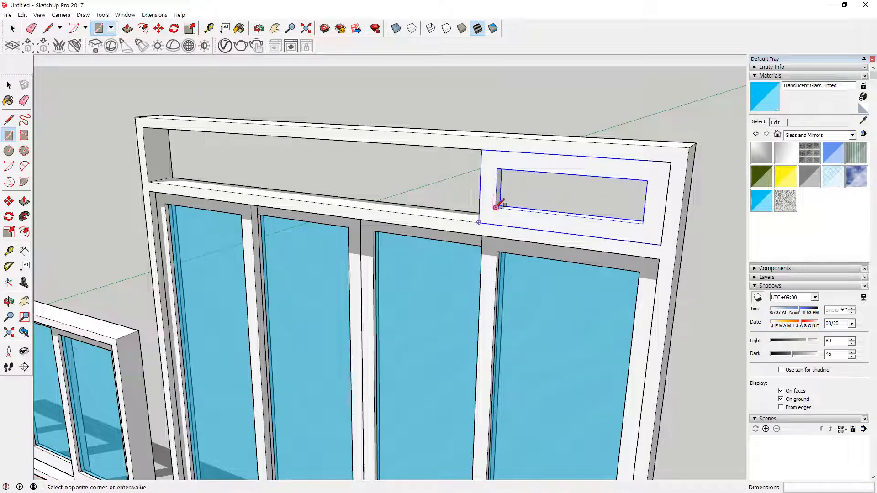
left_click(647, 180)
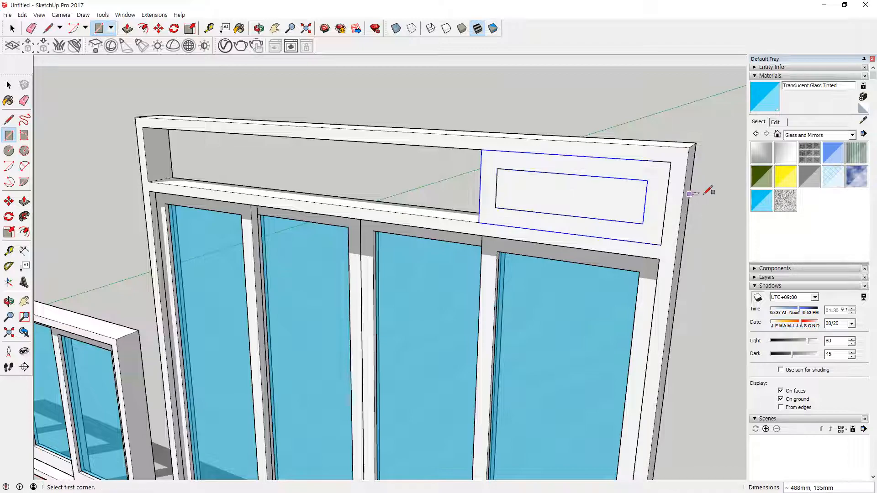
key("b")
left_click(621, 205)
Move the transom glass pane 20 mm inward to the middle of the sash frame's thickness
middle_click_drag(621, 205, 166, 132)
scroll(166, 132, "up", 8)
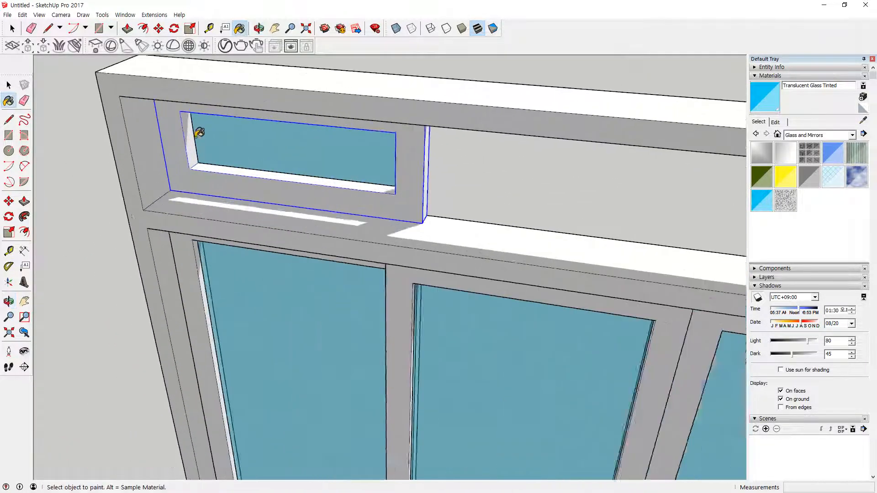
key("space")
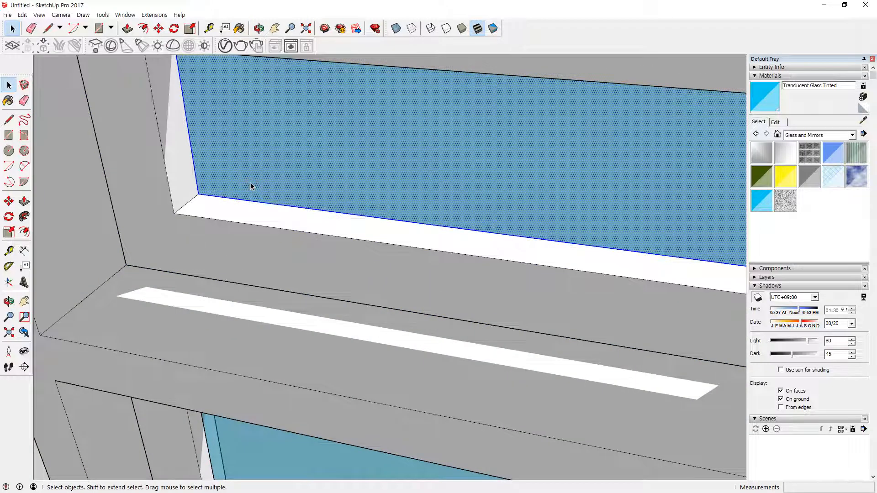
key("m")
left_click_drag(197, 195, 189, 201)
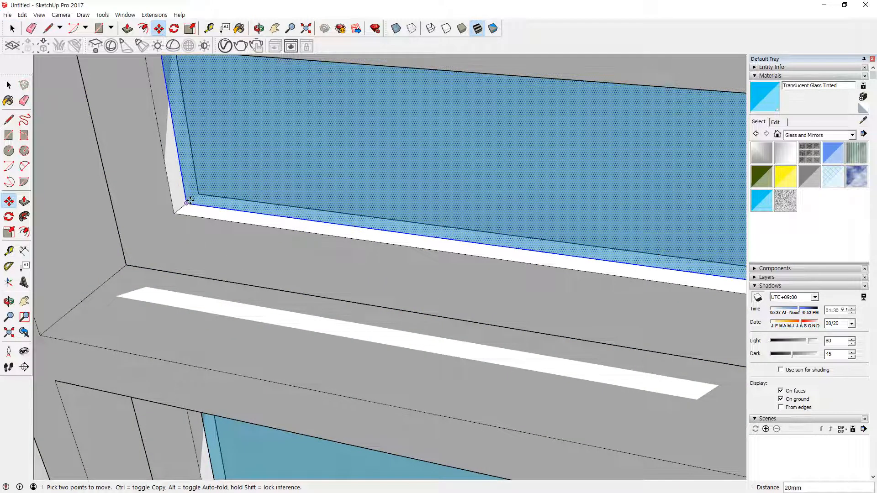
Copy the transom sash with its glass sideways by its lower corner so the copy adjoins the original
key("space")
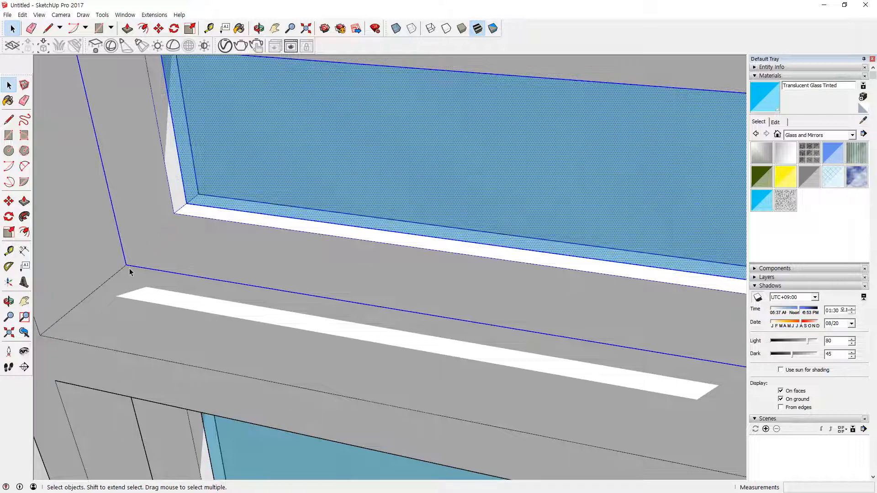
key("m")
left_click_drag(127, 264, 579, 368)
scroll(114, 288, "down", 4)
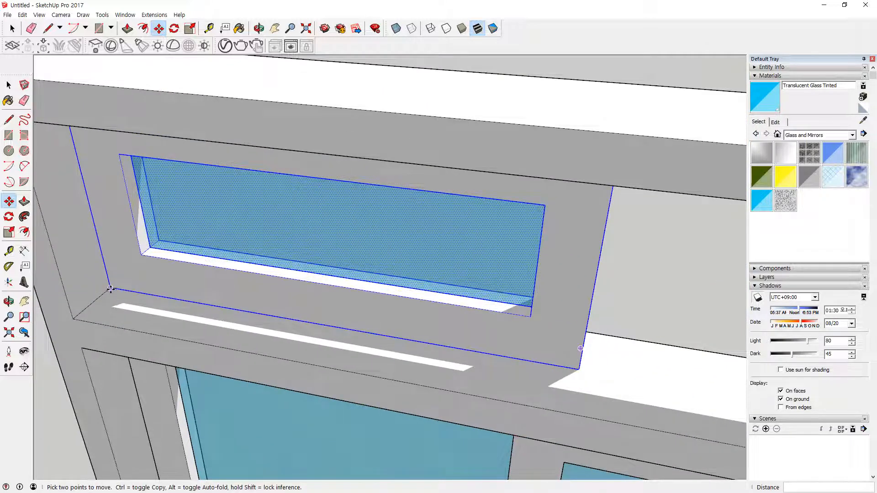
key("ctrl")
Move the copied transom sash 40 mm back behind the first, then slide it 57 mm so their stiles overlap
middle_click_drag(579, 368, 235, 428)
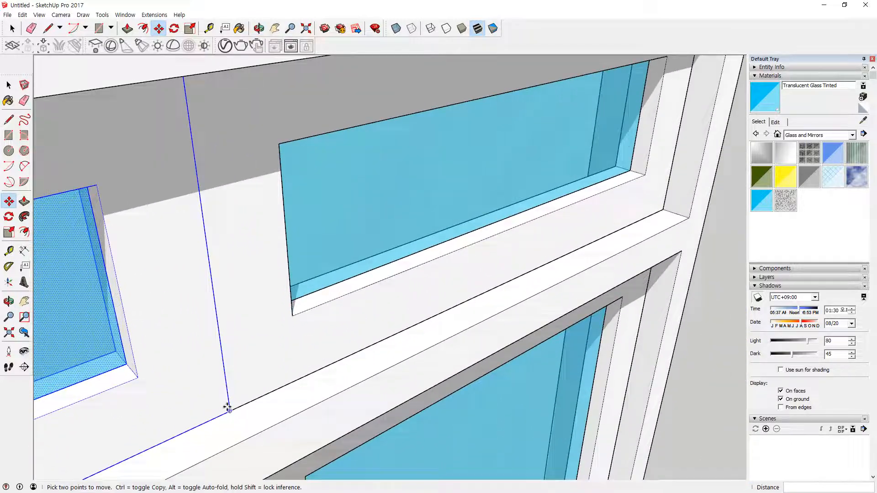
left_click_drag(228, 407, 206, 385)
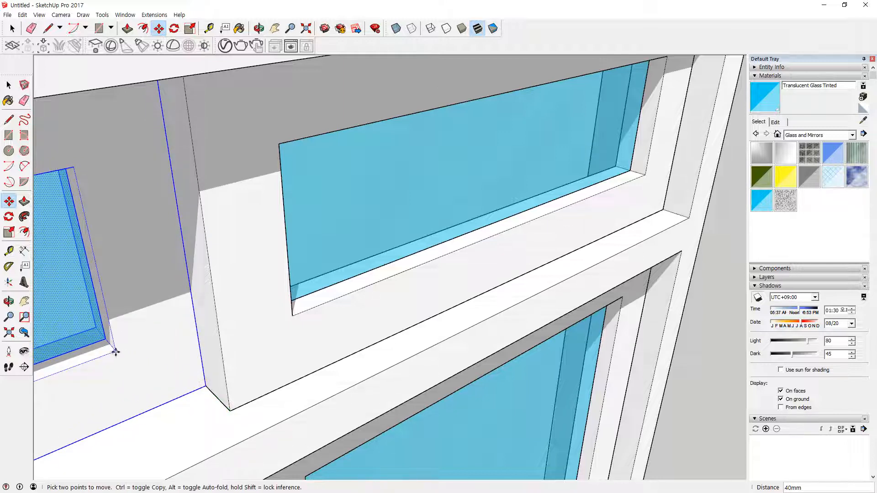
left_click_drag(115, 351, 191, 320)
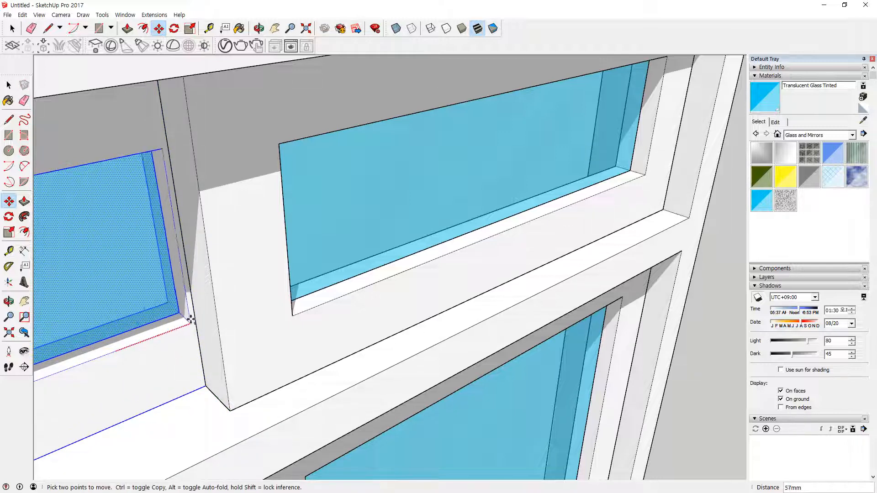
key("Escape")
scroll(198, 344, "down", 6)
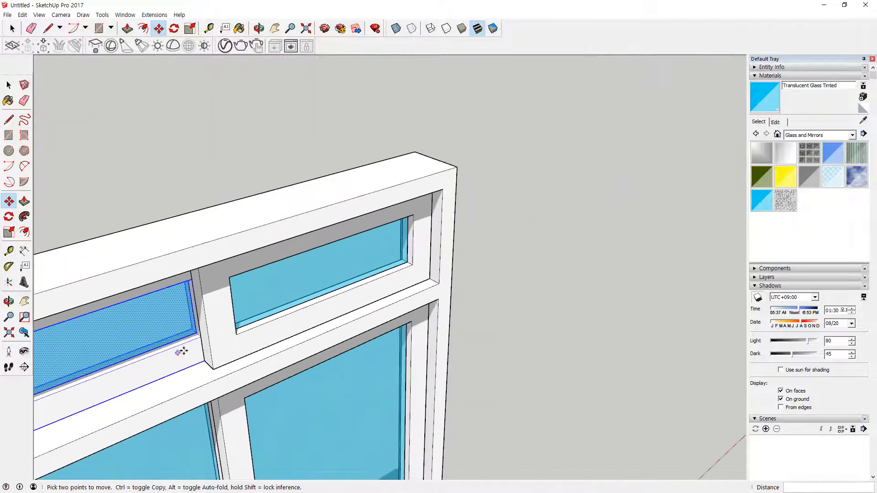
Copy both transom sashes with their glass panes into the empty half of the transom opening, meeting the first pair
middle_click_drag(182, 350, 355, 267)
key("space")
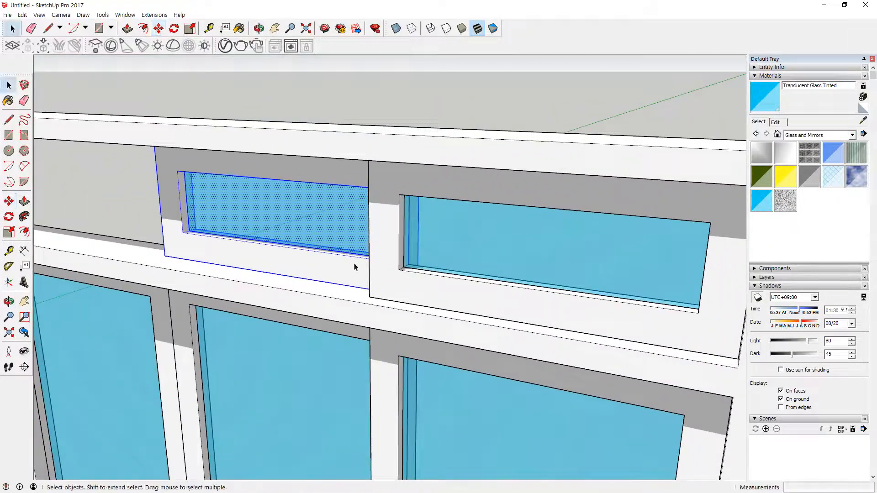
left_click(480, 235, "shift")
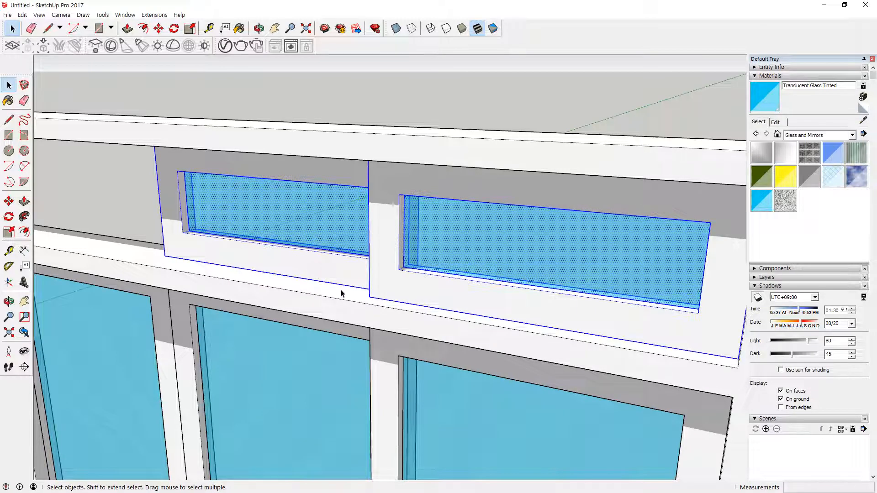
scroll(340, 294, "down", 3)
key("m")
middle_click_drag(542, 323, 626, 307)
scroll(631, 298, "up", 2)
left_click(624, 300)
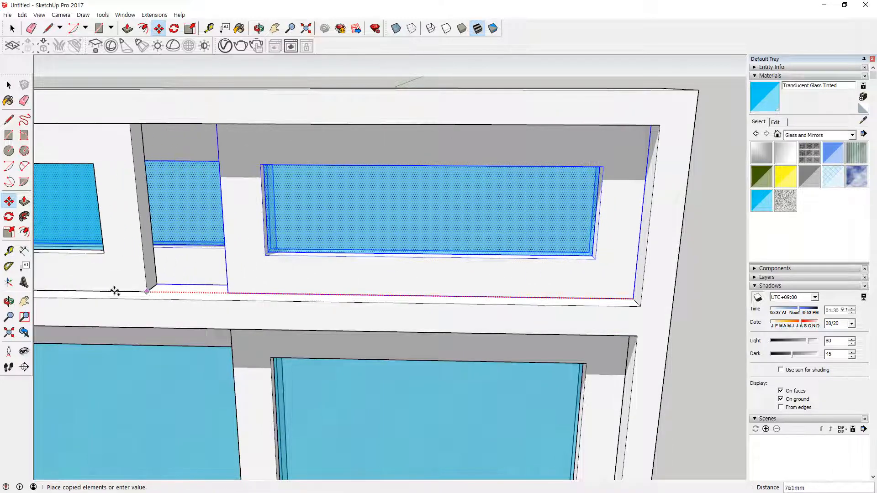
left_click(214, 295)
middle_click_drag(86, 280, 508, 274)
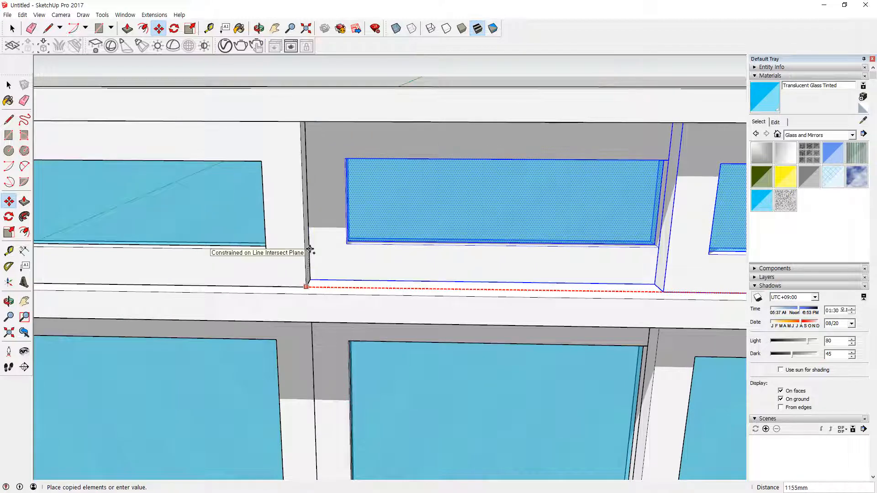
left_click(308, 250)
Flip the copied transom sash pair along the red direction to mirror the first pair
scroll(227, 262, "down", 4)
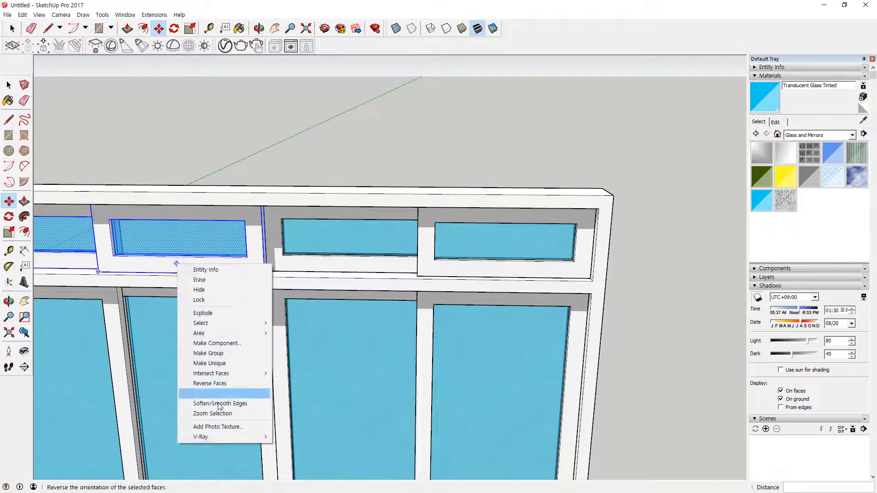
mouse_move(249, 393)
left_click(314, 394)
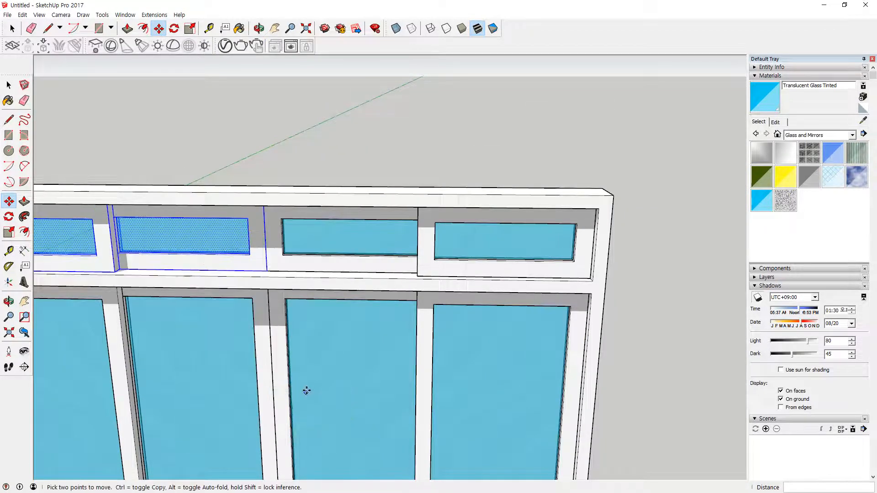
key("space")
left_click(364, 146)
Compare the three windows side by side, from the front and at an angle
scroll(311, 336, "down", 5)
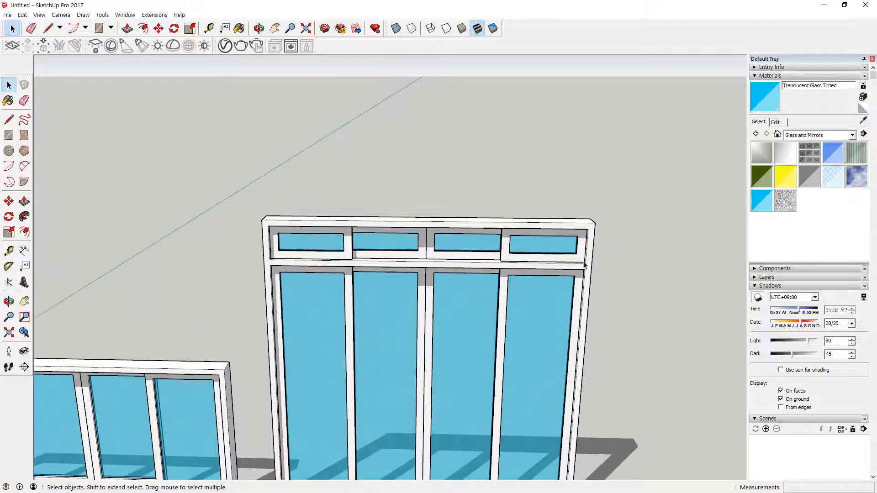
scroll(310, 336, "down", 5)
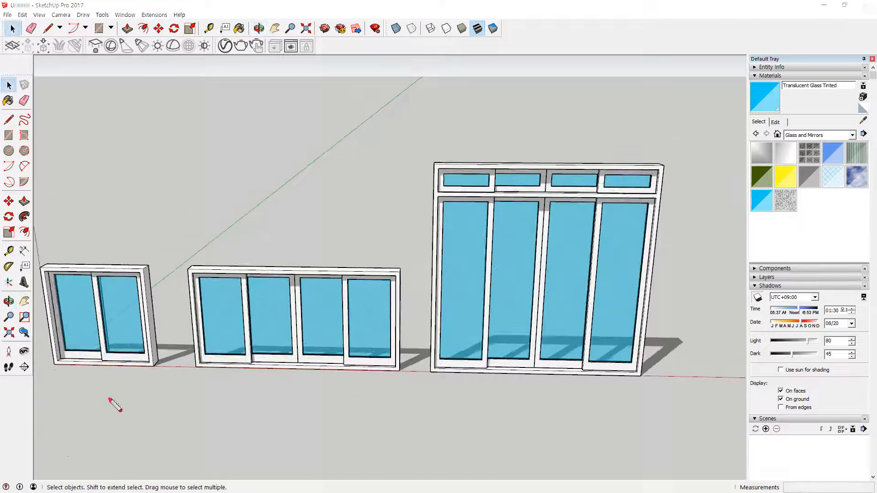
left_click_drag(124, 397, 137, 375)
mouse_move(343, 386)
left_mouse_down()
mouse_move(280, 350)
mouse_move(351, 371)
left_mouse_up()
mouse_move(625, 372)
left_mouse_down()
mouse_move(452, 183)
mouse_move(637, 314)
left_mouse_up()
mouse_move(470, 361)
middle_mouse_down()
mouse_move(407, 308)
mouse_move(362, 293)
mouse_move(358, 282)
middle_mouse_up()
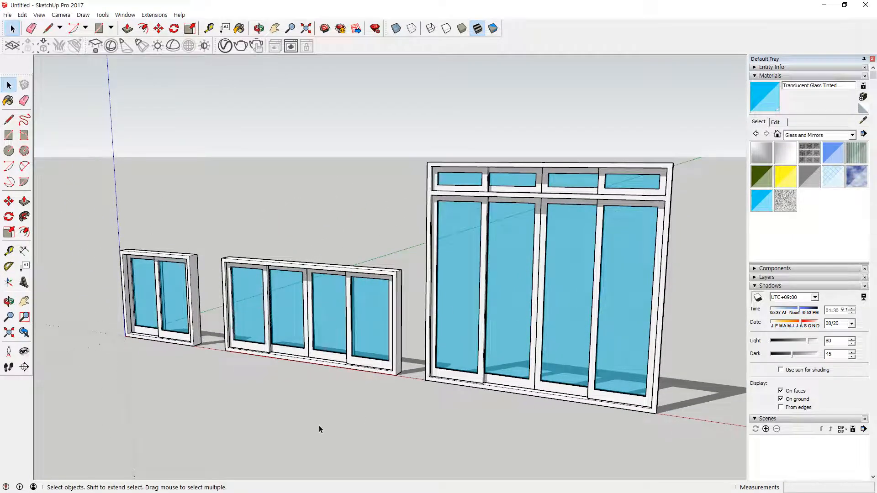
key("ctrl+2")
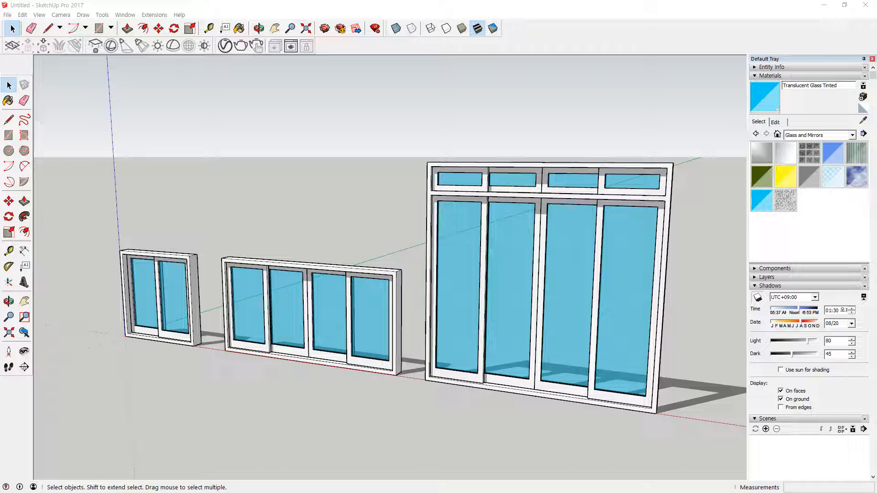
Draw an upright 900 x 2100 mm rectangle on the red axis beside the widest window
middle_click_drag(619, 392, 324, 376, "shift")
key("r")
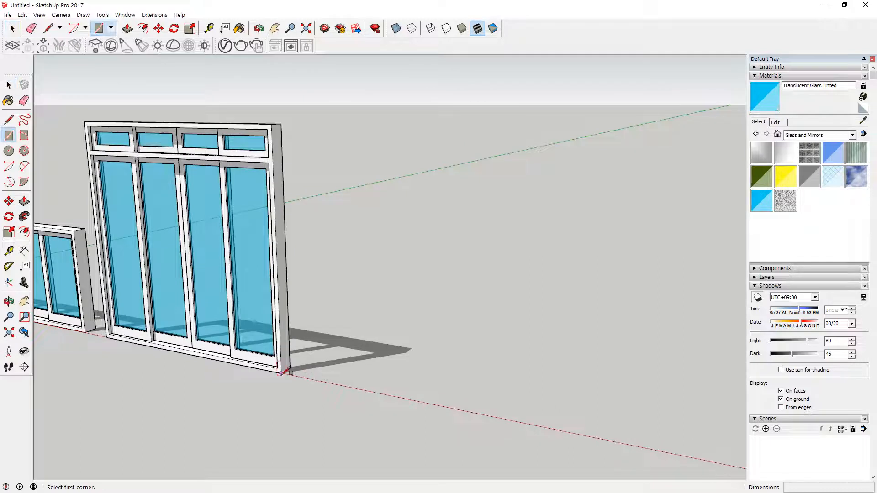
left_click(369, 390)
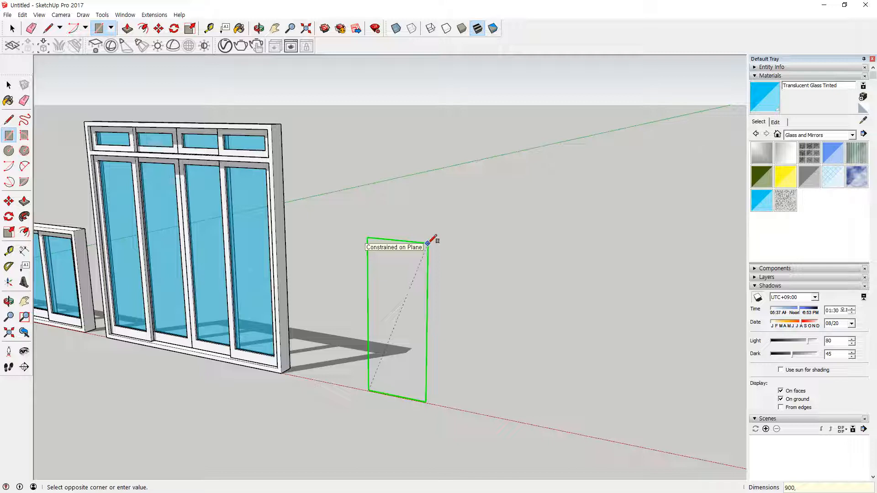
type("900,2100")
key("Return")
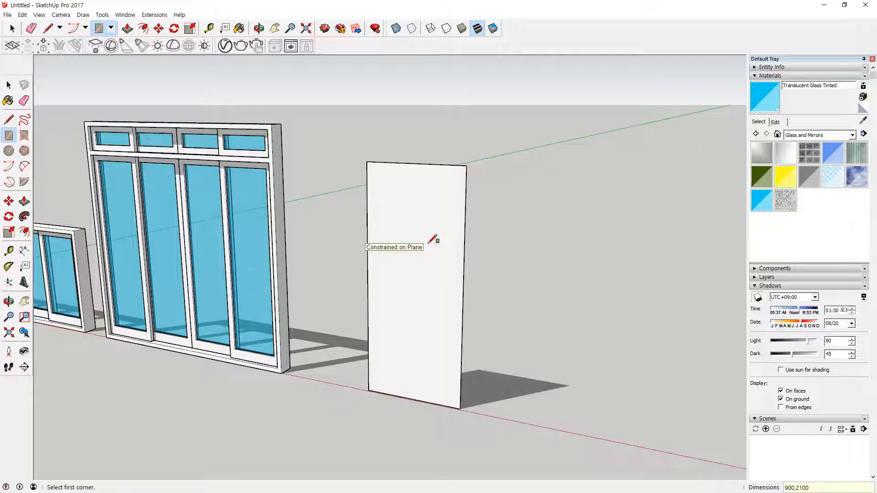
Offset the new rectangle's outline 40 mm inward and delete the inner face to leave a frame profile
key("space")
left_click(407, 250)
key("f")
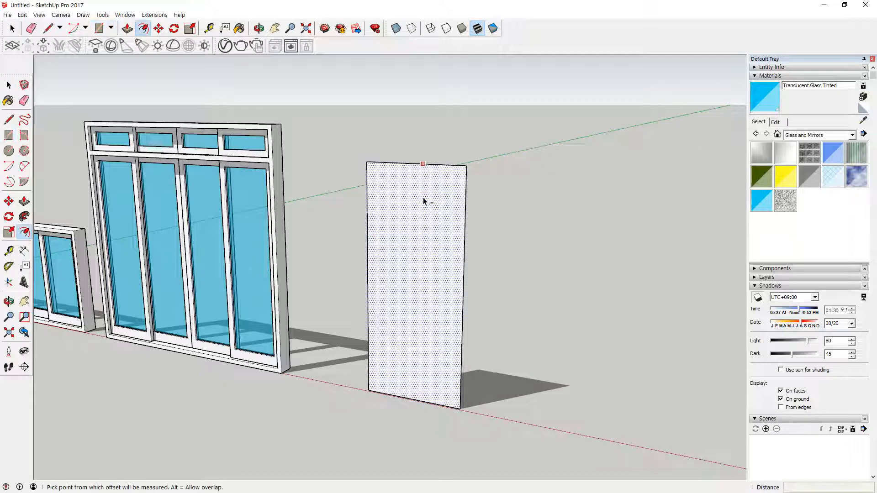
left_click(423, 164)
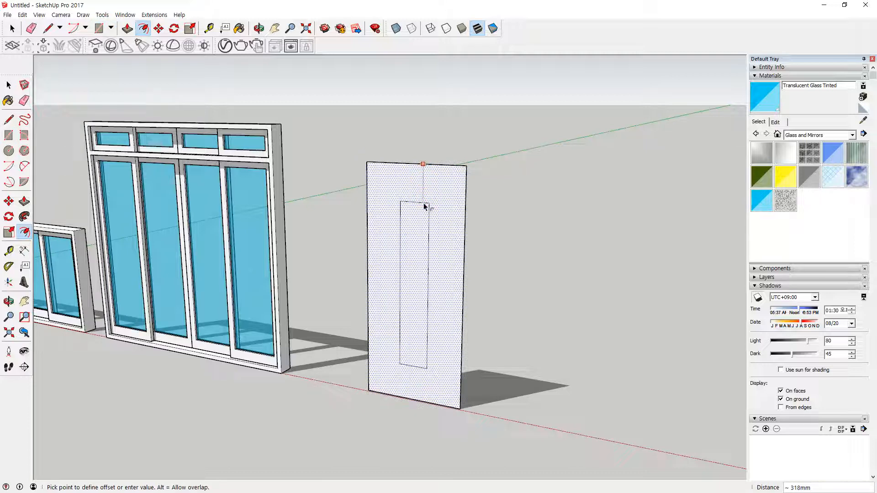
type("40")
key("Return")
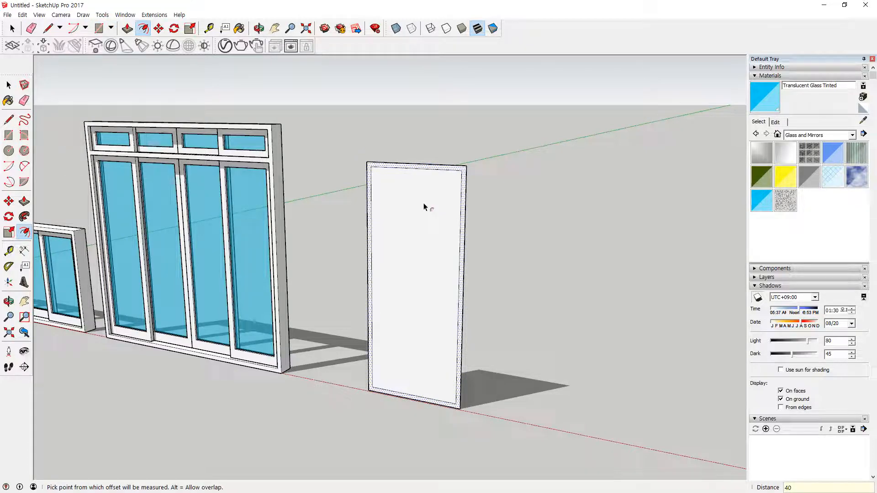
key("space")
left_click(423, 206)
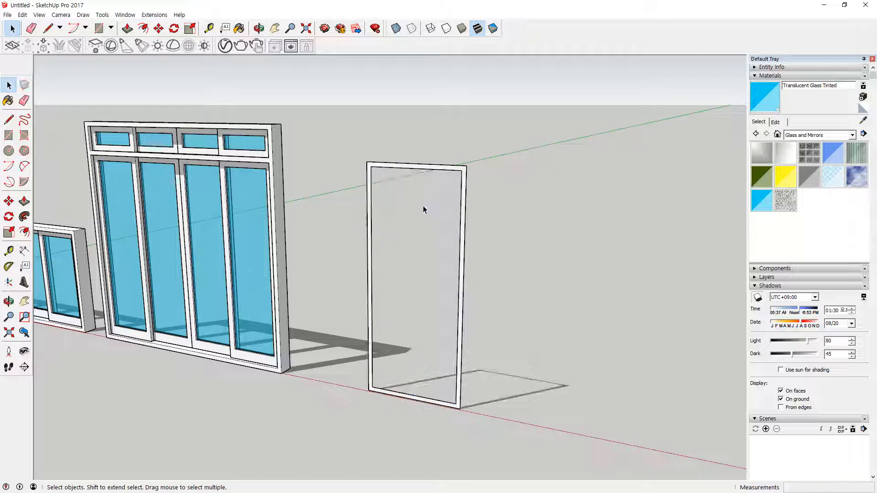
key("Delete")
Extrude the door frame profile 200 mm and make the whole frame a group
key("p")
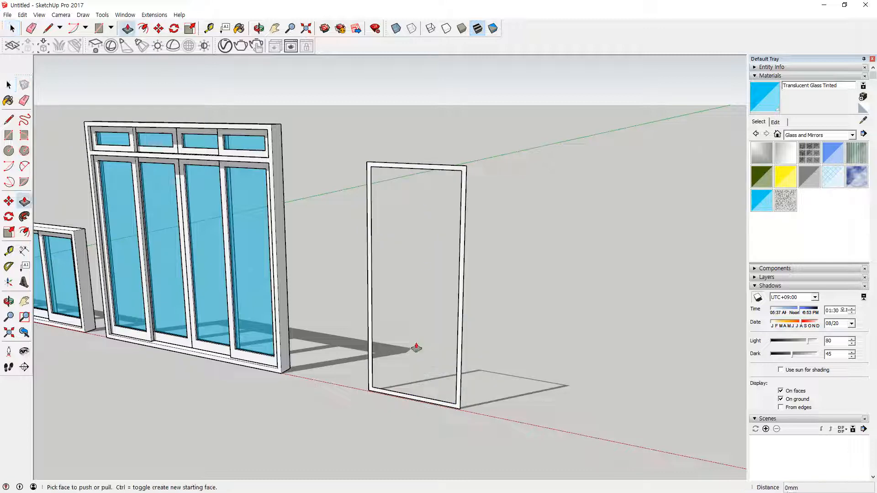
left_click(399, 401)
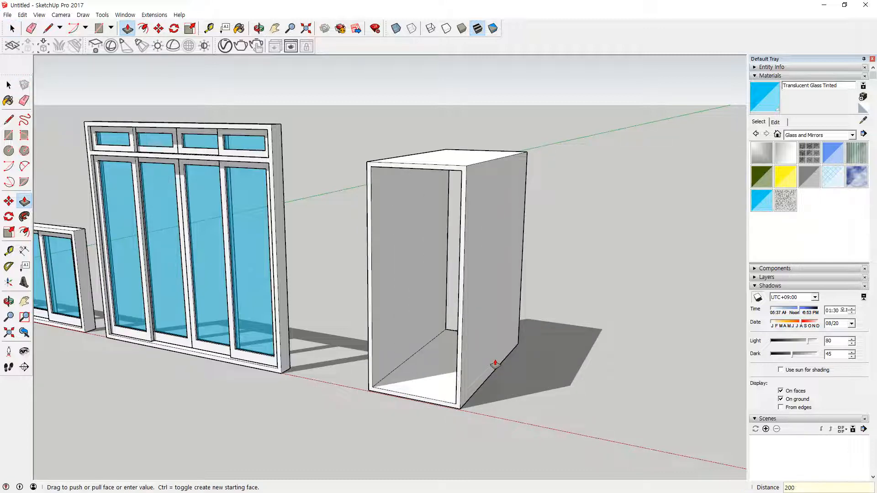
key("Return")
key("space")
triple_click(416, 392)
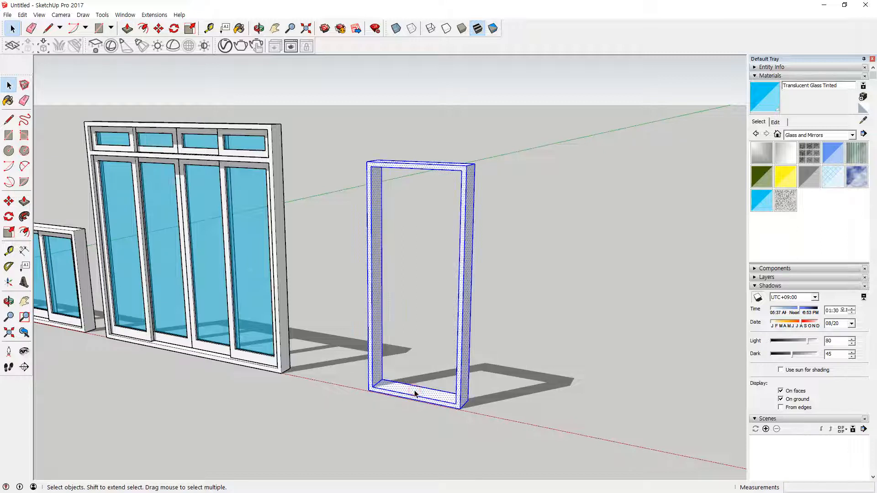
right_click(415, 393)
key("g")
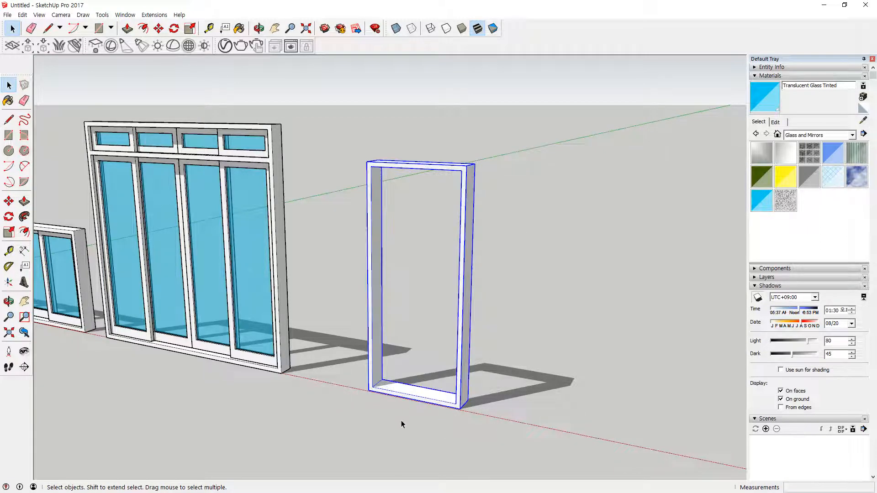
left_click(401, 420)
Draw a rectangle across the door frame's inner opening from corner to corner and extrude it into a door panel
key("r")
left_click(371, 167)
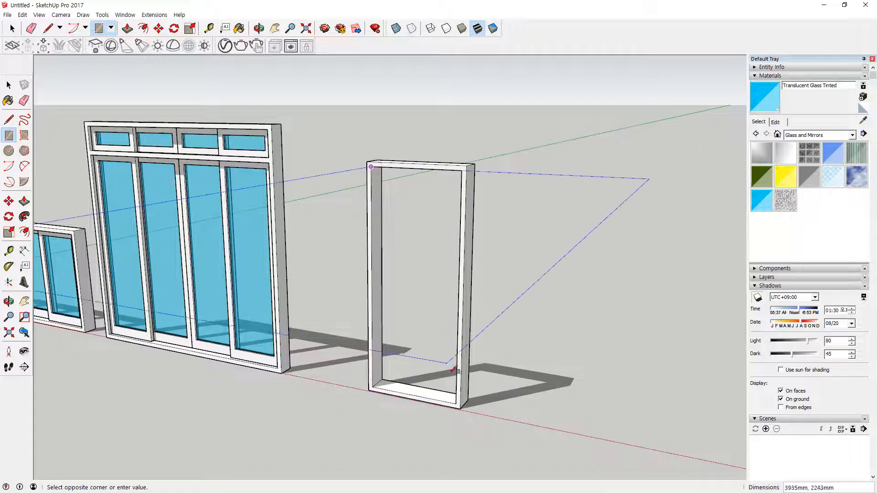
left_click(456, 404)
key("p")
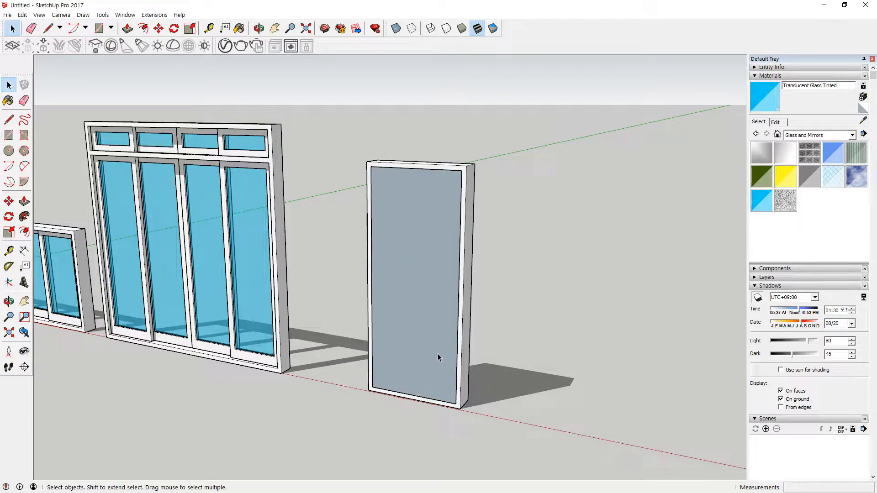
left_click(417, 338)
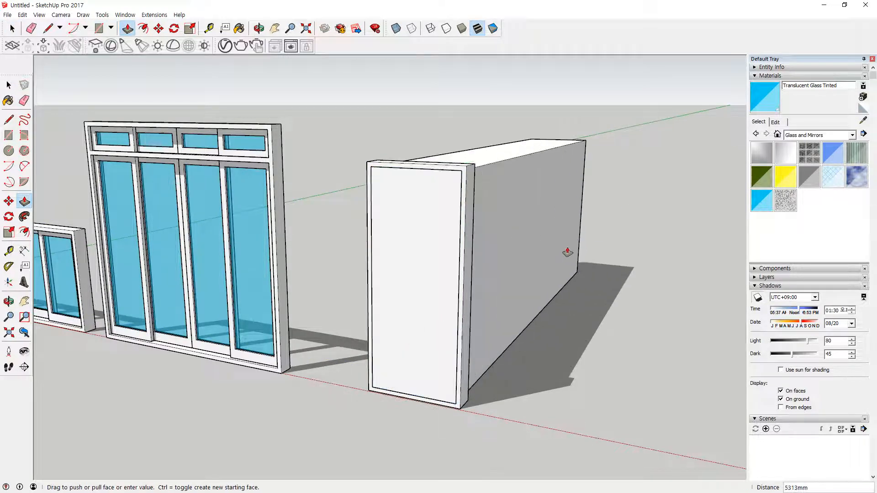
key("Return")
Make the whole door panel inside the frame a group, separate from the frame
key("space")
left_click(397, 243)
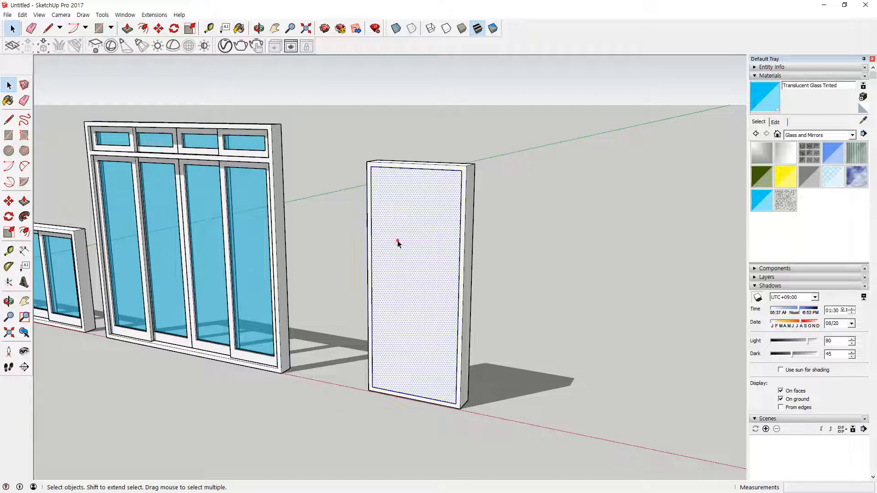
right_click(397, 244)
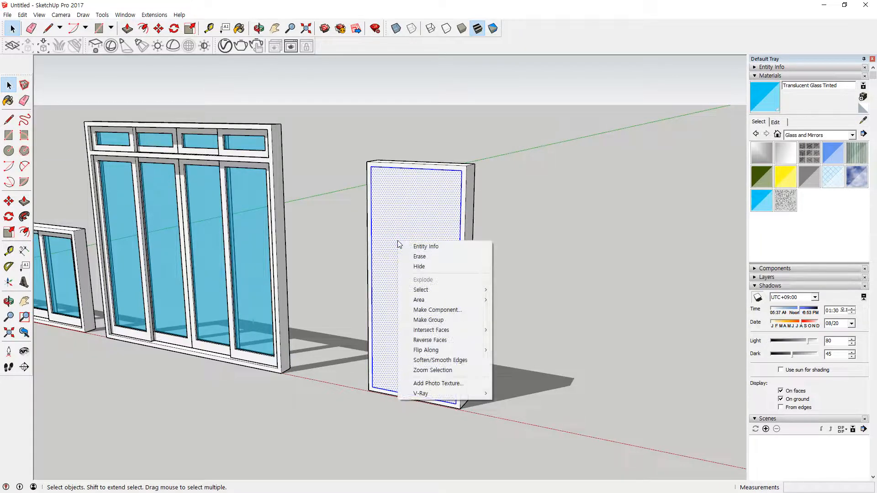
key("g")
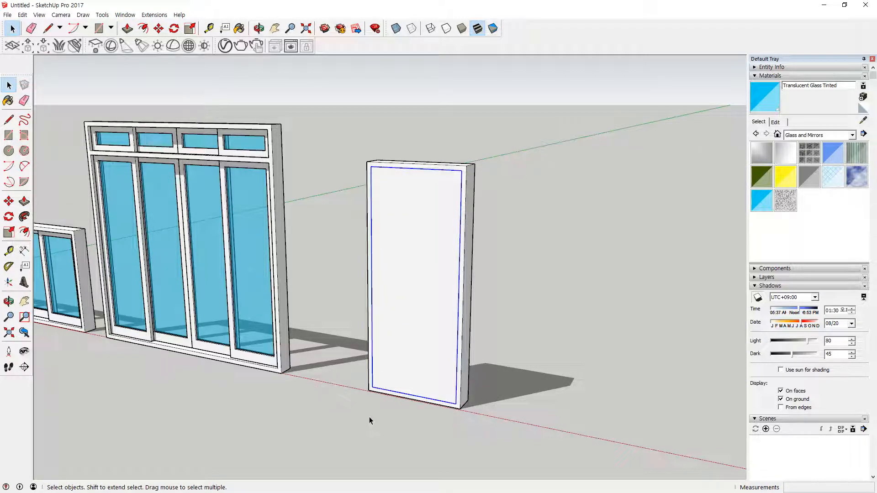
Rotate the door panel horizontally about its lower front corner nearest the windows, swinging it open toward the front
key("q")
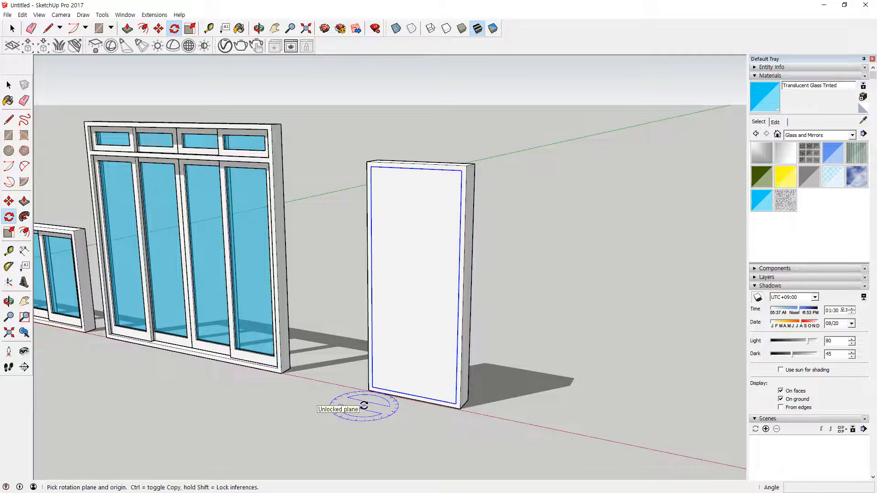
left_click(372, 386)
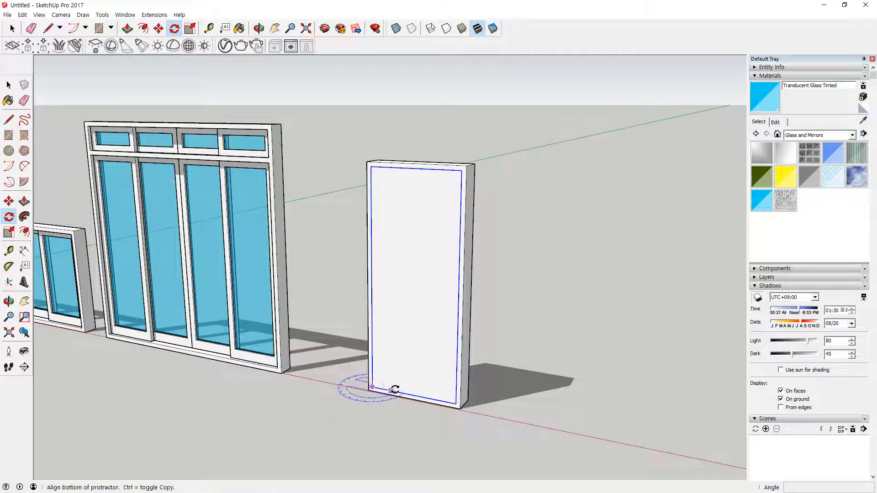
left_click(431, 397)
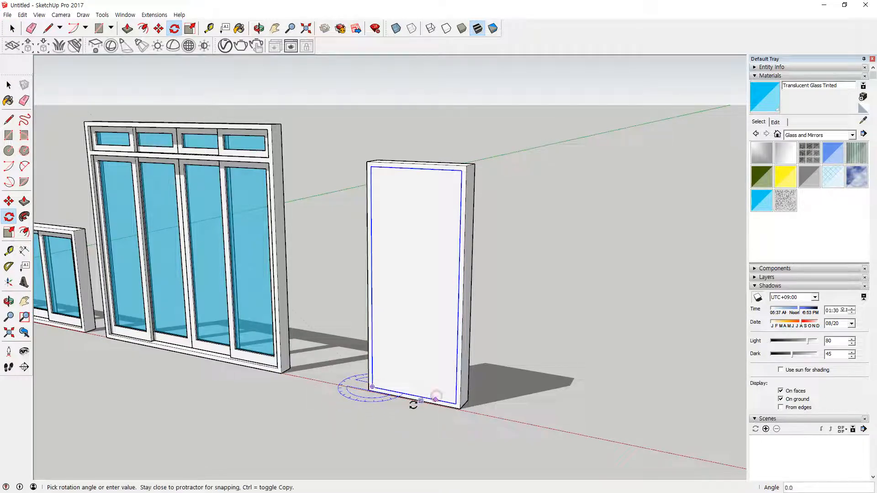
left_click(373, 411)
middle_click_drag(373, 410, 289, 466)
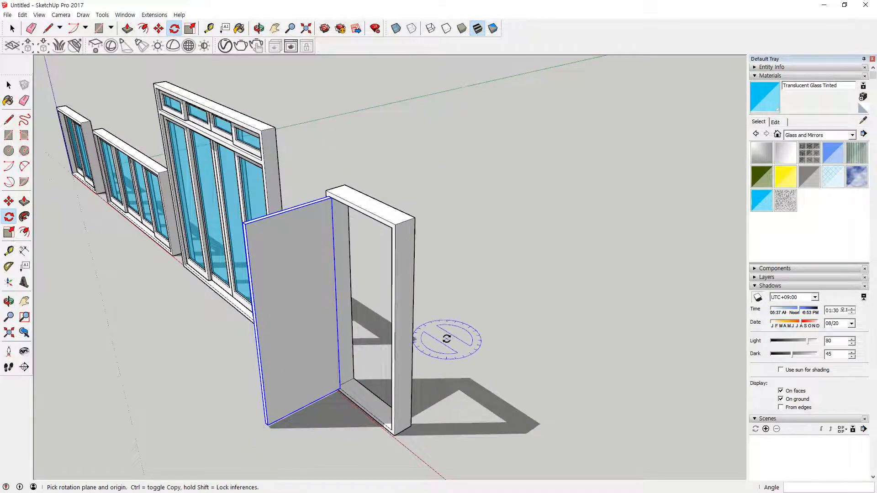
scroll(446, 339, "down", 2)
scroll(447, 338, "down", 1)
key("space")
Draw a long, narrow rectangle flat on the ground in front of the widest window
middle_click_drag(197, 342, 388, 297, "shift")
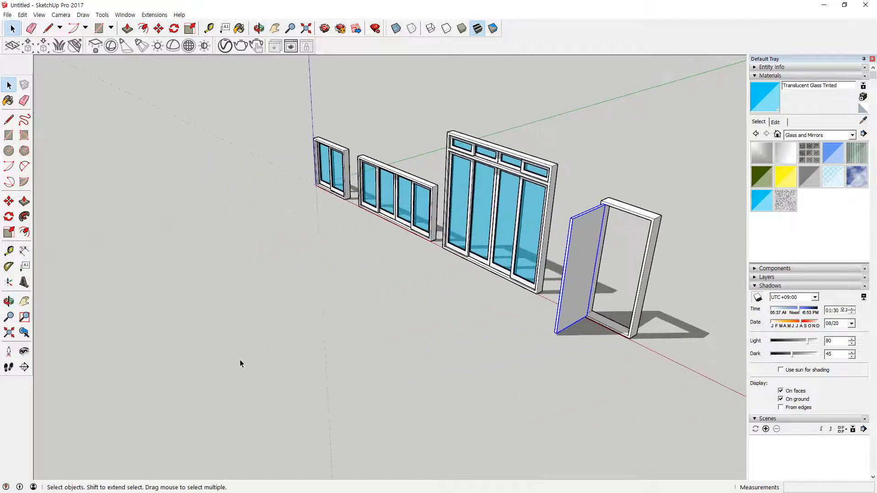
middle_click_drag(241, 362, 480, 292)
scroll(481, 291, "up", 6)
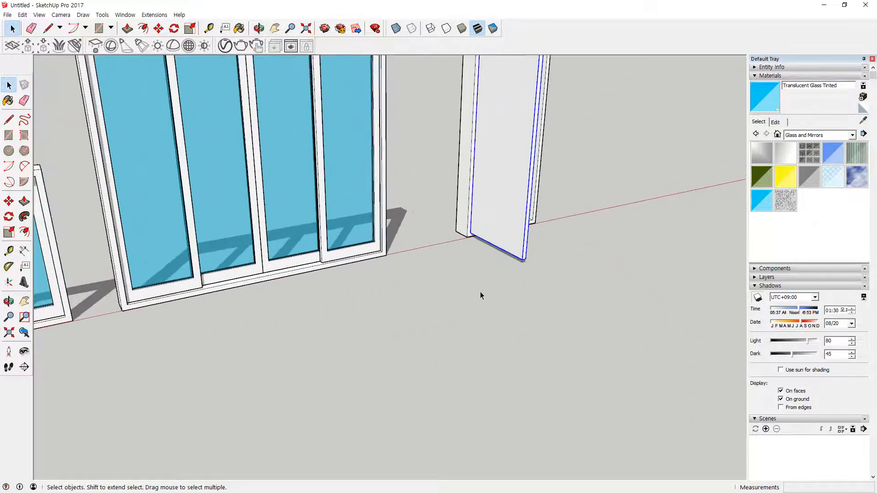
left_click(8, 134)
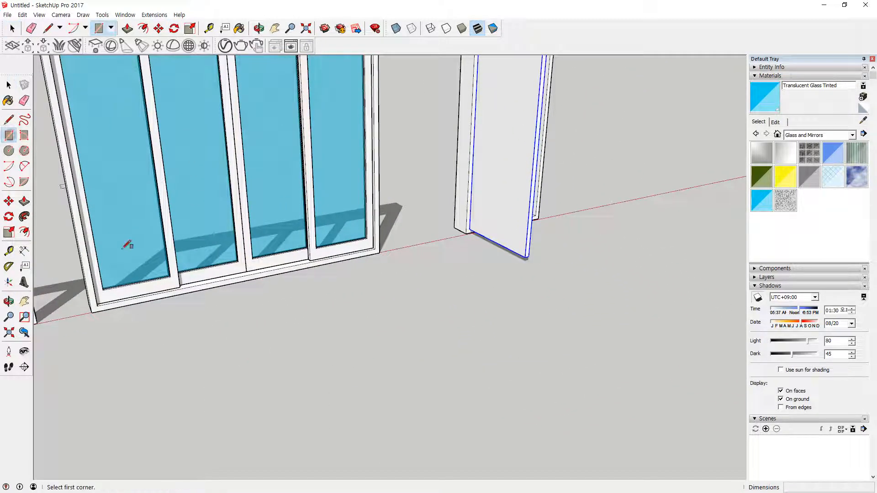
left_click(297, 363)
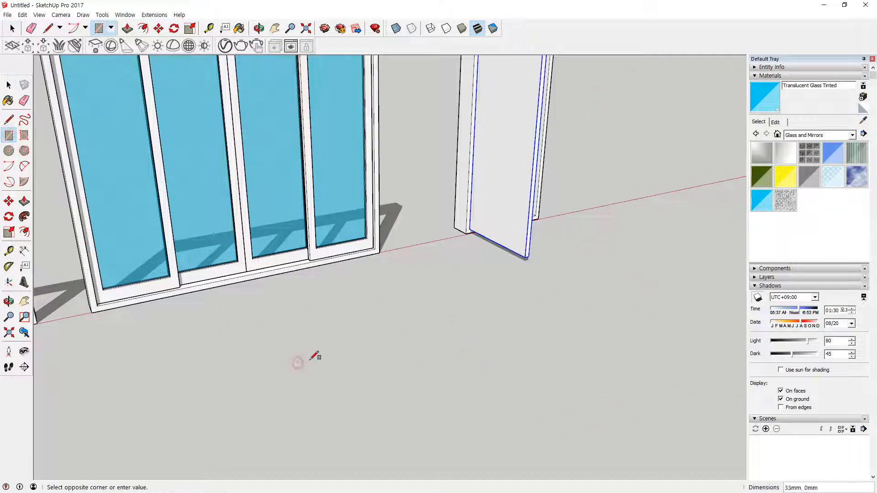
left_click(453, 331)
Select the ground rectangle and cycle the Rotate tool's plane lock through the red, green and blue axes, ending on blue
key("space")
left_click(374, 351)
scroll(404, 395, "up", 5)
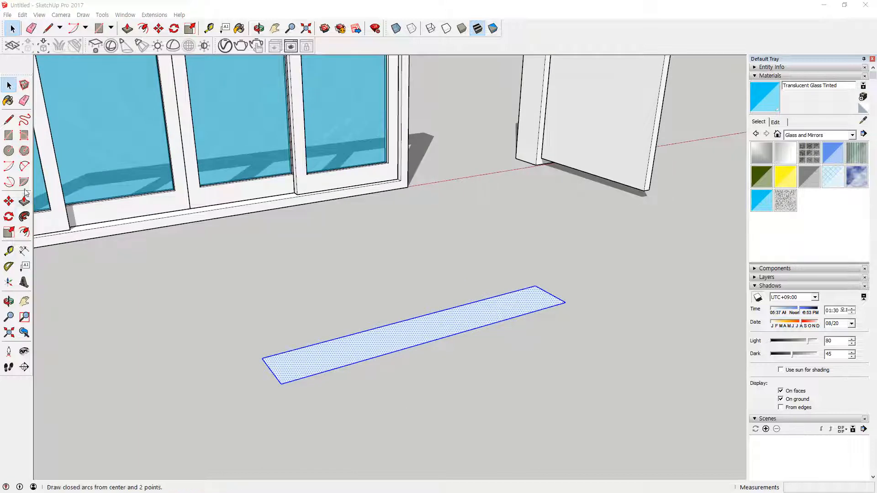
left_click(6, 218)
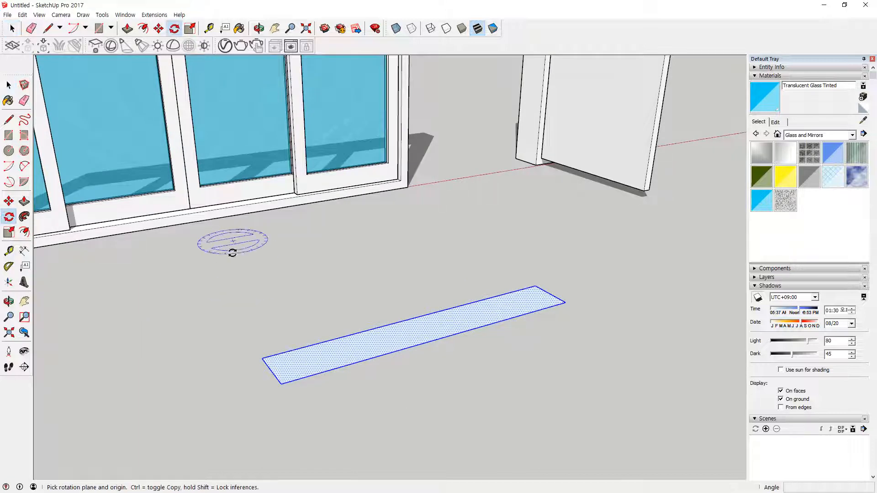
key("Right")
key("Left")
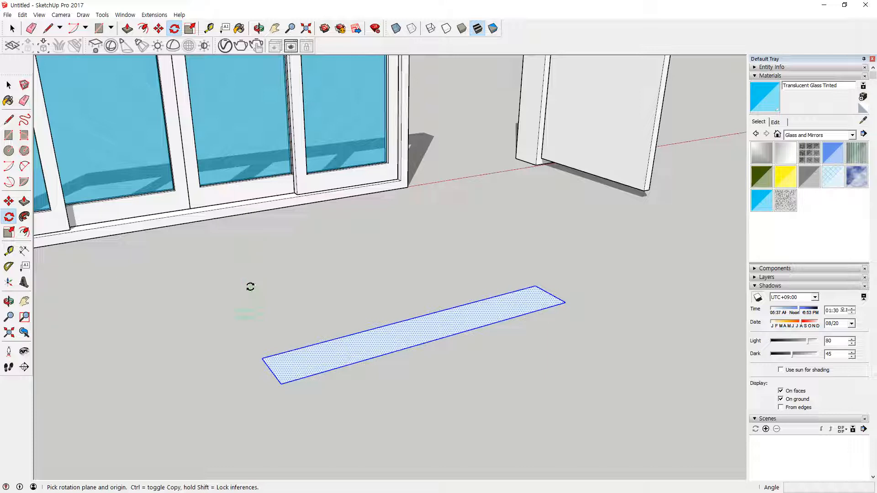
key("Up")
key("Right")
key("Left")
key("Up")
key("Right")
key("Left")
key("Up")
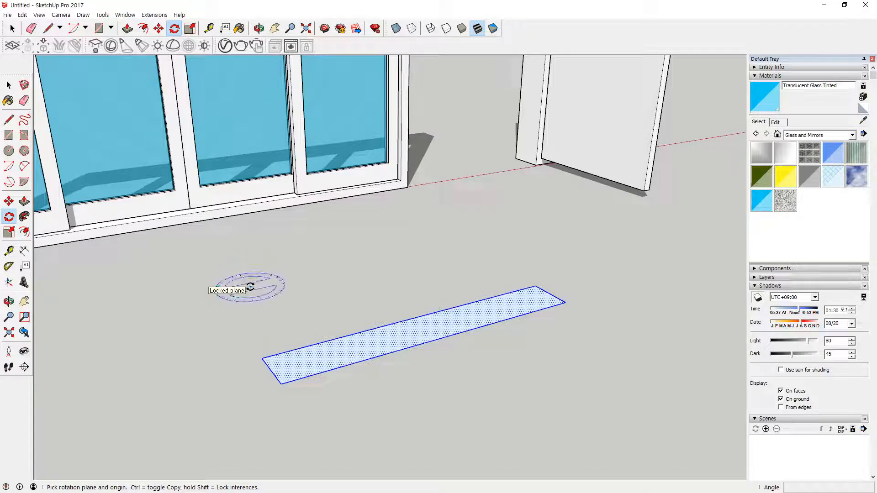
key("Right")
key("Left")
key("Up")
key("Right")
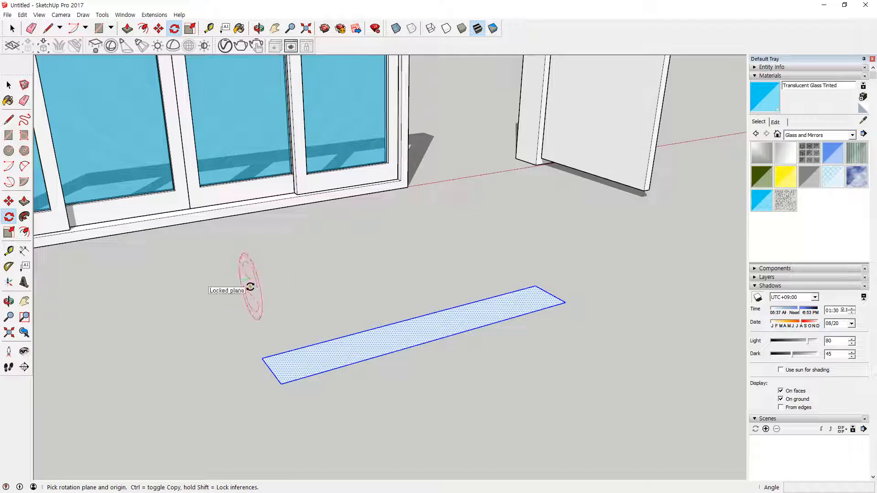
key("Left")
key("Up")
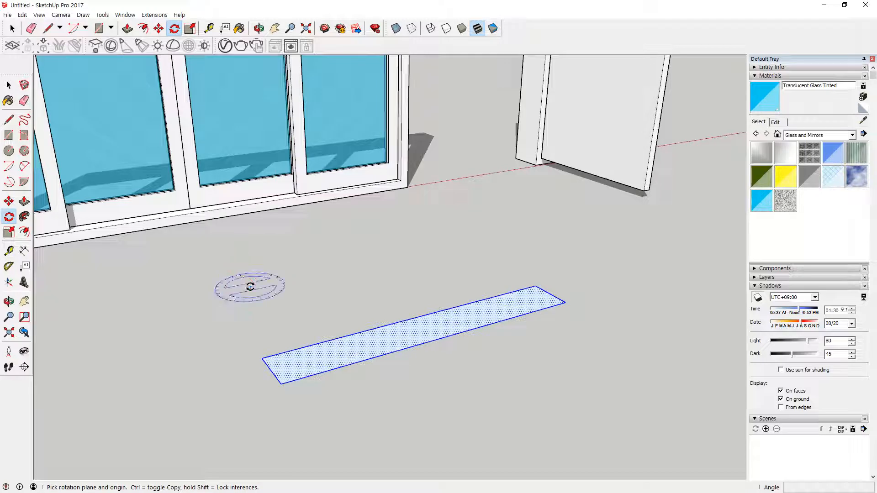
Rotate the ground rectangle 90 degrees about its near corner, using its long edge as the reference direction
left_click(282, 383)
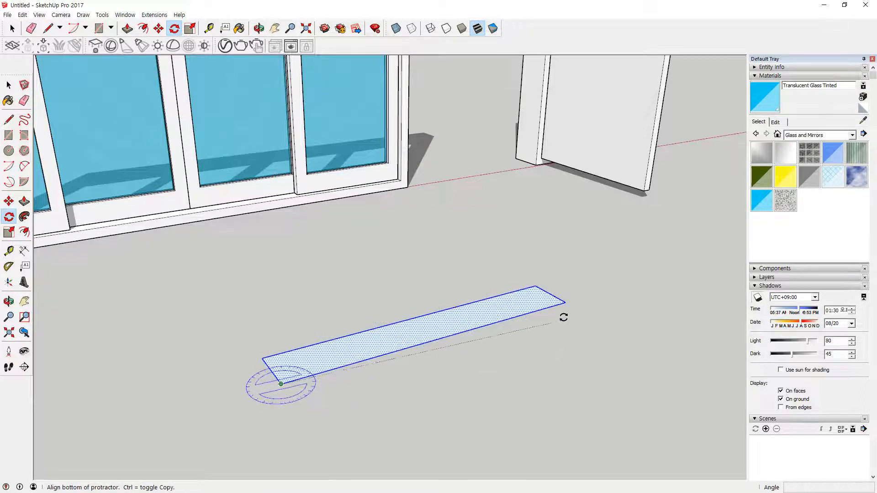
left_click(564, 303)
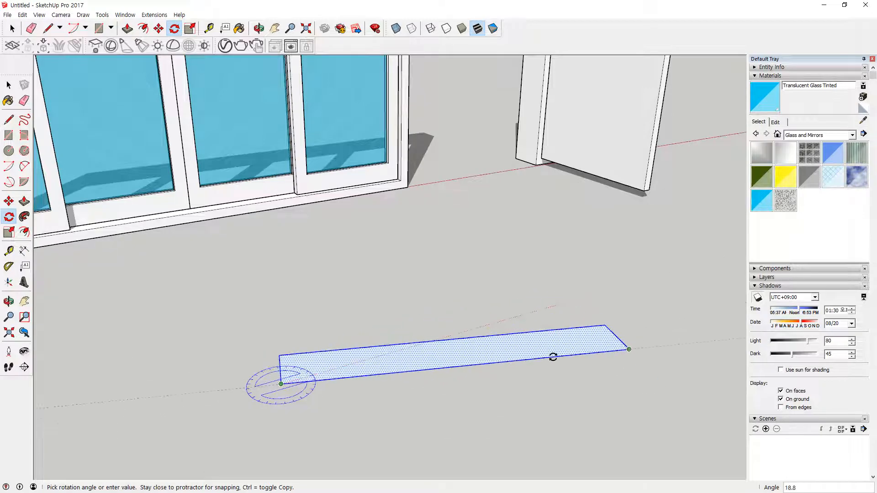
key("Return")
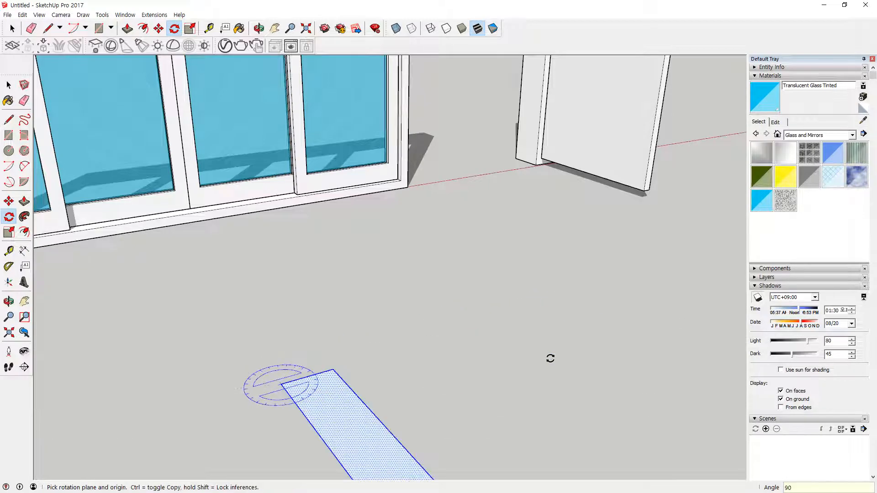
scroll(439, 348, "down", 5)
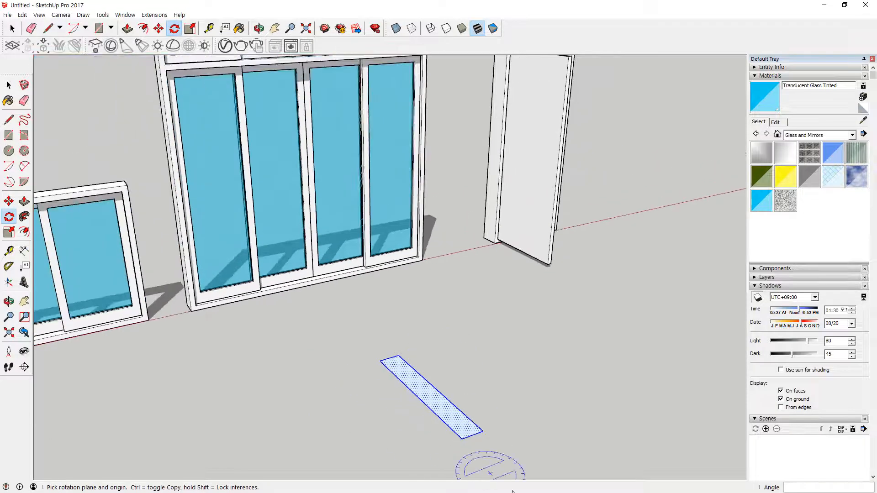
Tilt the ground rectangle up 45 degrees about its near corner, with the Rotate plane locked to the red axis
middle_click_drag(486, 466, 377, 417)
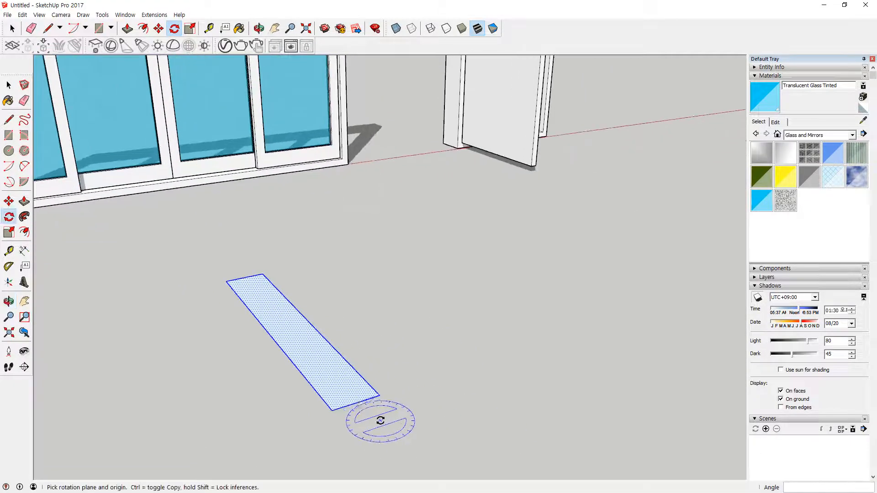
key("Right")
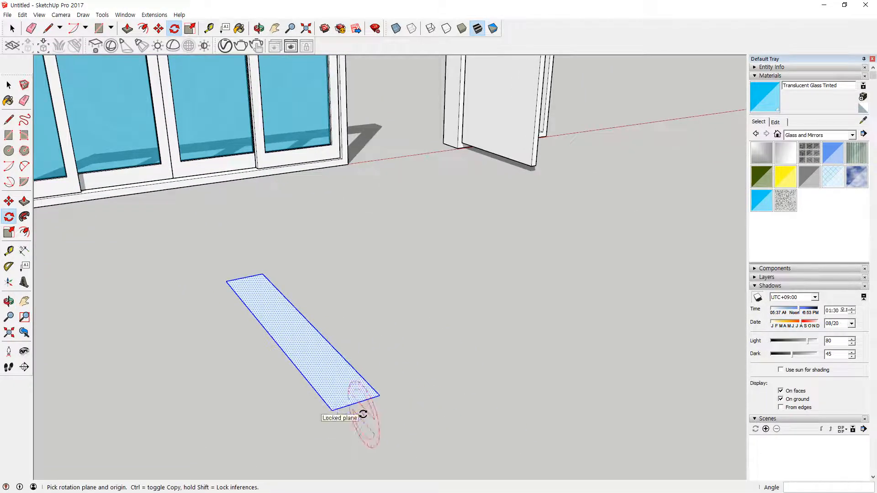
key("Left")
key("Right")
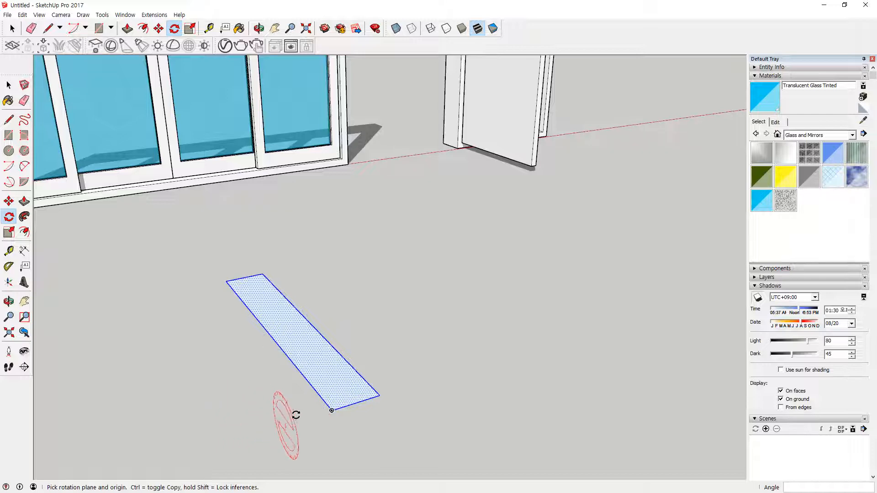
left_click(331, 412)
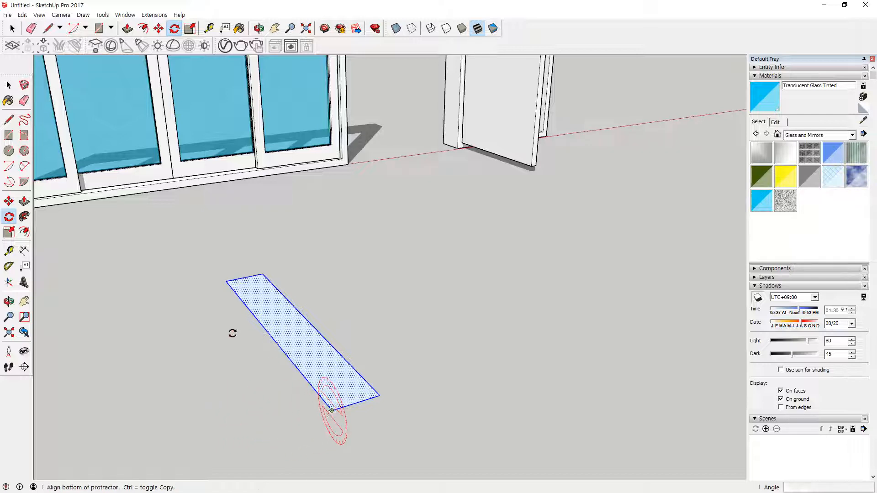
left_click(226, 281)
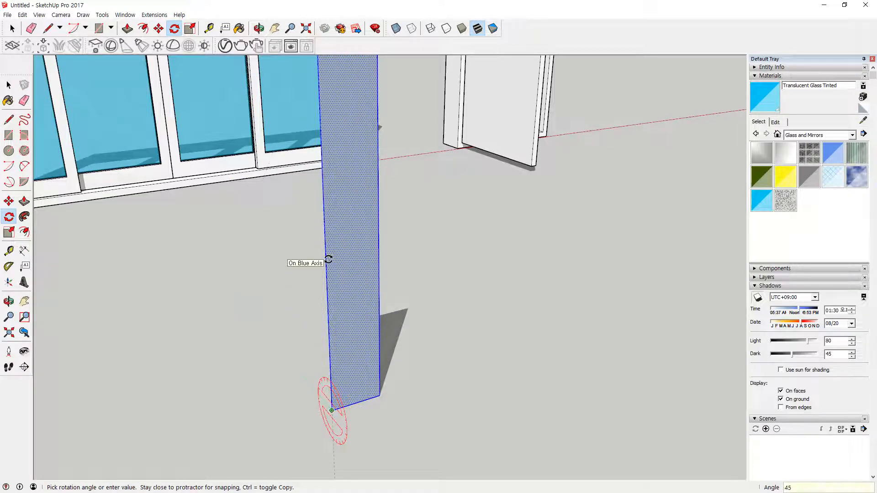
key("Return")
Rotate the tilted rectangle 45 degrees back down flat onto the ground about its ground corner, locked to the red axis
middle_click_drag(423, 373, 180, 382)
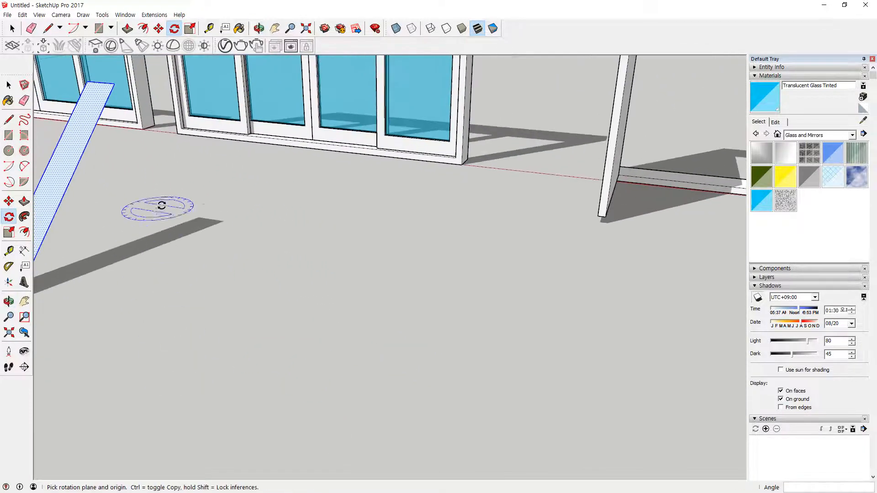
middle_click_drag(161, 205, 235, 324)
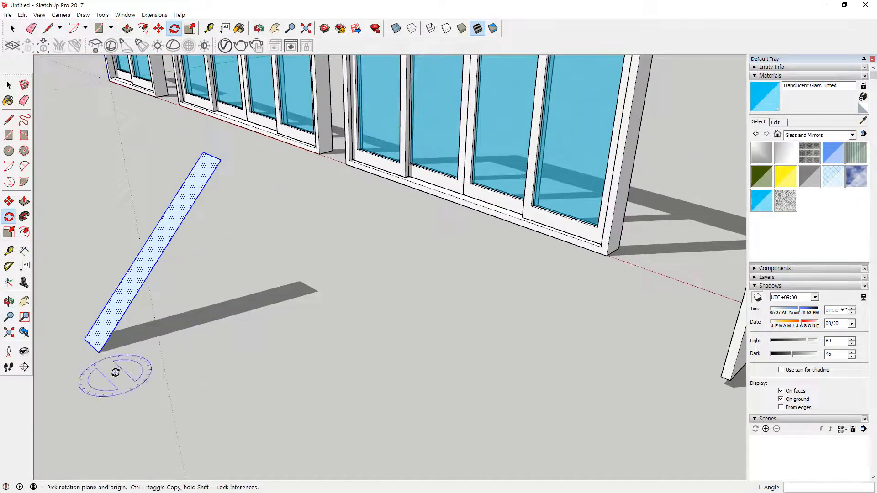
key("Right")
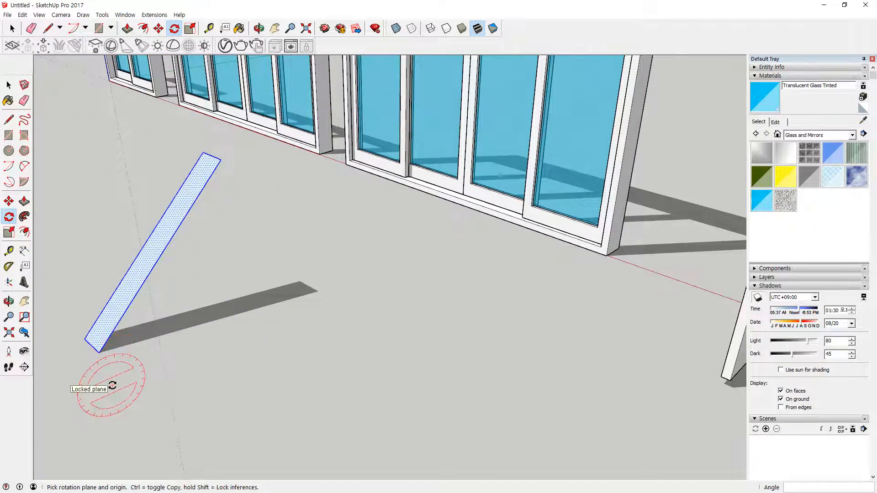
left_click(99, 352)
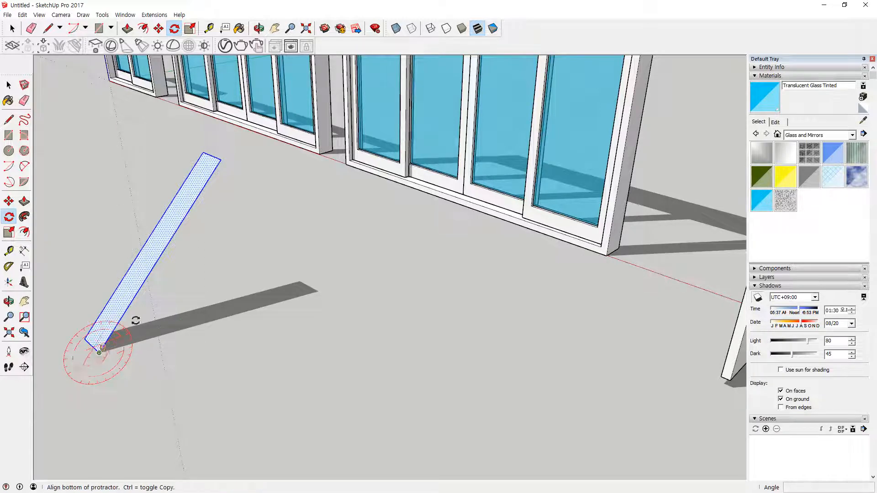
left_click(222, 162)
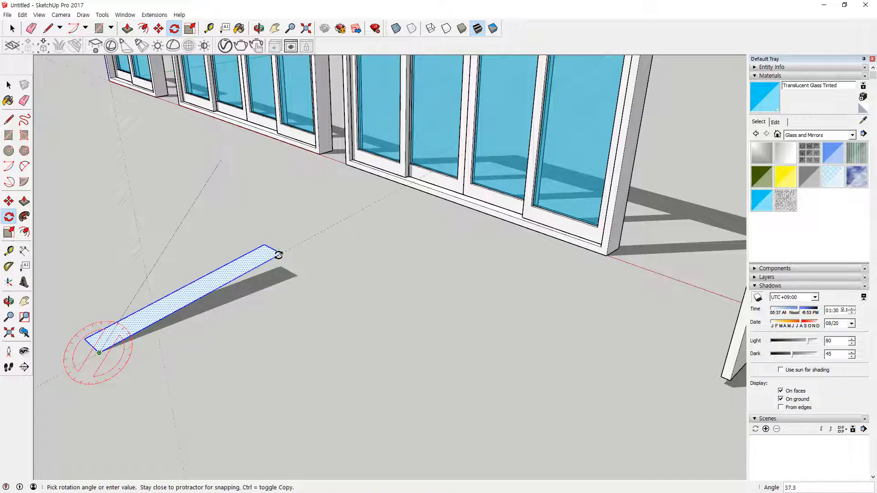
type("45")
key("Return")
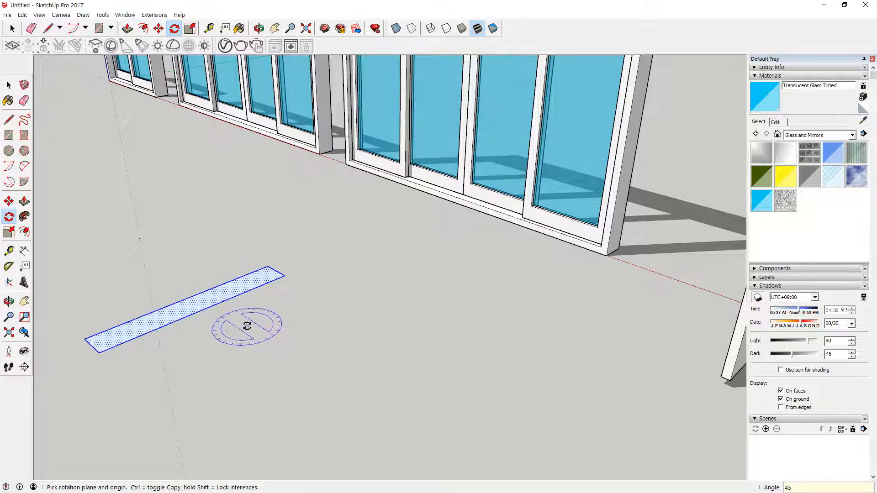
Rotate the flat rectangle 90 degrees horizontally about the same corner so it runs along the red axis
left_click(99, 352)
left_click(283, 277)
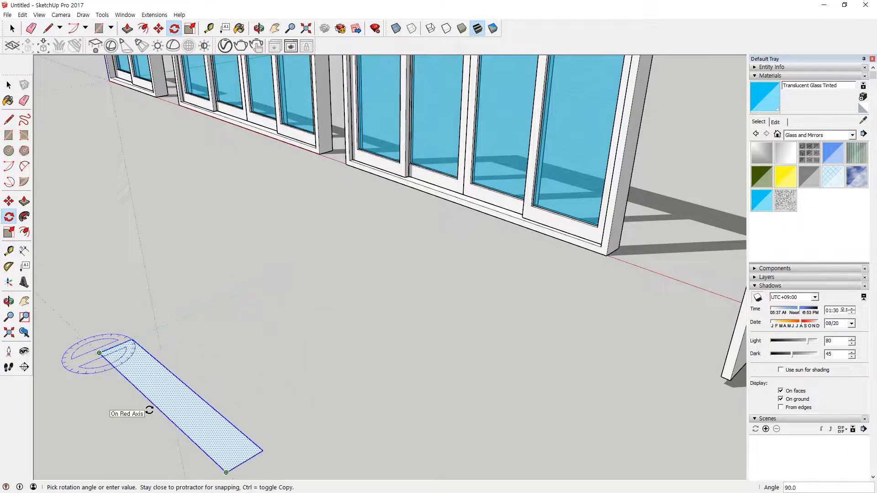
left_click(149, 409)
Delete the opened door panel, leaving only the door frame
scroll(294, 375, "down", 5)
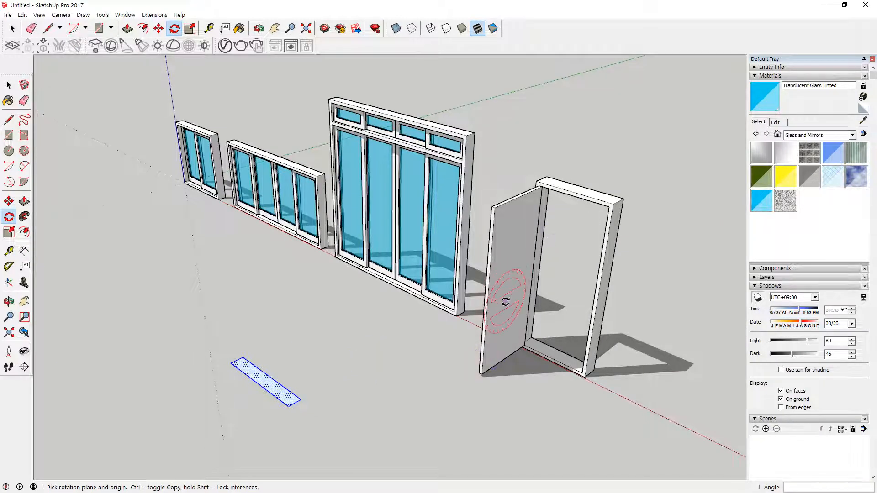
key("space")
left_click(501, 327)
key("Delete")
Draw a rectangle across the door frame's front opening and push it 40 mm into the frame as a new panel
scroll(567, 274, "up", 4)
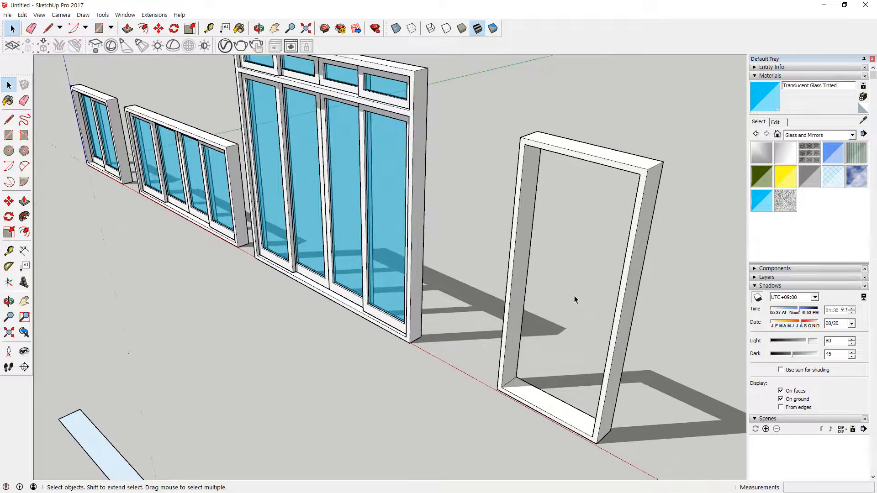
key("r")
left_click(501, 386)
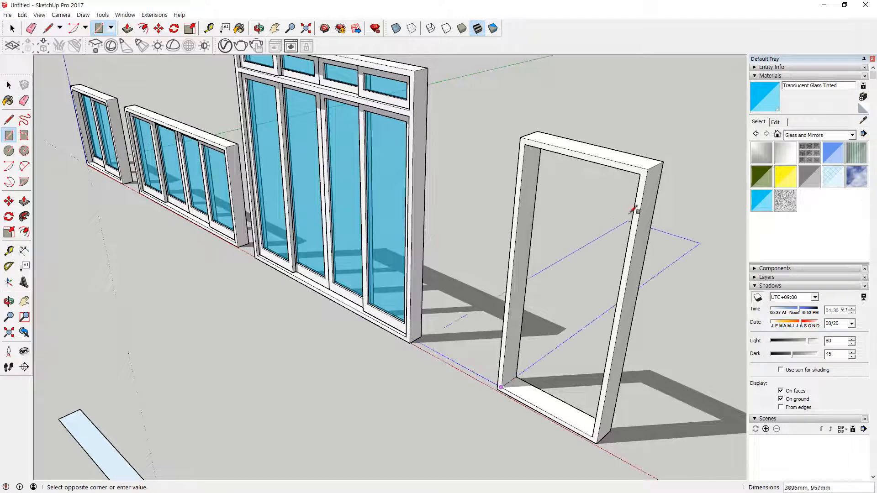
left_click(644, 173)
key("p")
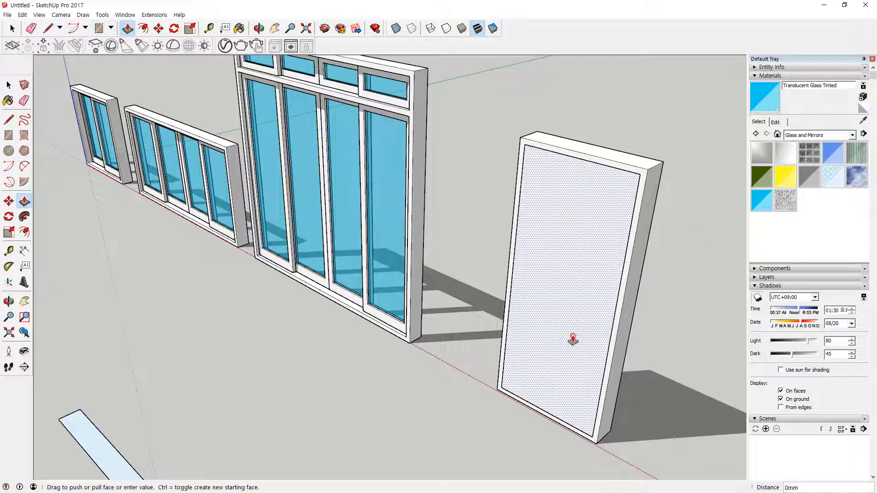
left_click_drag(569, 341, 660, 296)
key("Escape")
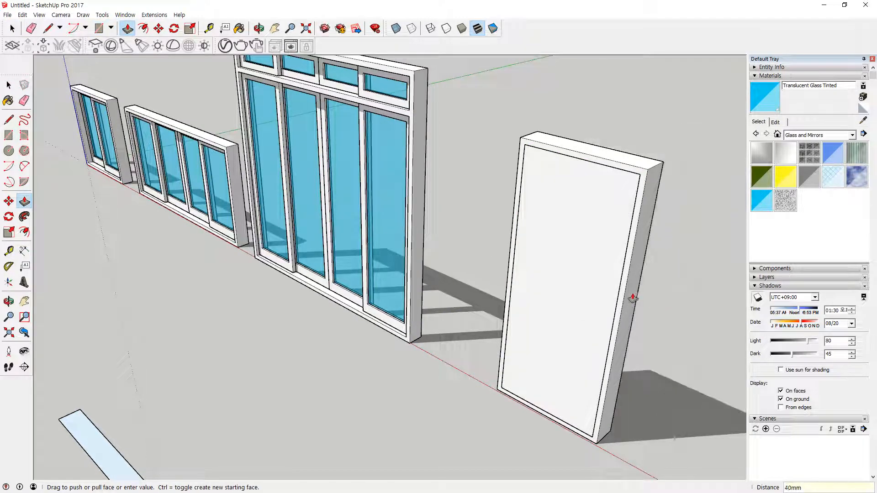
Select the new door panel's geometry and make it a group
key("space")
left_click(579, 291)
right_click(569, 288)
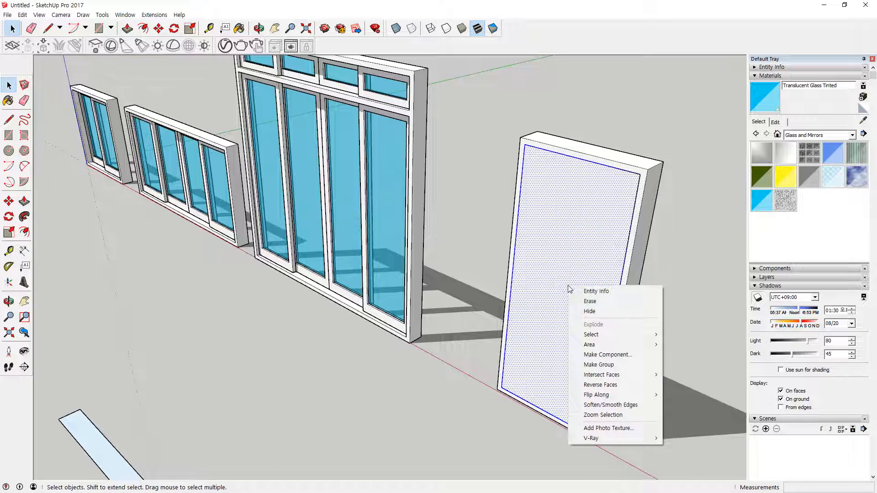
key("g")
Try to rotate the door panel 90 degrees about its upper front corner nearest the windows, then undo the rotation
key("q")
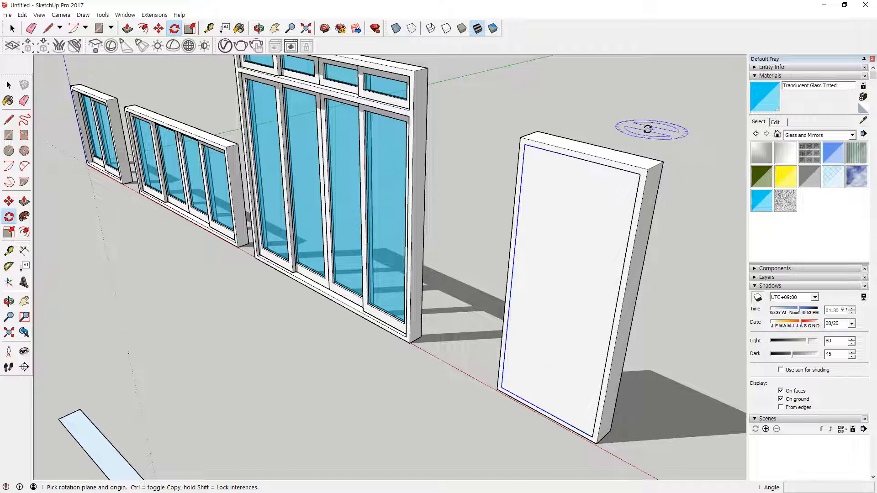
scroll(615, 98, "up", 4)
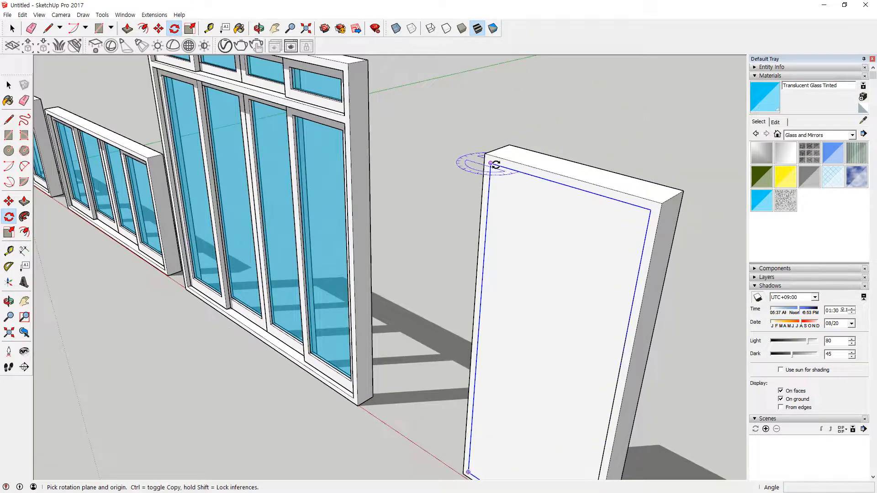
left_click_drag(493, 163, 579, 208)
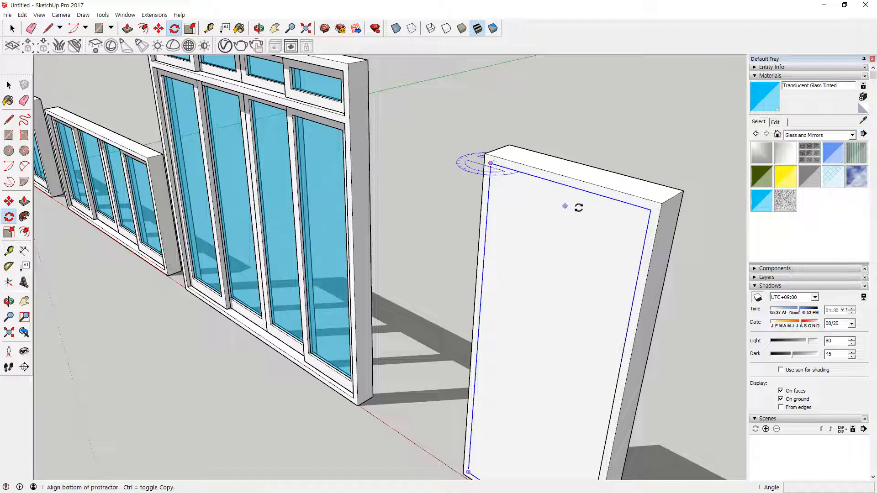
left_click(649, 211)
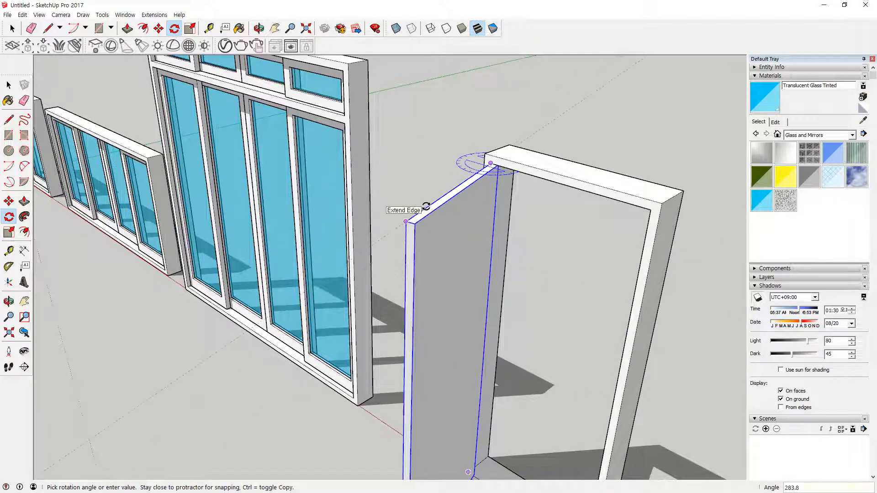
type("90")
key("Return")
key("ctrl+z")
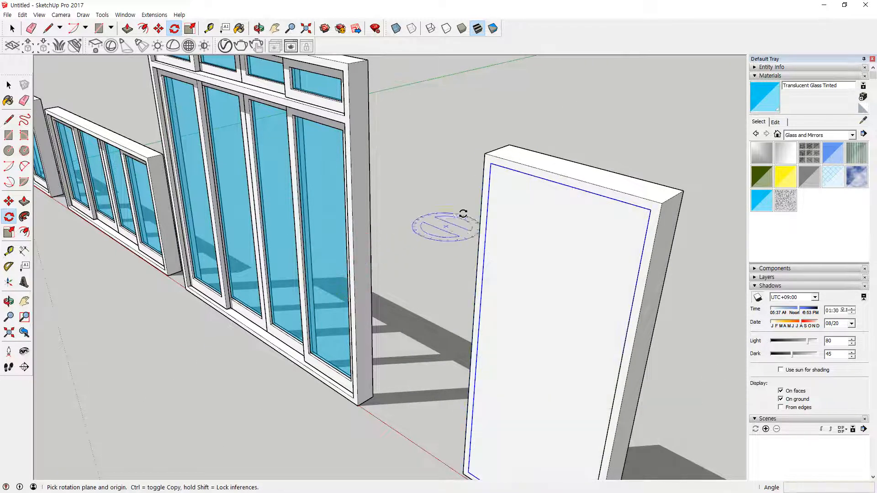
Rotate the door panel horizontally about its upper front corner nearest the windows, swinging it open to align with the green axis
left_click(490, 163)
left_click(648, 213)
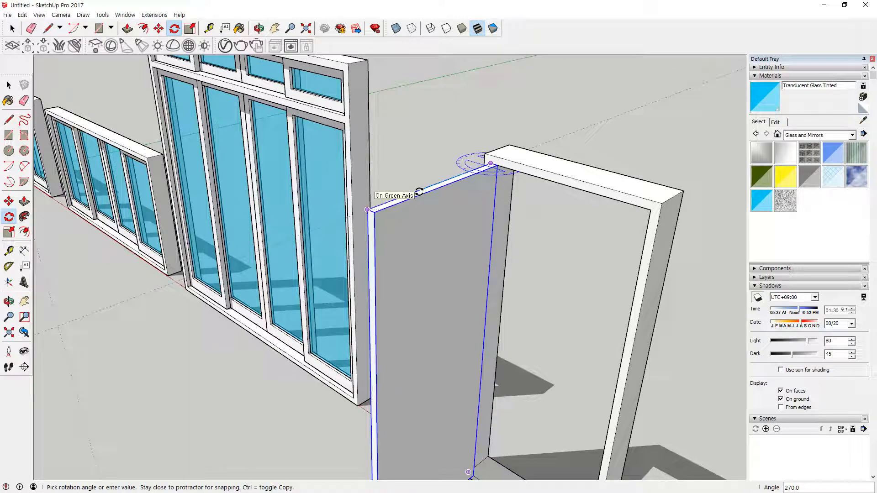
scroll(419, 191, "down", 6)
middle_click_drag(415, 333, 427, 351)
scroll(589, 354, "down", 3)
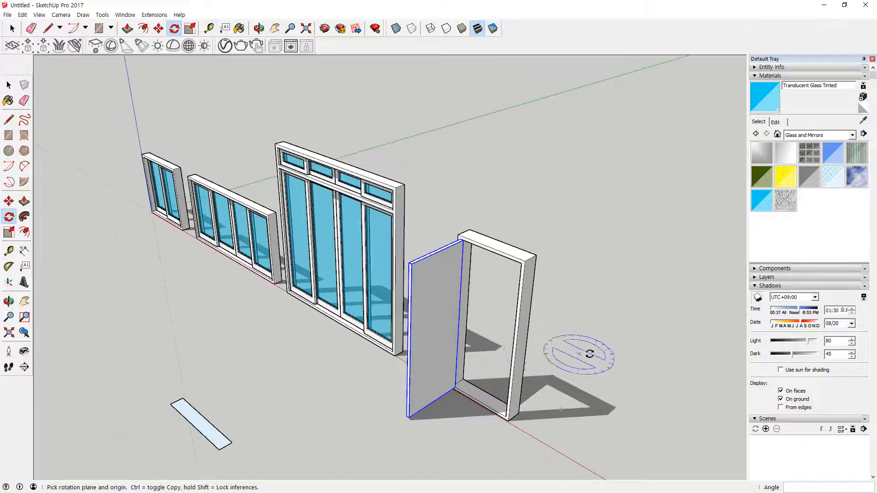
Draw an upright 900 x 2100 mm rectangle on the red axis beside the door, on the side away from the windows
middle_click_drag(589, 355, 516, 352, "shift")
scroll(484, 409, "up", 4)
key("r")
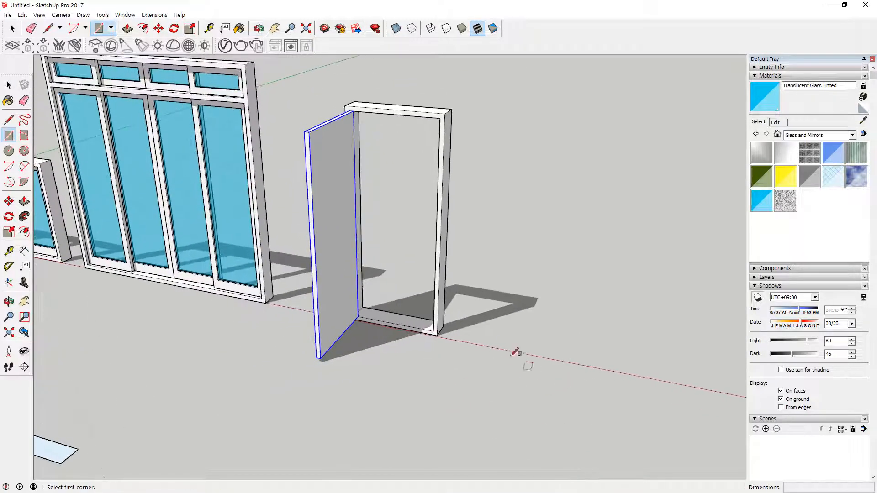
left_click(481, 345)
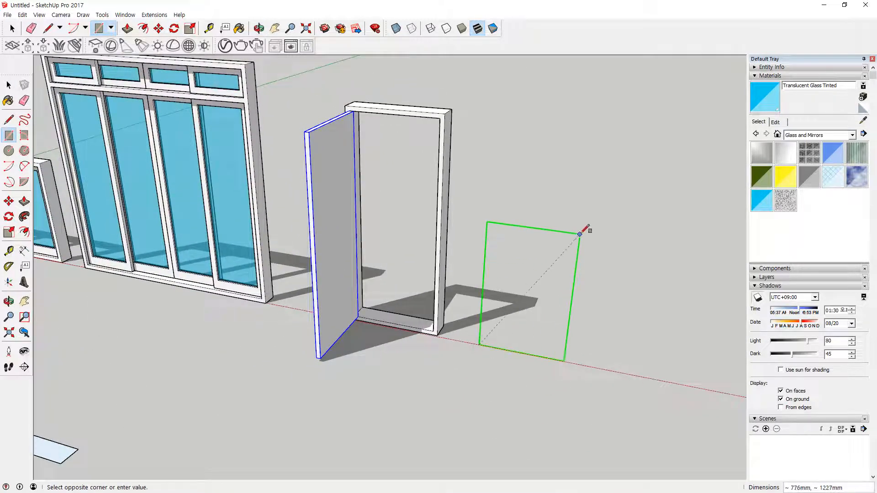
type("900,2100")
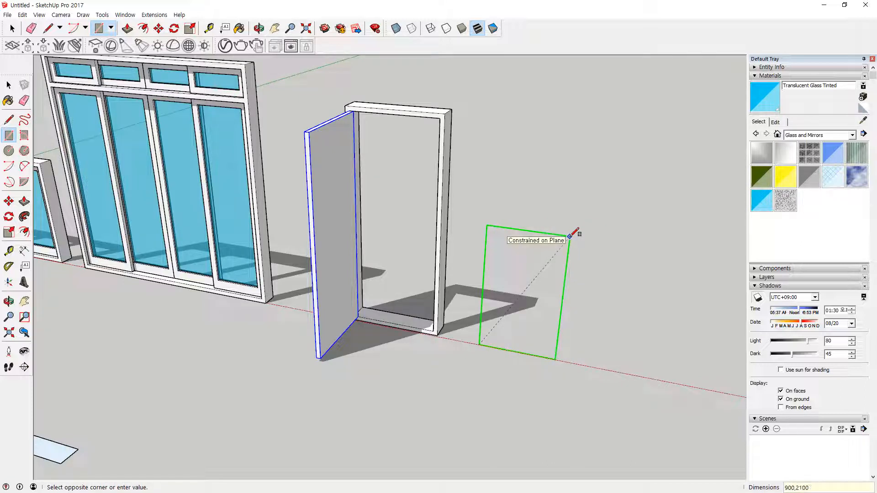
key("Return")
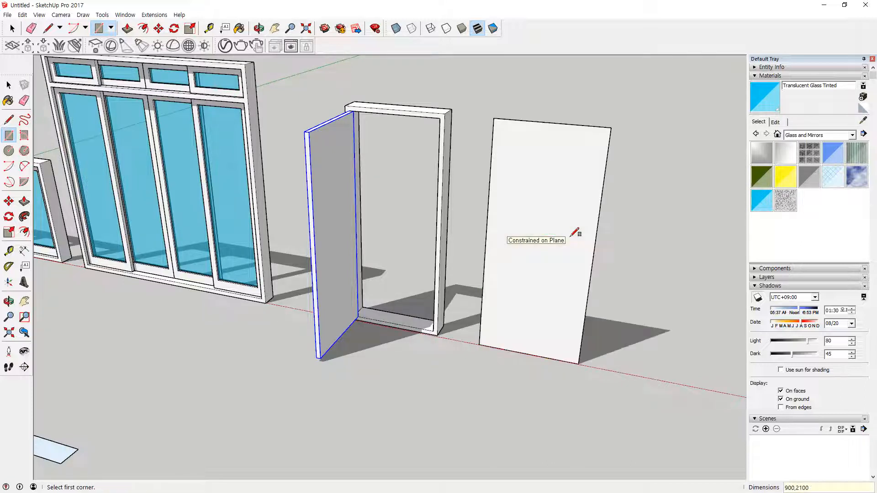
Offset the new rectangle's side and top edges 40 mm inward, and erase the bottom edge to leave a three-sided frame
key("space")
left_click(538, 202)
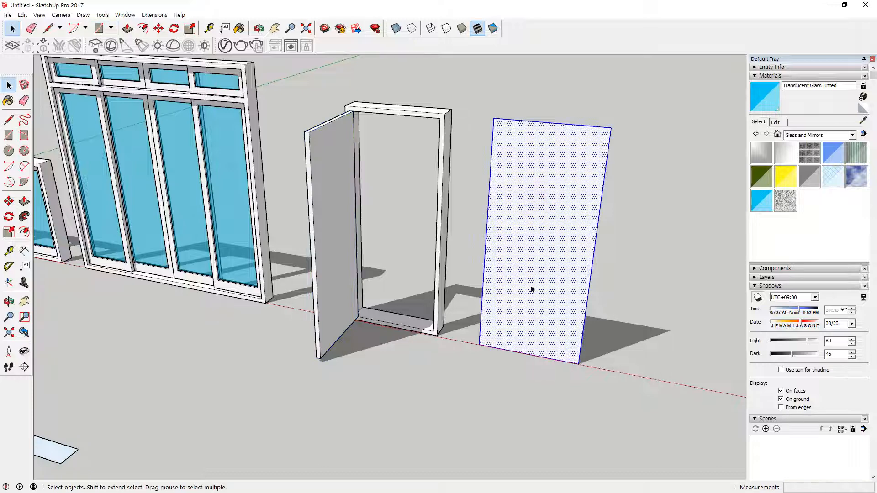
left_click(519, 353, "shift")
left_click(526, 298, "shift")
left_click(520, 321, "shift")
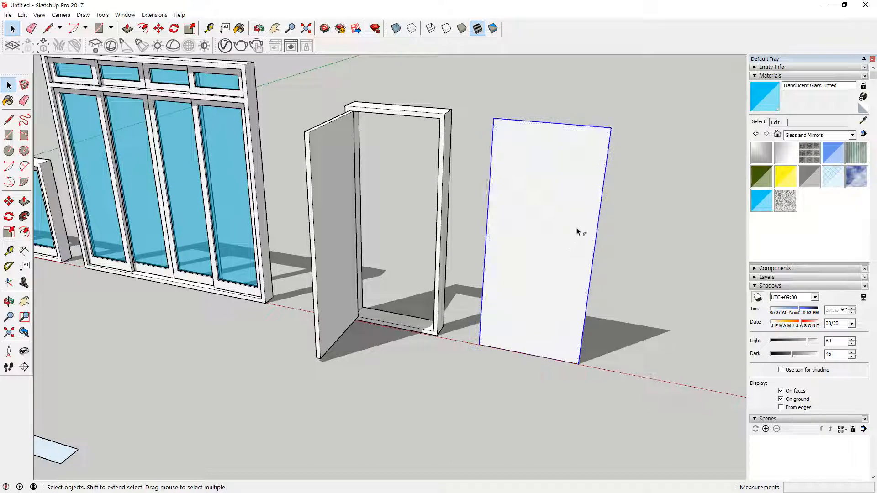
key("f")
left_click(557, 192)
type("40")
key("Return")
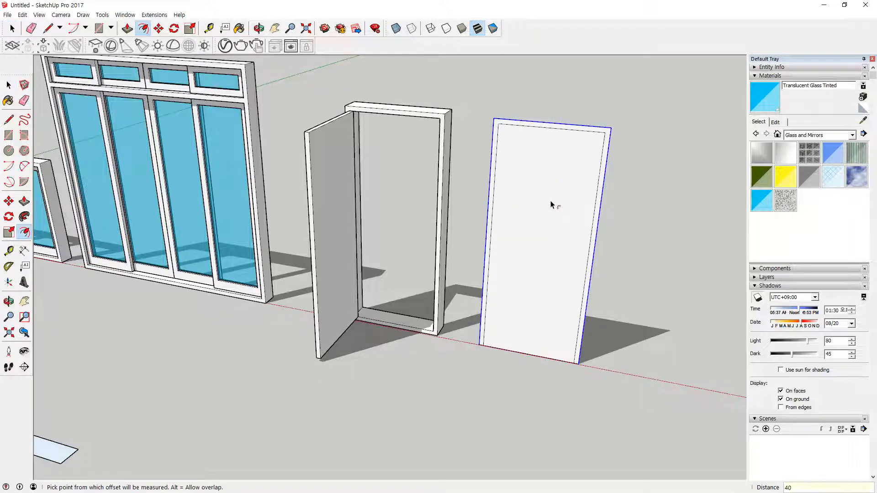
key("e")
left_click(527, 358)
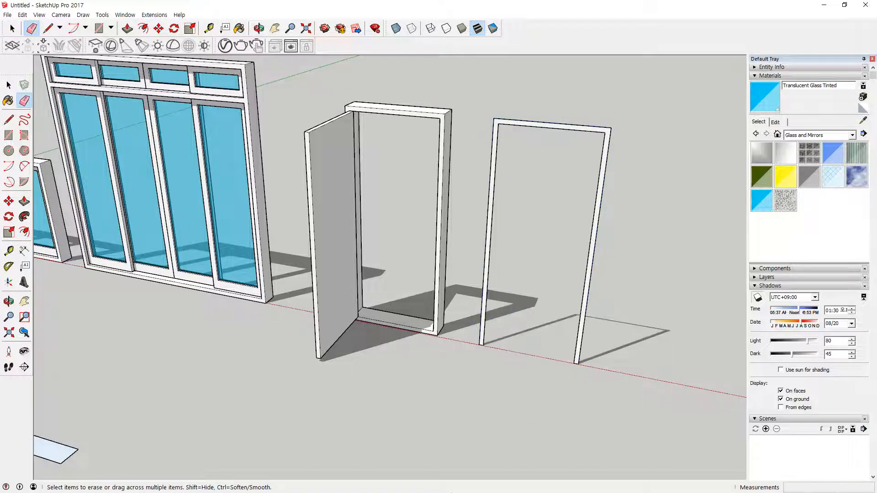
Extrude the three-sided door frame 200 mm toward the back
mouse_move(615, 391)
middle_mouse_down()
mouse_move(616, 358)
mouse_move(601, 368)
middle_mouse_up()
scroll(601, 367, "up", 2)
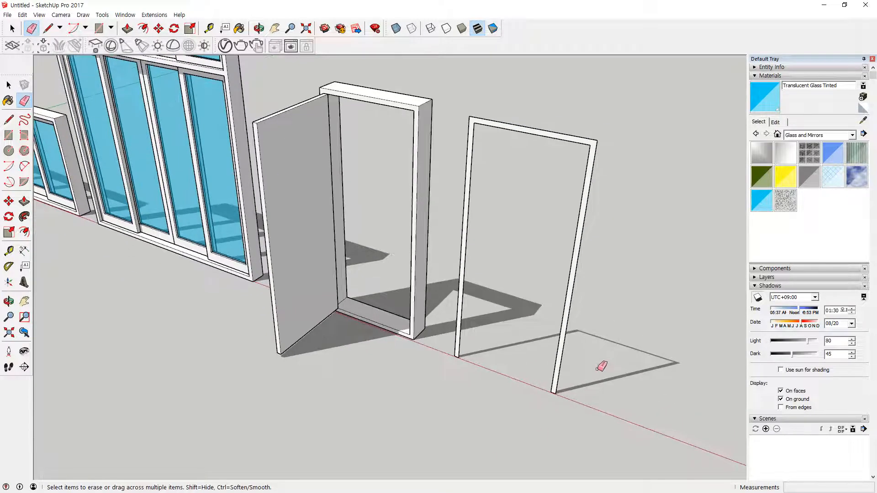
key("p")
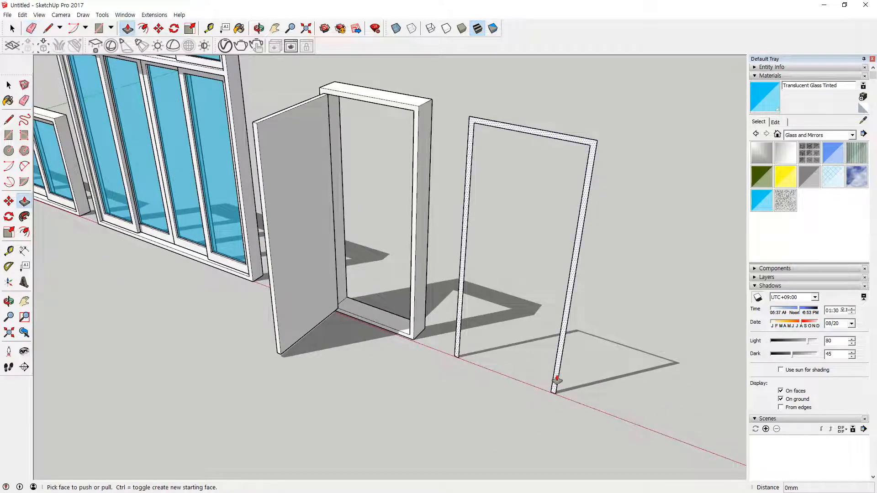
left_click(554, 379)
key("Return")
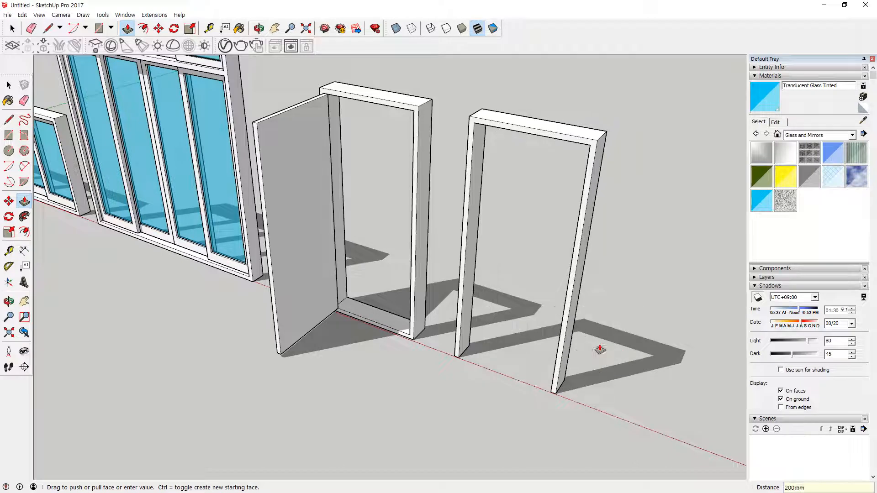
Select all of the connected geometry of the three-sided frame and make it a group
key("space")
left_click(500, 115)
double_click(499, 115)
right_click(499, 115)
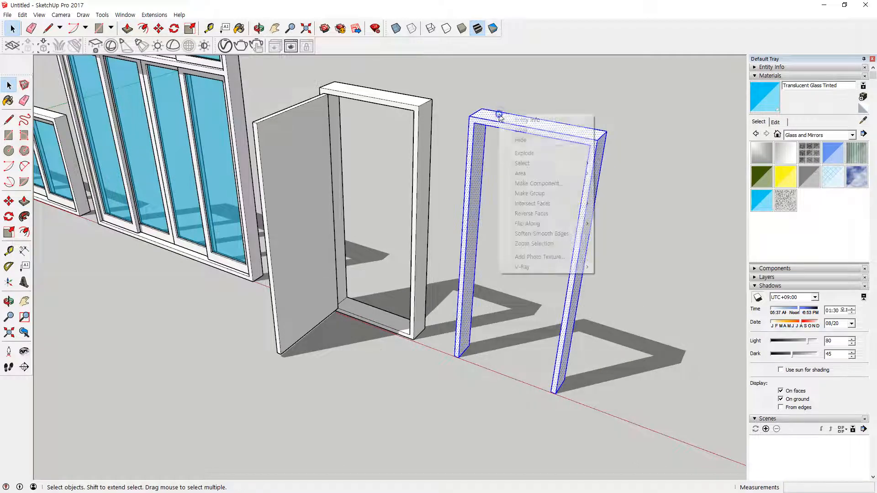
left_click(495, 128)
Draw a rectangle filling the three-sided frame's opening down to the ground, and extrude it into a solid door panel
key("r")
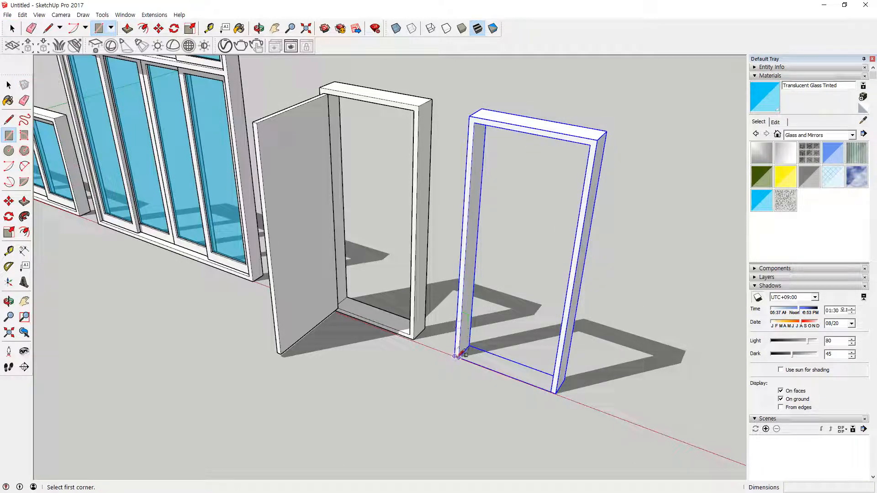
left_click(458, 356)
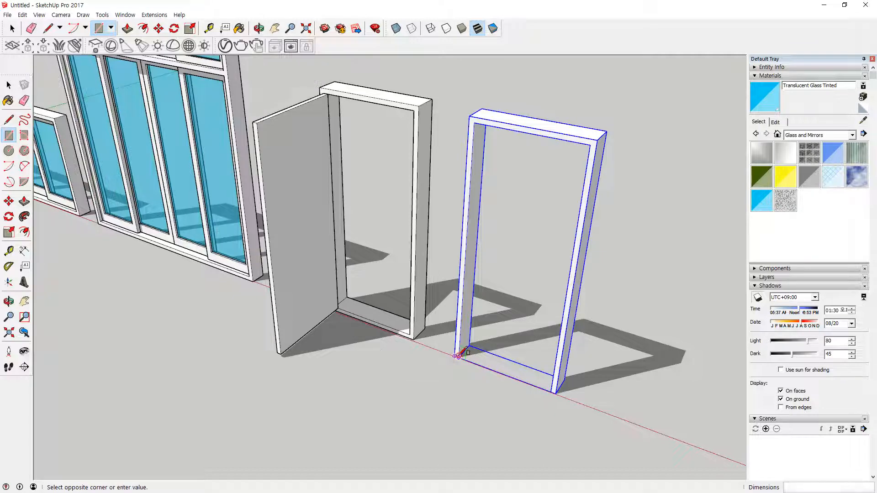
left_click(590, 145)
key("space")
key("p")
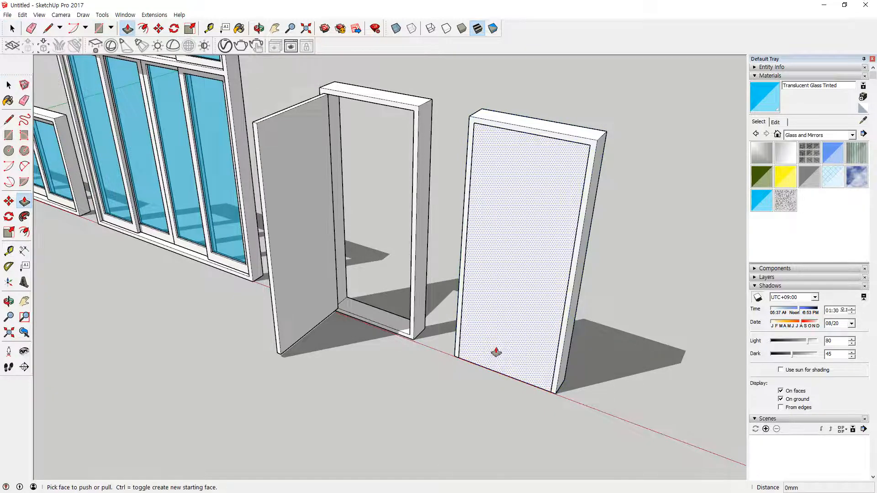
left_click(497, 353)
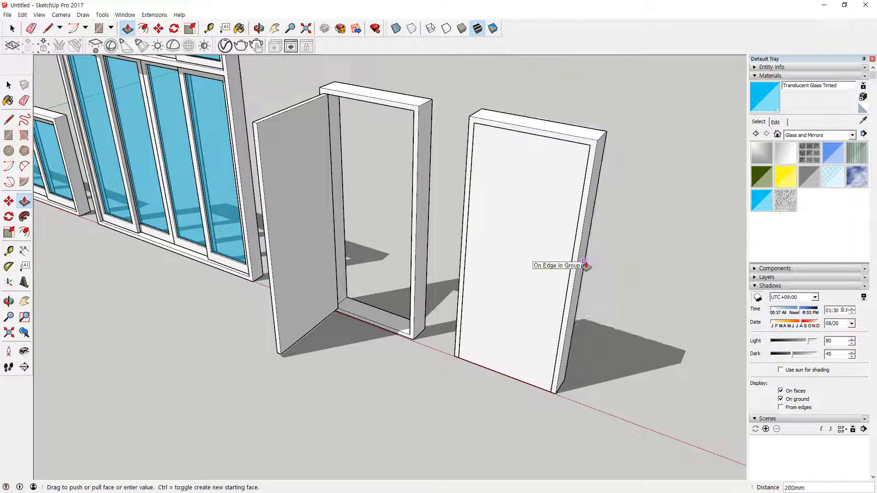
Select the whole new door panel and make it a separate group
key("space")
left_click(525, 243)
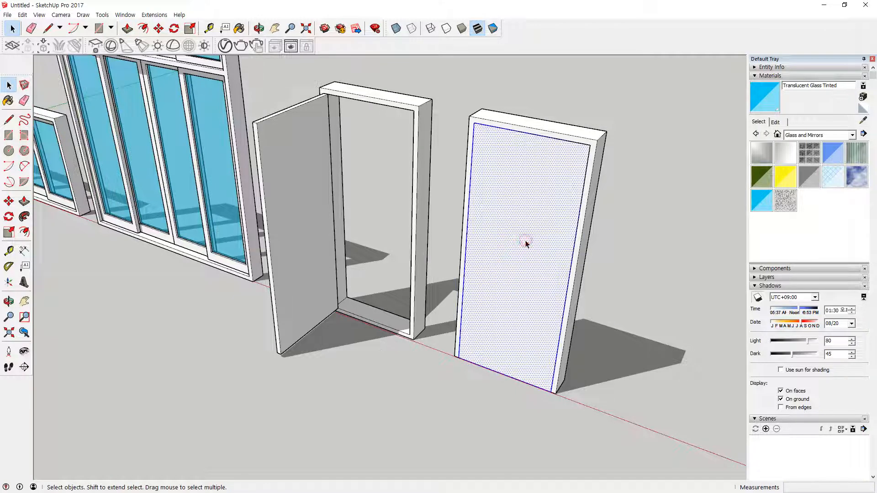
right_click(526, 244)
key("Escape")
Rotate the door panel 90 degrees horizontally about its lower front corner nearest the first door, swinging it open
key("q")
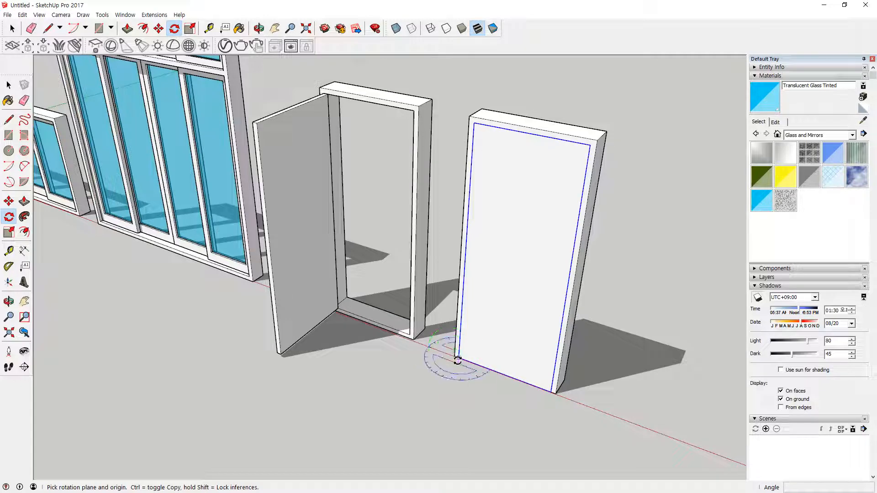
left_click(457, 356)
left_click(551, 391)
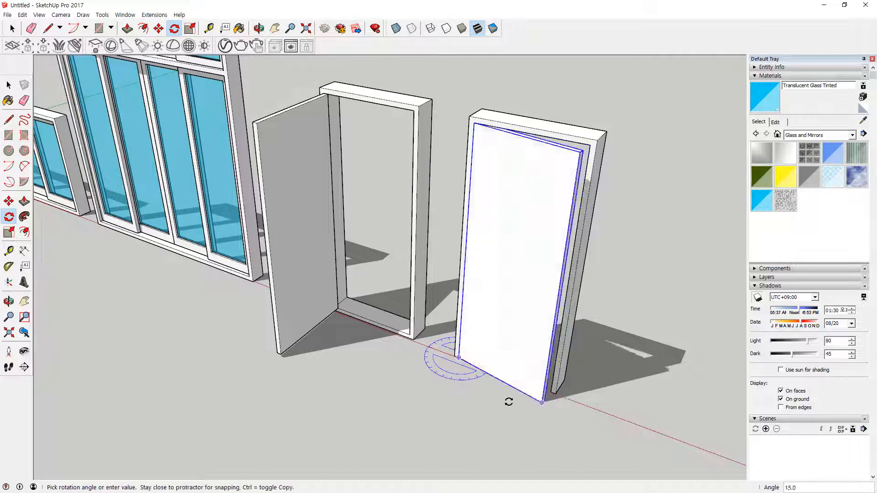
left_click(420, 395)
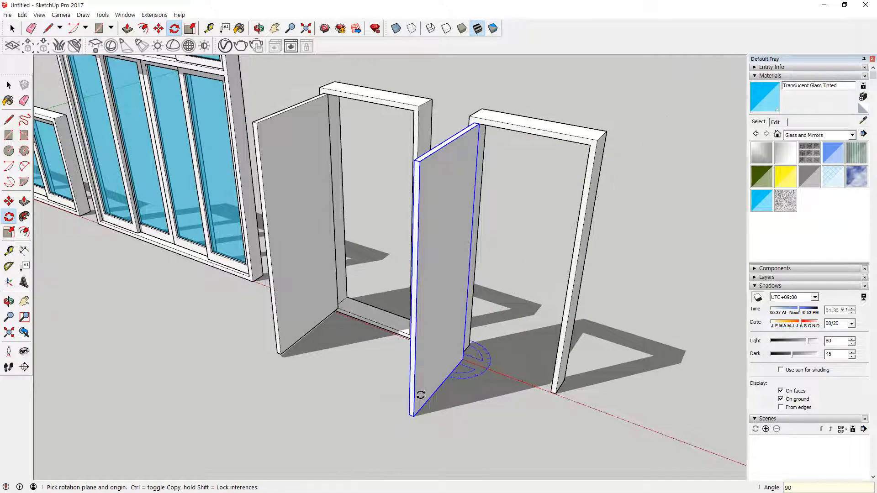
Compare the first door frame's bottom sill with the open threshold of the three-sided frame
middle_click_drag(430, 307, 499, 284)
scroll(552, 245, "up", 2)
scroll(552, 245, "up", 1)
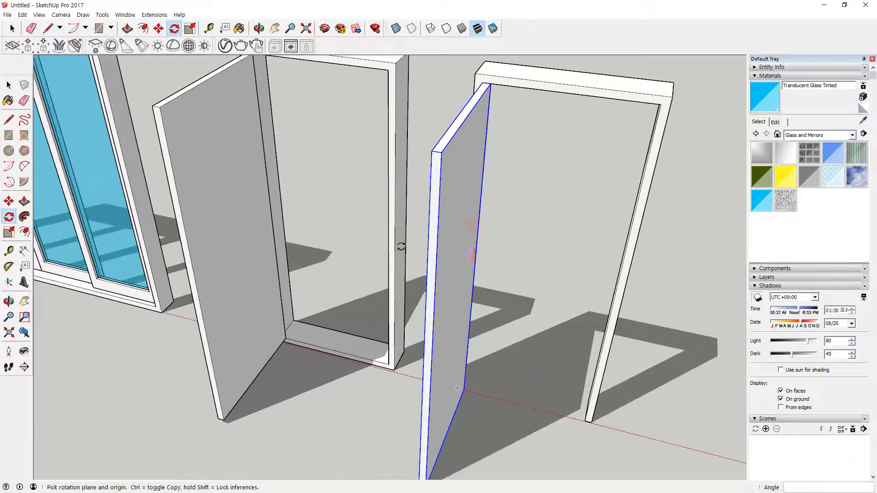
key("ctrl+alt+d")
mouse_move(303, 400)
left_mouse_down()
mouse_move(297, 338)
mouse_move(361, 352)
left_mouse_up()
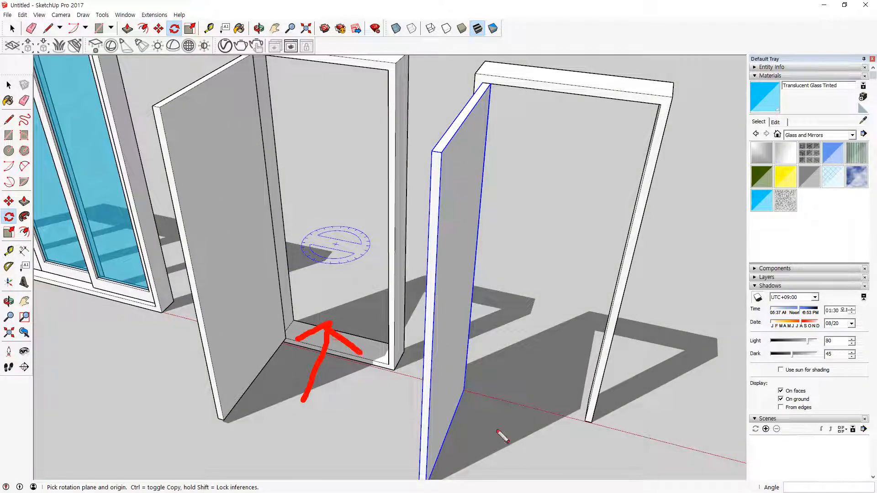
mouse_move(537, 449)
left_mouse_down()
mouse_move(514, 377)
mouse_move(589, 383)
left_mouse_up()
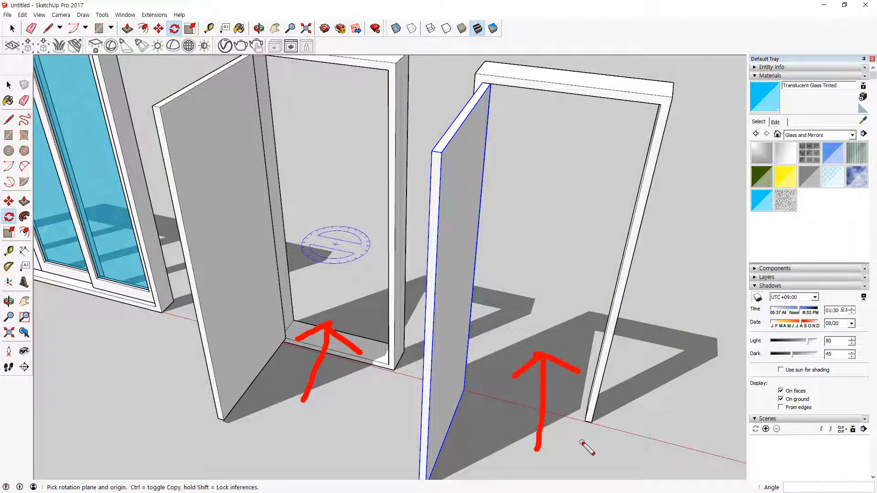
key("ctrl+alt+d")
Extrude the handle circle on the door's stile beside the glass outward by 10 mm
scroll(552, 318, "up", 2)
middle_click_drag(552, 319, 554, 342)
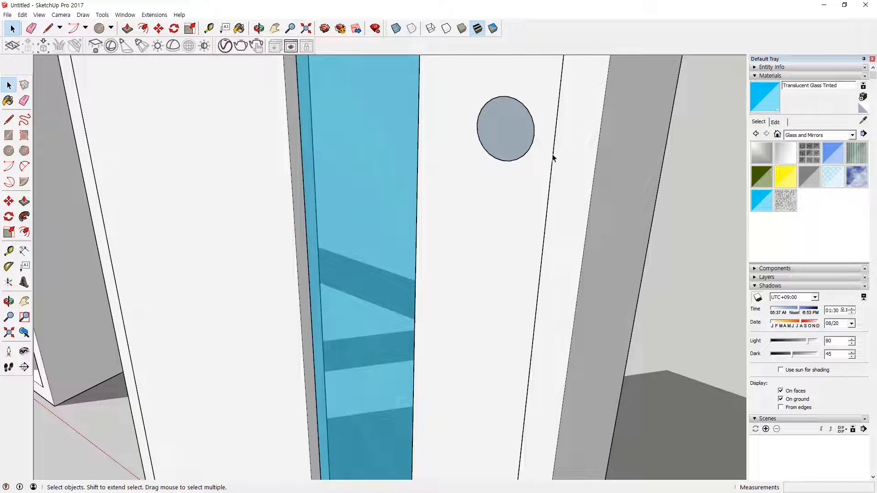
middle_click_drag(505, 144, 506, 151)
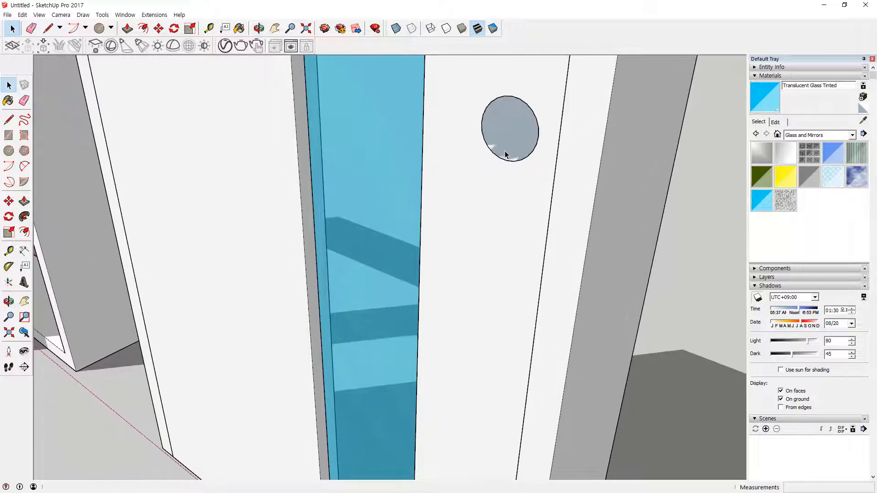
key("p")
left_click(504, 143)
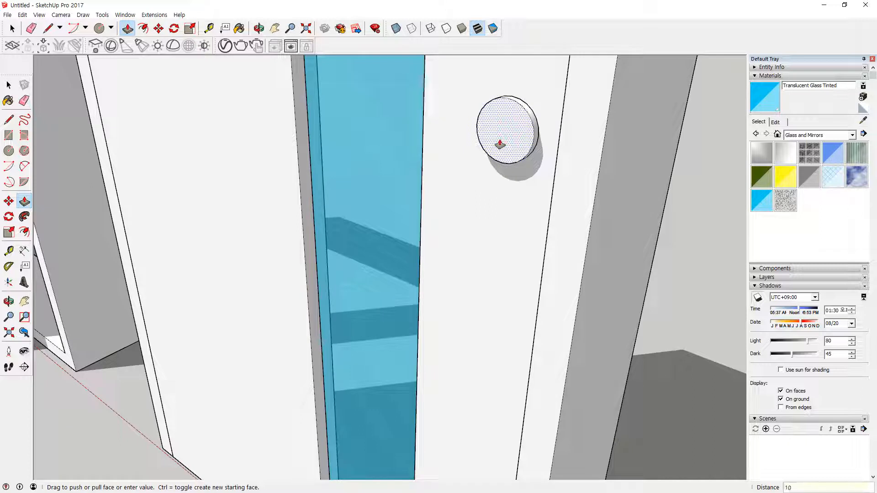
type("10")
key("Return")
Pull a new segment about 3 mm out of the handle disc's front face, keeping the original edge
scroll(500, 100, "up", 3)
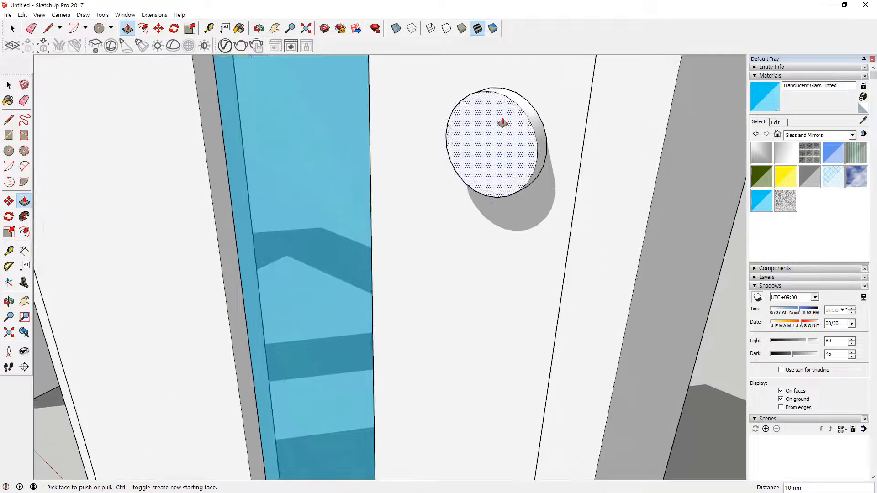
left_click(500, 119)
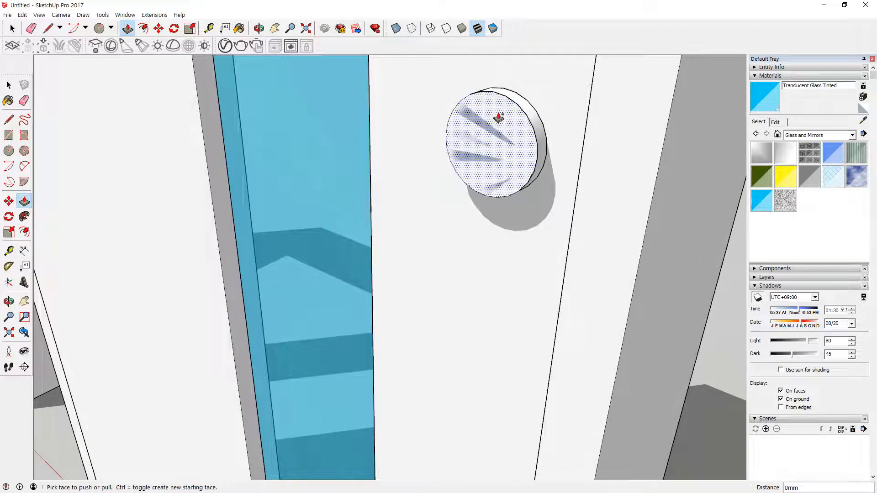
left_click(495, 122)
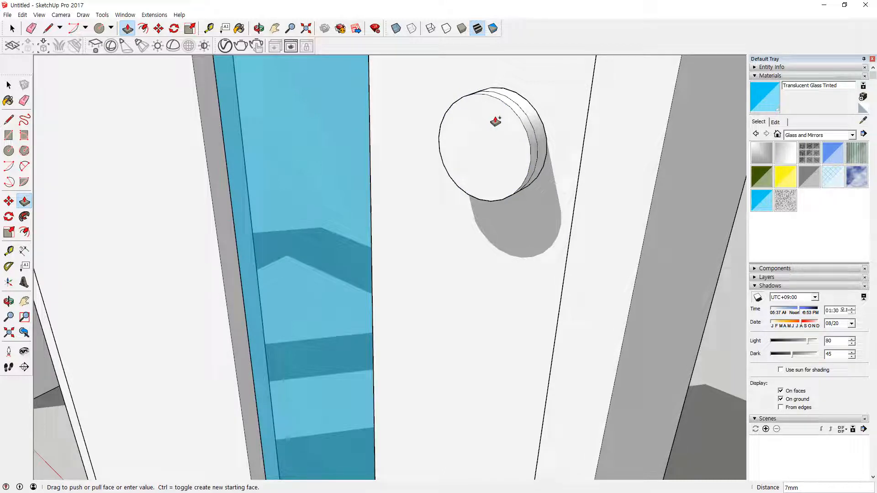
scroll(495, 122, "up", 2)
Scale the handle disc's front face uniformly about its center to about 0.71, and again to 0.83, tapering the base
key("s")
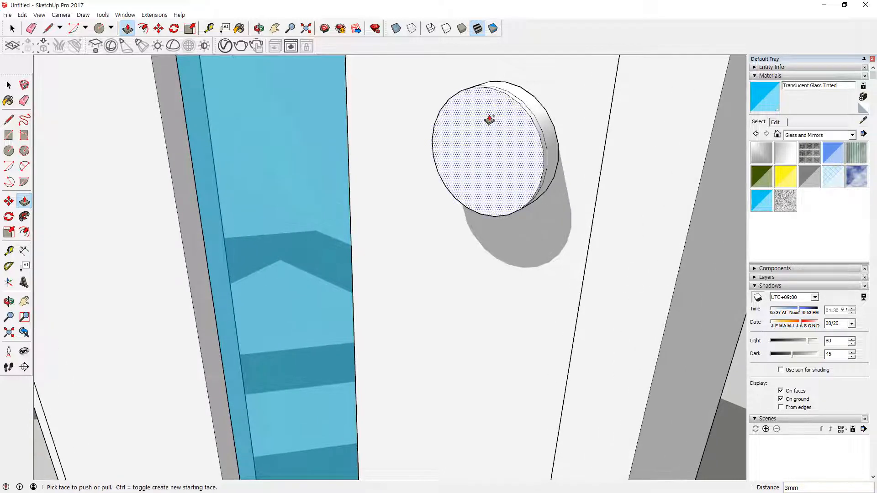
key("q")
key("s")
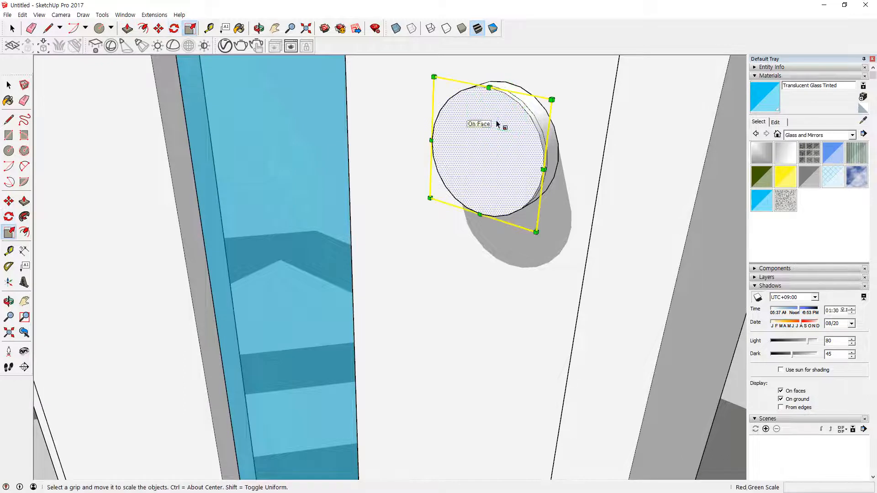
key("ctrl")
left_click_drag(551, 98, 533, 117)
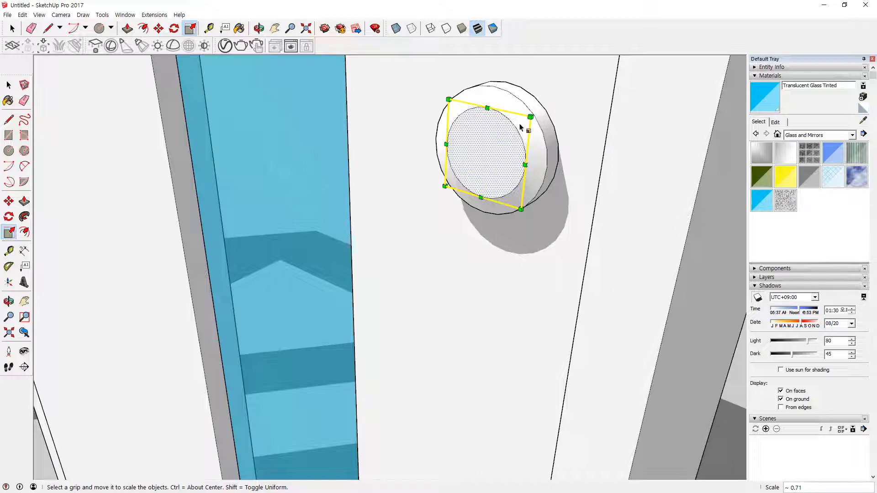
left_click_drag(530, 118, 523, 123, "ctrl")
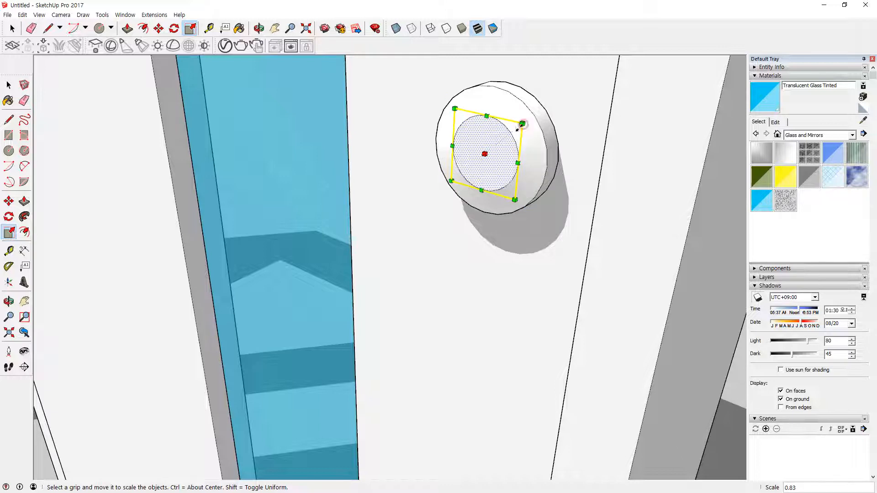
Extrude the reduced front face about 4 mm, and pull a further separate segment about 13 mm out of it
key("p")
left_click(474, 154)
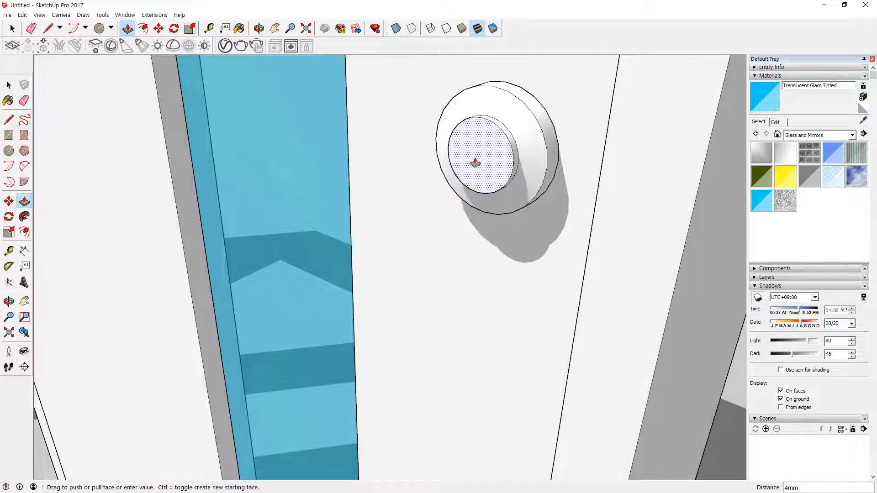
left_click(477, 161)
left_click(485, 155)
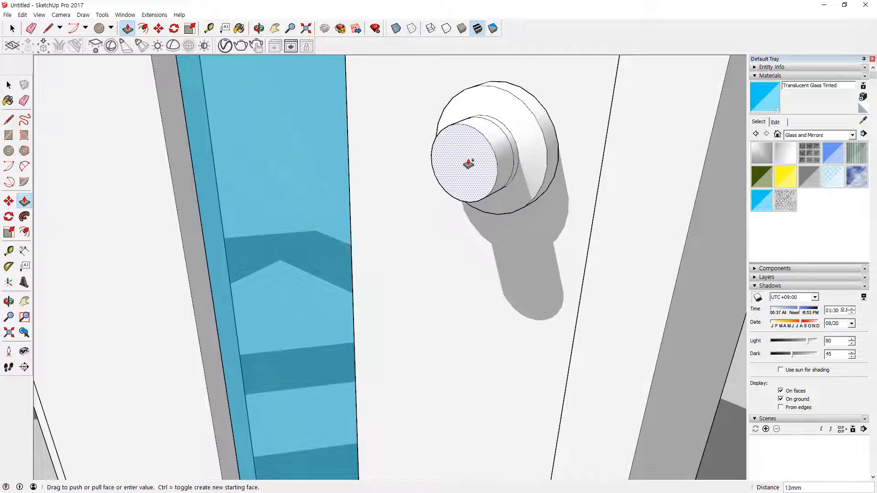
left_click(464, 164)
Draw a vertical line about 25 mm long across the knob's front face near the frame side, and push that sliver back 15 mm
key("l")
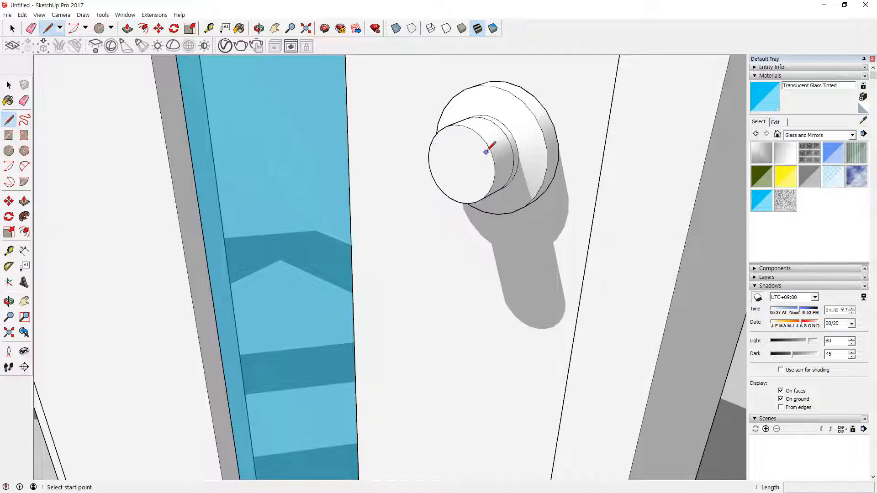
left_click(460, 165)
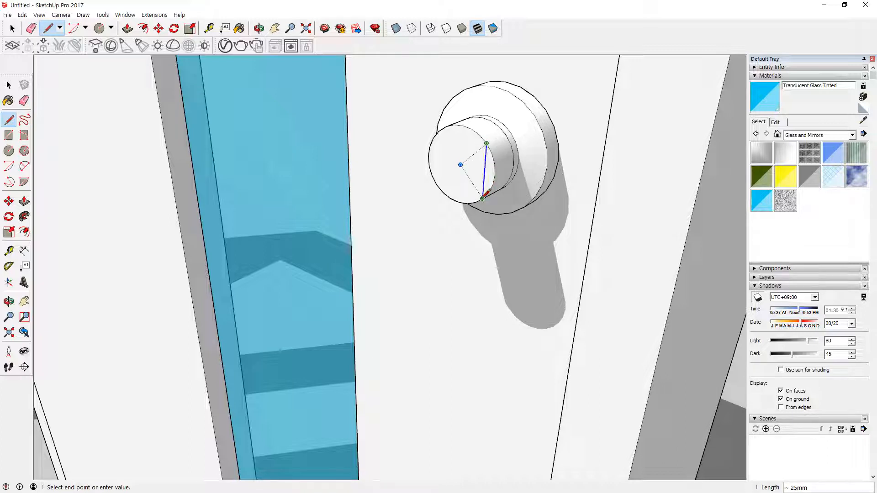
left_click(482, 198)
key("p")
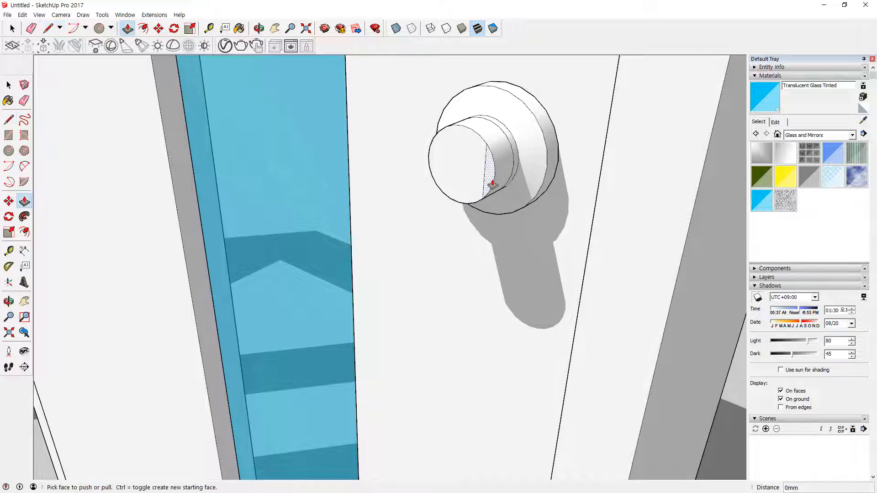
left_click_drag(492, 184, 510, 162)
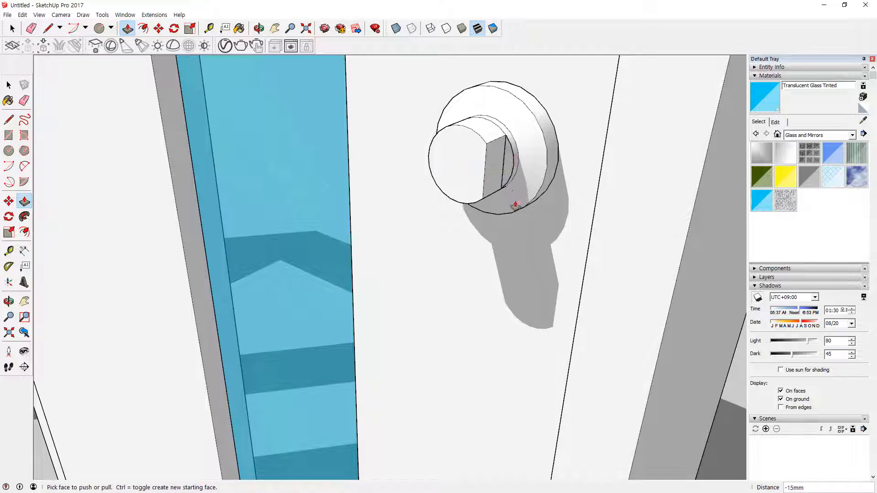
Pull the flat face cut into the knob's side outward to form a lever block
middle_click_drag(514, 204, 481, 182)
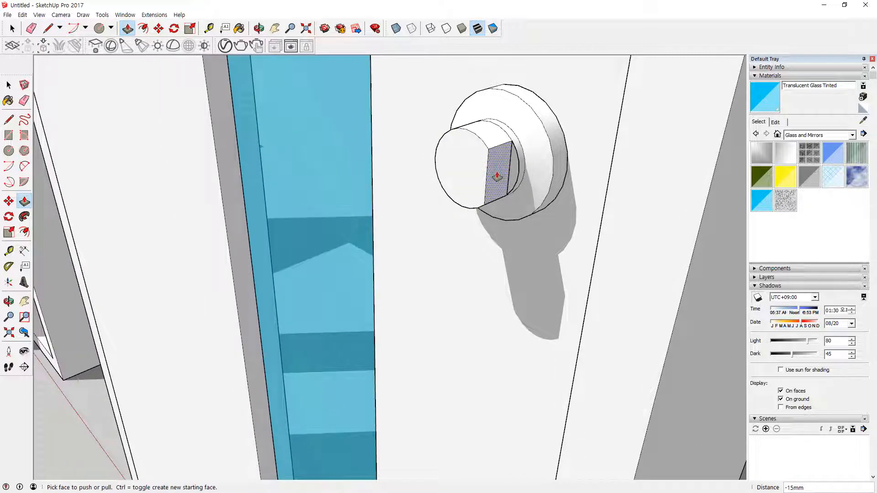
left_click_drag(497, 176, 534, 187)
mouse_move(536, 218)
middle_mouse_down()
mouse_move(591, 186)
mouse_move(532, 215)
middle_mouse_up()
Move the bottom edge of the lever block's end face up about 11 mm to taper its underside
key("space")
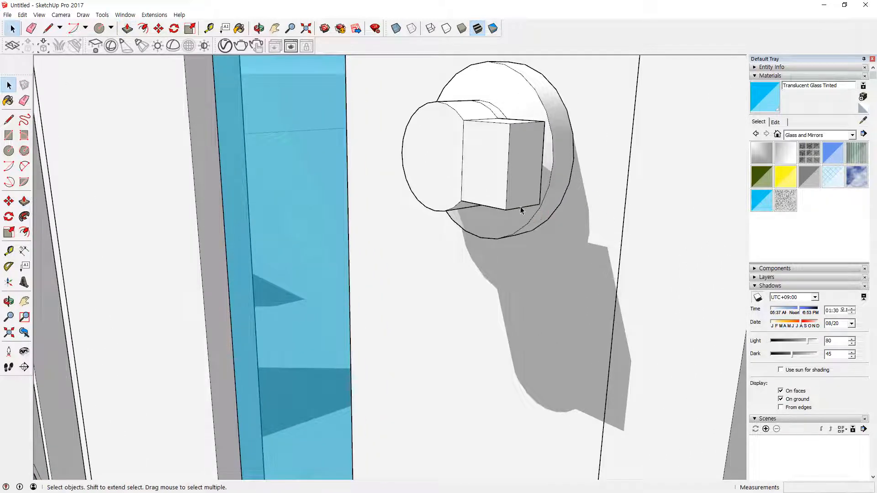
left_click(524, 208)
key("m")
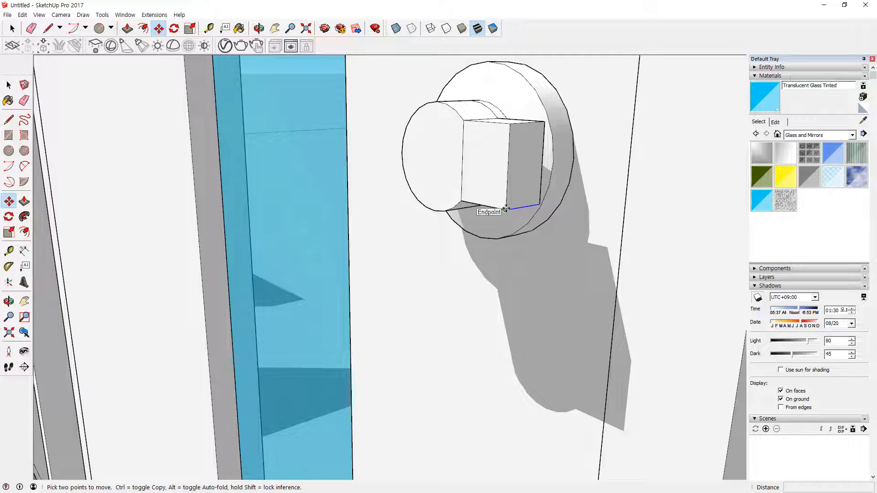
left_click(505, 210)
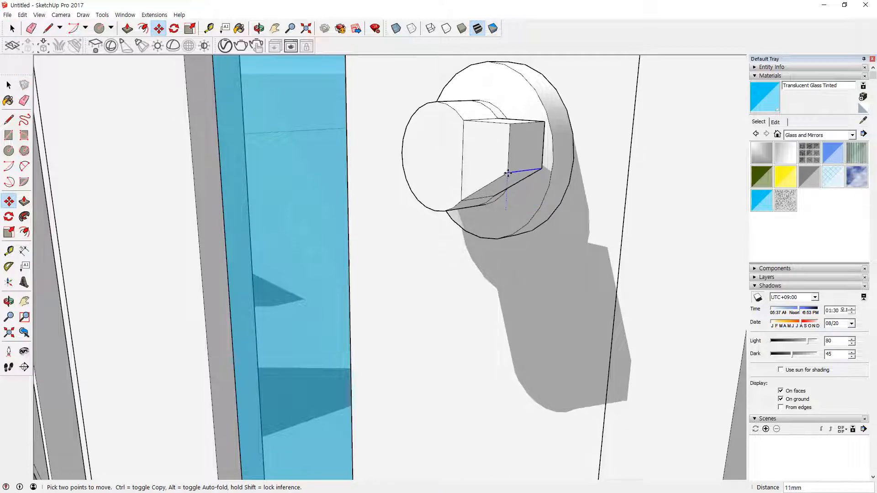
left_click(507, 172)
Pull the tapered block's end face out about 25 mm to lengthen the lever
key("p")
left_click(524, 145)
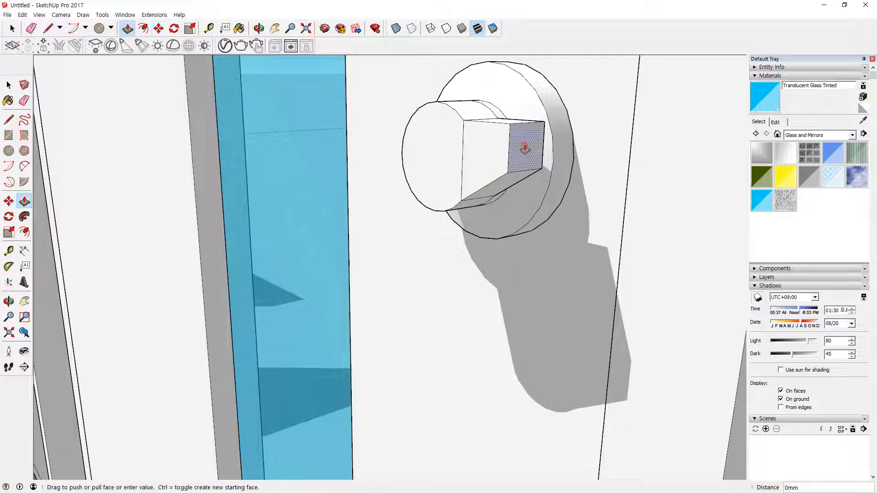
key("Escape")
left_click(526, 149)
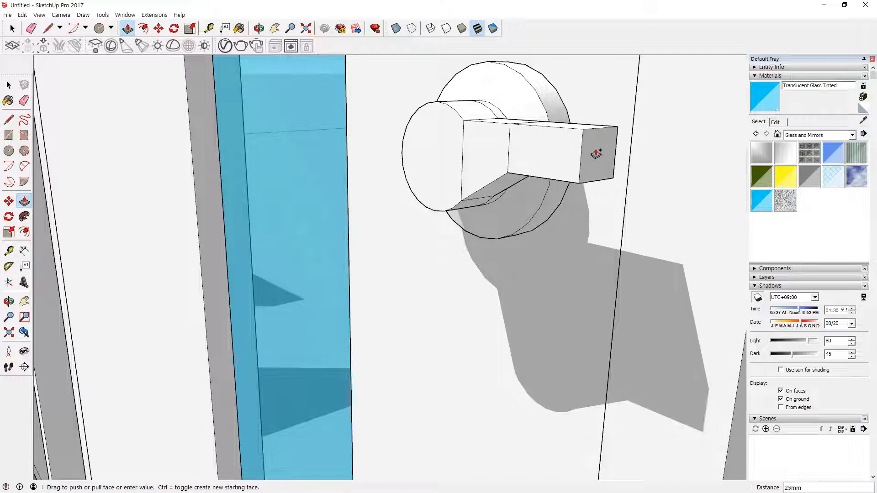
left_click(596, 153)
scroll(579, 188, "down", 5)
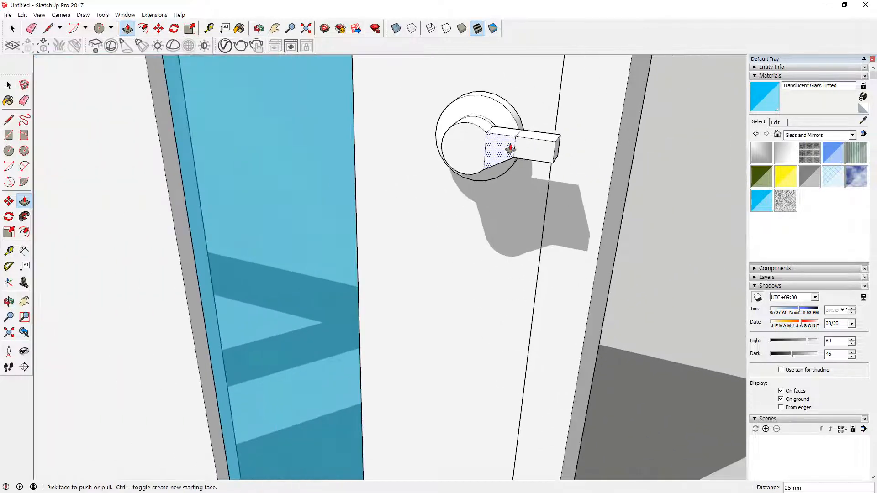
scroll(558, 150, "up", 2)
middle_click_drag(559, 148, 509, 175)
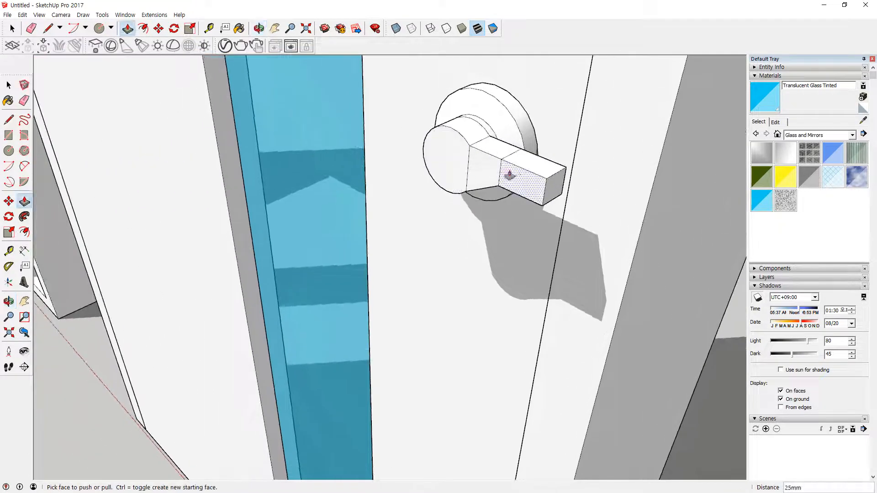
left_click(518, 178)
key("Escape")
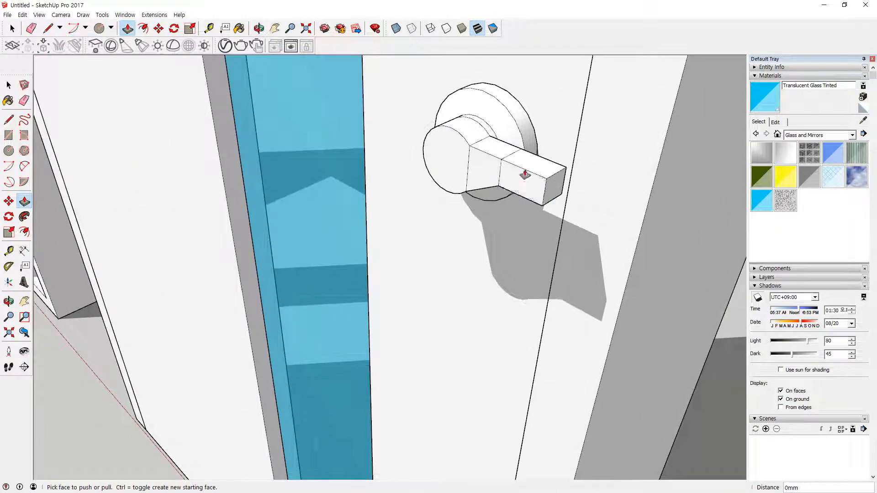
Move the front vertical edge of the lever's end face about 5 mm back toward the door
key("space")
scroll(542, 190, "up", 2)
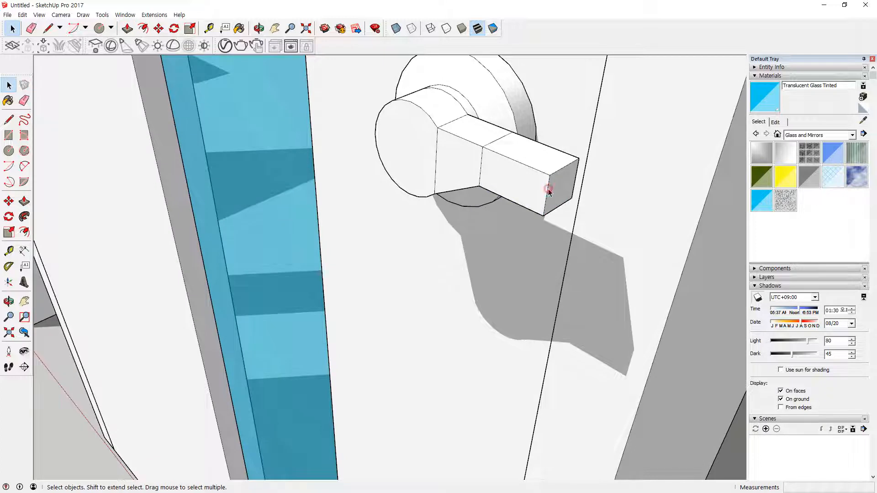
key("m")
left_click(549, 174)
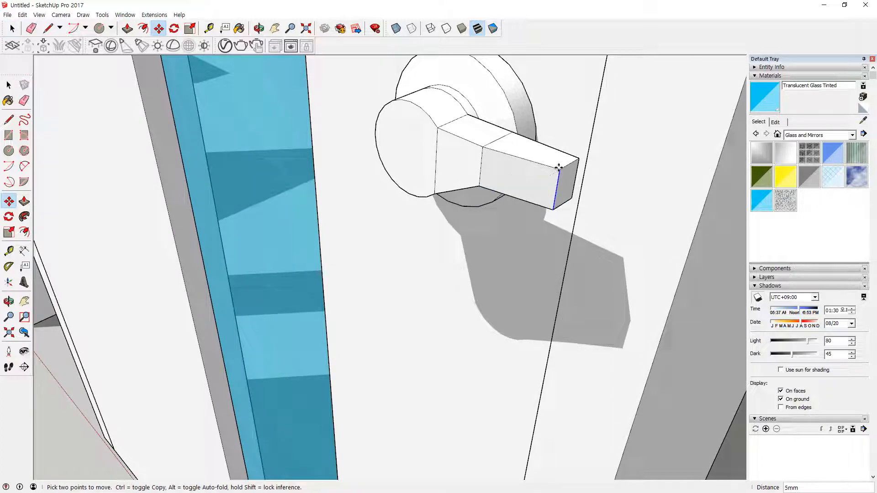
left_click(559, 168)
Move the front vertical edge between the tapered block and the arm about 4 mm back toward the door
key("space")
left_click(482, 170)
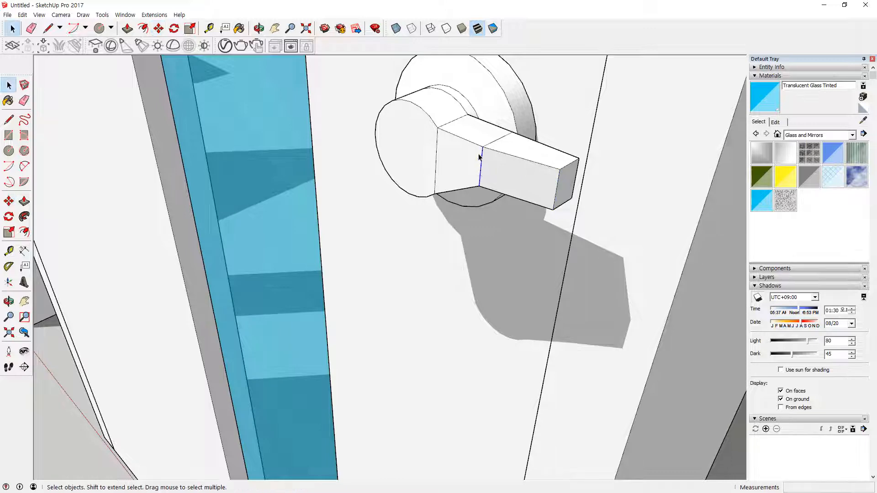
key("m")
left_click(482, 148)
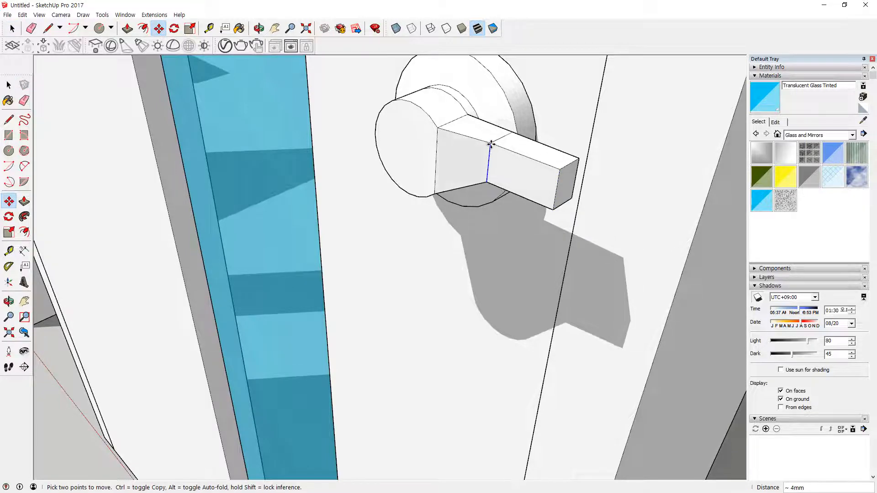
middle_click_drag(490, 144, 555, 170)
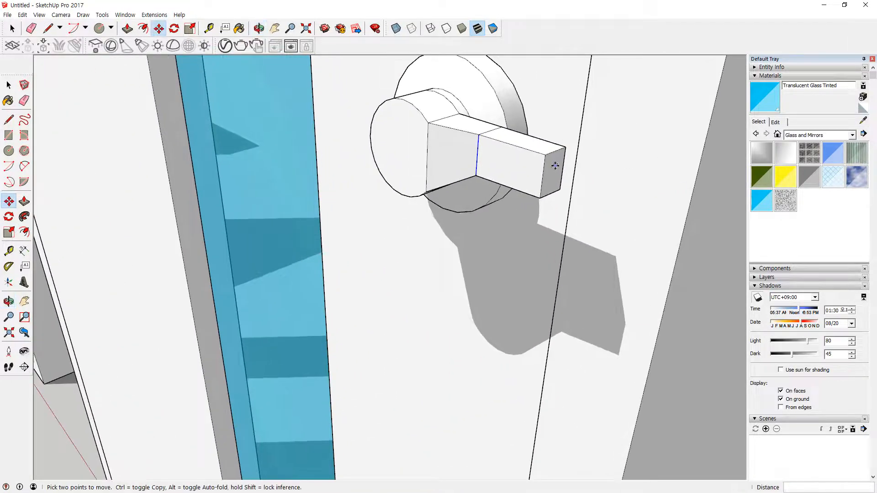
Move the lever's end face down about 1 mm
key("space")
key("m")
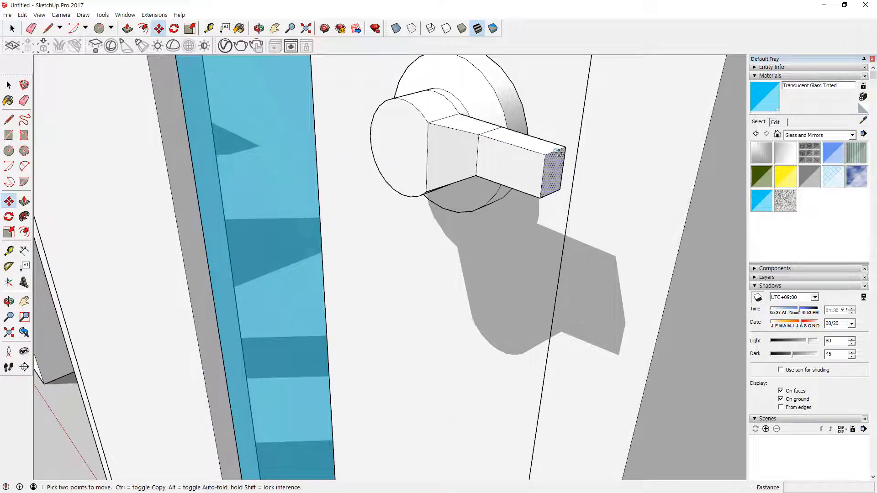
left_click(547, 155)
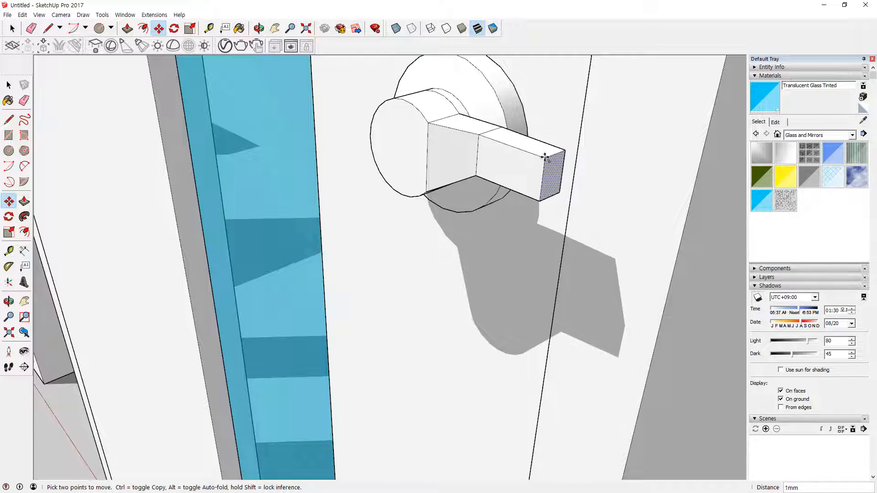
left_click(546, 158)
Pull the lever's end face out as two further segments, about 18 mm and about 14 mm long
middle_click_drag(548, 177, 514, 180)
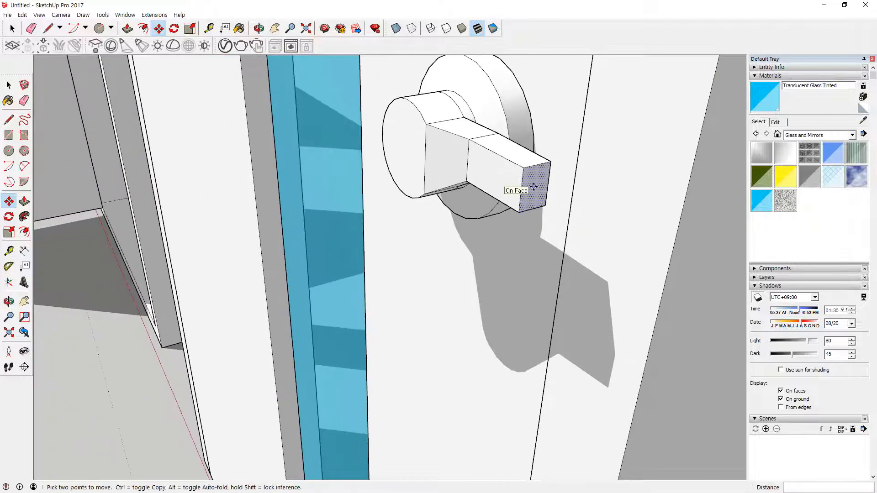
key("p")
left_click(530, 188)
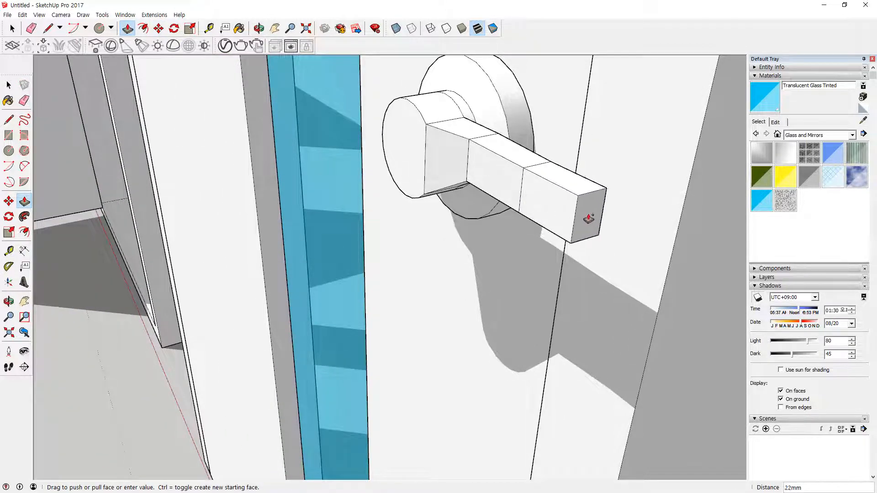
left_click(577, 219)
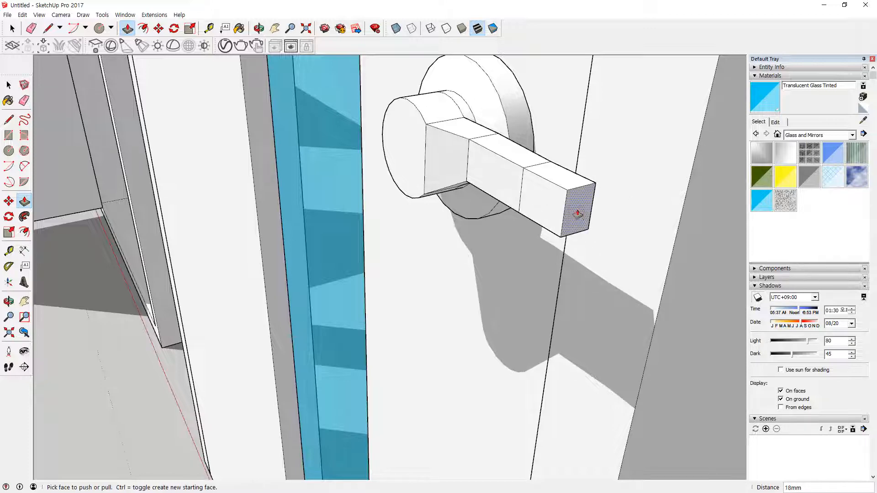
left_click(578, 216)
left_click(589, 215)
left_click(590, 217)
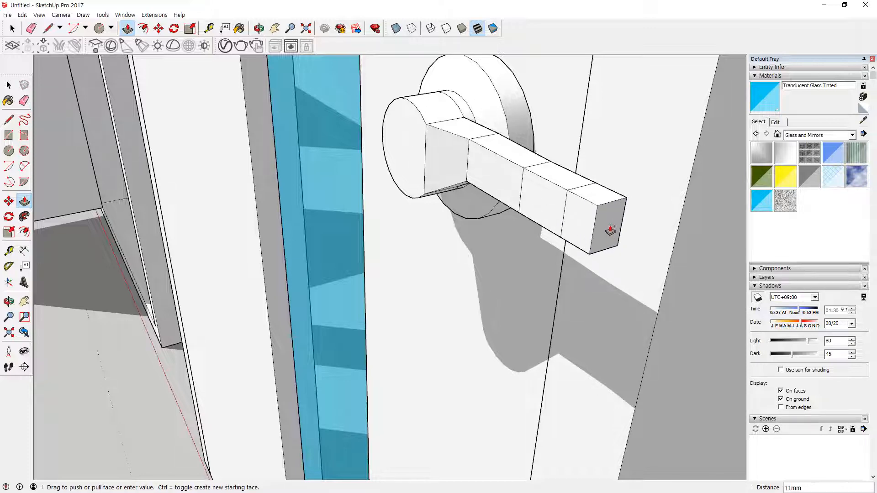
left_click(617, 234)
Move the bottom edge between the lever's last two segments down about 5 mm
middle_click_drag(597, 245, 722, 180)
scroll(555, 159, "up", 3)
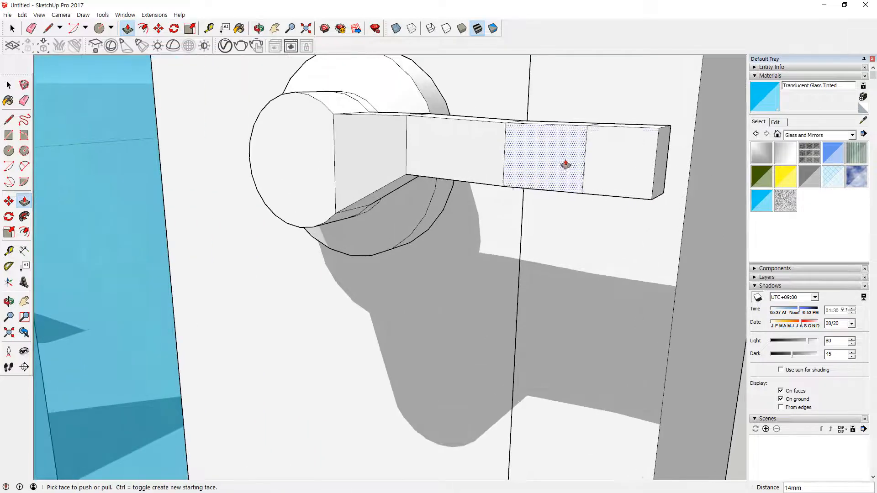
key("space")
scroll(587, 195, "up", 1)
middle_click_drag(588, 196, 566, 154)
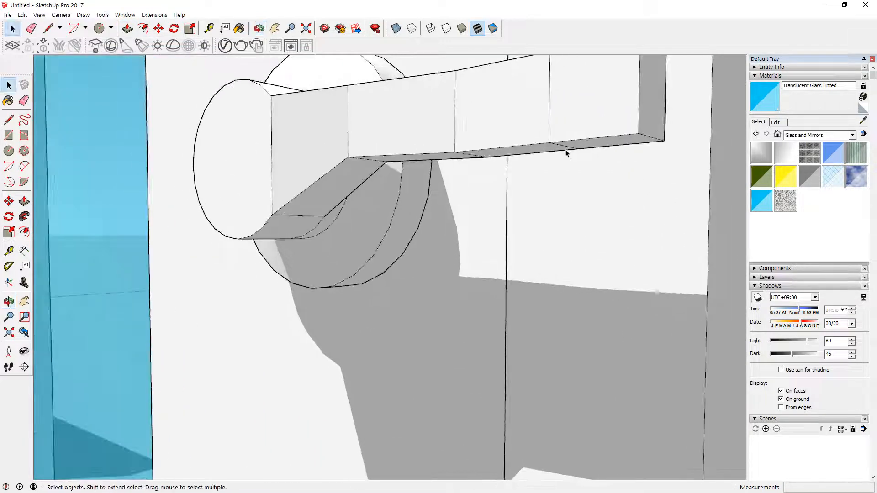
key("m")
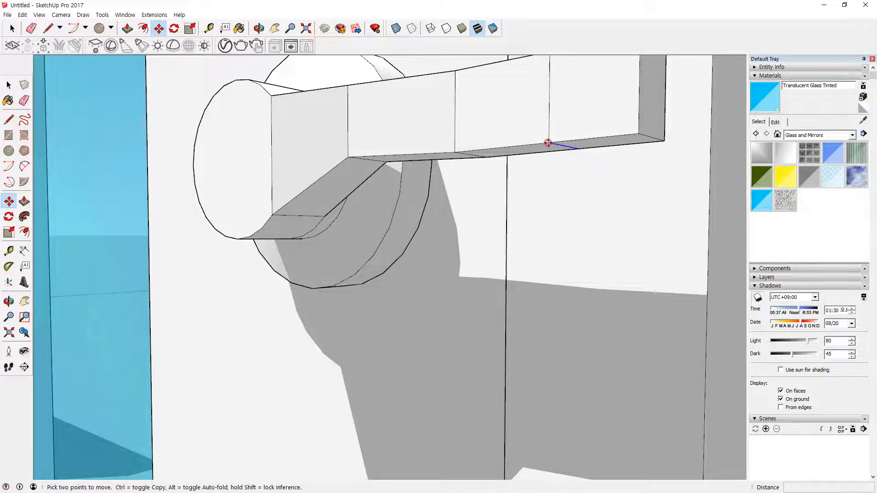
left_click(548, 143)
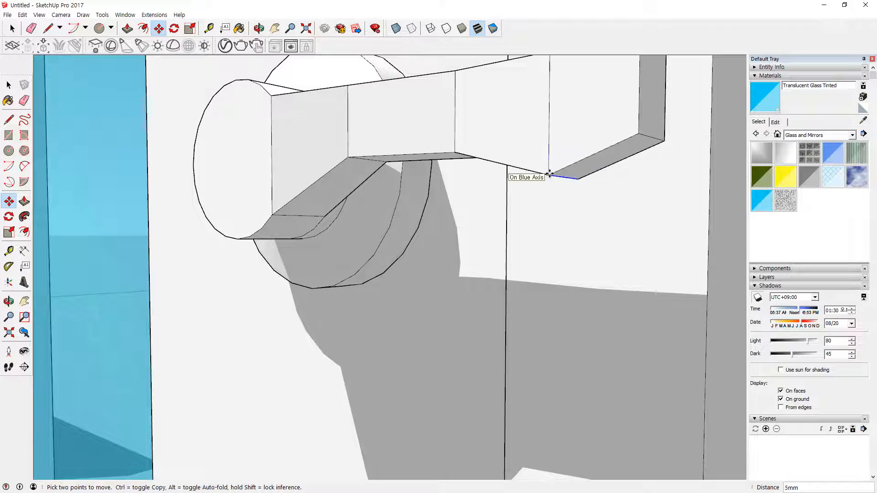
middle_click_drag(565, 131, 539, 254)
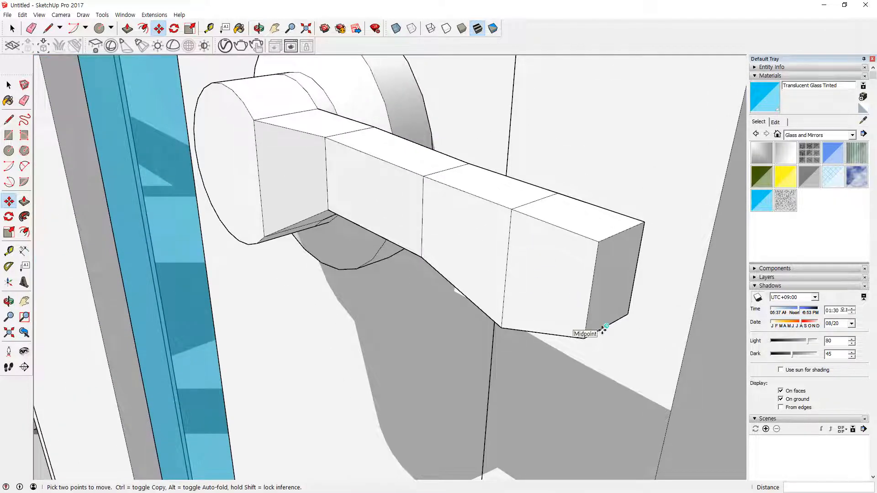
Raise the bottom edge of the lever's end face so the underside slopes up toward the tip
key("space")
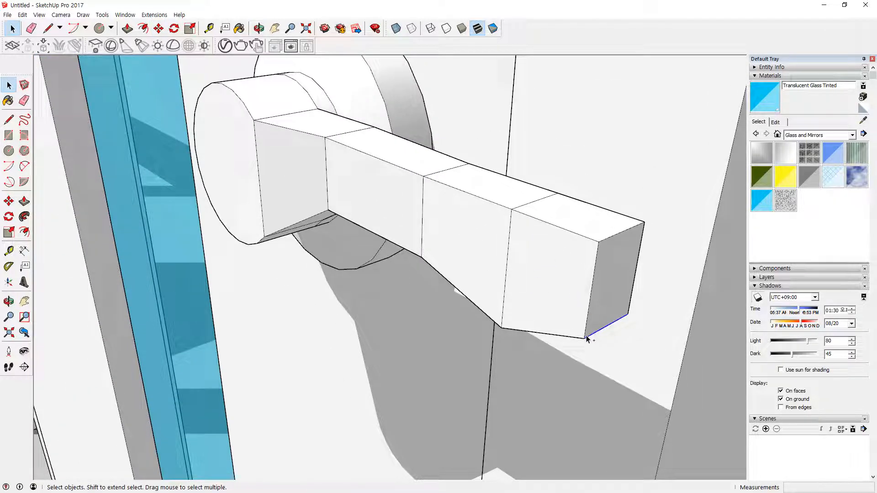
key("m")
left_click(586, 337)
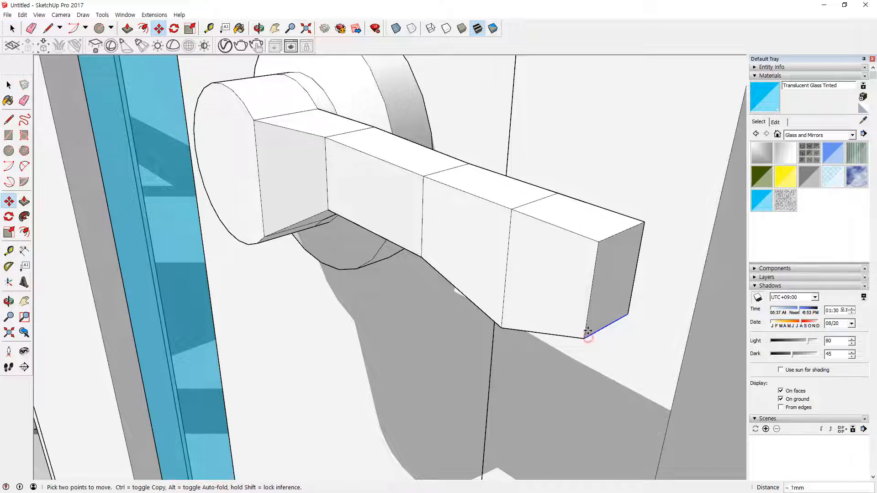
middle_click_drag(590, 304, 484, 147)
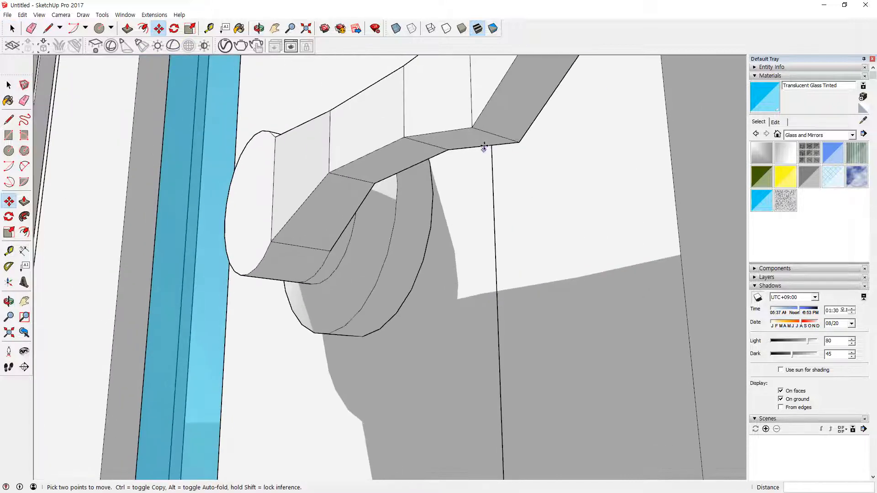
Examine the lever handle's shape from several angles and its look on the glazed door
key("space")
middle_click_drag(401, 140, 456, 207)
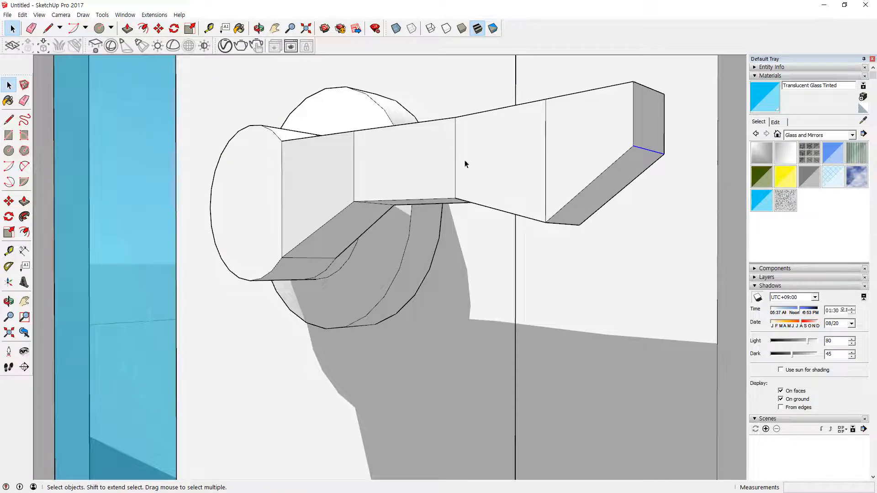
middle_click_drag(465, 163, 523, 279)
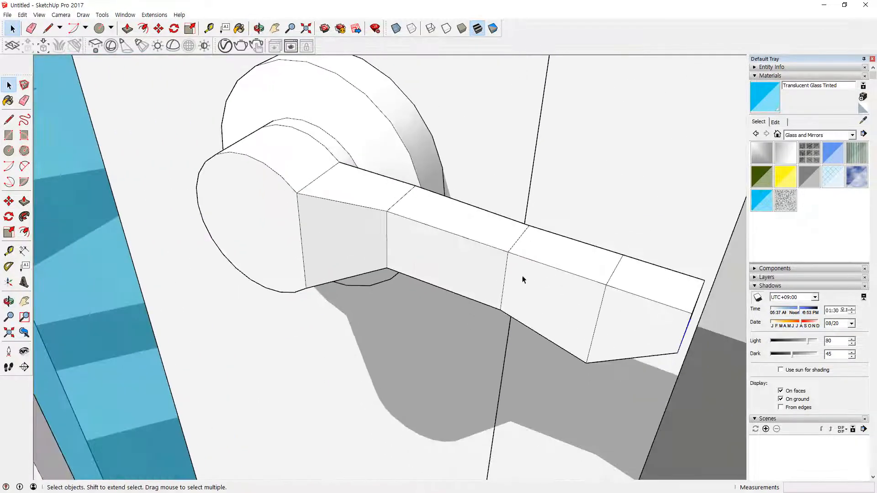
middle_click_drag(715, 361, 685, 336)
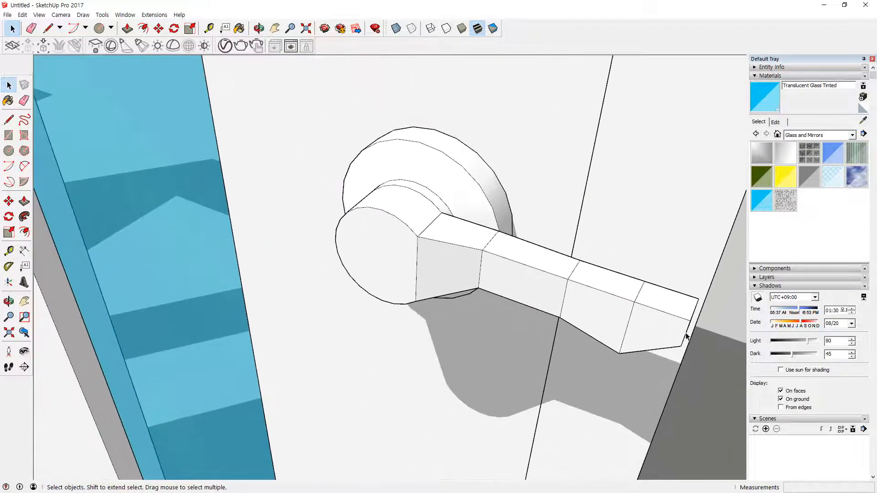
scroll(686, 337, "down", 10)
scroll(709, 352, "up", 10)
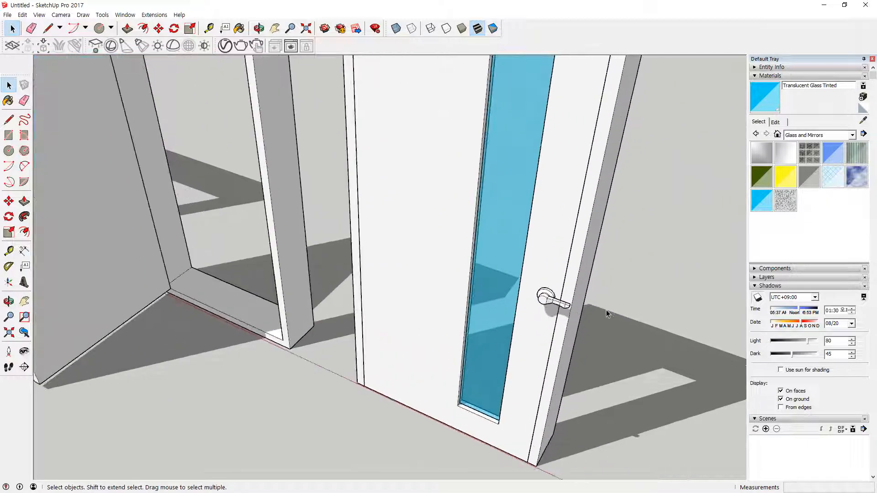
middle_click_drag(606, 310, 604, 328)
scroll(604, 327, "down", 2)
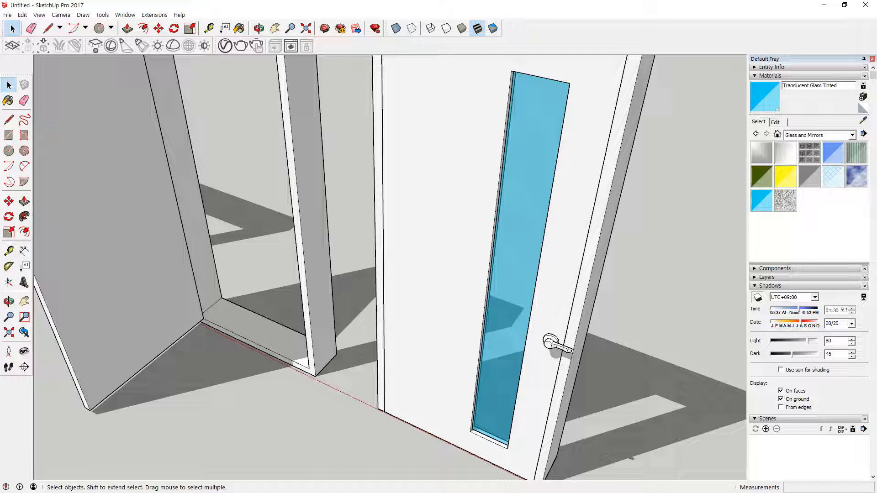
Switch to the browser to view the front door (현관문) drawing, and return to the SketchUp model's row of doors
key("alt+Tab")
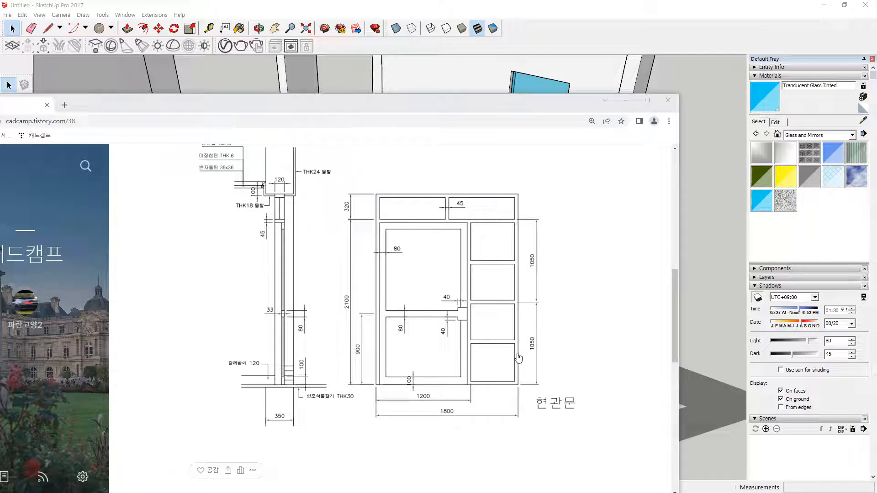
key("alt+Tab")
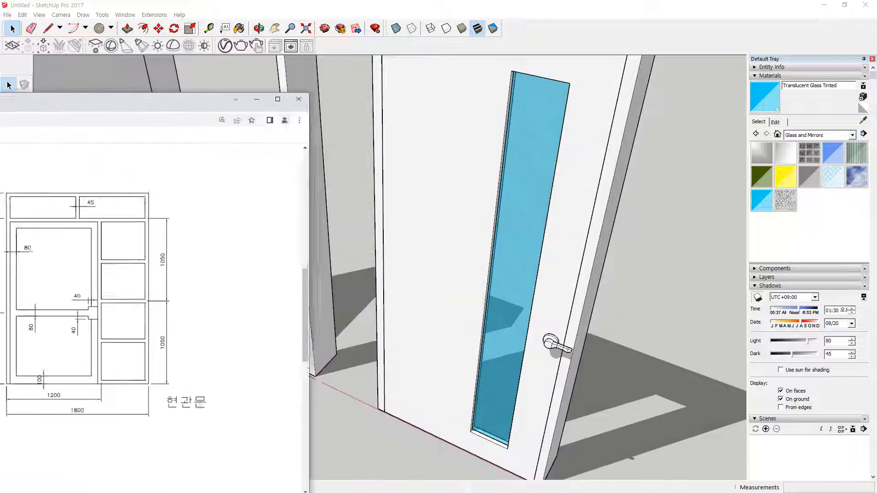
scroll(452, 248, "down", 5)
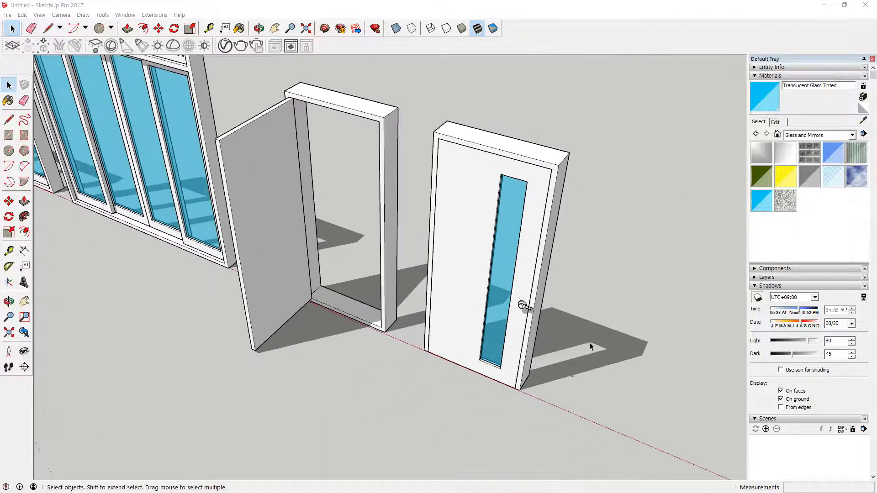
Draw an upright 1800 by 2420 mm rectangle on the red axis, beyond the glazed door, for the front door
middle_click_drag(589, 347, 491, 415)
key("r")
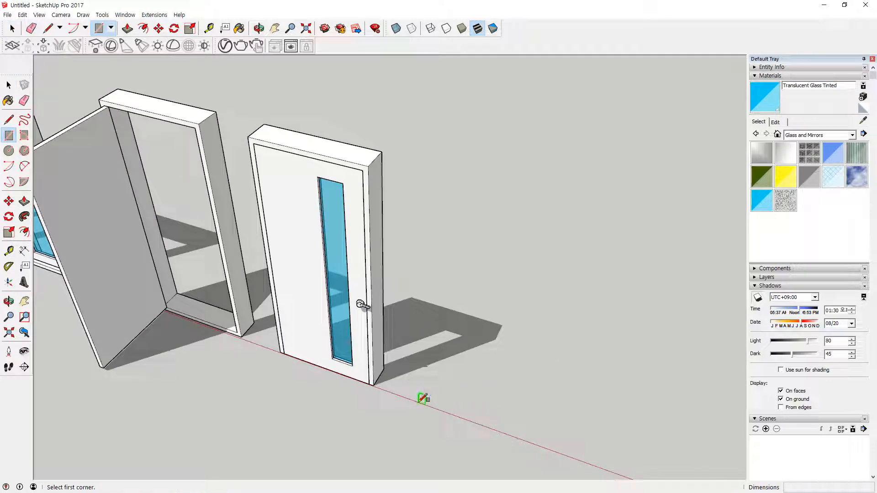
left_click(419, 403)
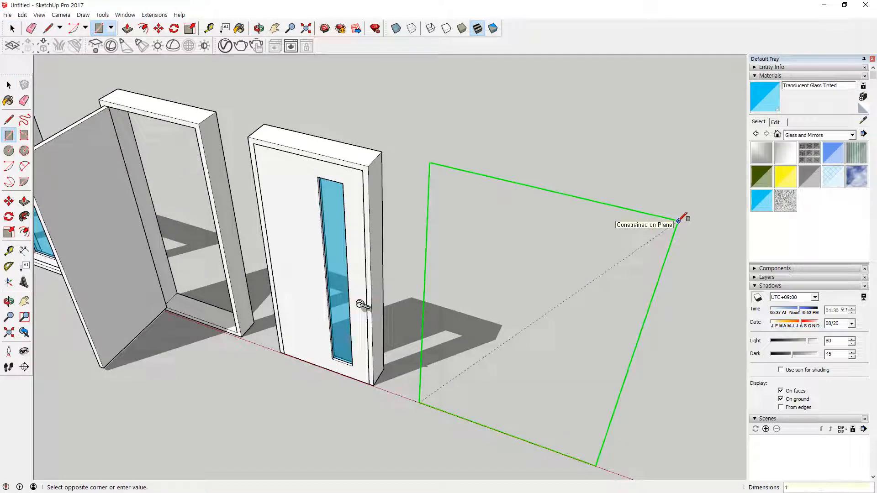
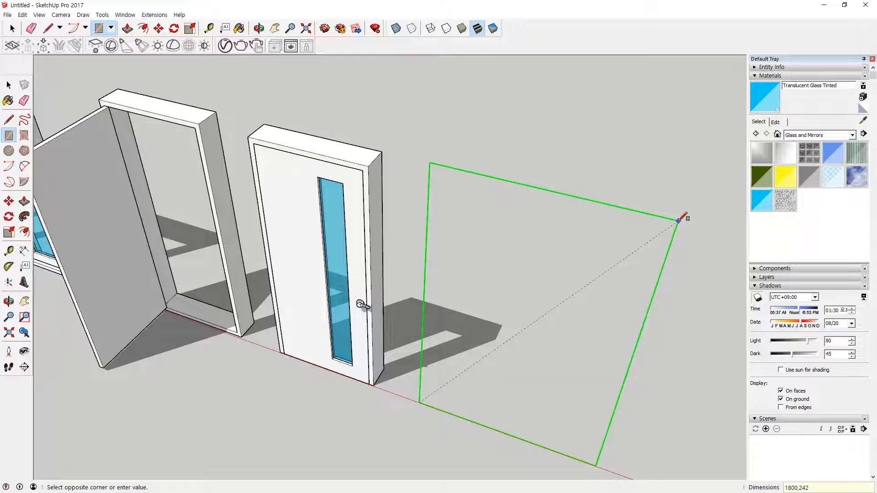
type("0")
key("Return")
scroll(684, 217, "down", 5)
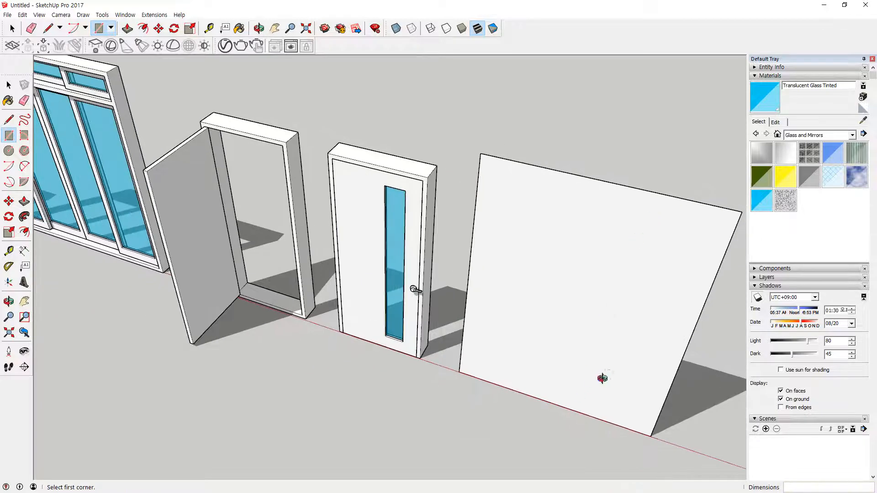
middle_click_drag(603, 378, 542, 316)
key("space")
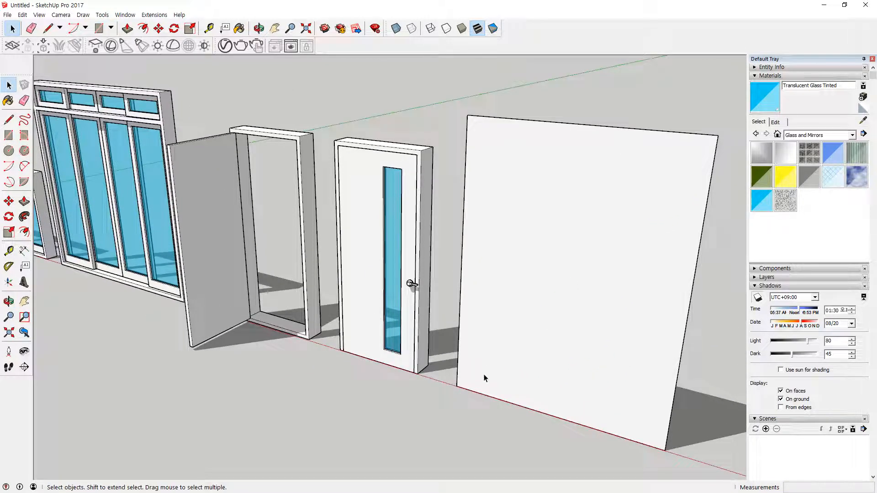
Copy the new rectangle's bottom edge 2100 mm straight up to divide off an upper panel
key("m")
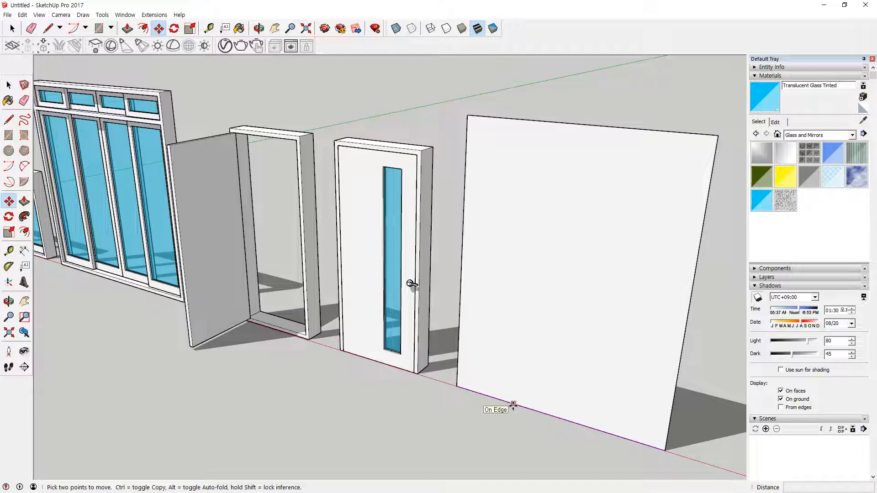
left_click(504, 401)
key("ctrl")
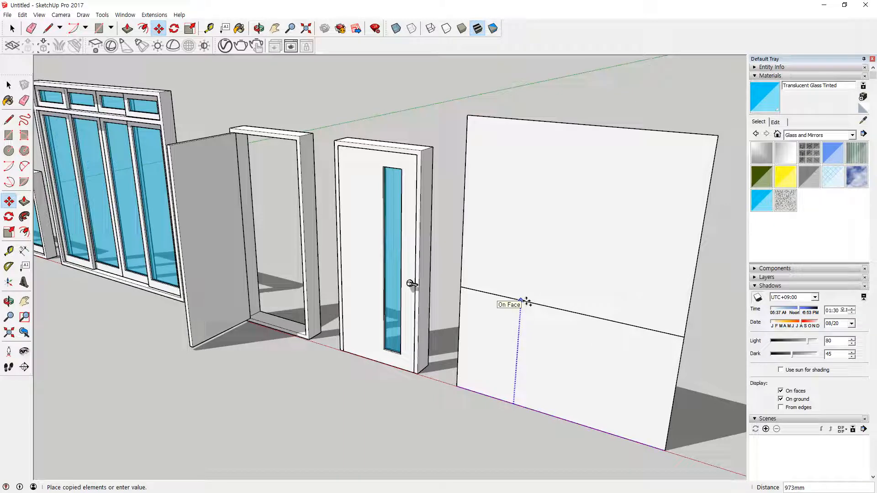
type("2100")
key("Return")
key("space")
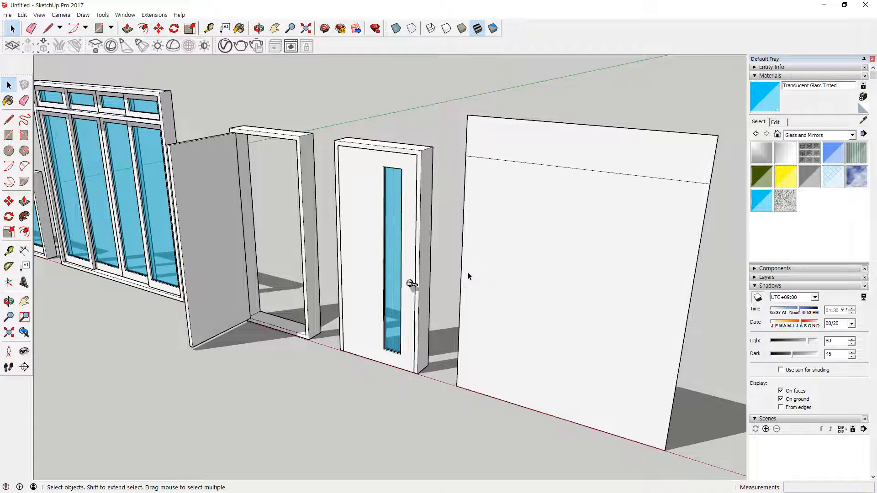
Copy the left edge below the upper panel 1200 mm along the red axis to separate the door leaf from the side panel
left_click(463, 276)
left_click(461, 286)
key("m")
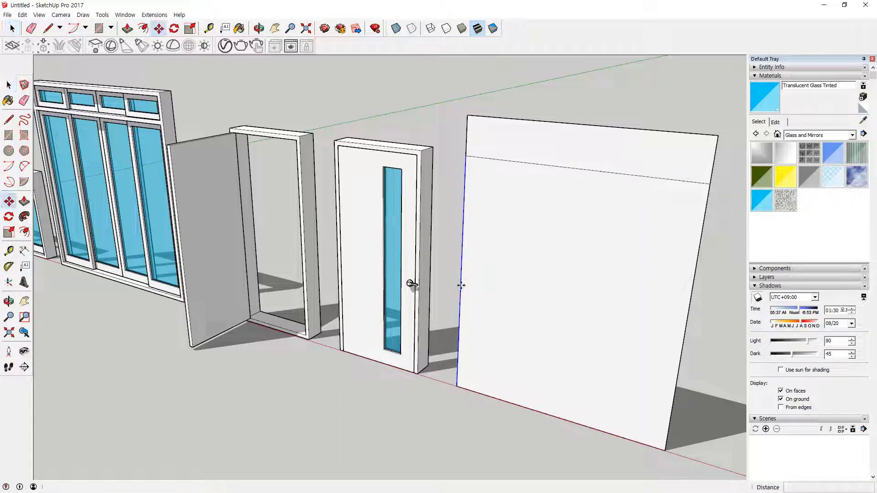
left_click(461, 286)
key("ctrl")
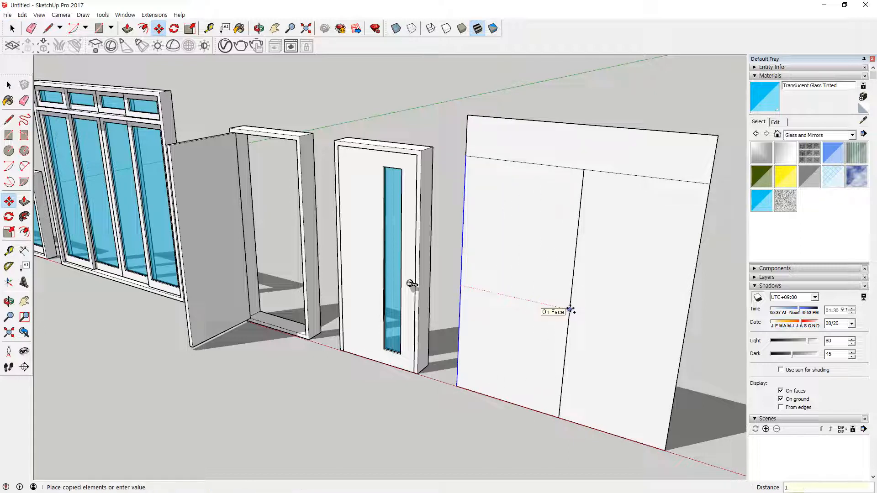
type("1200")
key("Return")
scroll(595, 307, "down", 1)
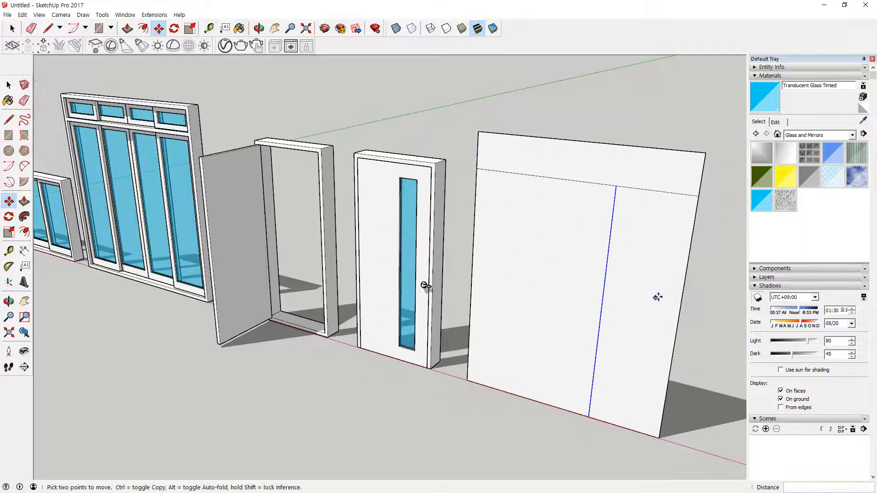
middle_click_drag(655, 294, 578, 332, "shift")
scroll(577, 334, "up", 1)
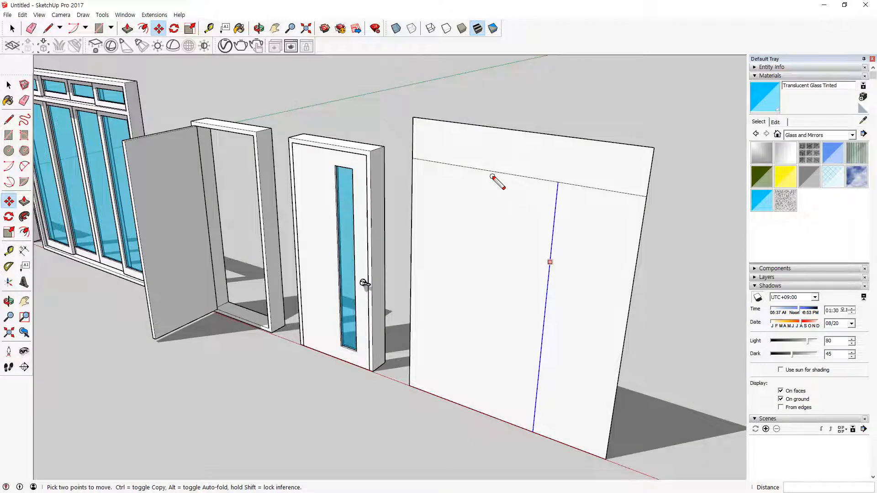
mouse_move(492, 174)
left_mouse_down()
mouse_move(485, 213)
mouse_move(499, 201)
left_mouse_up()
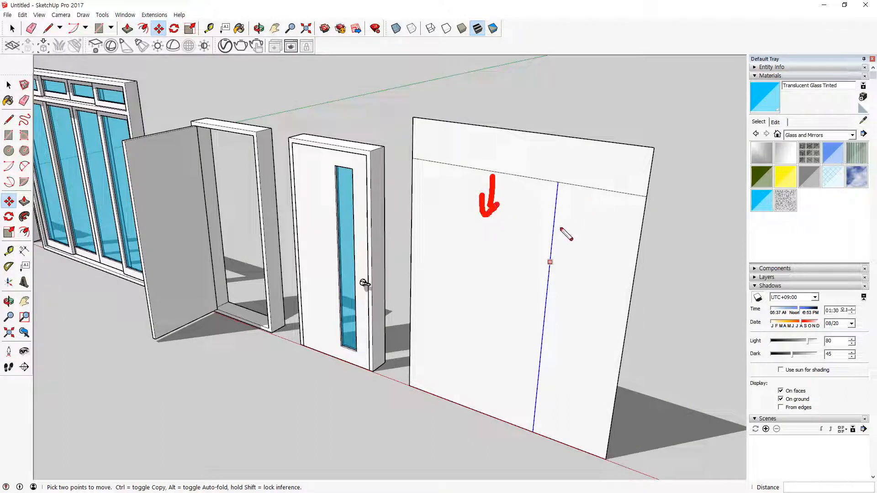
mouse_move(460, 400)
left_mouse_down()
mouse_move(460, 370)
mouse_move(467, 375)
left_mouse_up()
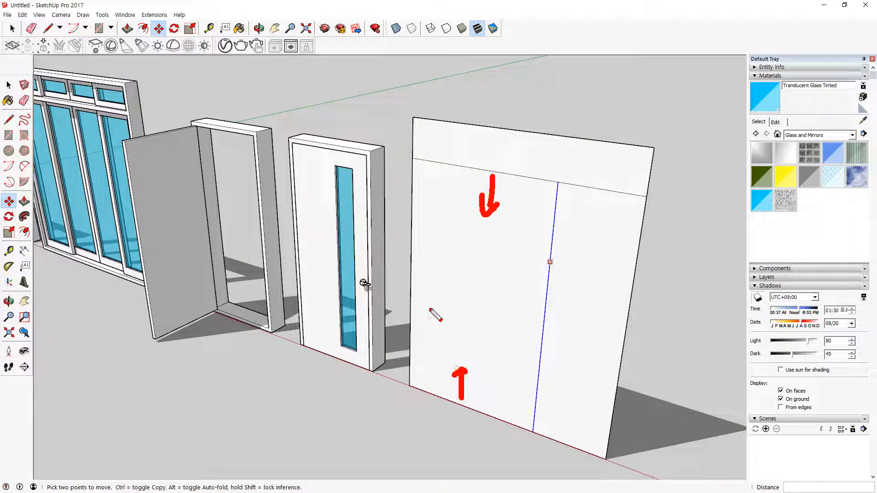
left_click_drag(405, 287, 437, 299)
mouse_move(542, 313)
left_mouse_down()
mouse_move(519, 316)
mouse_move(525, 322)
left_mouse_up()
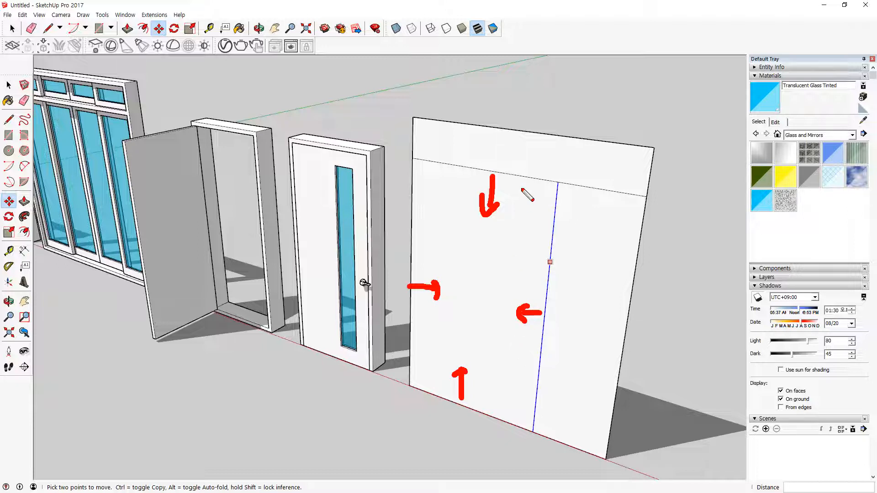
Offset the large door panel face inward by 45 mm to outline its frame
left_click_drag(505, 184, 490, 206)
key("Escape")
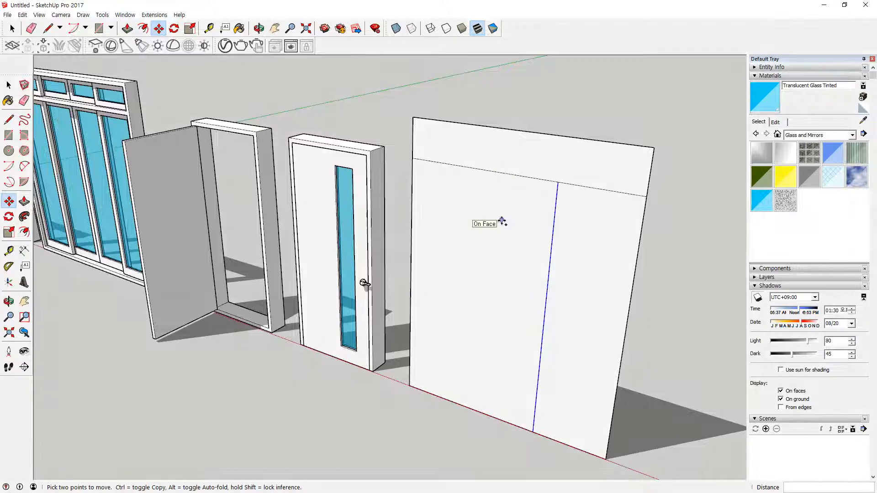
key("f")
left_click(497, 209)
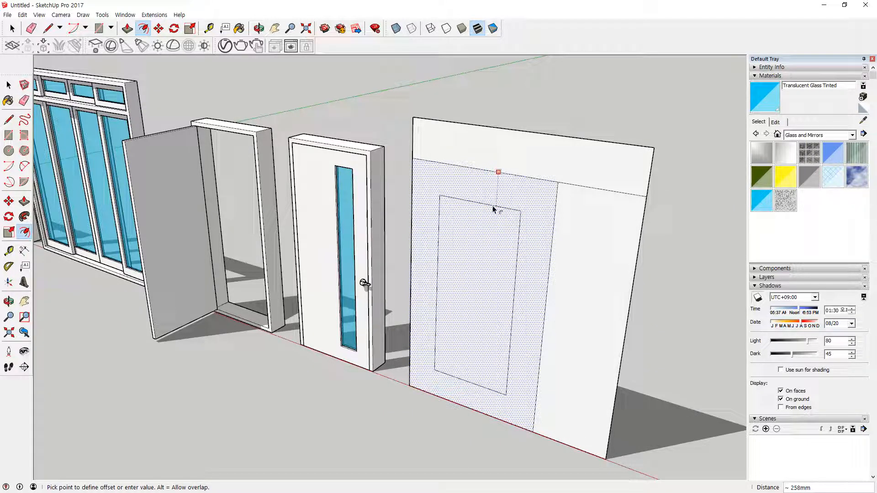
type("45")
key("Return")
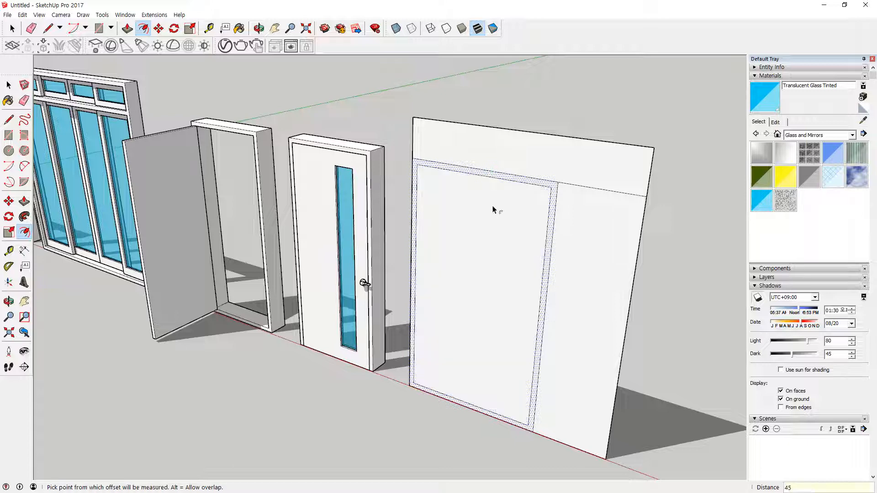
scroll(612, 214, "up", 2)
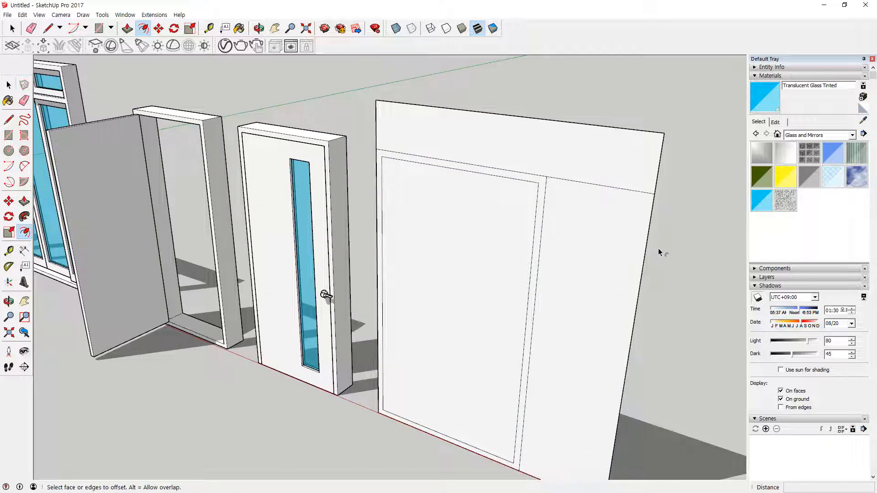
Draw three 600 mm horizontal lines across the narrow side panel, dividing it into four sections
key("space")
middle_click_drag(675, 244, 674, 228)
scroll(560, 177, "up", 1)
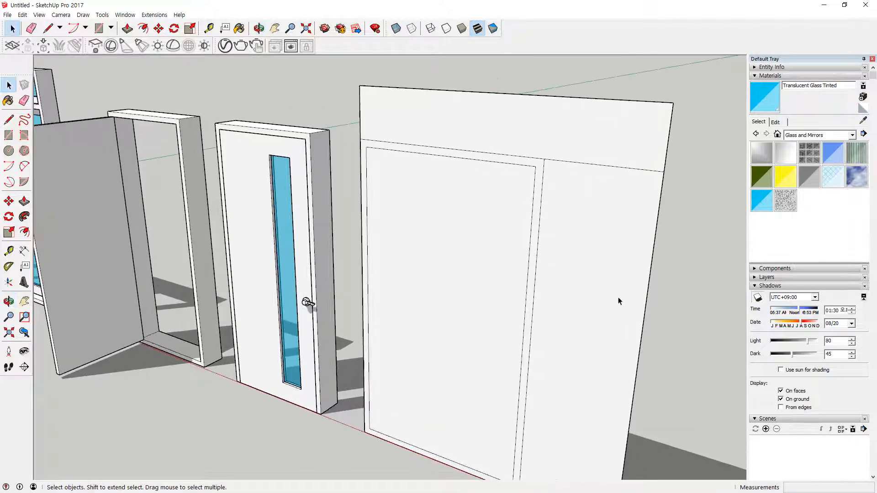
middle_click_drag(623, 333, 439, 407)
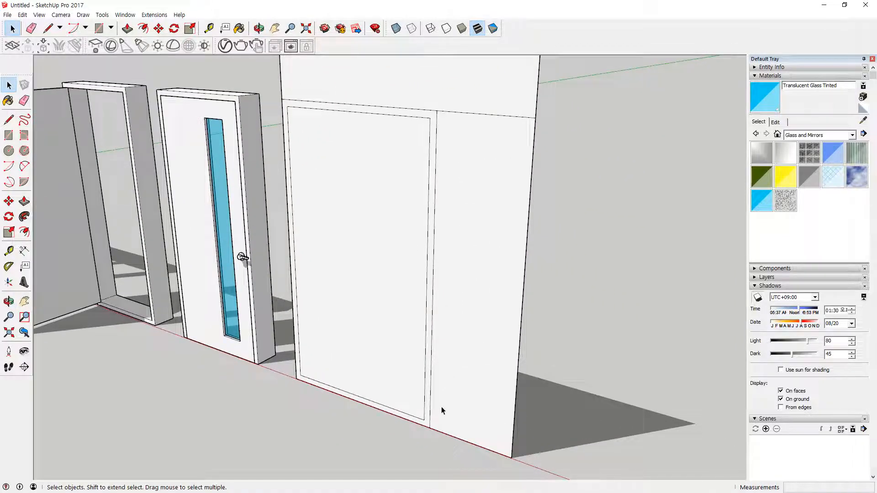
key("l")
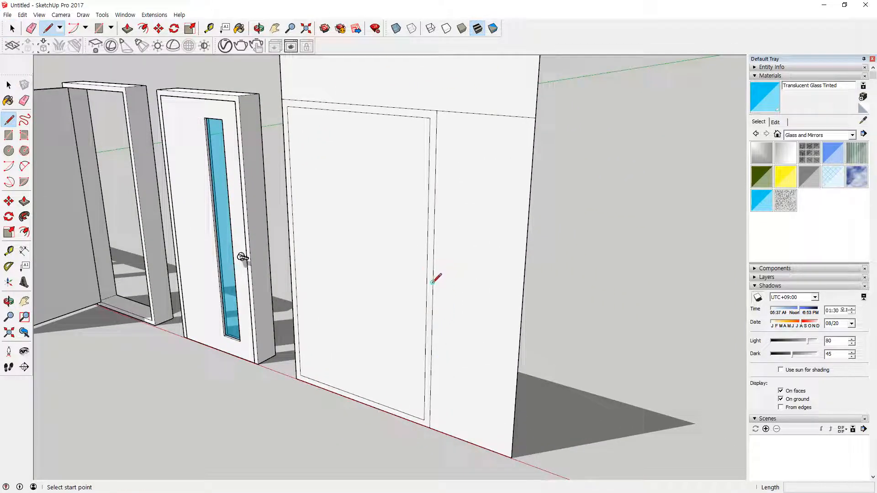
left_click(433, 282)
left_click(521, 302)
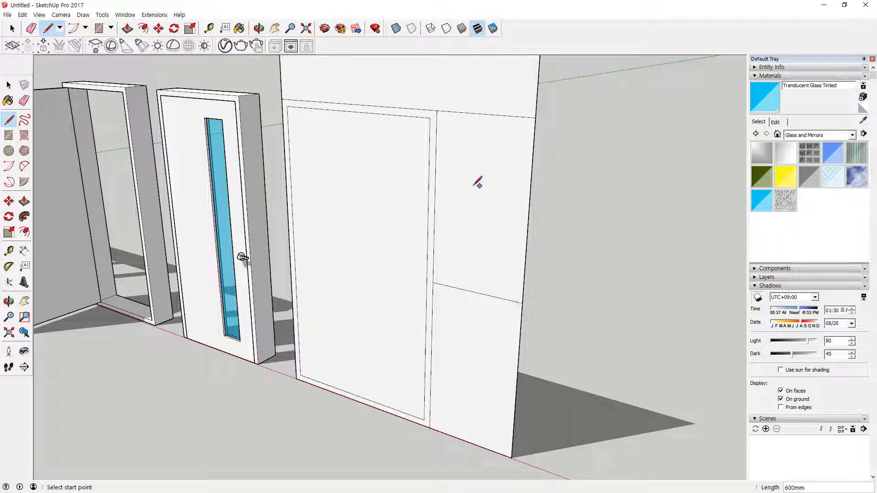
left_click(435, 199)
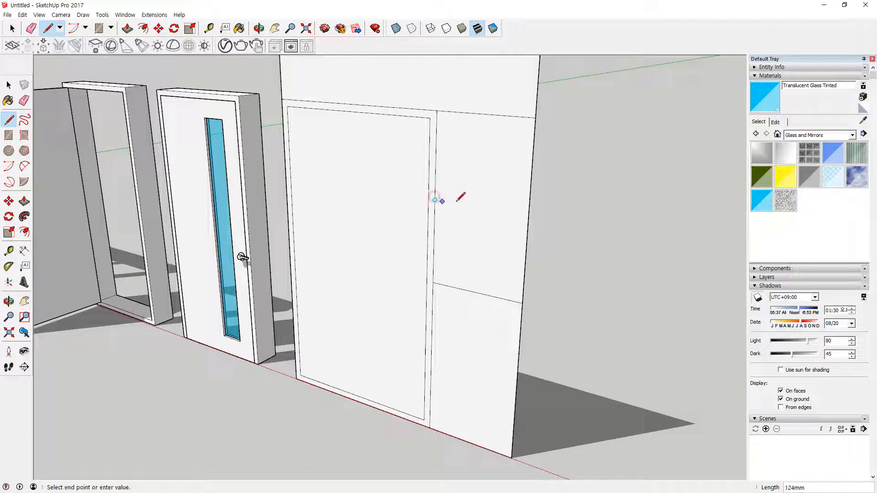
left_click(528, 215)
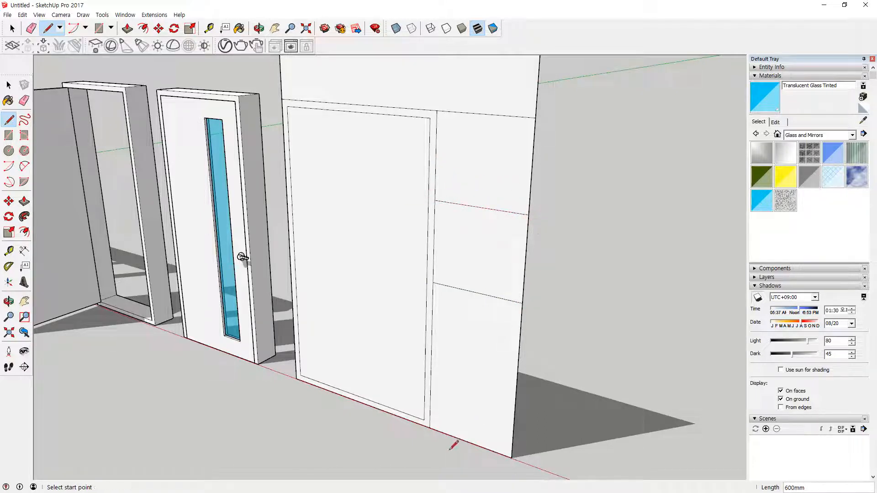
left_click(431, 358)
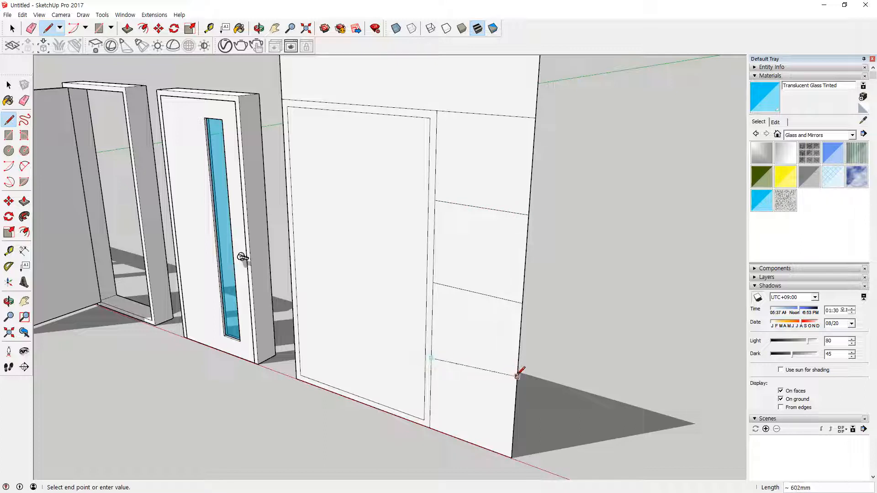
left_click(516, 383)
key("space")
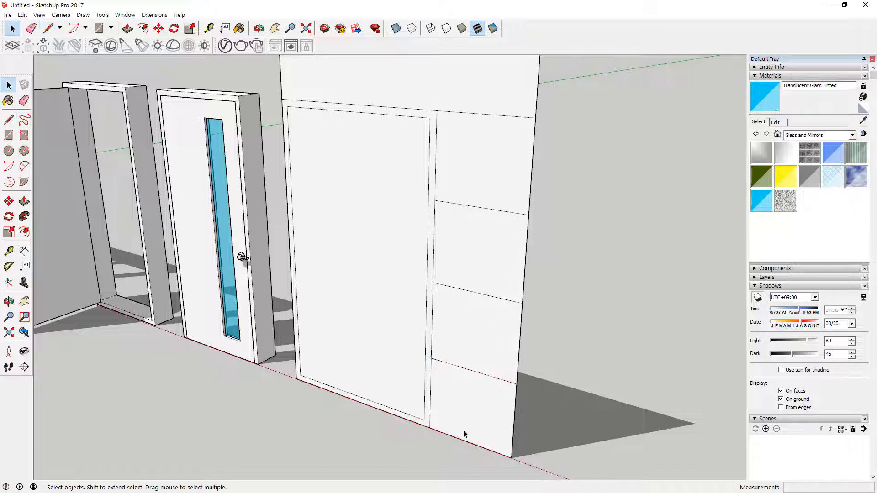
Extend the frame's inner bottom line across the side panel to its outer edge and erase the leftover segments at the mullion
scroll(464, 434, "up", 2)
key("l")
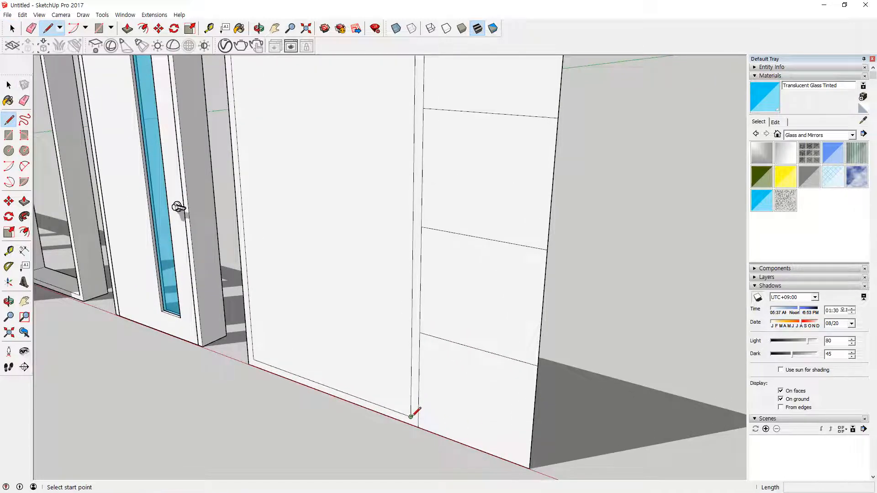
left_click(411, 416)
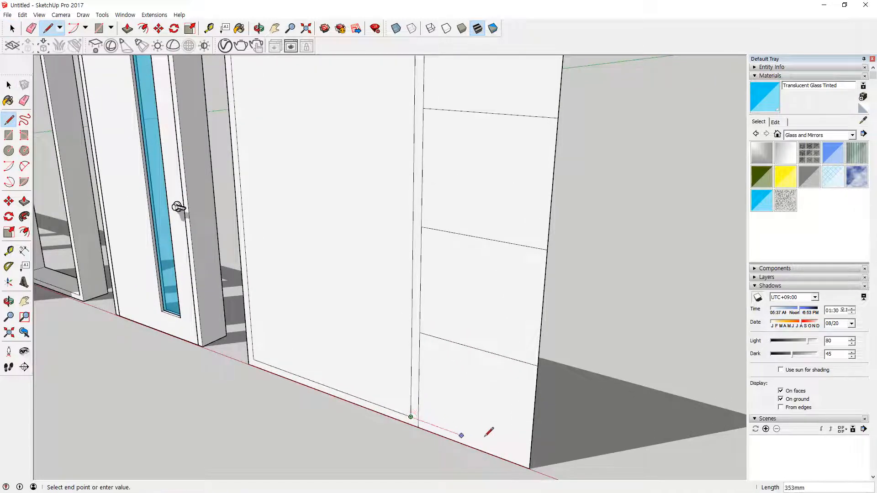
left_click(528, 459)
key("space")
scroll(422, 438, "up", 1)
key("e")
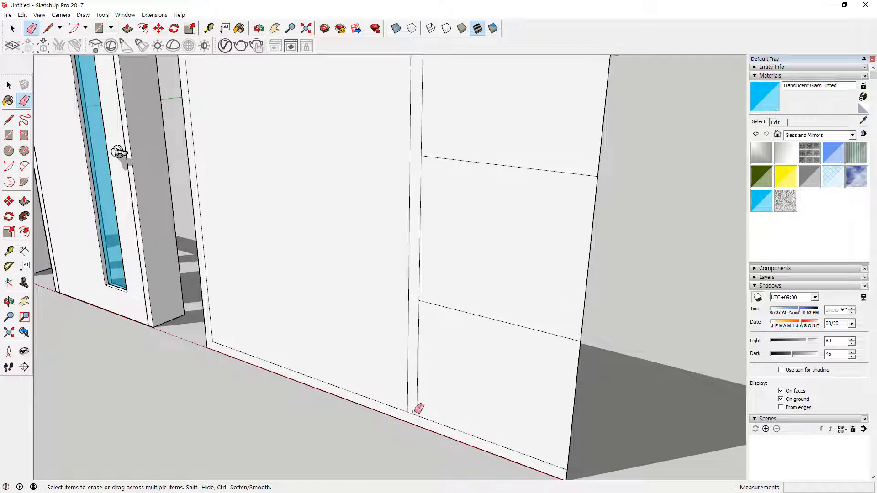
key("space")
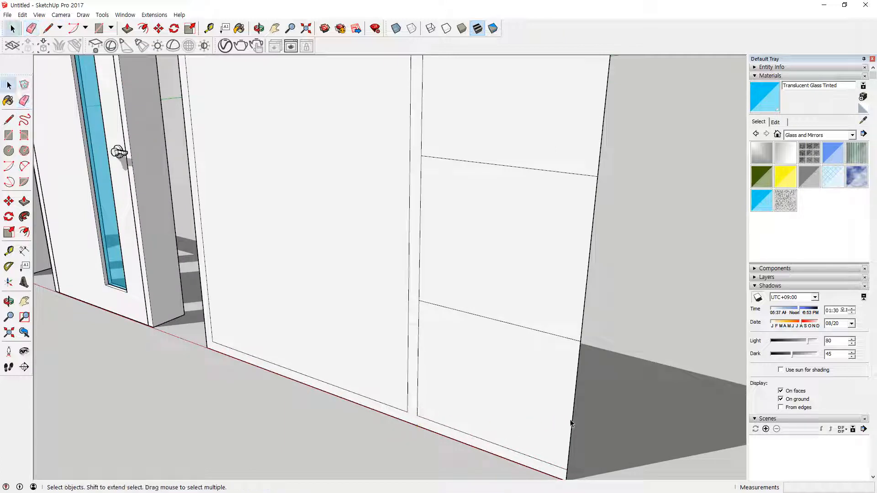
Copy the side panel's outer vertical edges 45 mm inward
key("m")
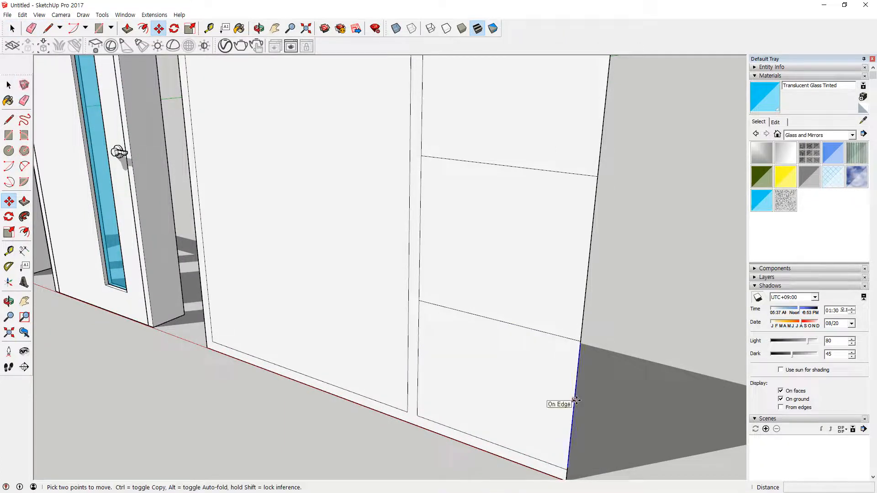
key("space")
left_click(585, 388)
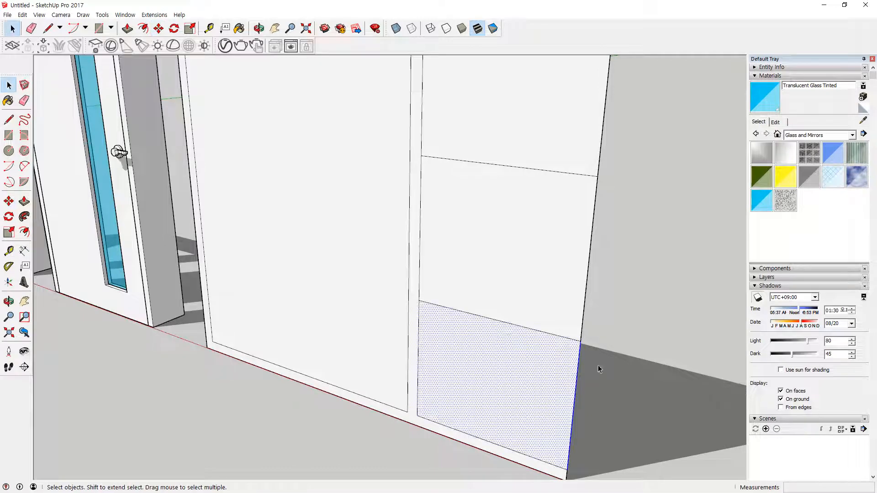
left_click(580, 291, "shift")
left_click(587, 121, "shift")
middle_click_drag(604, 137, 569, 161)
left_click(538, 125, "shift")
middle_click_drag(538, 125, 520, 186)
left_click(519, 169, "shift")
left_click(517, 215, "shift")
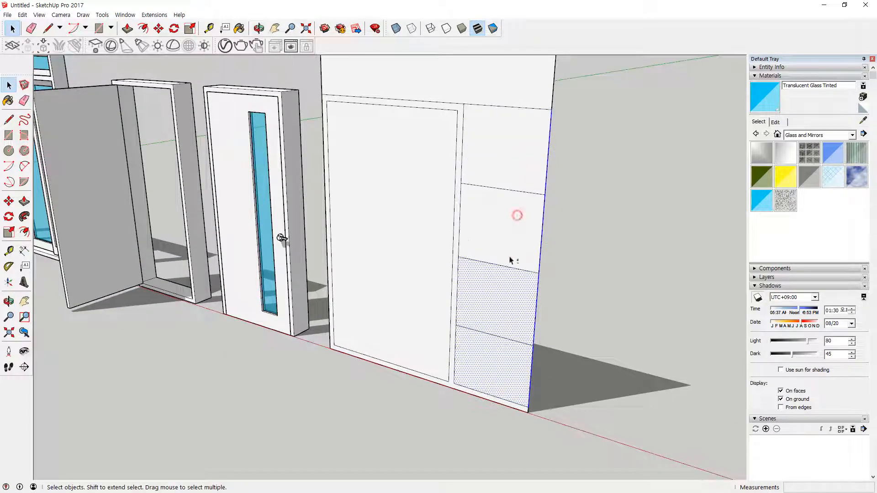
left_click(505, 294, "shift")
left_click(497, 370, "shift")
scroll(526, 397, "up", 3)
key("m")
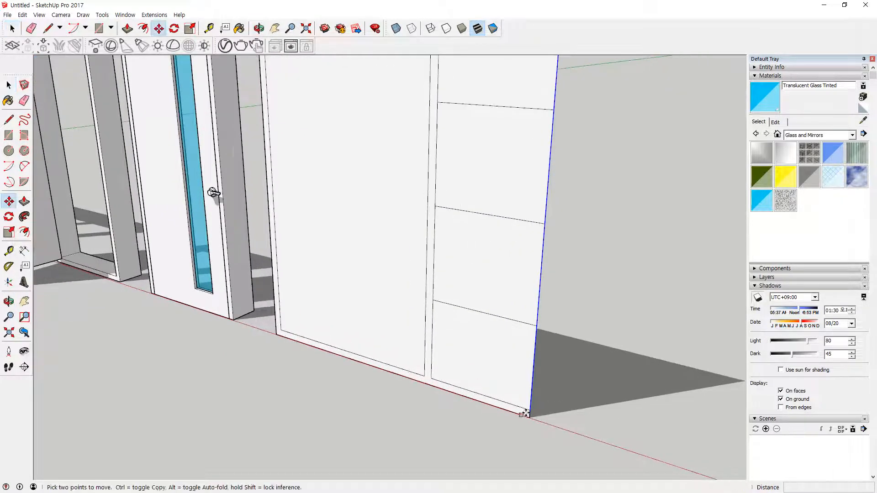
left_click(530, 405)
key("ctrl")
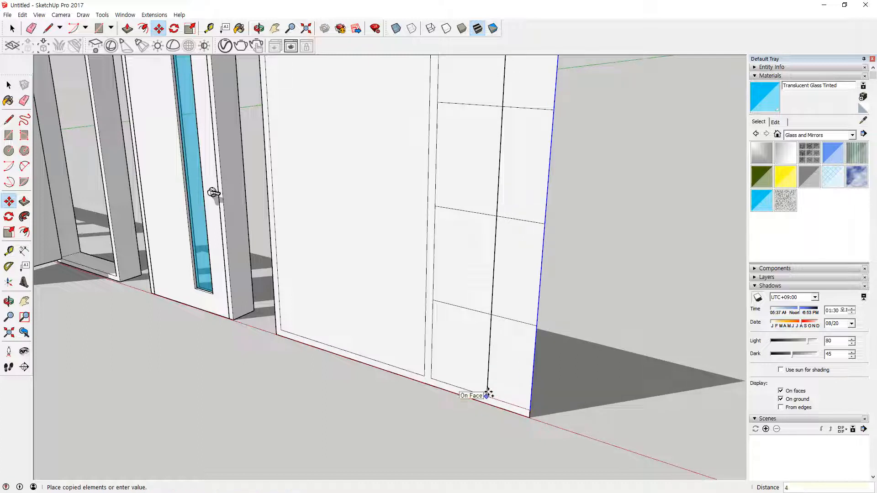
type("45")
key("Return")
Erase the stubs of the bottom line and lowest divider that cross the side panel's outer frame strip
scroll(516, 360, "up", 6)
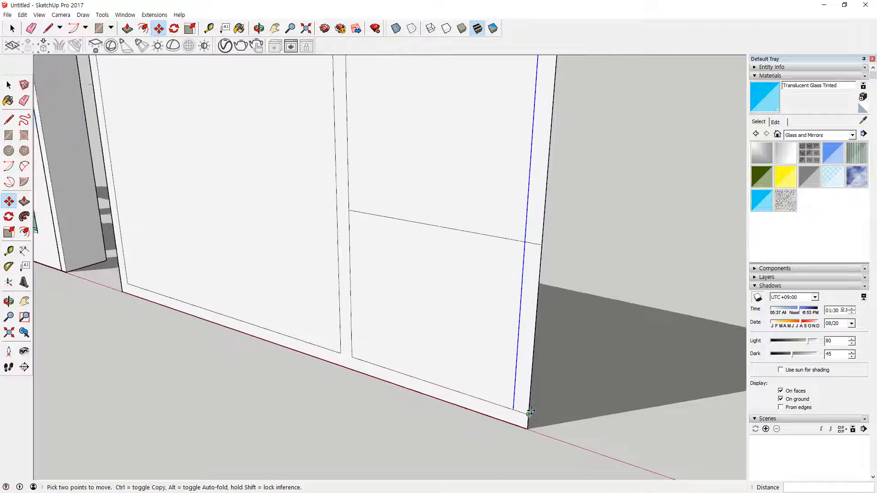
key("e")
left_click(525, 410)
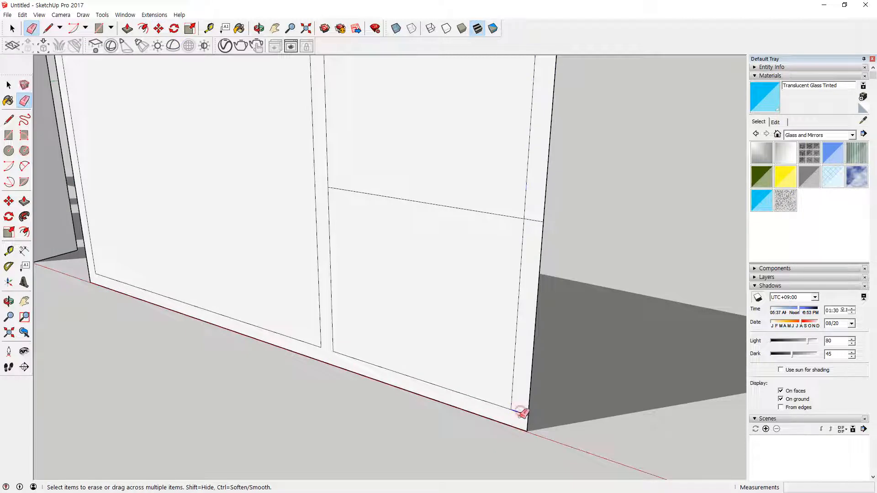
left_click(533, 220)
key("space")
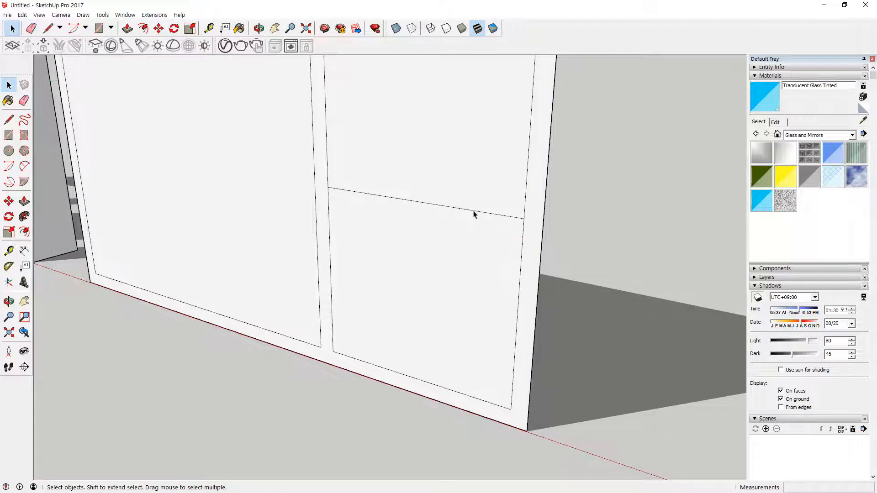
Copy the side panel's lowest horizontal divider line 45/2 mm upward and 45/2 mm downward
key("ctrl+2")
left_click_drag(474, 217, 470, 161)
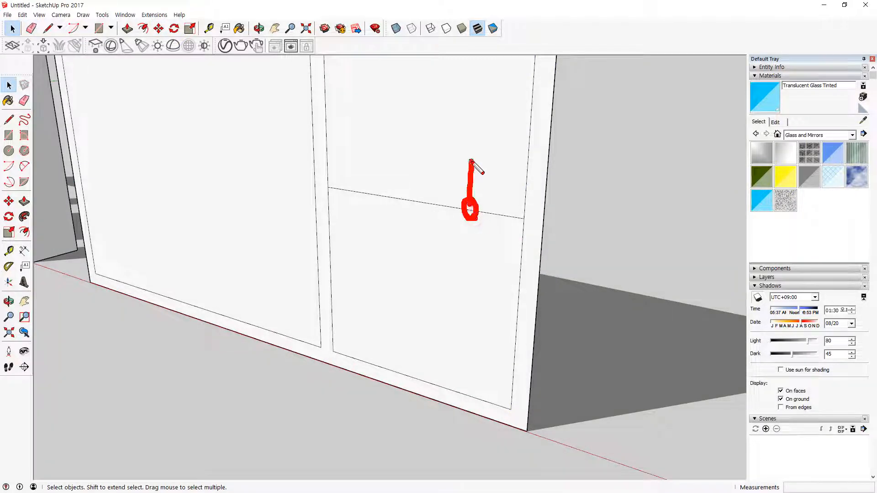
left_click_drag(471, 221, 475, 257)
key("Escape")
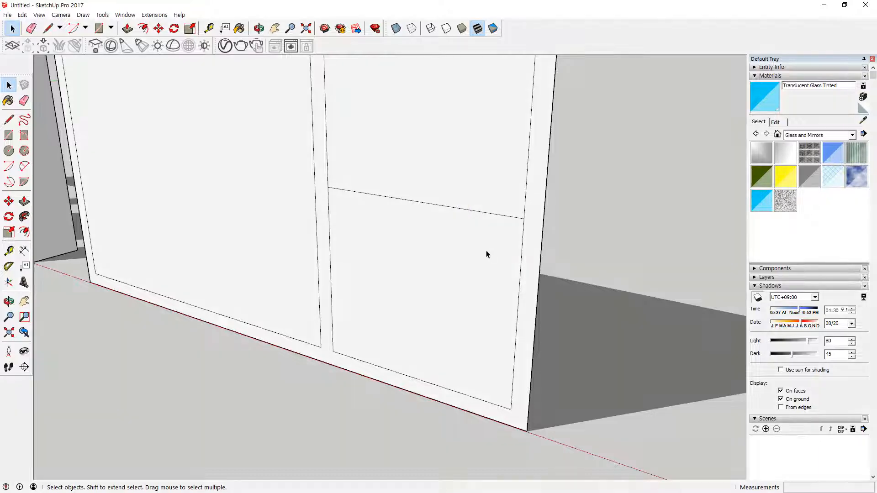
key("m")
left_click(467, 208)
key("ctrl")
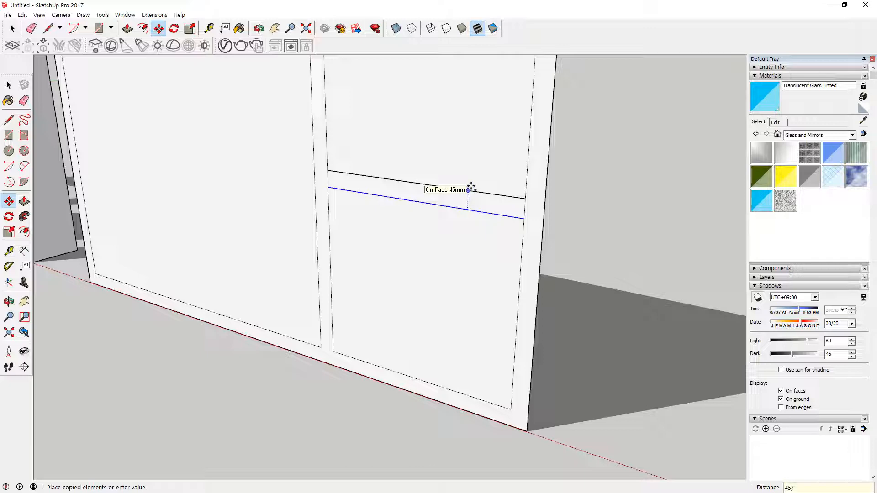
key("Return")
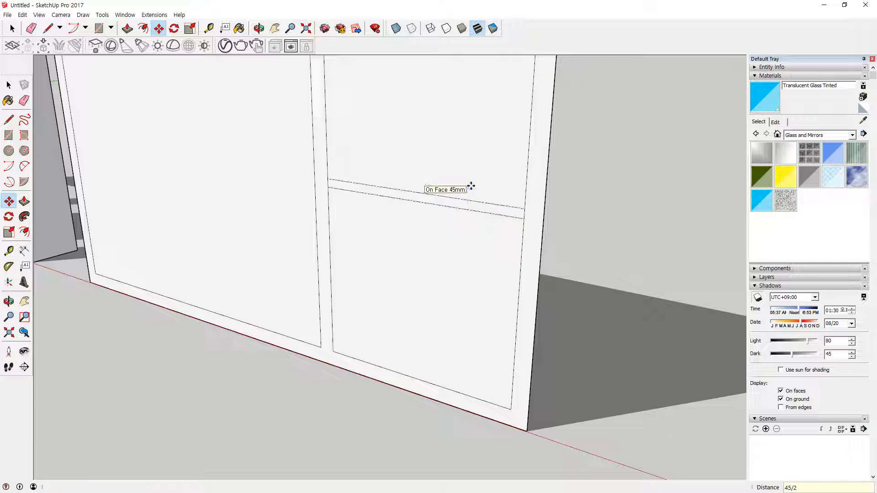
key("ctrl")
left_click(466, 210)
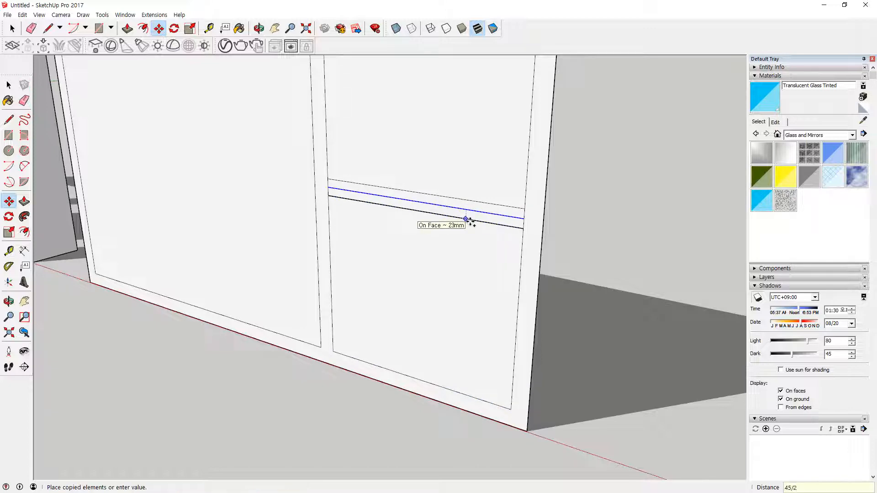
key("Return")
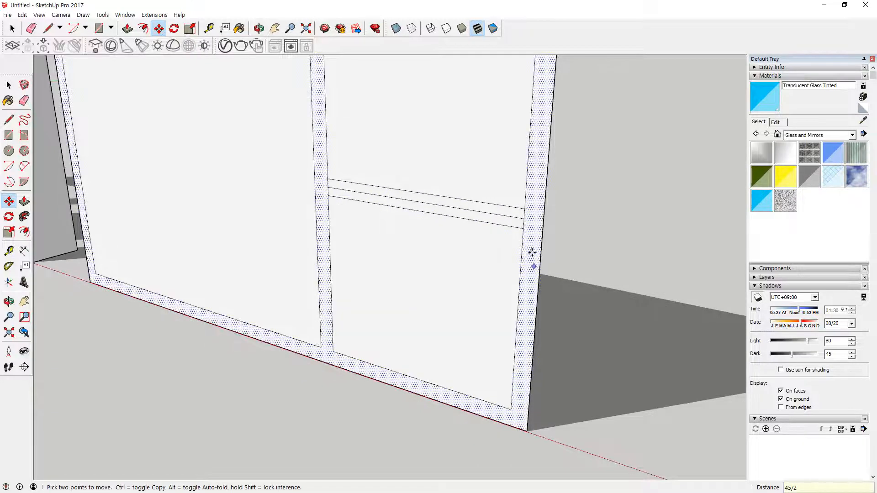
Erase the lowest divider's centre line and the short end segments so the crossbar merges with the frame
scroll(531, 219, "up", 2)
key("space")
key("e")
left_click_drag(519, 224, 524, 214)
Erase the stub of the middle horizontal divider that crosses the side panel's outer frame strip
scroll(377, 232, "down", 2)
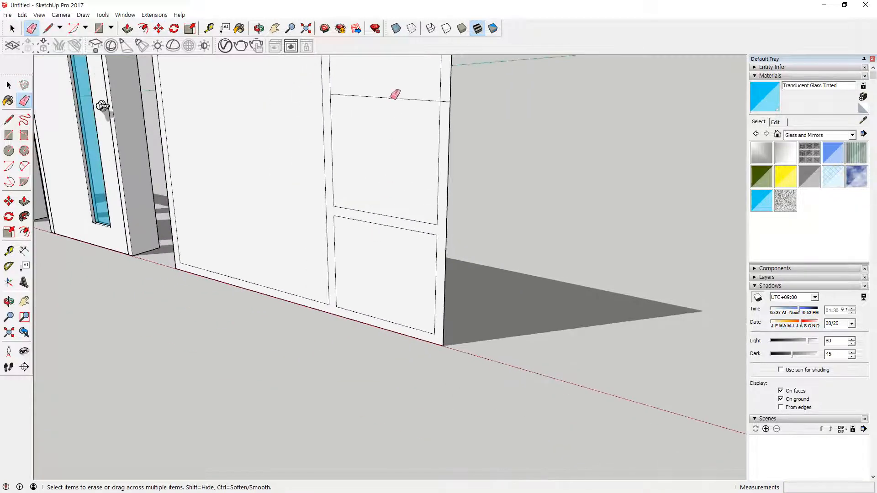
scroll(388, 79, "up", 1)
scroll(388, 78, "up", 1)
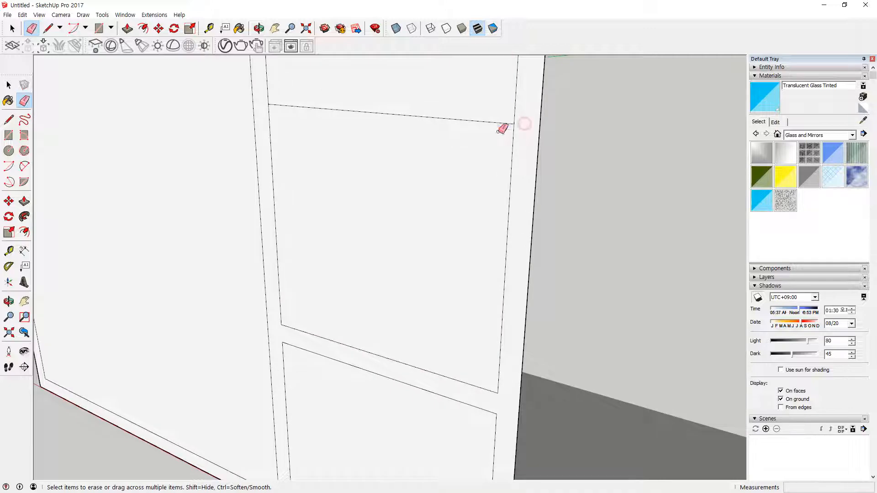
scroll(425, 107, "up", 1)
Copy the side panel's middle divider 45/2 mm upward and that copy 45 mm downward, then erase the centre line and short end segments
mouse_move(425, 107)
middle_mouse_down()
mouse_move(415, 105)
mouse_move(411, 172)
middle_mouse_up()
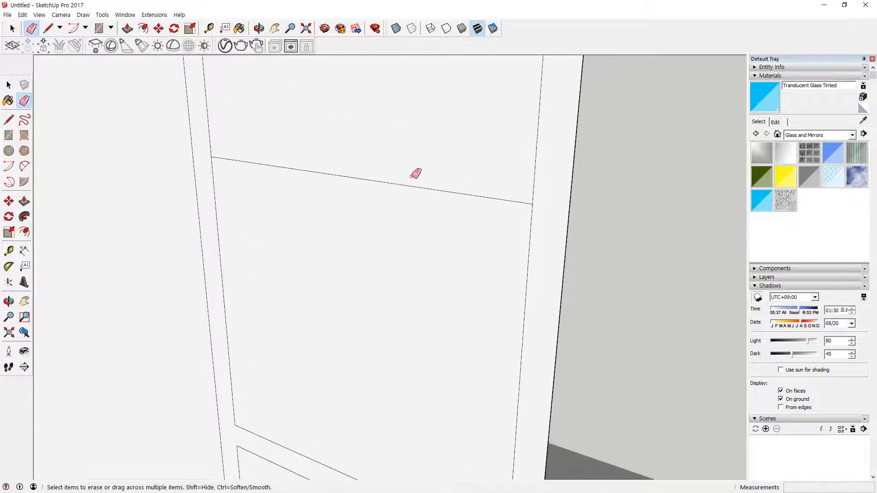
key("m")
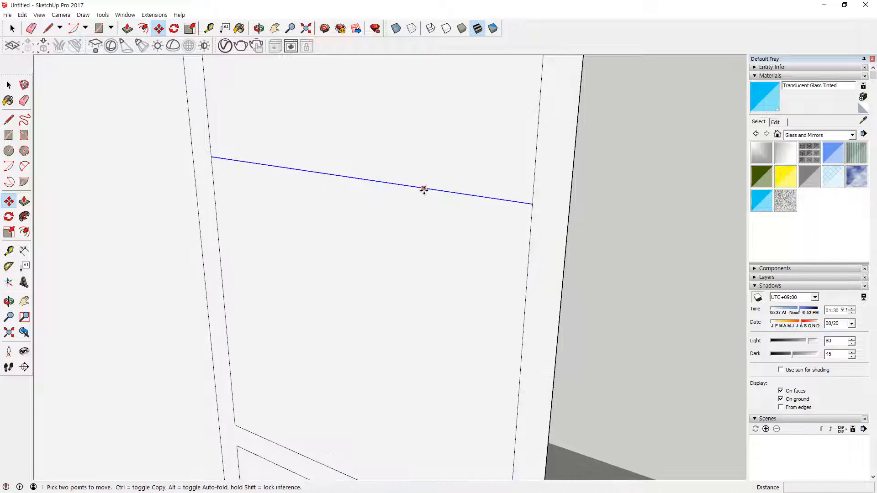
left_click(424, 188)
key("ctrl")
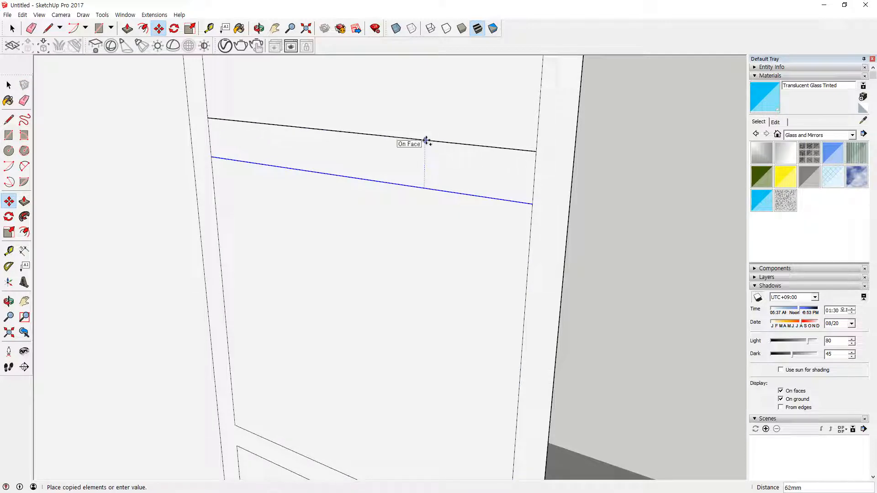
key("Return")
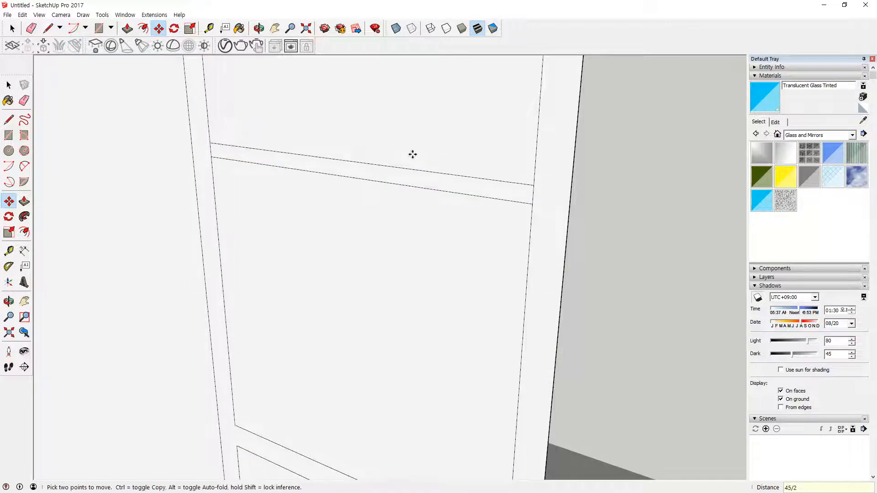
left_click(407, 169)
key("ctrl")
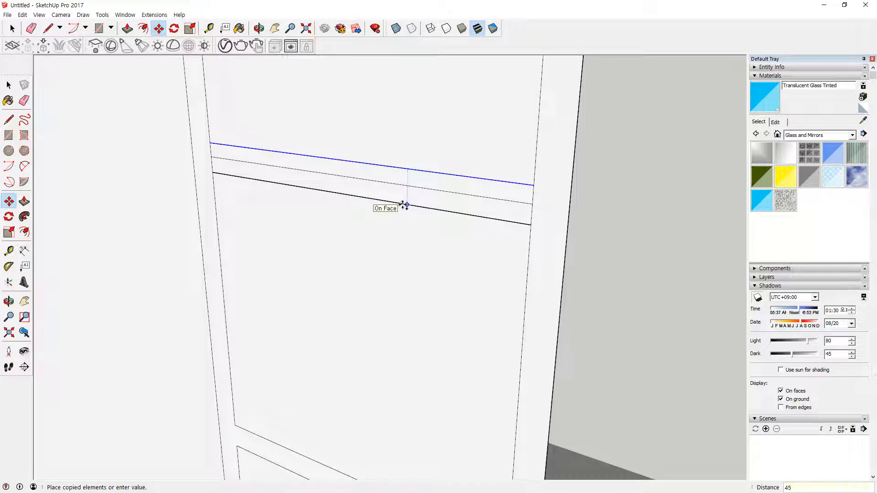
left_click(404, 205)
key("e")
left_click(532, 203)
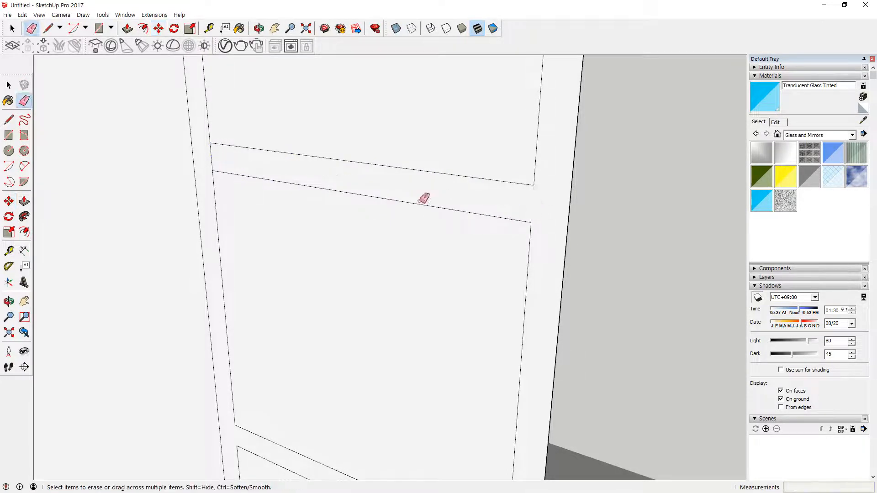
Copy the side panel's uppermost divider 45/2 mm upward and that copy 45 mm downward, then erase the stub, centre line and end segments
mouse_move(237, 155)
middle_mouse_down()
mouse_move(288, 137)
mouse_move(285, 186)
mouse_move(307, 180)
mouse_move(322, 297)
mouse_move(386, 297)
middle_mouse_up()
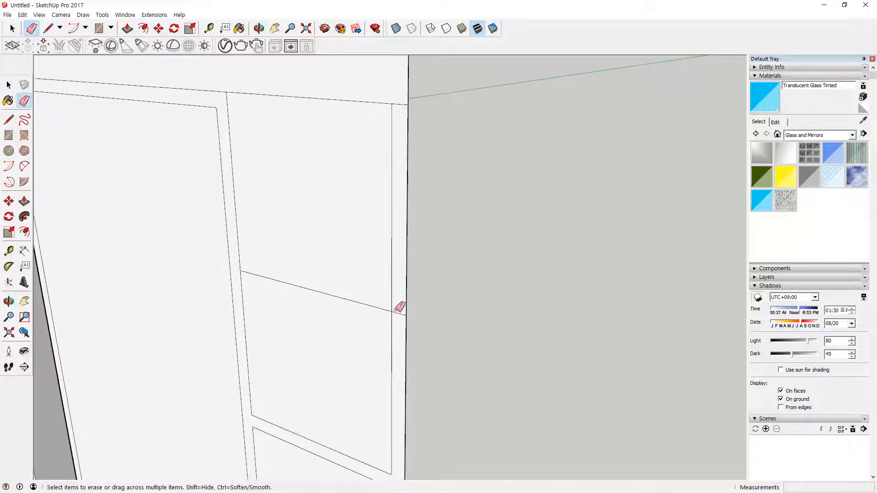
key("space")
scroll(350, 307, "up", 2)
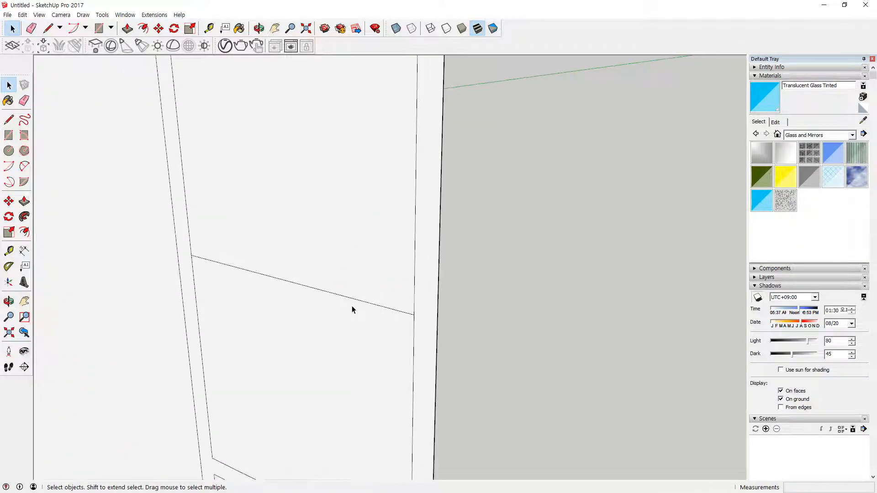
key("m")
left_click(354, 298, "ctrl")
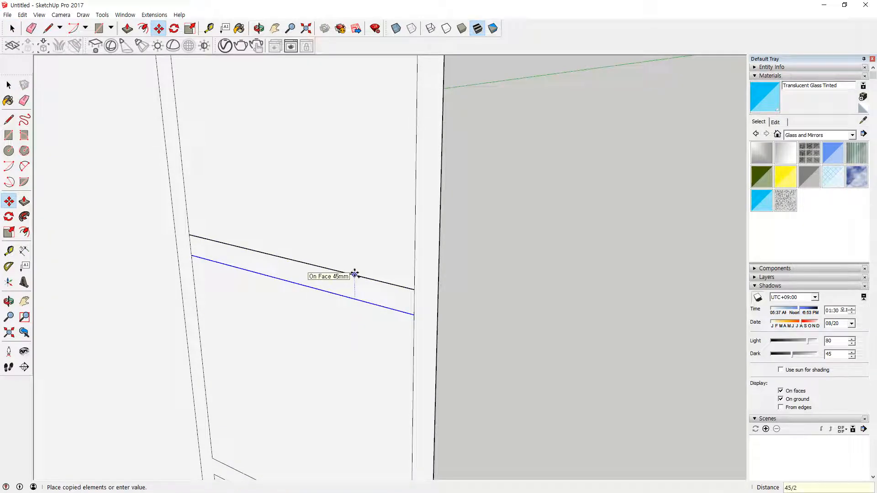
key("Return")
left_click(356, 287, "ctrl")
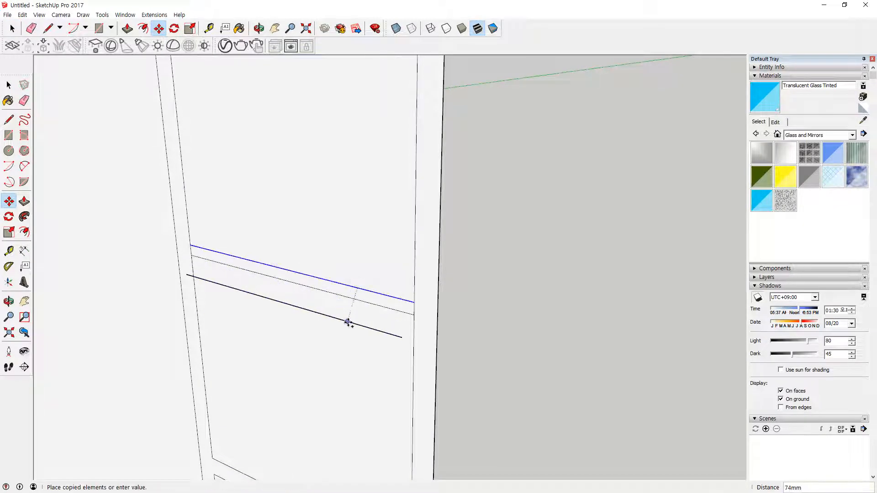
type("45")
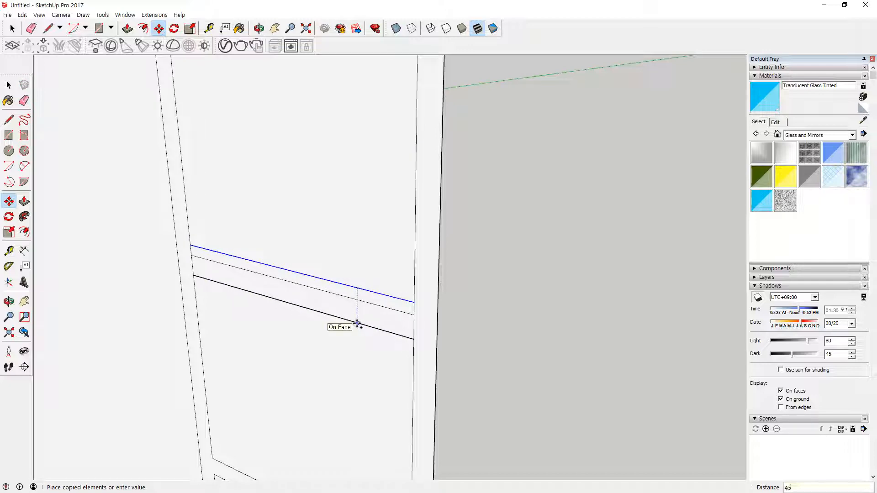
key("Return")
key("e")
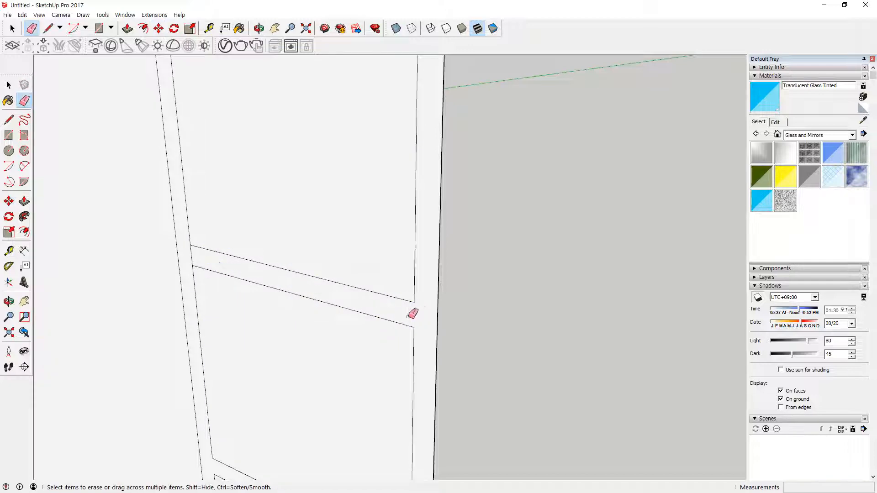
scroll(299, 206, "down", 2)
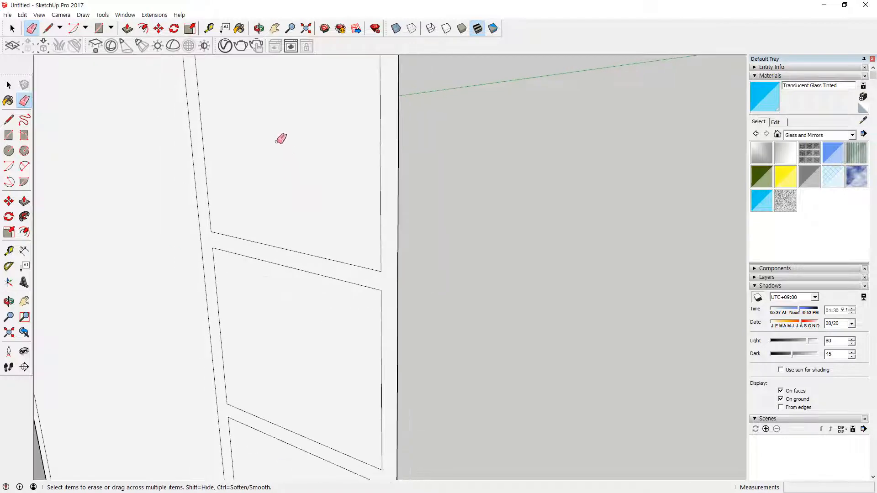
Draw the side panel's top frame line from the door opening's upper corner to the outer strip, and erase the leftover stubs around it
scroll(260, 273, "up", 3)
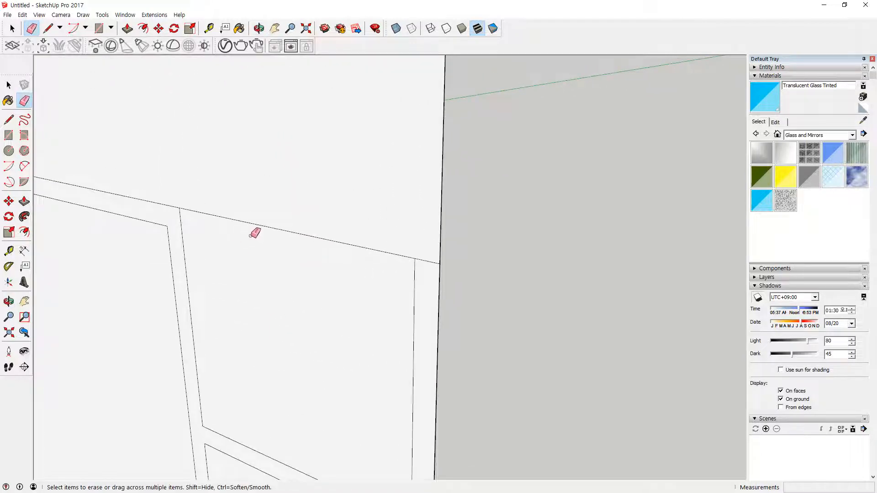
key("l")
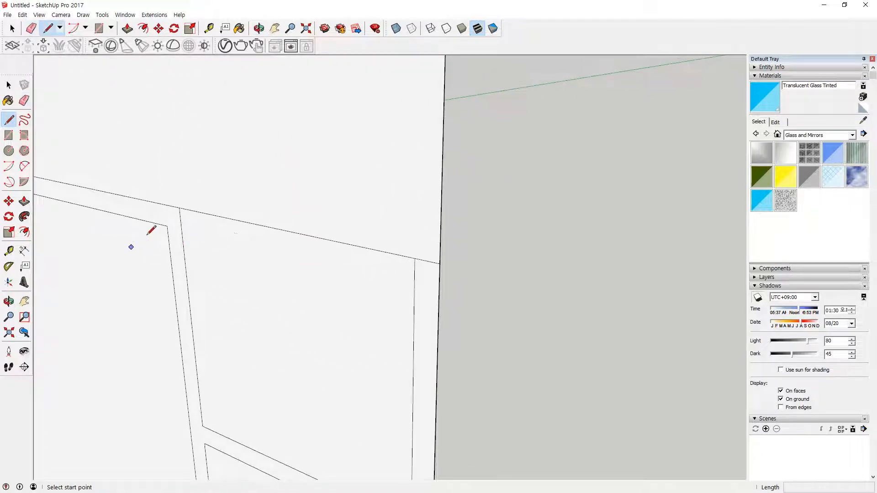
left_click(167, 226)
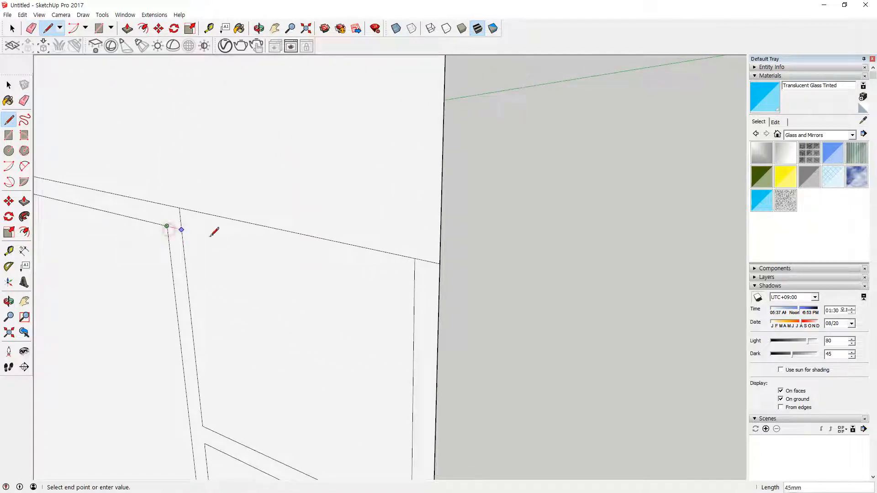
left_click(415, 281)
key("e")
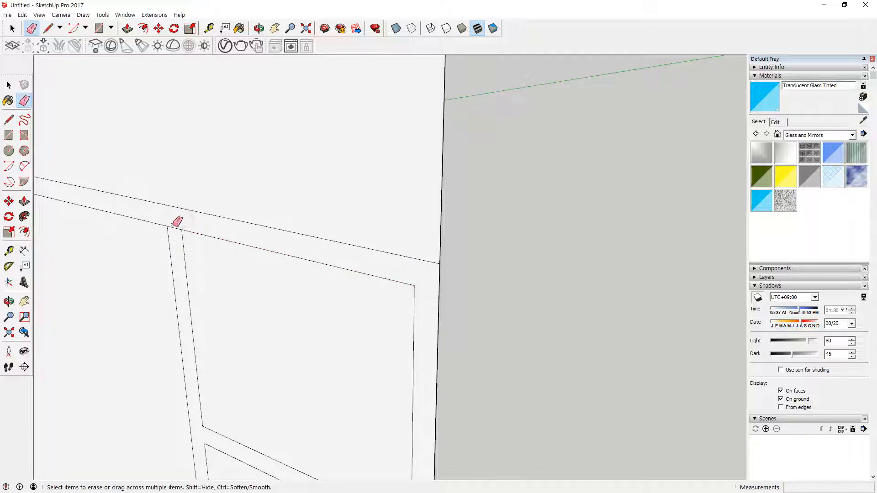
scroll(220, 201, "down", 3)
mouse_move(221, 163)
middle_mouse_down()
mouse_move(420, 231)
mouse_move(461, 180)
middle_mouse_up()
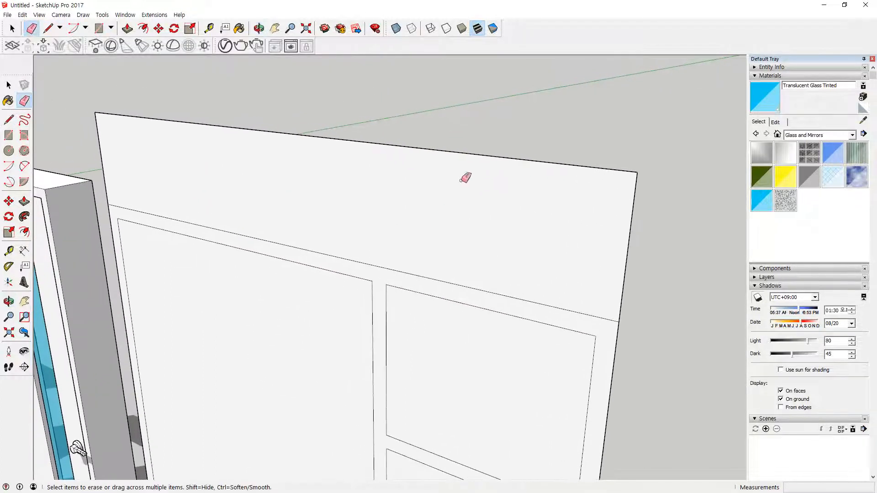
key("space")
left_click(506, 205)
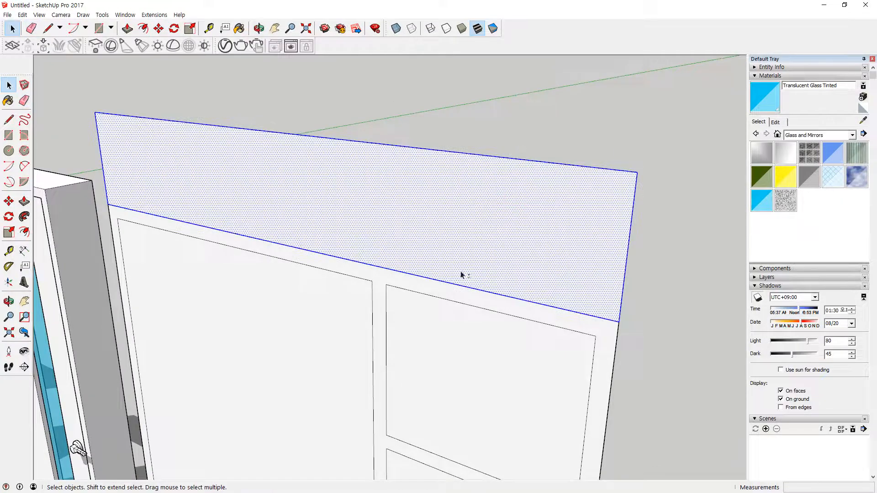
key("f")
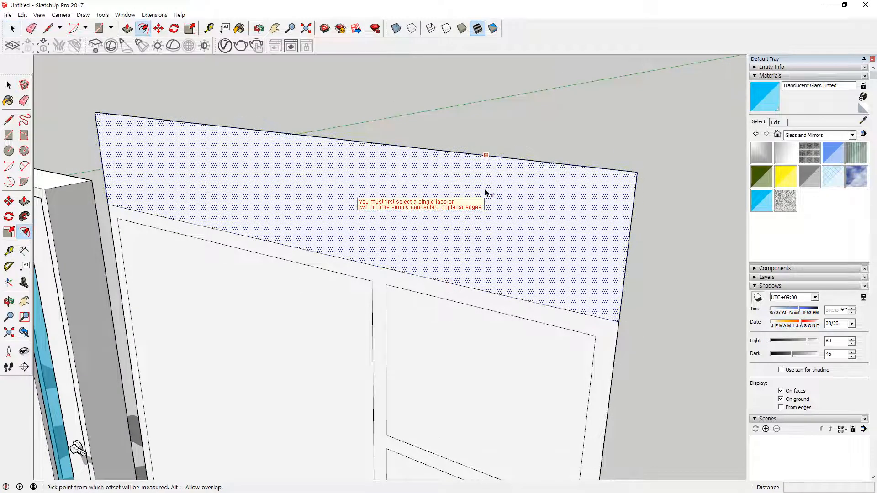
left_click(486, 155)
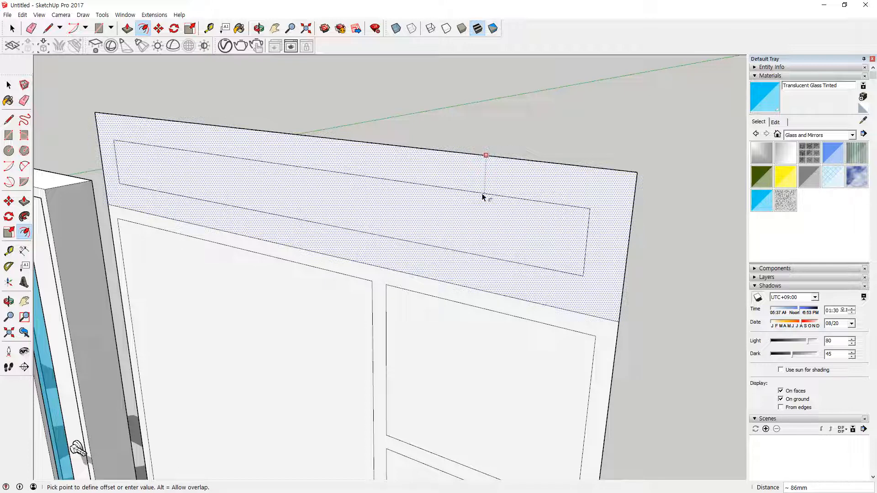
key("space")
left_click(662, 185)
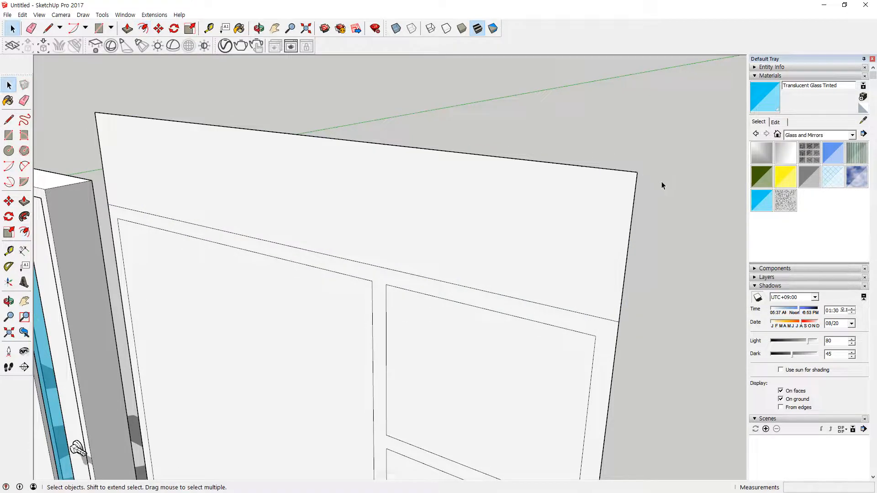
Offset the top band's upper and side edges 45 mm inward, leaving out its lower edge, and erase the short end segments
left_click(476, 206)
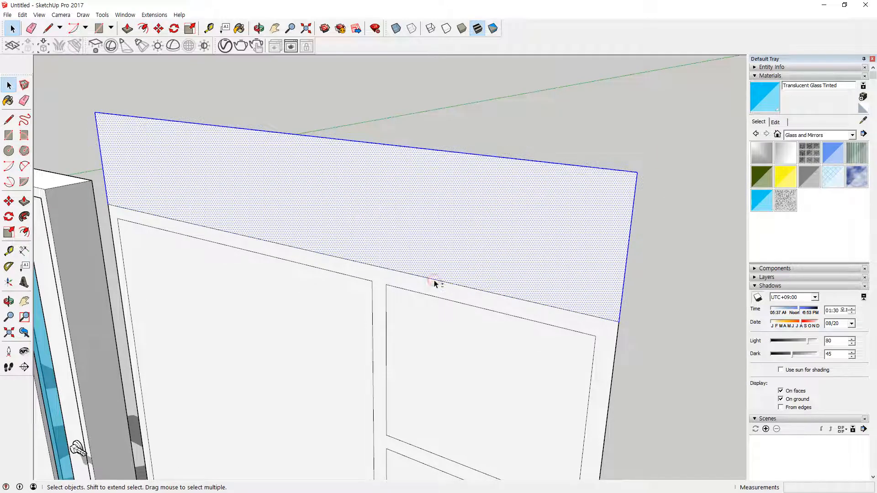
left_click(438, 254, "shift")
key("f")
left_click(458, 153)
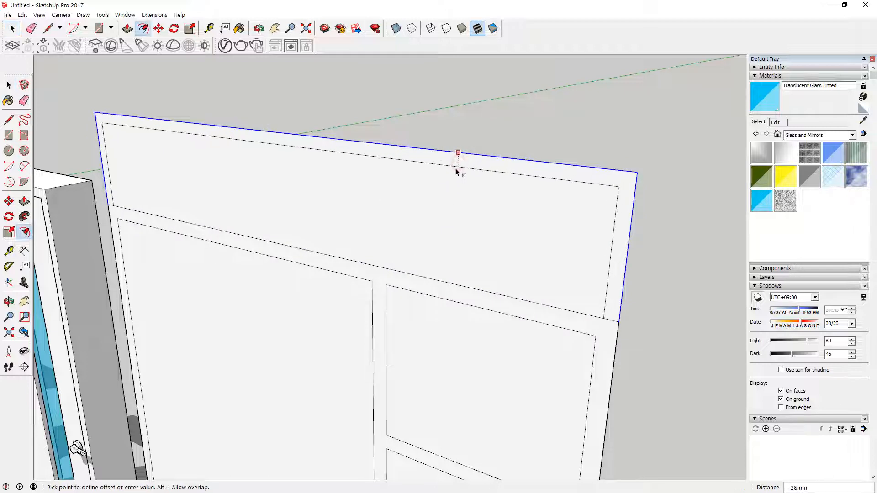
key("Return")
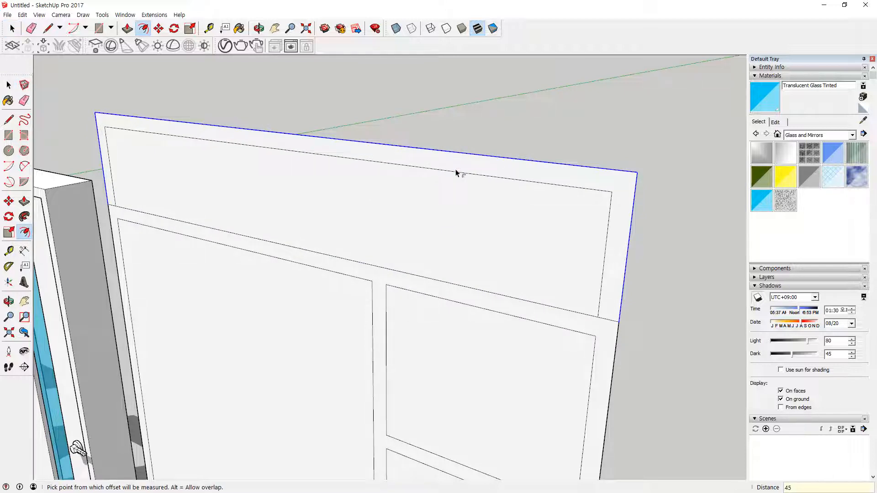
key("e")
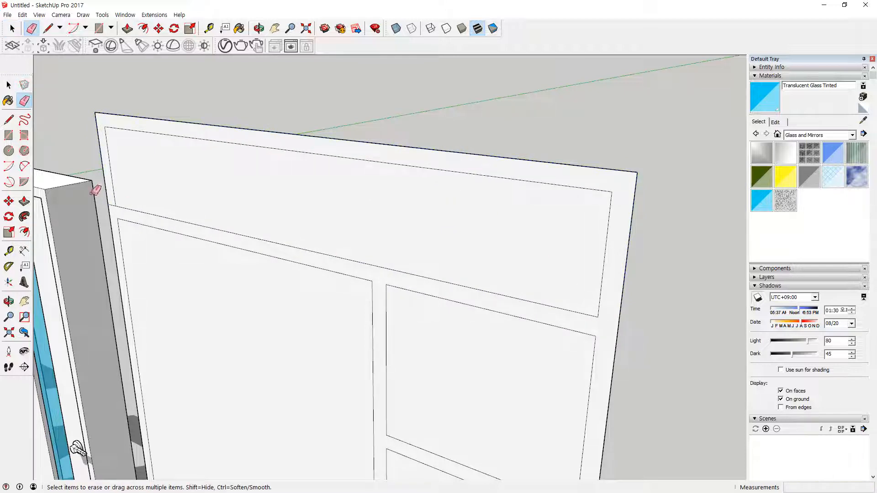
Delete the faces inside the top band, the door opening and the four side panel sections, leaving only the frame
key("space")
left_click(292, 212)
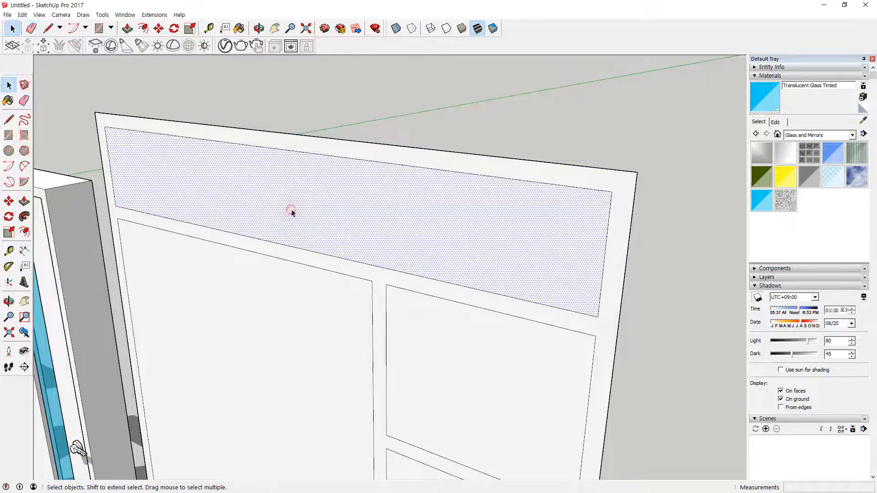
scroll(284, 355, "down", 5)
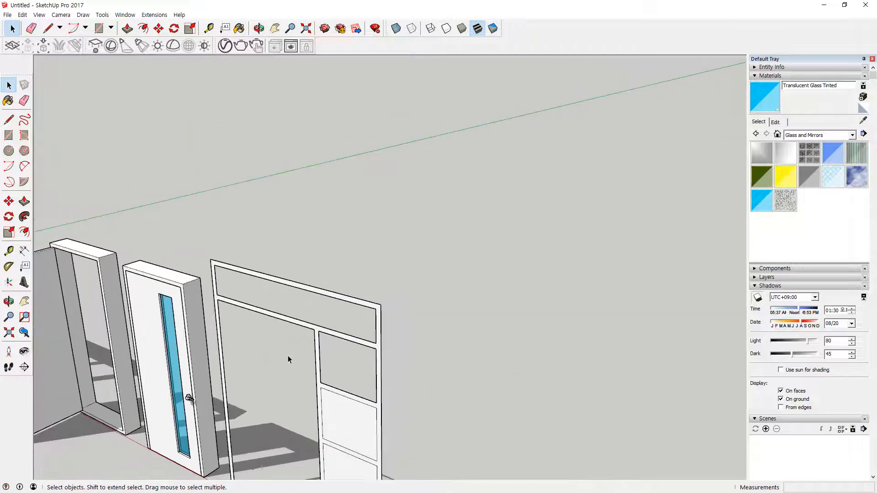
middle_click_drag(287, 355, 379, 322)
left_click(375, 329)
left_click(362, 401)
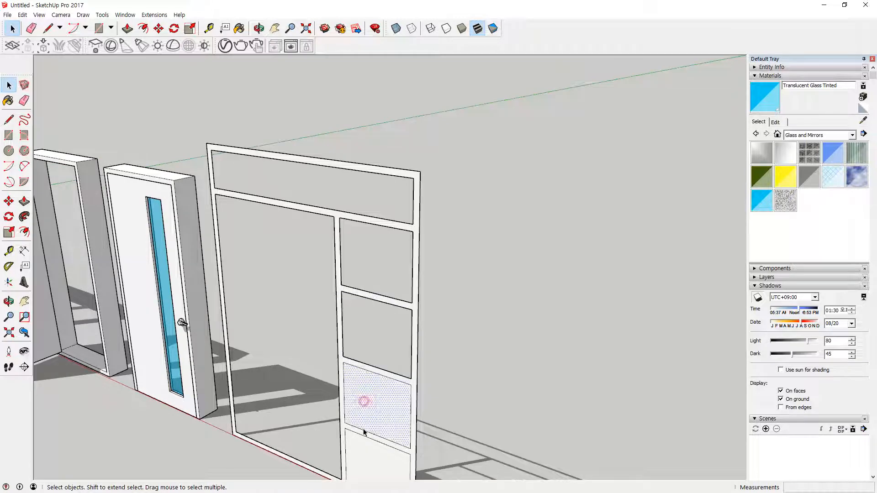
left_click(361, 444)
left_click(294, 429)
scroll(294, 429, "down", 2)
middle_click_drag(294, 430, 304, 422)
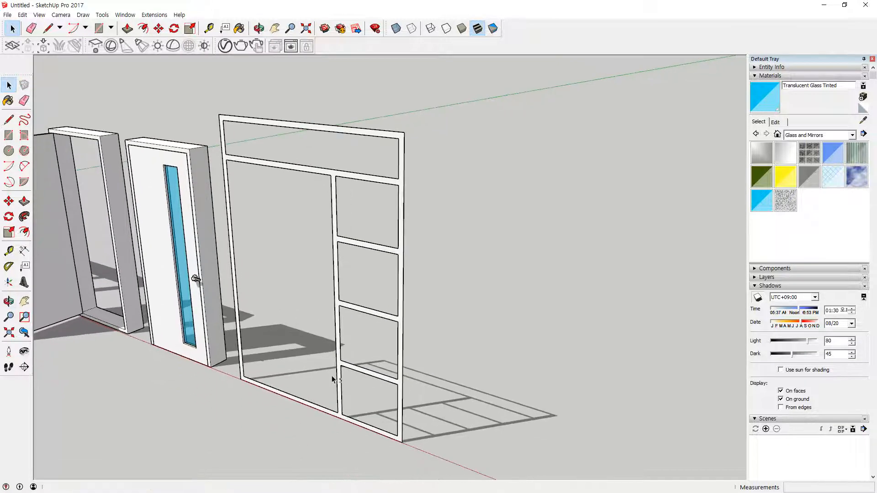
Draw 45 mm vertical lines across the bottom rail at both lower corners of the door opening
scroll(305, 422, "up", 6)
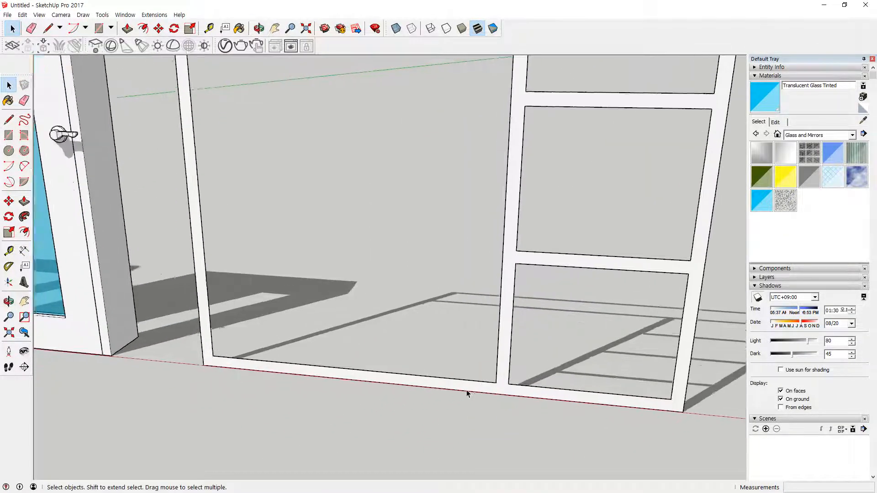
key("l")
left_click(507, 380)
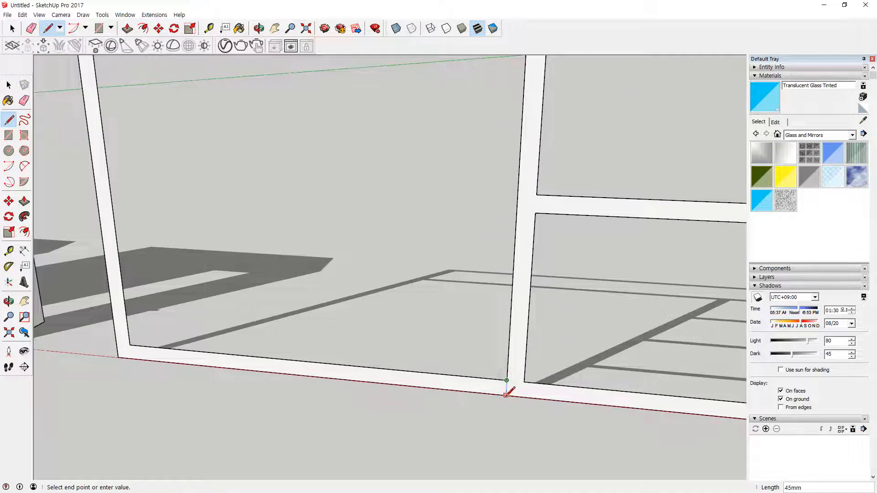
left_click(505, 395)
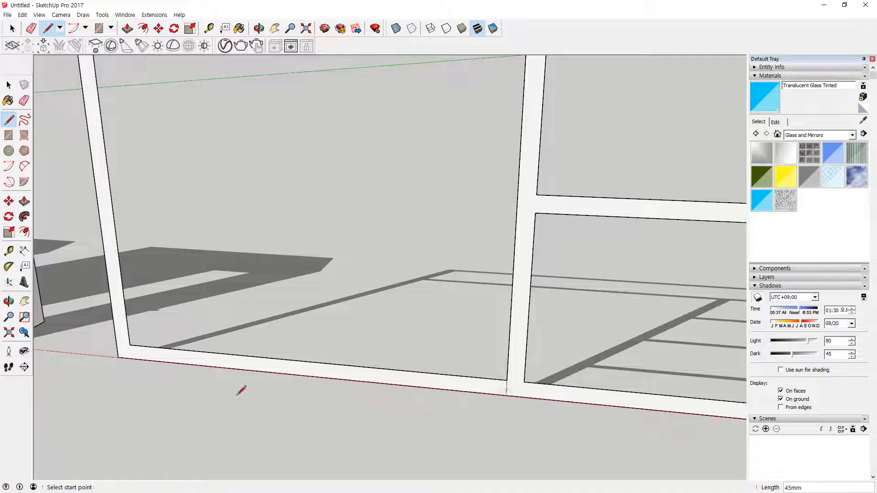
left_click(130, 345)
left_click(130, 357)
Erase the bottom rail between the door opening's two jambs
key("e")
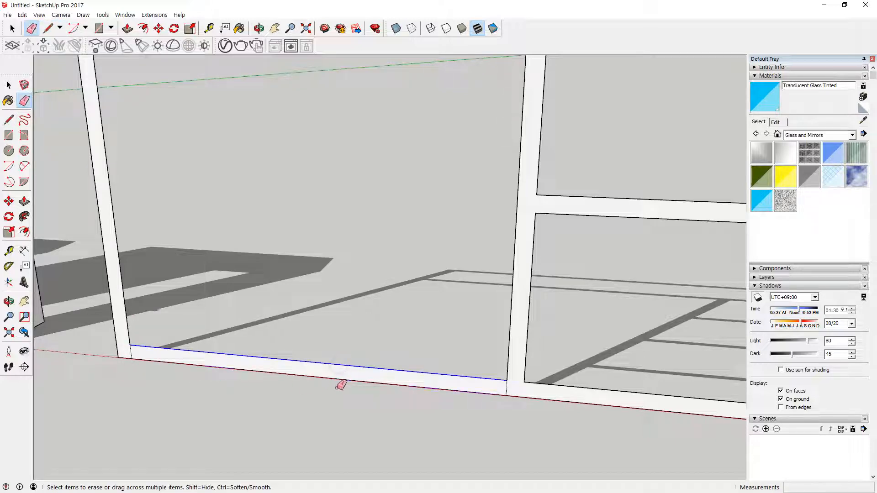
scroll(341, 385, "down", 5)
middle_click_drag(372, 385, 457, 383)
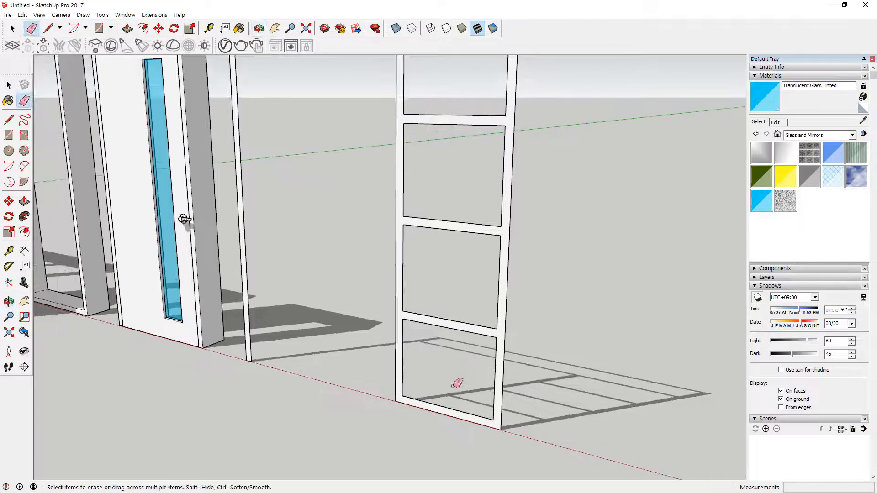
Extrude the door frame's front face 200 mm backward with Push/Pull
key("p")
left_click(447, 410)
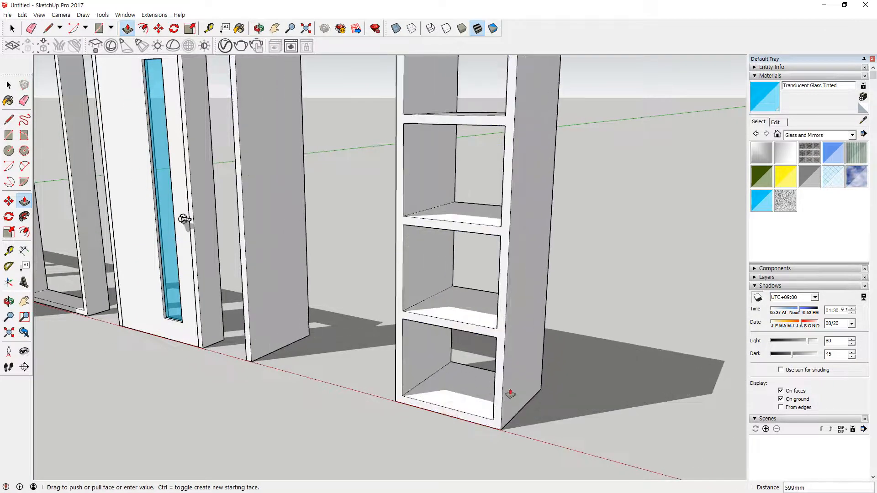
key("Return")
Select the whole extruded door frame and make it a group
key("space")
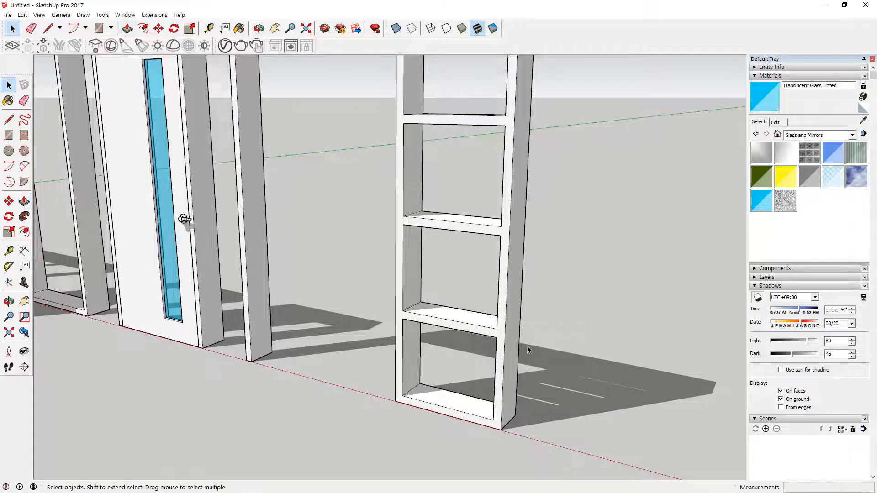
scroll(527, 346, "down", 3)
middle_click_drag(527, 346, 503, 331)
triple_click(502, 331)
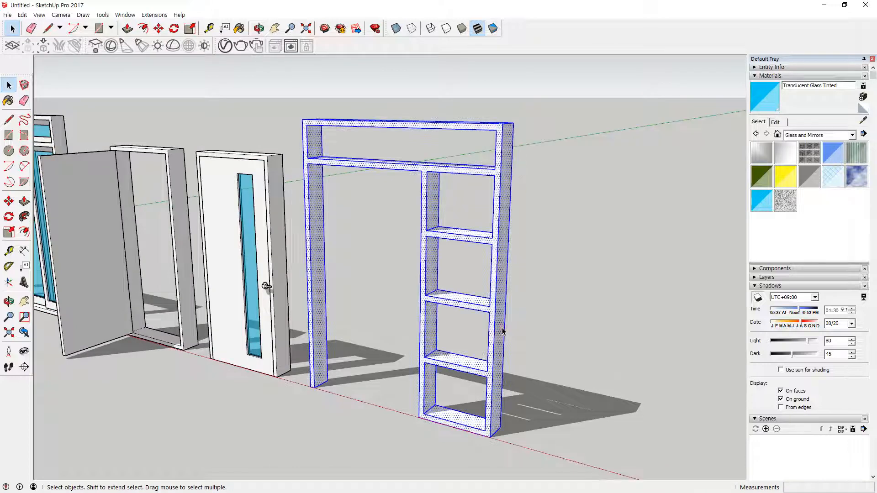
right_click(501, 327)
key("Escape")
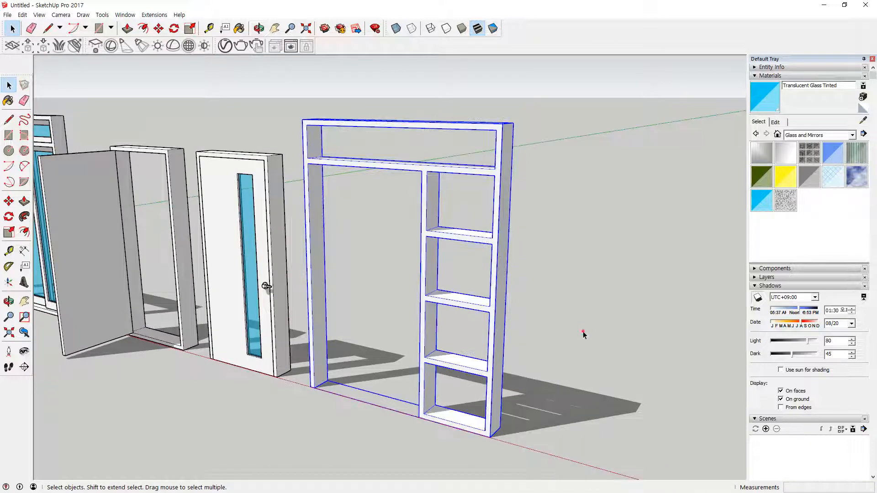
left_click(582, 333)
Open the door frame group for editing near the transom
key("r")
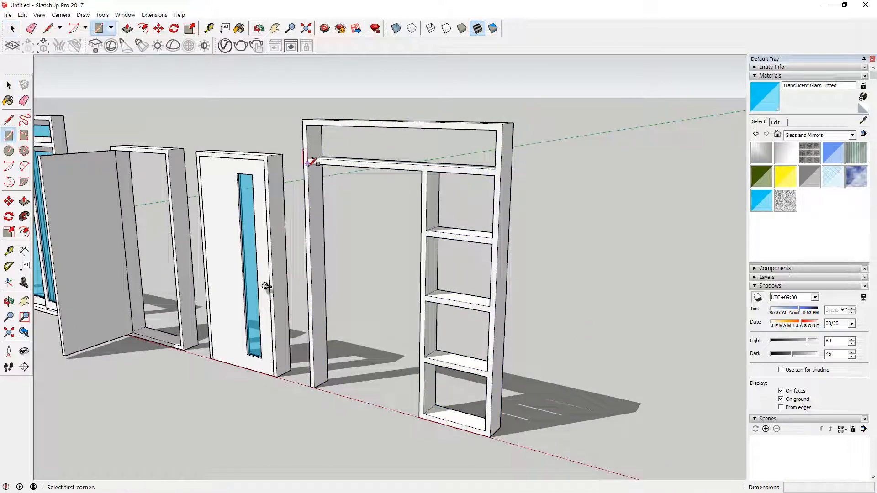
scroll(385, 133, "up", 5)
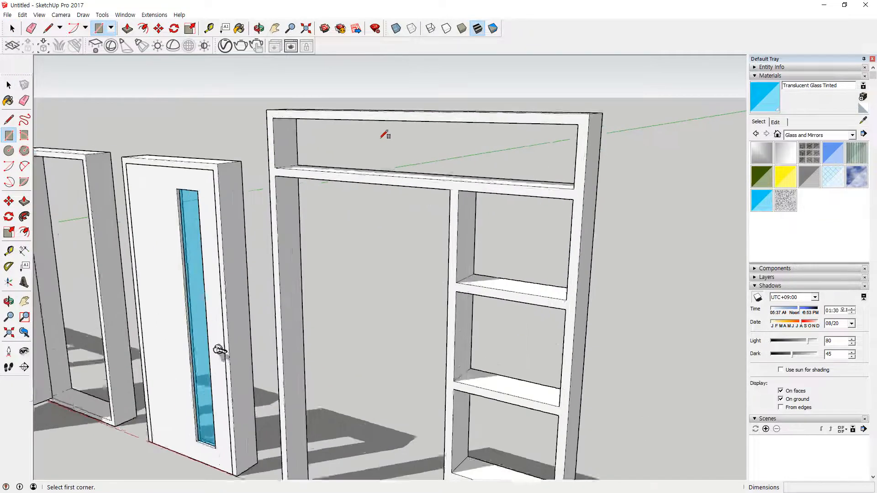
key("space")
left_click(459, 229)
double_click(460, 229)
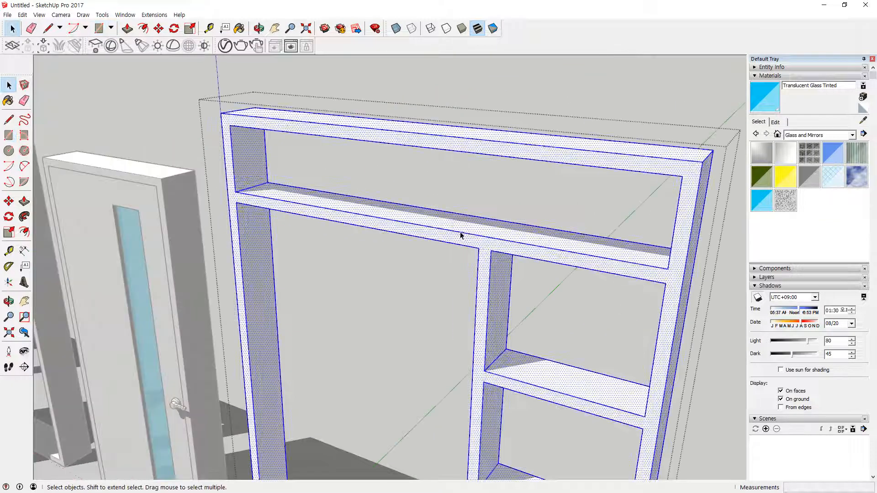
Draw a vertical centre line across the transom opening, from the midpoint of its lower front edge to the midpoint of its upper one
left_click(476, 231)
key("l")
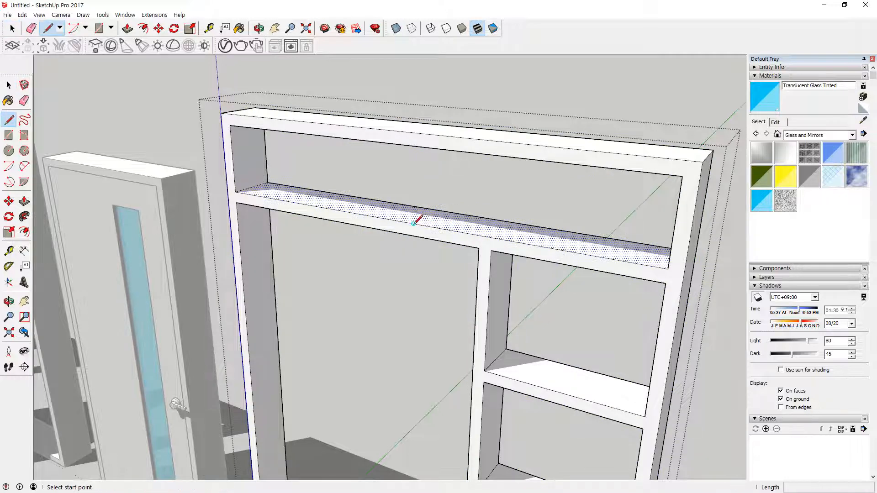
left_click(414, 224)
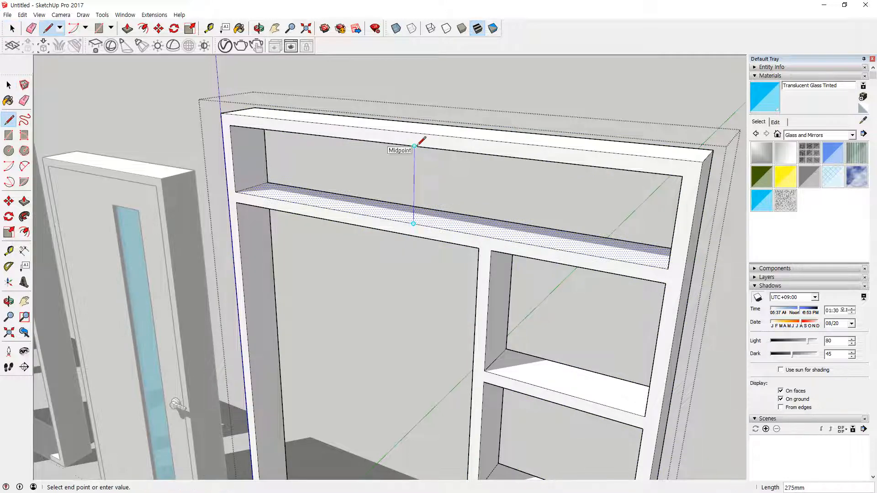
left_click(414, 146)
scroll(410, 169, "up", 2)
key("space")
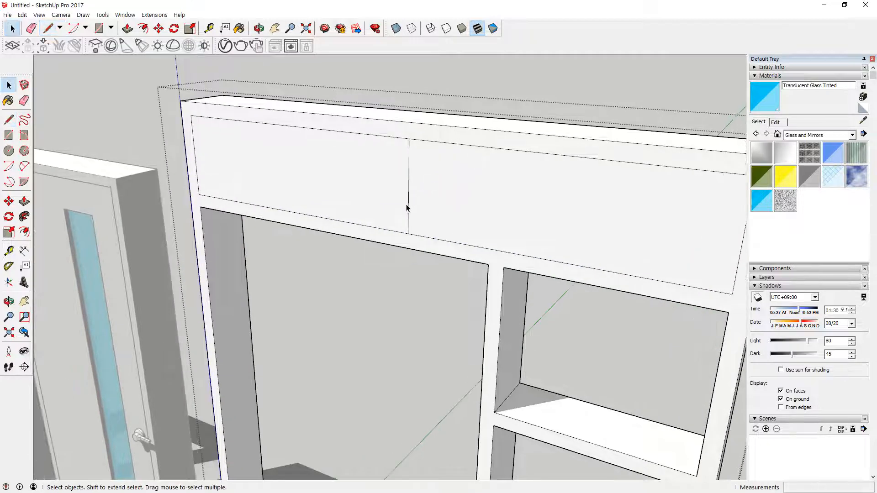
Copy the transom's centre line 45/2 mm to the left, and copy that new line 45 mm to the right
left_click(406, 212)
left_click(407, 219)
key("m")
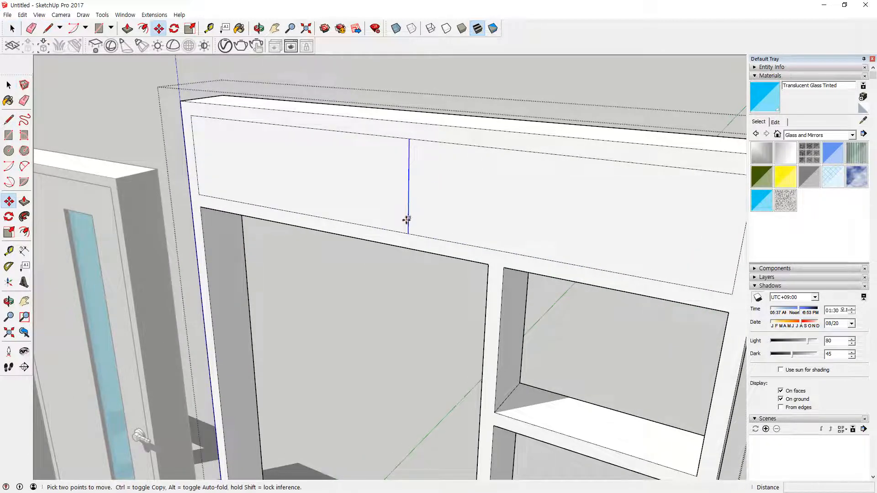
left_click(407, 219)
key("ctrl")
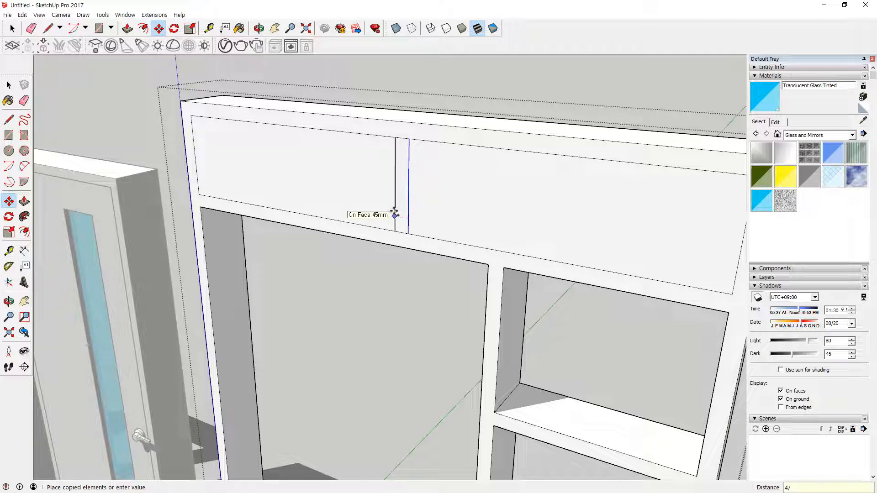
type("45/2")
key("Return")
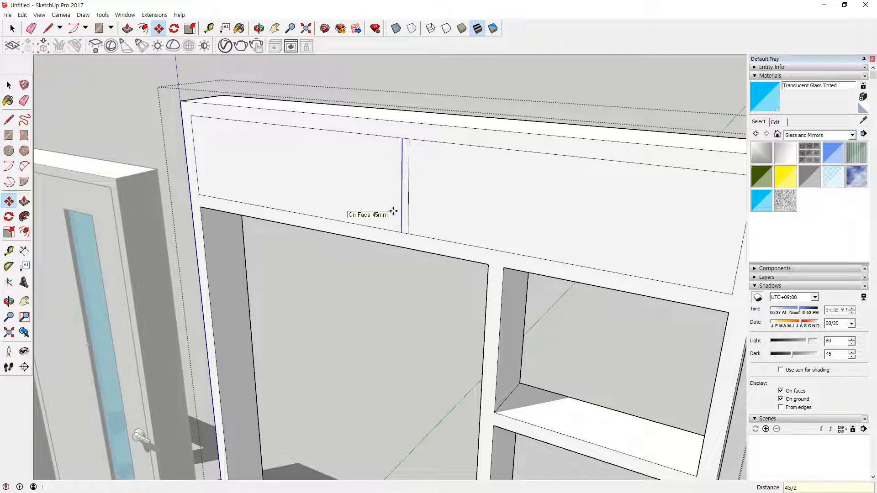
left_click(402, 210)
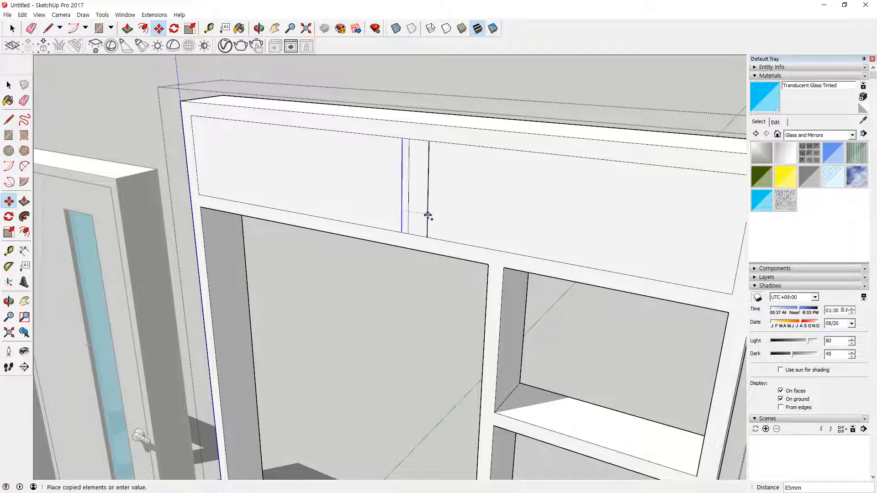
key("Return")
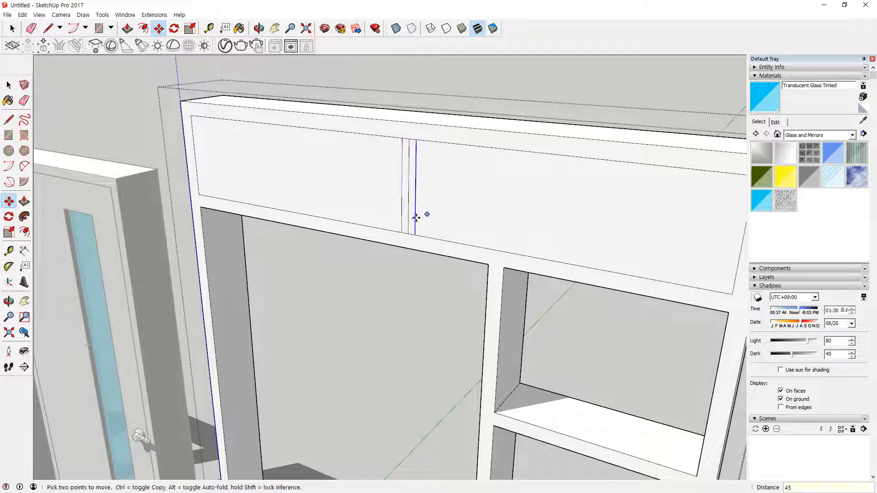
Erase the transom's original centre line between the two mullion lines
key("space")
scroll(421, 141, "up", 1)
key("e")
left_click(406, 141)
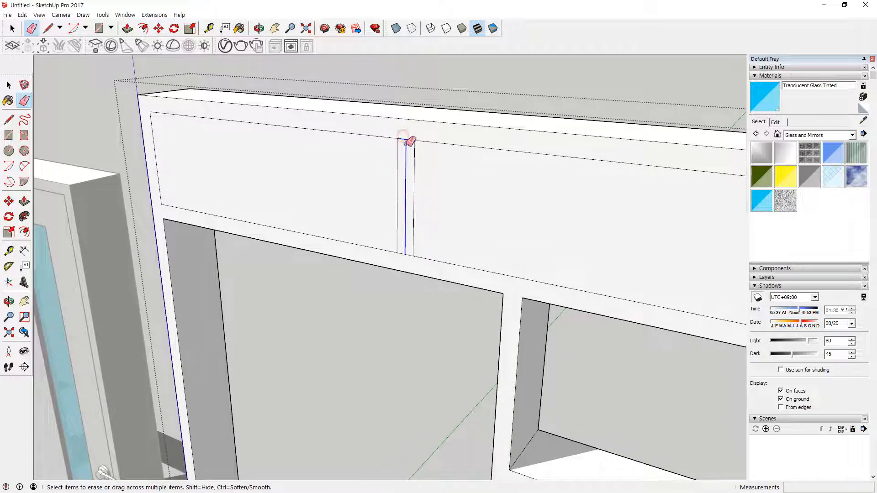
key("space")
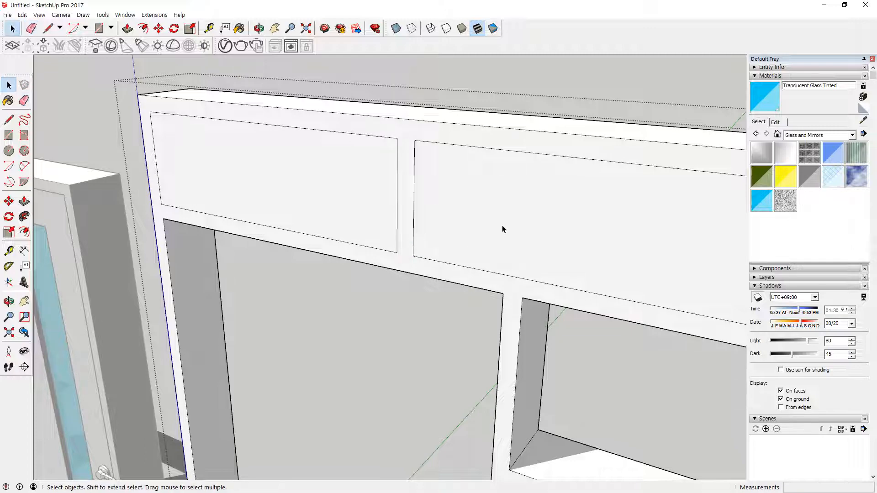
Delete the two faces filling the transom openings on either side of the mullion
left_click(502, 226)
key("Delete")
left_click(332, 193)
key("Delete")
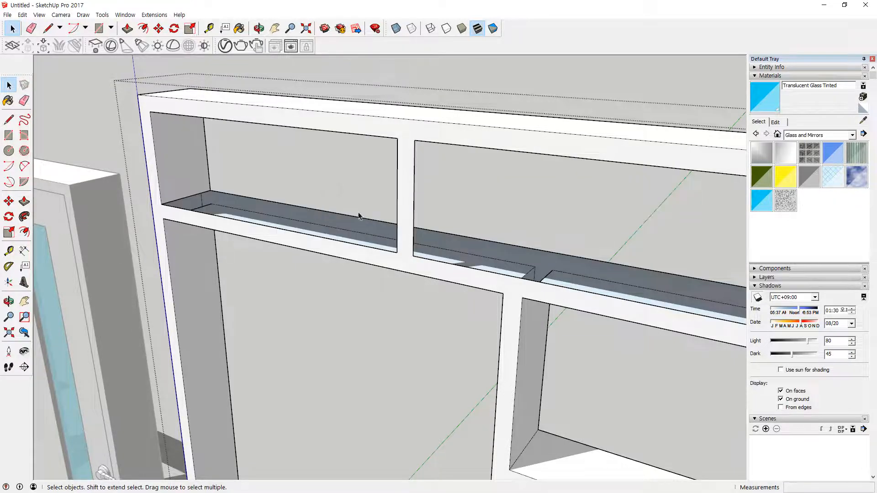
Undo the two transom face deletions, and redo them
middle_click_drag(358, 218, 436, 225)
key("ctrl+z")
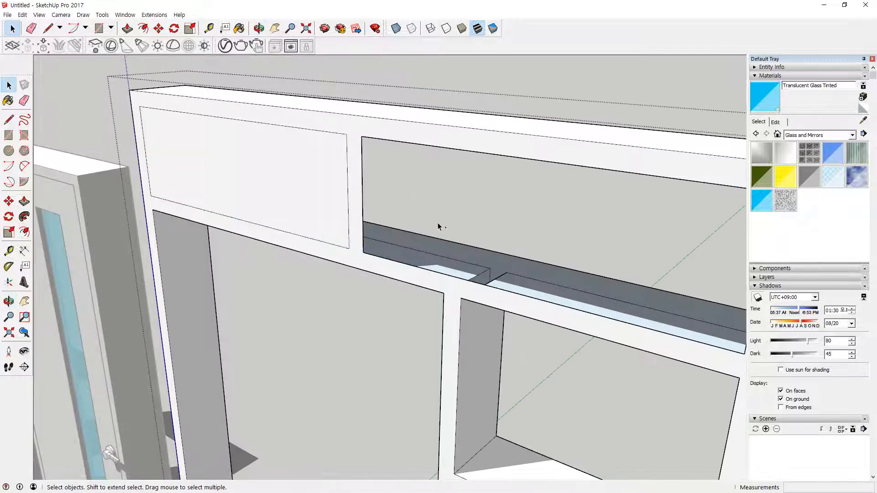
key("ctrl+z")
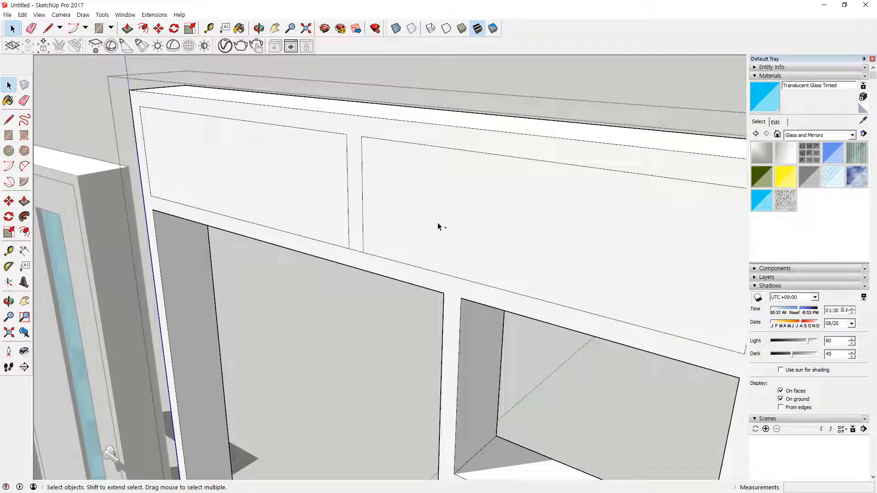
key("ctrl+y")
key("ctrl+y")
Erase the leftover centre line on the mullion face and extrude the mullion 200 mm to the frame's rear
middle_click_drag(303, 198, 333, 251)
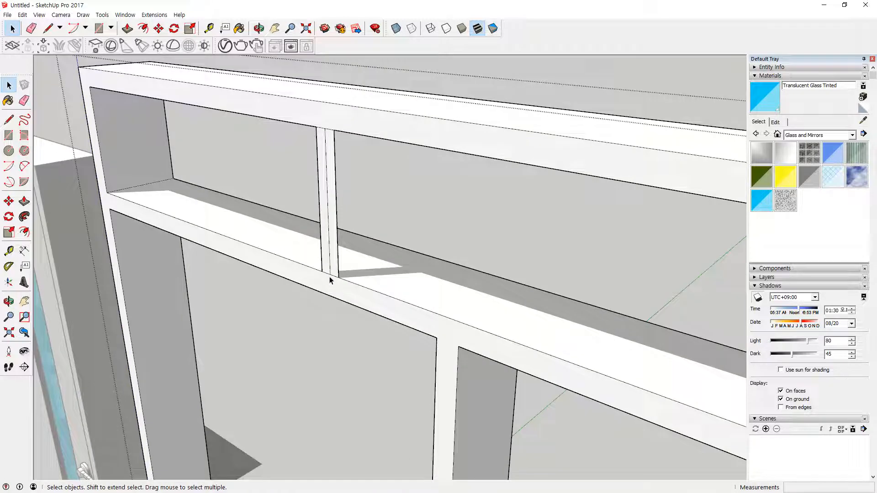
key("e")
left_click(336, 265)
key("p")
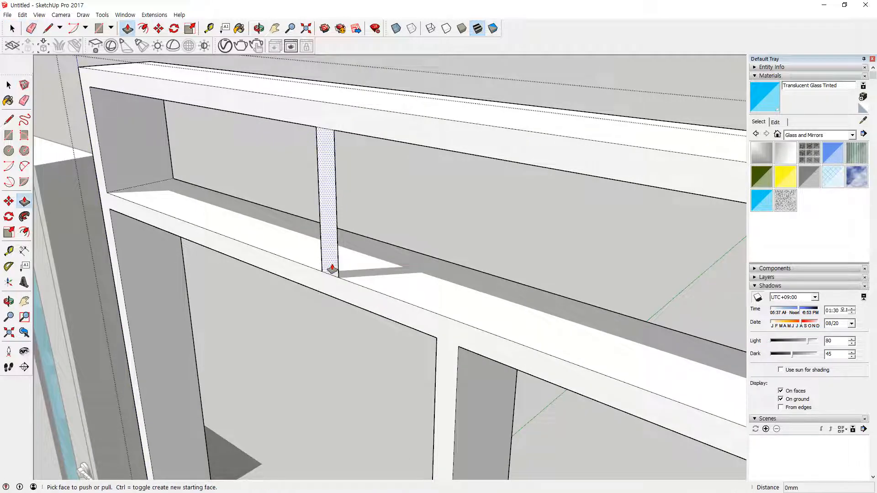
left_click_drag(330, 268, 487, 283)
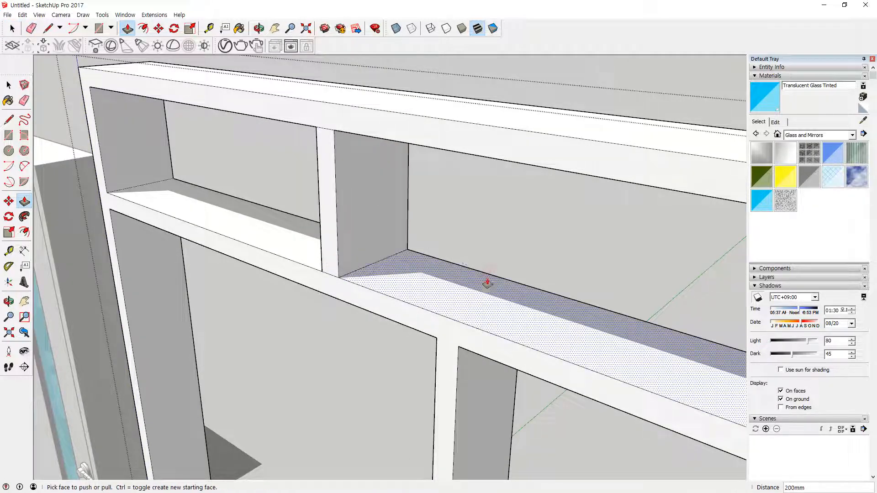
Erase the seam edges where the transom mullion meets the upper and lower rails, on the frame's front and back
key("e")
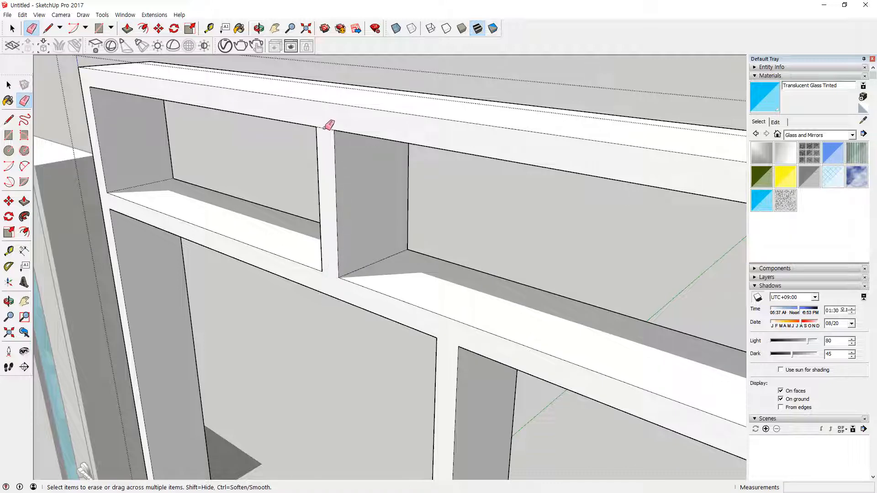
scroll(545, 198, "down", 1)
scroll(379, 131, "up", 2)
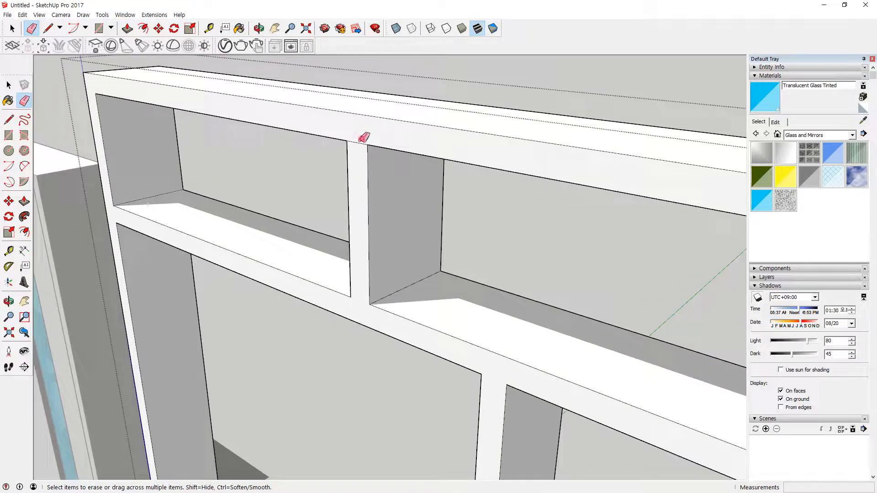
left_click(358, 142)
middle_click_drag(508, 198, 201, 214)
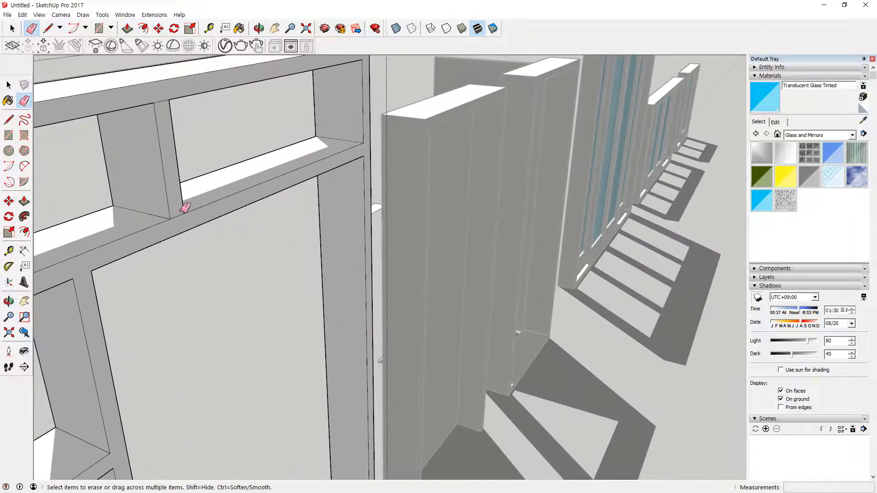
left_click(178, 216)
scroll(190, 163, "down", 5)
middle_click_drag(190, 166, 615, 186)
left_click(581, 110)
Draw a rectangle about 832 × 275 mm over the left transom opening and paint it with Translucent Glass Tinted
middle_click_drag(585, 125, 362, 128, "shift")
scroll(491, 146, "up", 2)
key("r")
left_click(333, 115)
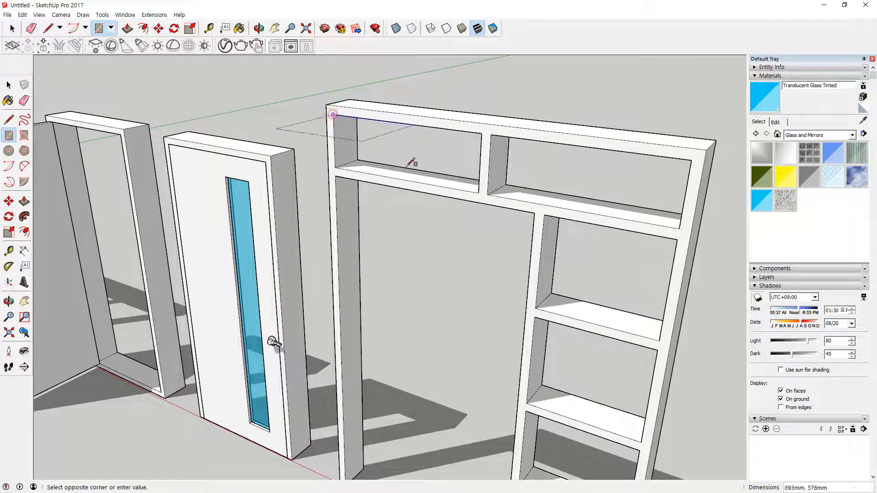
left_click(478, 191)
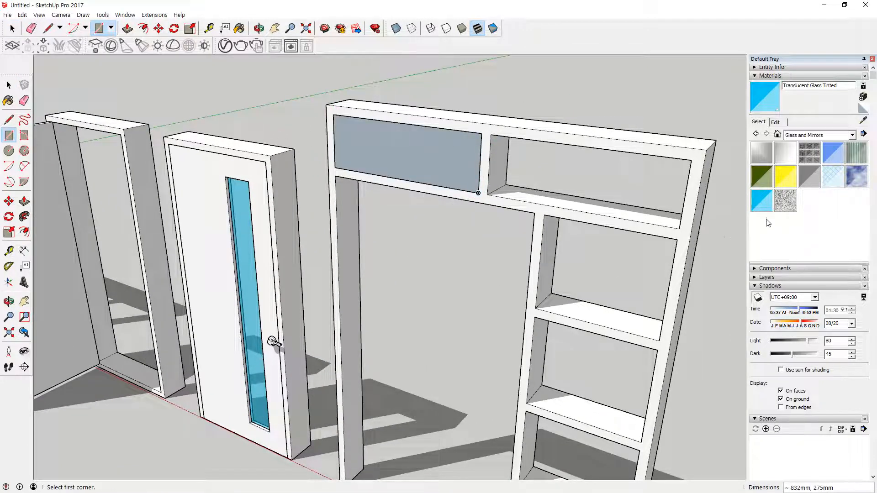
key("b")
left_click(458, 147)
Move the left transom glass pane 100 mm back to the midpoint of the frame's depth
key("space")
left_click(448, 162)
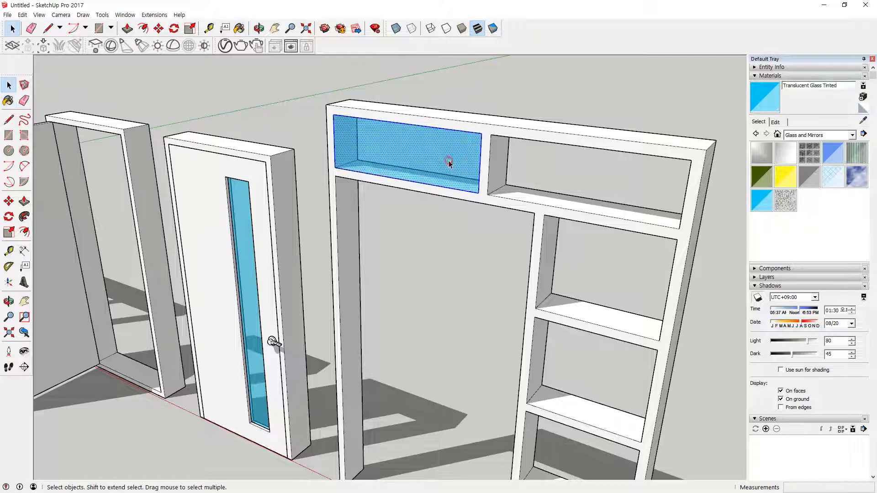
middle_click_drag(448, 162, 114, 184)
scroll(299, 136, "up", 6)
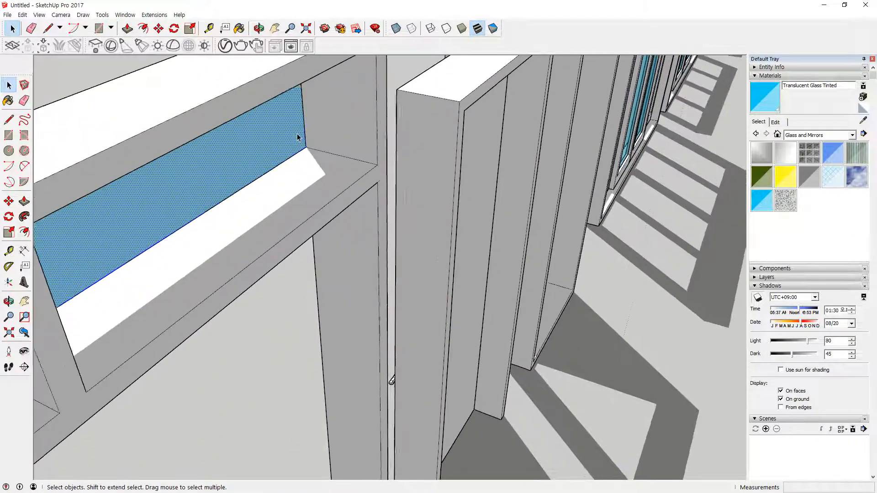
key("m")
left_click(305, 147)
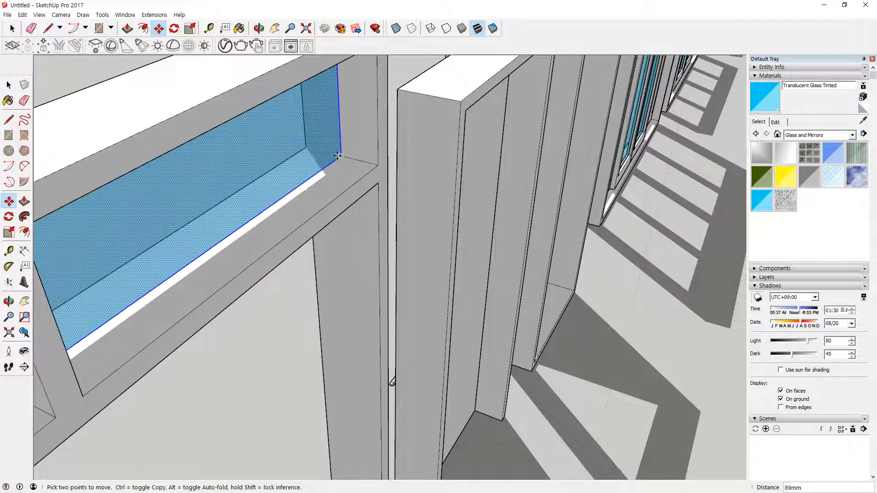
left_click(341, 157)
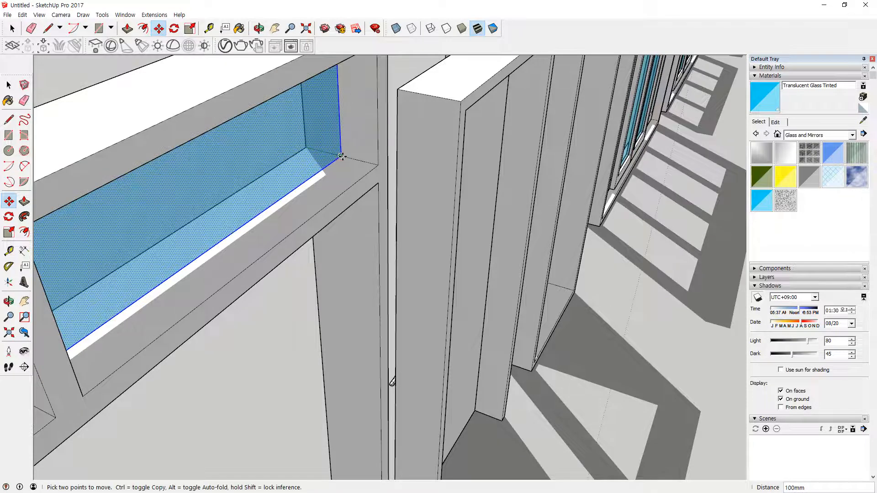
Copy the glass pane into the transom opening on the other side of the mullion, matching its corner
left_click(379, 166)
key("ctrl")
middle_click_drag(108, 319, 265, 216)
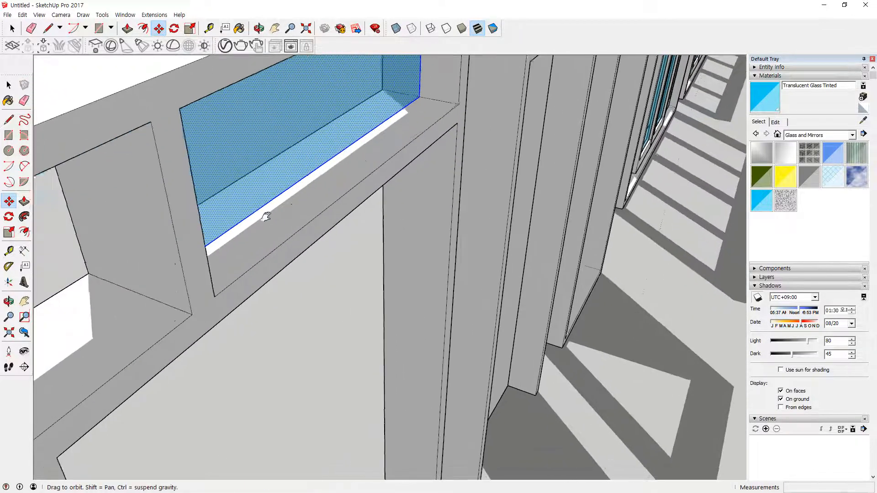
left_click(190, 313)
middle_click_drag(190, 313, 334, 169)
key("space")
Draw a rectangle about 555 × 458 mm over the uppermost side panel opening
key("r")
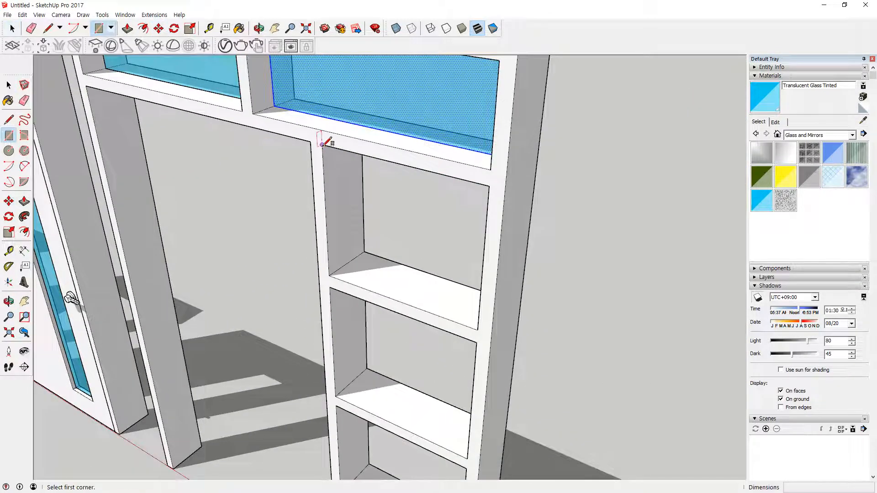
left_click(322, 145)
left_click(477, 328)
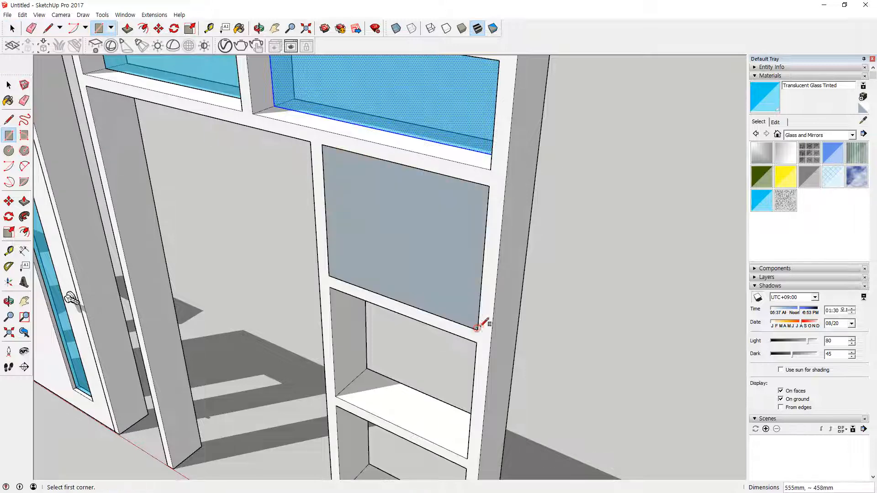
Paint the uppermost side panel pane with Translucent Glass Tinted and move it 100 mm to the midpoint of the frame's depth
left_click(762, 200)
left_click(454, 233)
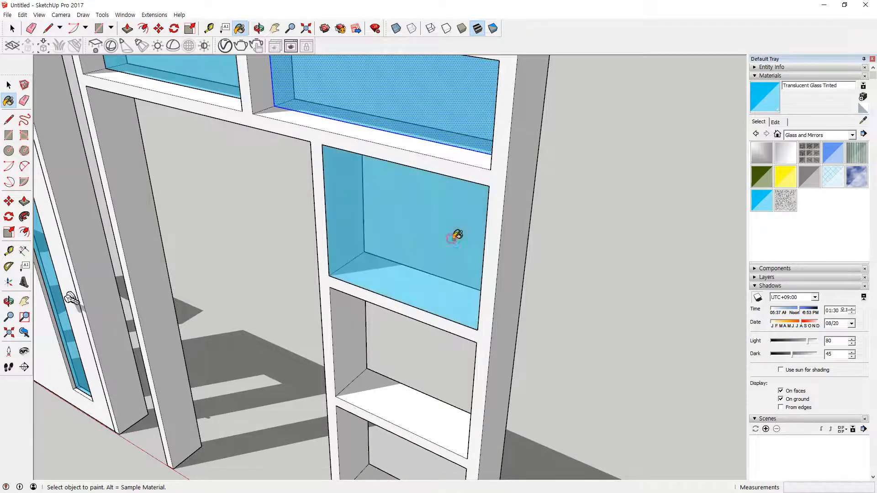
middle_click_drag(454, 233, 92, 248)
key("space")
left_click(191, 120)
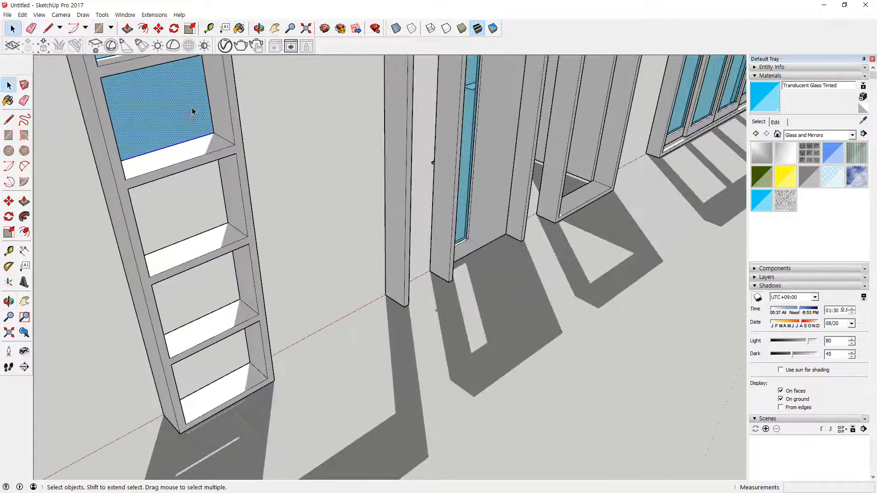
scroll(194, 114, "up", 6)
key("m")
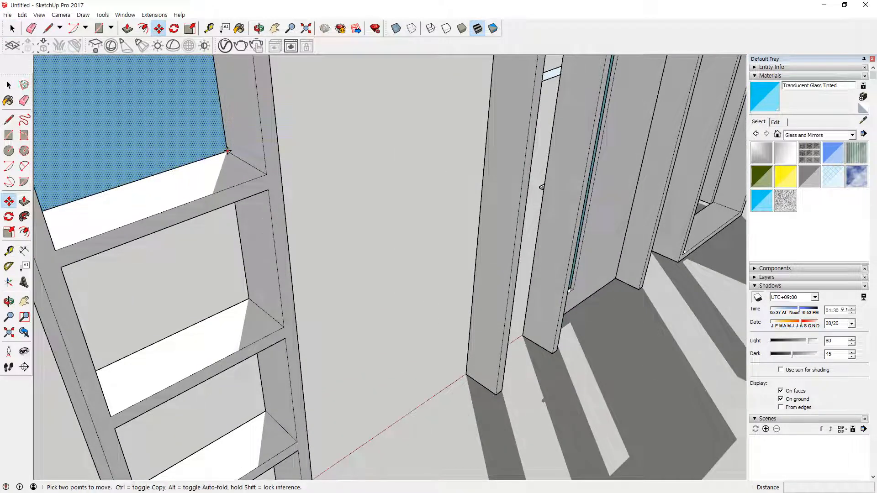
left_click(227, 151)
left_click(245, 164)
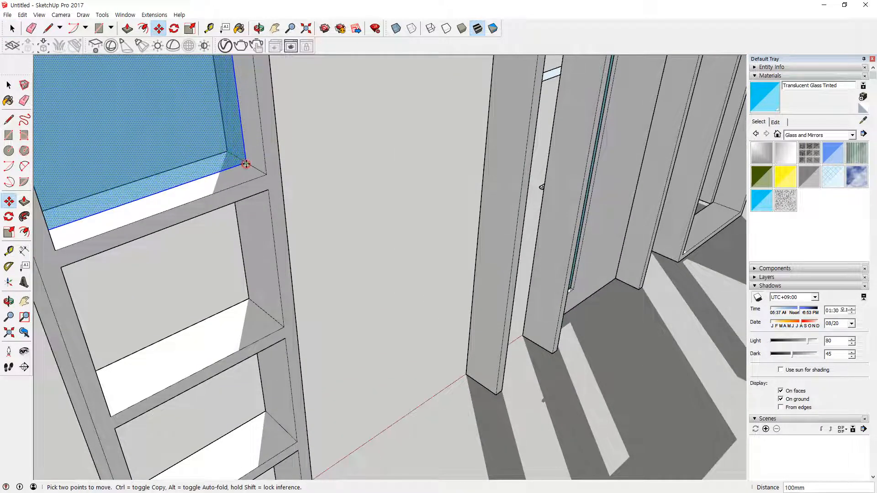
Copy the glass pane down into the three lower side panel openings as an evenly spaced array
key("ctrl")
left_click(267, 178)
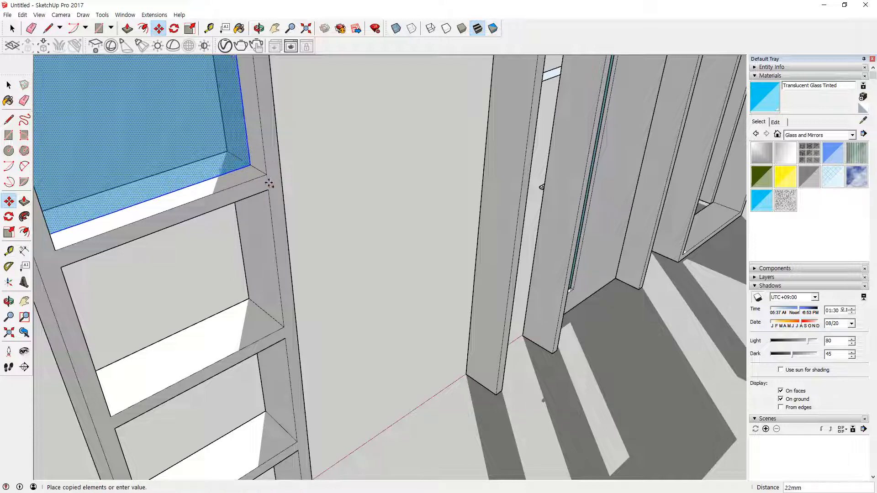
left_click(283, 325)
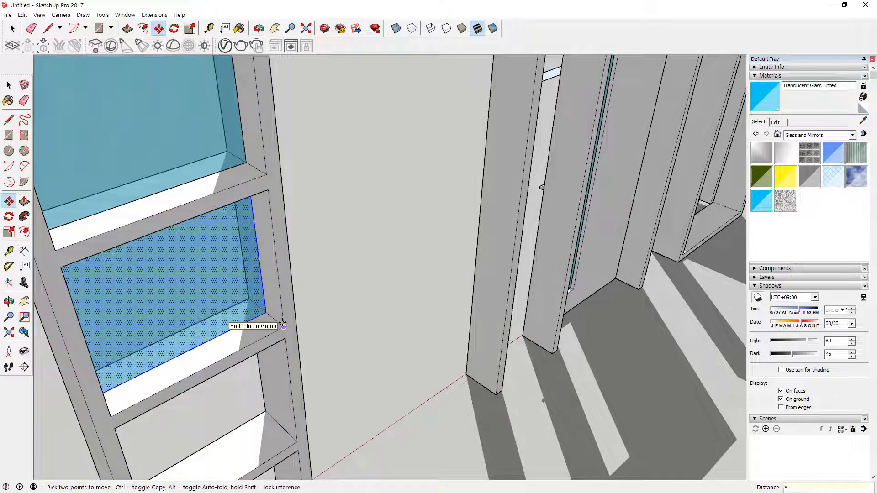
scroll(274, 322, "down", 10)
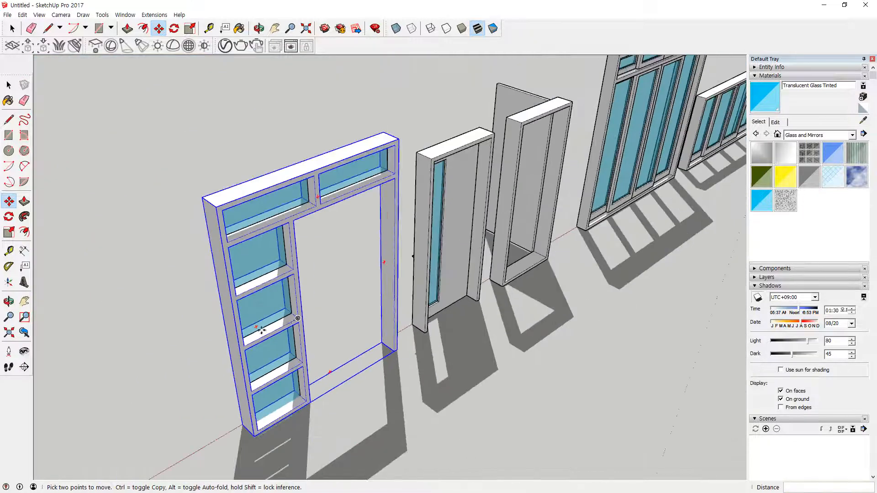
Raise the top edge of the second side panel pane about 22 mm to meet the underside of the rail above
middle_click_drag(258, 328, 660, 334)
key("space")
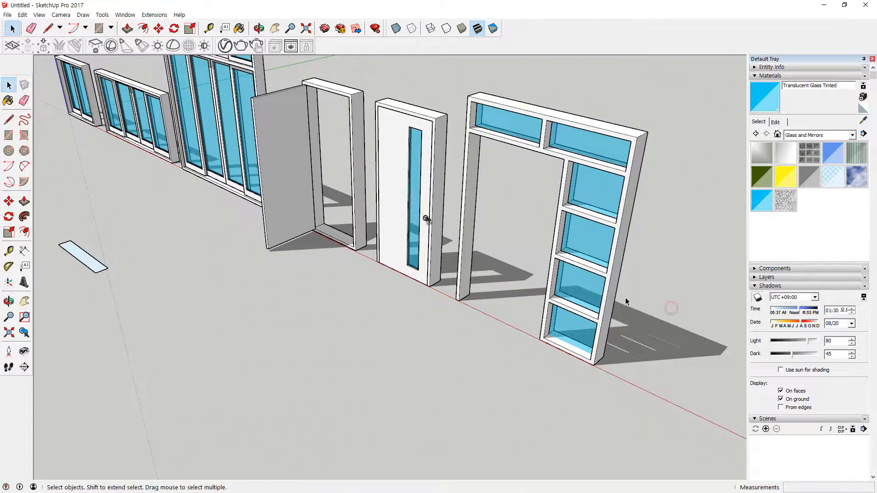
middle_click_drag(625, 297, 443, 300)
scroll(538, 216, "up", 10)
scroll(511, 267, "up", 4)
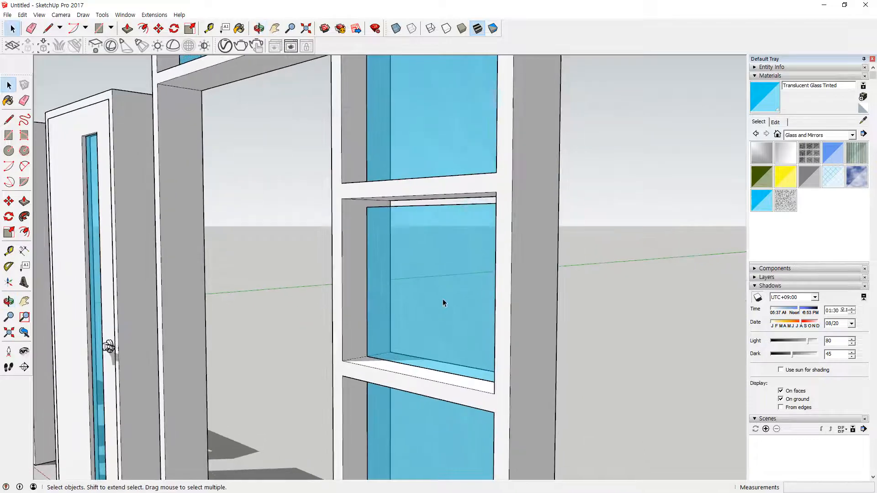
scroll(443, 228, "up", 6)
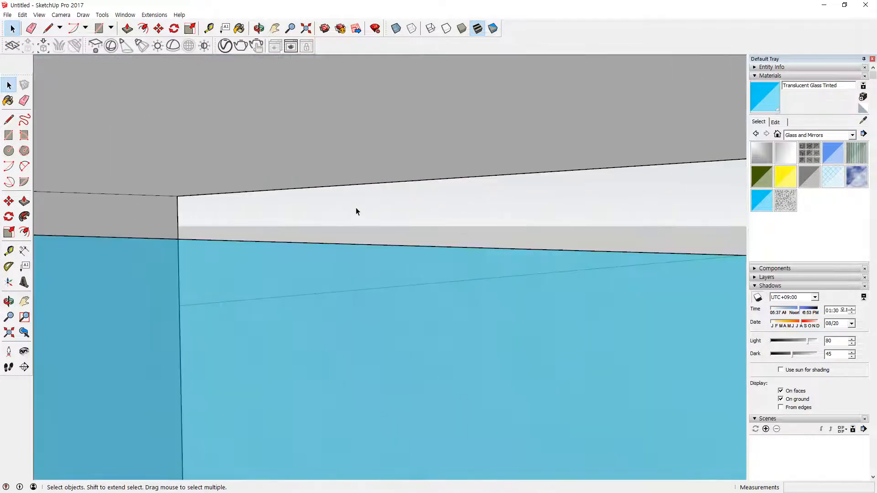
scroll(347, 218, "down", 1)
left_click(338, 233)
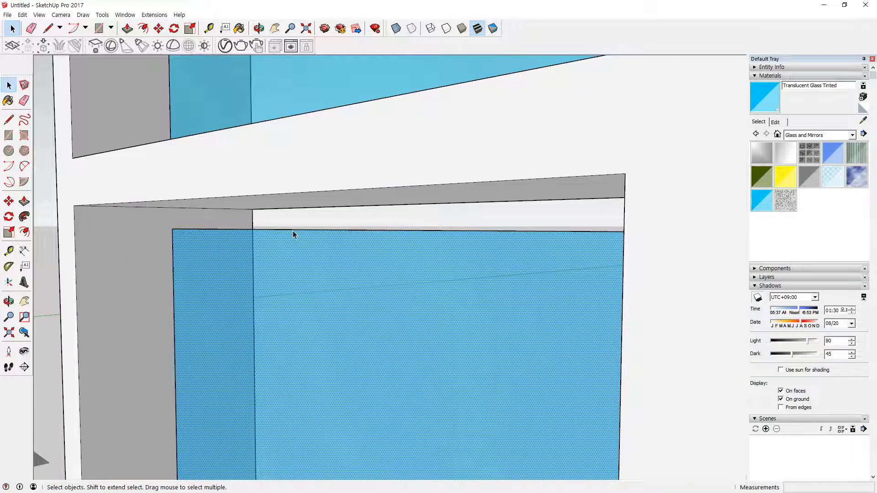
left_click(292, 231)
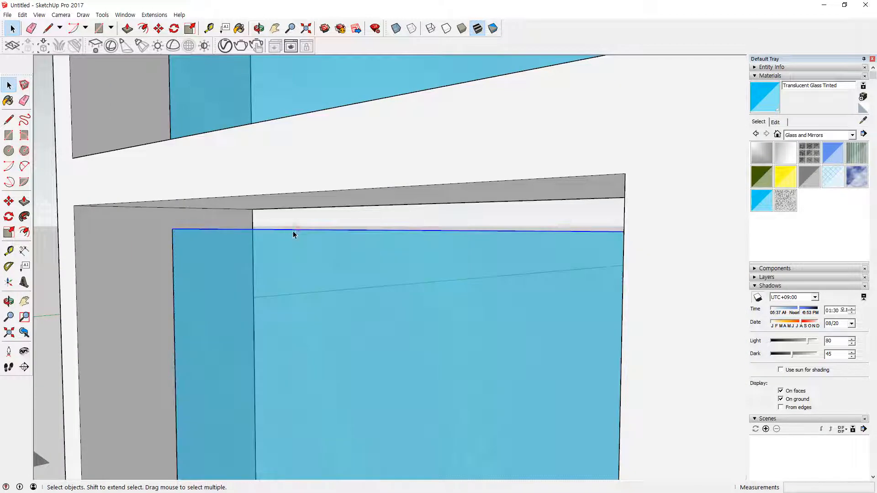
key("m")
left_click(174, 228)
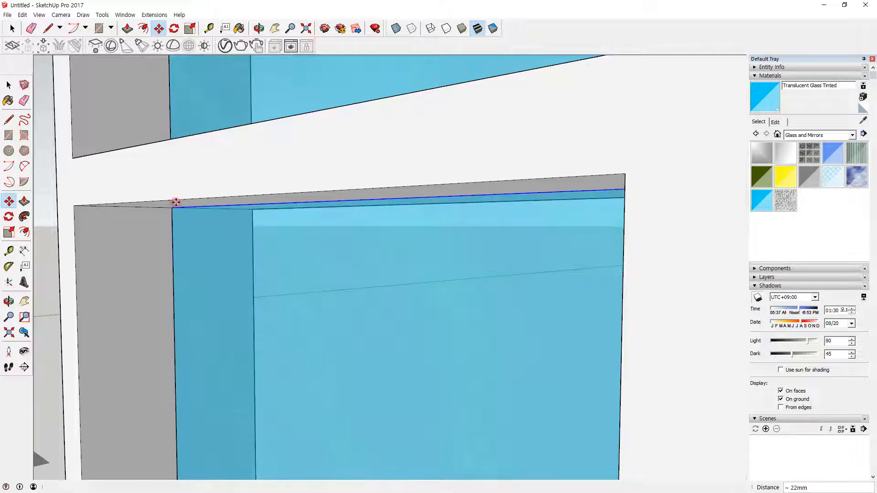
Raise the top edge of the third side panel pane about 22 mm to close the gap beneath its rail
middle_click_drag(176, 201, 308, 249)
key("space")
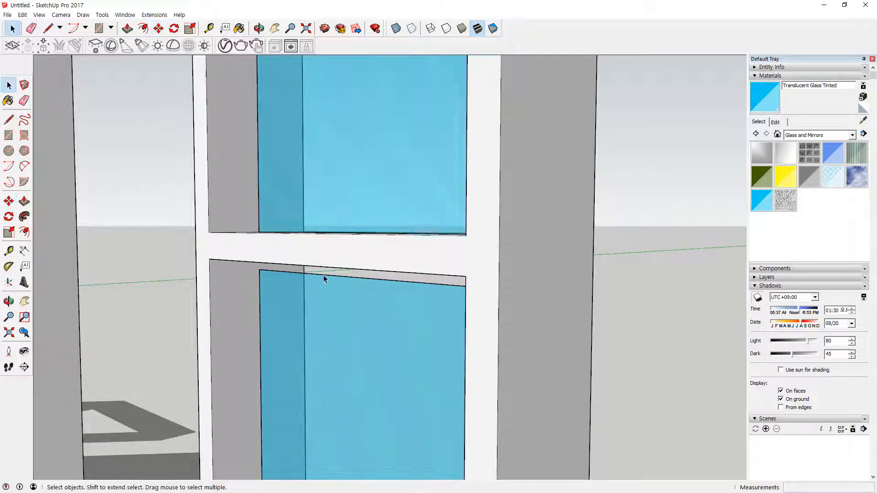
left_click(292, 274)
middle_click_drag(321, 335, 313, 300)
key("m")
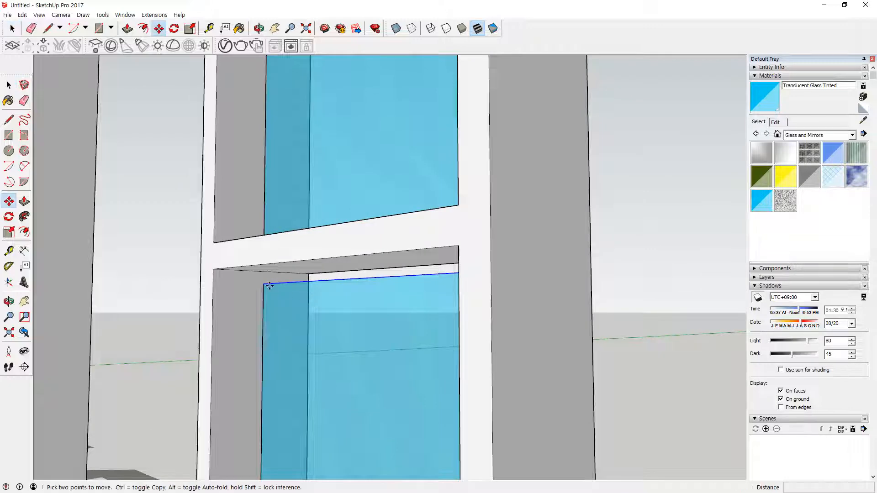
left_click(263, 284)
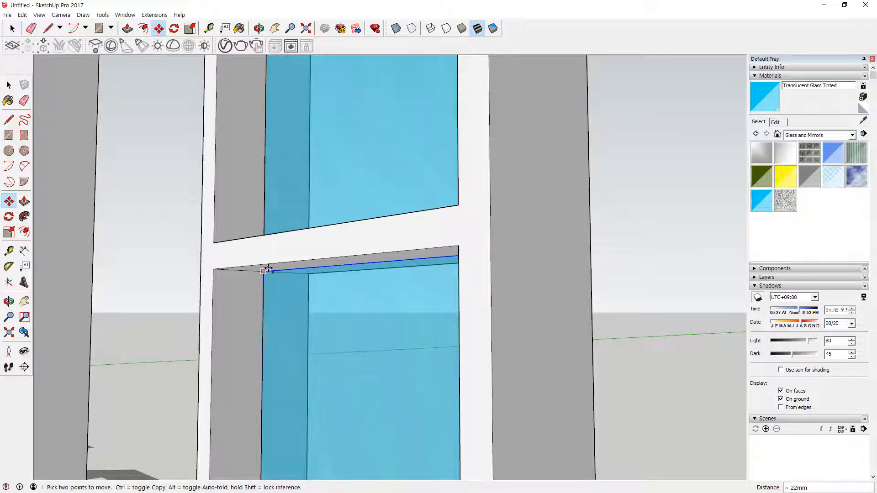
Raise the top edge of the lowest side panel pane to meet the underside of the rail above
middle_click_drag(270, 266, 333, 307)
key("space")
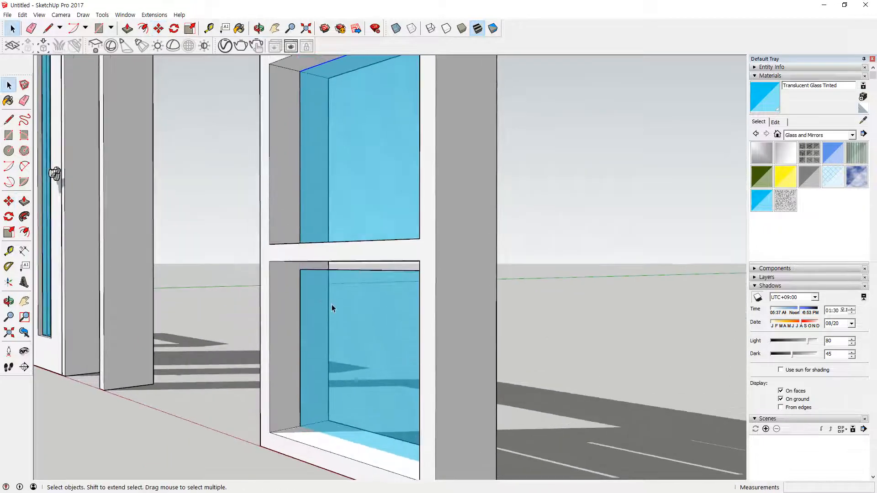
left_click(314, 301)
key("m")
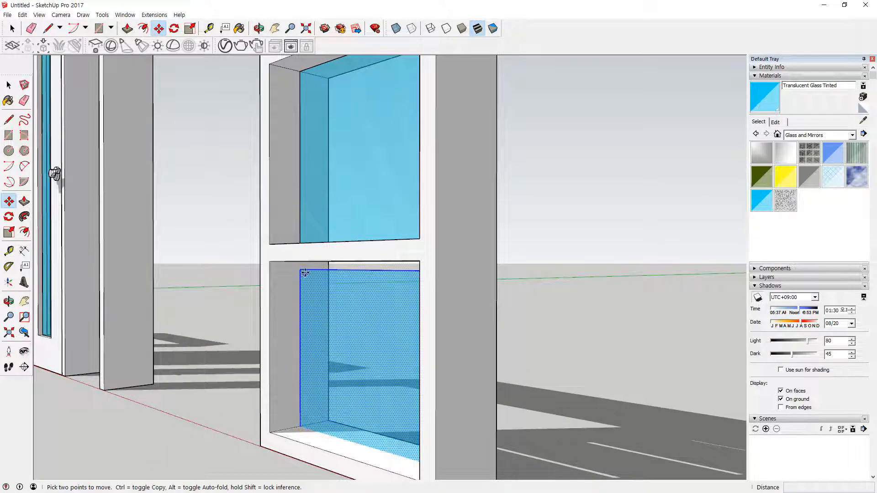
middle_click_drag(305, 279, 300, 246)
scroll(294, 224, "up", 5)
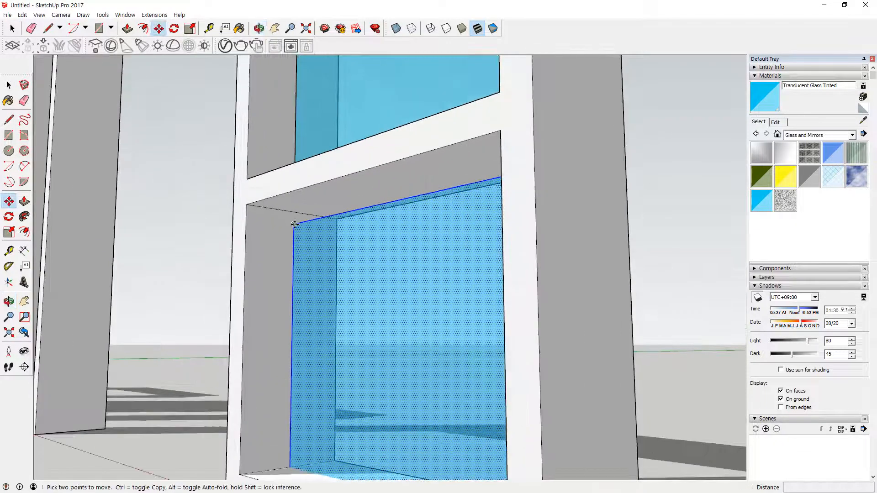
left_click(295, 225)
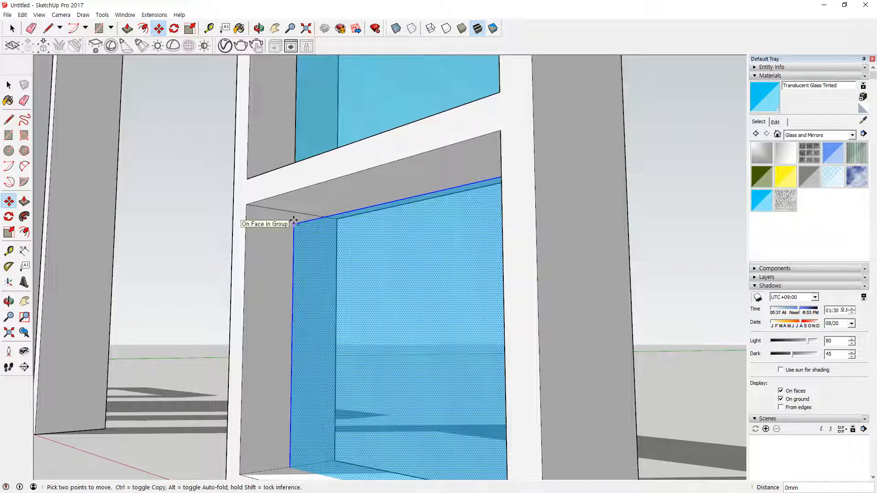
left_click(294, 217)
key("space")
left_click(657, 300)
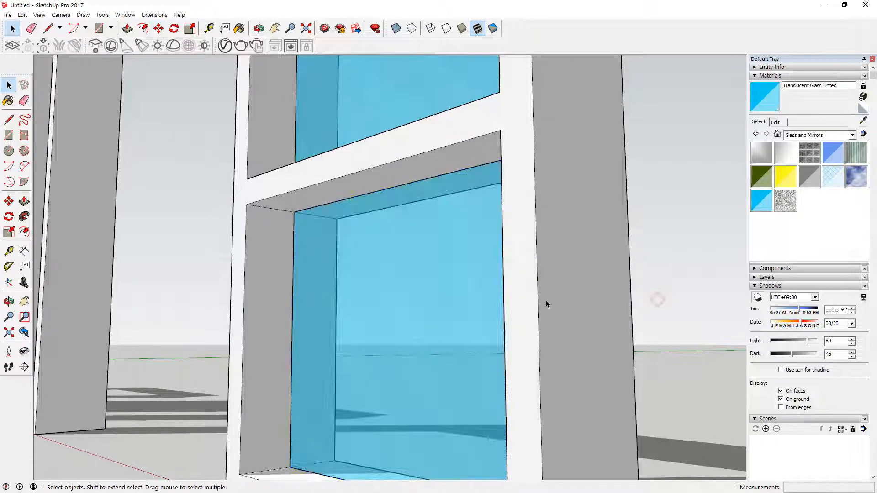
Draw a rectangle about 1110 × 2055 mm over the door opening, from its upper corner to the opposite lower corner
scroll(262, 272, "down", 5)
middle_click_drag(292, 220, 329, 299)
scroll(539, 306, "down", 8)
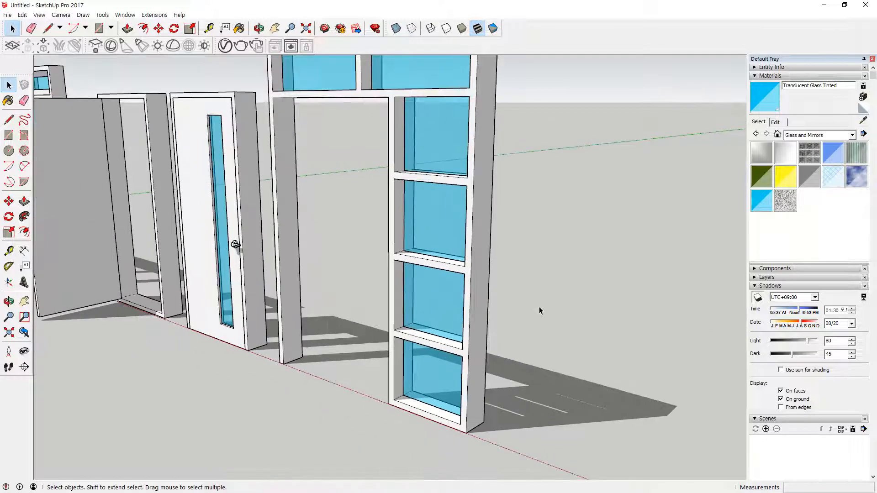
middle_click_drag(372, 202, 422, 236)
key("space")
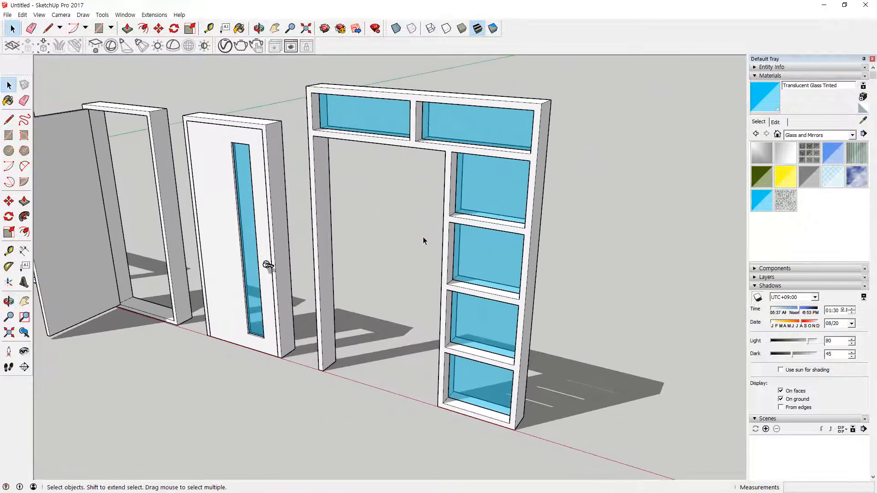
key("r")
left_click(313, 135)
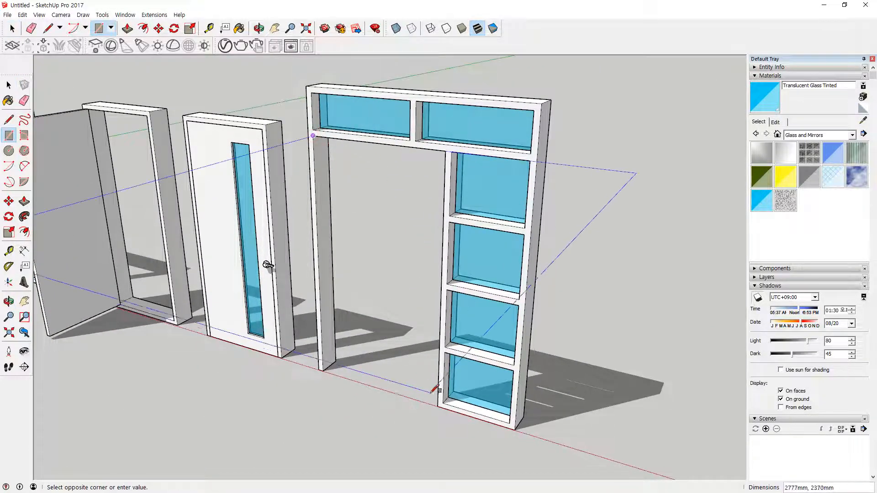
left_click(439, 404)
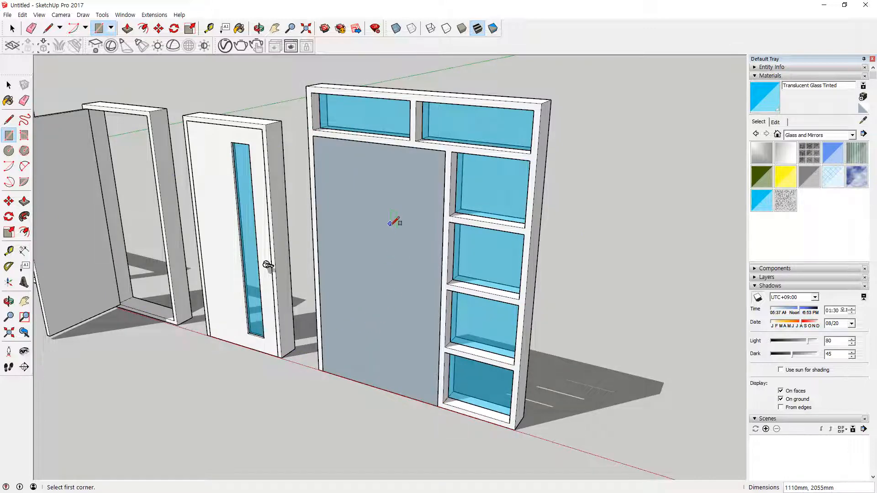
Offset the door face's outline inward to form a narrow border around the door
scroll(394, 223, "up", 1)
key("f")
left_click(401, 172)
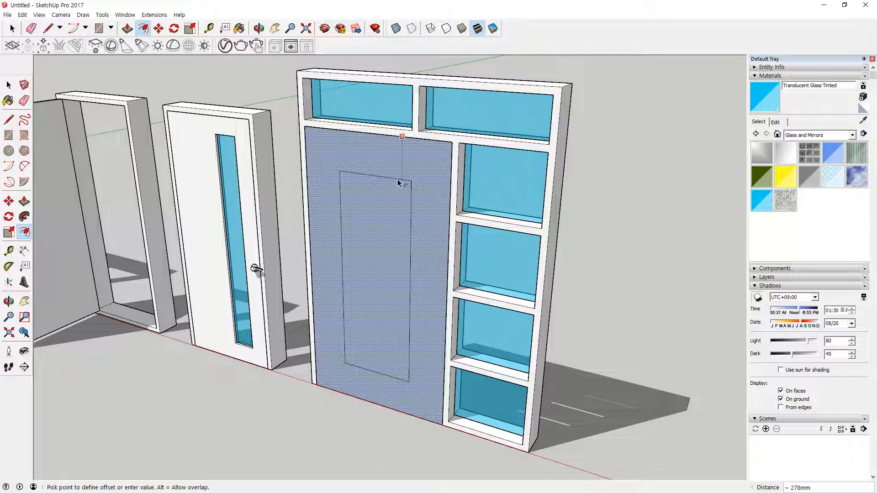
key("Return")
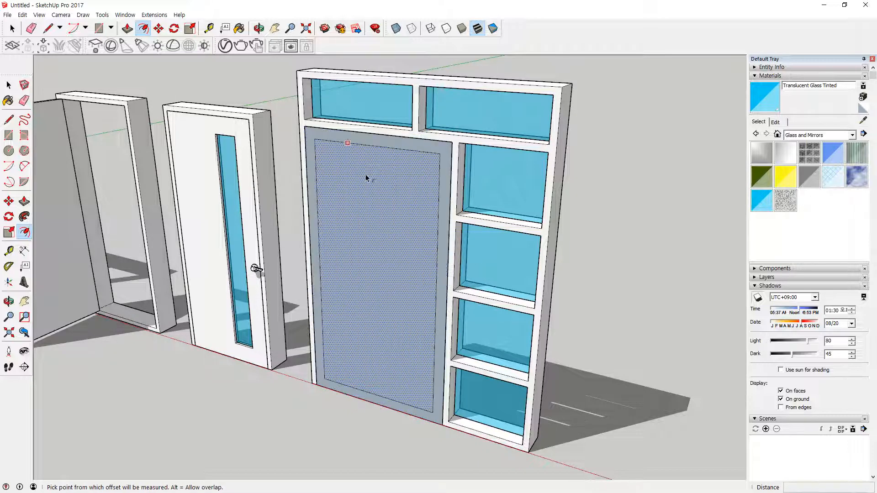
key("Escape")
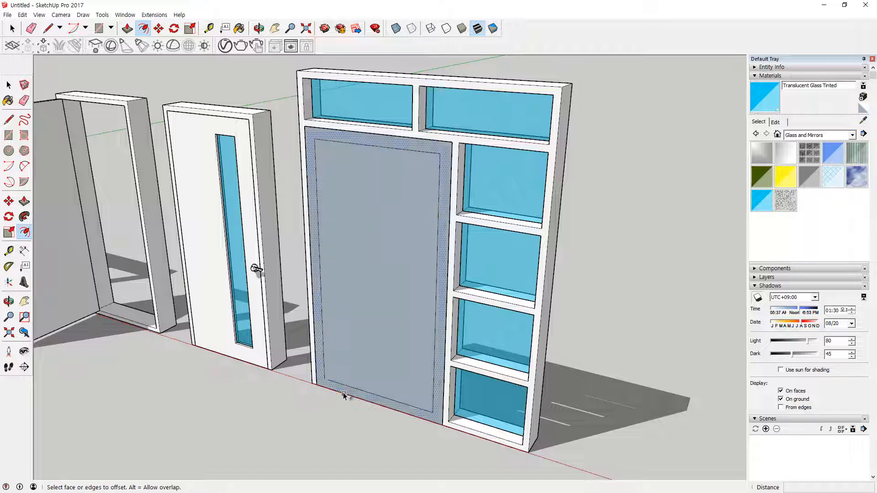
key("space")
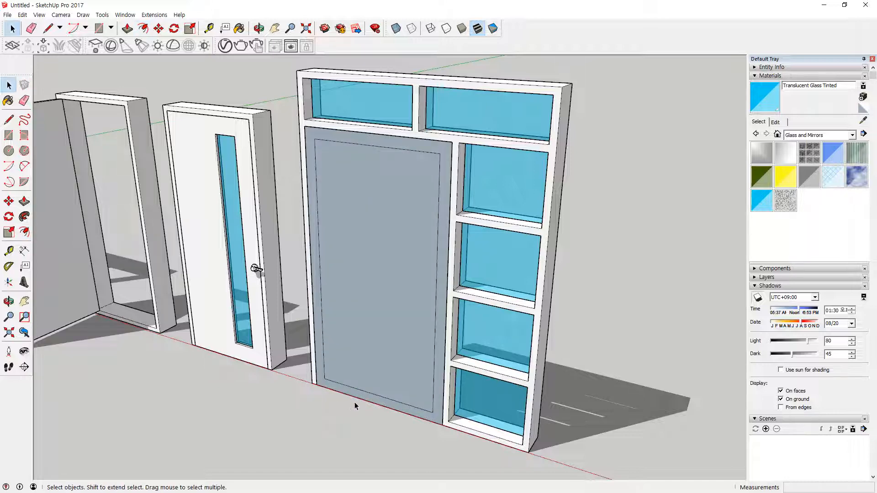
Copy the door's bottom edge 900 mm upward and erase the parts of the copy that cross the door's border
key("m")
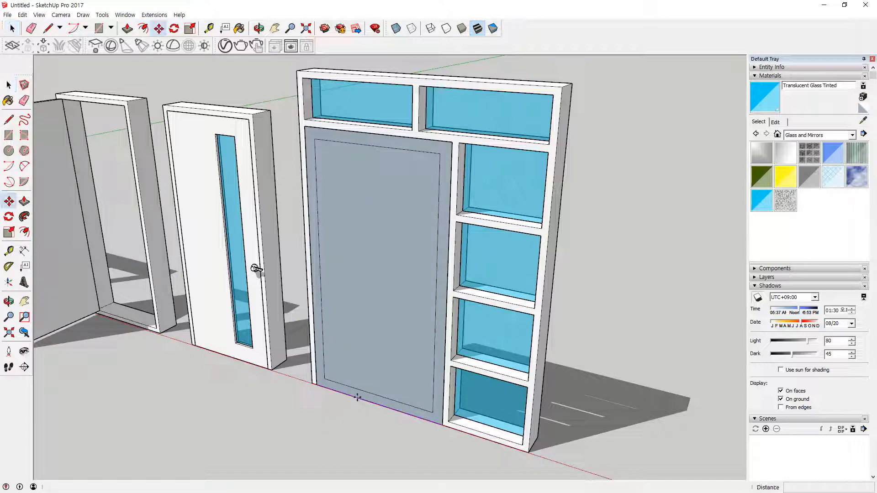
left_click(357, 396)
key("ctrl")
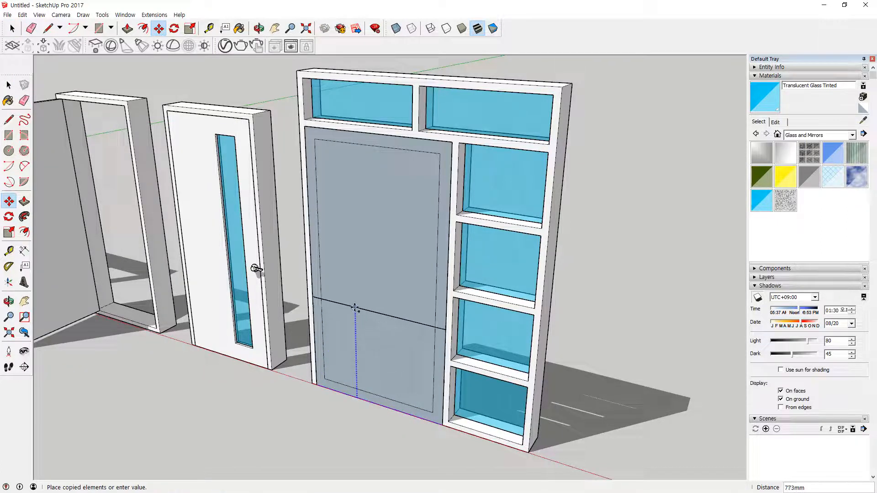
type("900")
key("Return")
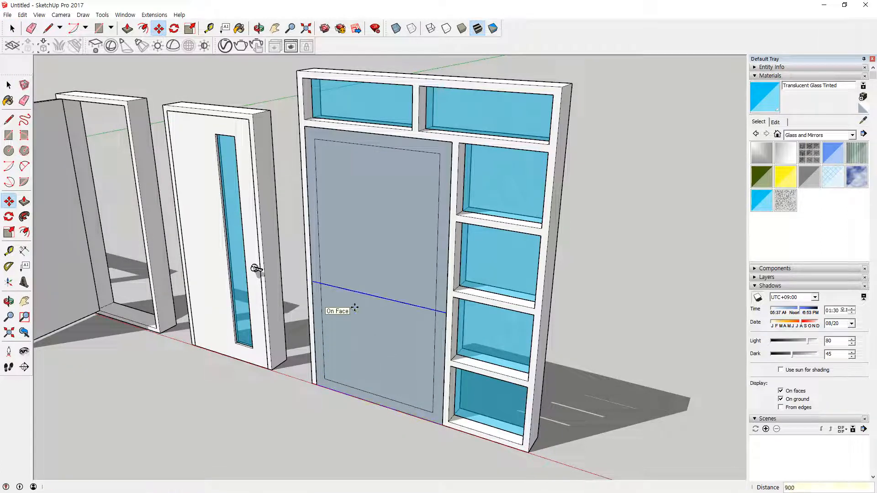
key("space")
scroll(343, 294, "up", 3)
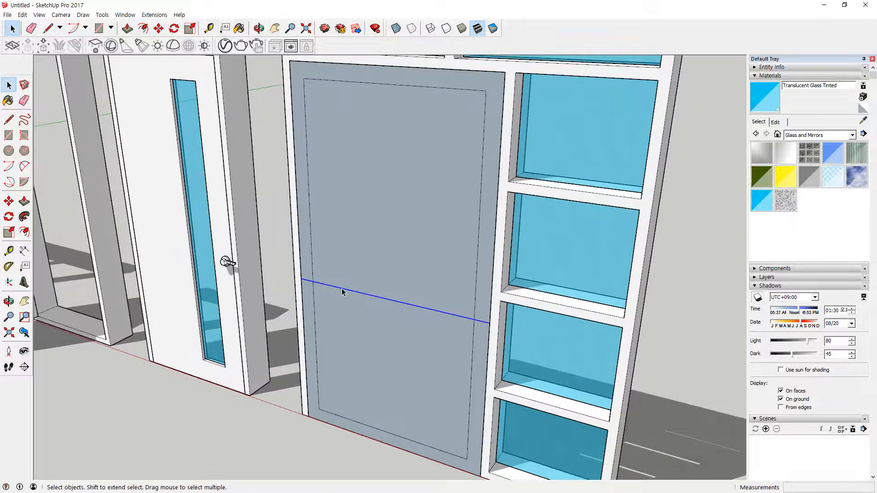
key("e")
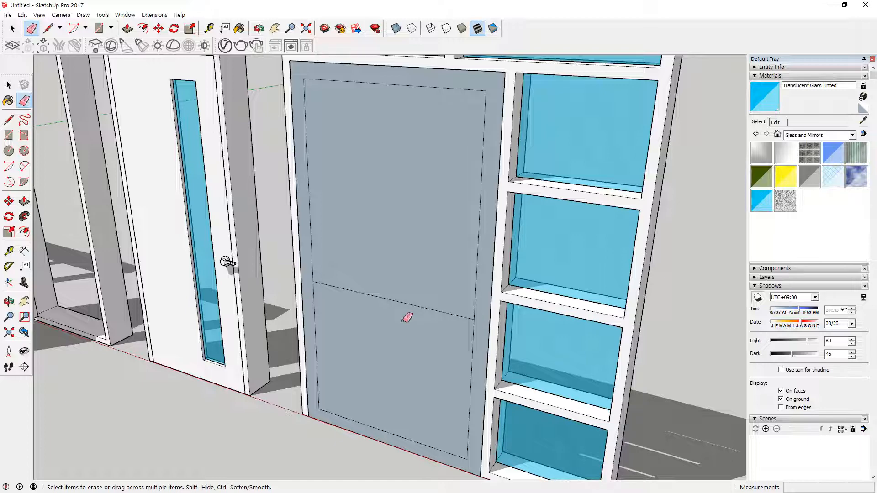
Copy the door's middle line 40 mm upward and 40 mm downward, and erase the original line between the copies
key("m")
key("ctrl")
left_click(407, 304)
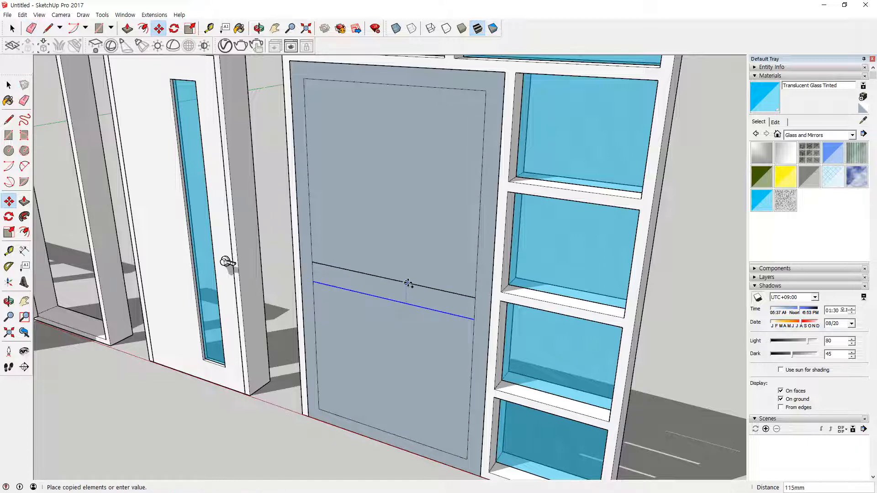
type("4")
key("Return")
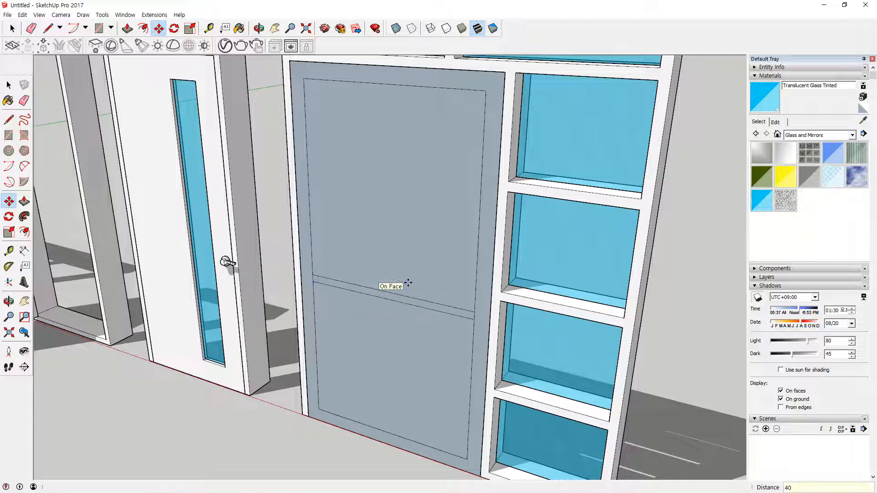
left_click(402, 309)
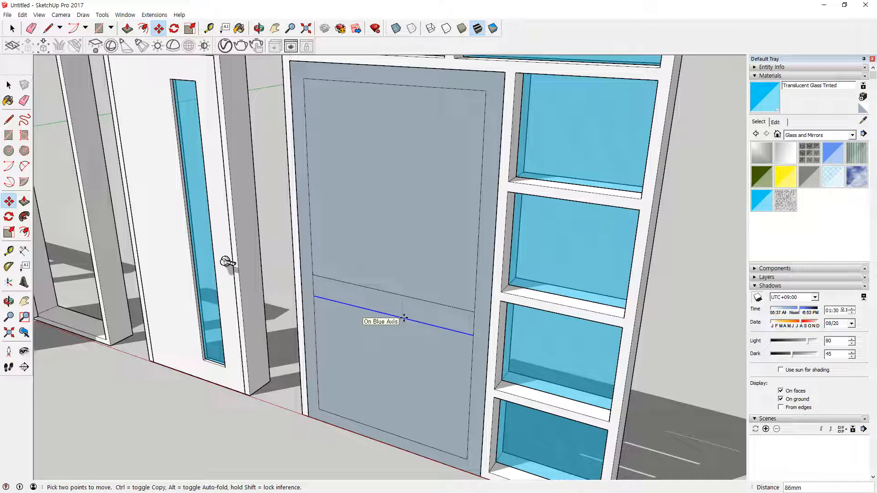
key("Return")
key("e")
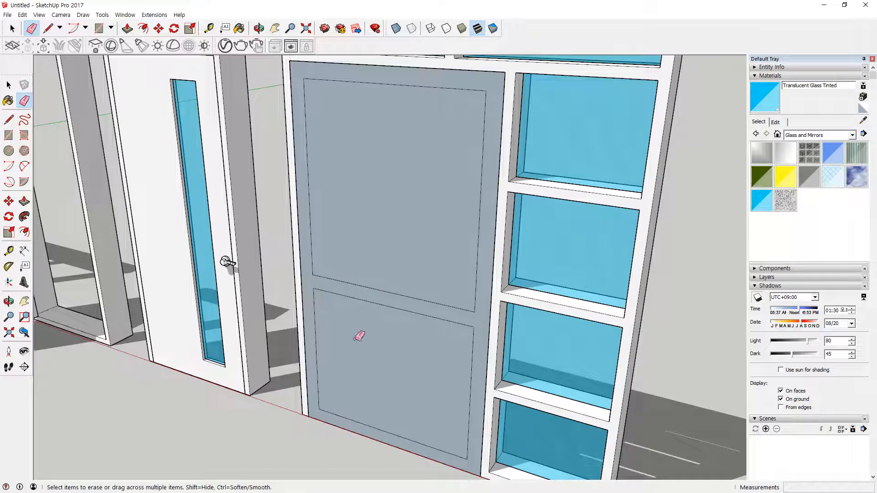
Delete the faces of the upper and lower door panels so that only the border and middle rail remain
key("space")
left_click(409, 362)
key("Delete")
left_click(409, 274)
key("Delete")
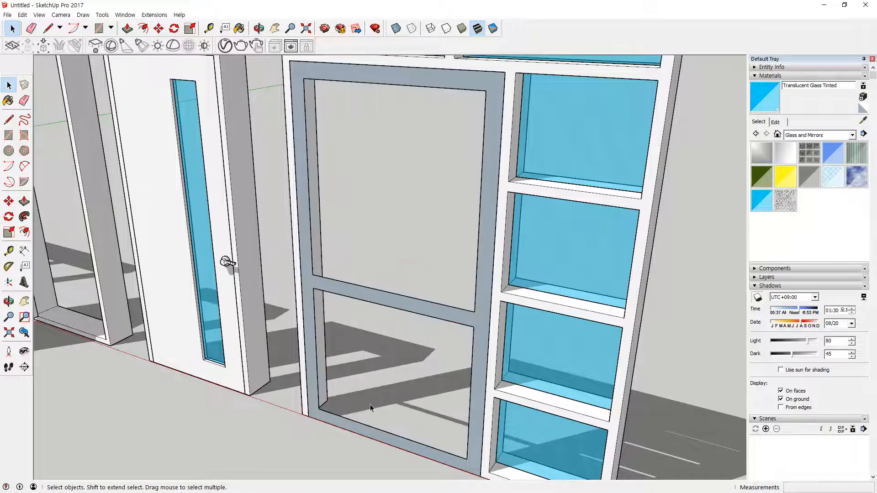
Extrude the door's border and rail face 40 mm and make the whole door frame a group
key("p")
left_click(369, 417)
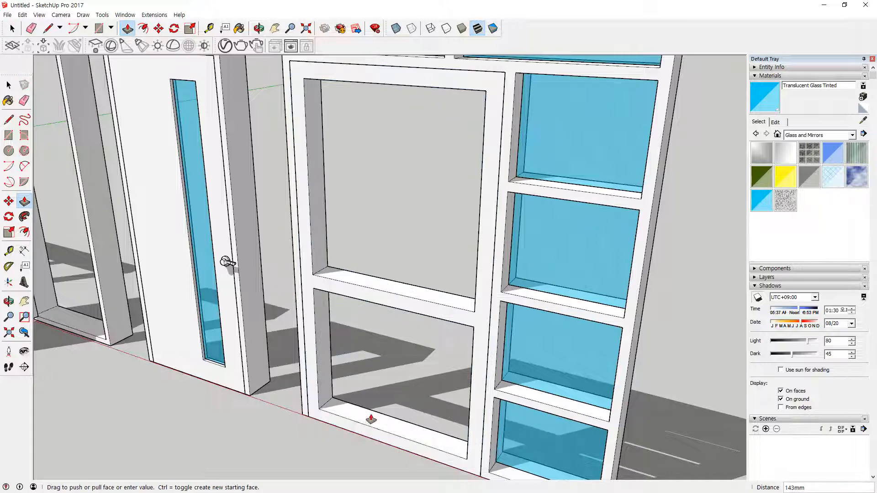
type("40")
key("Return")
key("space")
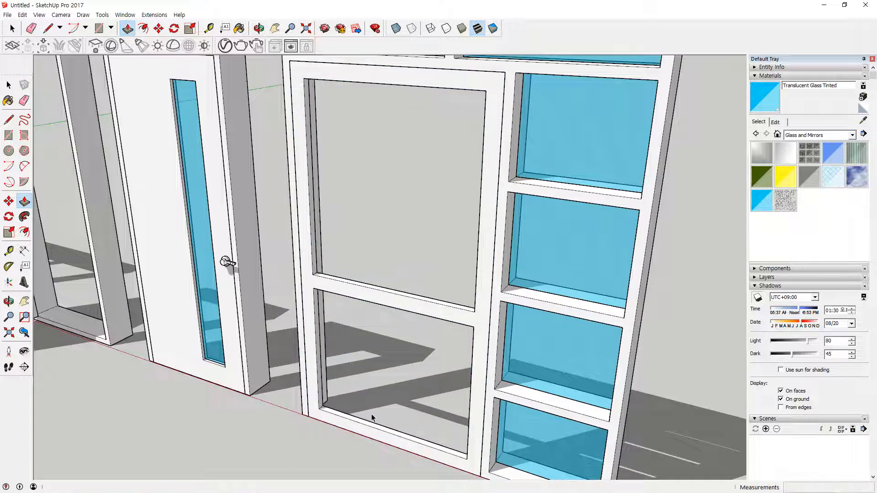
left_click(407, 302)
right_click(408, 303)
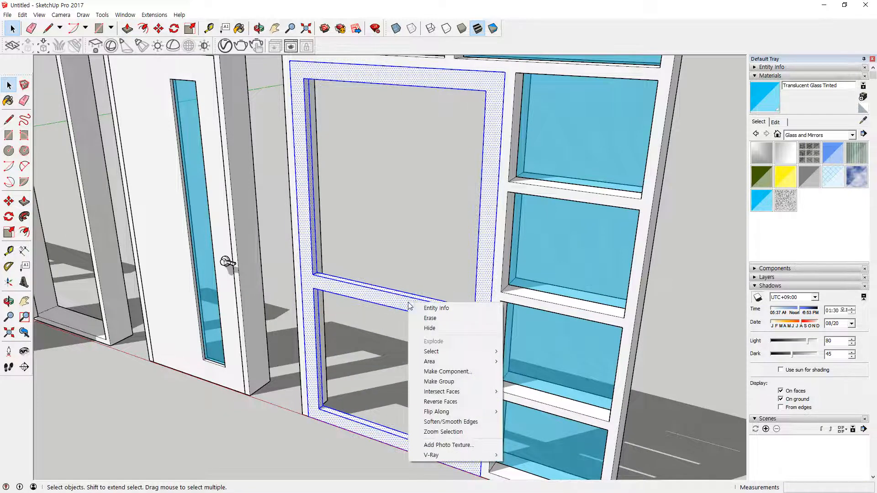
key("g")
Draw rectangles filling the door's openings, 950 × 1035 mm in the upper one and 950 × 780 mm in the lower one
key("r")
left_click(304, 79)
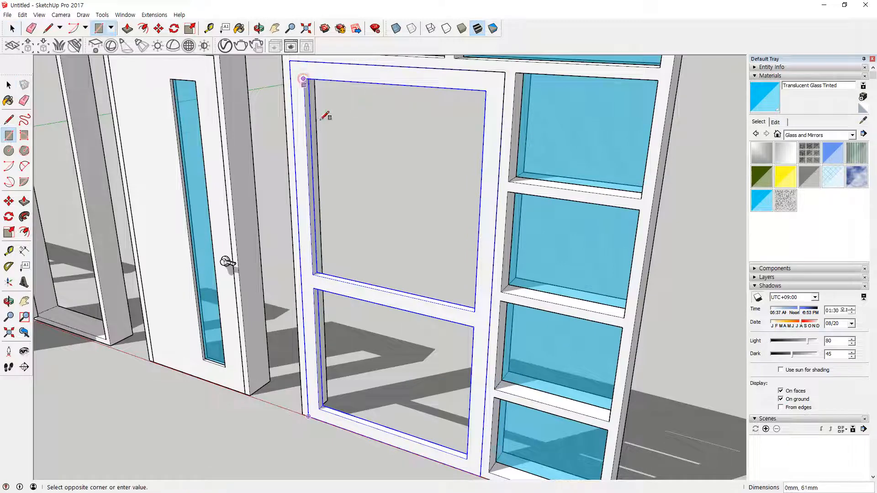
left_click(475, 312)
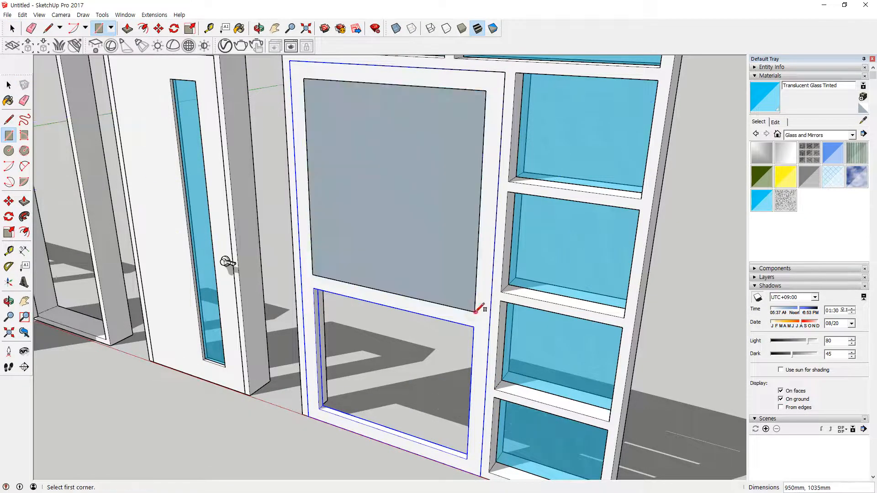
left_click(314, 290)
left_click(467, 458)
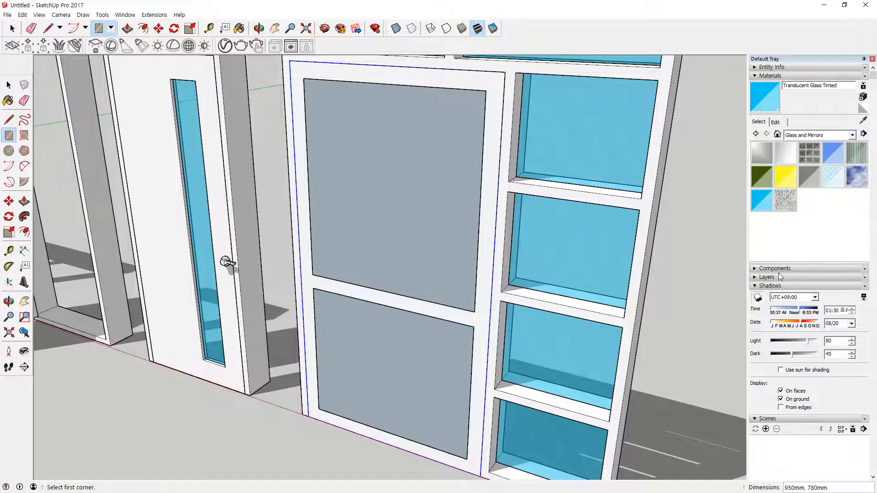
Paint both door panes with the Translucent Glass Tinted material
left_click(761, 200)
left_click(442, 244)
left_click(424, 353)
Move both glass panes 20 mm into the middle of the door frame's thickness
mouse_move(425, 352)
middle_mouse_down()
mouse_move(409, 286)
mouse_move(84, 303)
middle_mouse_up()
scroll(344, 212, "up", 5)
key("space")
scroll(392, 226, "up", 5)
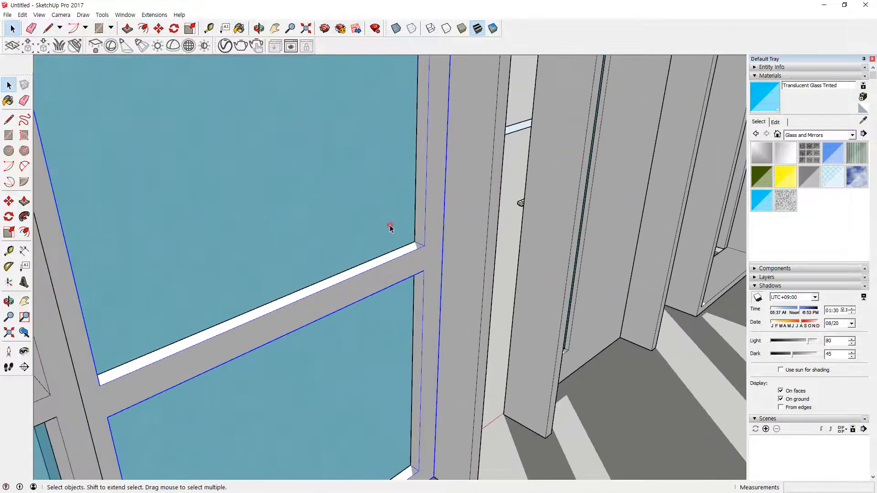
scroll(415, 250, "up", 2)
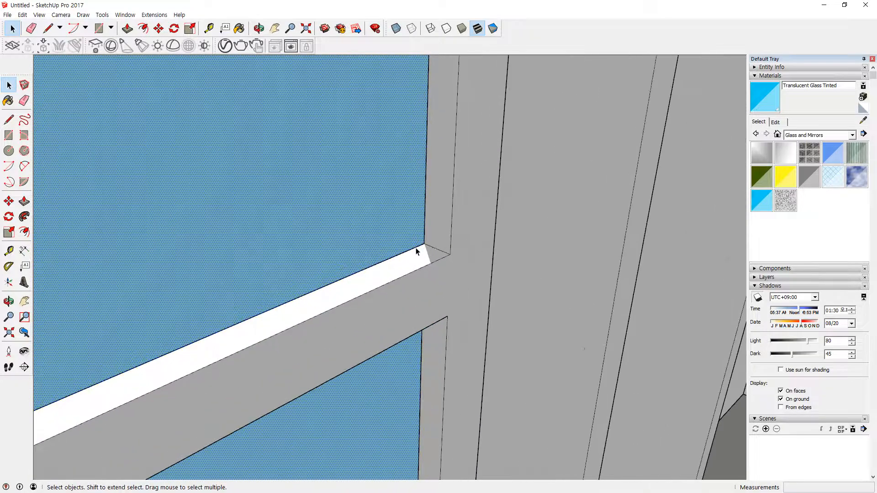
key("m")
left_click(424, 245)
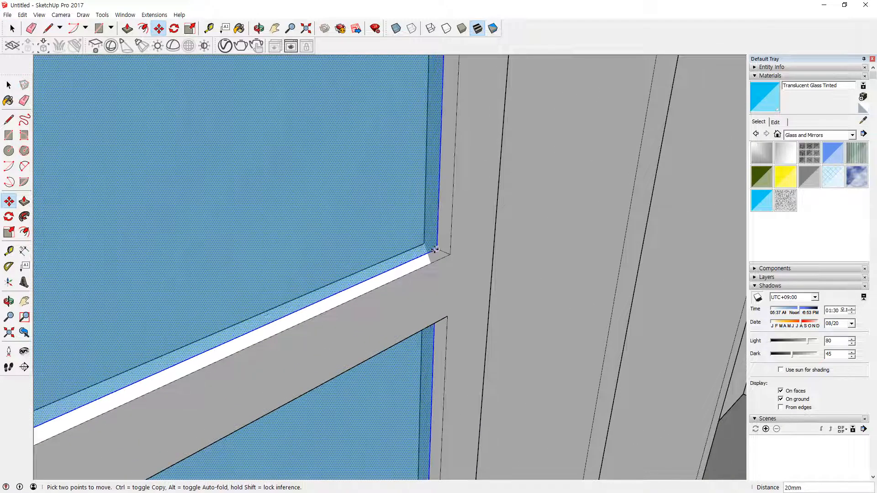
scroll(283, 254, "down", 10)
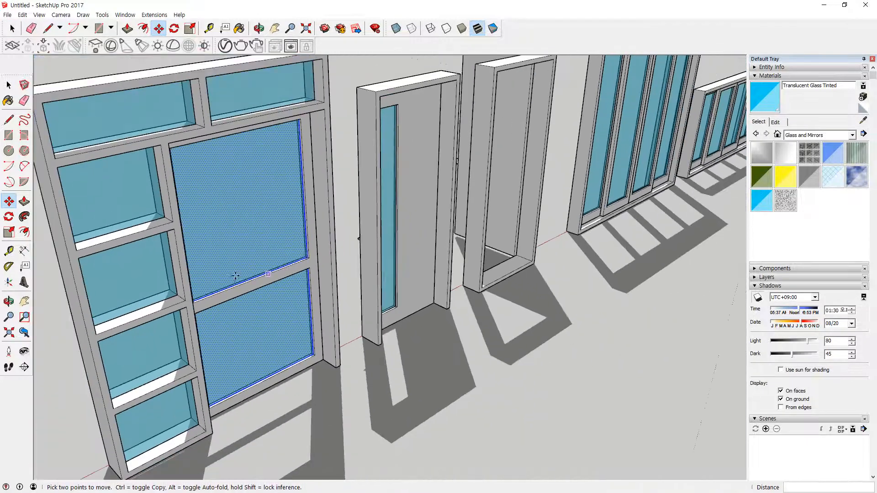
middle_click_drag(235, 275, 679, 268)
scroll(599, 278, "up", 4)
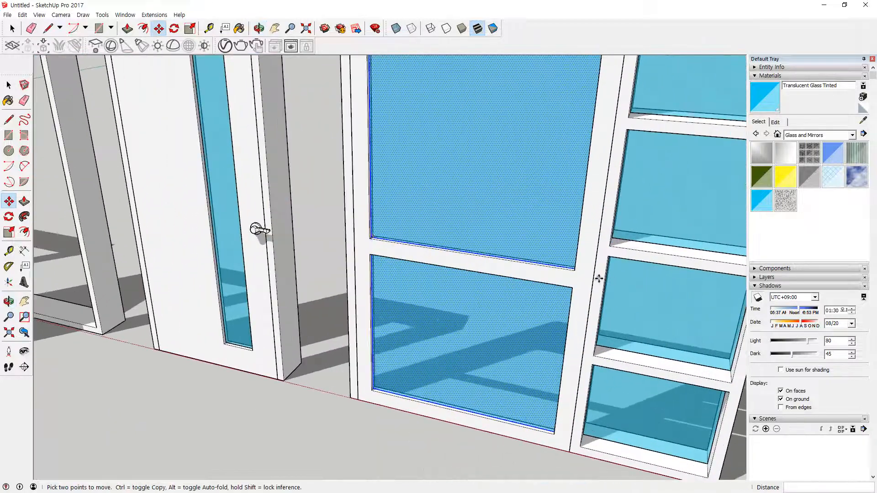
Draw a 40 × 40 mm square on the door stile, starting at the upper pane's lower corner beside the middle rail
scroll(551, 265, "up", 2)
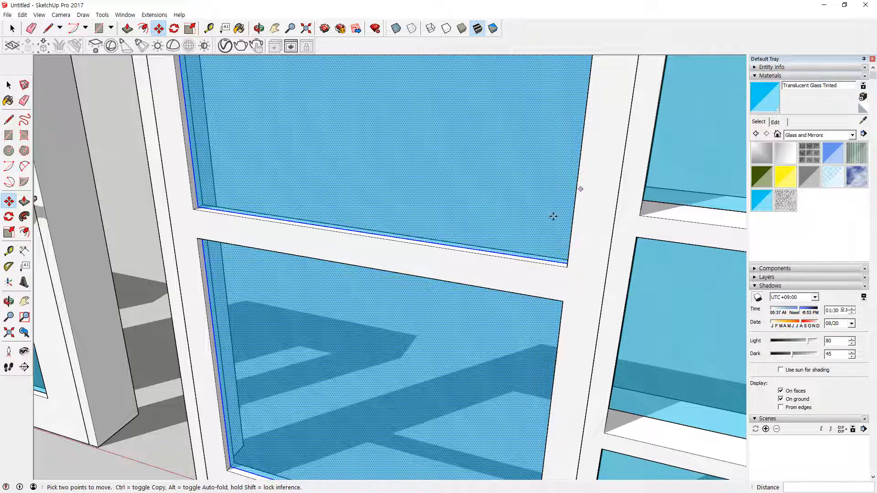
scroll(578, 280, "up", 1)
key("r")
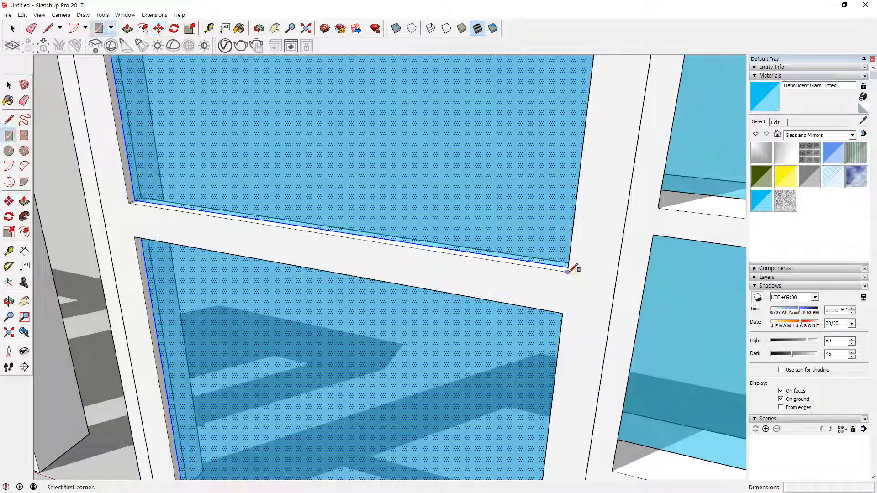
key("space")
right_click(497, 199)
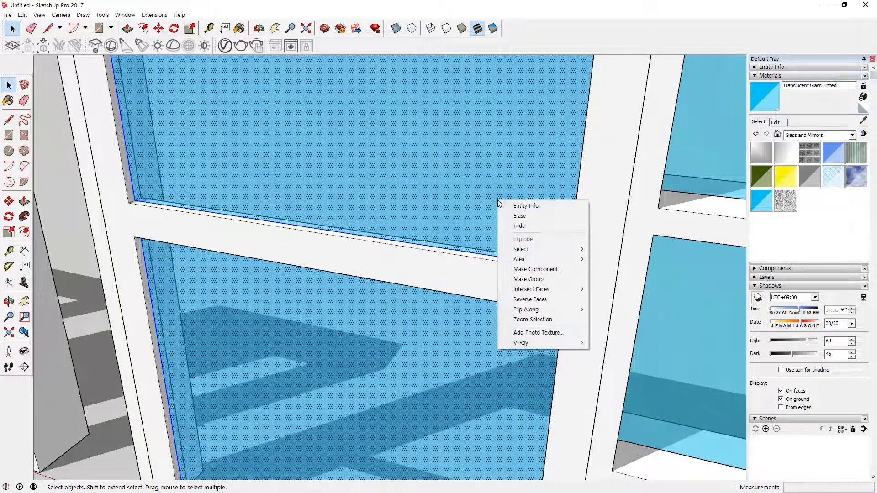
key("Escape")
key("r")
left_click(568, 272)
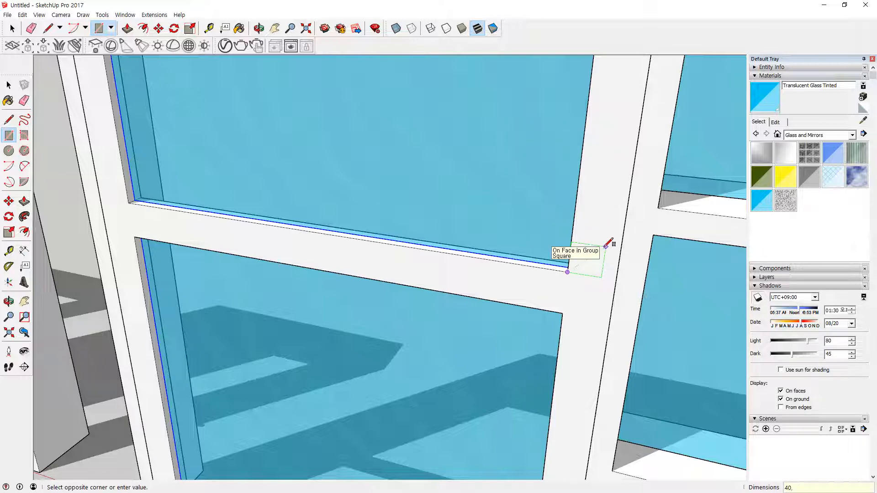
left_click(603, 246)
scroll(603, 247, "up", 2)
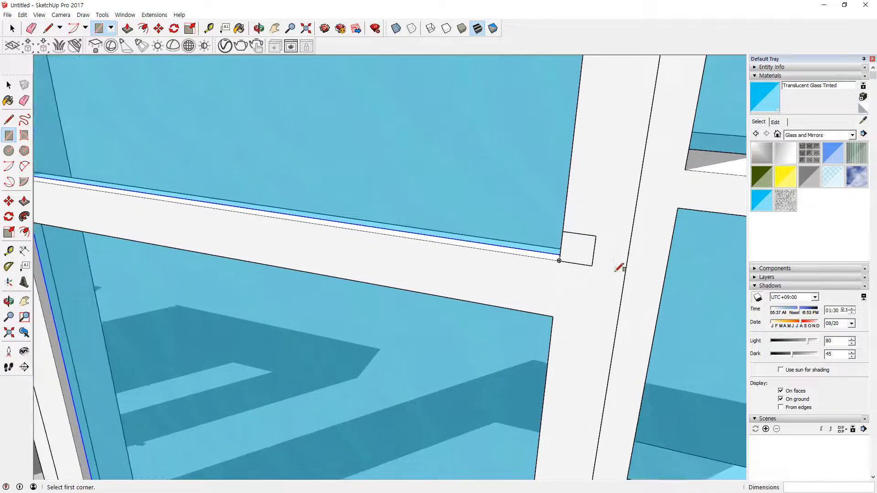
Move the square into the upper opening's lower corner and copy it 120 mm down into the lower opening's upper corner
key("m")
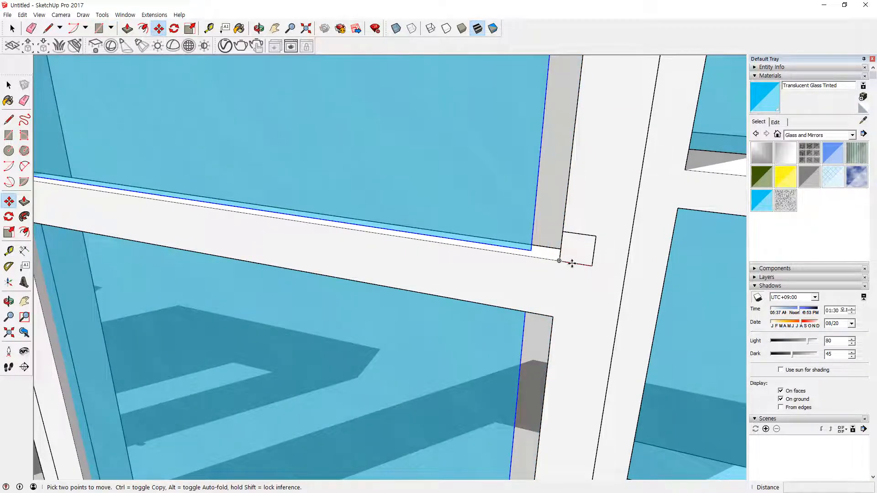
key("space")
left_click(584, 258)
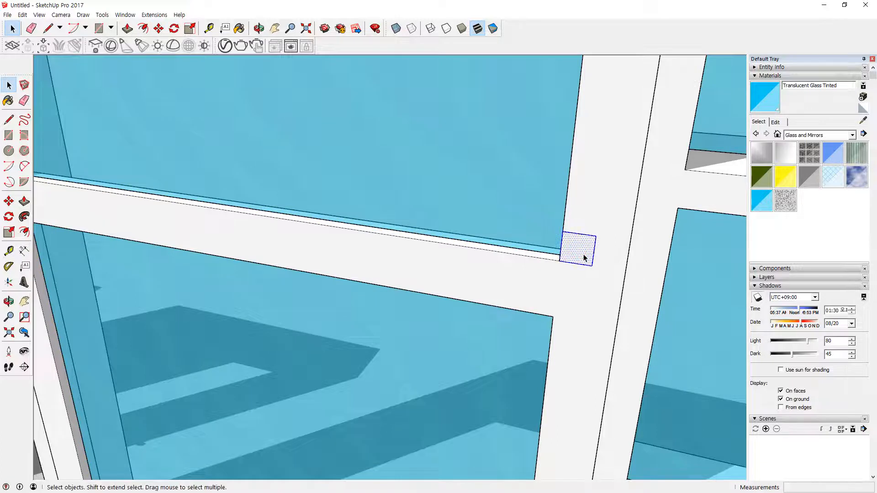
key("m")
left_click_drag(590, 265, 561, 262)
key("ctrl")
left_click(563, 232)
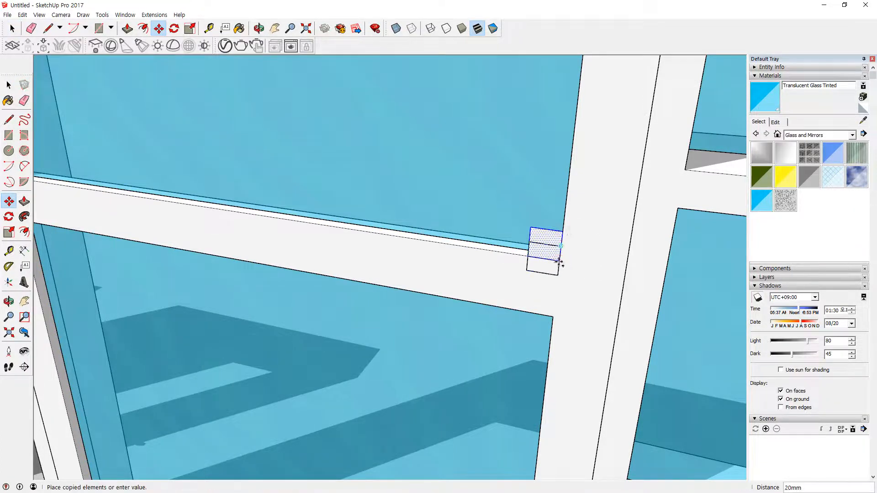
left_click(552, 316)
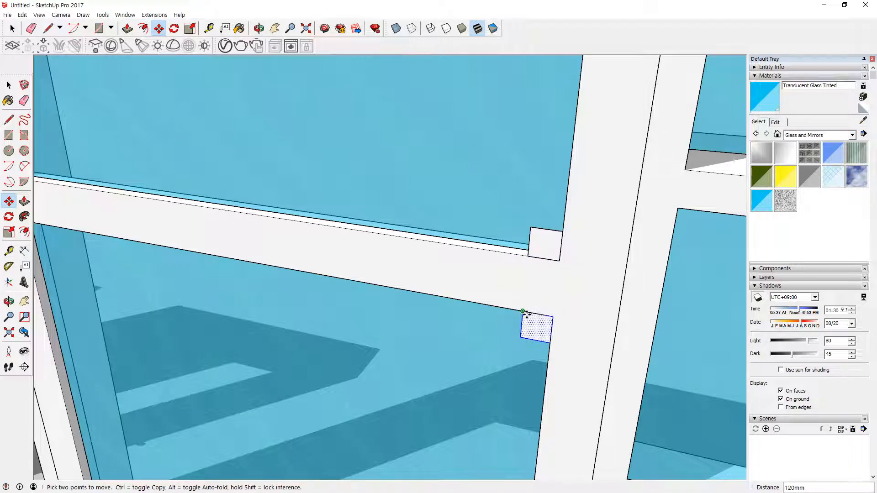
Copy the lower square sideways across the stile to the door's outer edge
key("ctrl")
left_click(554, 315)
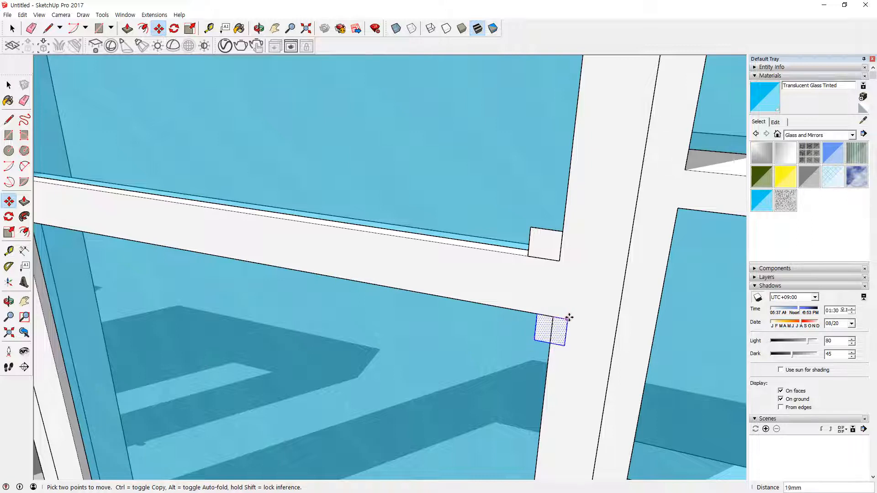
left_click(616, 325)
Draw a 160 × 120 mm rectangle from the outer square's lower corner to the upper square's opposite corner
mouse_move(617, 326)
middle_mouse_down()
mouse_move(574, 332)
mouse_move(612, 333)
middle_mouse_up()
key("r")
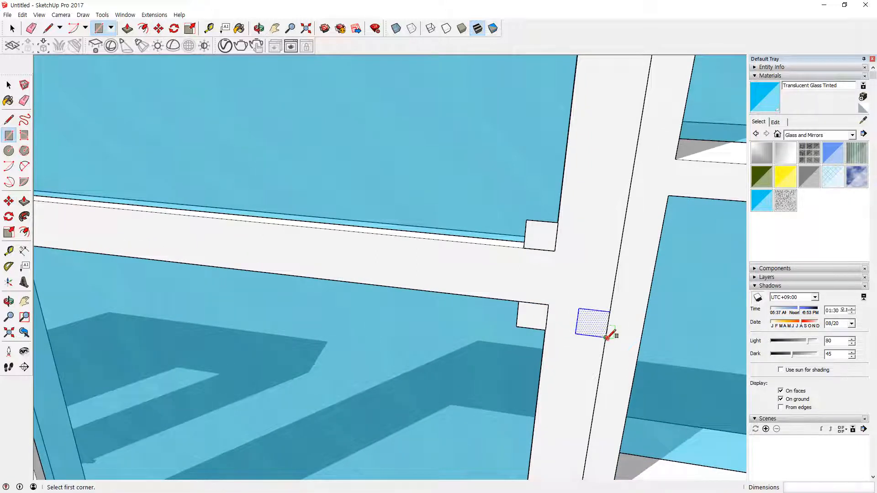
left_click(605, 337)
left_click(527, 220)
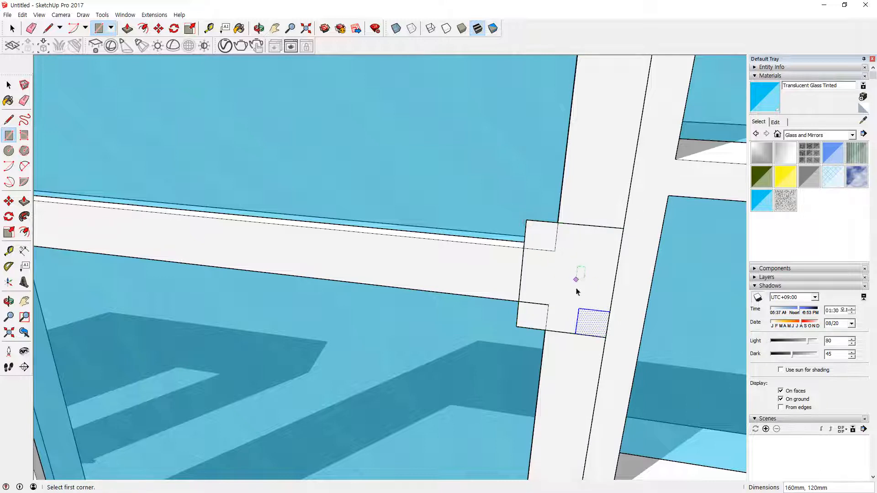
Erase the leftover square at the door's outer edge, undoing any accidental erasing of the door frame
key("e")
mouse_move(583, 315)
left_mouse_down()
mouse_move(543, 297)
mouse_move(549, 276)
left_mouse_up()
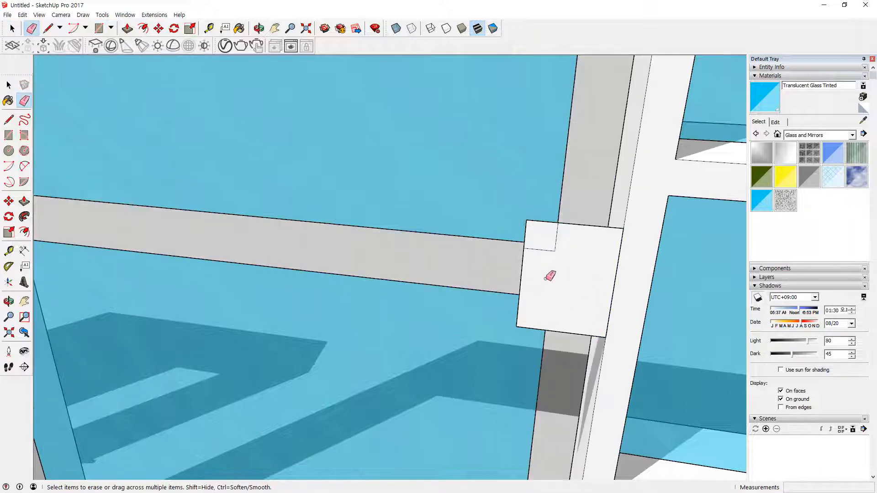
key("ctrl+z")
key("space")
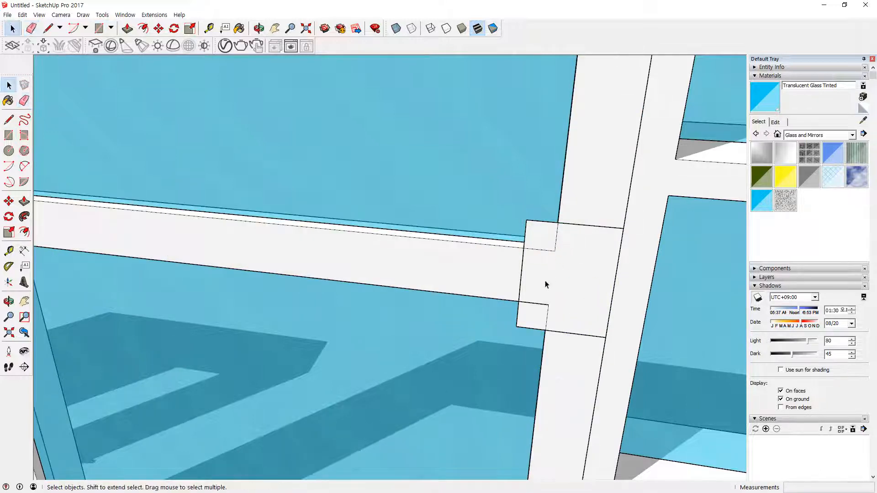
Move the whole rectangular plate with its two corner squares 50 mm out from the door's front along the green axis
middle_click_drag(543, 283, 536, 221)
key("m")
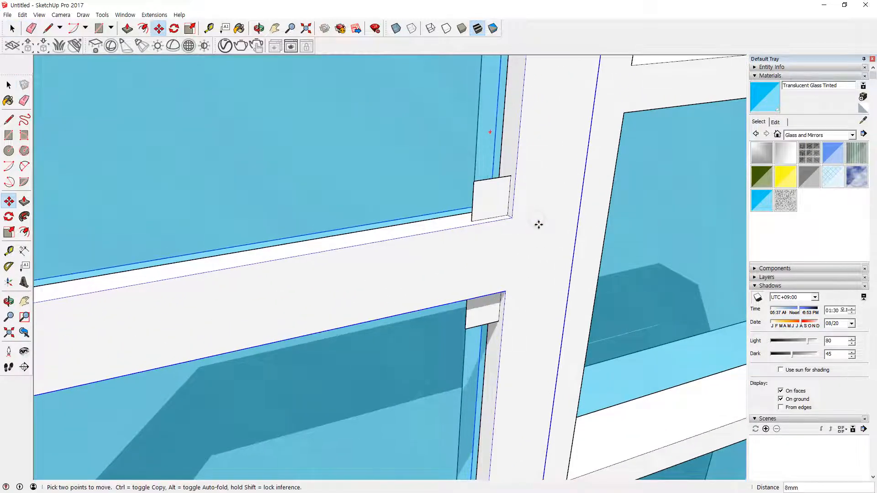
key("space")
left_click(517, 207)
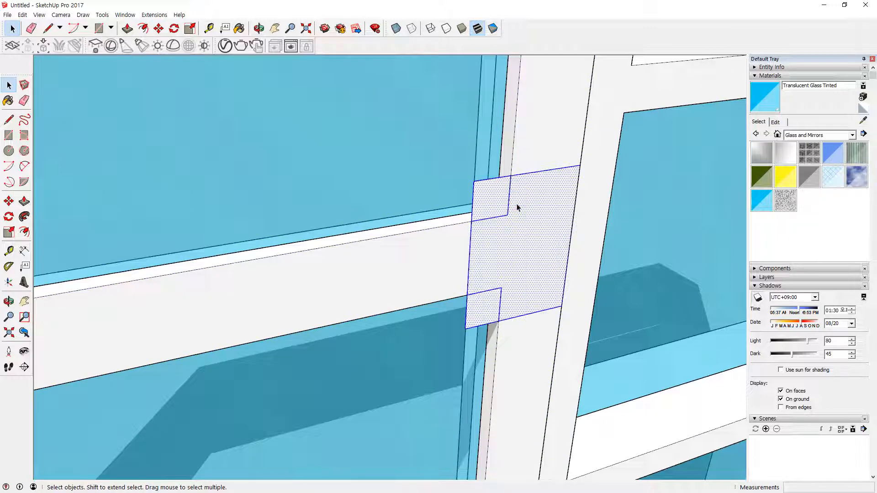
key("m")
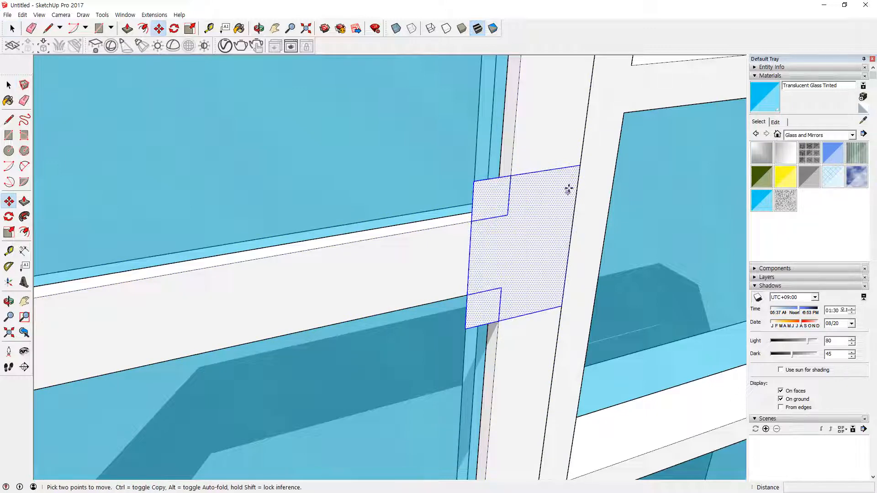
left_click(580, 164)
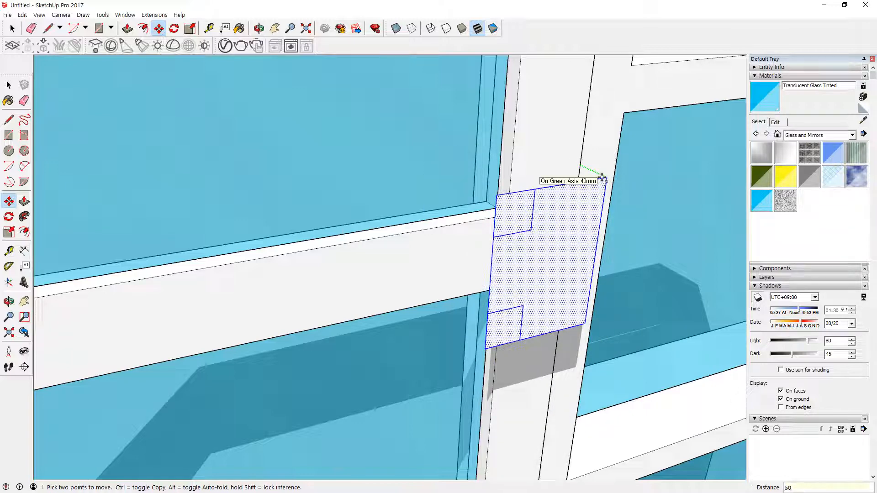
left_click(602, 177)
key("space")
left_click(555, 233)
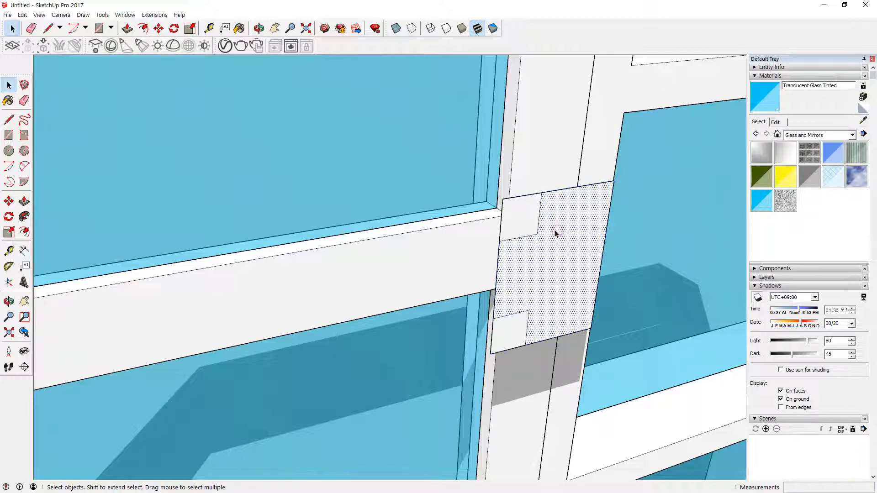
Erase the corner-square edges from the rectangular handle plate, leaving one plain face
key("e")
left_click_drag(518, 312, 537, 324)
scroll(538, 242, "down", 1)
Connect the plate's upper outer corner to the door's edge with a line, and draw a rectangle from there to the plate's lower outer corner
mouse_move(547, 214)
middle_mouse_down()
mouse_move(614, 303)
mouse_move(507, 210)
mouse_move(192, 170)
middle_mouse_up()
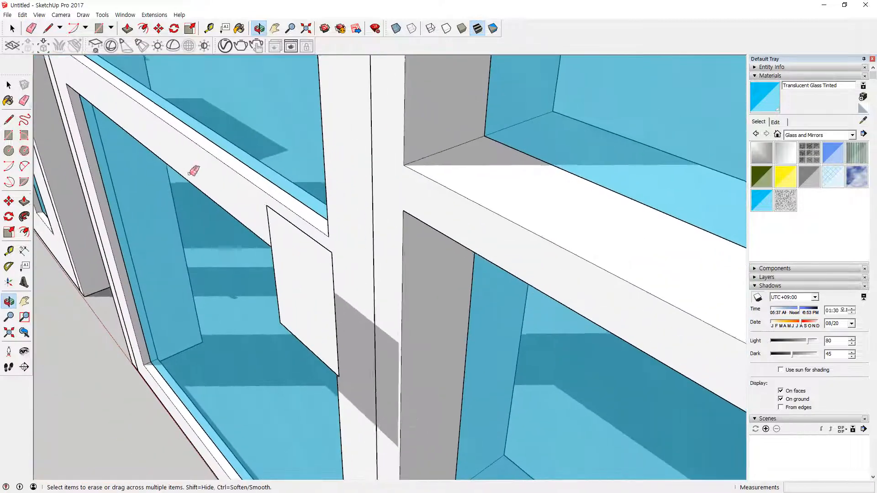
scroll(364, 256, "up", 3)
key("r")
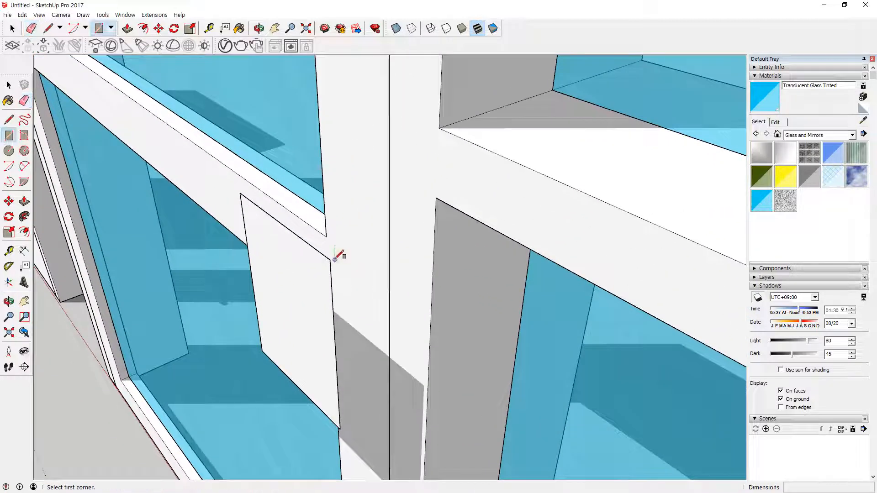
key("l")
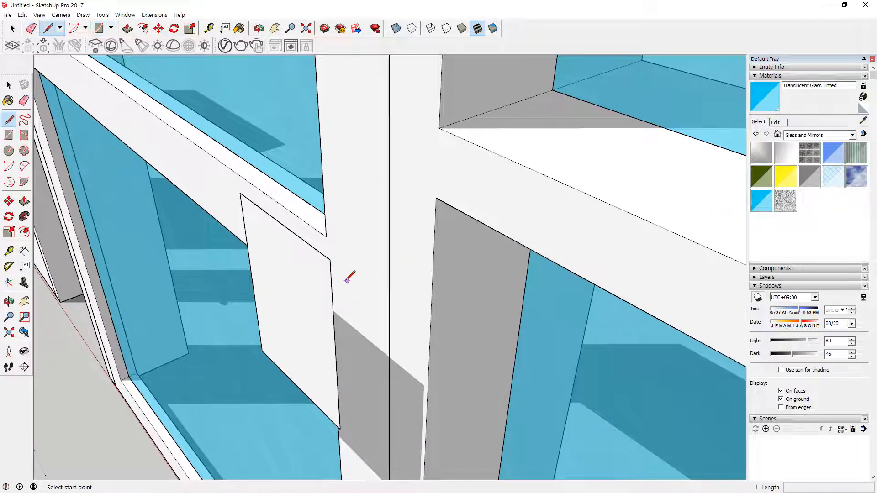
left_click(329, 259)
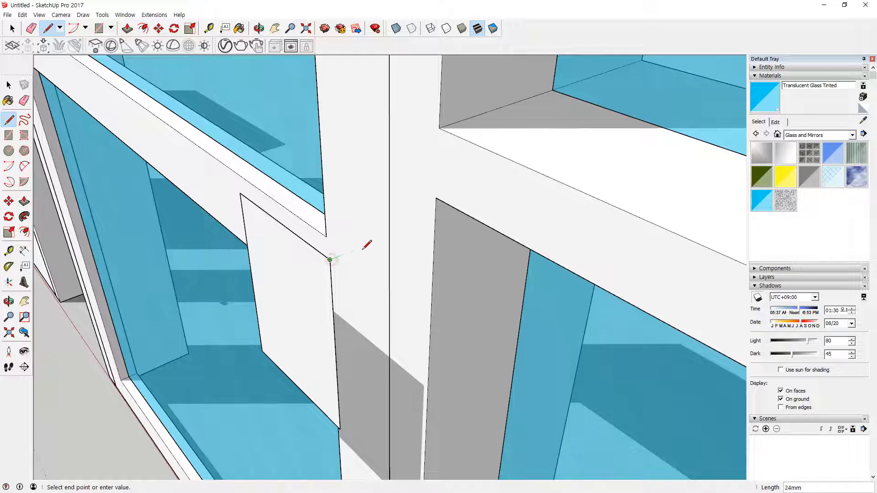
left_click(389, 235)
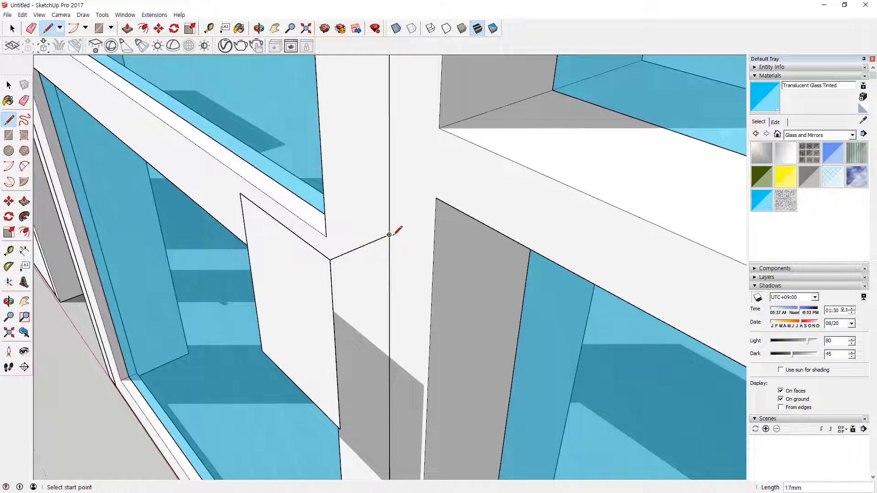
key("r")
left_click(389, 235)
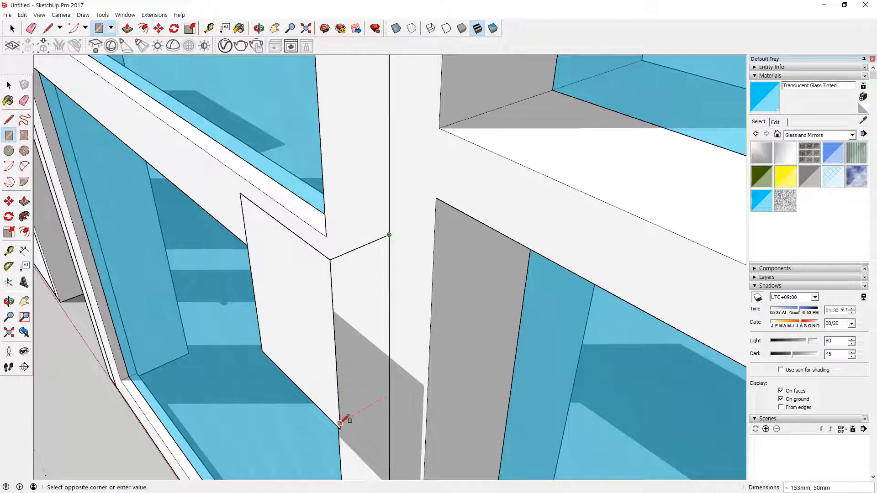
left_click(342, 419)
Thicken the handle's side face 10 mm inward with Push/Pull
middle_click_drag(342, 260, 402, 278)
key("p")
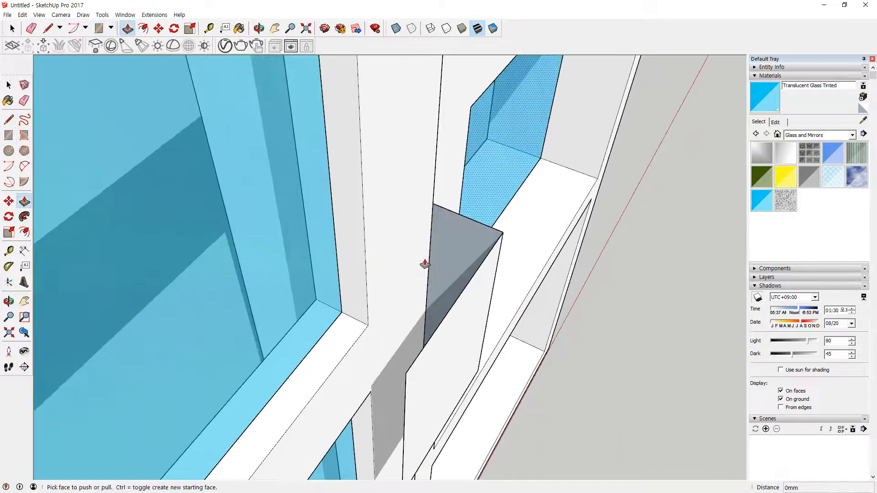
left_click(425, 264)
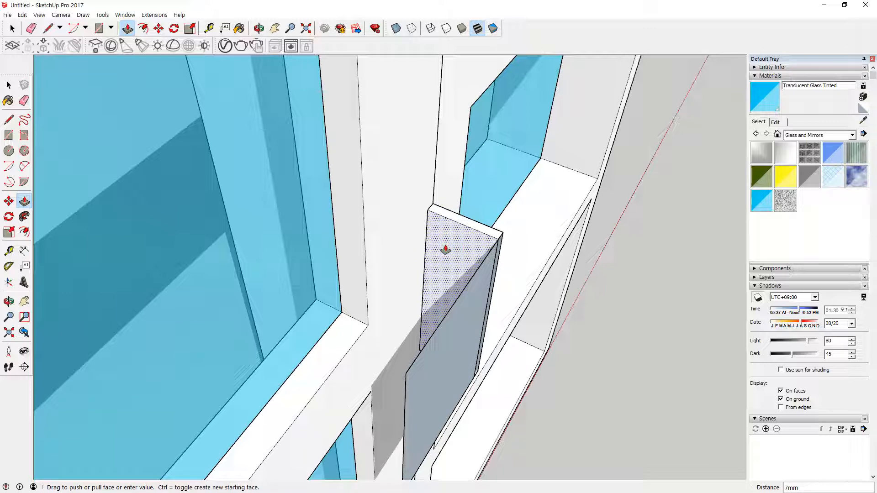
type("10")
key("Return")
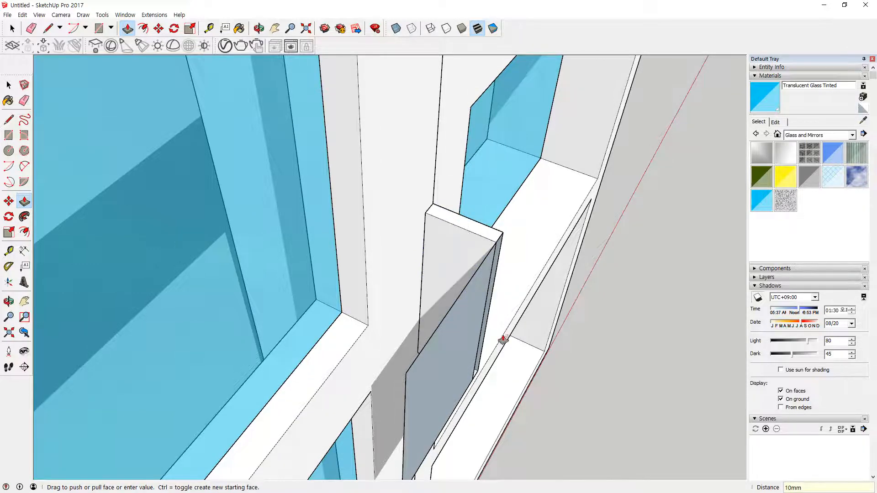
Push the handle's front plate face 10 mm toward the door to give it thickness
middle_click_drag(503, 337, 355, 205)
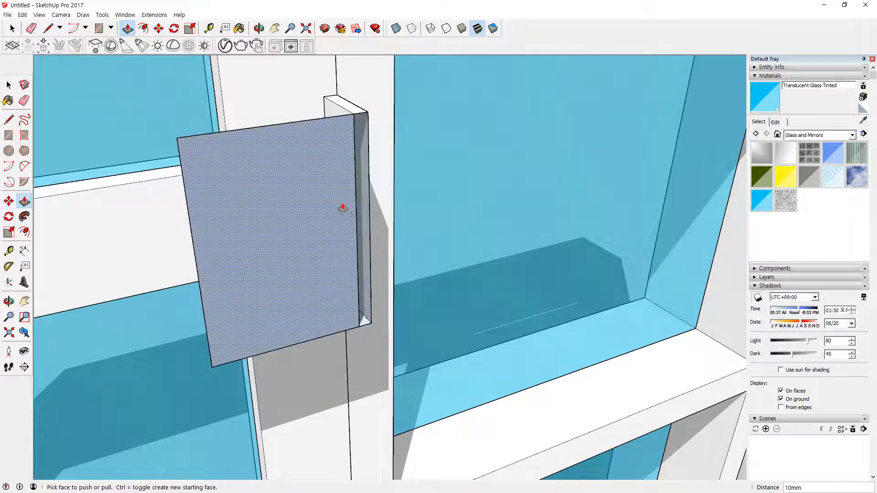
left_click(342, 207)
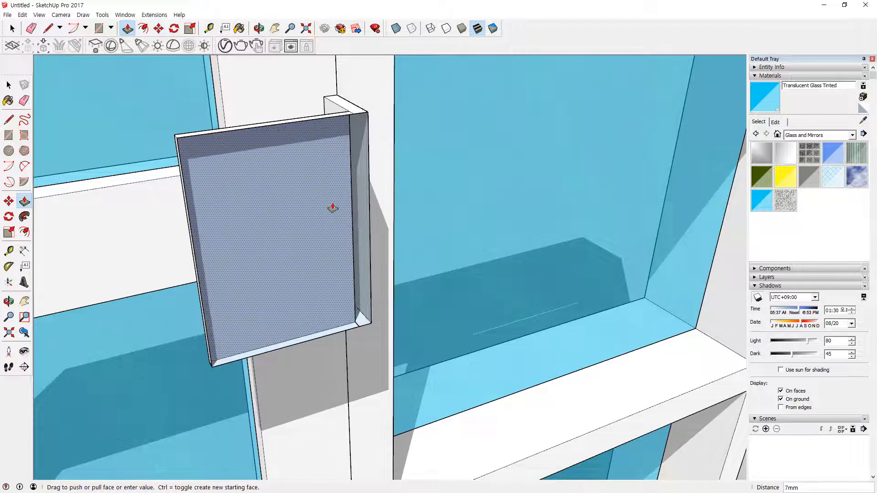
type("10")
key("Return")
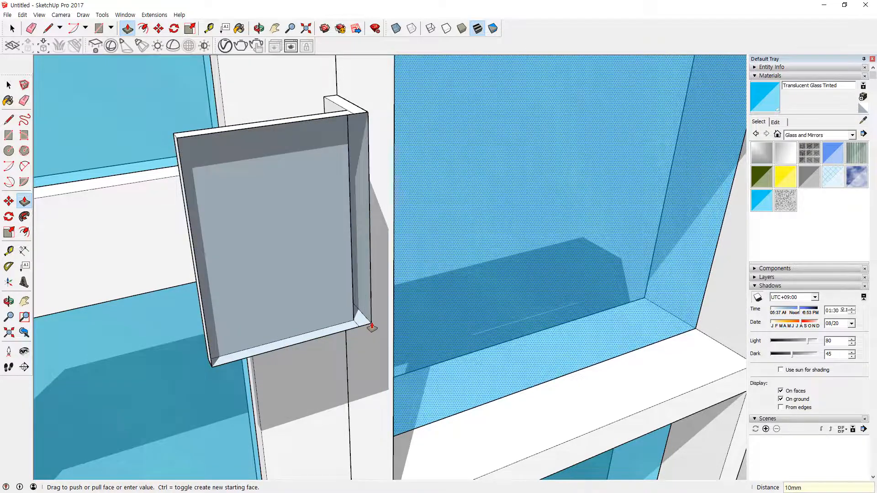
Redraw the plate's lower front edge from corner to corner to close its open front face
key("r")
key("l")
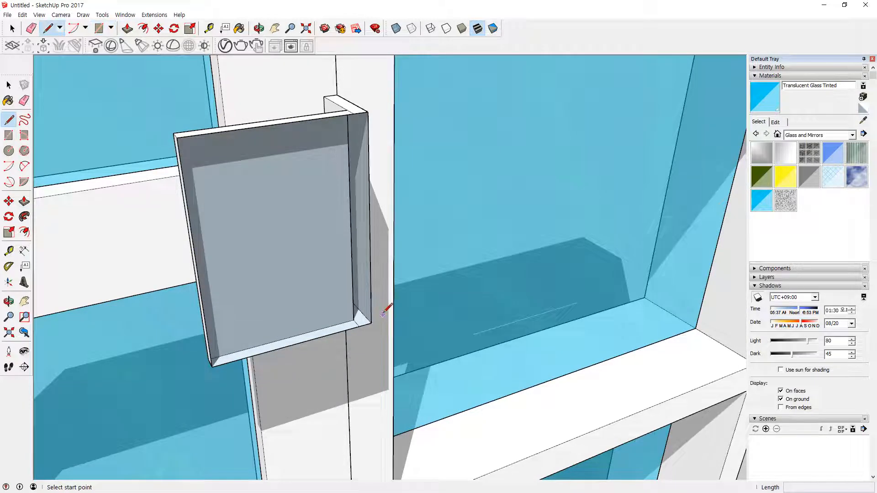
left_click(370, 323)
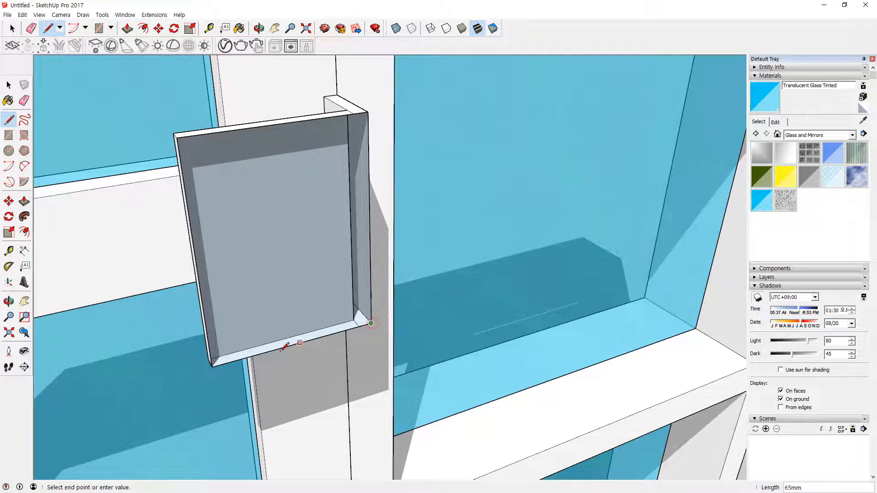
left_click(212, 367)
mouse_move(325, 269)
middle_mouse_down()
mouse_move(372, 337)
mouse_move(352, 122)
middle_mouse_up()
key("e")
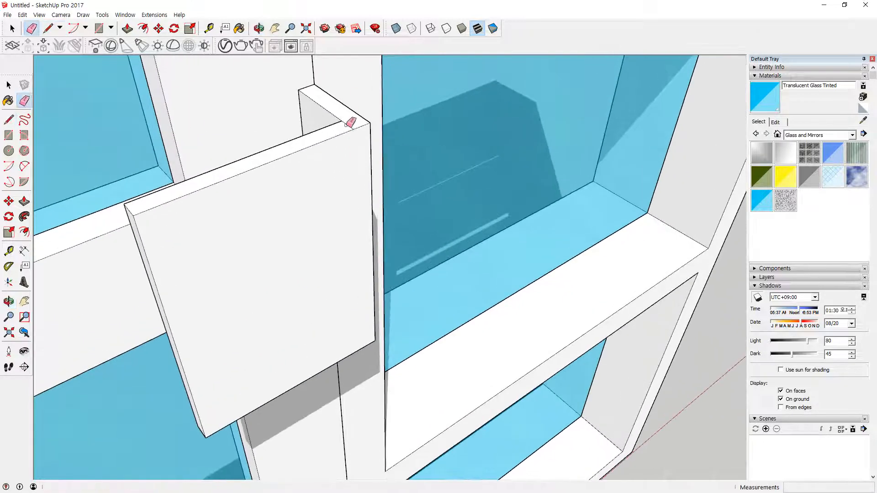
Examine the finished plate handle and the three door models side by side
mouse_move(362, 190)
middle_mouse_down()
mouse_move(348, 111)
mouse_move(391, 207)
mouse_move(368, 293)
mouse_move(234, 364)
mouse_move(294, 288)
mouse_move(343, 301)
mouse_move(450, 386)
mouse_move(505, 344)
mouse_move(505, 323)
middle_mouse_up()
scroll(361, 306, "down", 2)
scroll(368, 290, "down", 4)
scroll(315, 255, "down", 5)
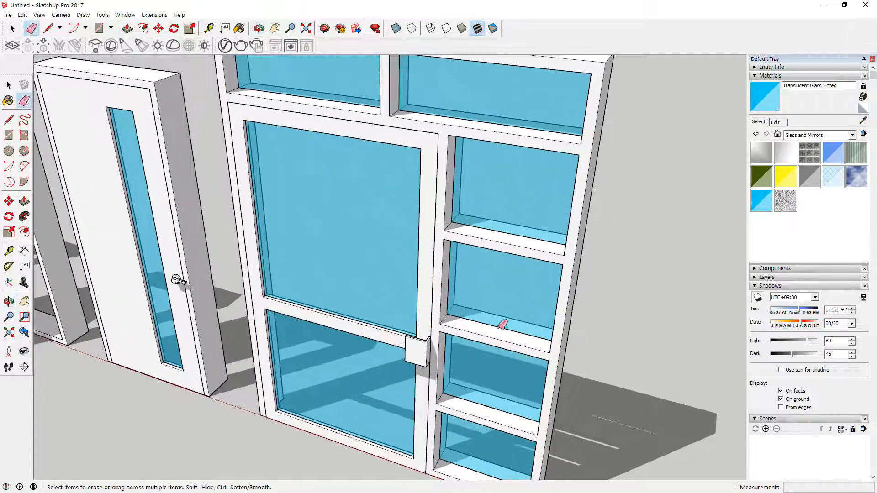
scroll(476, 320, "down", 2)
scroll(476, 320, "down", 2)
mouse_move(205, 106)
left_mouse_down()
mouse_move(184, 127)
mouse_move(202, 122)
left_mouse_up()
left_click_drag(254, 105, 248, 128)
mouse_move(243, 121)
left_mouse_down()
mouse_move(248, 130)
mouse_move(267, 124)
left_mouse_up()
mouse_move(421, 102)
left_mouse_down()
mouse_move(406, 141)
mouse_move(436, 133)
left_mouse_up()
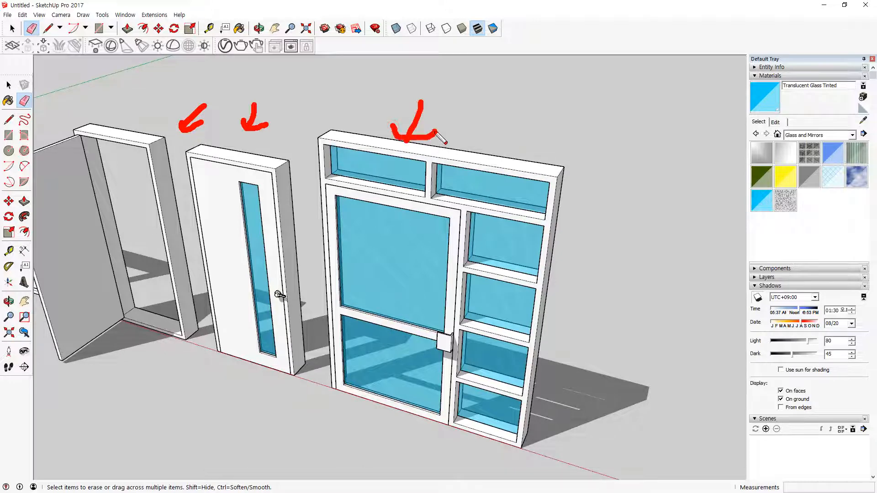
key("Escape")
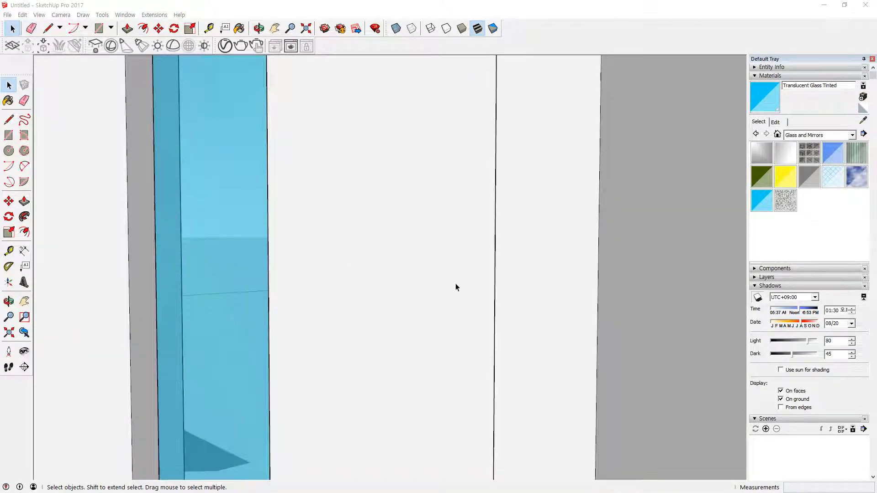
Draw a line up from the narrow-glazed door's lower corner and a short line inward to mark the handle's centre
scroll(462, 292, "down", 8)
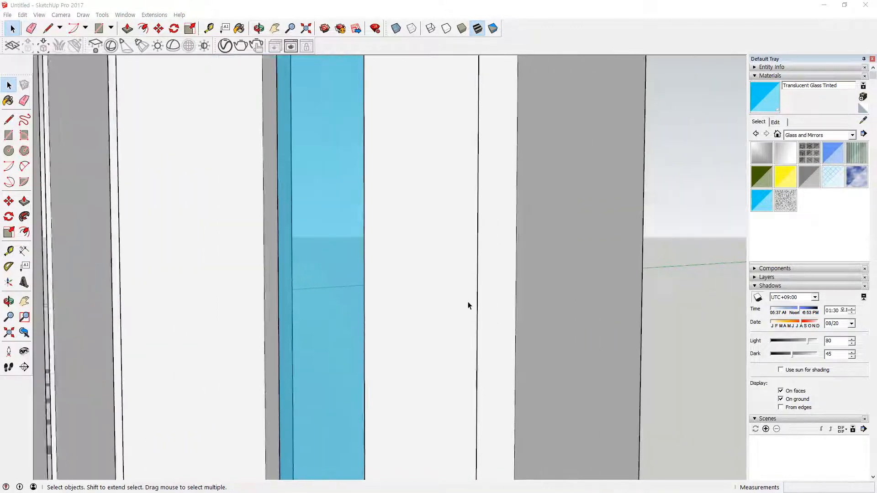
middle_click_drag(444, 399, 389, 156, "shift")
scroll(399, 298, "down", 1)
middle_click_drag(399, 301, 432, 439)
key("p")
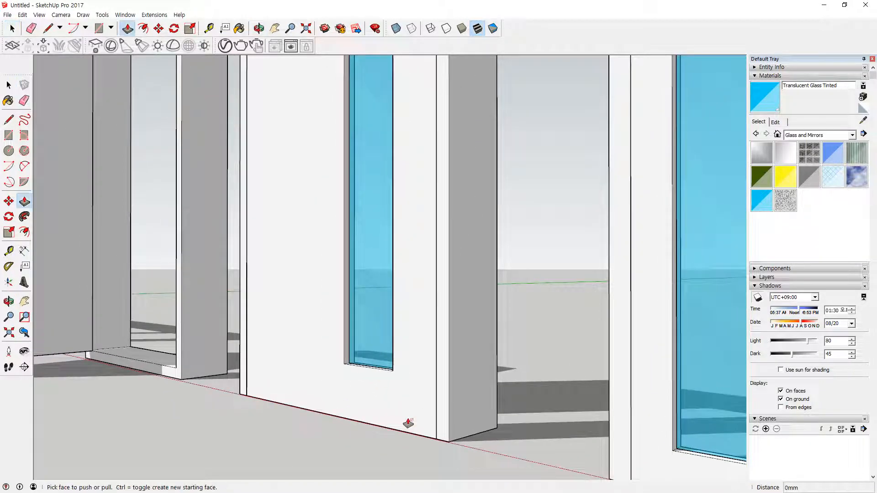
key("l")
left_click(436, 438)
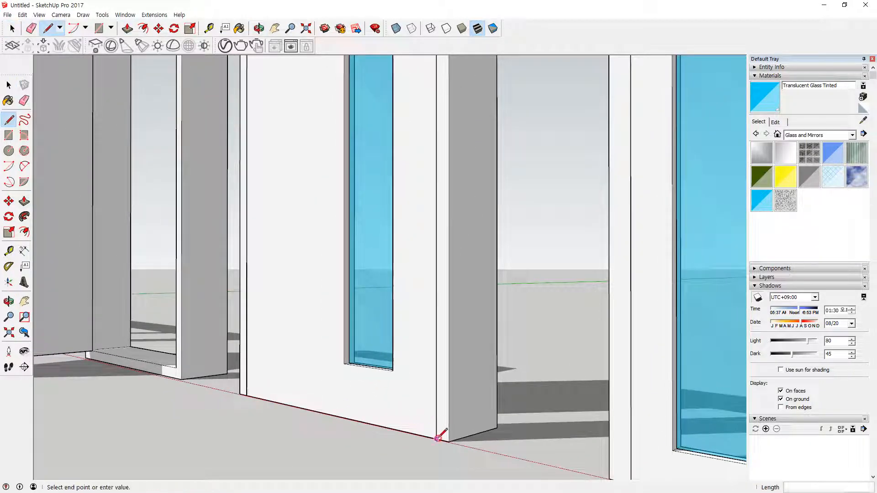
left_click(420, 78)
scroll(421, 91, "up", 6)
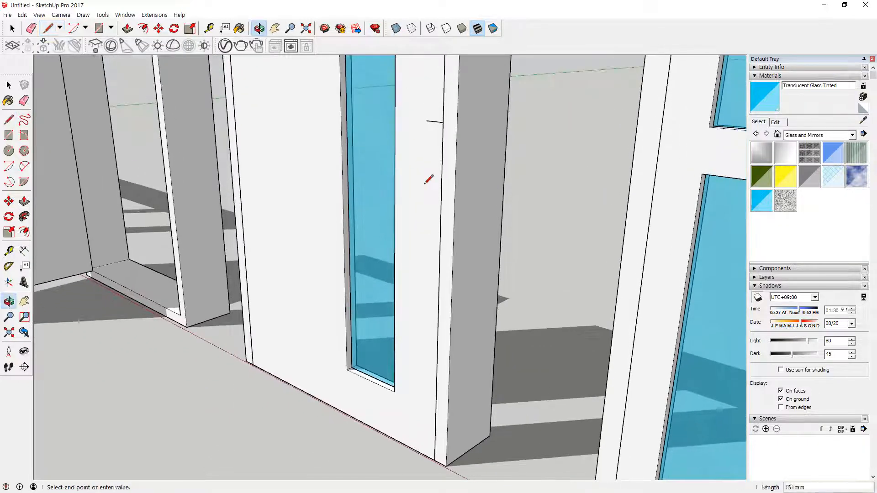
key("space")
Draw a circle of 30 mm radius centred on the inner end of the short line
key("c")
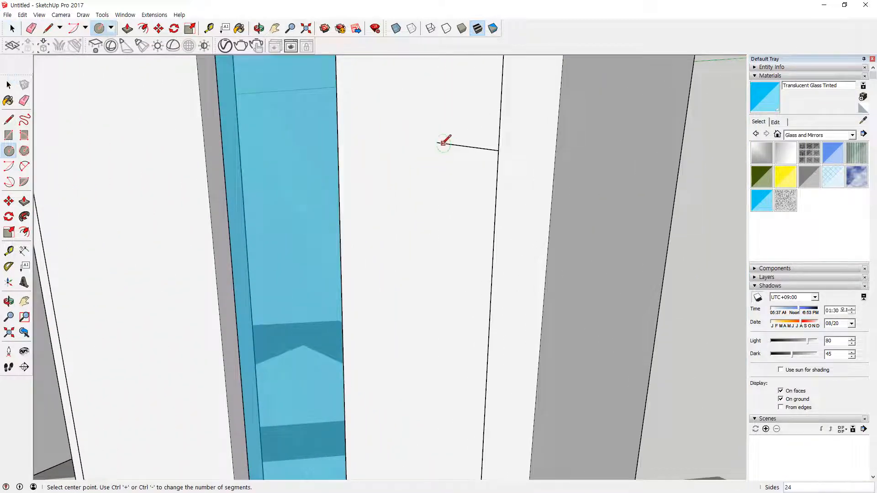
left_click(437, 143)
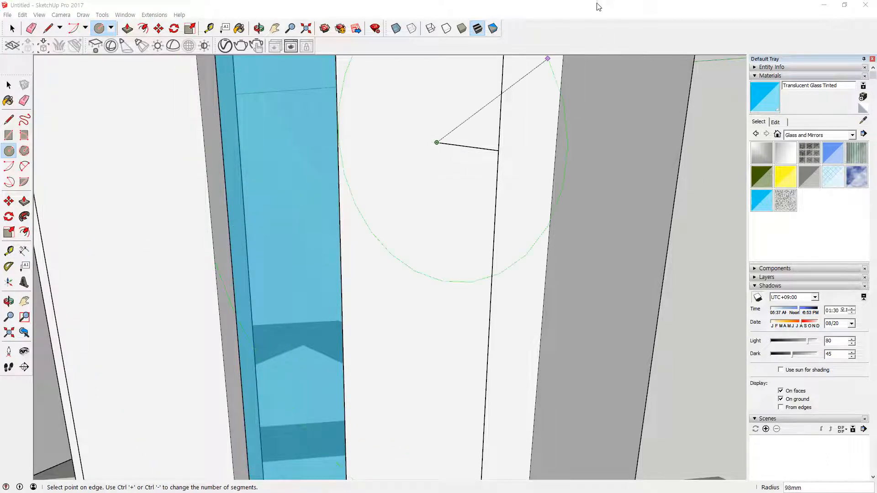
key("Return")
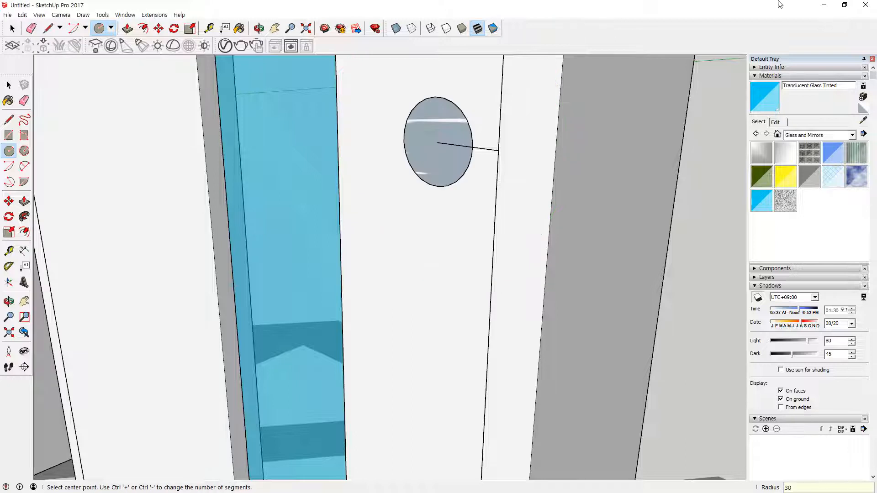
Erase the short construction line inside and beside the handle circle
middle_click_drag(530, 112, 417, 154)
key("e")
left_click(425, 153)
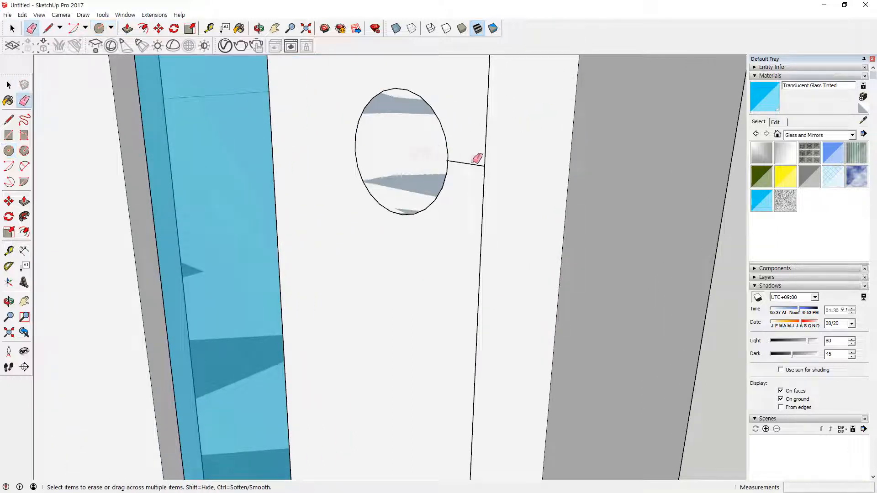
key("space")
left_click(483, 186)
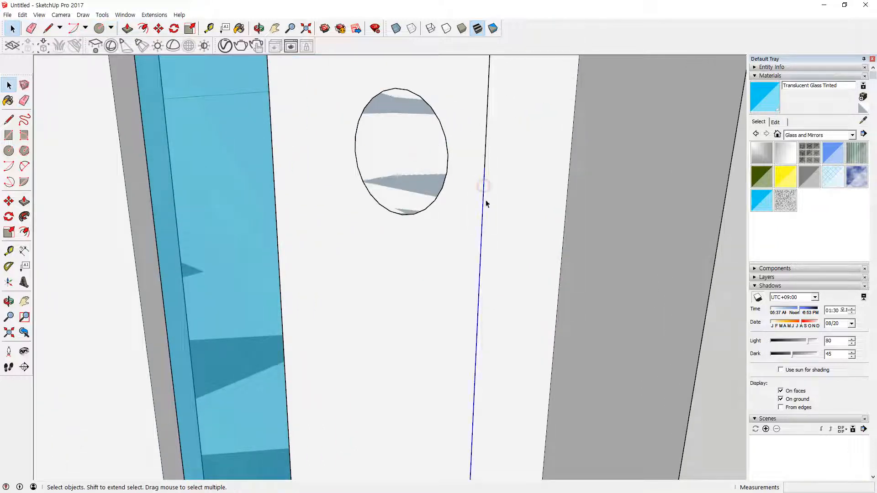
left_click(493, 241)
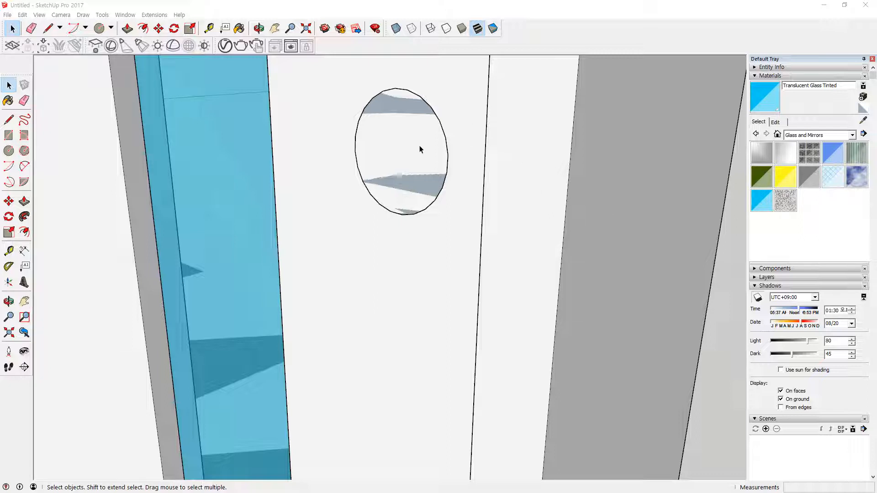
Try extruding the handle circle 15 mm out from the door
left_click(565, 17)
key("p")
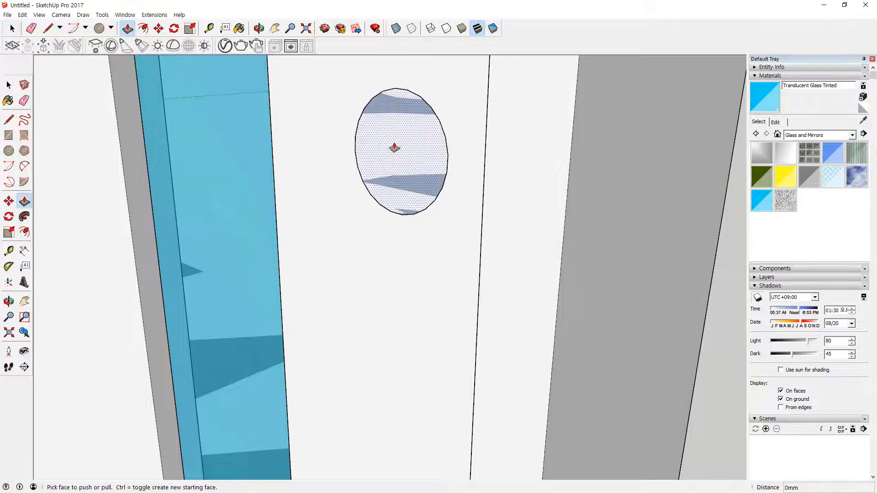
left_click_drag(391, 146, 376, 156)
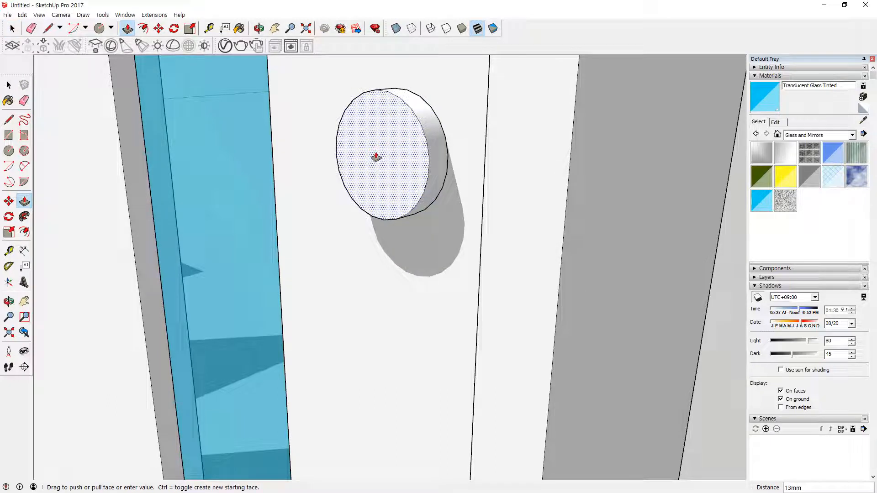
type("15")
key("Return")
middle_click_drag(376, 155, 362, 239)
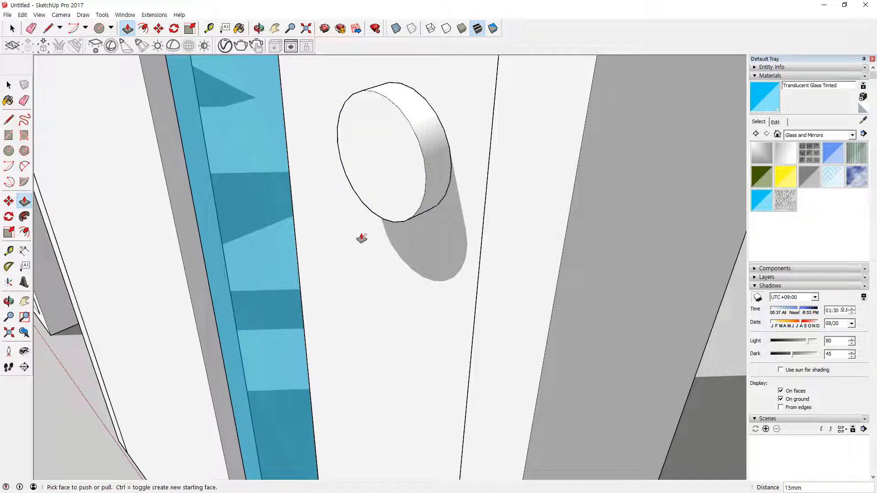
Set the extrusion of the handle's round base to 10 mm
left_click_drag(370, 188, 385, 152)
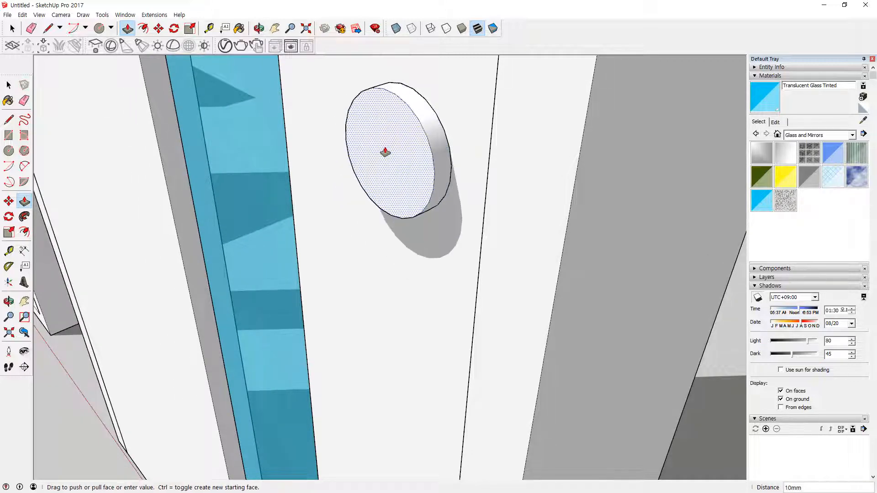
type("10")
key("Return")
Offset the round base's front edge 20 mm inward to form a small concentric circle
middle_click_drag(390, 129, 397, 147)
left_click_drag(394, 141, 385, 142)
key("f")
left_click(374, 92)
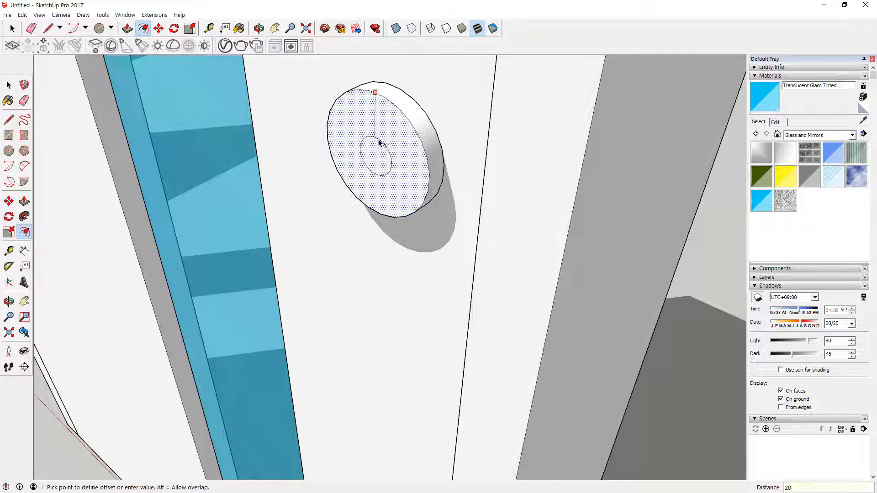
left_click(378, 143)
Extrude the small inner circle 30 mm outward as the handle's stem
middle_click_drag(379, 143, 535, 115)
key("p")
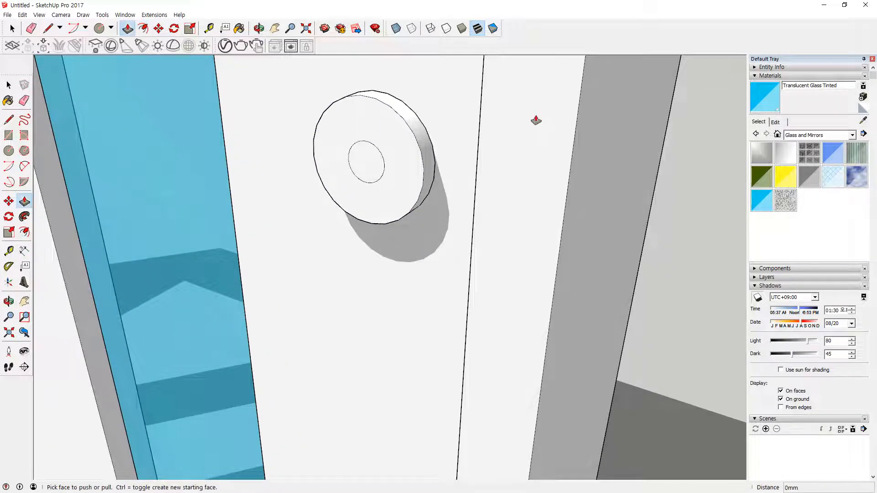
left_click_drag(365, 171, 327, 184)
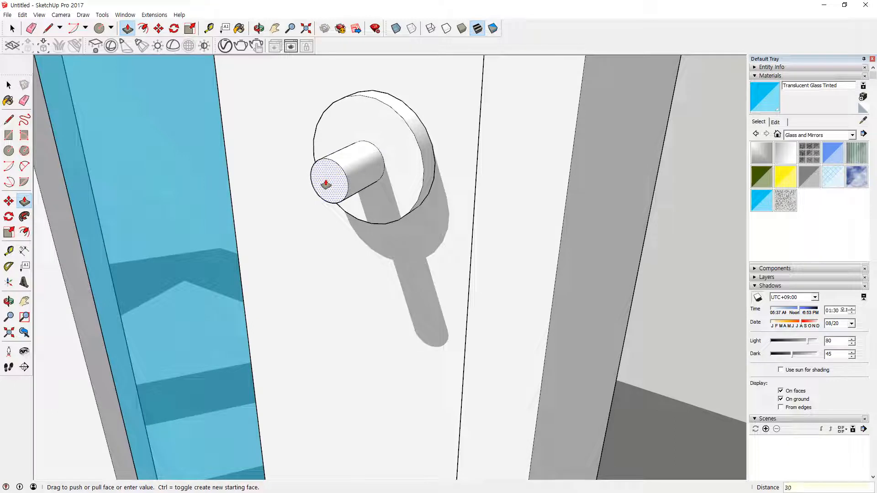
Try extruding the handle's inner circle 30 mm and 20 mm as the stem
key("Return")
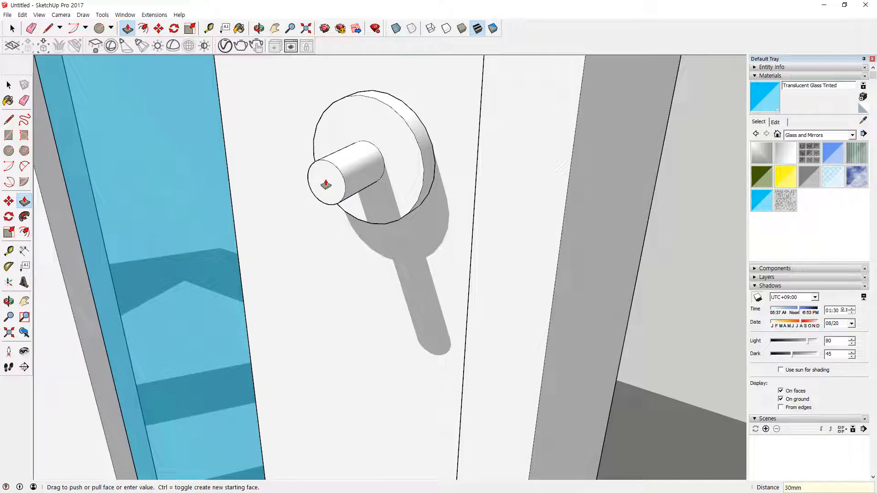
key("ctrl+z")
left_click(360, 165)
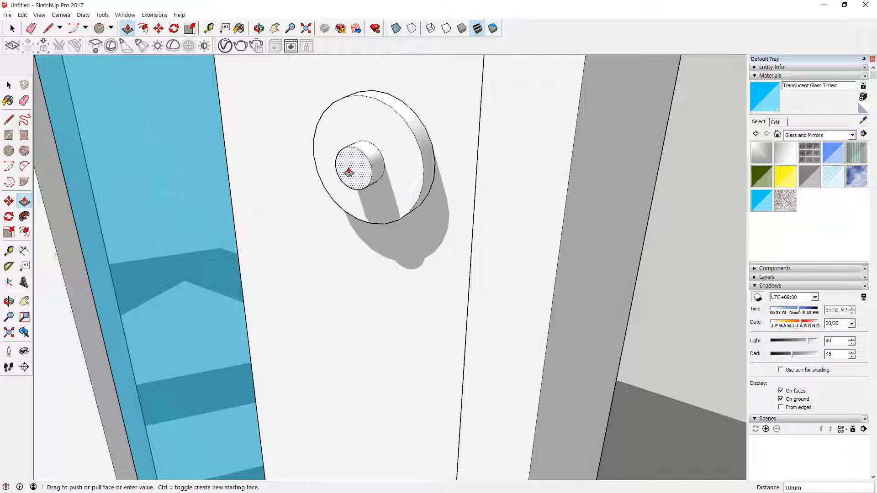
key("Return")
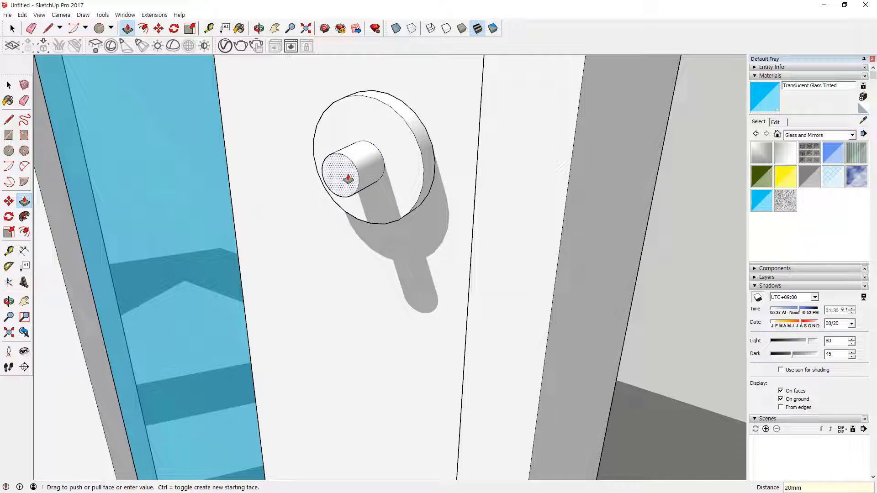
key("ctrl+z")
Extrude the inner circle 20 mm as the stem and add a separate 10 mm segment beyond its end face
left_click(359, 167)
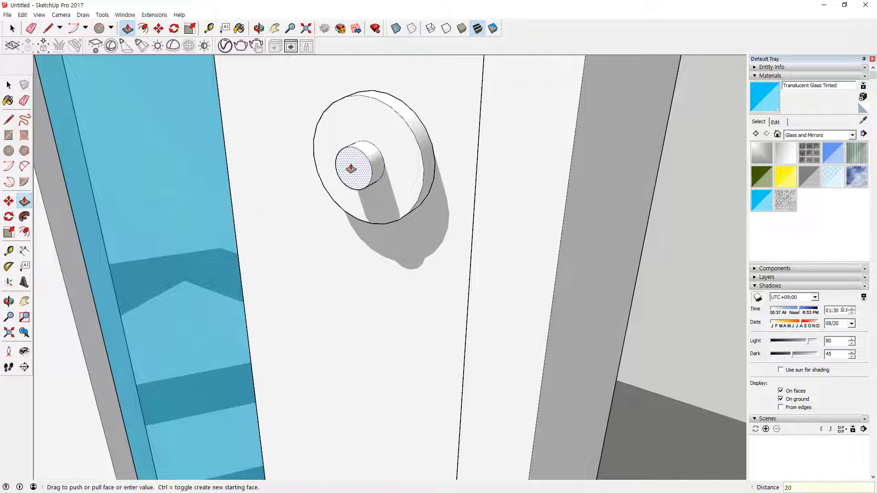
key("Return")
key("ctrl")
left_click(343, 176)
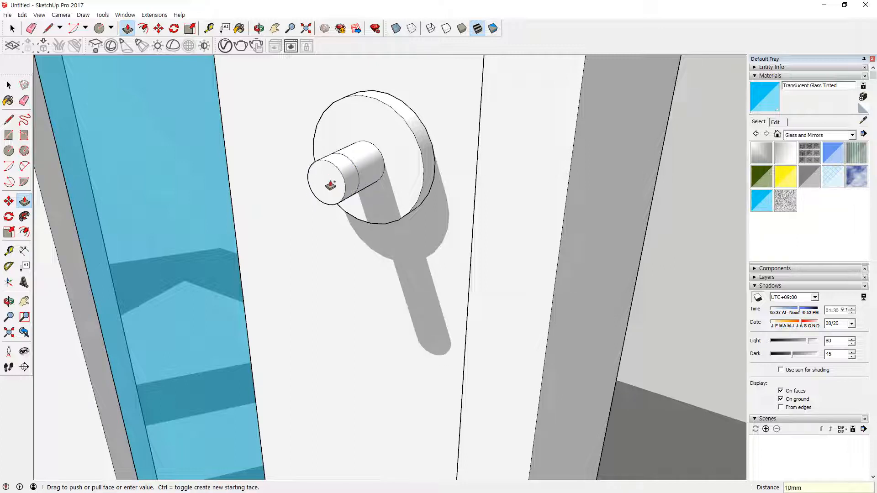
type("10mm")
key("Return")
Draw a vertical line across the stem's round end face, off-centre on the side away from the glazing
middle_click_drag(298, 205, 221, 241)
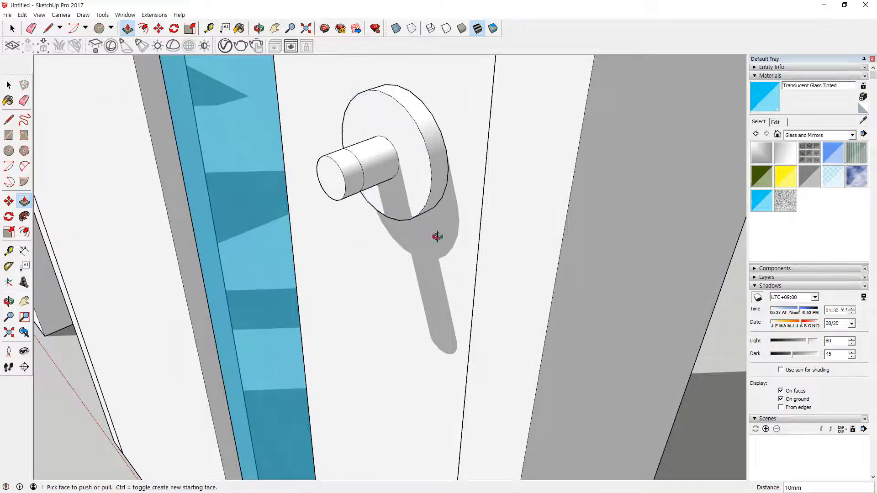
middle_click_drag(434, 237, 349, 287)
scroll(355, 185, "up", 3)
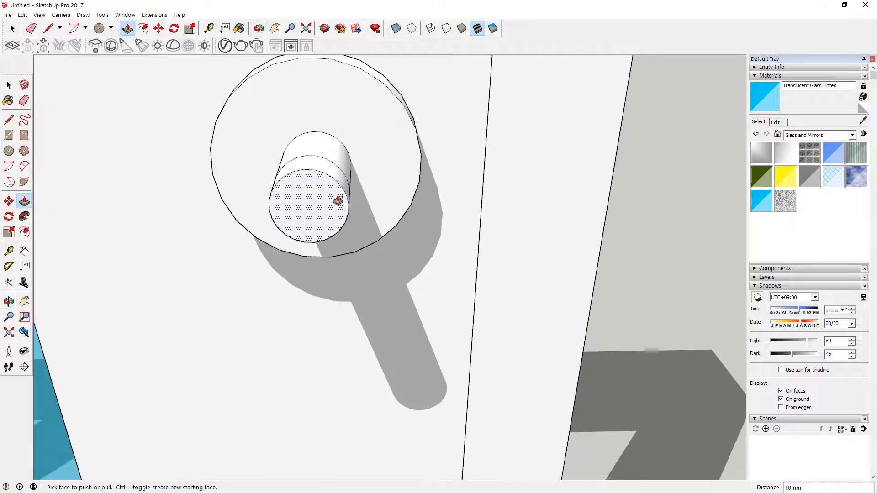
middle_click_drag(336, 199, 324, 159)
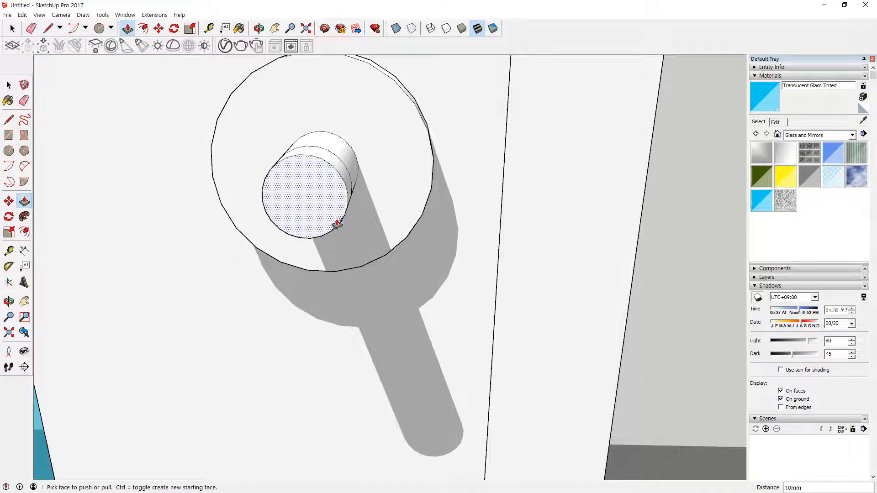
key("ctrl+2")
left_click_drag(327, 164, 333, 231)
key("Escape")
key("l")
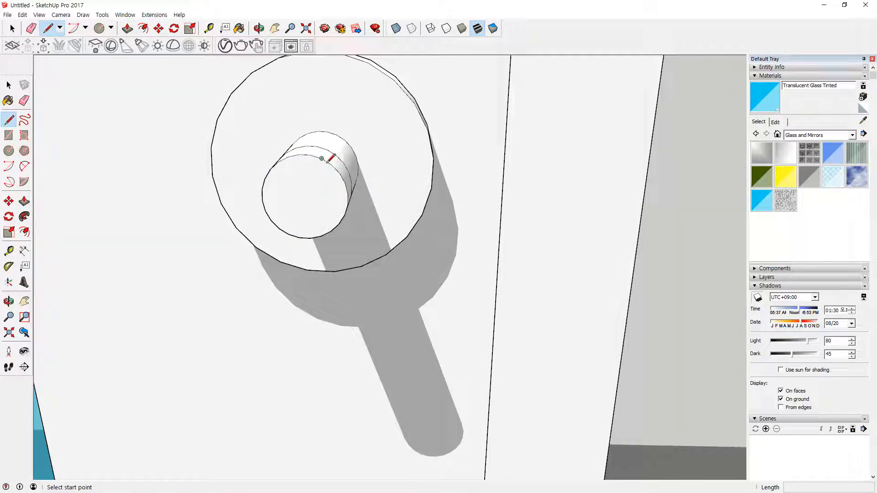
left_click(321, 159)
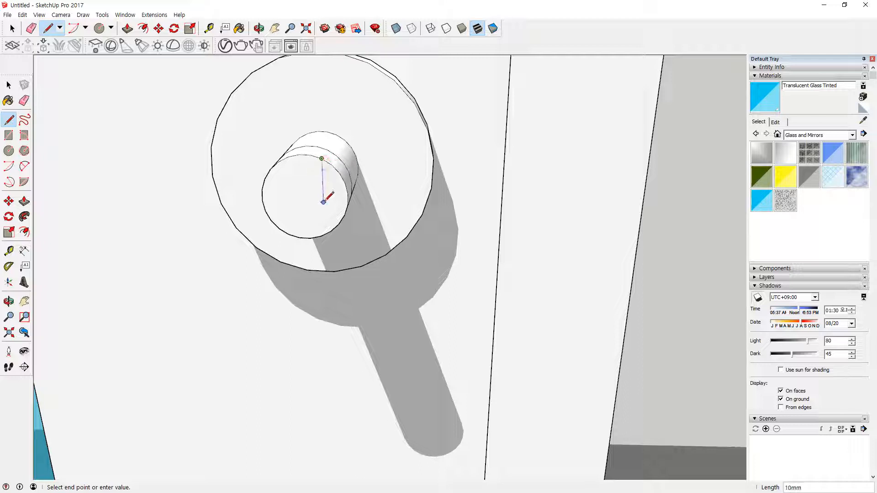
left_click(324, 235)
key("space")
Push the smaller part of the divided end face back to the seam between the stem and its end segment
key("p")
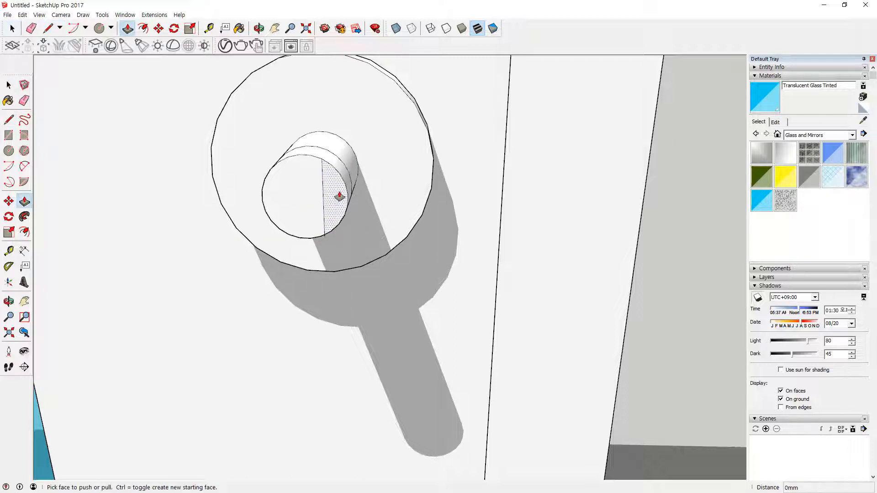
left_click(338, 196)
left_click(342, 178)
Draw a vertical line along the inner edge of the cut to close the crescent-shaped opening on the stem
middle_click_drag(342, 178, 256, 207)
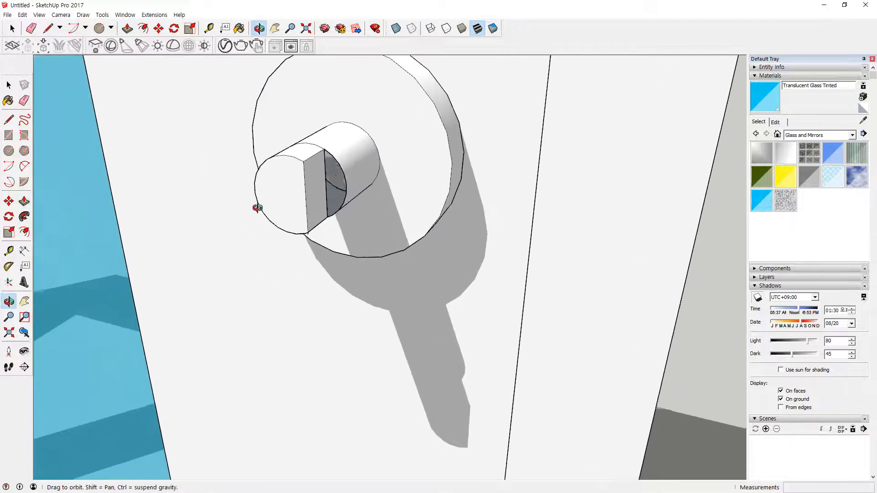
scroll(314, 163, "up", 1)
key("l")
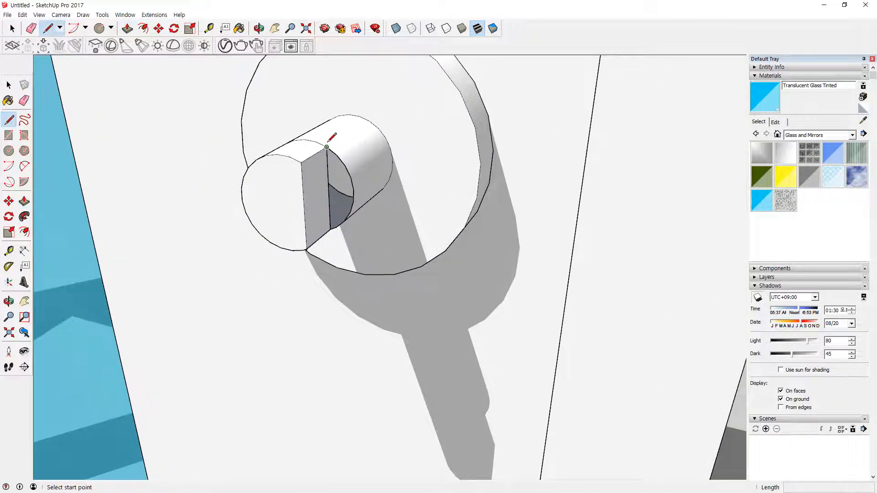
left_click(326, 147)
left_click(331, 228)
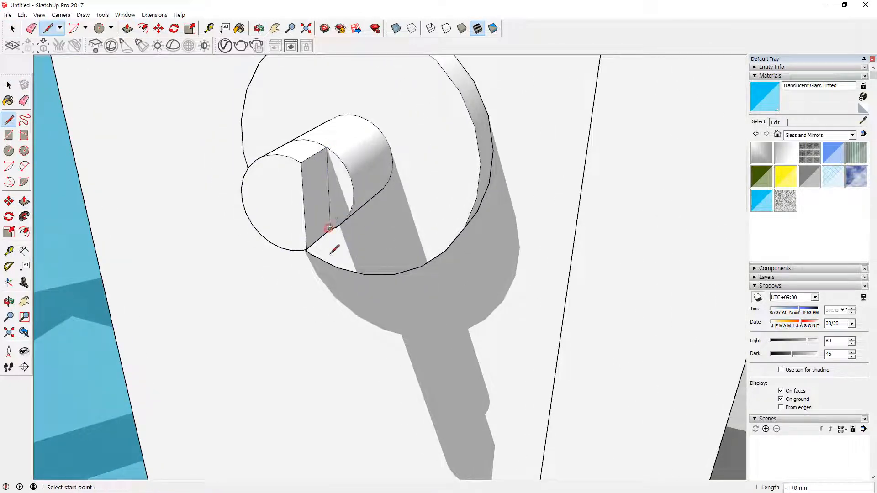
middle_click_drag(362, 212, 299, 224)
key("p")
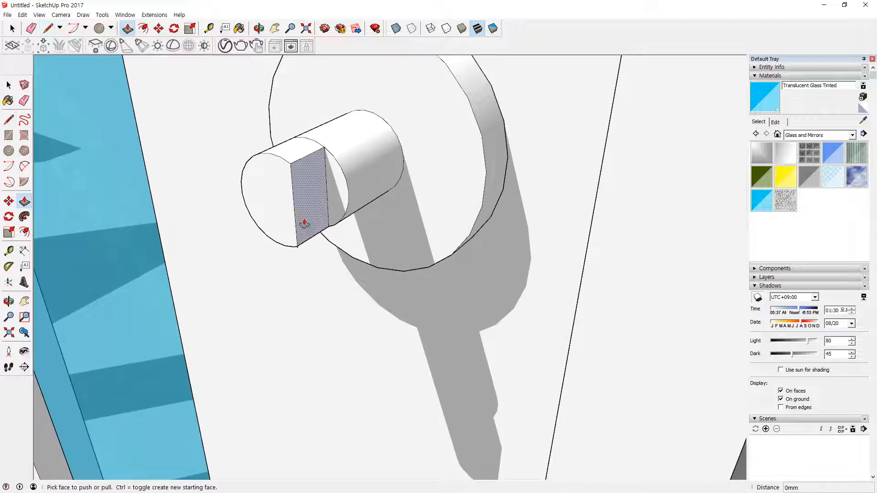
left_click(315, 200)
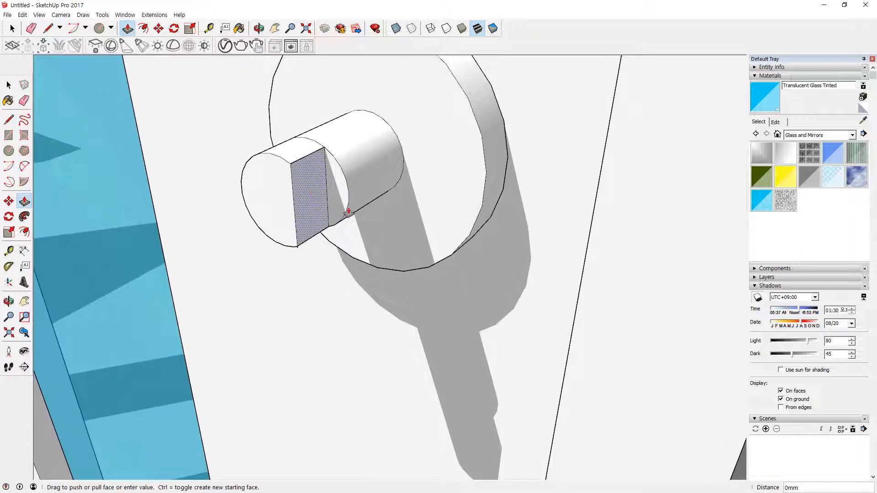
key("Escape")
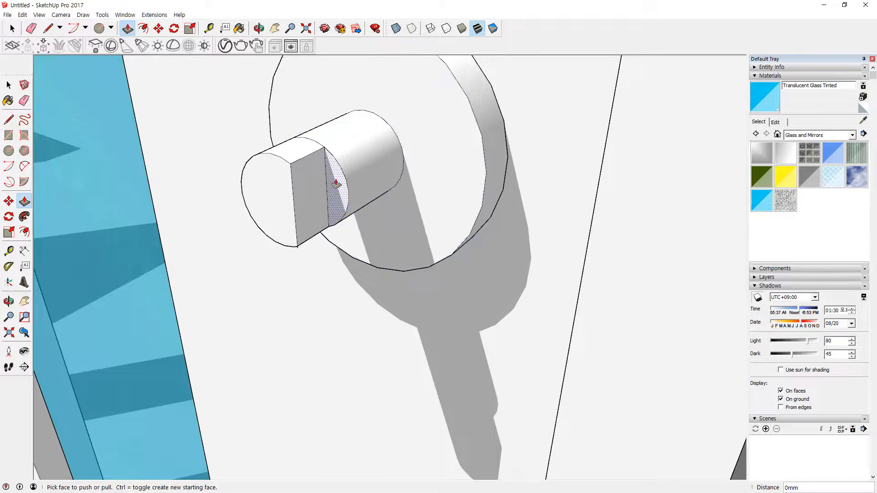
Pull the flat face of the stem's end segment about 11 mm sideways to start the lever arm
scroll(335, 194, "up", 5)
key("space")
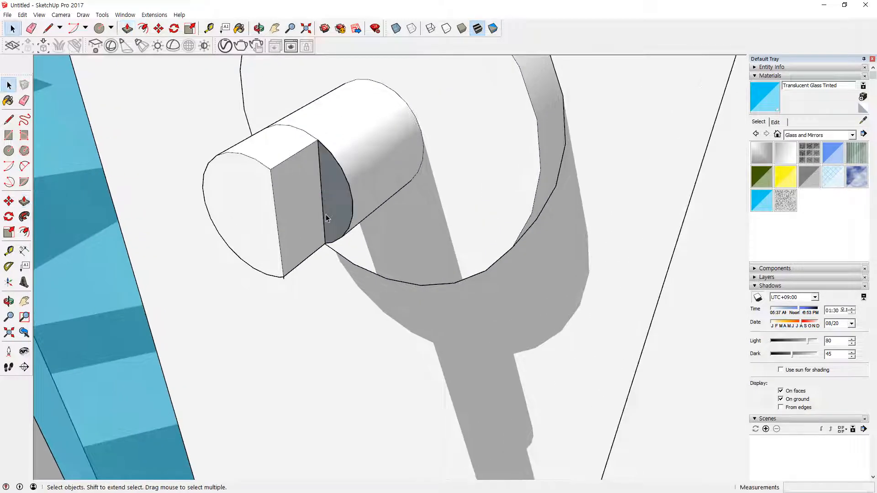
key("p")
left_click(297, 184)
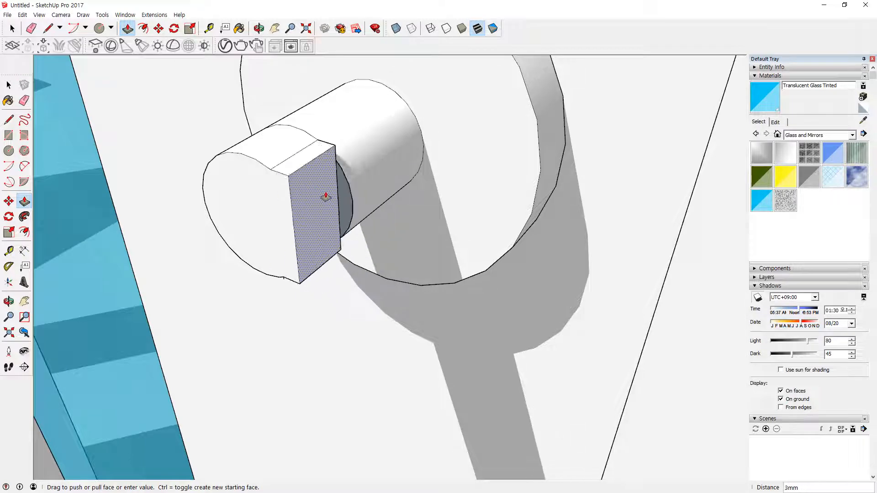
left_click(362, 203)
middle_click_drag(362, 196, 499, 119)
left_click(366, 190)
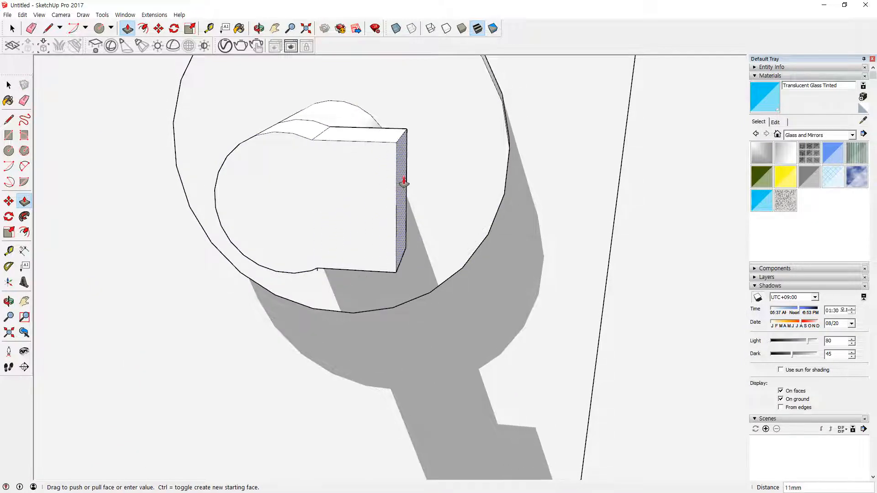
left_click(404, 183)
Move the bottom edge of the lever arm's end face up about 4 mm
middle_click_drag(404, 182, 338, 180)
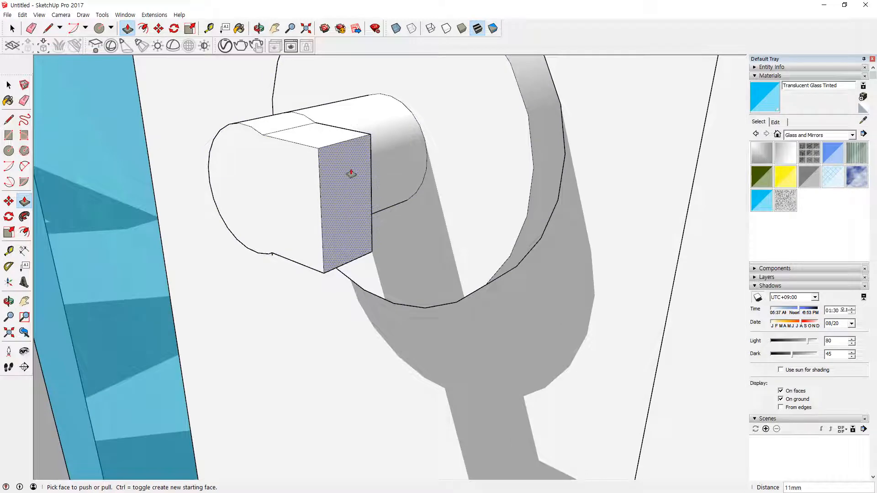
middle_click_drag(311, 254, 466, 204)
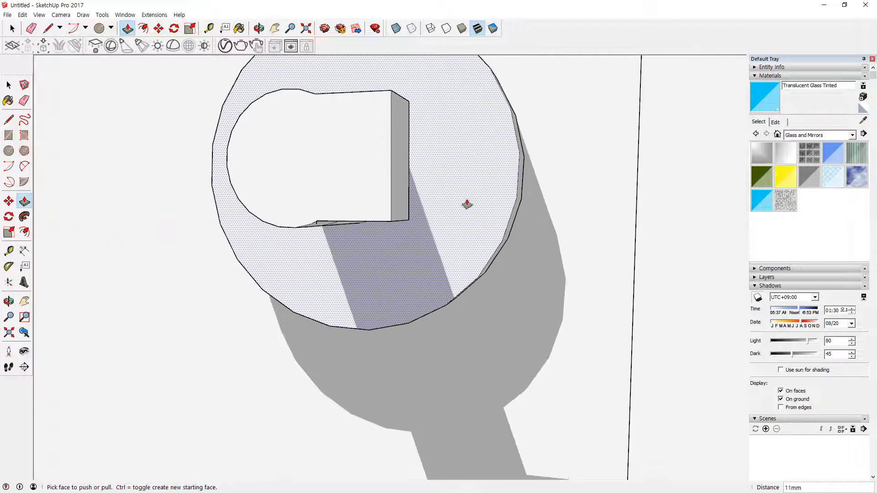
middle_click_drag(383, 240, 354, 206)
key("space")
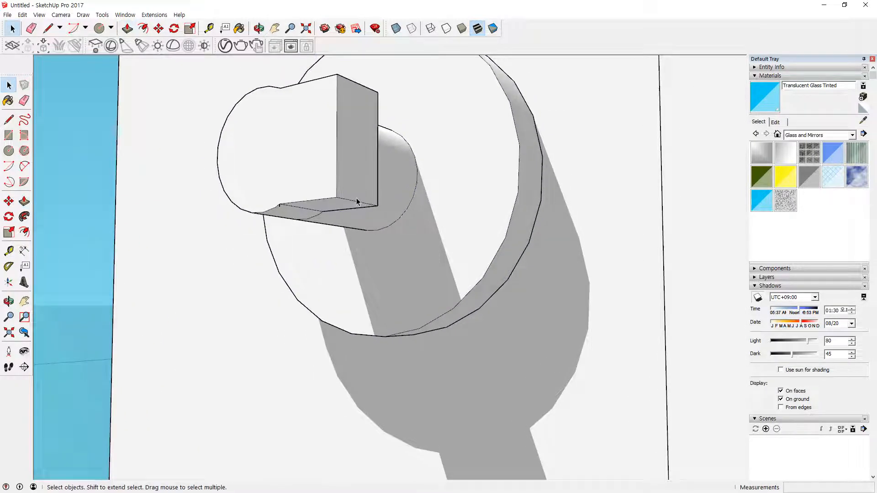
left_click(357, 205)
key("m")
left_click(357, 203)
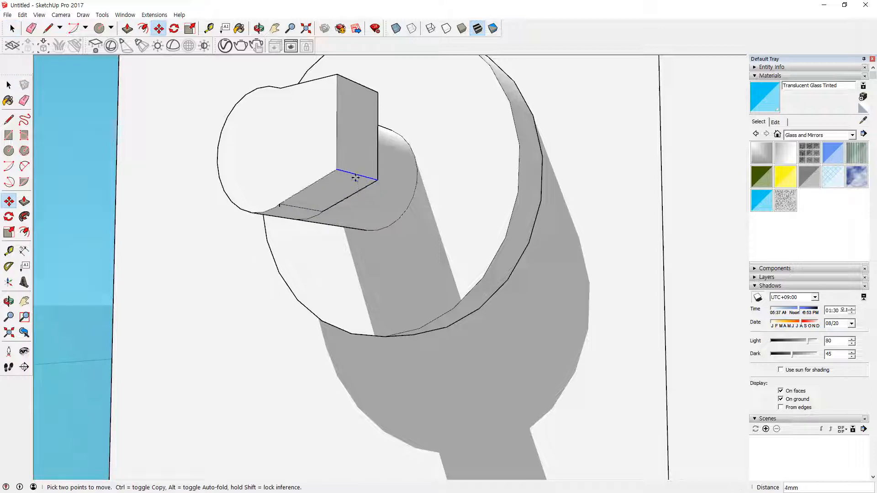
left_click(355, 173)
Move the top edge of the lever arm's end face down about 4 mm to taper the arm
middle_click_drag(358, 128, 334, 226)
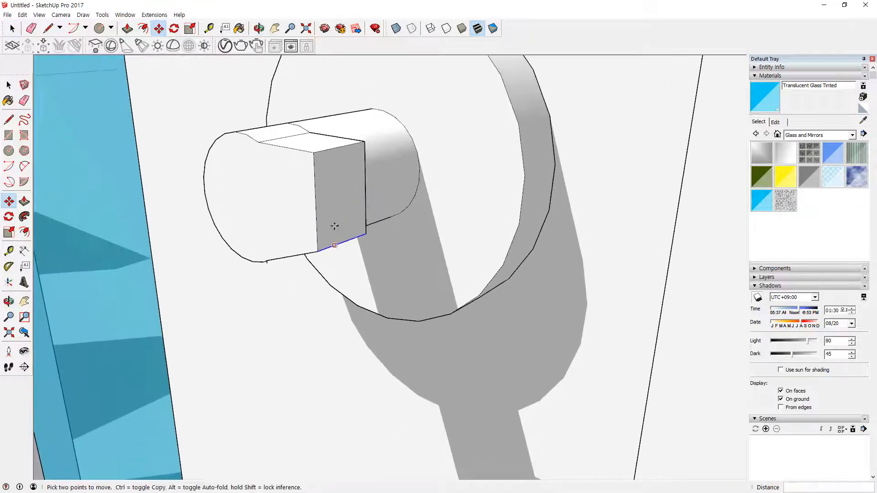
key("space")
left_click(339, 147)
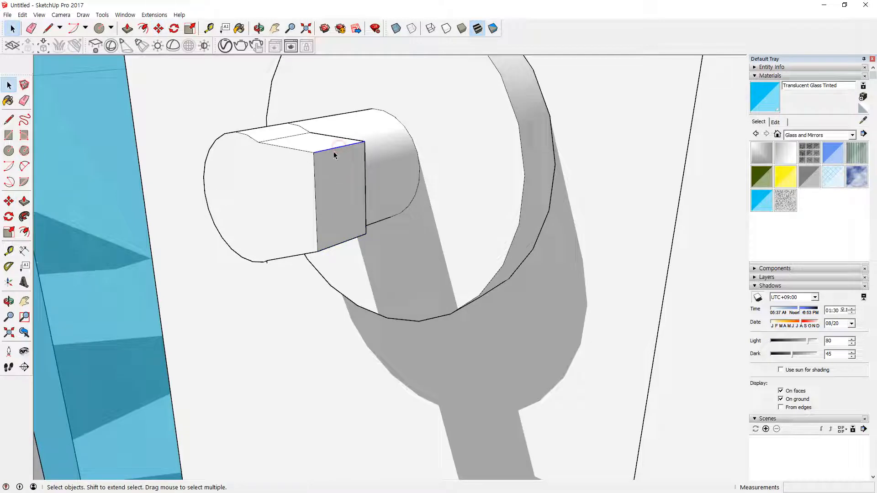
key("m")
left_click(334, 149)
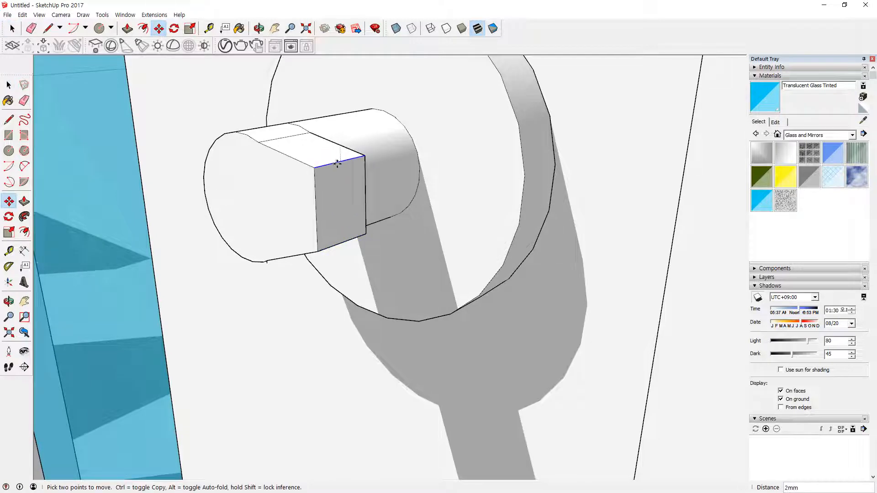
left_click(334, 179)
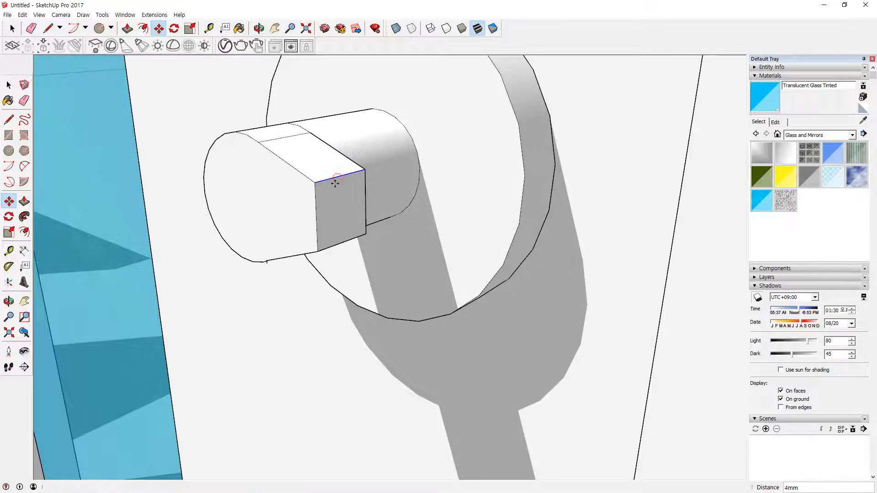
Extrude the lever arm's narrowed end face about 17 mm further sideways
middle_click_drag(334, 179, 313, 231)
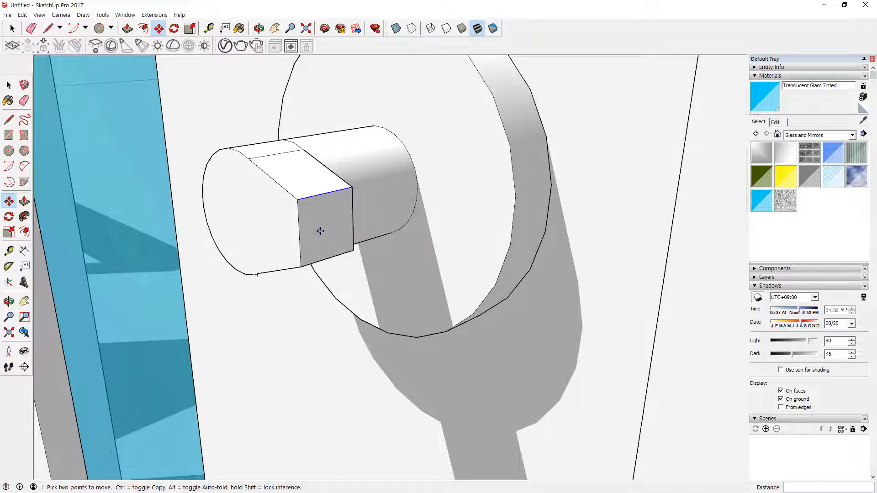
key("p")
left_click(320, 231)
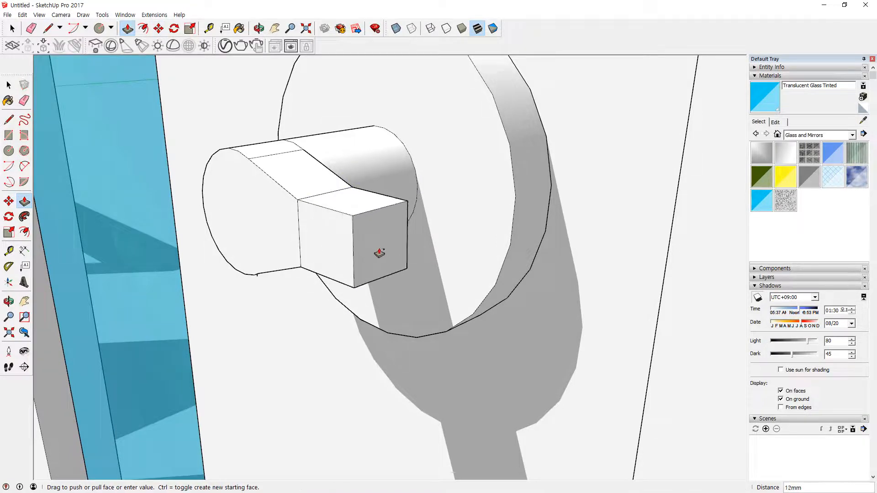
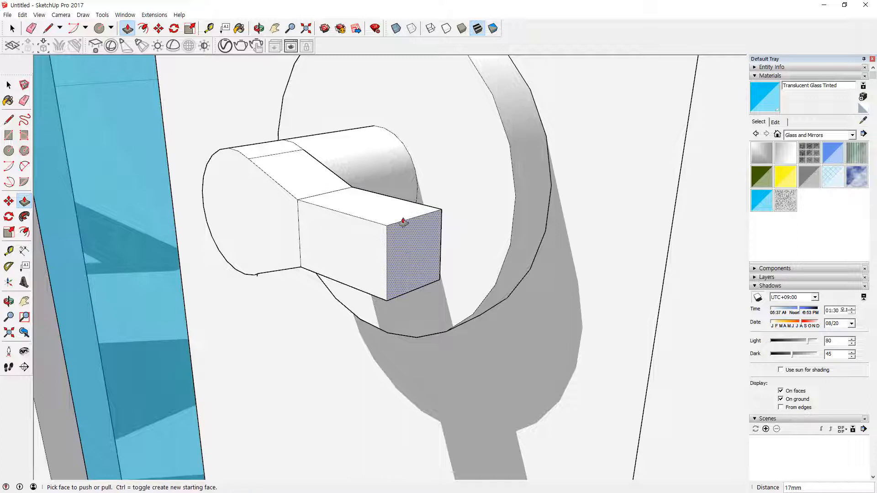
Scale the lever's end face down in height from its top edge
key("space")
left_click(423, 250)
key("s")
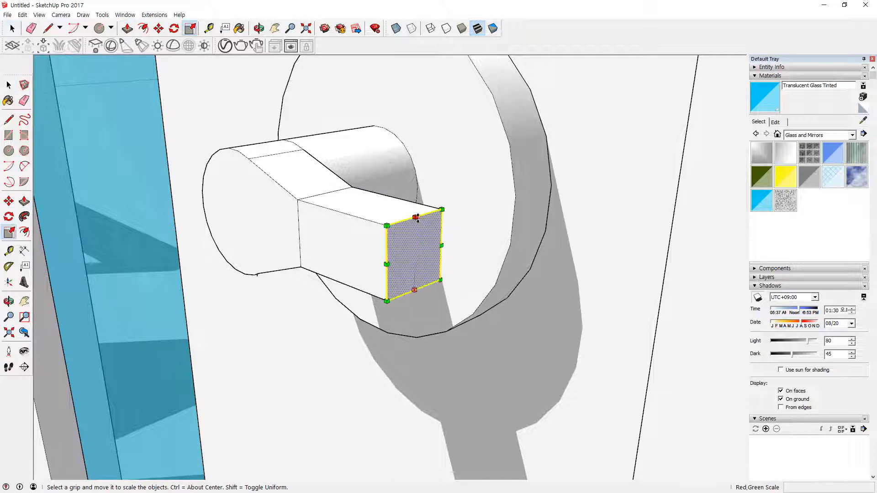
left_click_drag(416, 219, 420, 245)
Move the lever arm's end face about 3 mm toward the door so the arm bends slightly inward
middle_click_drag(419, 246, 389, 323)
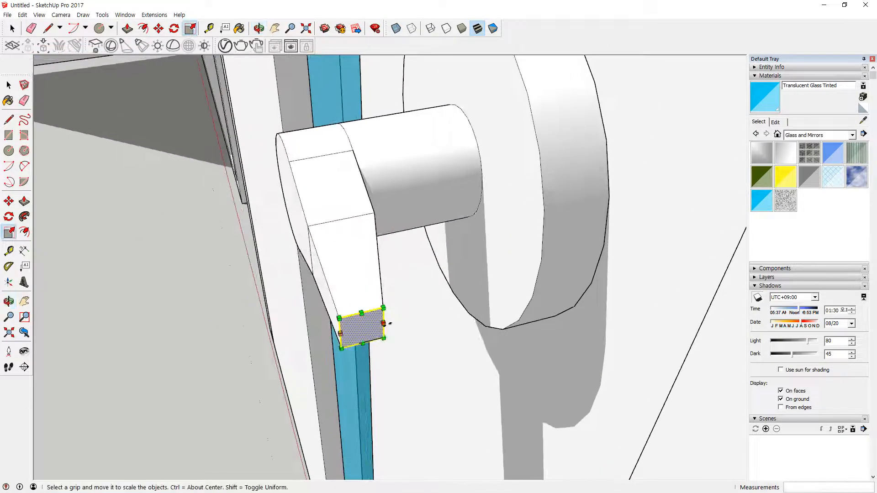
key("space")
key("m")
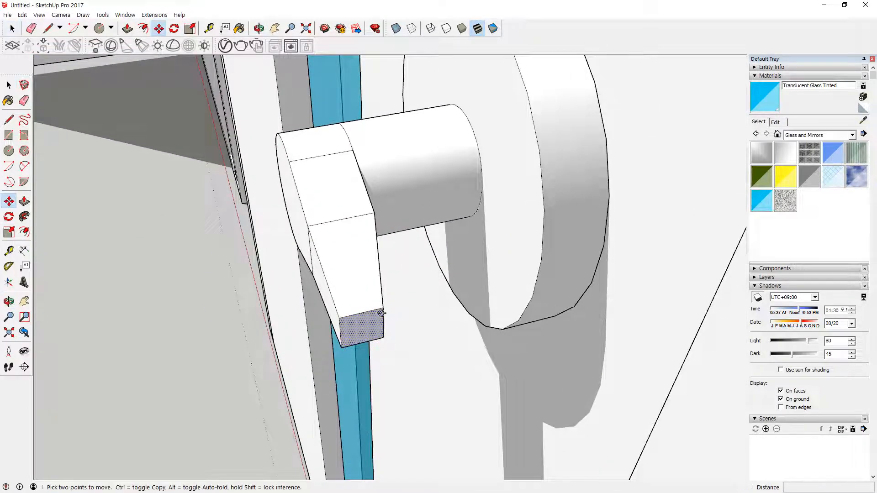
left_click(386, 318)
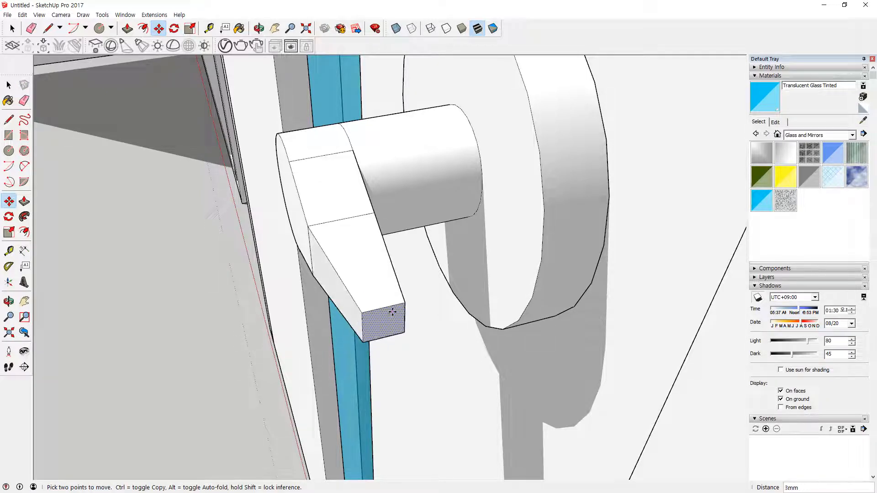
left_click(392, 312)
Extrude the lever's end face about 12 mm further sideways and scale its height about the center to about 0.79
middle_click_drag(391, 313, 524, 217)
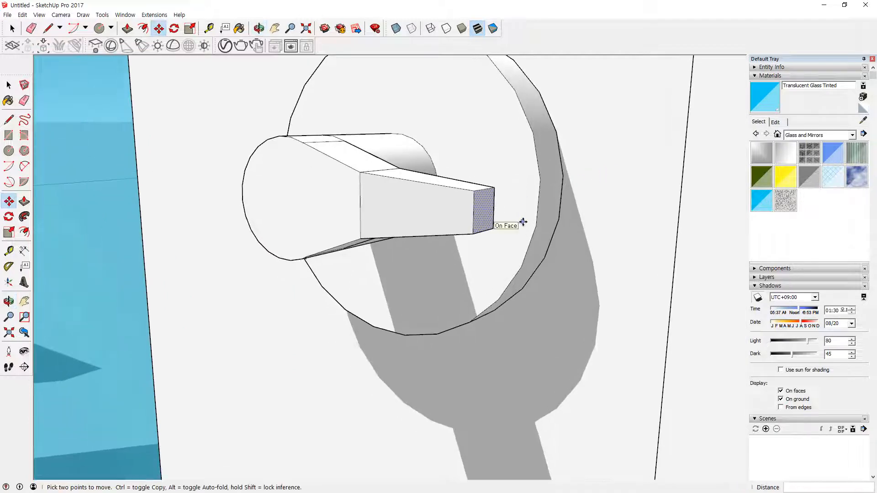
key("p")
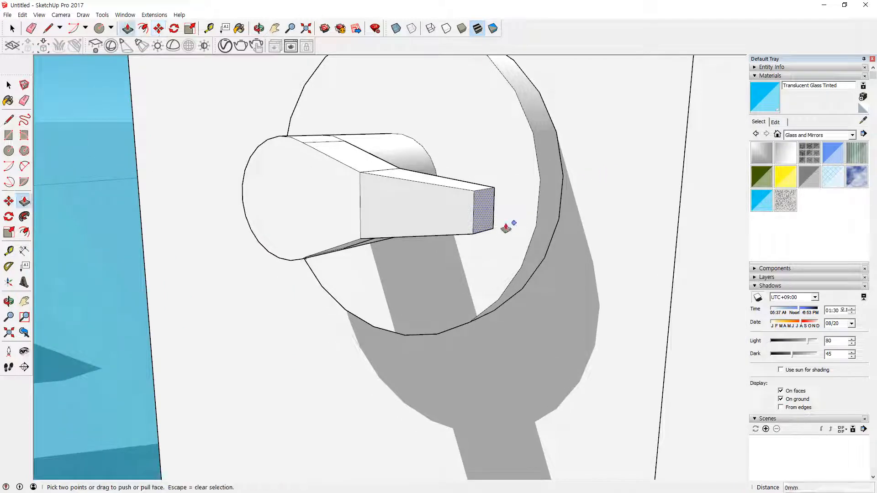
left_click(486, 209)
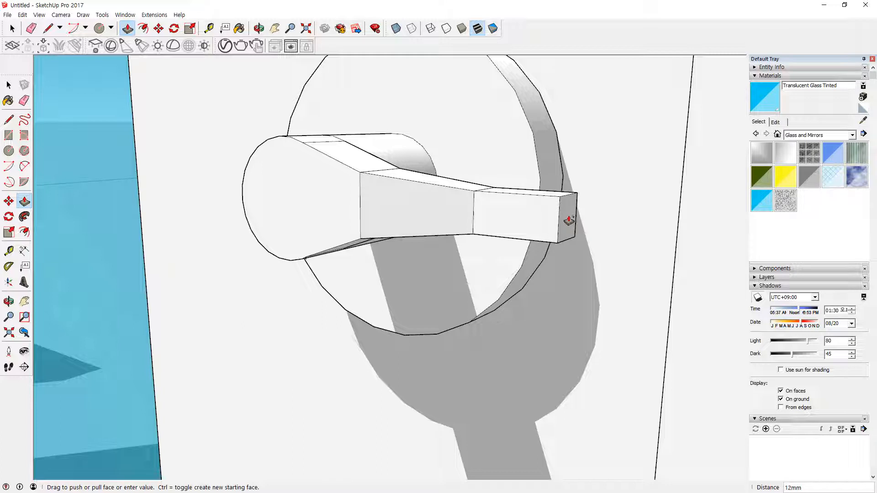
left_click(569, 221)
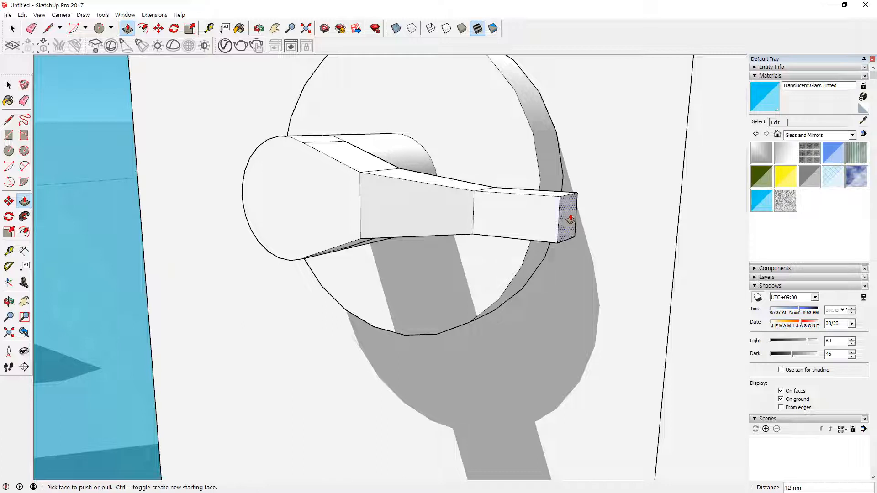
middle_click_drag(570, 221, 493, 240)
key("s")
left_click(497, 255)
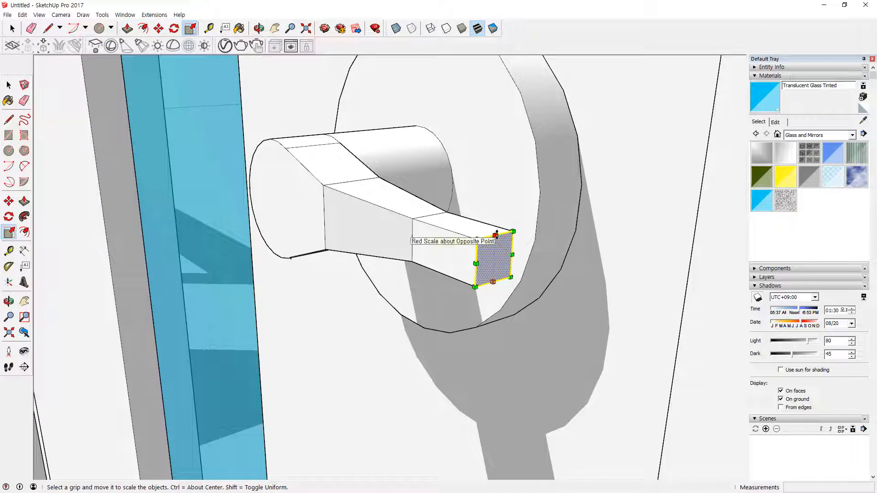
left_click_drag(496, 236, 494, 240)
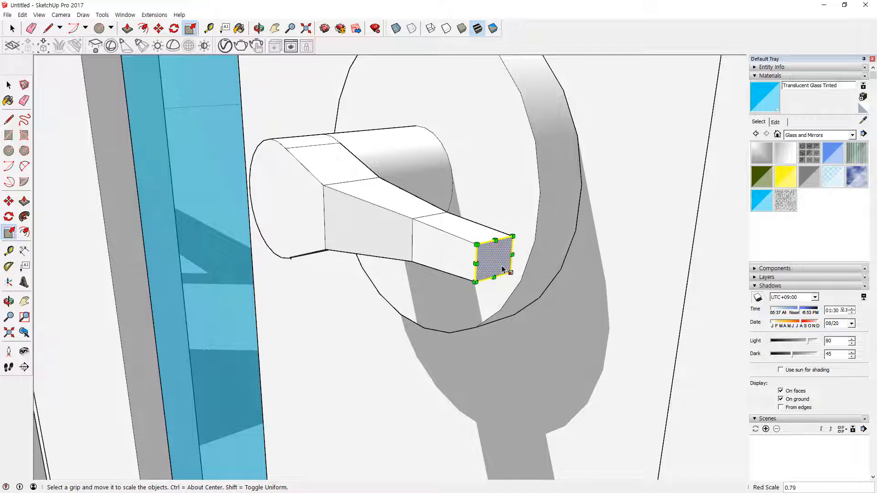
Extrude the lever's end face another 16 mm or so and scale its height about the center to about 0.59
key("p")
left_click(501, 261)
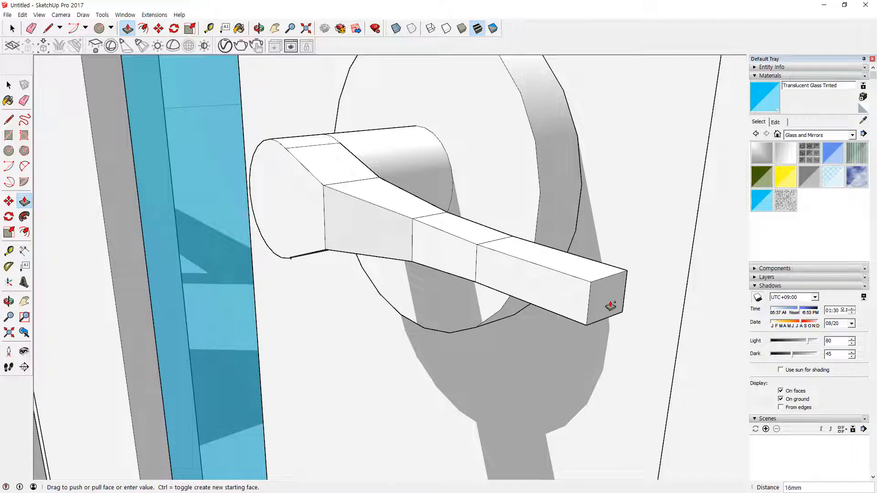
left_click(615, 307)
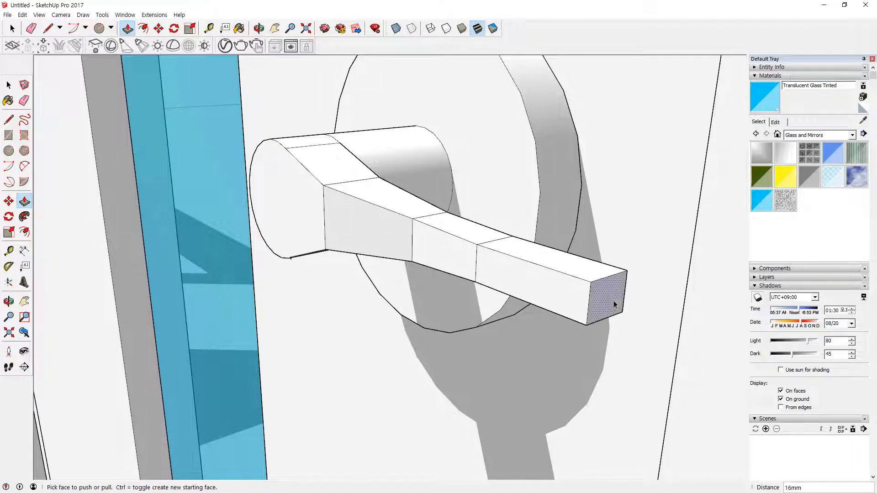
key("space")
left_click(613, 302)
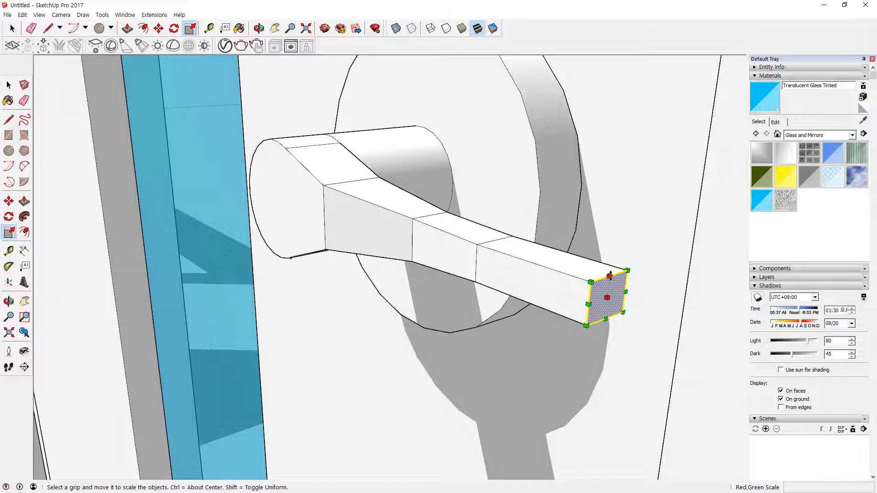
left_click_drag(609, 274, 609, 284)
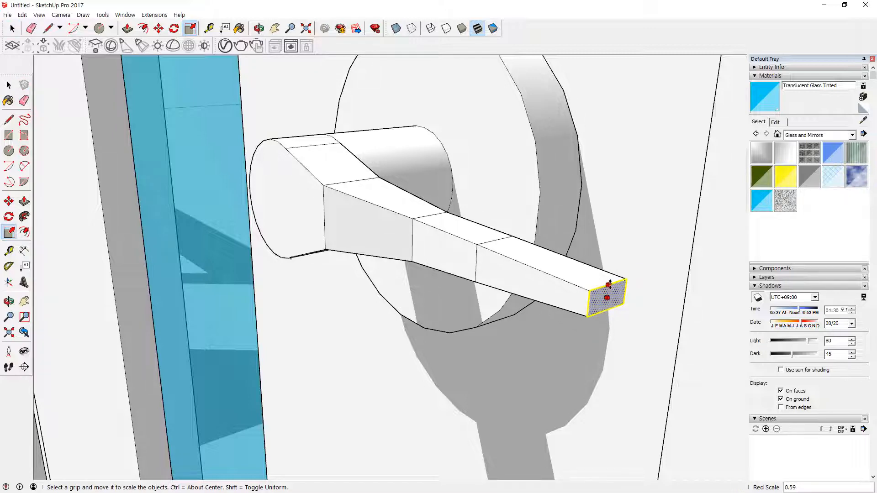
Pull the door-facing side of the lever's last segment about 8 mm toward the door
middle_click_drag(639, 264, 423, 314)
key("space")
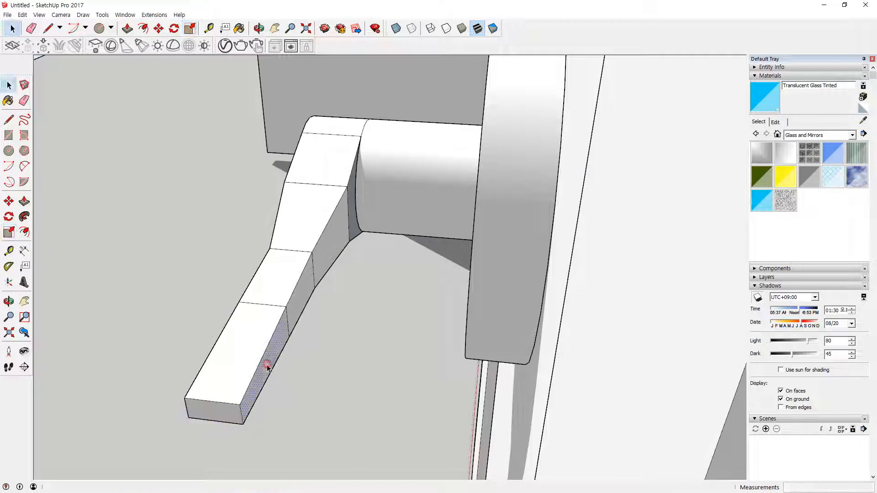
key("p")
left_click_drag(271, 364, 338, 374)
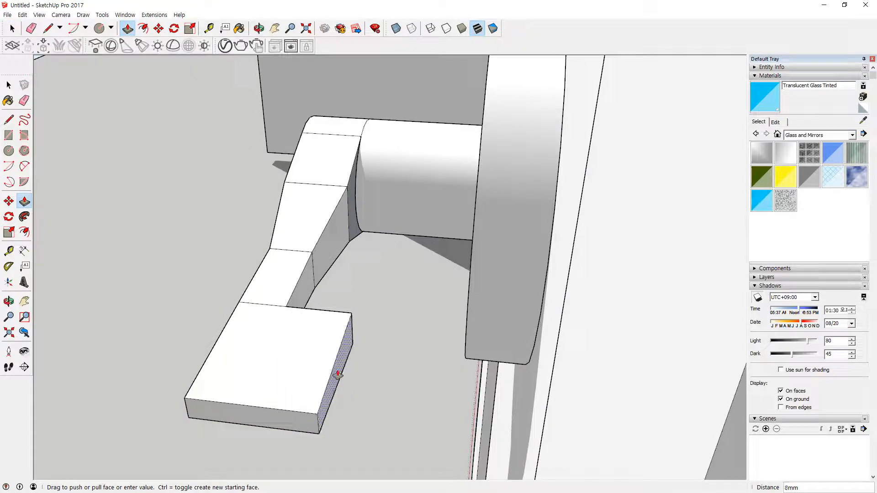
left_click(341, 374)
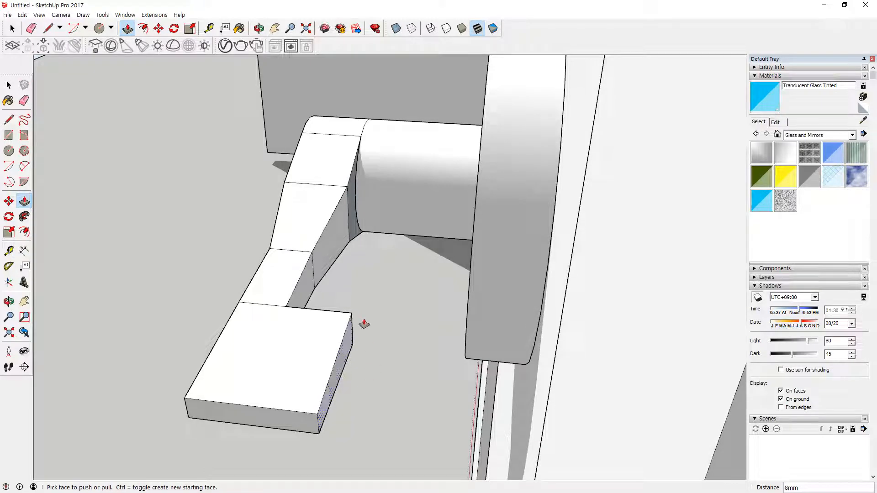
Move the vertical edge at the widened segment's inner door-side corner 3 mm toward the lever's tip
key("s")
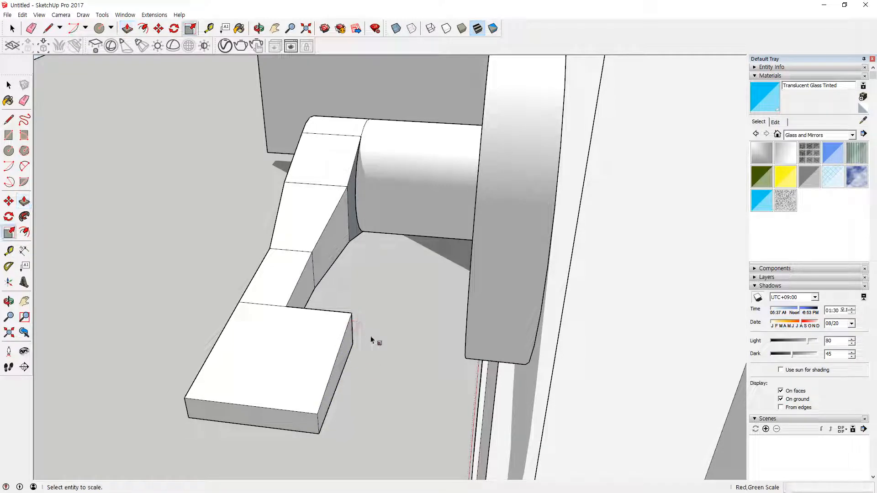
key("space")
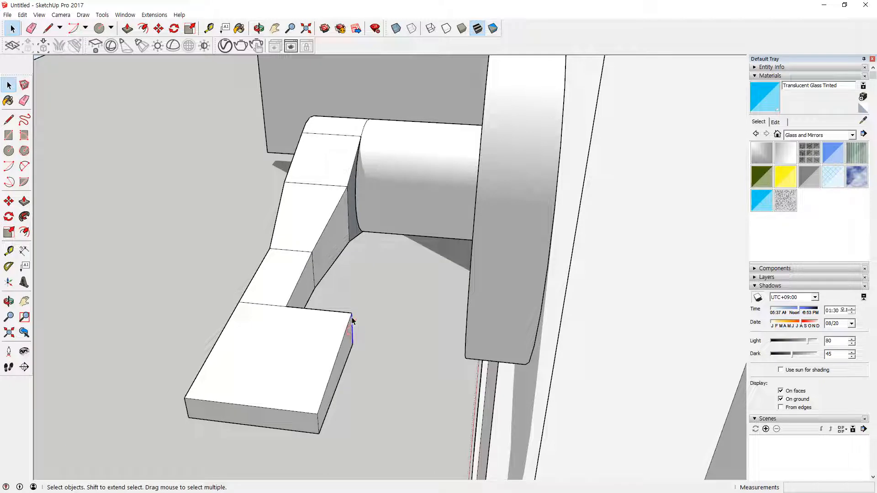
key("m")
left_click(352, 320)
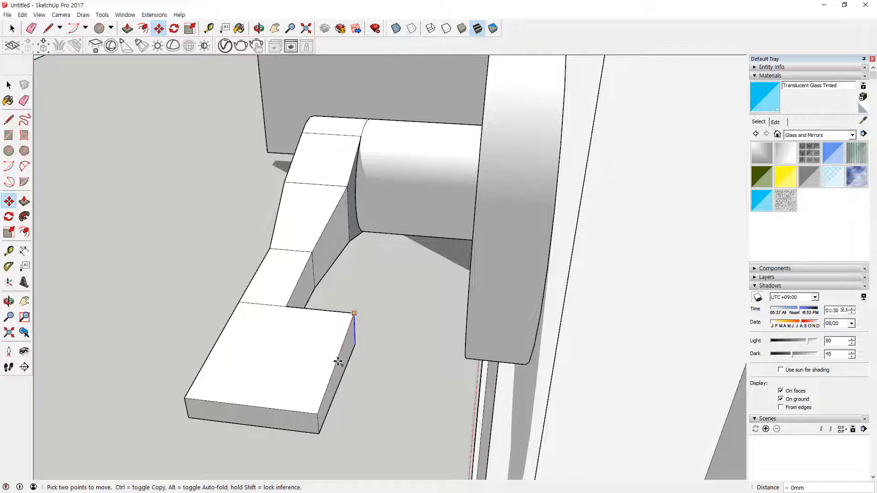
key("Escape")
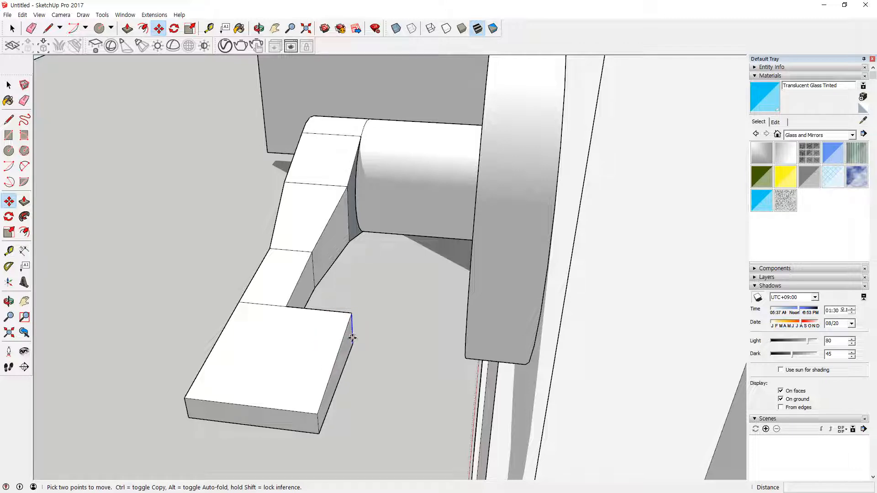
left_click(352, 337)
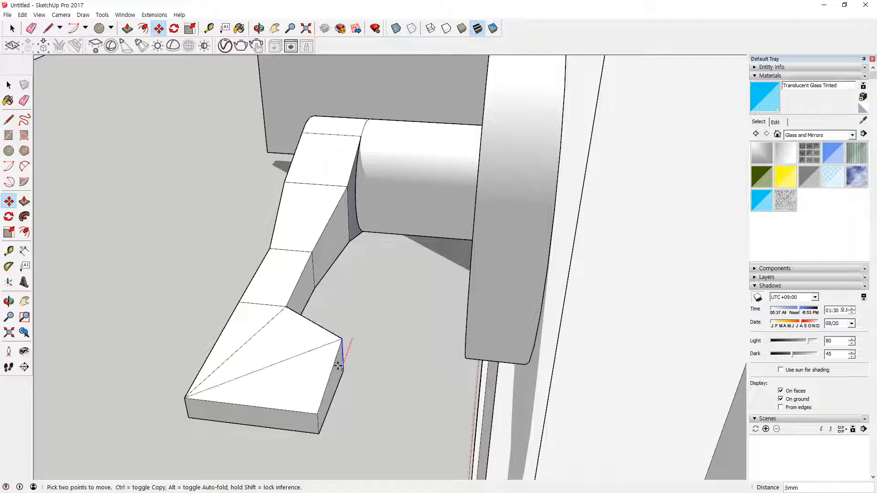
left_click(340, 363)
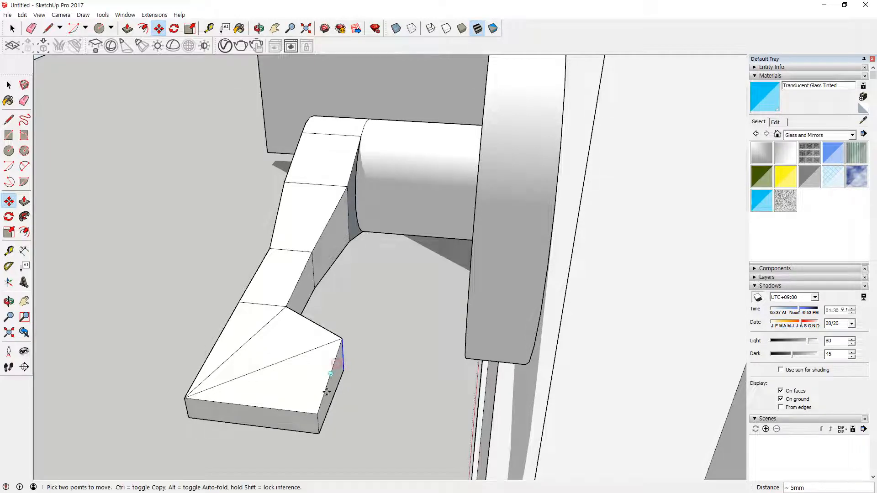
type("3")
key("Return")
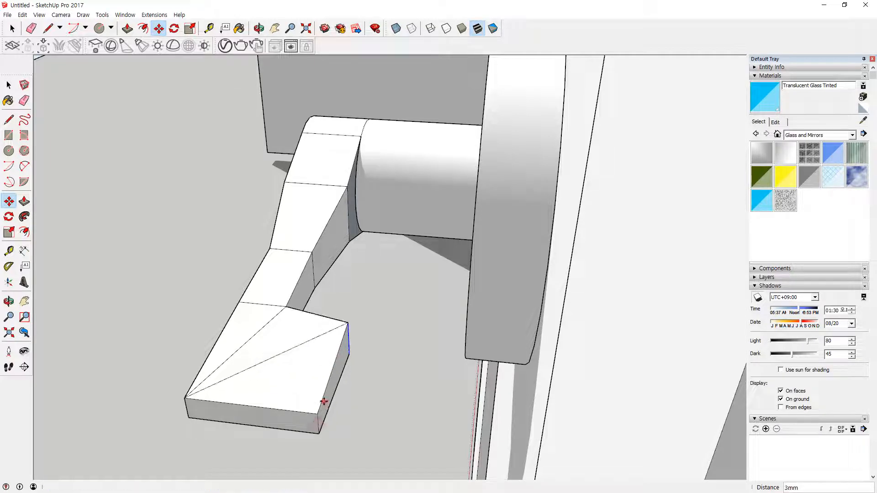
Move the vertical edge at the tip's door-side corner back toward the lever's base to angle the end face
key("space")
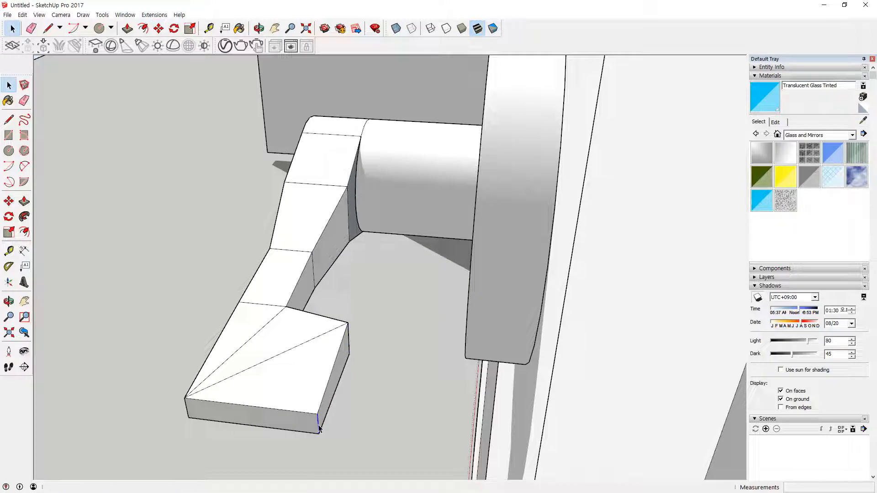
key("m")
left_click(318, 427)
type("1")
key("Return")
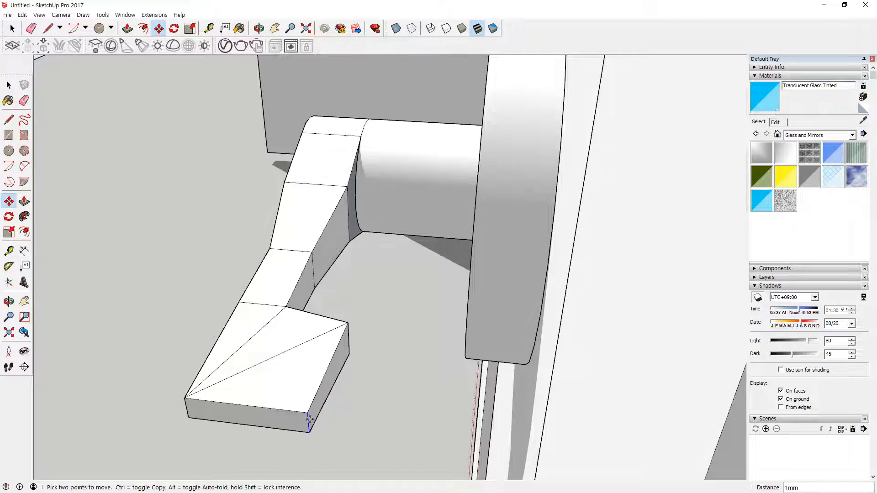
left_click(310, 419)
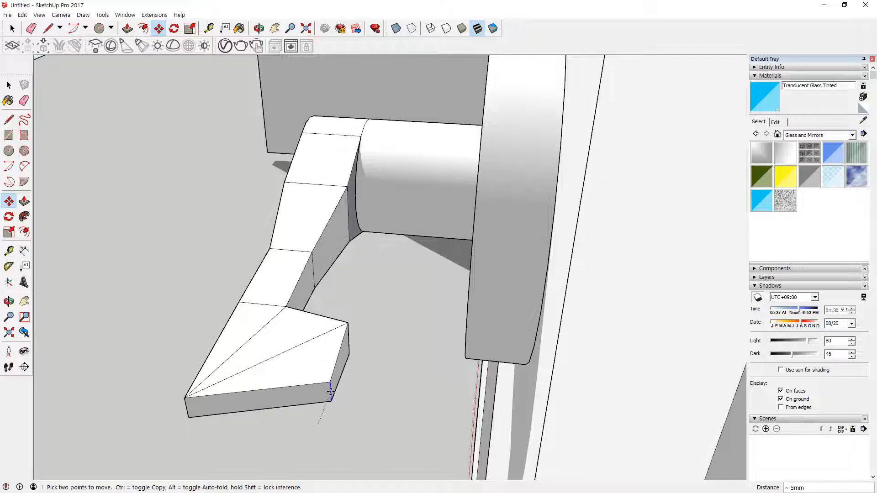
left_click(328, 399)
Draw a vertical line about 3 mm long across the middle of the end face and move it outward about 7 mm to form a point
key("l")
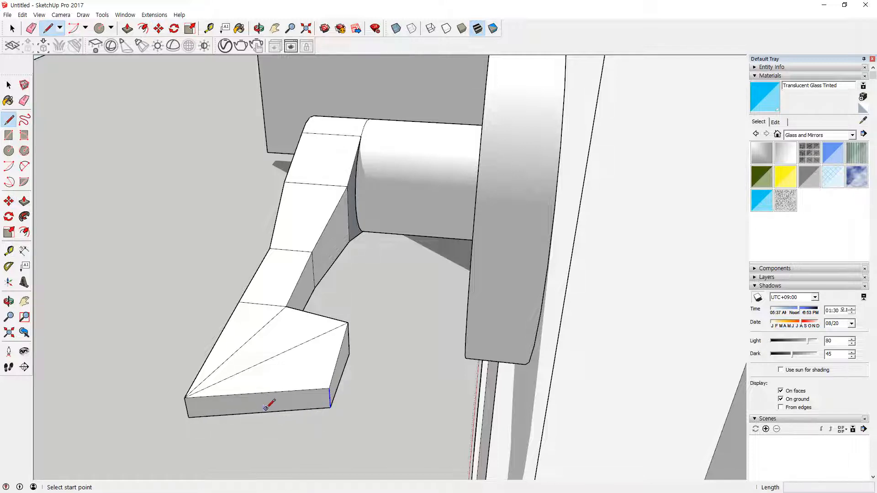
left_click(266, 411)
left_click(267, 392)
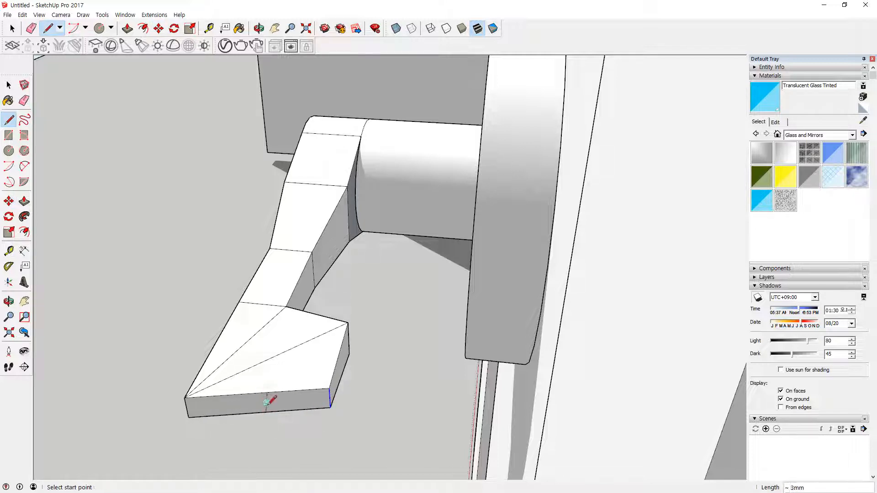
left_click(266, 412)
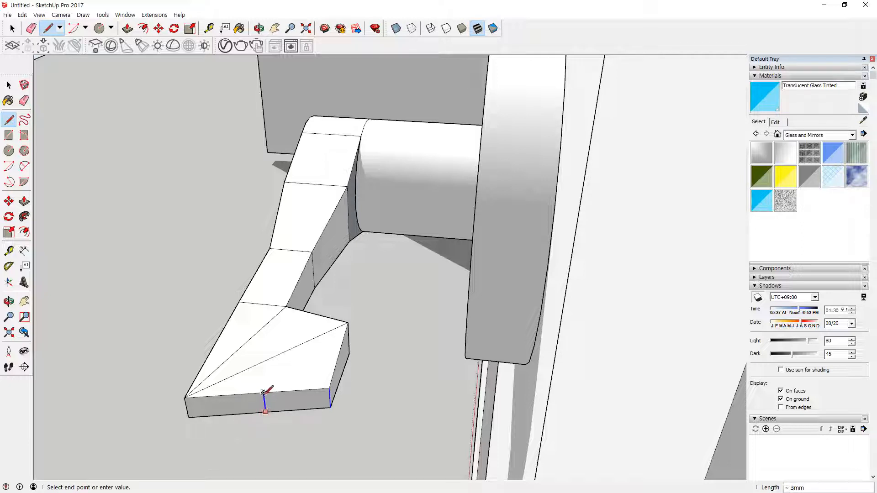
left_click(265, 395)
key("space")
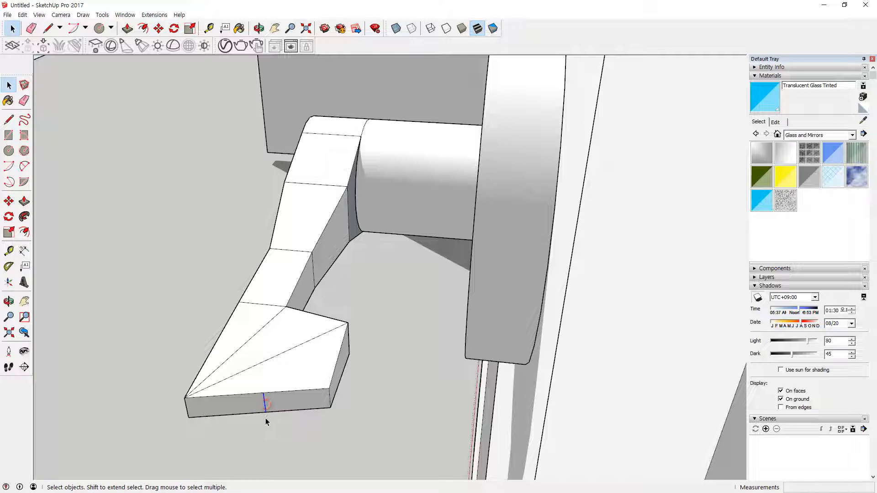
key("m")
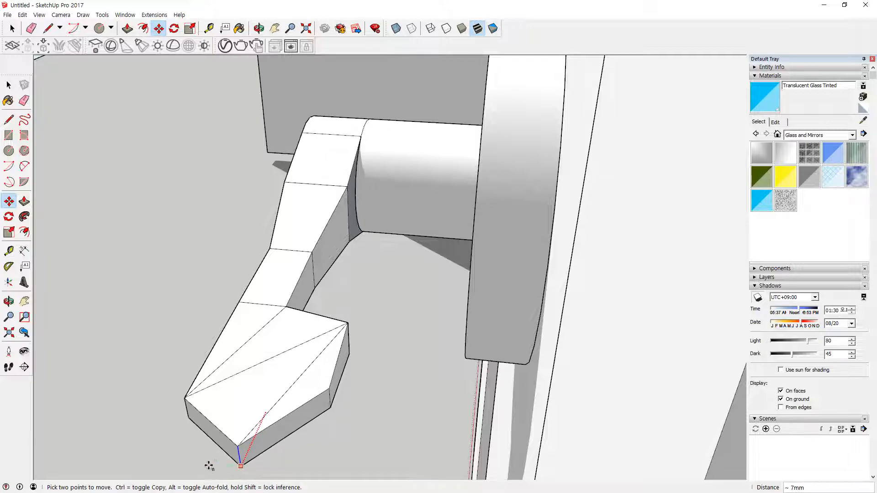
Move the vertical edge at the widened segment's inner door-side corner another 3 mm toward the lever's tip
middle_click_drag(227, 387, 382, 417)
scroll(383, 416, "up", 5)
scroll(430, 382, "down", 6)
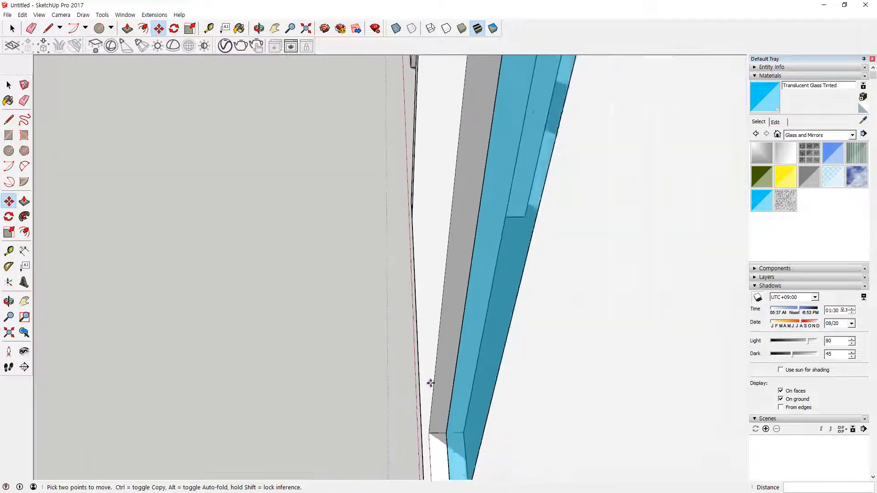
middle_click_drag(471, 316, 488, 360)
scroll(487, 360, "up", 7)
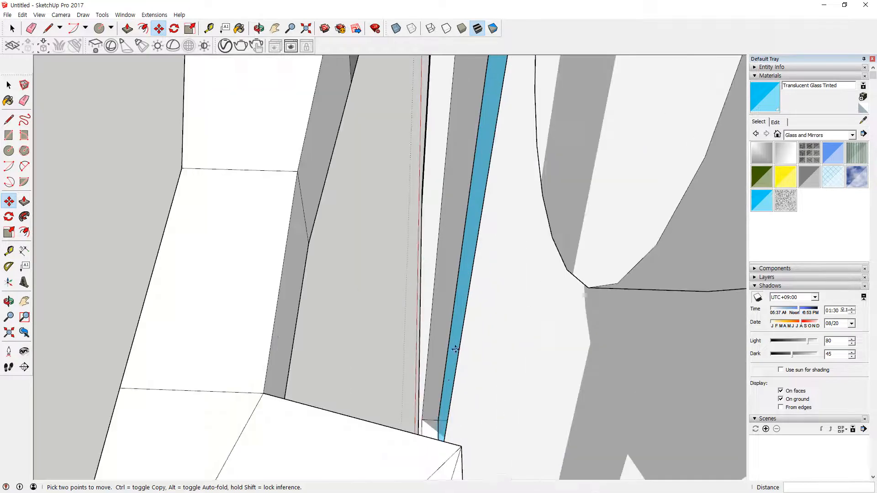
middle_click_drag(464, 393, 420, 343)
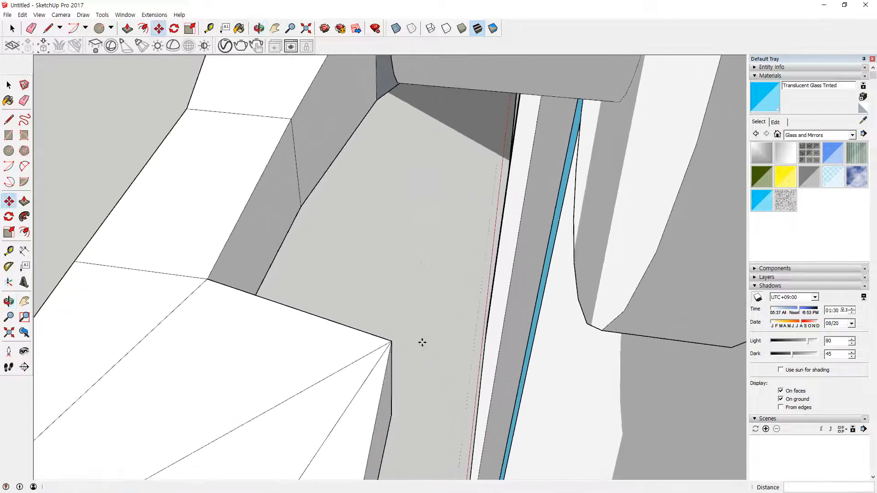
key("space")
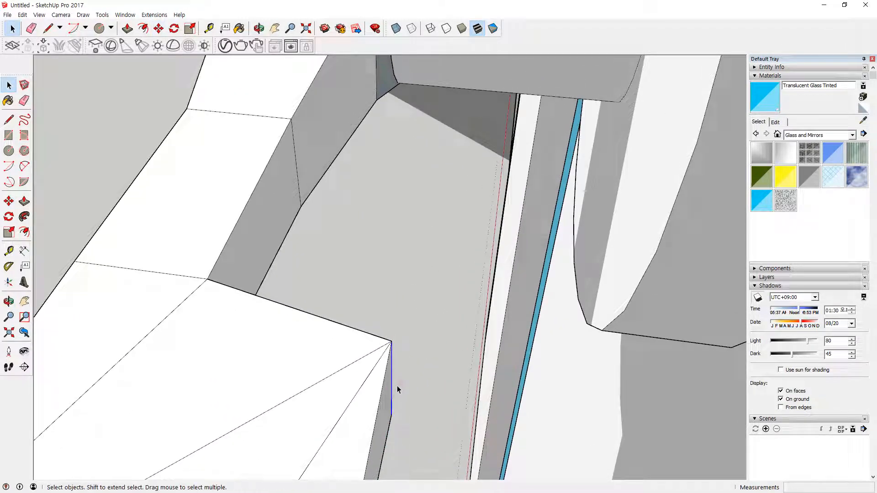
key("m")
left_click(391, 342)
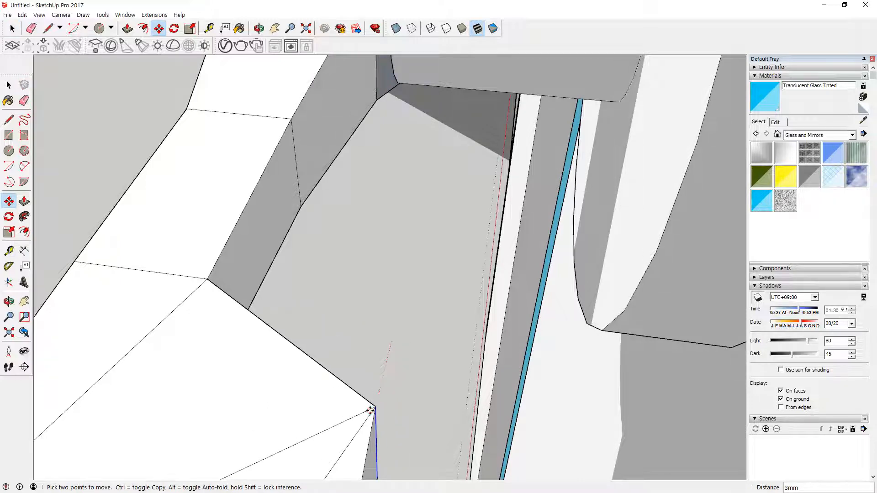
middle_click_drag(336, 385, 602, 298)
key("space")
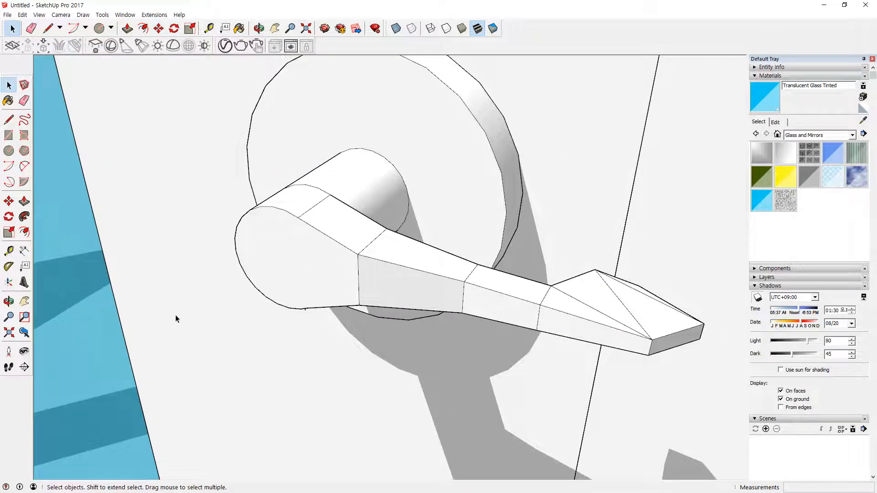
Erase the diagonal edges crossing the top of the lever's widened end
scroll(176, 318, "down", 5)
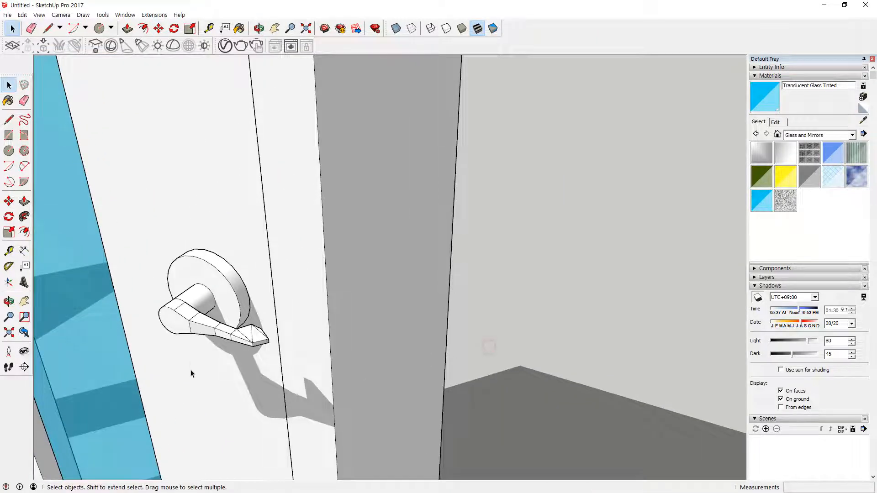
scroll(191, 374, "up", 6)
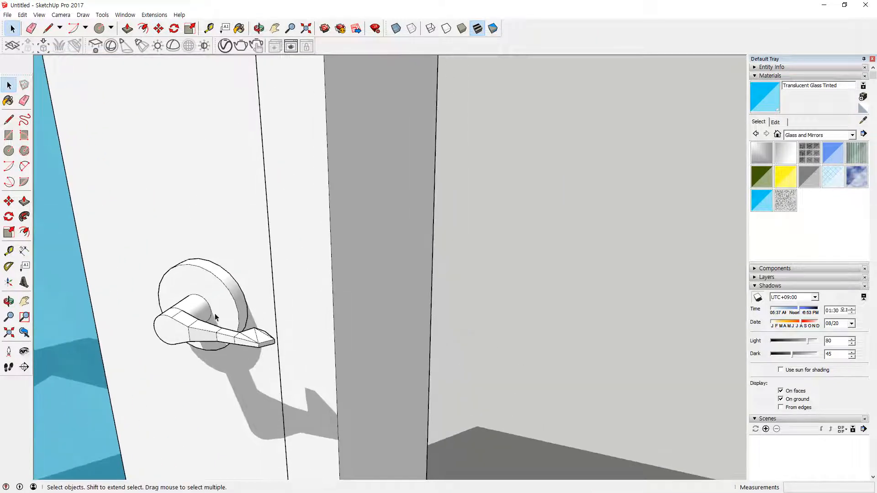
mouse_move(294, 342)
middle_mouse_down()
mouse_move(276, 363)
mouse_move(315, 330)
middle_mouse_up()
key("e")
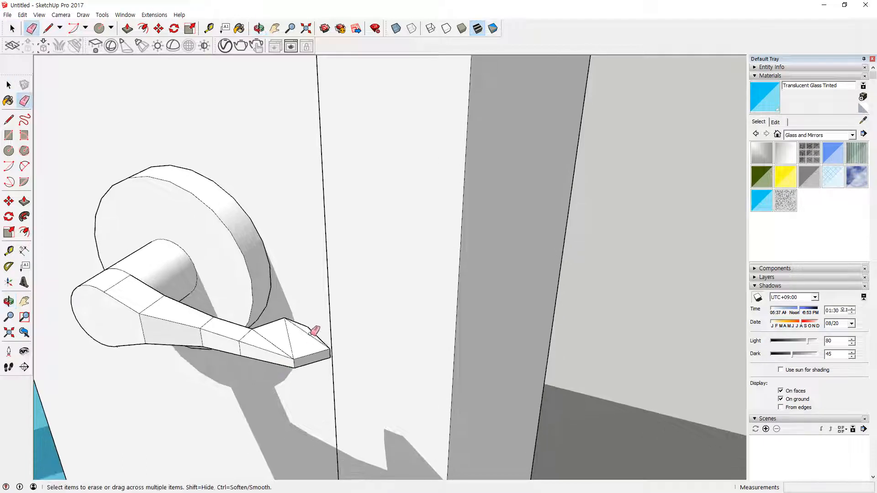
mouse_move(311, 331)
left_mouse_down()
mouse_move(296, 337)
mouse_move(300, 351)
left_mouse_up()
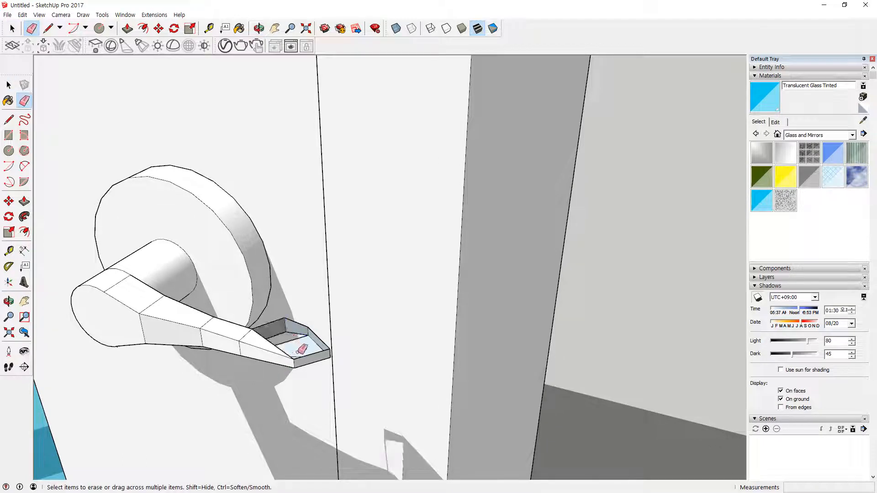
scroll(290, 334, "up", 3)
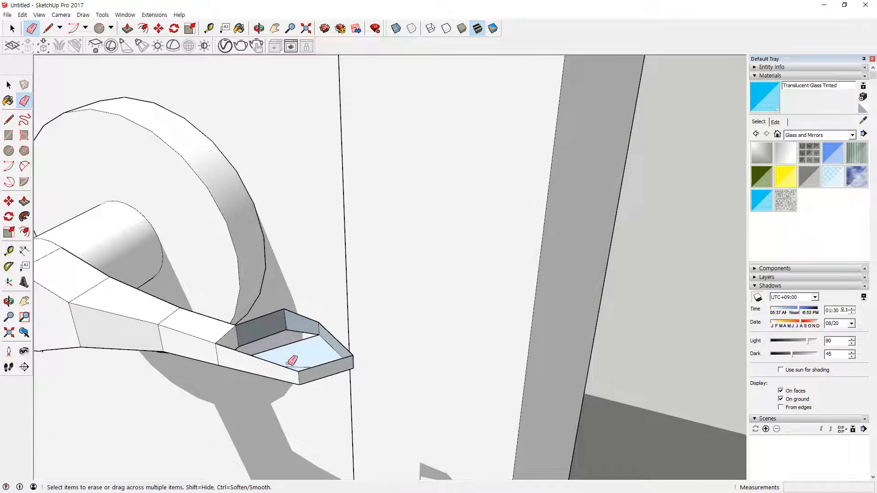
Redraw edges between the corners of the widened end's open top to rebuild its faceted faces
key("l")
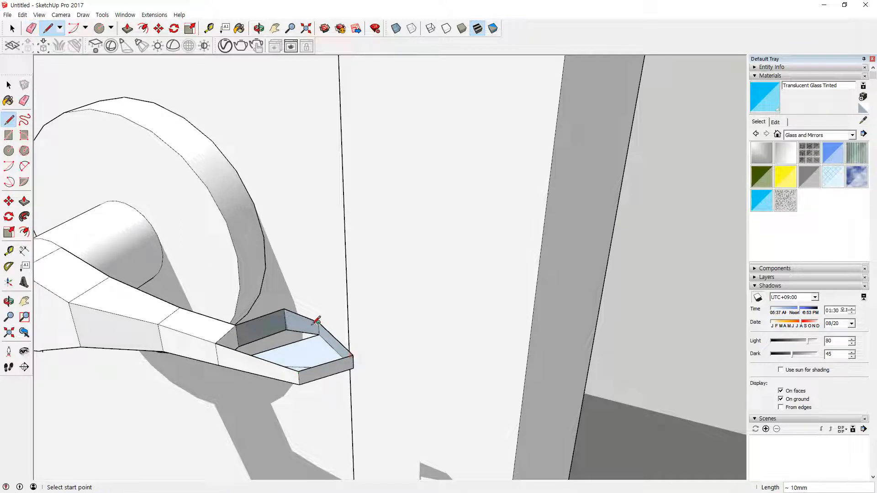
left_click(284, 309)
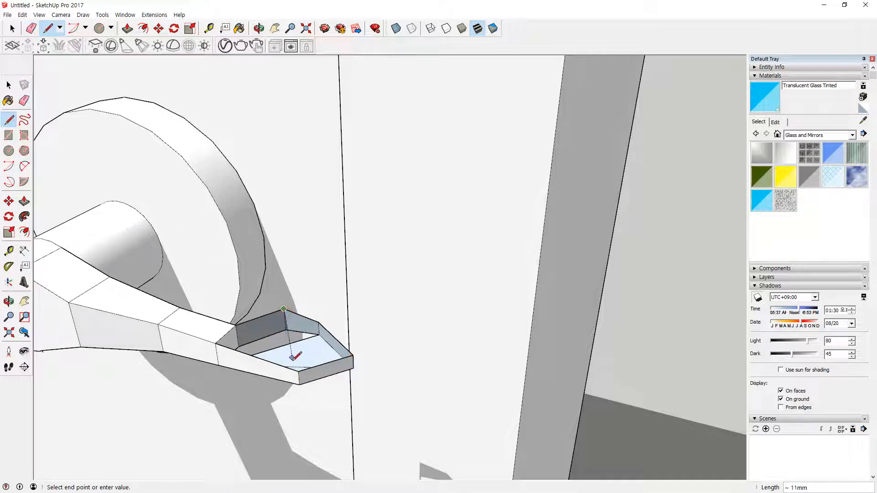
left_click(318, 324)
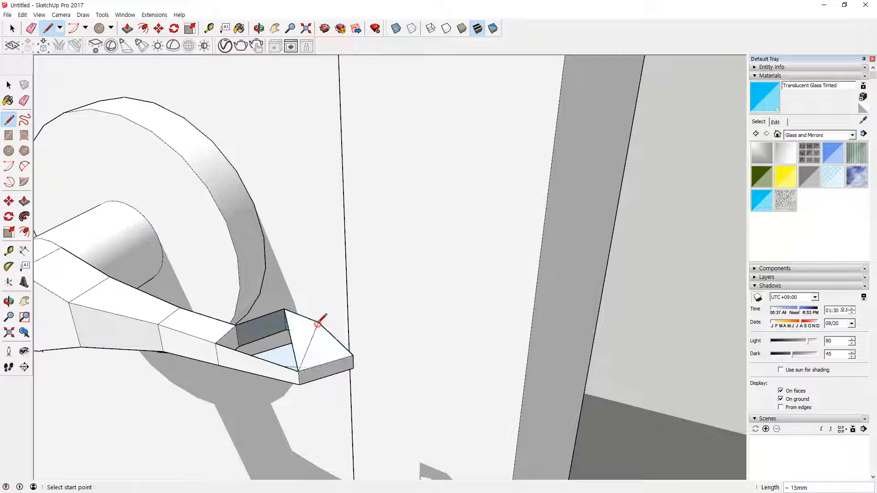
left_click(215, 342)
left_click(283, 309)
mouse_move(299, 307)
middle_mouse_down()
mouse_move(335, 368)
mouse_move(413, 344)
mouse_move(372, 232)
mouse_move(257, 419)
mouse_move(283, 393)
middle_mouse_up()
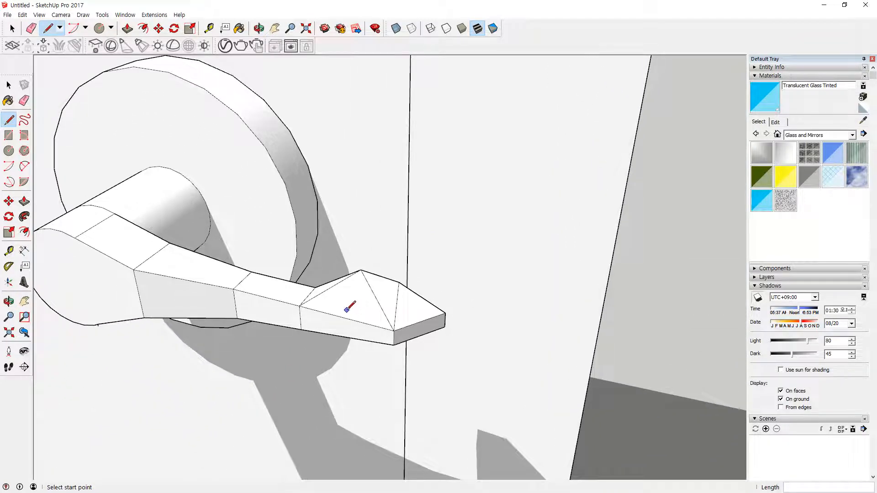
scroll(354, 305, "down", 4)
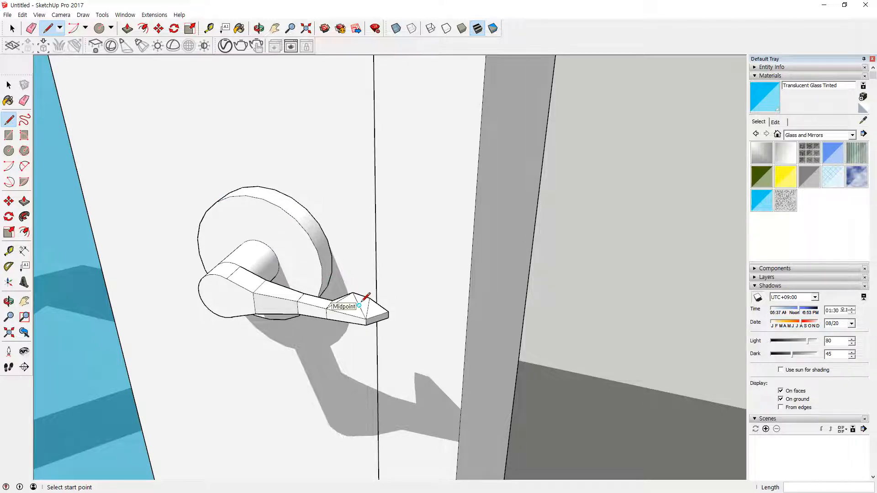
middle_click_drag(362, 302, 309, 307)
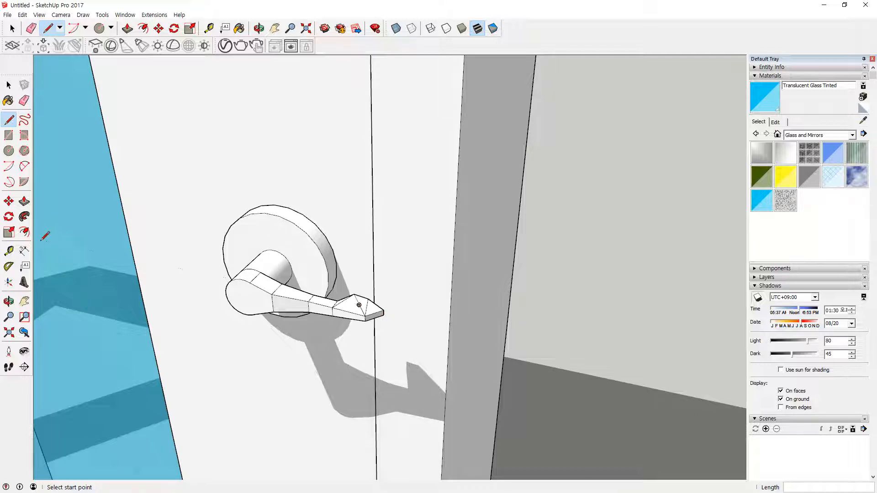
scroll(137, 240, "down", 4)
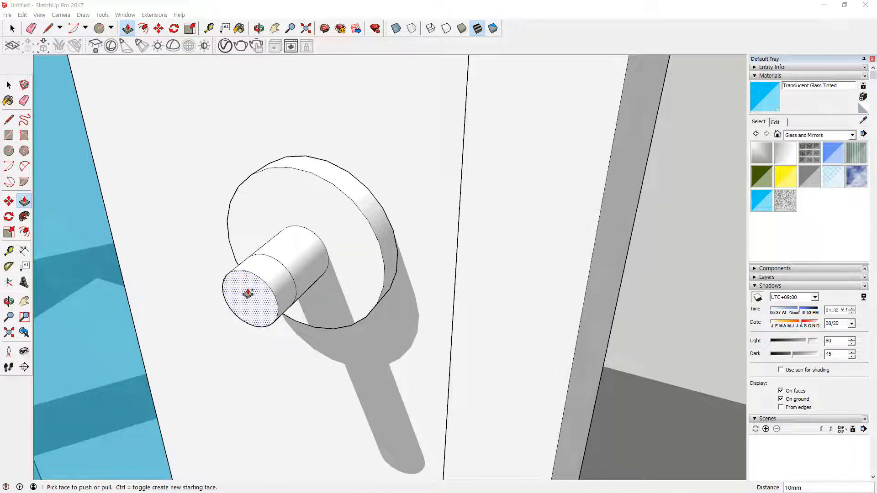
key("l")
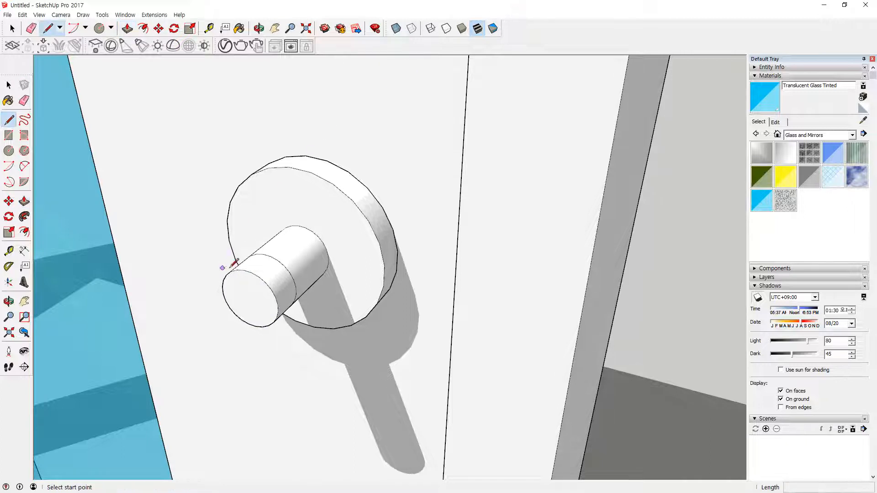
left_click(243, 270)
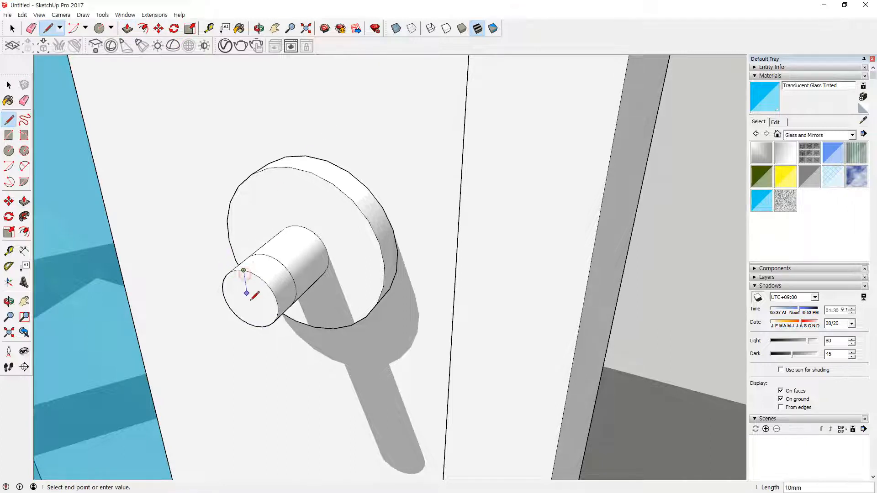
left_click(256, 326)
middle_click_drag(254, 323, 332, 191)
middle_click_drag(283, 288, 312, 292)
middle_click_drag(291, 252, 259, 295)
middle_click_drag(283, 325, 260, 297)
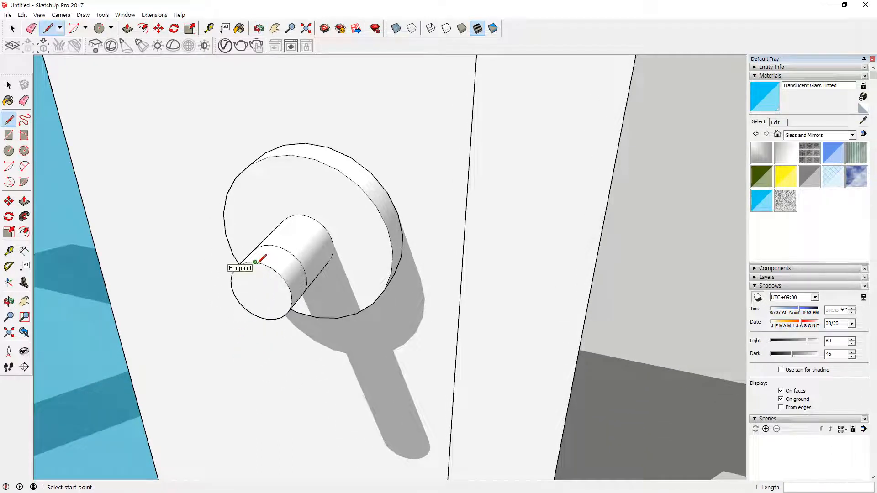
Draw a vertical line across the middle of the handle post's round end face to split it in two
left_click(255, 262)
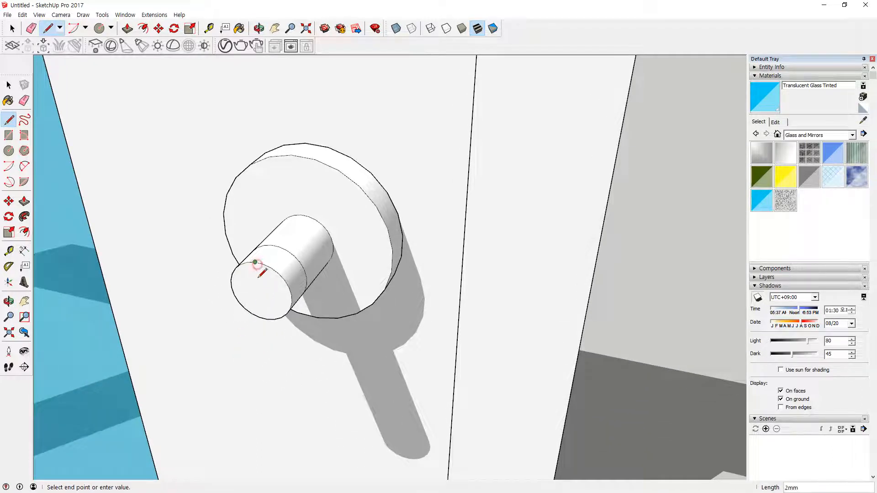
left_click(263, 319)
middle_click_drag(265, 316, 282, 280)
key("space")
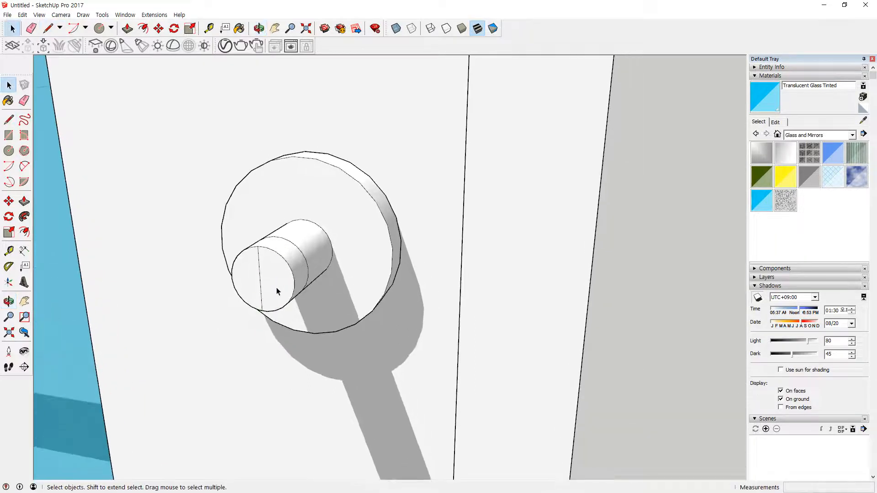
Push the half of the post end nearest the door edge back to the ring and pull the exposed flat side out into a lever
key("p")
left_click_drag(278, 287, 291, 260)
middle_click_drag(290, 260, 220, 371)
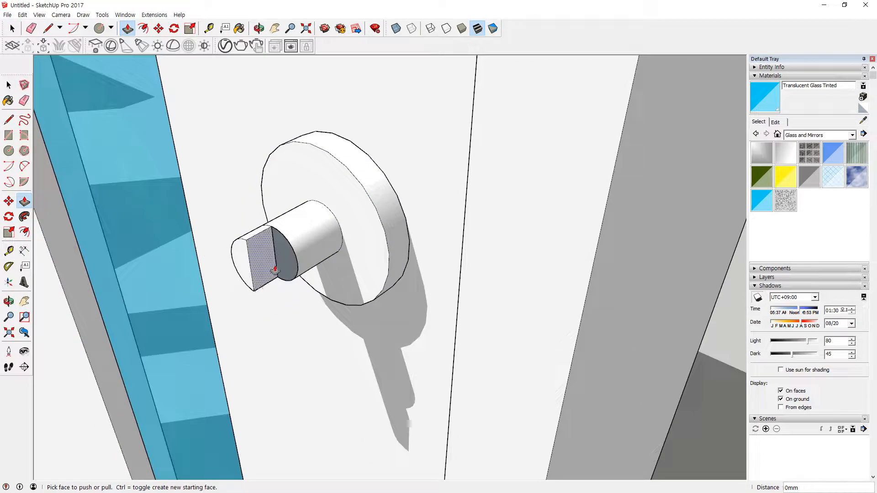
left_click_drag(275, 270, 525, 379)
middle_click_drag(524, 379, 507, 315)
Draw a circle of about 10 mm radius centred on the lever end's front vertical edge and erase its arc overlapping the lever
key("c")
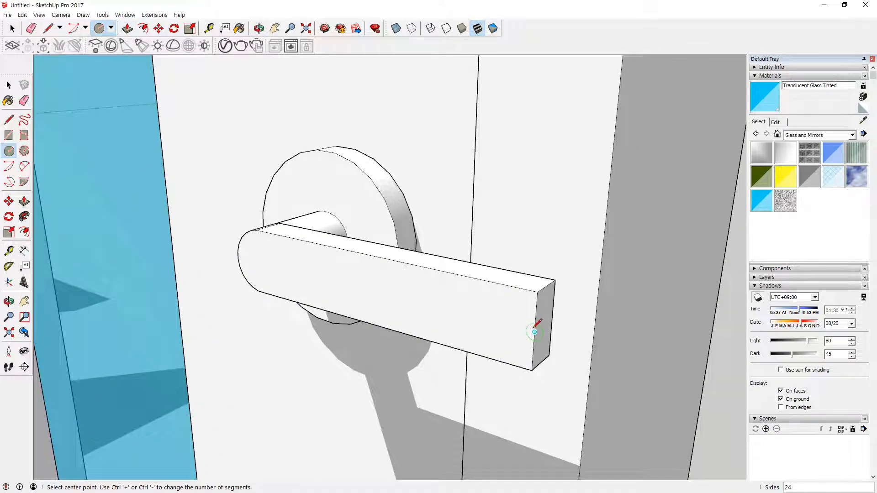
left_click(534, 332)
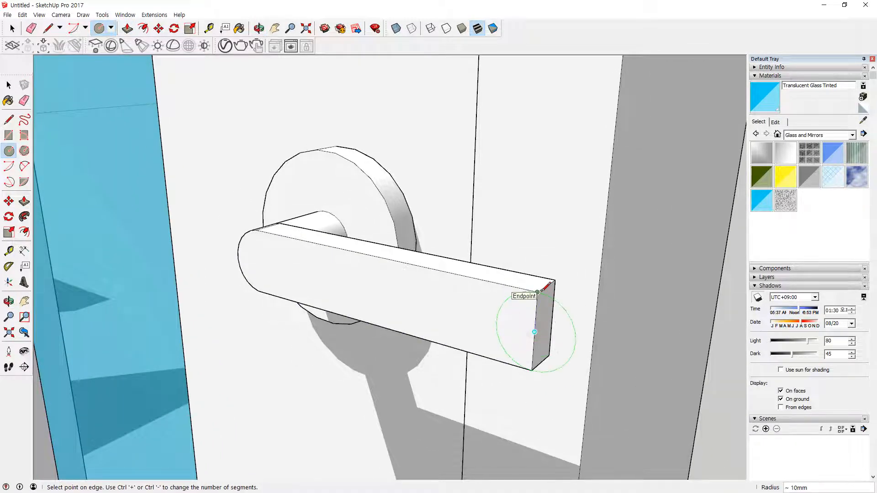
left_click(537, 292)
key("e")
left_click_drag(510, 324, 486, 317)
Pull the half circle at the lever's tip 10 mm toward the door to round the end
middle_click_drag(519, 329, 223, 323)
key("p")
left_click(211, 327)
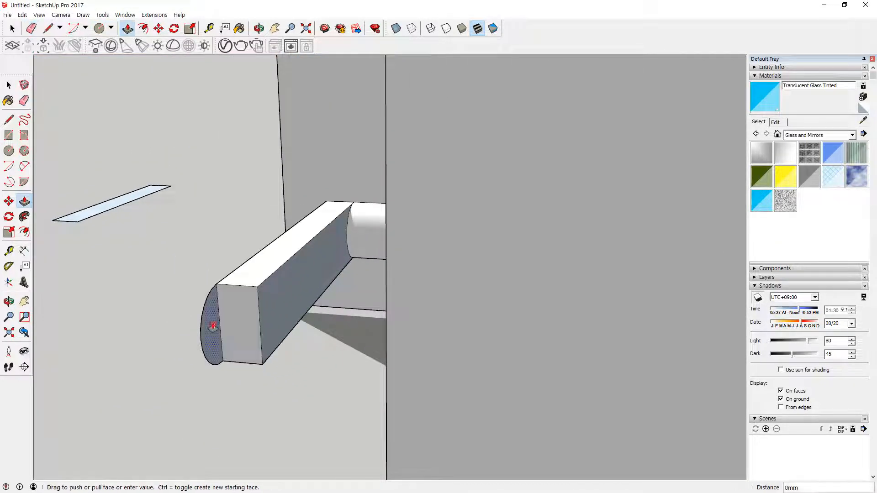
left_click(265, 308)
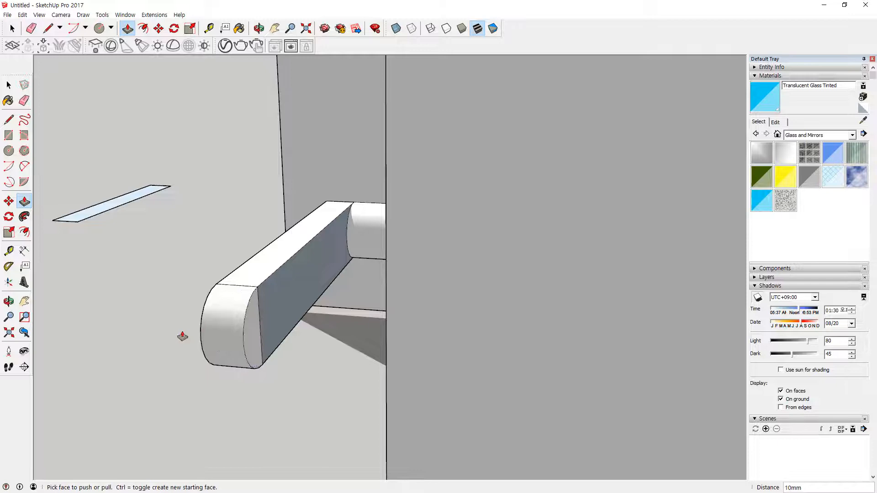
Erase the seam edge on the back of the rounded tip and remove the lever arm from the post
key("e")
left_click(260, 328)
mouse_move(262, 325)
middle_mouse_down()
mouse_move(596, 316)
mouse_move(551, 234)
mouse_move(389, 372)
mouse_move(729, 407)
middle_mouse_up()
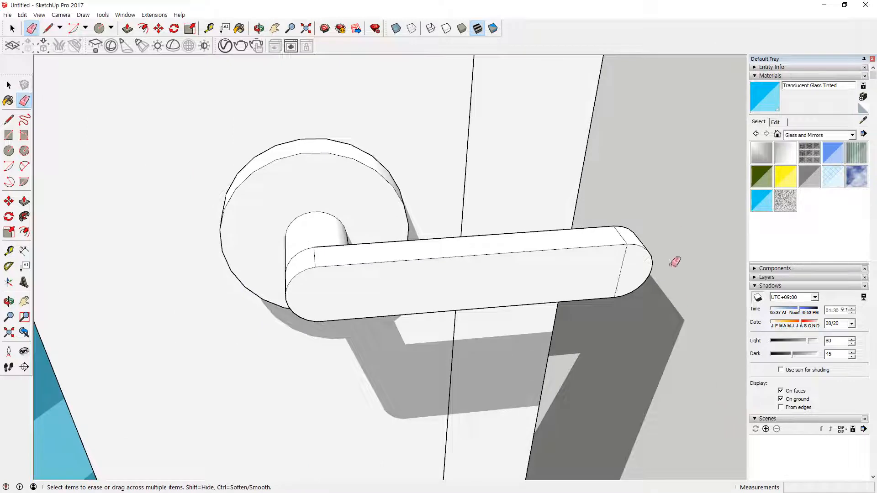
left_click(637, 244)
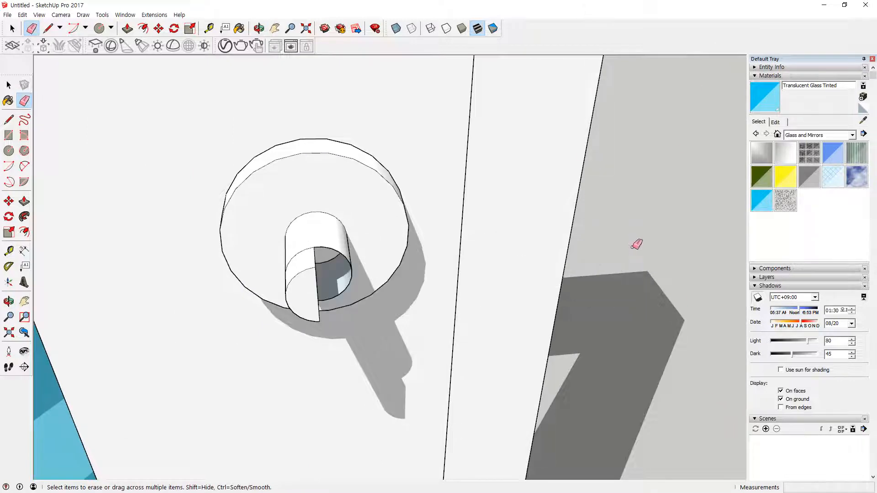
Pull the flat side of the half-round post end 100 mm away from the door edge to form a straight lever
mouse_move(309, 309)
middle_mouse_down()
mouse_move(293, 294)
mouse_move(284, 166)
mouse_move(290, 191)
middle_mouse_up()
mouse_move(314, 219)
middle_mouse_down()
mouse_move(372, 244)
mouse_move(409, 279)
middle_mouse_up()
key("p")
left_click(335, 289)
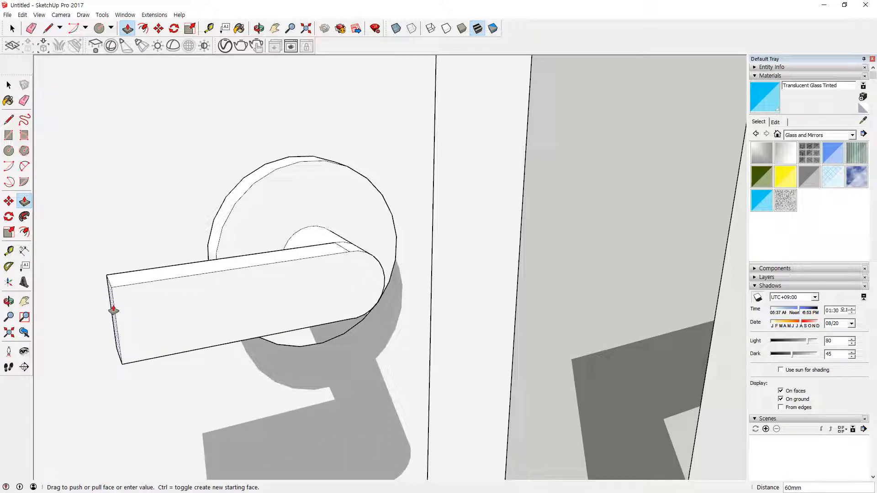
type("100")
key("Return")
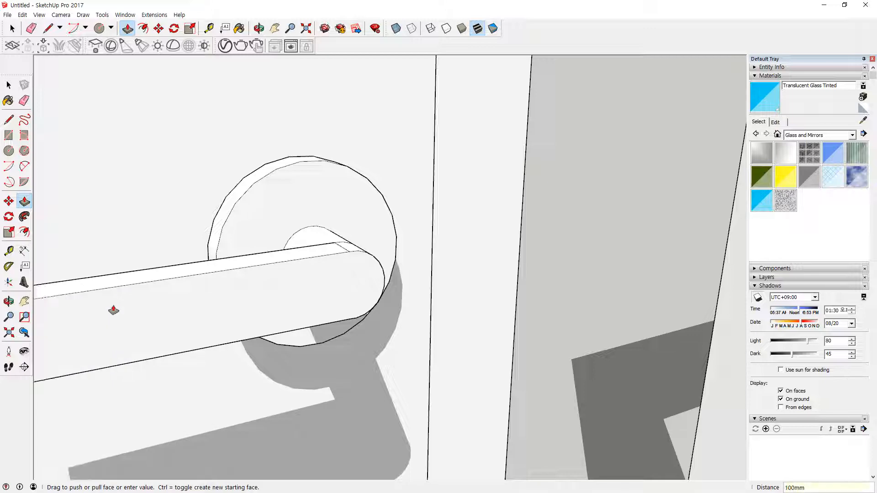
scroll(183, 309, "down", 3)
middle_click_drag(95, 324, 260, 333)
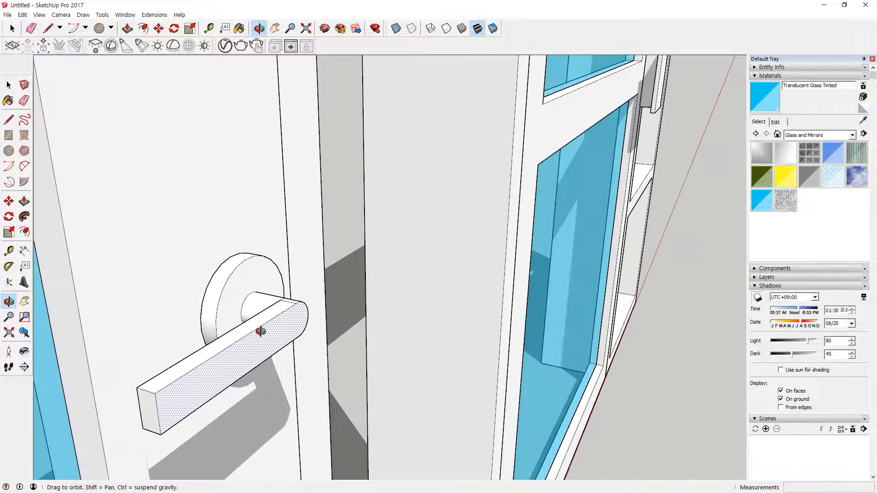
Draw a circle of about 10 mm radius centred on the midpoint of the straight lever's front vertical end edge
key("c")
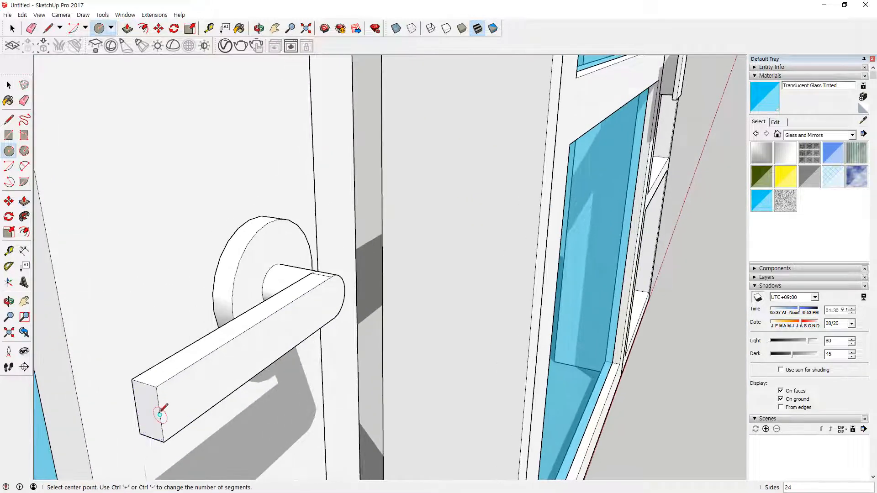
key("Up")
left_click(163, 415)
key("Escape")
left_click(159, 415)
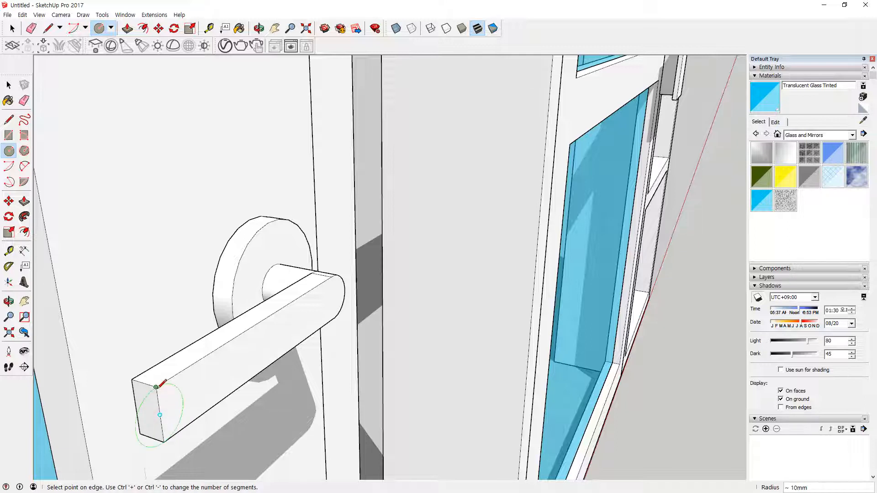
left_click(156, 387)
Pull the half circle at the straight lever's free end 10 mm toward the door
key("p")
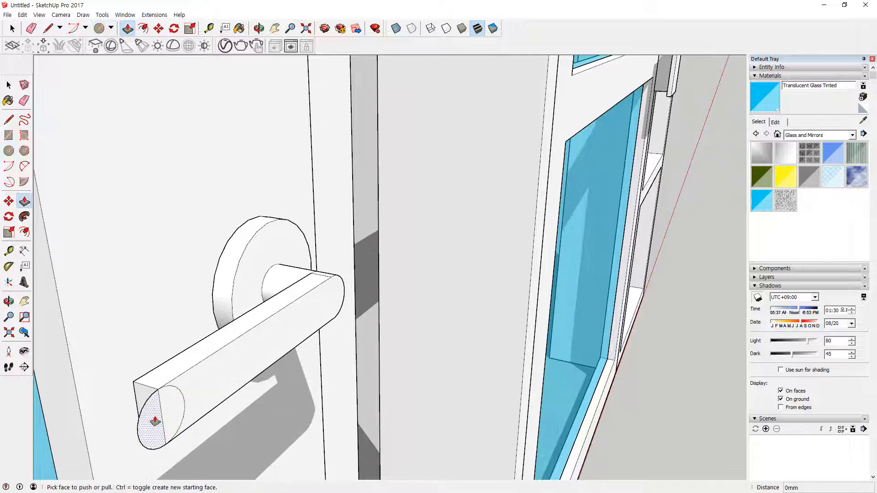
left_click(152, 418)
key("Escape")
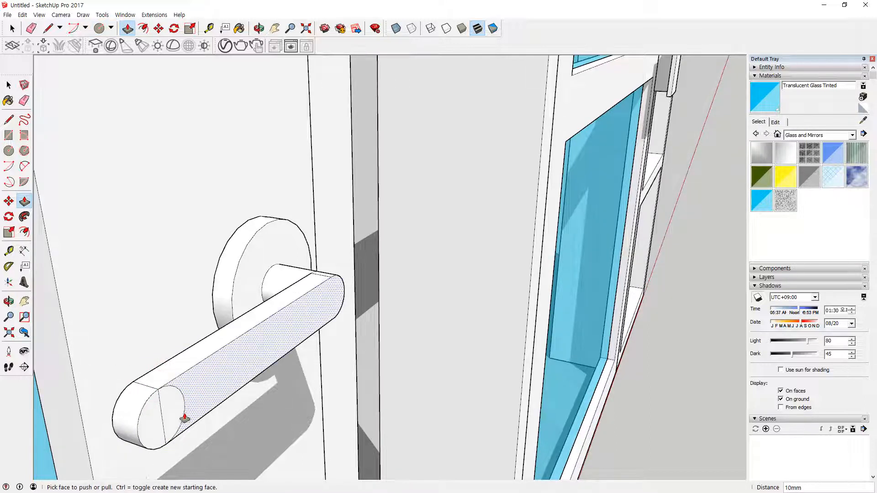
Erase the leftover arc and vertical seam edges on the front and back of the lever's rounded free end
key("e")
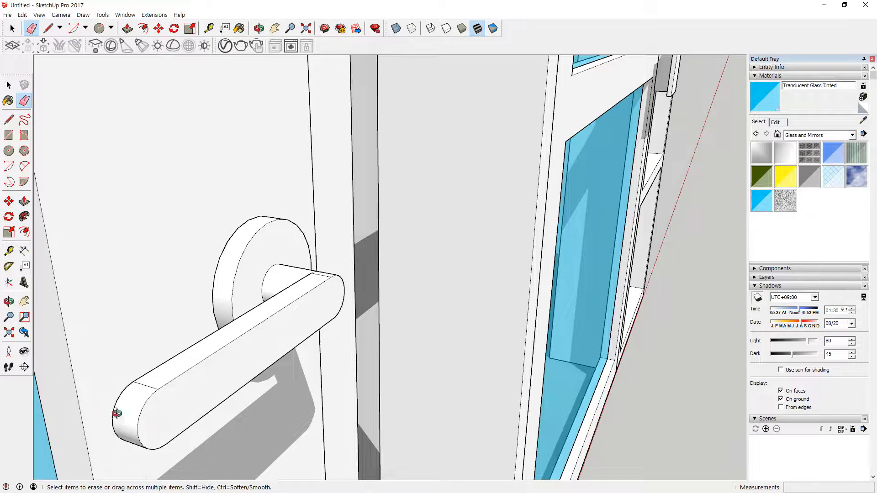
middle_click_drag(117, 413, 447, 414)
mouse_move(373, 403)
middle_mouse_down()
mouse_move(299, 383)
mouse_move(415, 427)
mouse_move(448, 426)
middle_mouse_up()
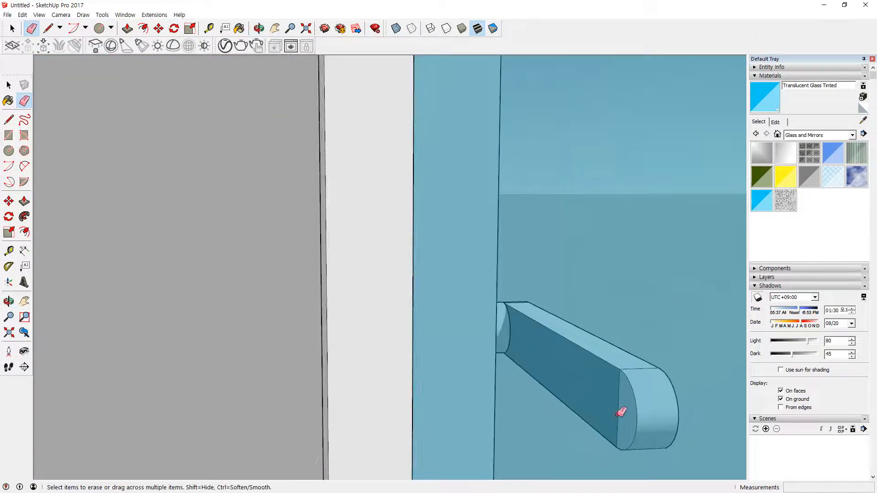
mouse_move(620, 411)
middle_mouse_down()
mouse_move(558, 422)
mouse_move(603, 379)
mouse_move(276, 356)
mouse_move(287, 333)
mouse_move(181, 311)
middle_mouse_up()
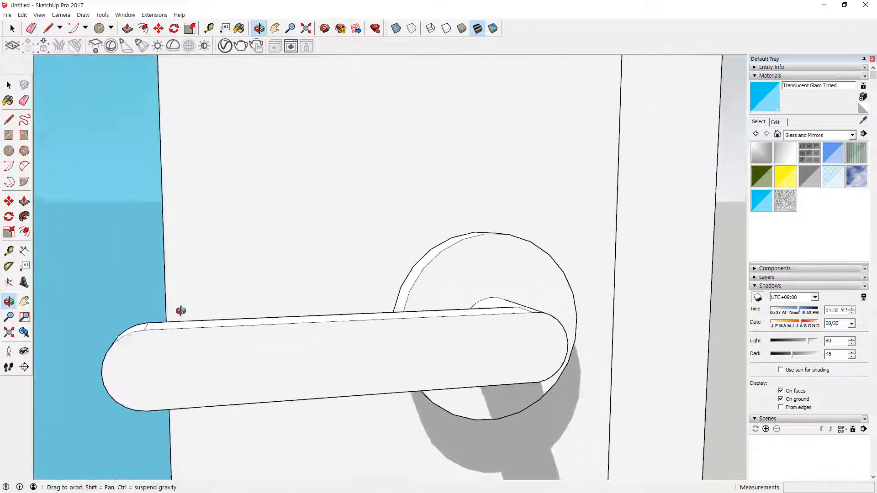
scroll(303, 352, "down", 5)
key("space")
mouse_move(573, 358)
middle_mouse_down()
mouse_move(296, 329)
mouse_move(250, 411)
mouse_move(358, 288)
middle_mouse_up()
scroll(380, 395, "up", 2)
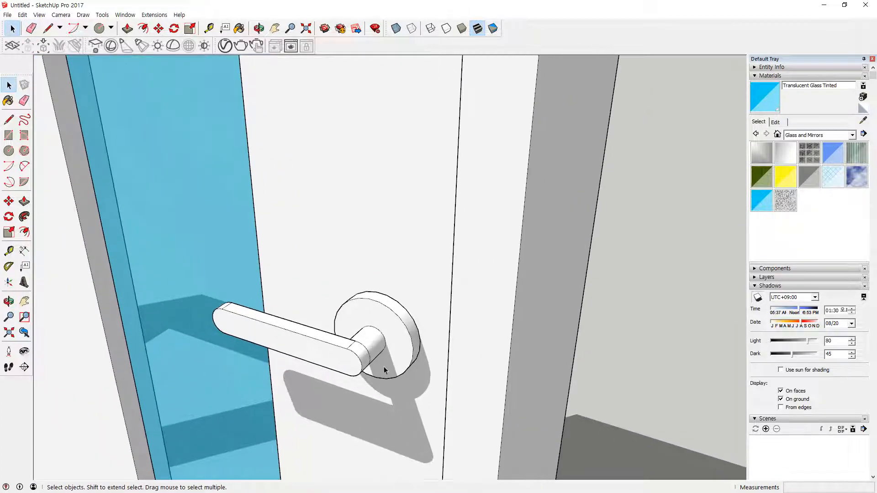
scroll(370, 369, "up", 1)
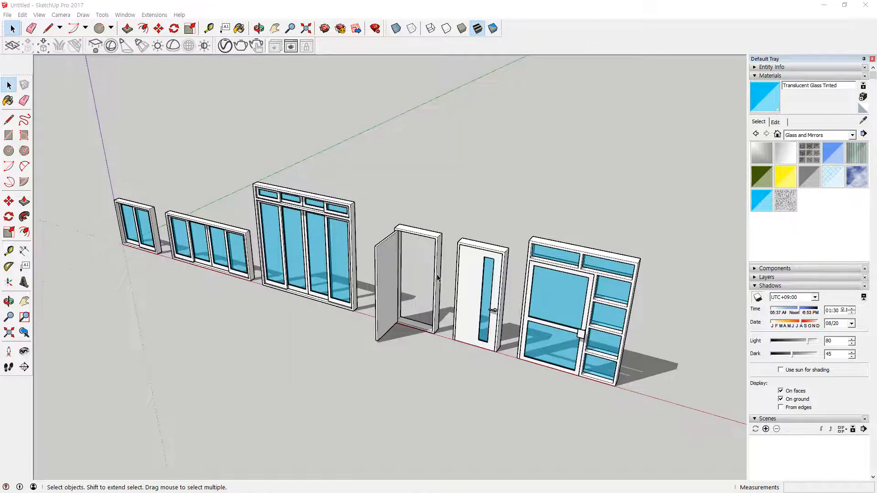
Draw two connected lines on the empty ground in front of the windows as an L-shaped path
middle_click_drag(437, 277, 461, 242)
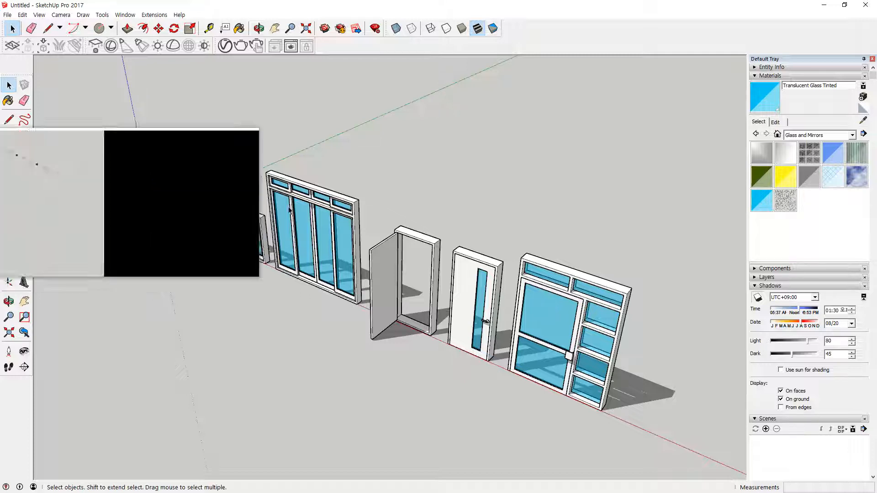
scroll(320, 297, "down", 2)
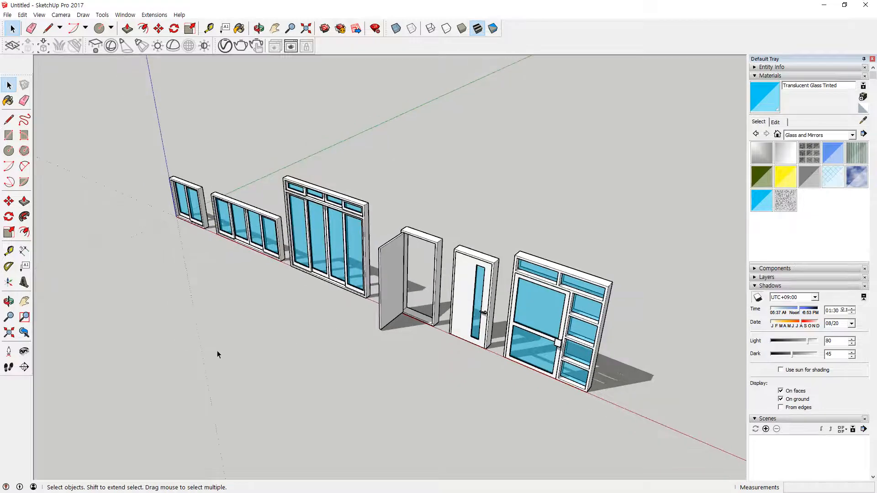
scroll(218, 350, "up", 8)
key("l")
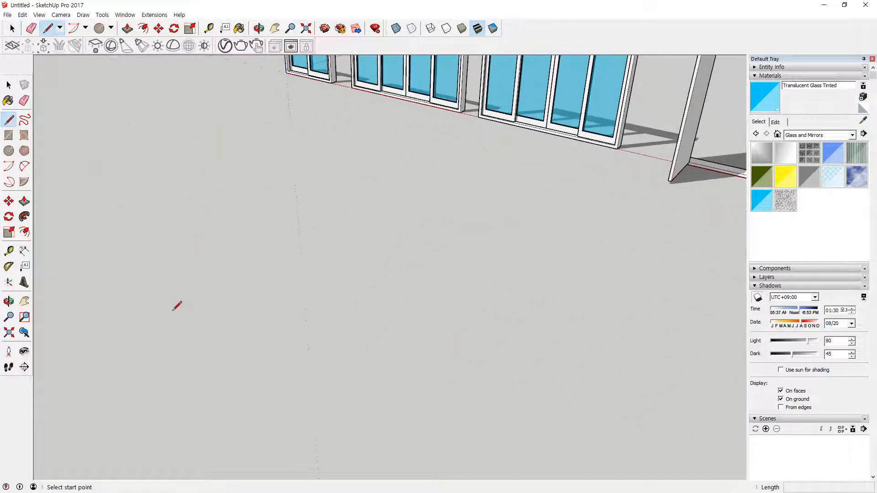
left_click(172, 311)
left_click(255, 263)
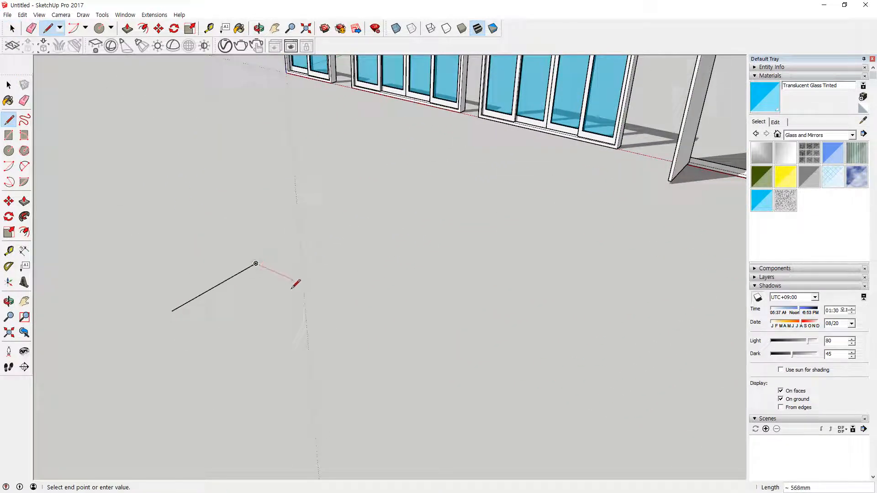
left_click(307, 289)
key("space")
Draw a circle at the open end of the longer path line, perpendicular to that line
scroll(179, 313, "up", 1)
scroll(179, 314, "up", 1)
key("c")
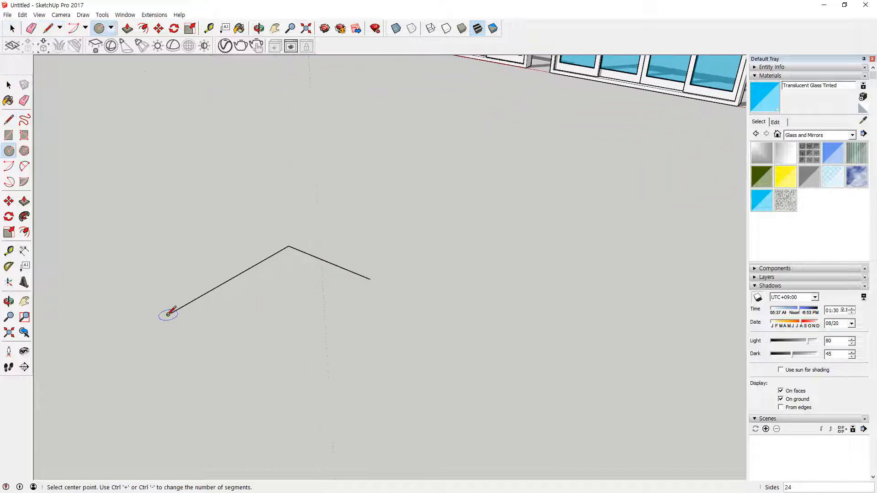
left_click(169, 314)
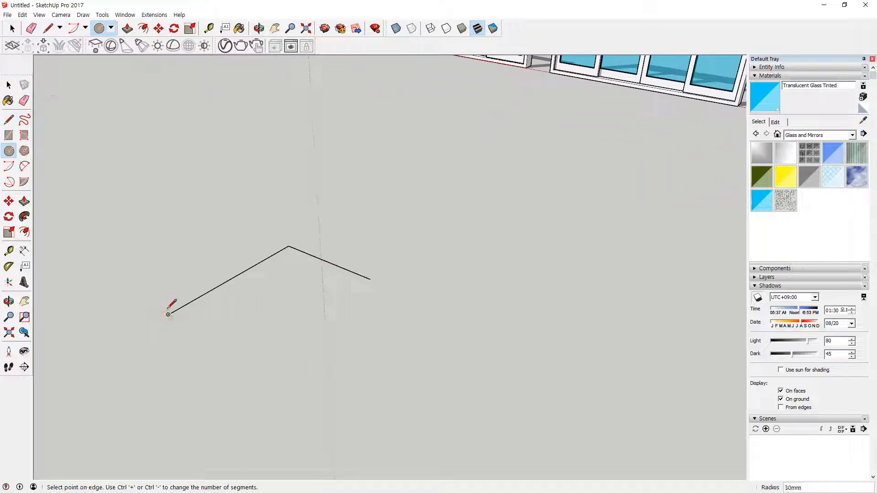
left_click(173, 296)
scroll(226, 303, "up", 2)
key("space")
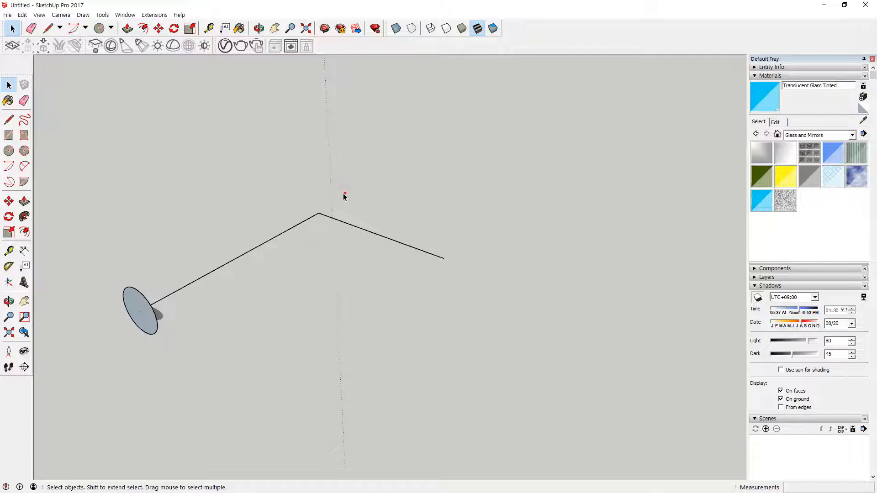
Sweep the circle along both path lines with Follow Me to form a bent pipe
left_click_drag(344, 194, 274, 310)
key("ctrl+2")
mouse_move(310, 247)
left_mouse_down()
mouse_move(336, 207)
mouse_move(296, 184)
mouse_move(320, 245)
left_mouse_up()
key("Escape")
left_click(24, 217)
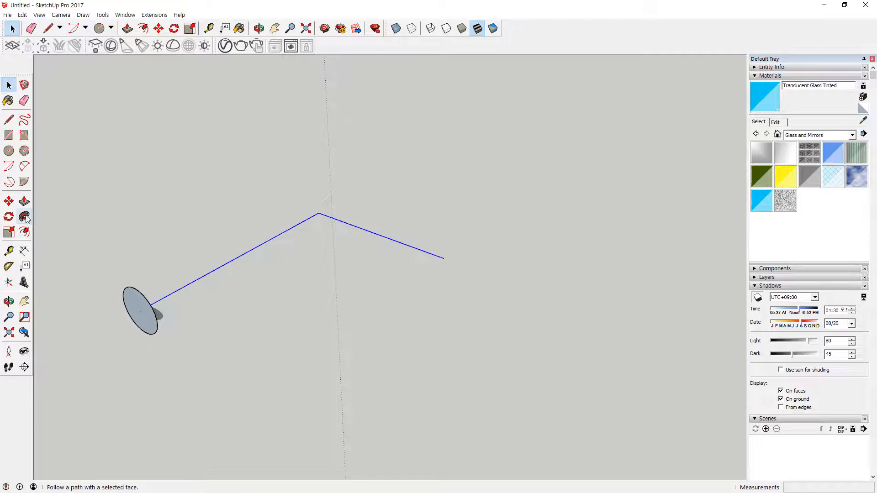
left_click(132, 298)
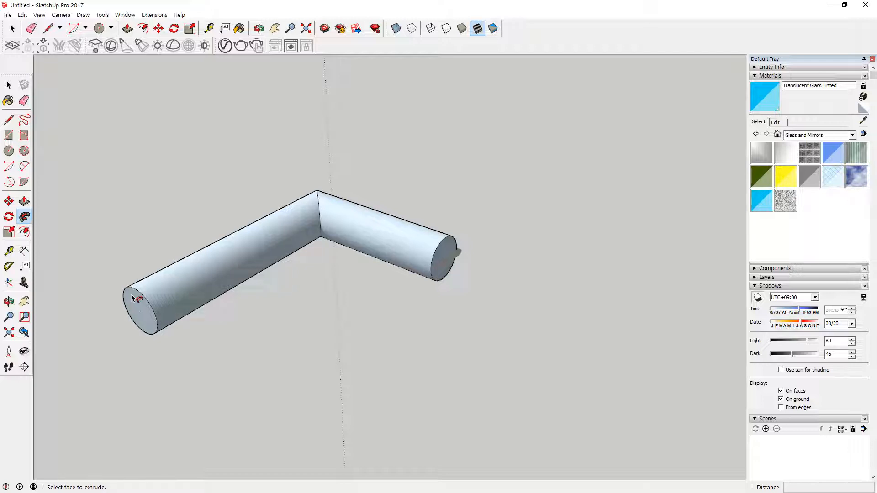
Move the whole bent pipe about 454 mm straight up, off its path lines
key("space")
triple_click(159, 268)
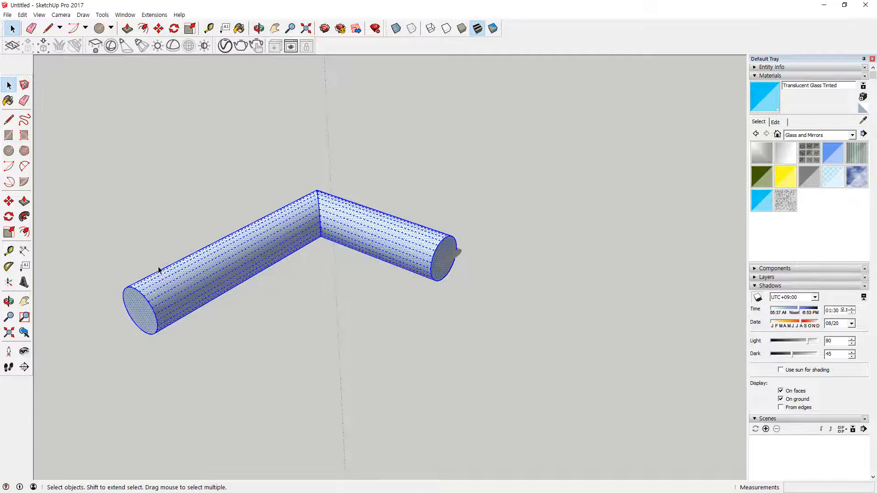
key("m")
left_click(158, 265)
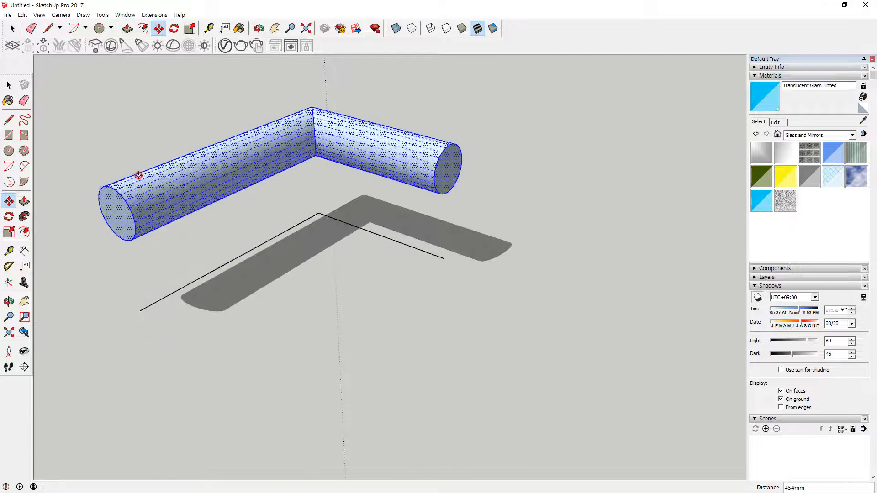
left_click(139, 177)
key("space")
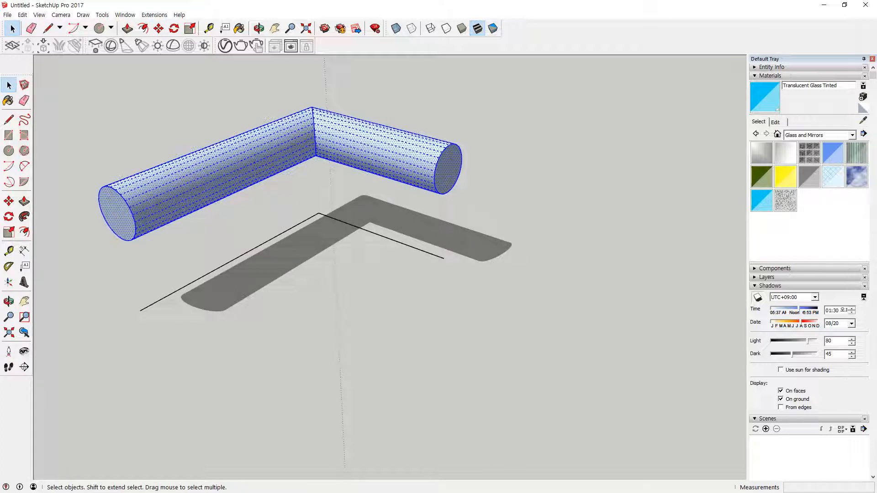
Delete the bent pipe together with its two path lines
left_click(358, 177)
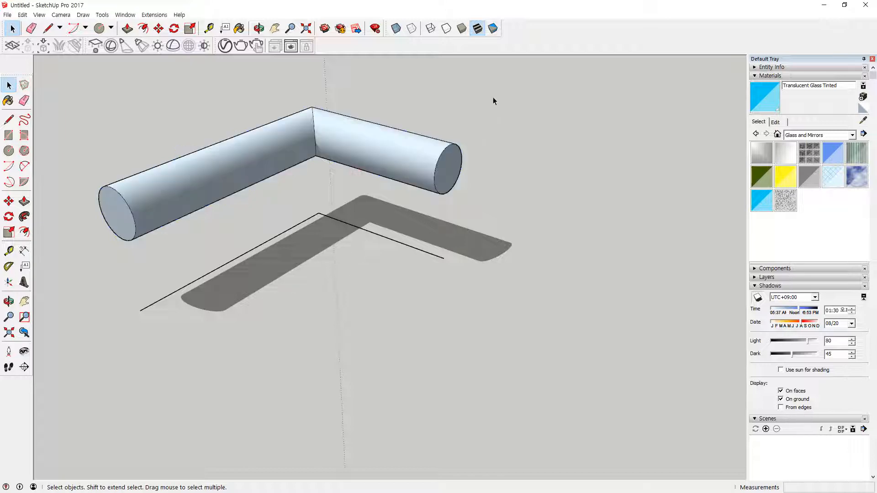
left_click_drag(492, 98, 70, 404)
key("Delete")
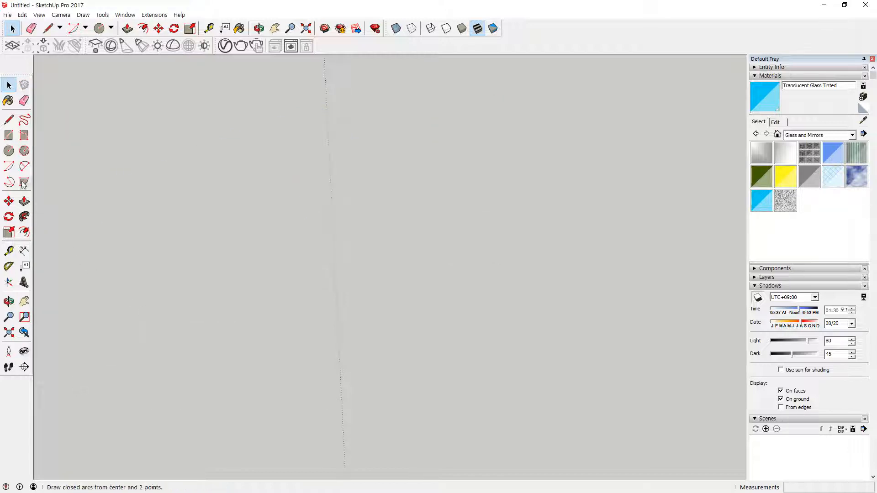
Draw a circle of about 269 mm radius on the ground and a vertical line up from its centre
left_click(9, 151)
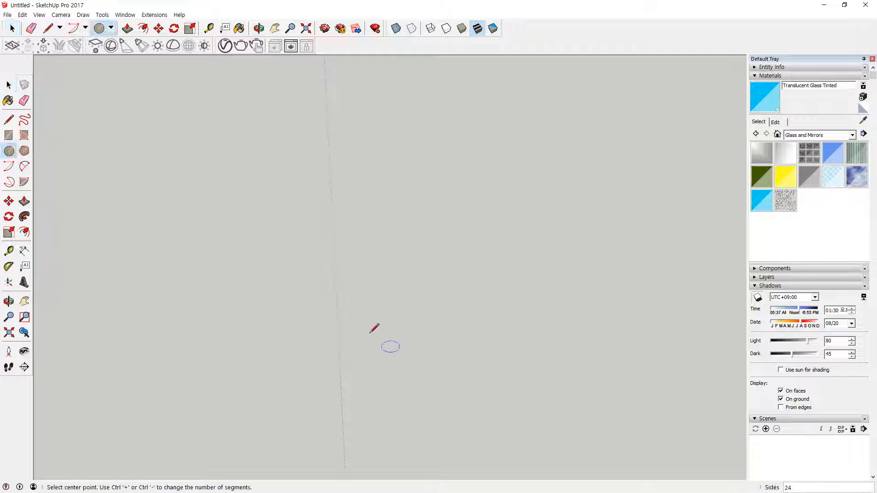
left_click(364, 303)
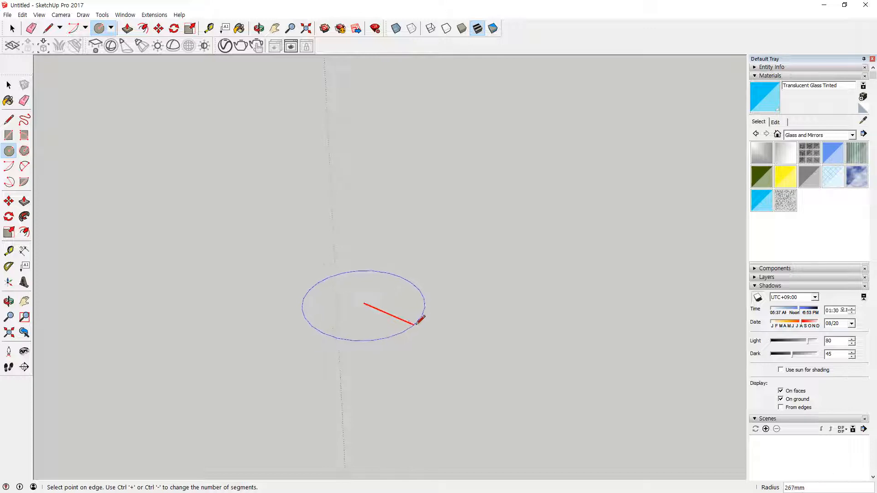
left_click(417, 319)
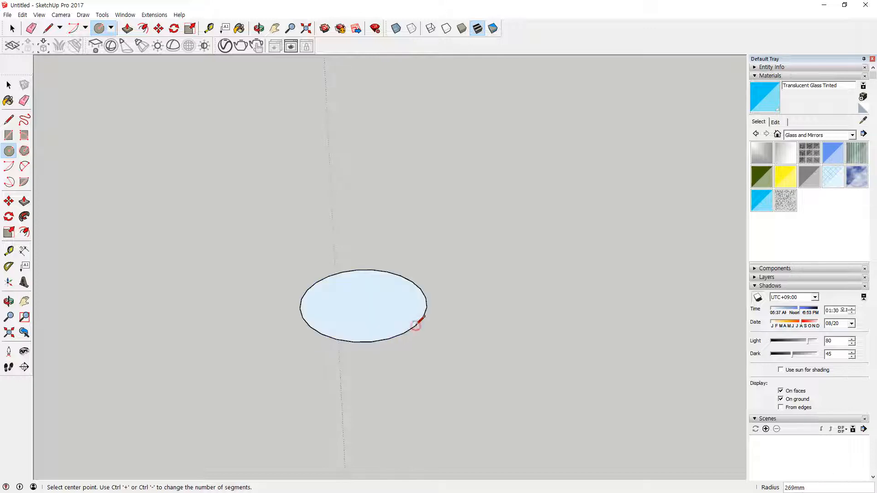
key("l")
left_click(364, 303)
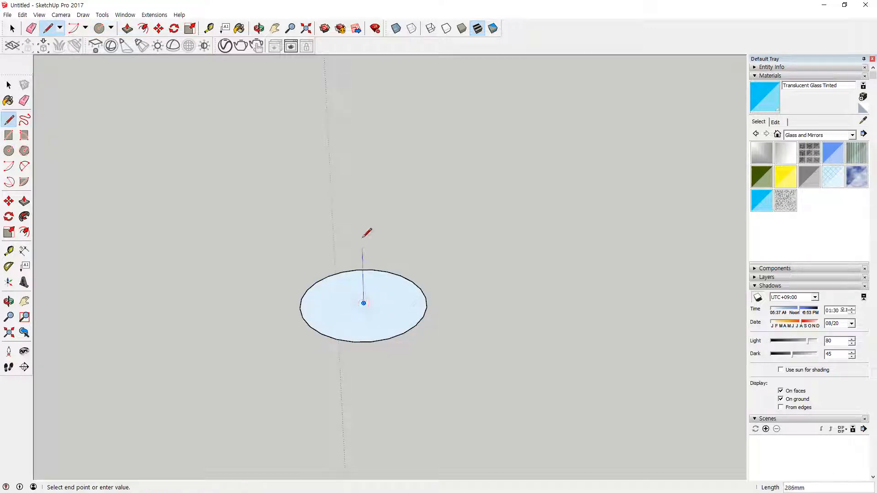
left_click(360, 163)
key("space")
Draw an upright circle centred on the upper end of the vertical line, above the ground circle
key("c")
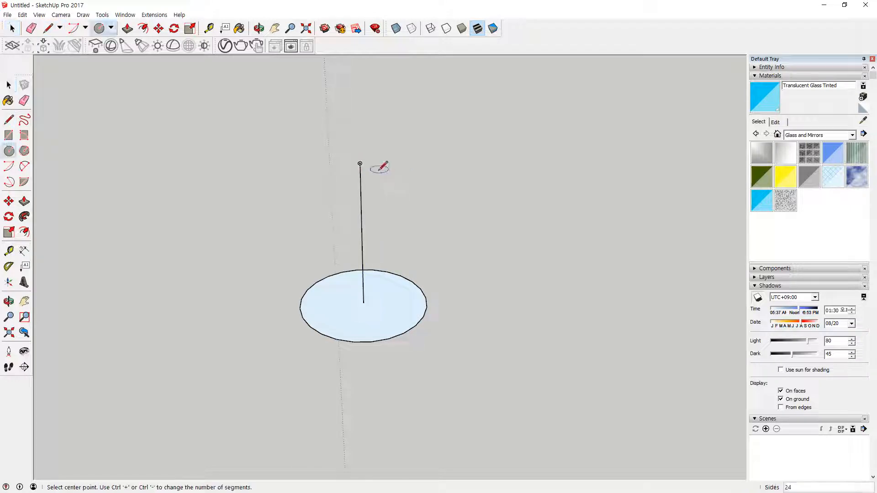
key("Left")
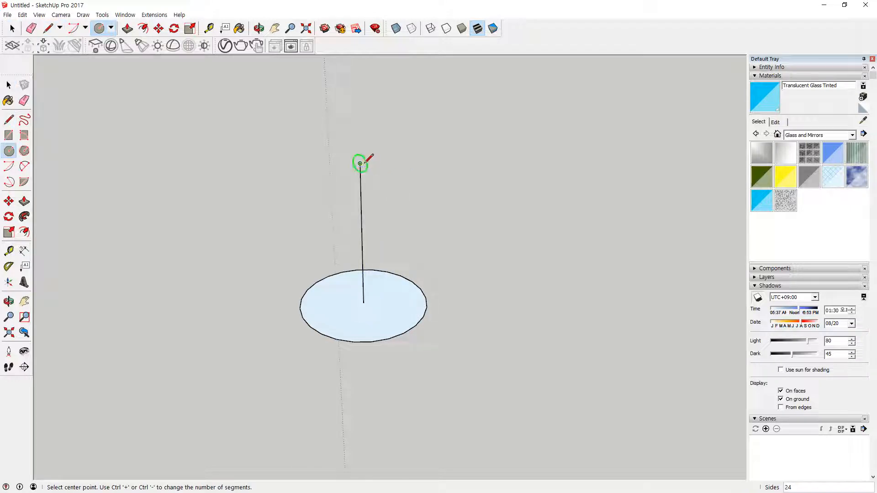
left_click(360, 163)
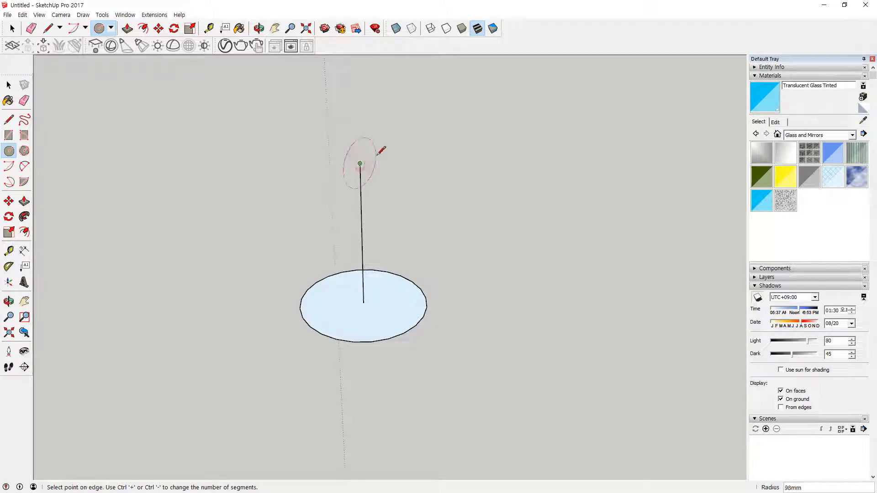
left_click(410, 141)
Extend the vertical line to the upright circle's upper rim and erase one half of the circle and the line below it
mouse_move(368, 202)
middle_mouse_down()
mouse_move(297, 208)
mouse_move(369, 185)
middle_mouse_up()
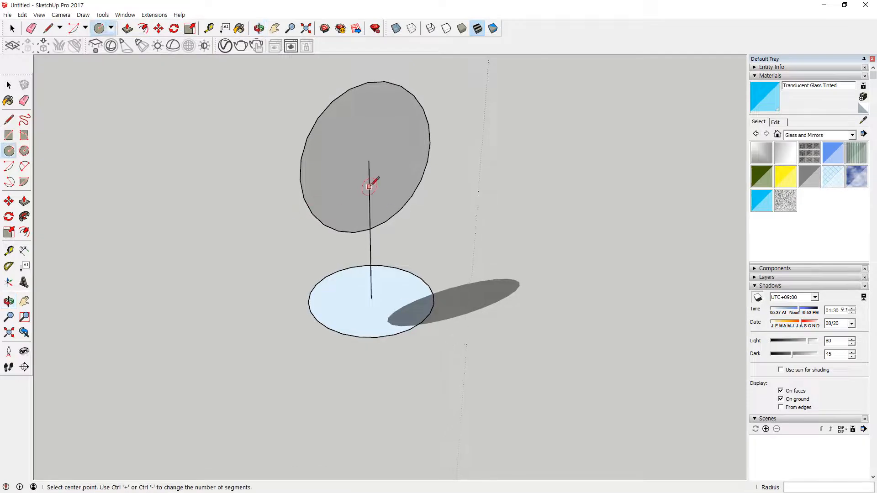
key("l")
left_click(368, 159)
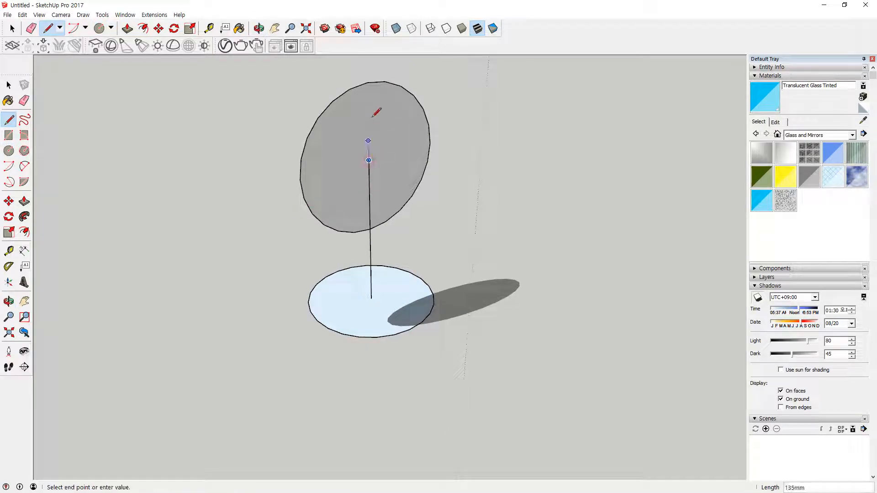
left_click(368, 82)
key("space")
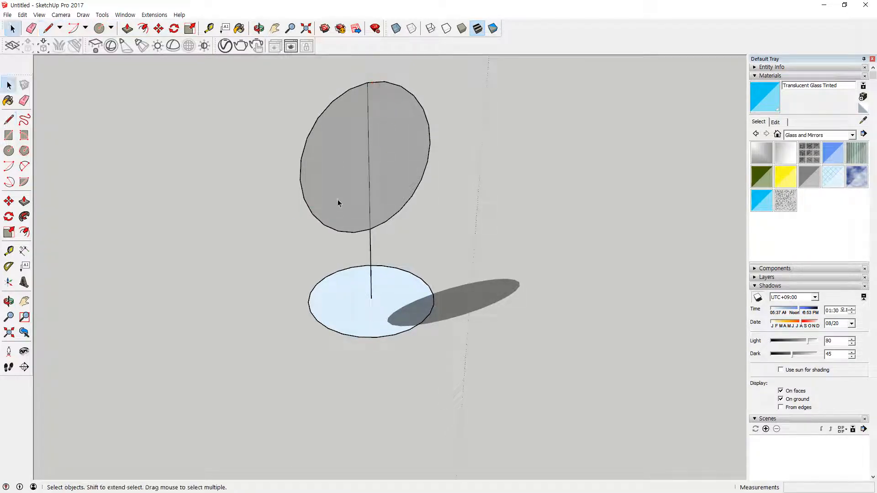
key("e")
left_click(320, 217)
left_click_drag(378, 254, 330, 251)
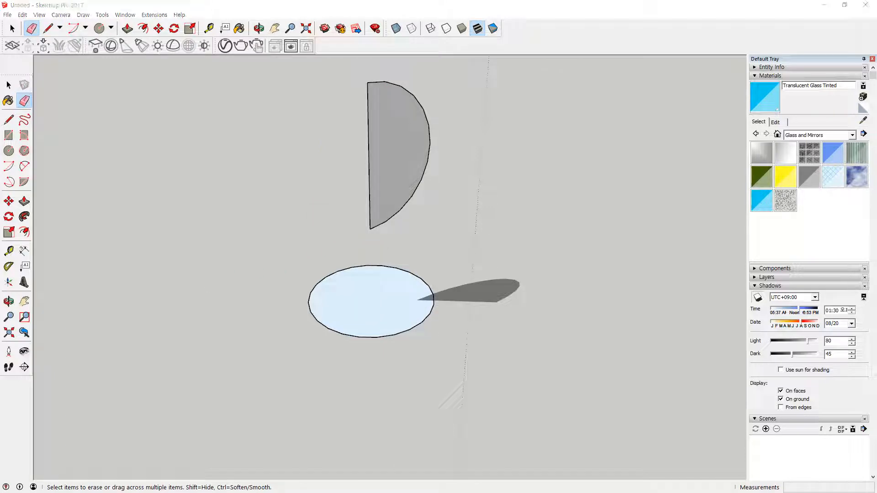
Sweep the upright half circle around the ground circle's edge with Follow Me to form a sphere
left_click(25, 217)
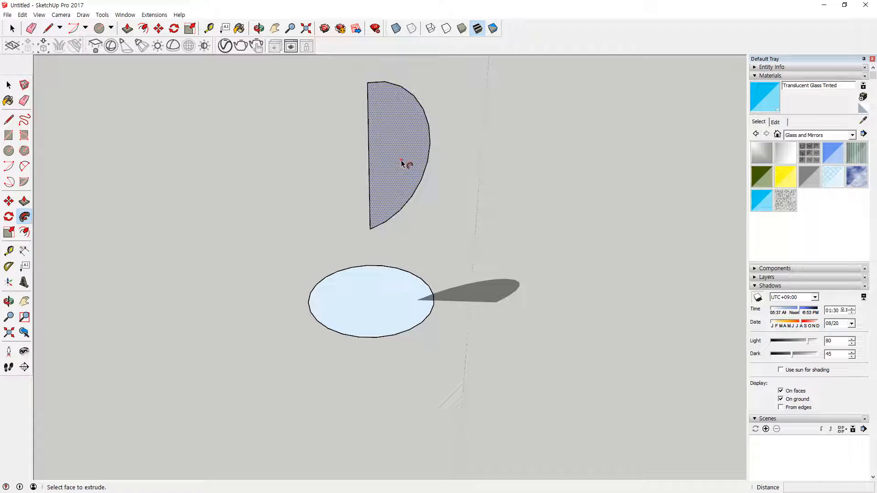
mouse_move(401, 163)
left_mouse_down()
mouse_move(364, 268)
mouse_move(338, 274)
mouse_move(323, 292)
mouse_move(319, 327)
mouse_move(336, 343)
mouse_move(371, 348)
mouse_move(429, 336)
mouse_move(442, 298)
mouse_move(415, 272)
mouse_move(369, 268)
mouse_move(338, 278)
mouse_move(317, 304)
mouse_move(349, 342)
mouse_move(423, 333)
mouse_move(443, 298)
mouse_move(429, 280)
mouse_move(448, 275)
left_mouse_up()
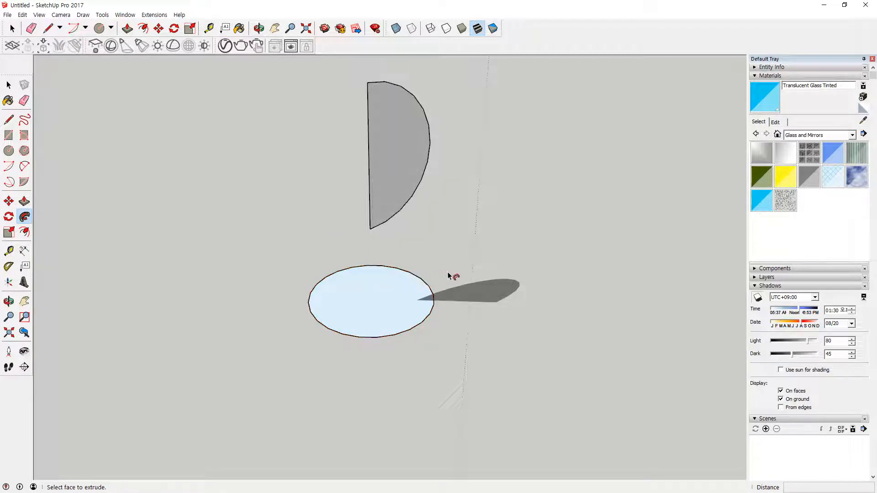
key("space")
left_click(428, 286)
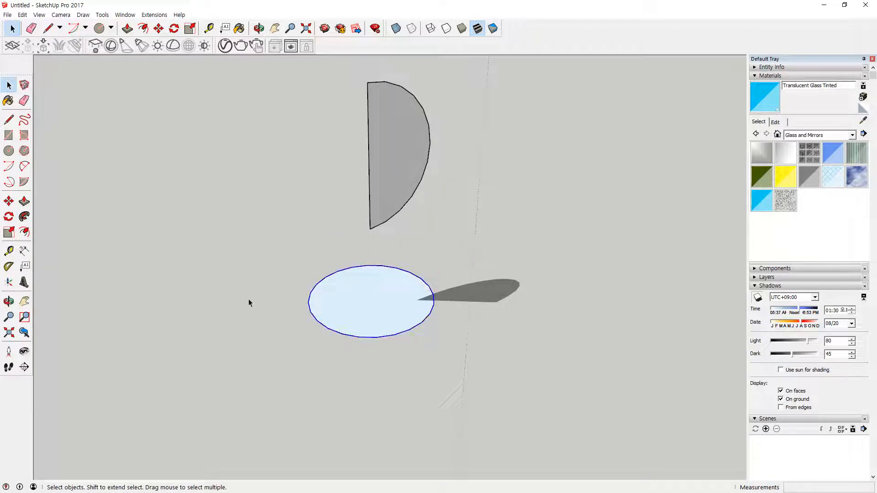
left_click(24, 216)
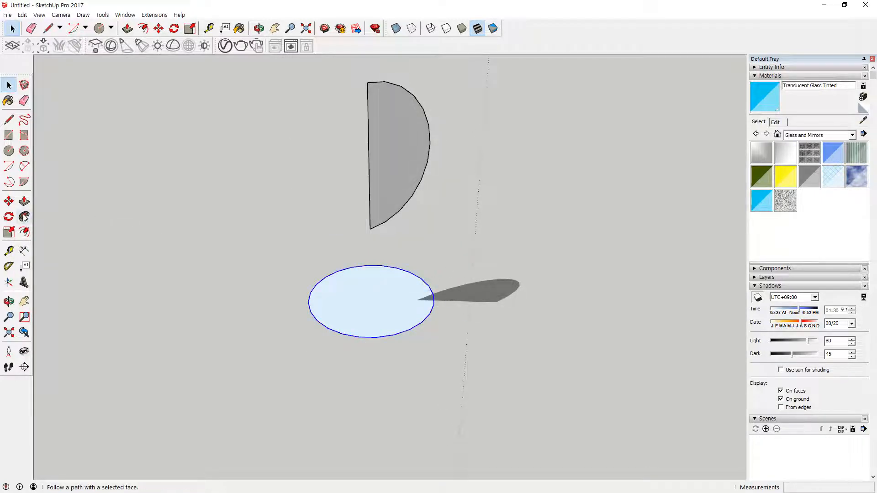
left_click(379, 163)
middle_click_drag(470, 258, 436, 283)
Delete the swept sphere together with the ground circle
key("space")
left_click_drag(424, 434, 232, 236)
key("Delete")
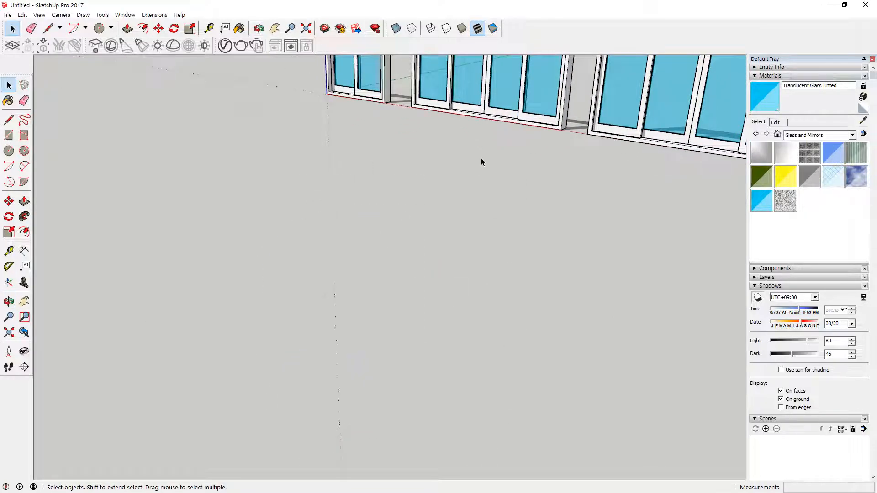
Draw a line up the plain open door's free edge from its lower corner, ending in a 50 mm horizontal line across the door face
middle_click_drag(482, 160, 686, 283)
scroll(409, 237, "up", 12)
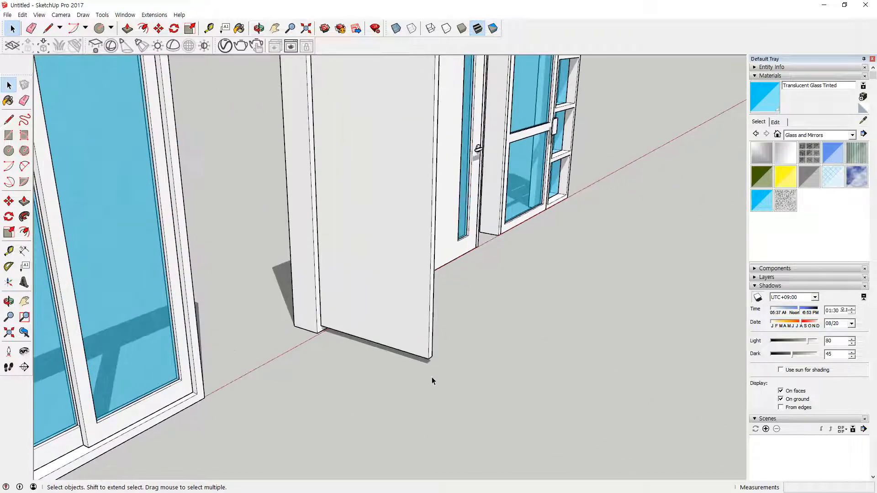
key("l")
left_click(428, 358)
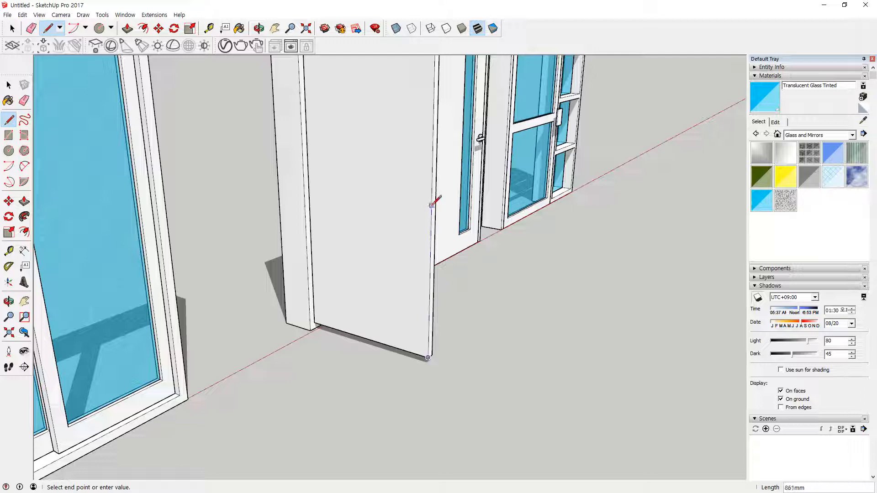
key("Return")
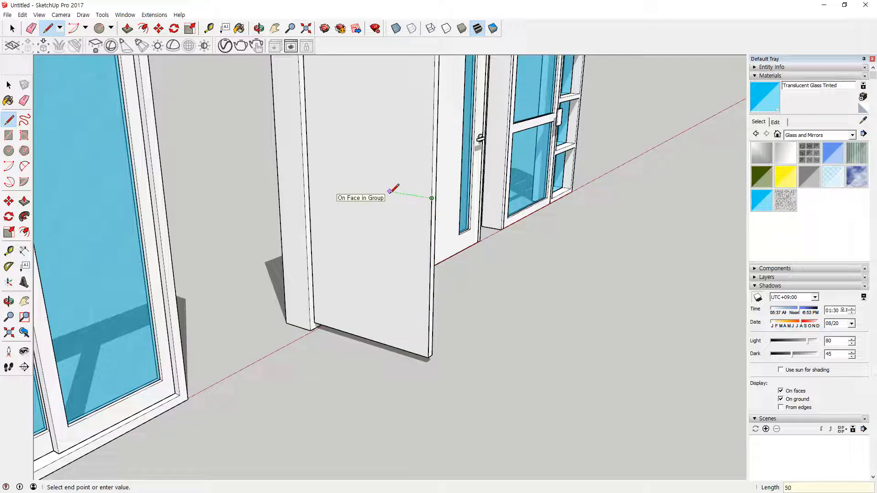
key("Return")
key("space")
scroll(422, 198, "up", 5)
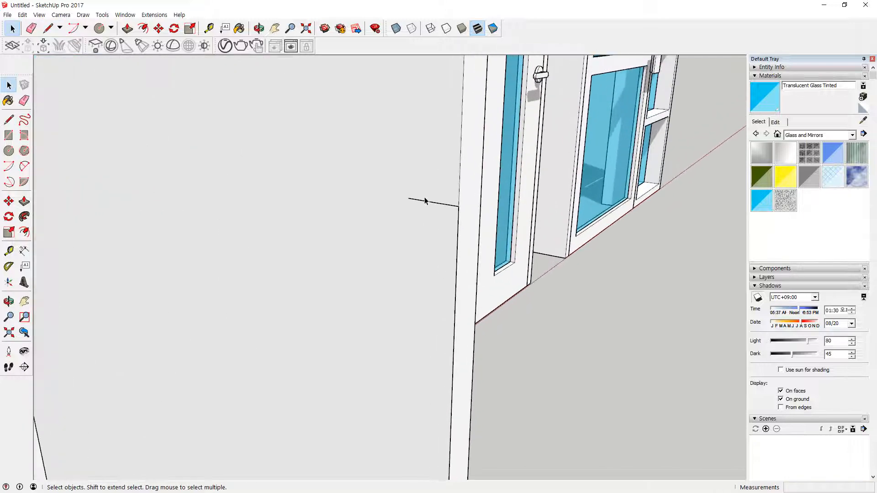
scroll(424, 201, "up", 1)
key("c")
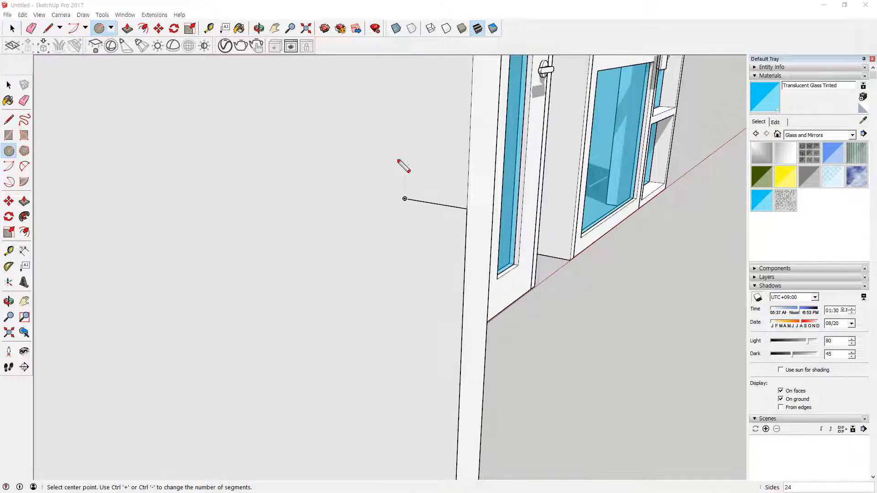
mouse_move(404, 199)
left_mouse_down()
mouse_move(335, 238)
mouse_move(321, 219)
mouse_move(386, 215)
mouse_move(355, 204)
mouse_move(400, 198)
left_mouse_up()
key("Escape")
scroll(405, 199, "up", 2)
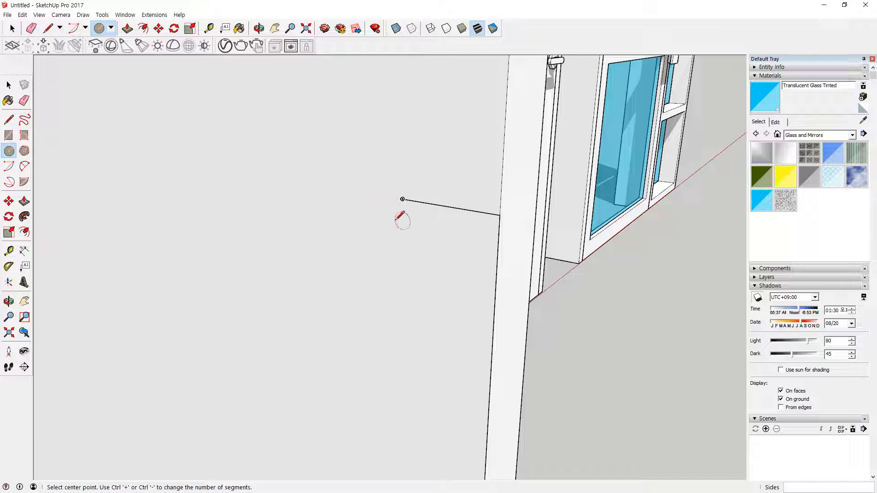
Draw a 50 mm line straight out from the door face, starting at the inner end of the short horizontal line
key("l")
left_click(402, 199)
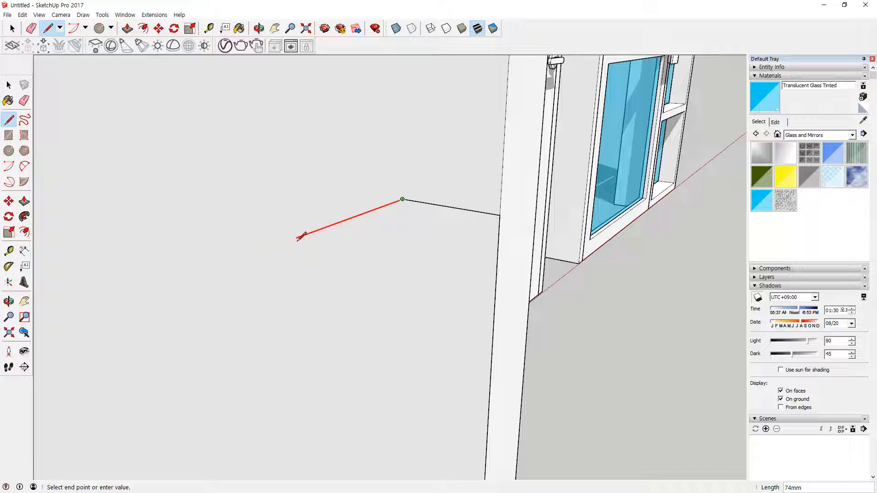
type("50")
key("Return")
mouse_move(301, 236)
middle_mouse_down()
mouse_move(415, 284)
mouse_move(399, 265)
middle_mouse_up()
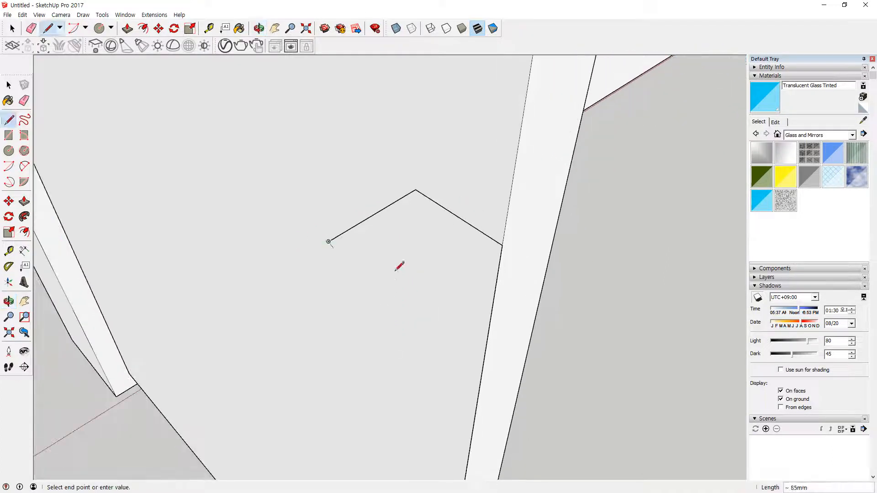
key("space")
Split the projecting line 20 mm from the door face and draw a horizontal circle of 15 mm radius centred on the outer part
key("l")
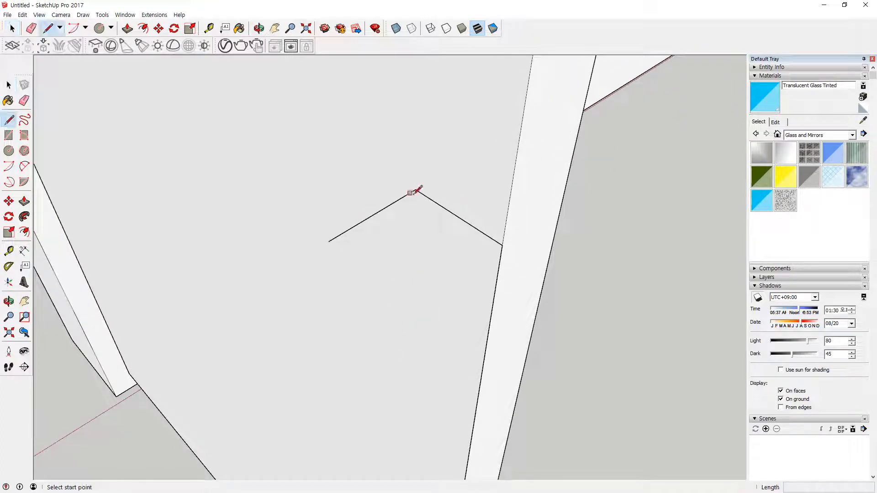
left_click(415, 190)
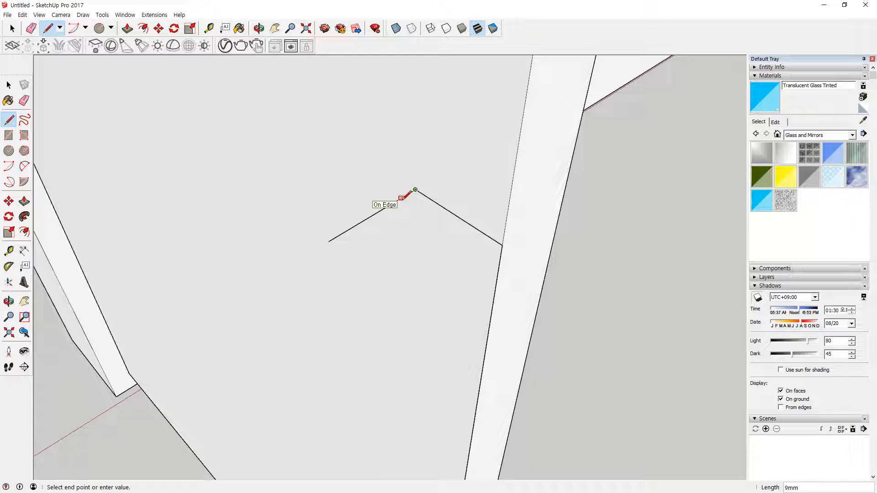
key("Escape")
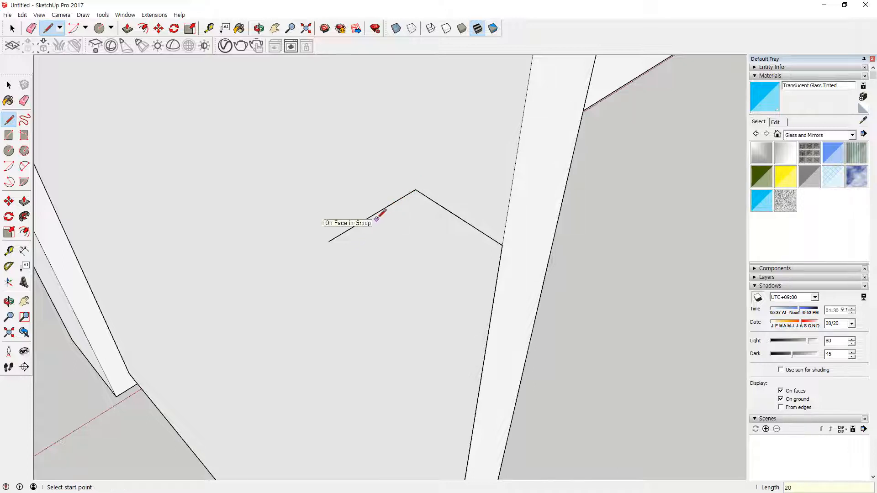
key("c")
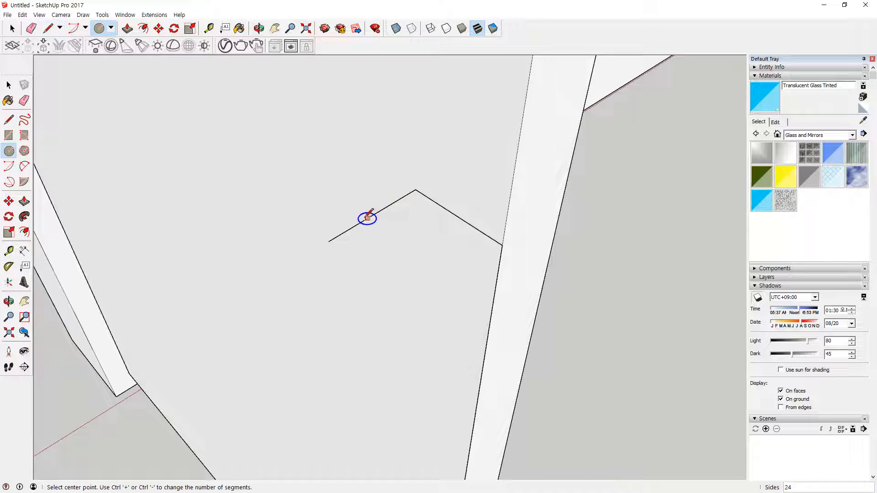
left_click(356, 225)
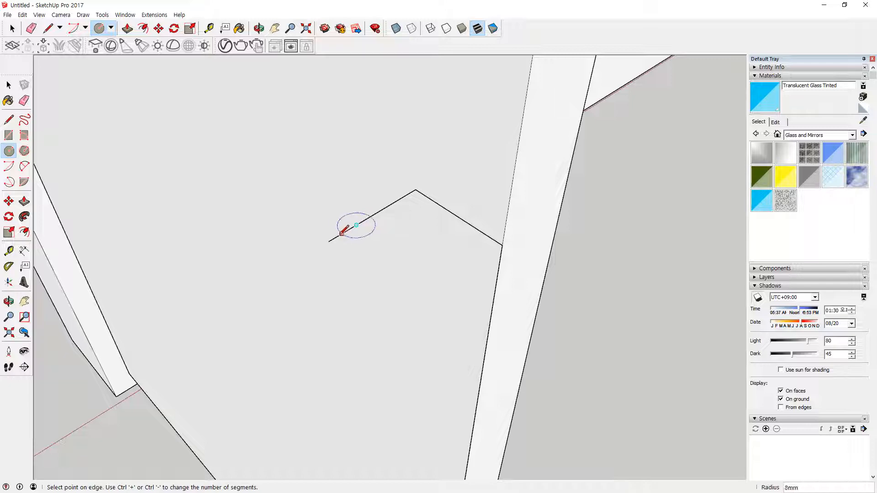
left_click(330, 240)
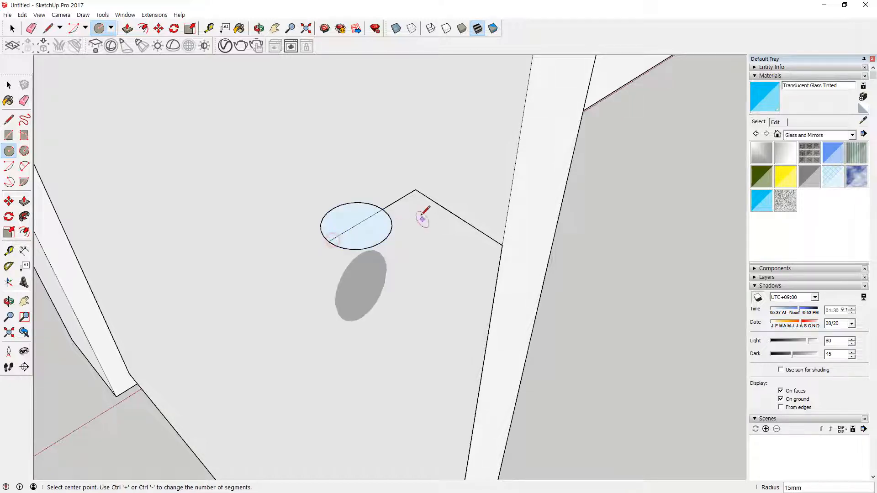
Undo the circle and the projecting line, keeping only the horizontal line on the door face
middle_click_drag(421, 215, 389, 232)
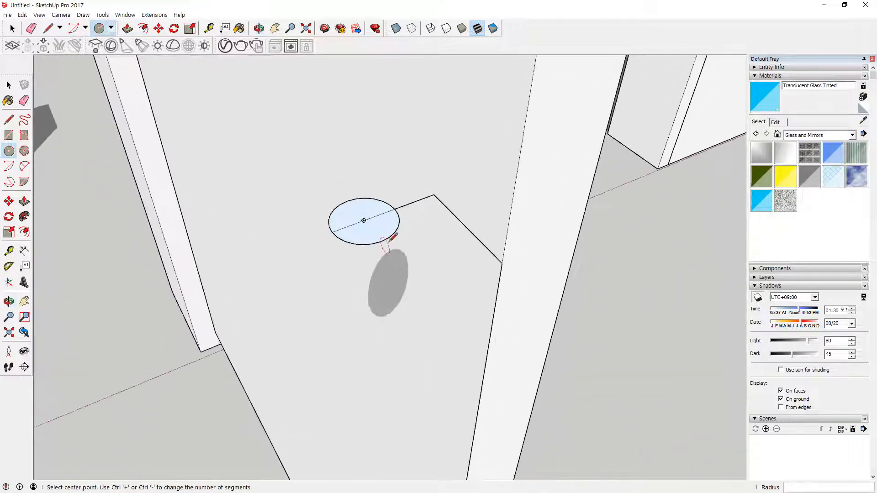
key("ctrl+z")
key("ctrl+z")
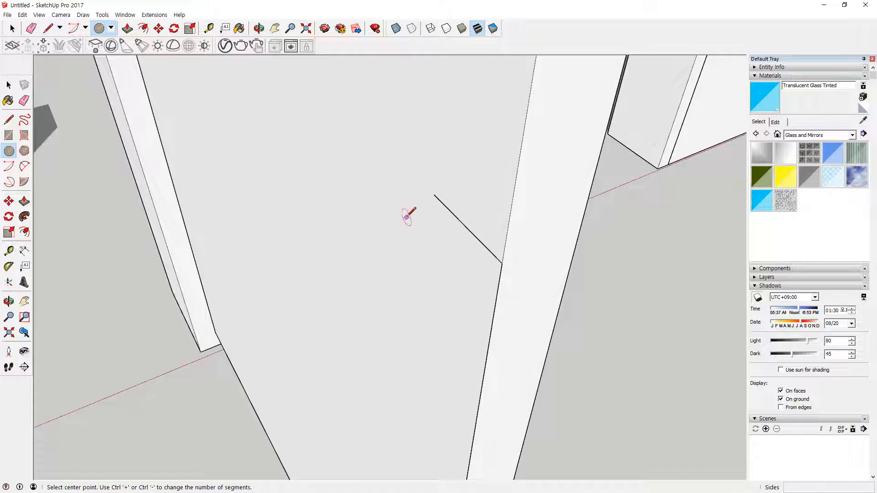
Draw a line straight out from the door face in two segments, a short one and a longer one continuing it
key("l")
left_click(434, 195)
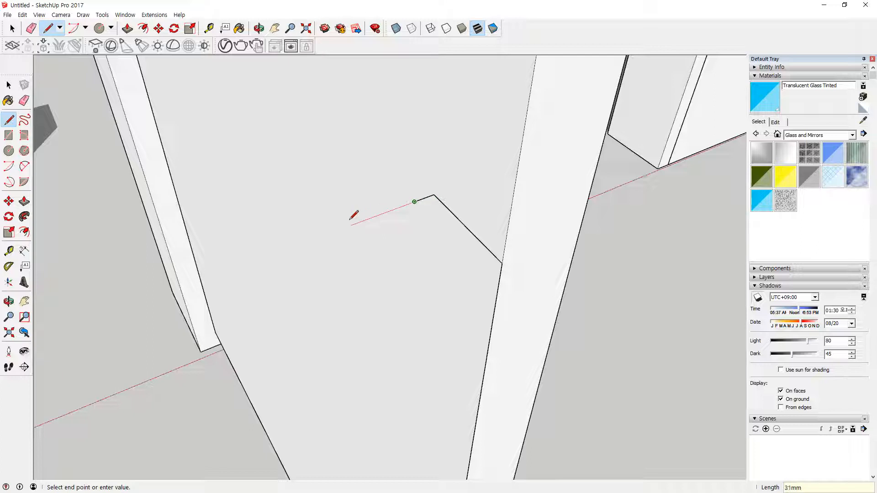
key("Return")
key("space")
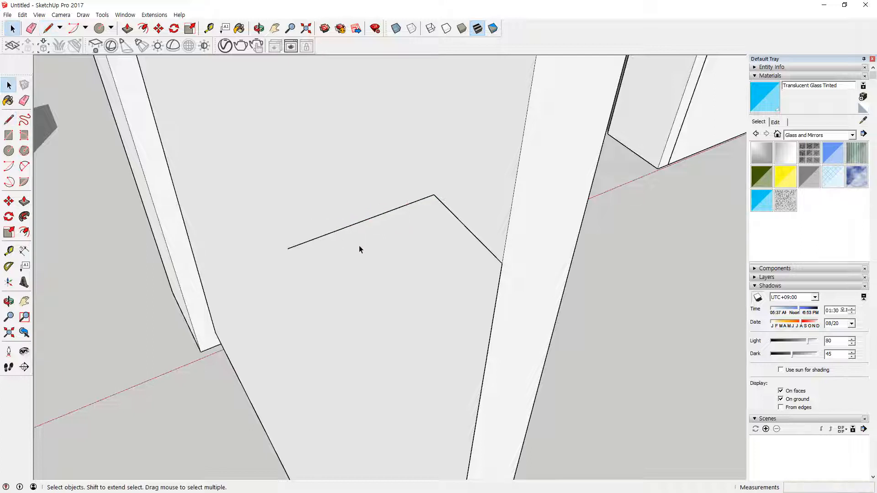
Draw a horizontal circle centred on the longer segment's midpoint, with its radius reaching that segment's outer end
key("c")
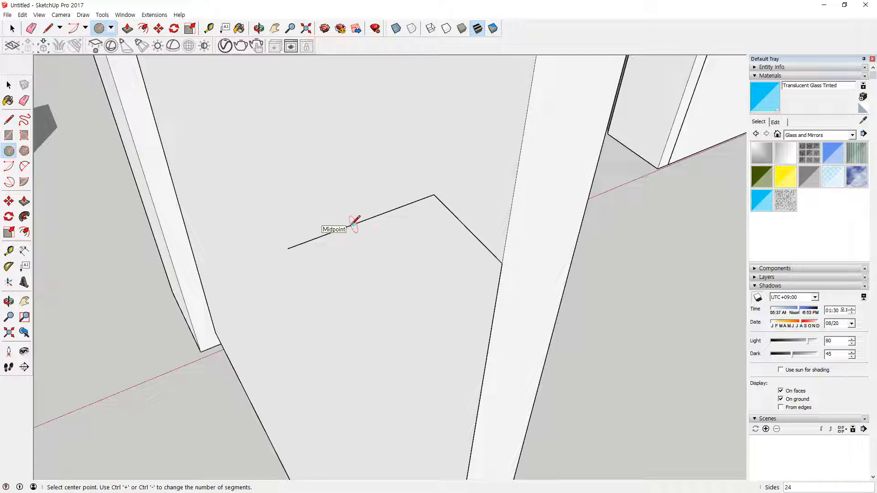
left_click(353, 224)
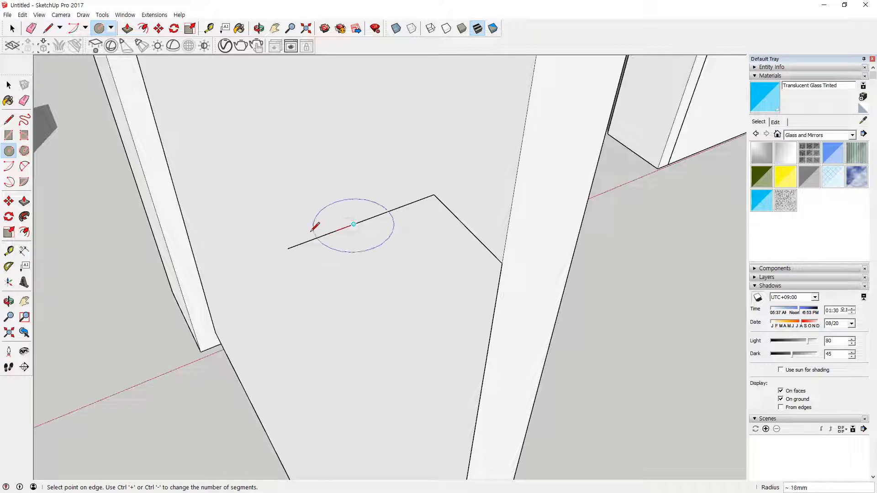
left_click(287, 248)
middle_click_drag(336, 276, 470, 287)
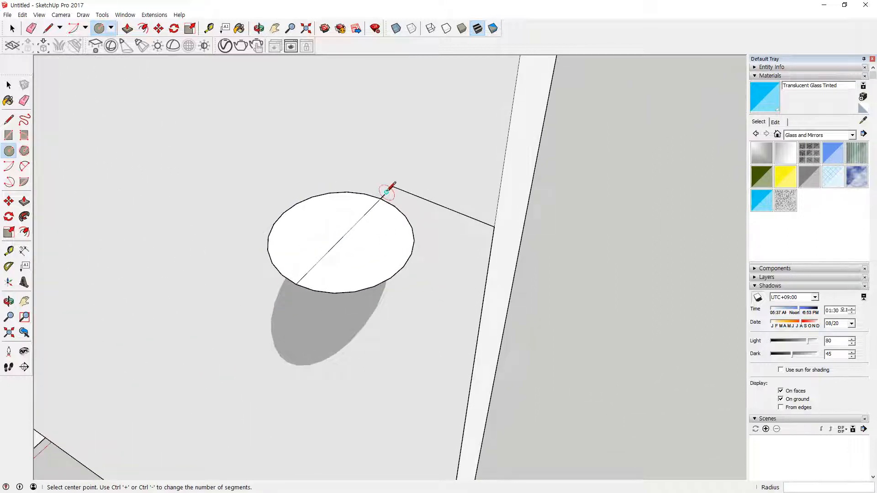
Copy the short segment between circle and door face sideways along the horizontal line towards the door's free edge
scroll(387, 191, "up", 3)
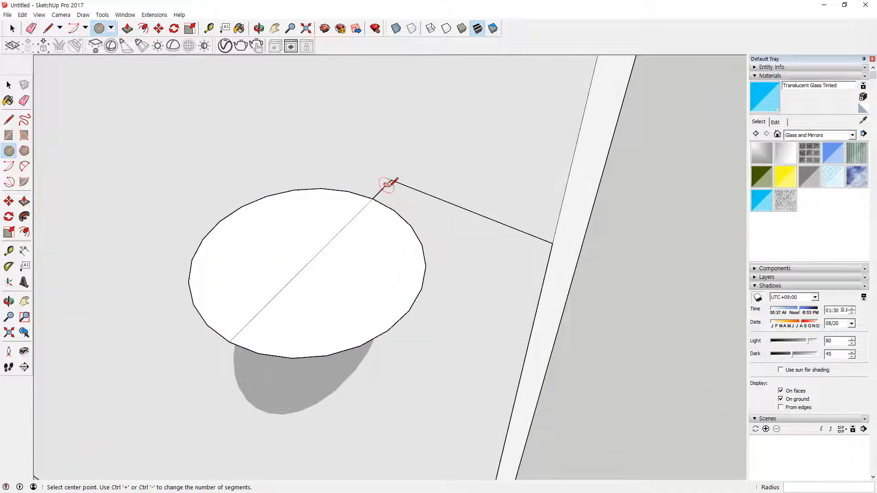
key("space")
left_click(387, 192)
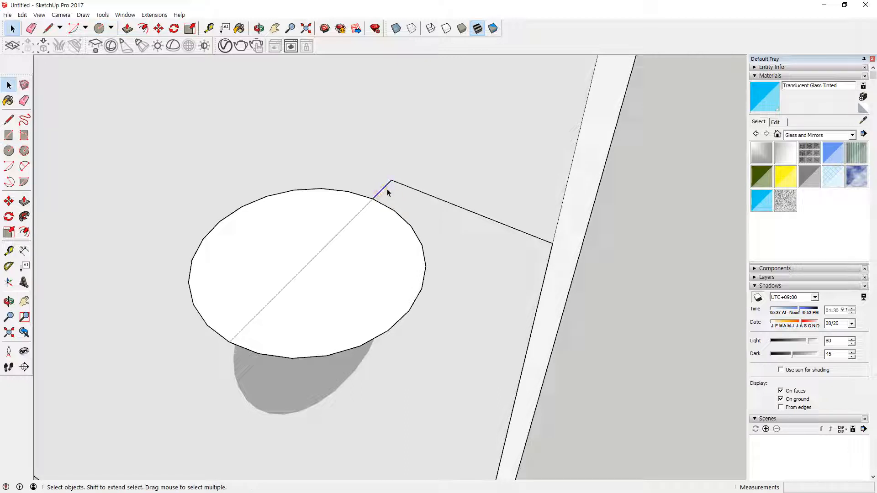
key("m")
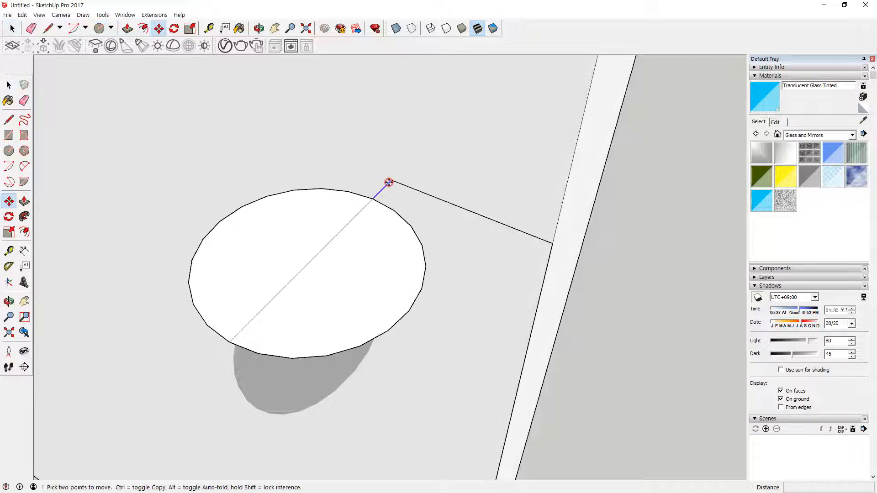
left_click(388, 183)
key("ctrl")
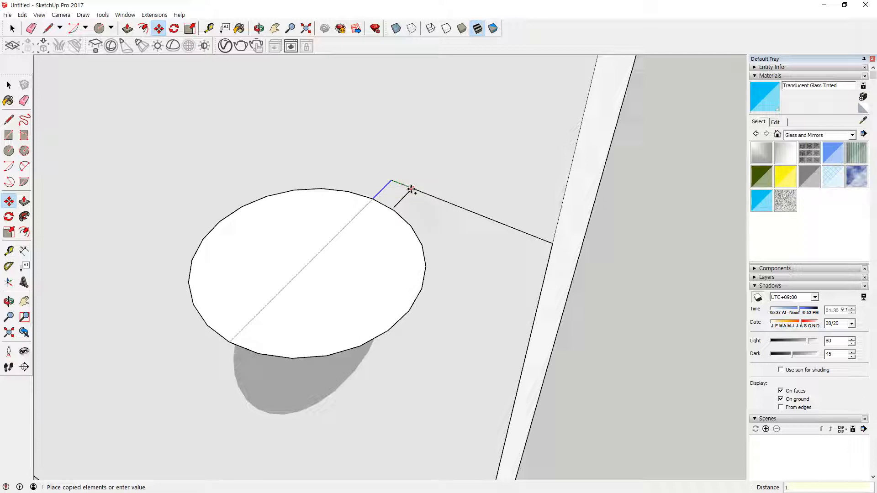
key("Return")
Extend the copied segment into the circle, then erase the circle's half beyond the centre line and the surplus line end to leave a knob profile
scroll(409, 190, "up", 3)
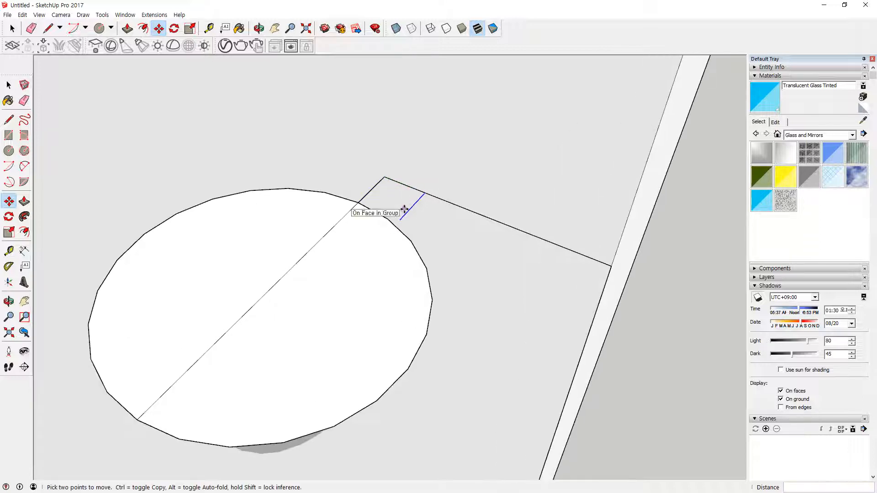
key("l")
left_click(400, 220)
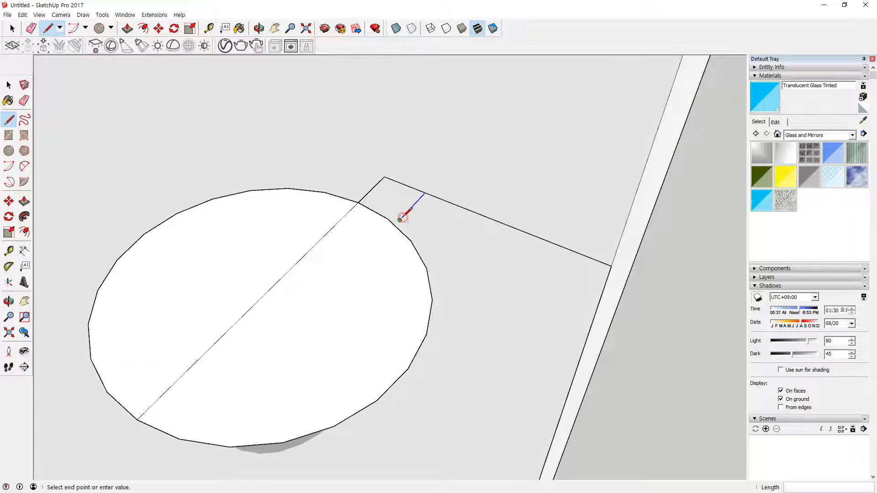
left_click(366, 256)
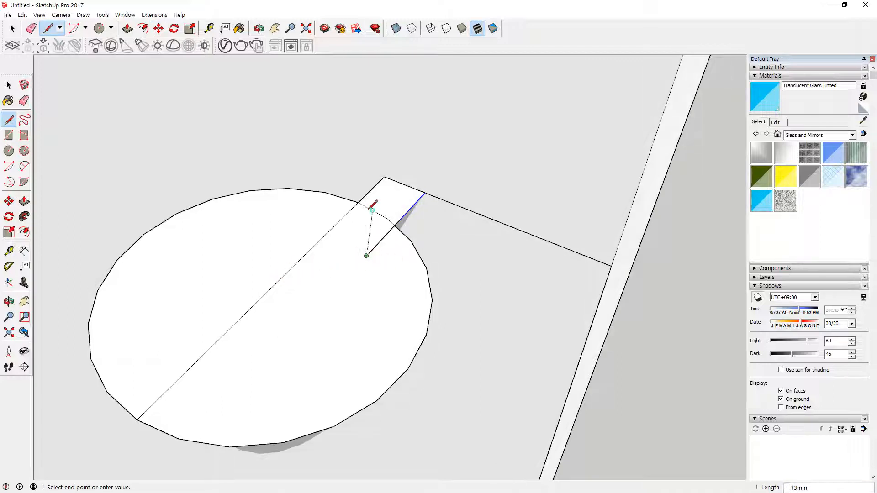
key("e")
left_click(316, 189)
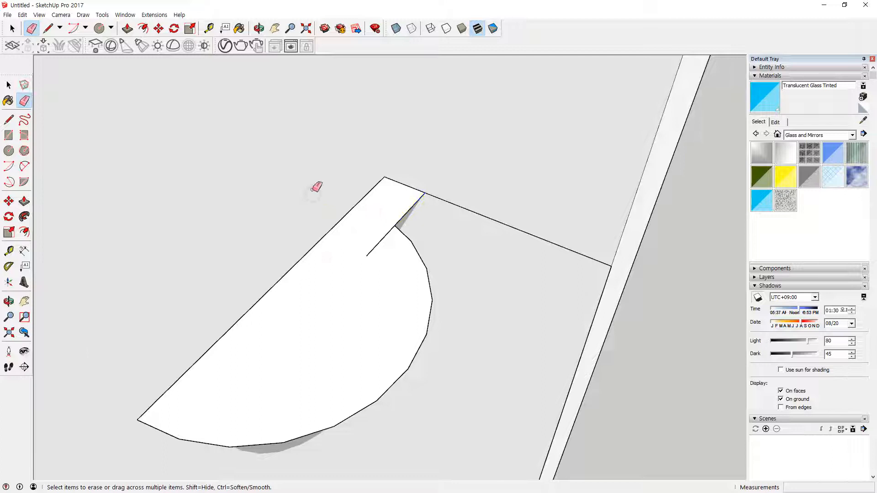
left_click(375, 245)
mouse_move(363, 296)
middle_mouse_down()
mouse_move(243, 207)
mouse_move(217, 154)
mouse_move(395, 235)
mouse_move(385, 279)
mouse_move(354, 315)
mouse_move(237, 388)
mouse_move(268, 383)
mouse_move(259, 362)
mouse_move(268, 309)
mouse_move(305, 281)
middle_mouse_up()
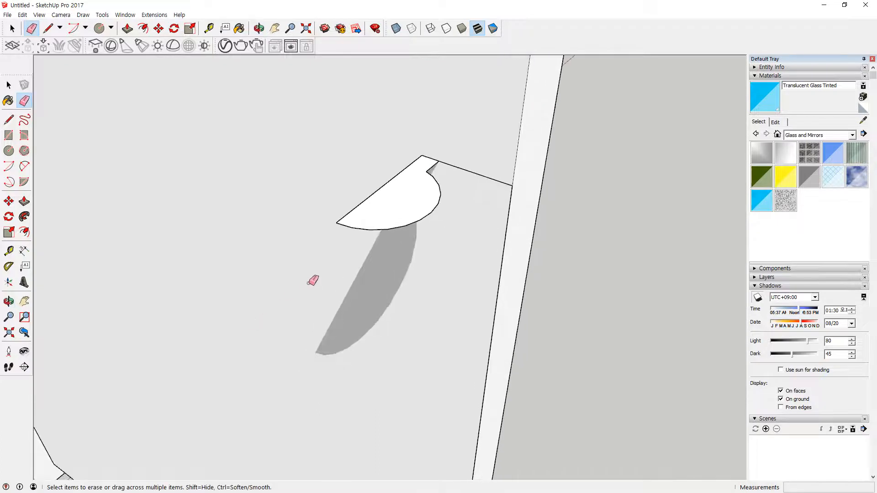
Draw a line about 35 mm straight out from the knob profile's tip and an upright circle centred on its end, perpendicular to it
key("l")
left_click(336, 223)
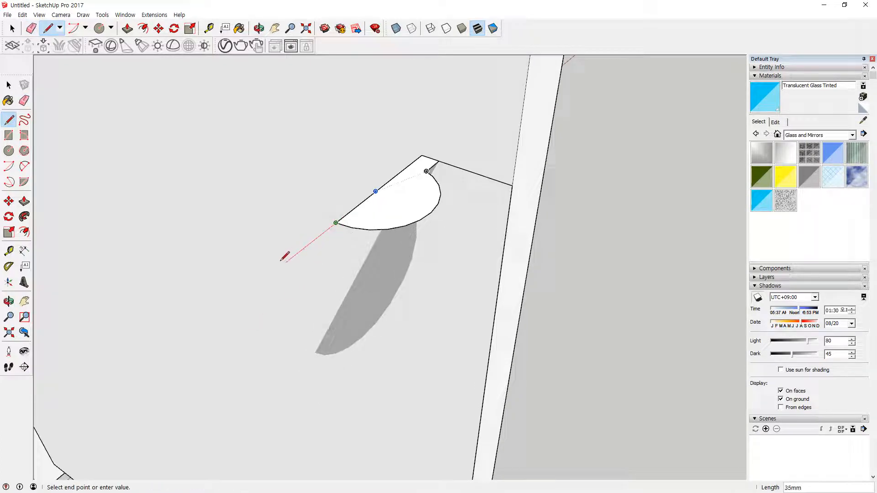
left_click(282, 260)
key("space")
key("c")
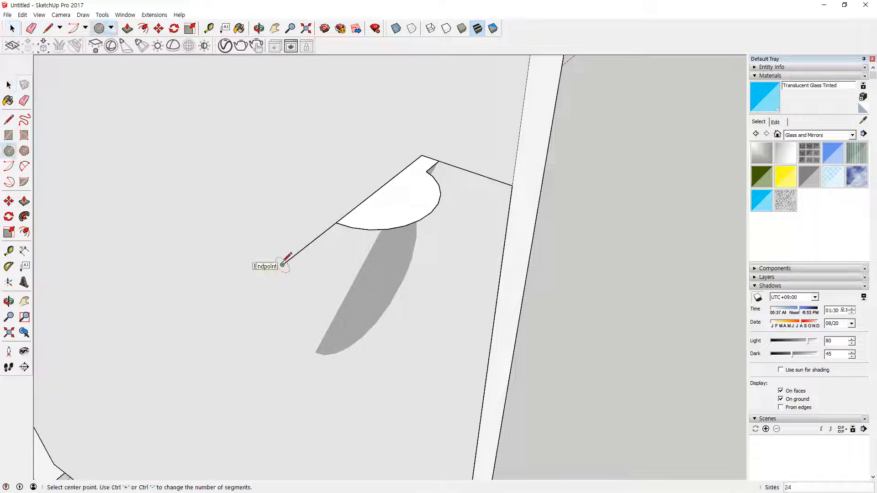
left_click(283, 265)
left_click(287, 234)
key("space")
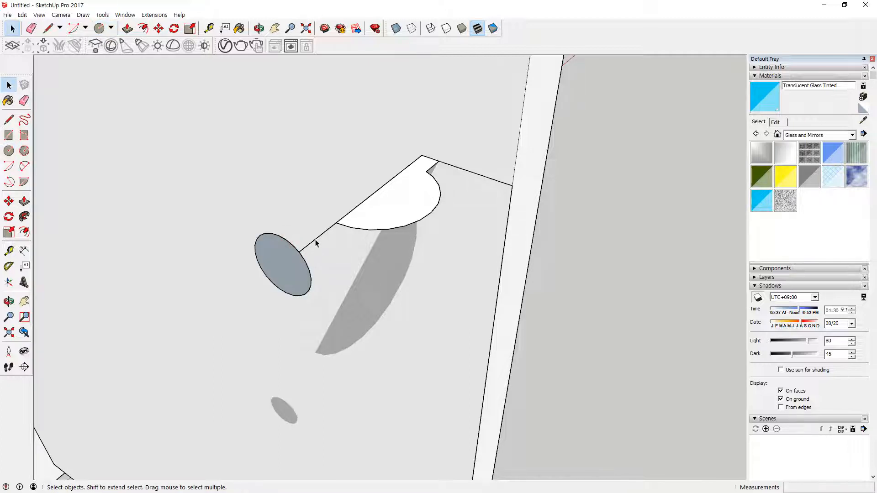
Erase the line linking the circle to the profile, then sweep the profile around the circle with Follow Me to form a round knob
key("e")
left_click(316, 239)
key("space")
left_click(309, 270)
left_click(24, 217)
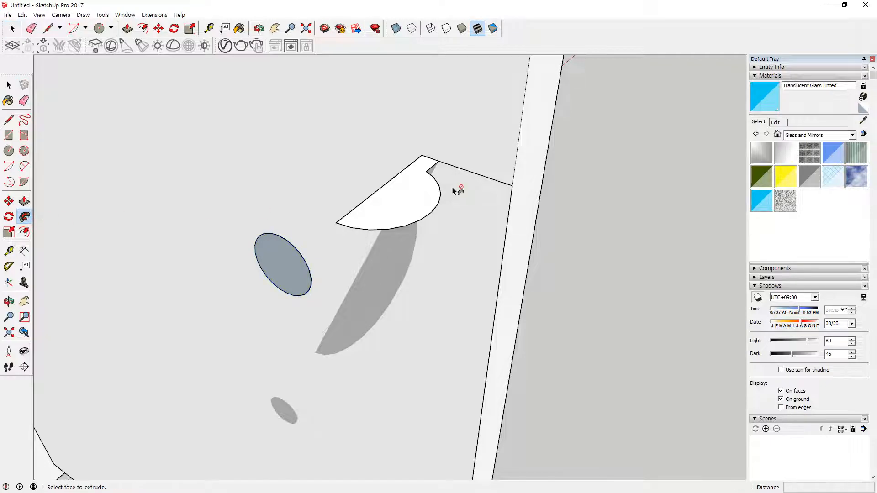
left_click(417, 199)
Erase the leftover line running from the knob's stem to the door edge and make the whole knob a group
middle_click_drag(418, 200, 297, 197)
key("space")
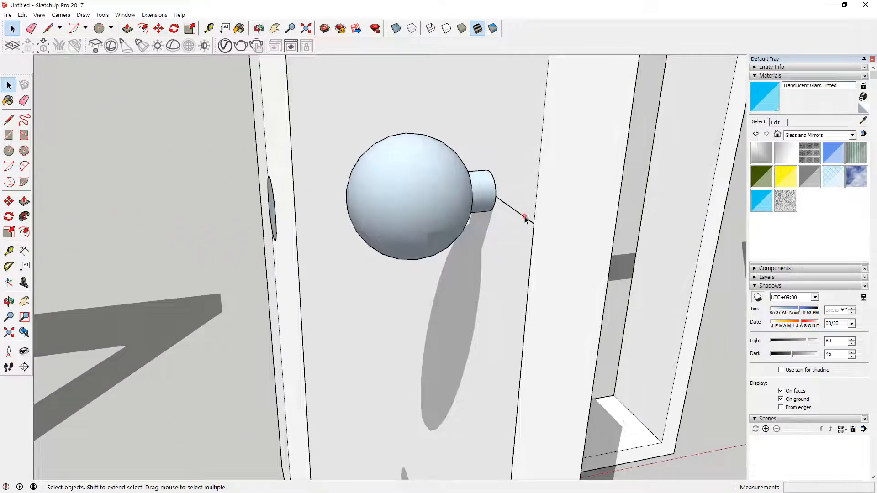
scroll(506, 297, "down", 5)
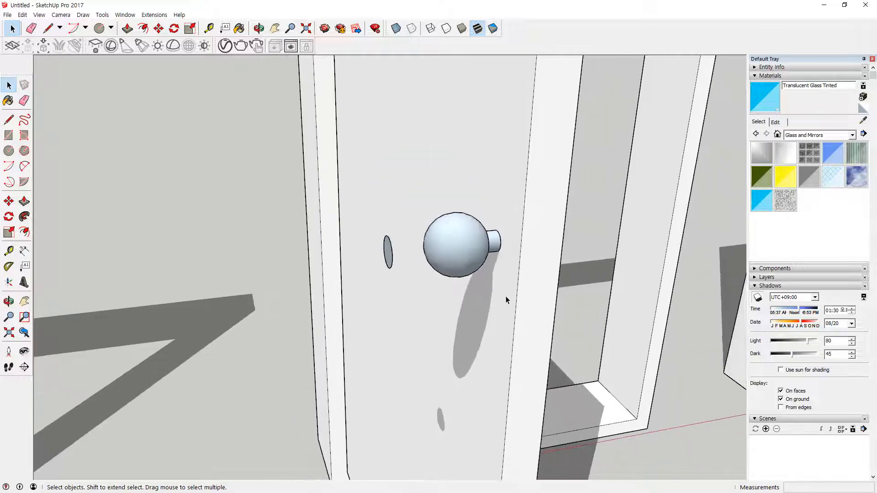
middle_click_drag(506, 296, 449, 250)
triple_click(450, 250)
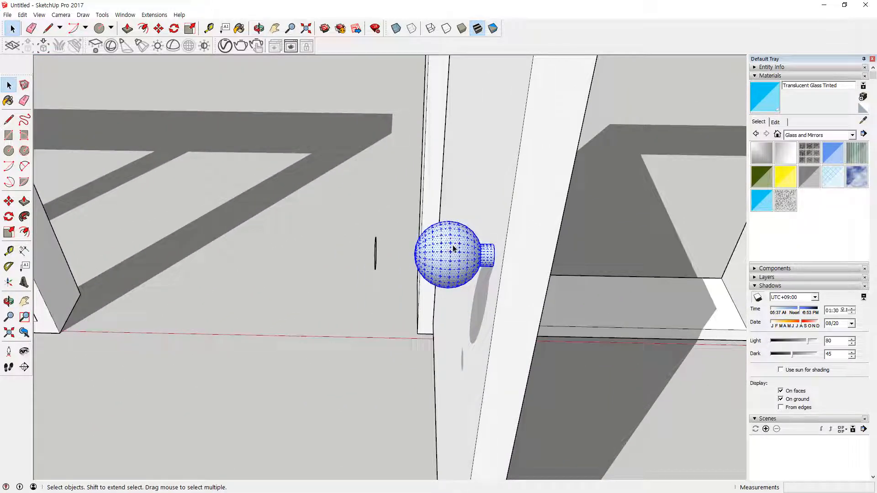
right_click(453, 247)
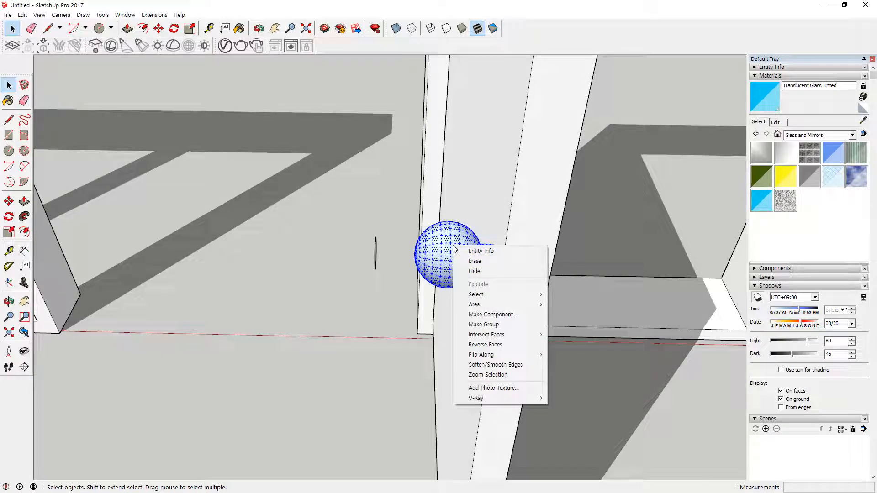
key("g")
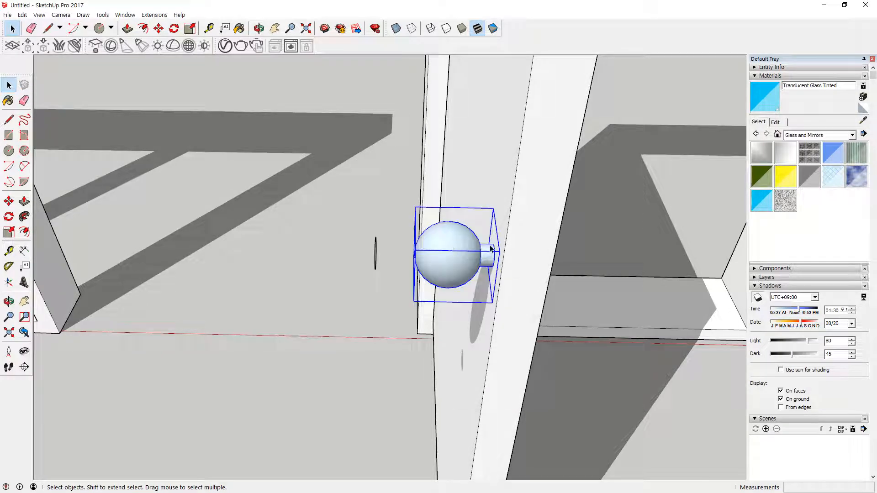
Copy the knob group about 40 mm straight through the door's thickness toward the other side
key("m")
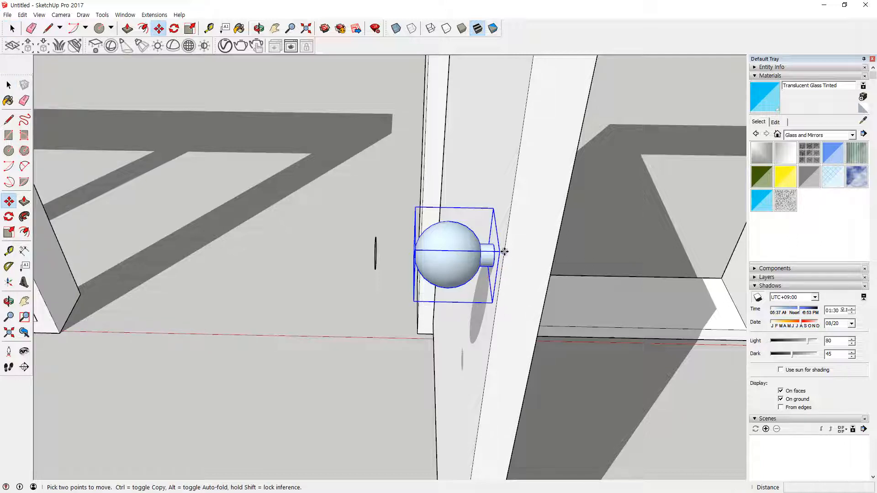
key("ctrl")
left_click(504, 252)
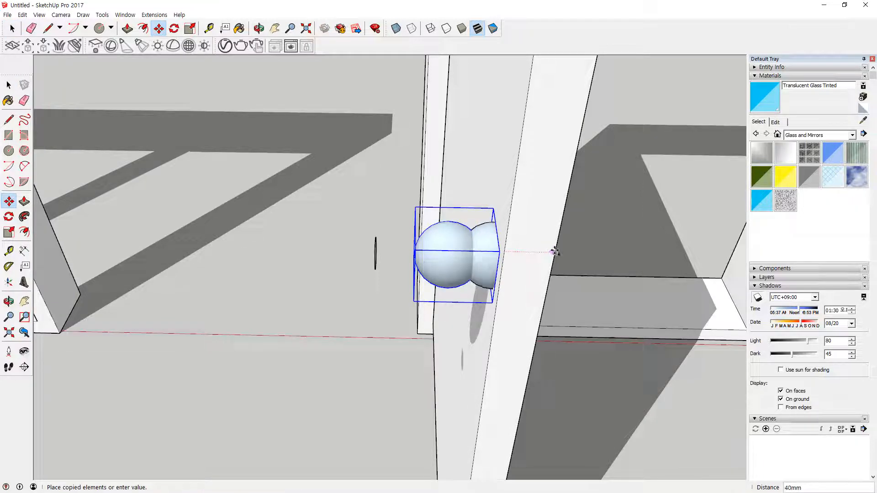
key("Escape")
key("space")
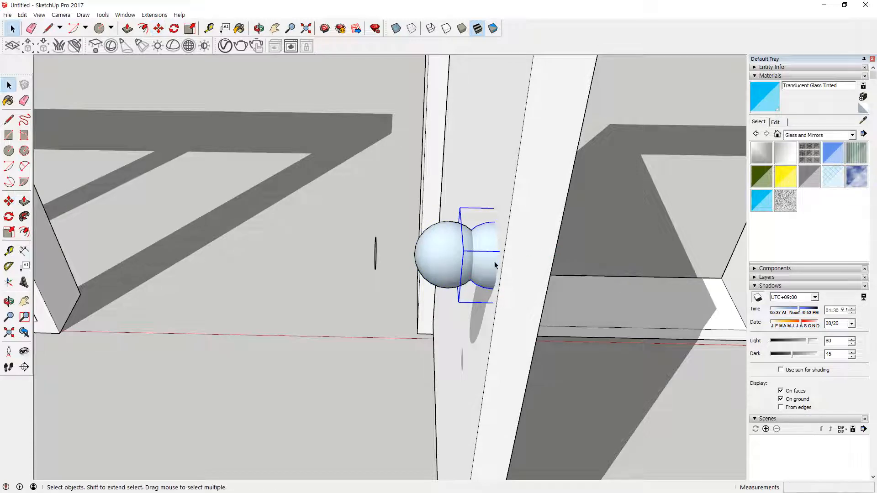
Flip the copied knob group so its stem points back toward the original knob
right_click(494, 264)
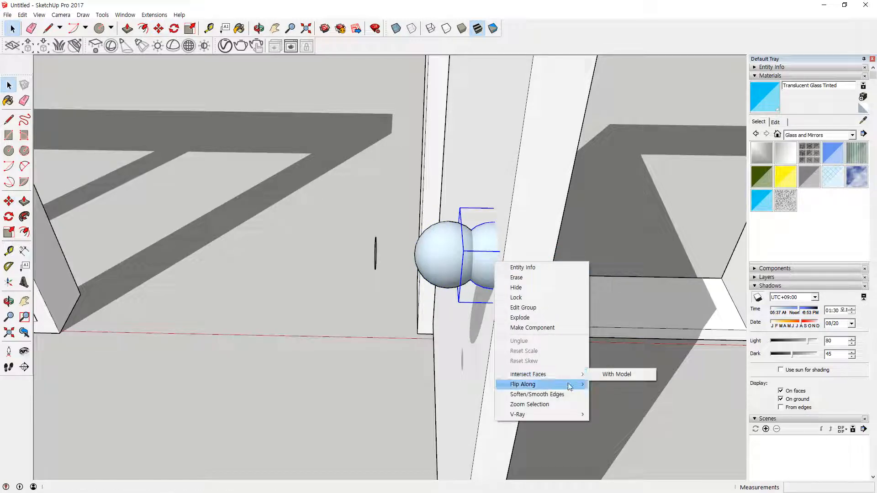
mouse_move(570, 386)
left_click(621, 384)
middle_click_drag(578, 371, 508, 311)
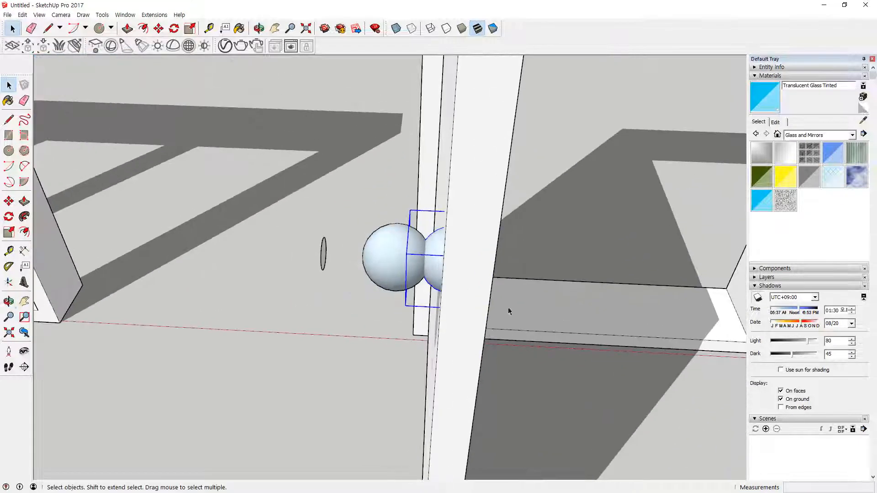
Move the flipped knob out through the door and set its stem end flush against the opposite door face
key("m")
left_click(443, 272)
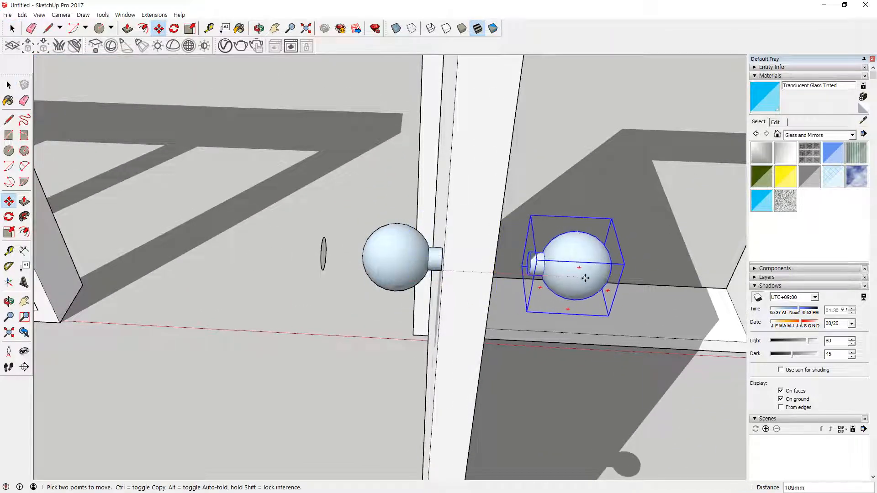
scroll(553, 263, "up", 5)
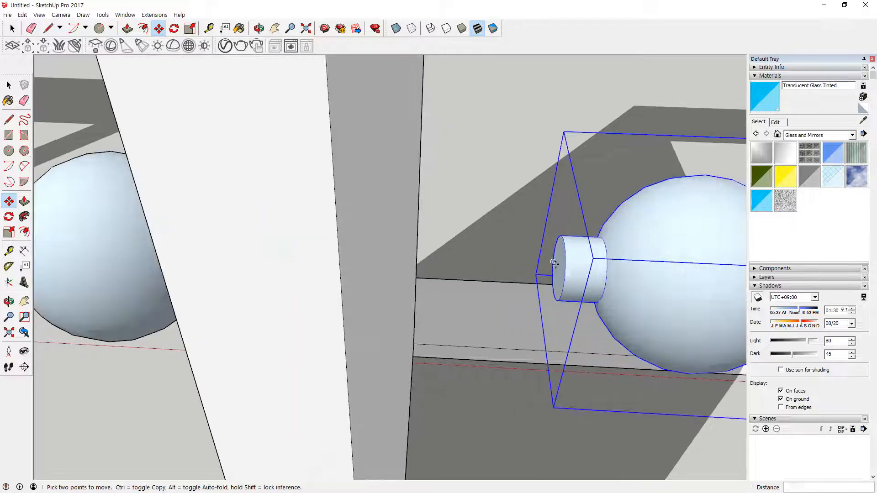
left_click(349, 295)
scroll(280, 322, "down", 6)
key("space")
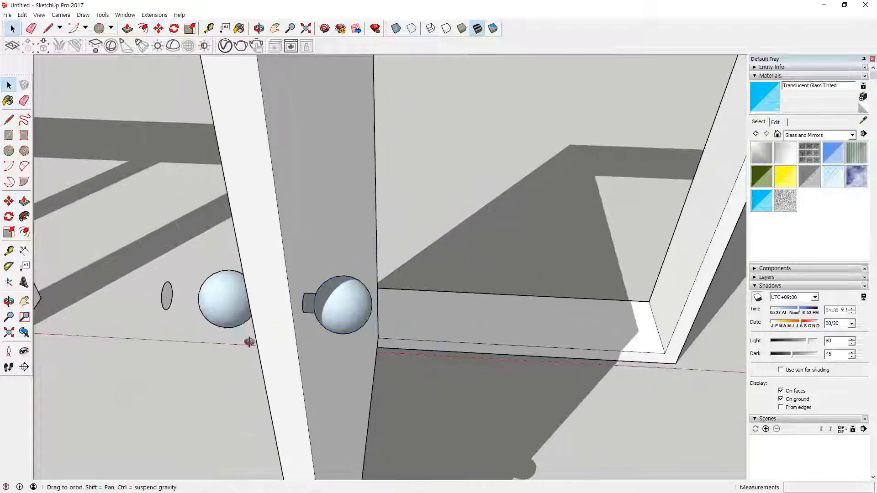
Select the leftover Follow Me path circle floating in front of the original knob
middle_click_drag(249, 341, 414, 234)
scroll(414, 235, "down", 4)
middle_click_drag(487, 265, 438, 277)
scroll(206, 278, "down", 2)
middle_click_drag(255, 279, 393, 256)
scroll(383, 262, "up", 6)
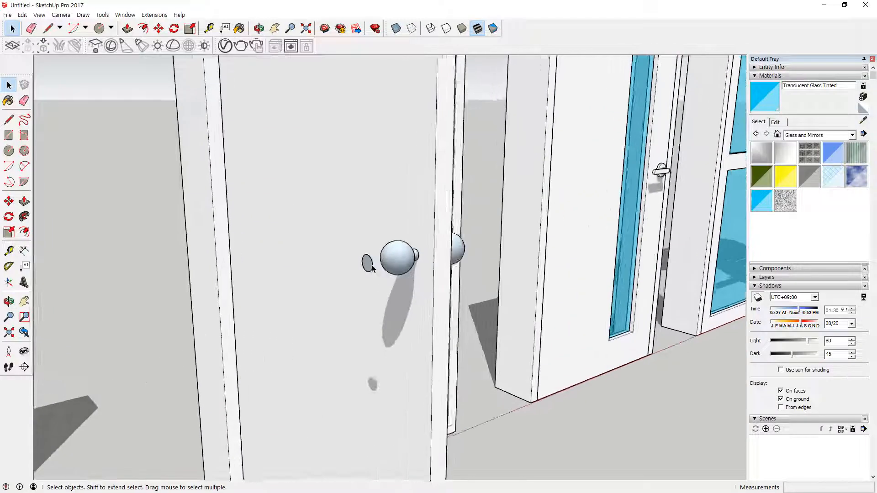
scroll(371, 269, "up", 1)
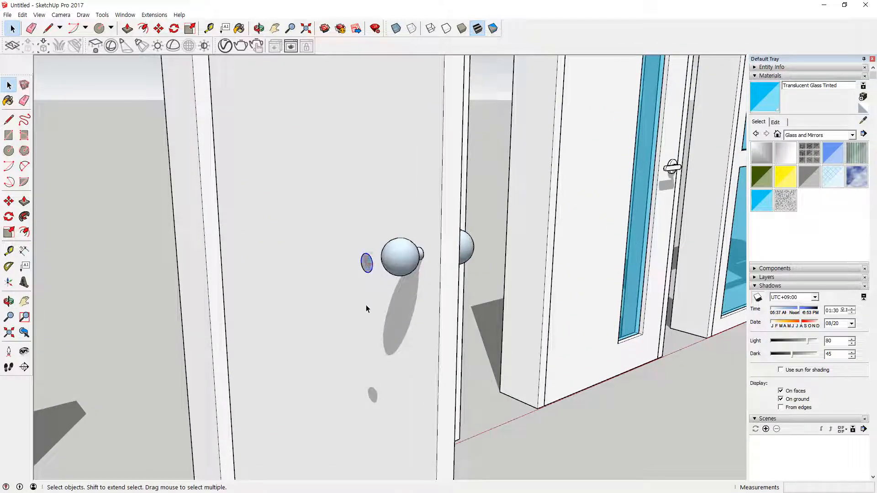